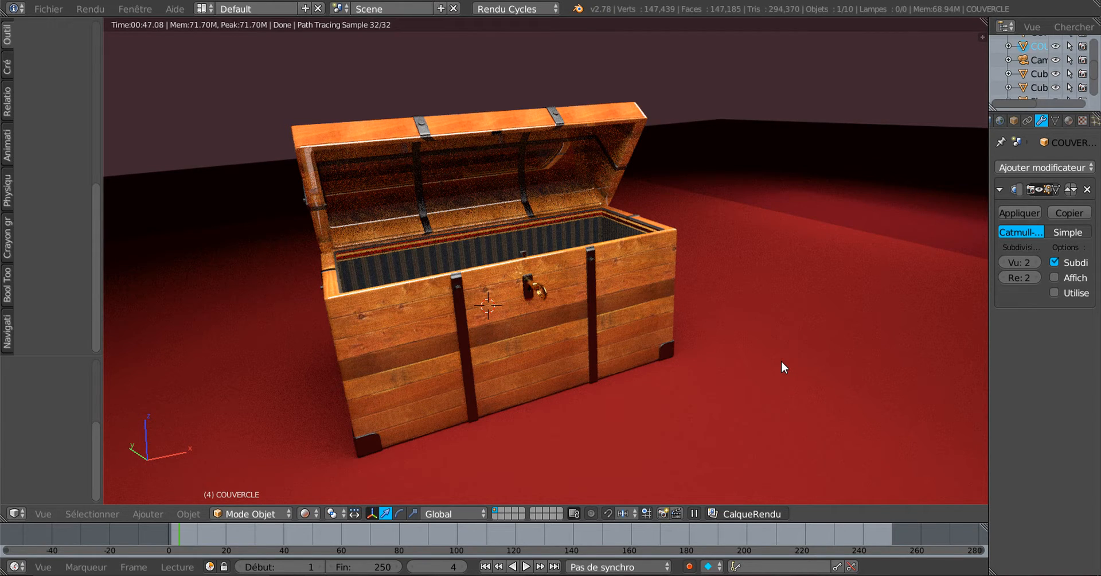
Step: Switch to XnView and examine the finished chest render "coffre vernis png .png" full screen
{"action": "mouse_move", "coordinate": [726, 574]}
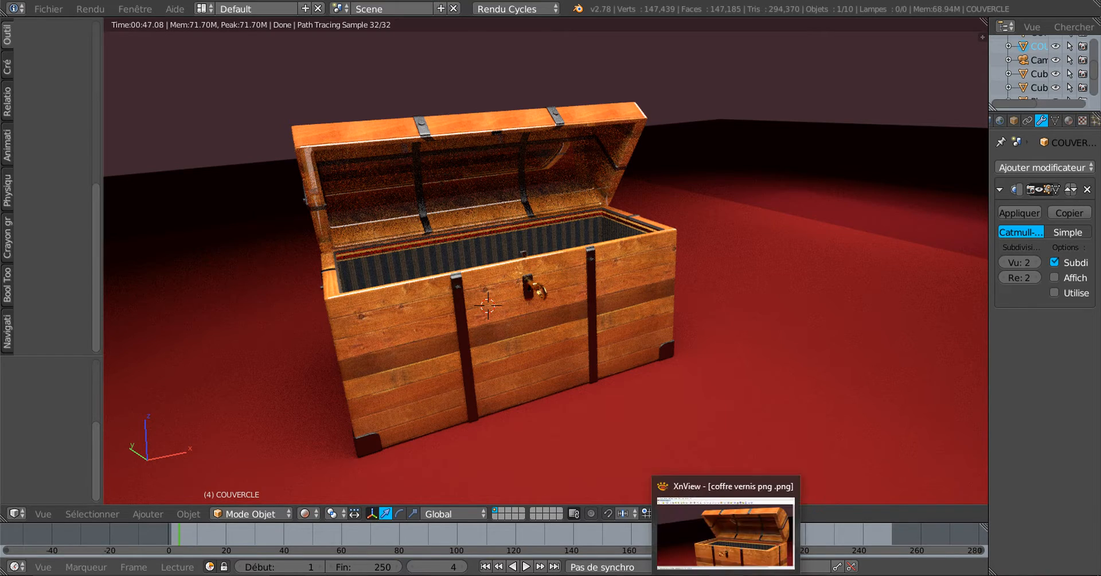
{"action": "left_click", "coordinate": [725, 541]}
{"action": "double_click", "coordinate": [720, 322]}
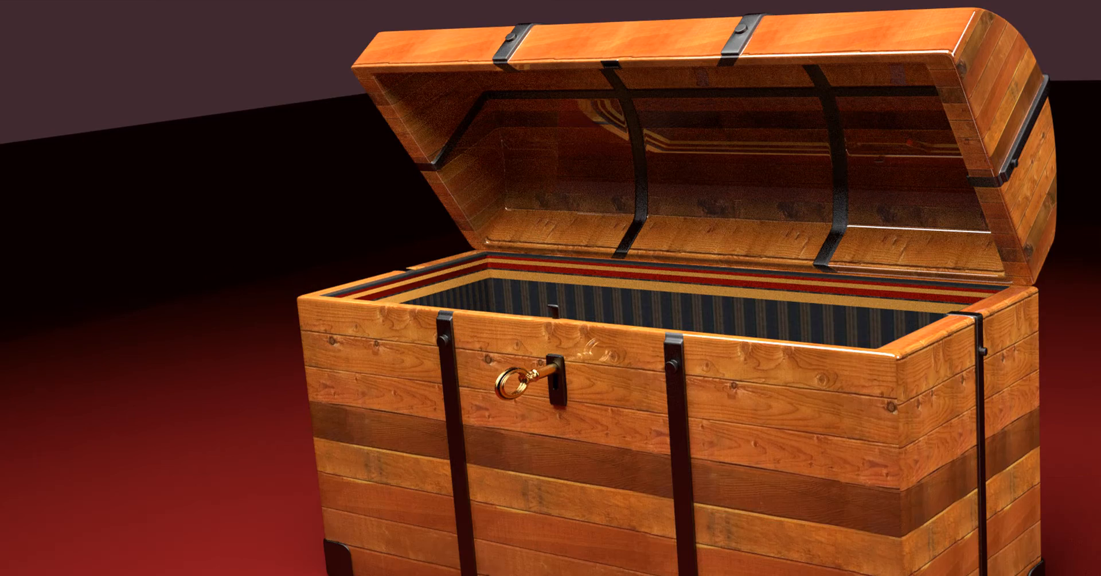
{"action": "scroll", "coordinate": [720, 322], "scroll_direction": "down", "scroll_amount": 4}
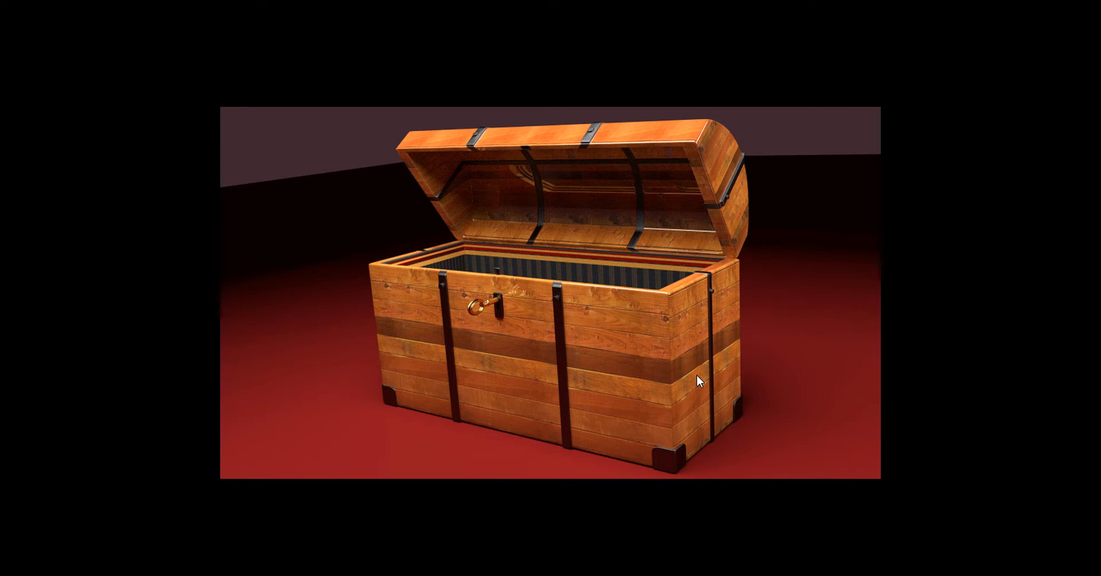
{"action": "double_click", "coordinate": [715, 358]}
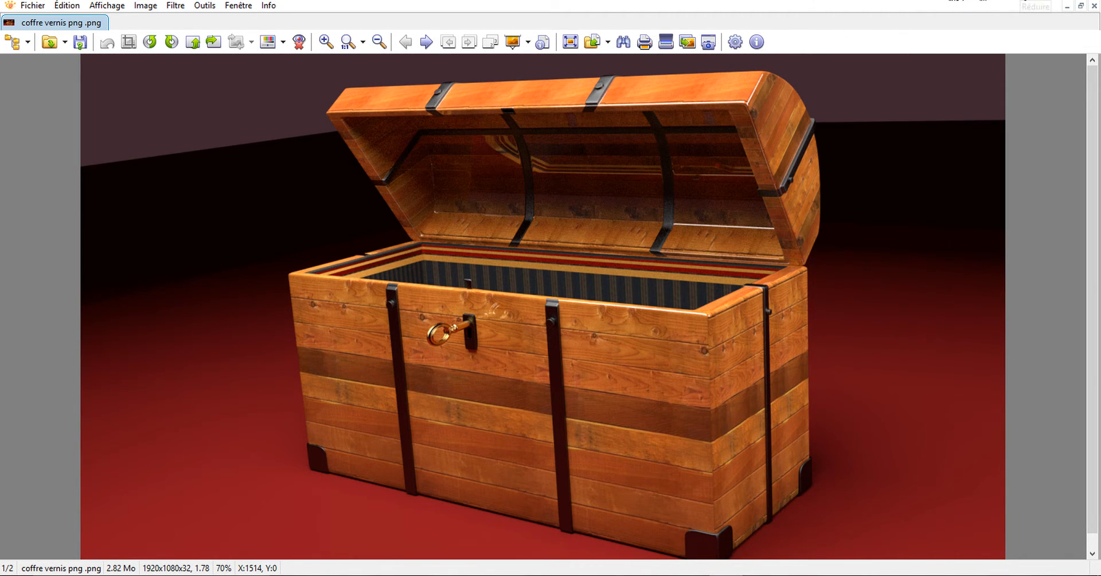
Step: Return to Blender and change the viewport from rendered preview to a shading mode that shows the chest's textures without rendering
{"action": "left_click", "coordinate": [1019, 0]}
{"action": "scroll", "coordinate": [603, 373], "scroll_direction": "up", "scroll_amount": 2}
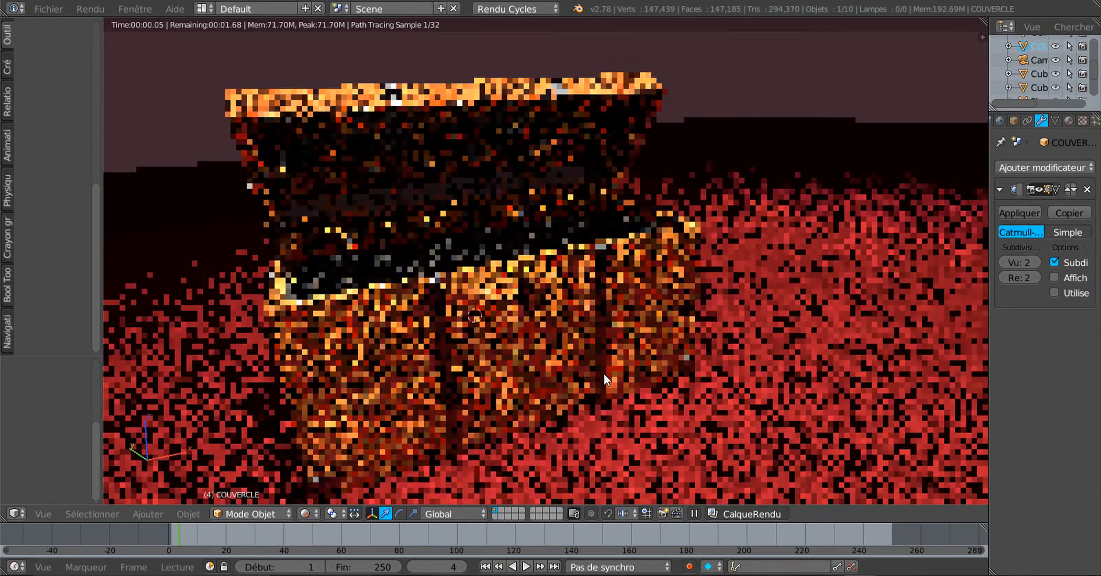
{"action": "scroll", "coordinate": [601, 373], "scroll_direction": "down", "scroll_amount": 1}
{"action": "middle_click_drag", "start_coordinate": [600, 373], "coordinate": [538, 373]}
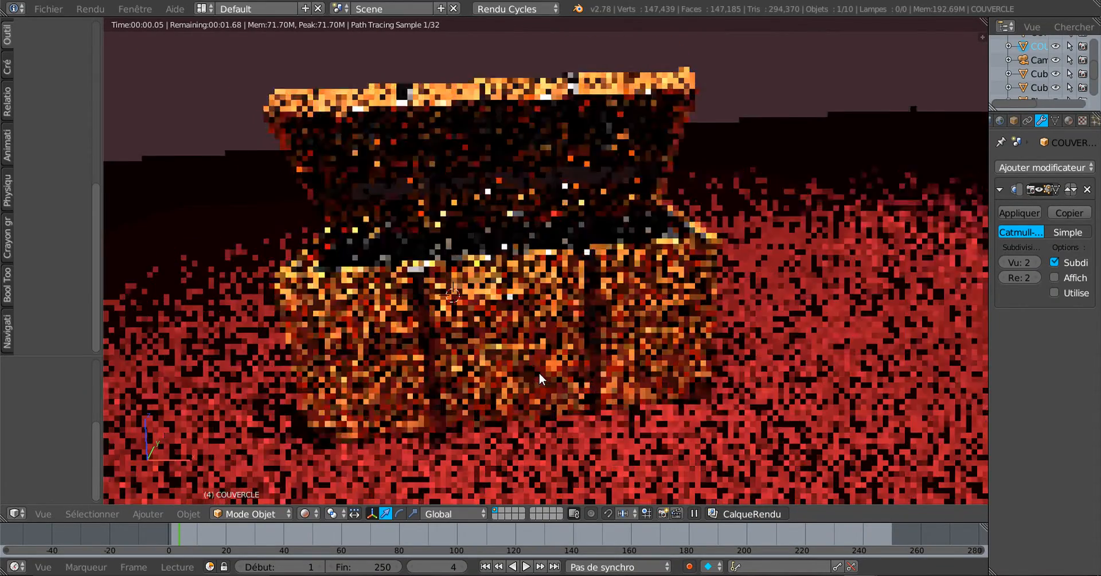
{"action": "scroll", "coordinate": [539, 373], "scroll_direction": "down", "scroll_amount": 1}
{"action": "scroll", "coordinate": [533, 372], "scroll_direction": "up", "scroll_amount": 1}
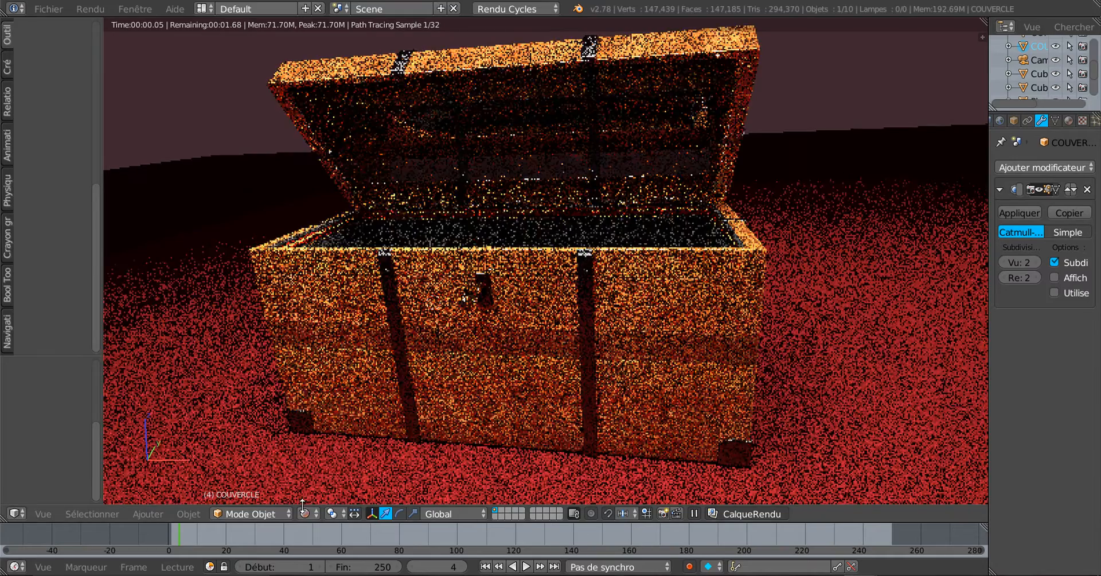
{"action": "left_click", "coordinate": [304, 515]}
{"action": "left_click", "coordinate": [318, 434]}
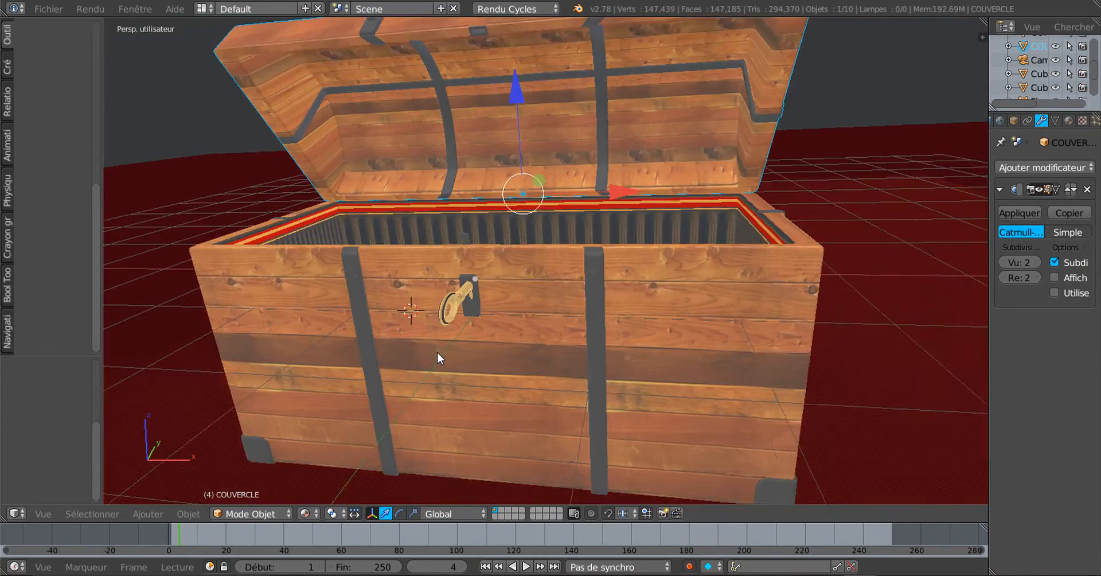
Step: Select the key CLEF in the chest's lock and rotate it about the global Y axis by about 360°
{"action": "scroll", "coordinate": [430, 333], "scroll_direction": "up", "scroll_amount": 3}
{"action": "right_click", "coordinate": [416, 311]}
{"action": "scroll", "coordinate": [421, 332], "scroll_direction": "down", "scroll_amount": 3}
{"action": "middle_click_drag", "start_coordinate": [458, 355], "coordinate": [532, 356]}
{"action": "scroll", "coordinate": [531, 356], "scroll_direction": "up", "scroll_amount": 2}
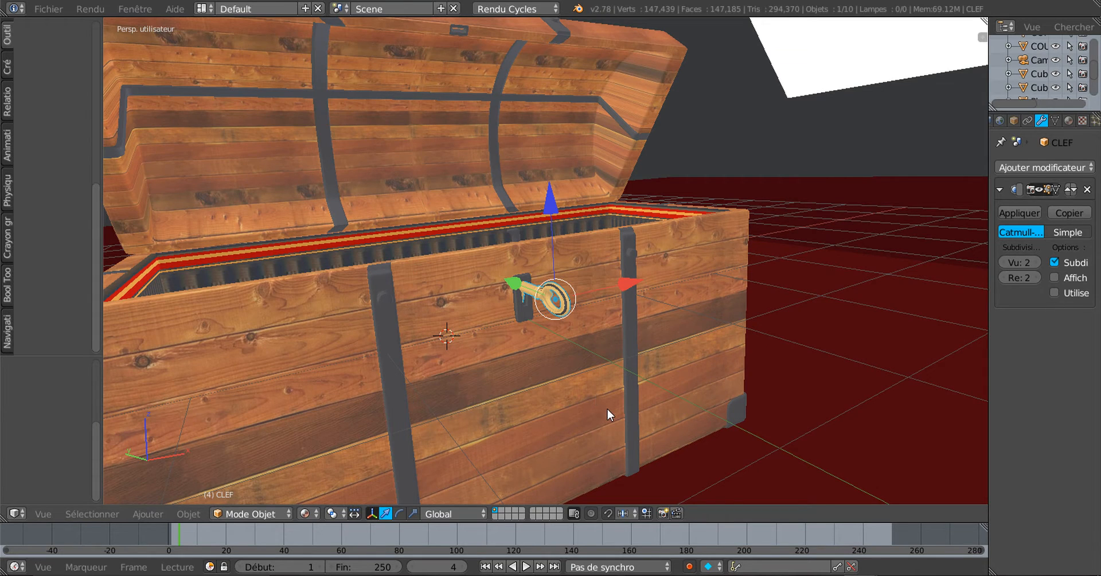
{"action": "key", "text": "r"}
{"action": "key", "text": "y"}
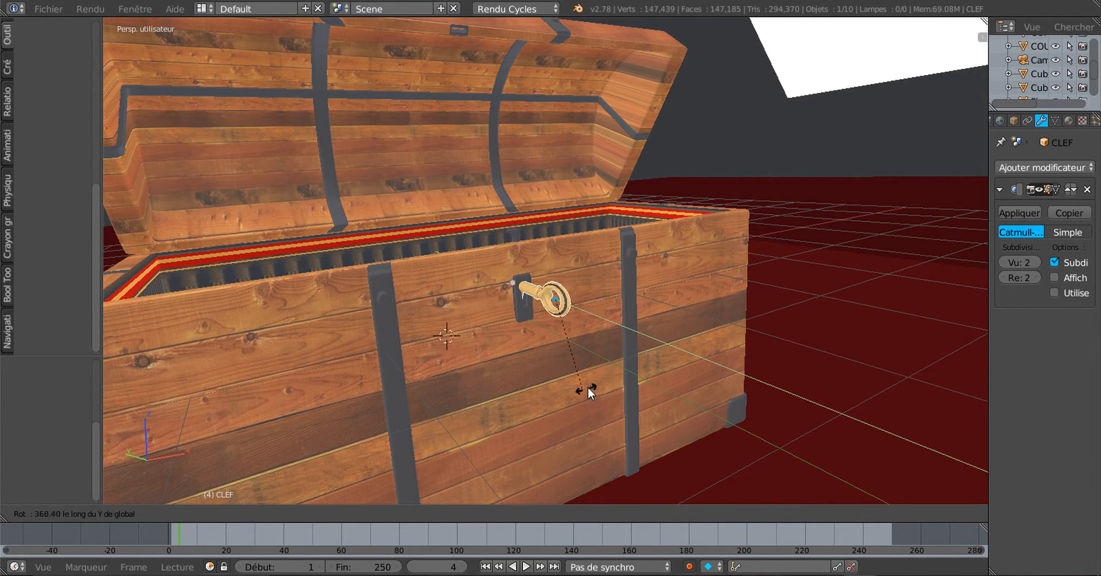
{"action": "left_click", "coordinate": [604, 280]}
Step: Select the lid COUVERCLE and rotate it about the global X axis until it closes on the chest
{"action": "right_click", "coordinate": [555, 188]}
{"action": "middle_click_drag", "start_coordinate": [619, 235], "coordinate": [673, 314]}
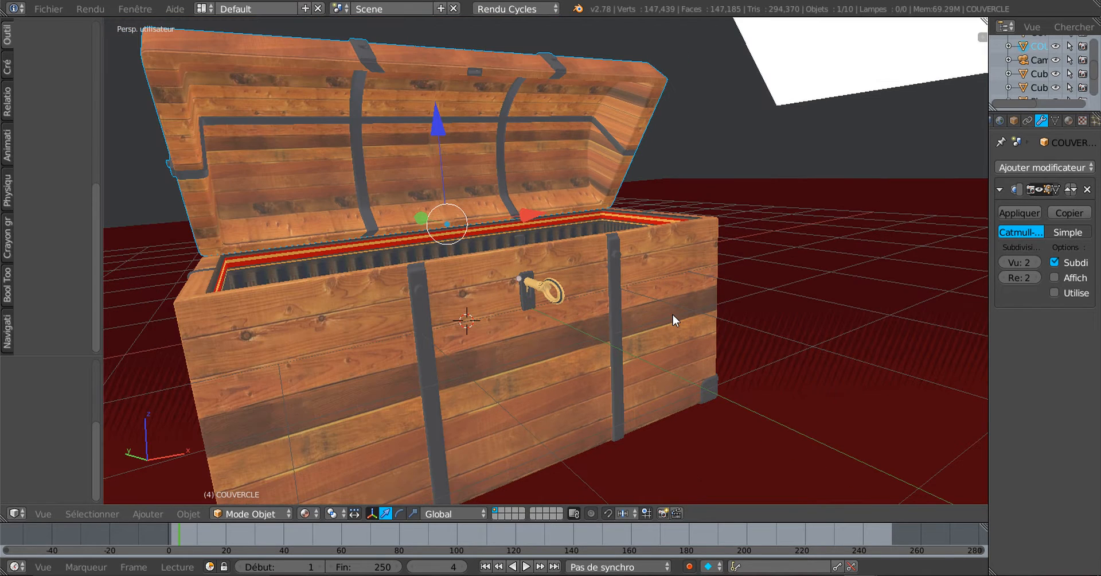
{"action": "key", "text": "r"}
{"action": "key", "text": "x"}
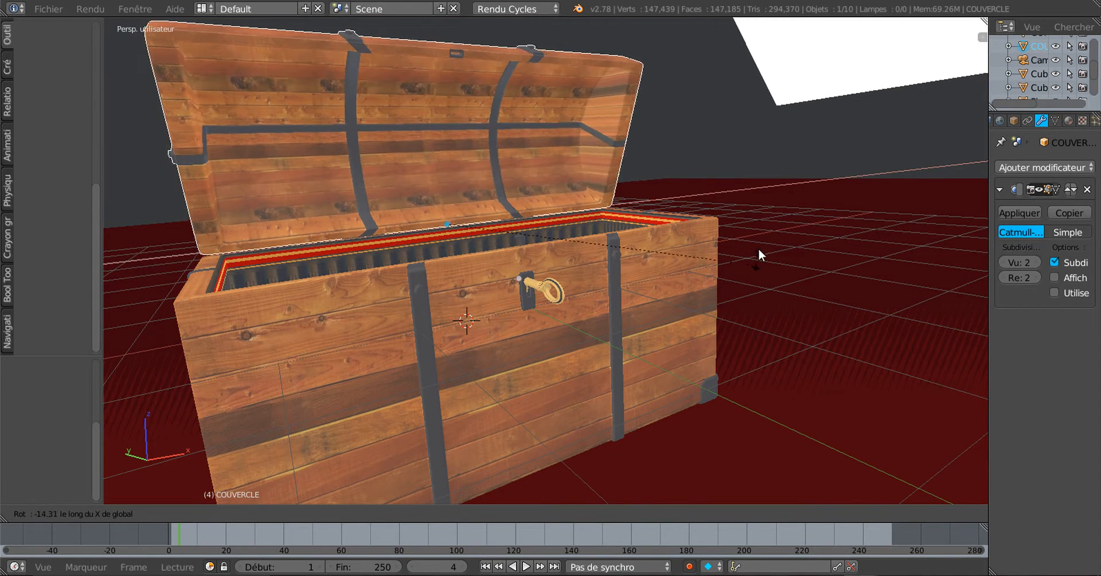
{"action": "left_click", "coordinate": [466, 325]}
{"action": "middle_click_drag", "start_coordinate": [467, 322], "coordinate": [494, 355]}
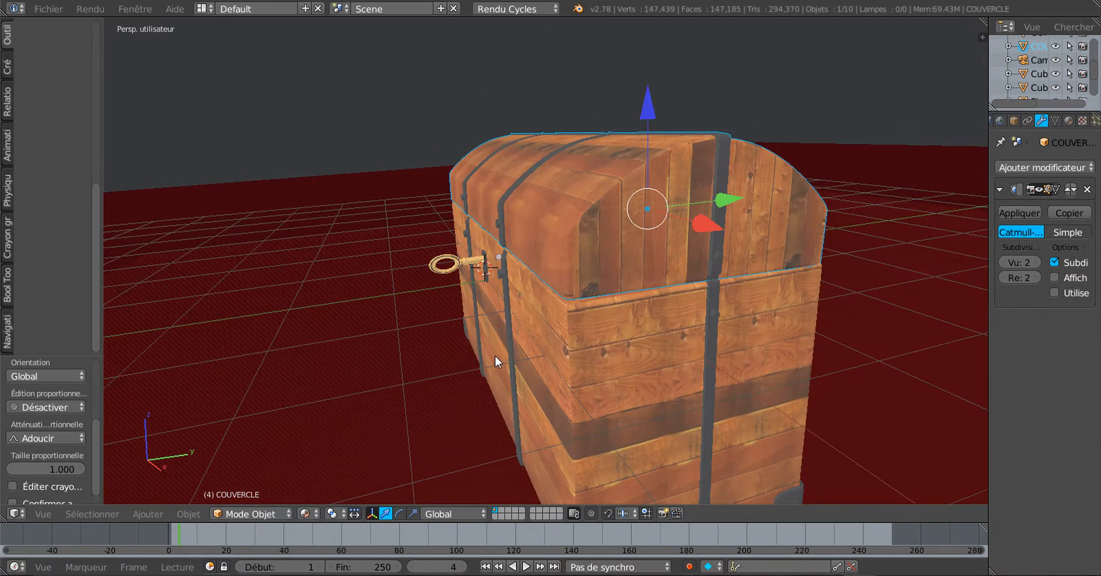
Step: Open the chest's lid by rotating it about -47.5° around the global X axis
{"action": "middle_click_drag", "start_coordinate": [663, 356], "coordinate": [593, 335]}
{"action": "middle_click_drag", "start_coordinate": [672, 366], "coordinate": [744, 363]}
{"action": "key", "text": "r"}
{"action": "right_click", "coordinate": [673, 350]}
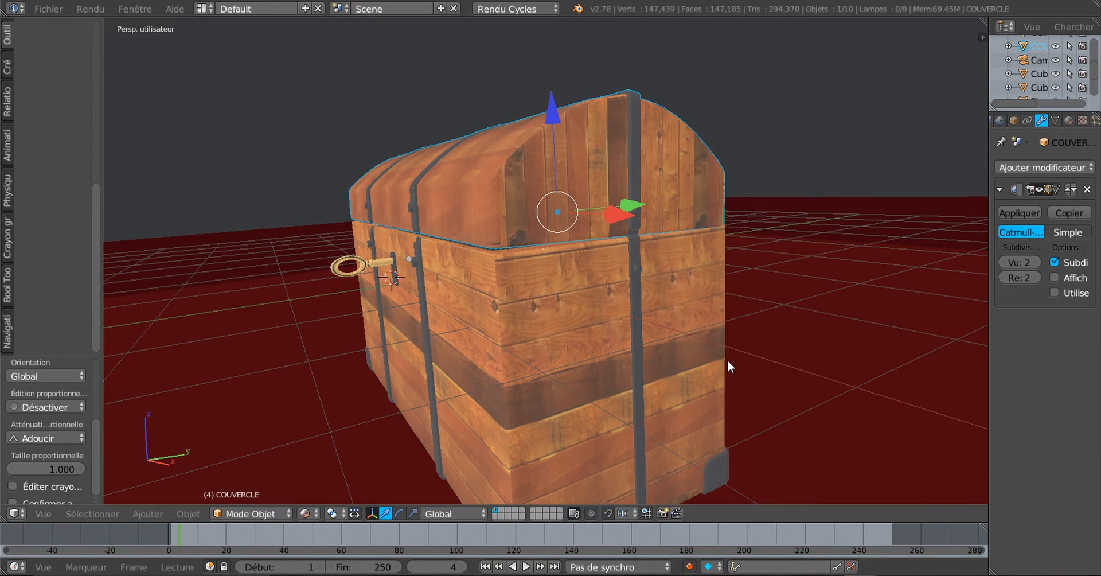
{"action": "key", "text": "r"}
{"action": "key", "text": "x"}
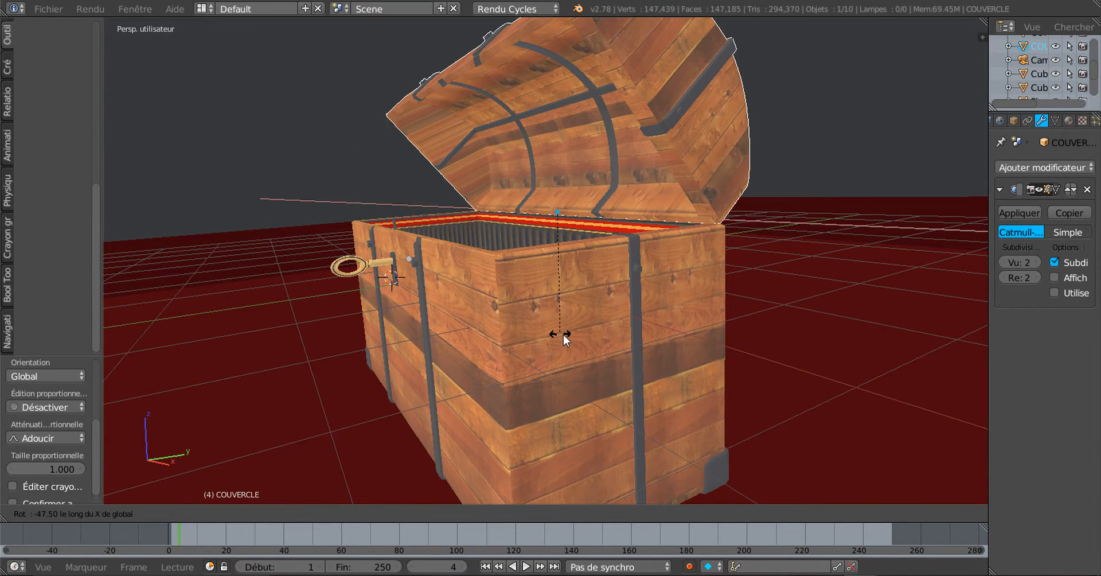
{"action": "left_click", "coordinate": [570, 335]}
{"action": "scroll", "coordinate": [572, 335], "scroll_direction": "down", "scroll_amount": 3}
{"action": "middle_click_drag", "start_coordinate": [572, 334], "coordinate": [679, 343]}
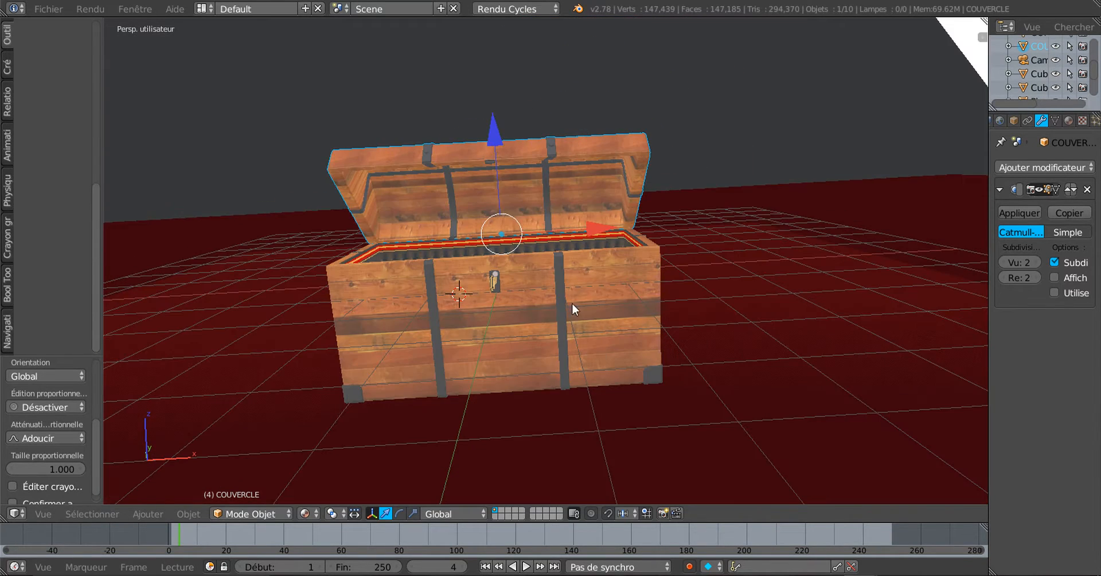
{"action": "middle_click_drag", "start_coordinate": [598, 326], "coordinate": [642, 324]}
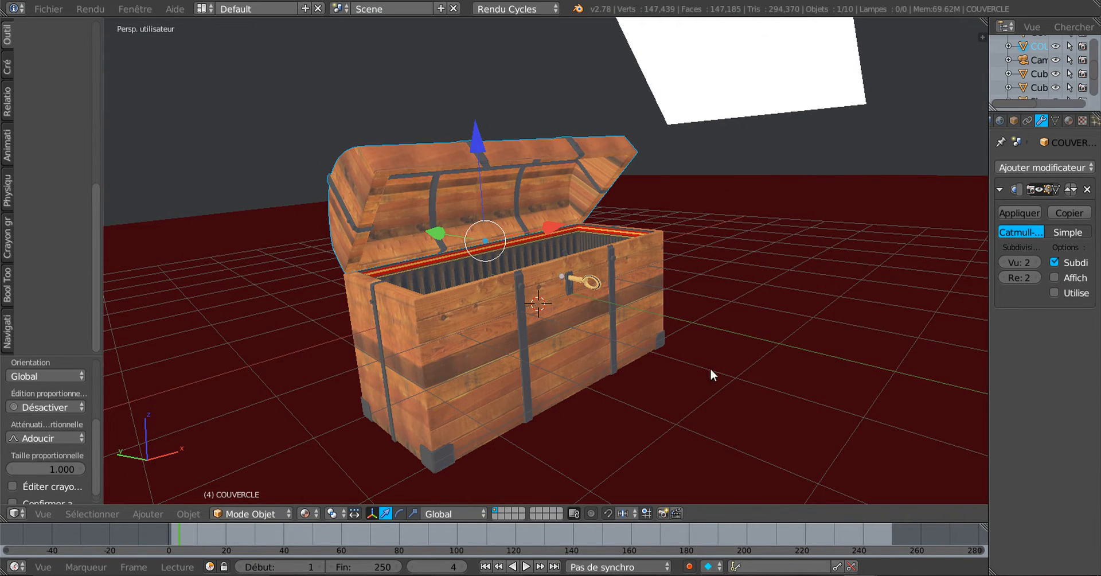
{"action": "middle_click_drag", "start_coordinate": [551, 141], "coordinate": [557, 328]}
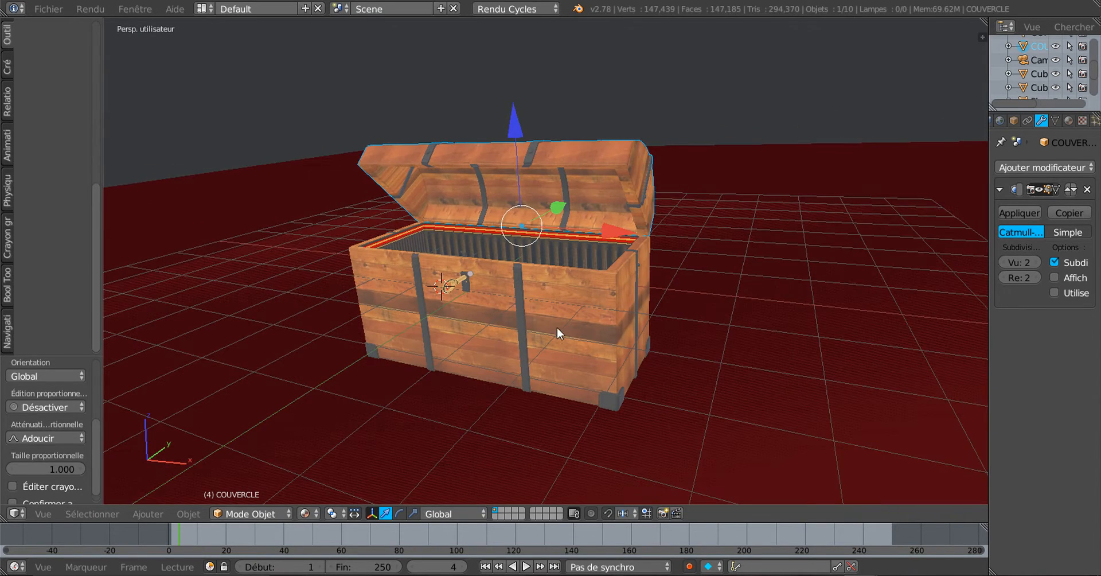
{"action": "middle_click_drag", "start_coordinate": [709, 335], "coordinate": [649, 333]}
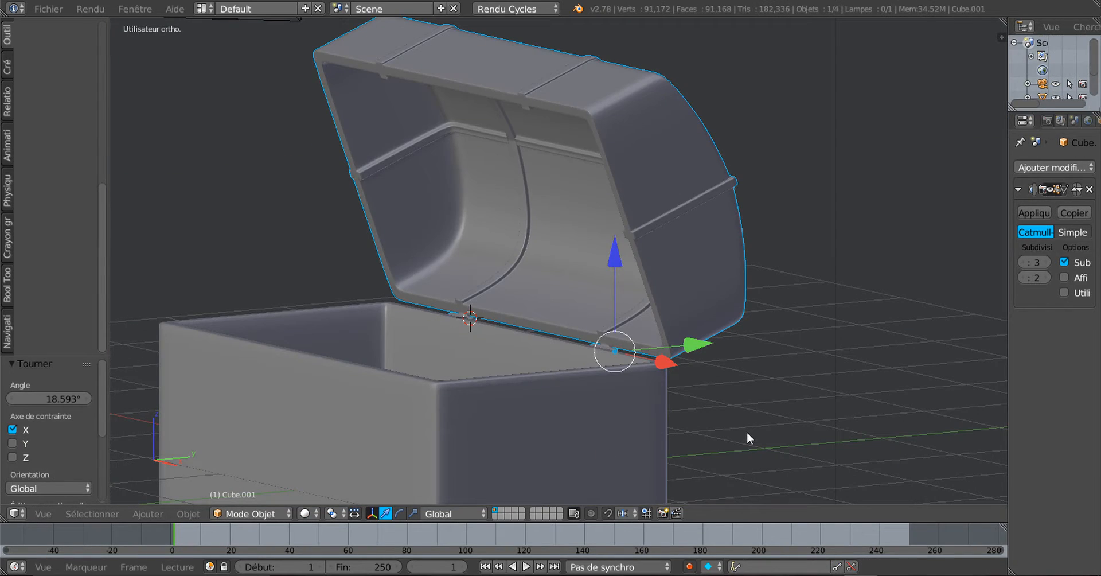
Step: Show the untextured chest in wireframe, enter Edit Mode on its lid and select all of the lid's geometry
{"action": "middle_click_drag", "start_coordinate": [755, 425], "coordinate": [690, 408]}
{"action": "scroll", "coordinate": [556, 407], "scroll_direction": "up", "scroll_amount": 2}
{"action": "scroll", "coordinate": [695, 363], "scroll_direction": "down", "scroll_amount": 1}
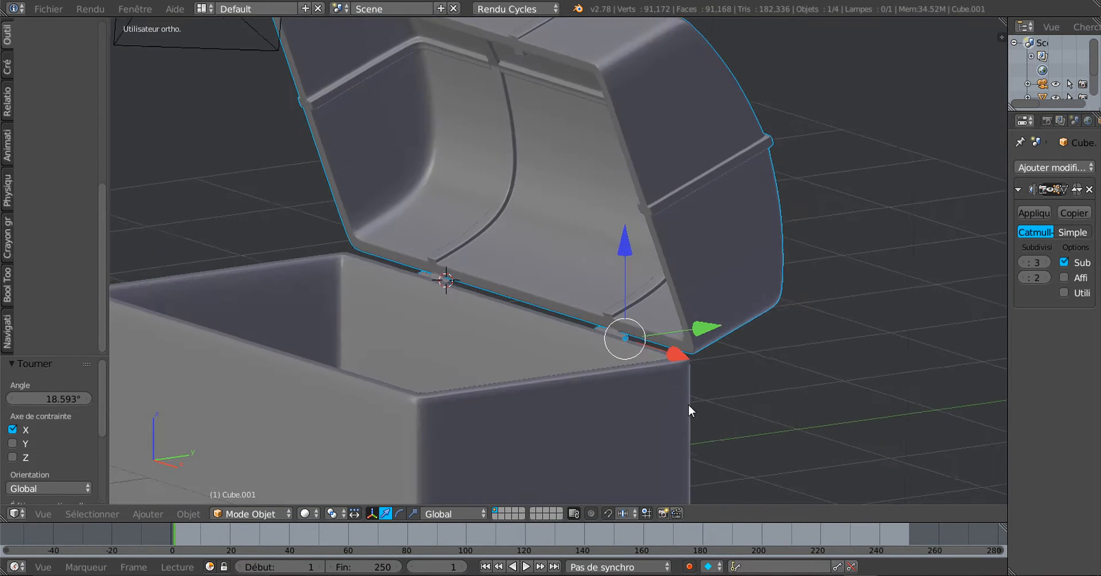
{"action": "key", "text": "z"}
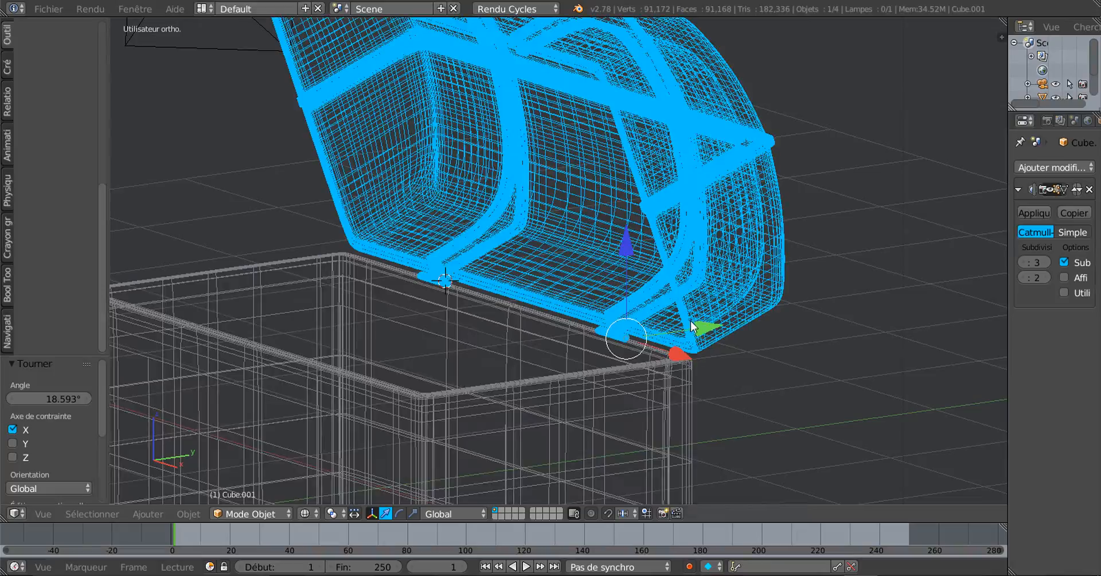
{"action": "mouse_move", "coordinate": [693, 319]}
{"action": "middle_mouse_down"}
{"action": "mouse_move", "coordinate": [727, 353]}
{"action": "mouse_move", "coordinate": [741, 391]}
{"action": "mouse_move", "coordinate": [815, 335]}
{"action": "mouse_move", "coordinate": [861, 332]}
{"action": "mouse_move", "coordinate": [839, 327]}
{"action": "middle_mouse_up"}
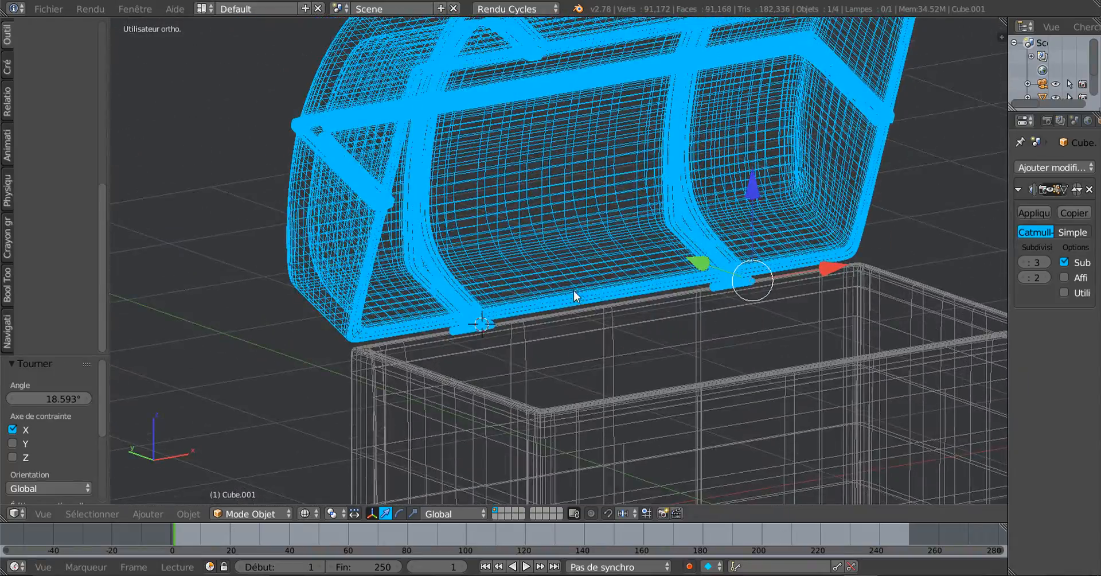
{"action": "key", "text": "Tab"}
{"action": "middle_click_drag", "start_coordinate": [575, 289], "coordinate": [604, 286]}
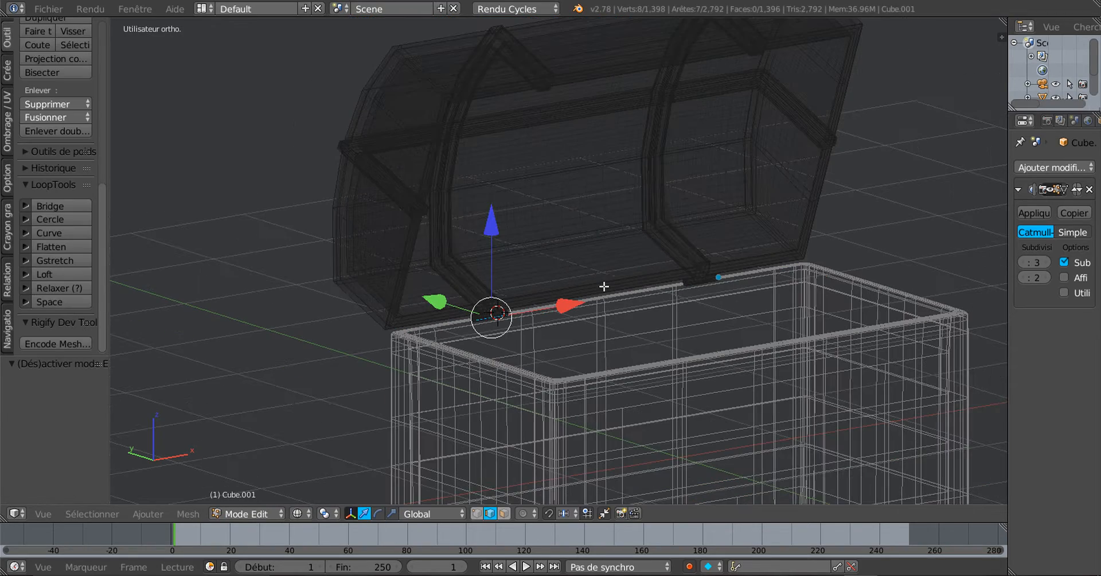
{"action": "key", "text": "z"}
{"action": "key", "text": "z"}
{"action": "key", "text": "a"}
{"action": "key", "text": "a"}
{"action": "middle_click_drag", "start_coordinate": [602, 287], "coordinate": [576, 307]}
{"action": "scroll", "coordinate": [665, 369], "scroll_direction": "up", "scroll_amount": 2}
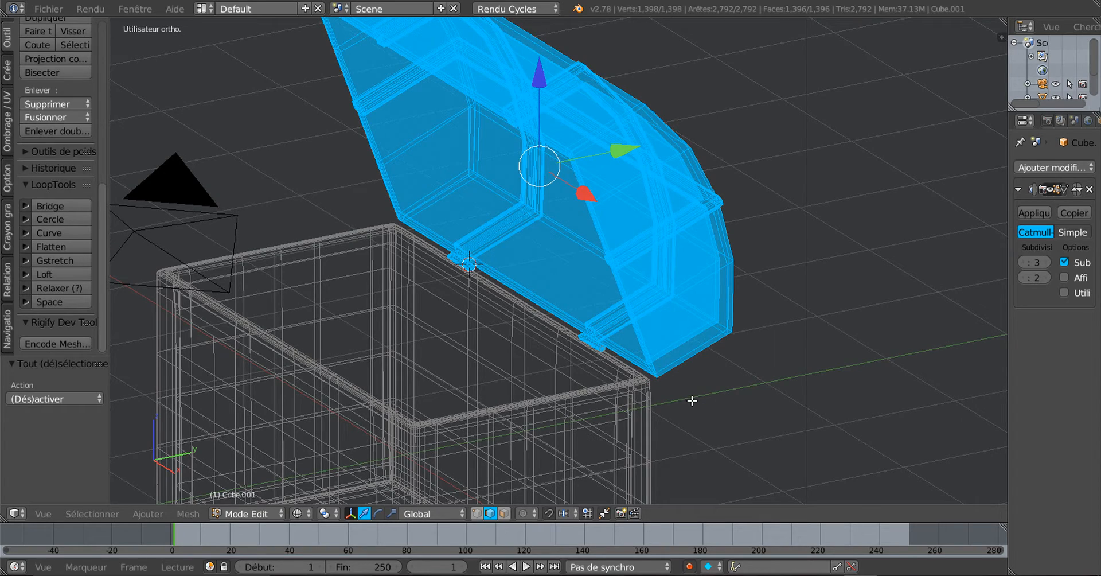
Step: Examine the lid's mesh in solid shading, including its rim, straps and inner corners, and return to Object Mode
{"action": "middle_click_drag", "start_coordinate": [704, 396], "coordinate": [703, 418], "text": "shift"}
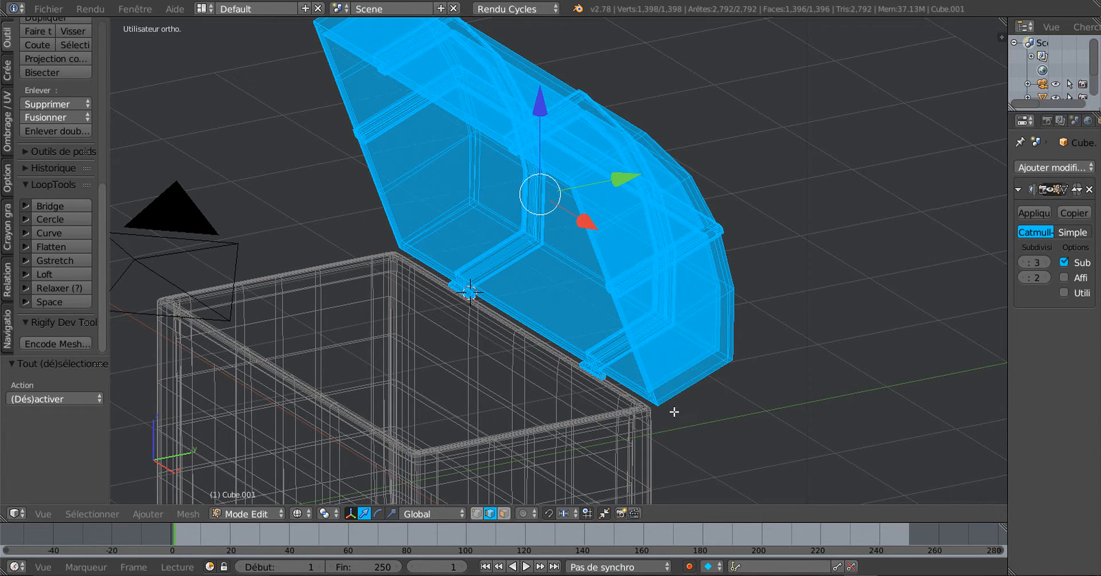
{"action": "middle_click_drag", "start_coordinate": [658, 387], "coordinate": [694, 362]}
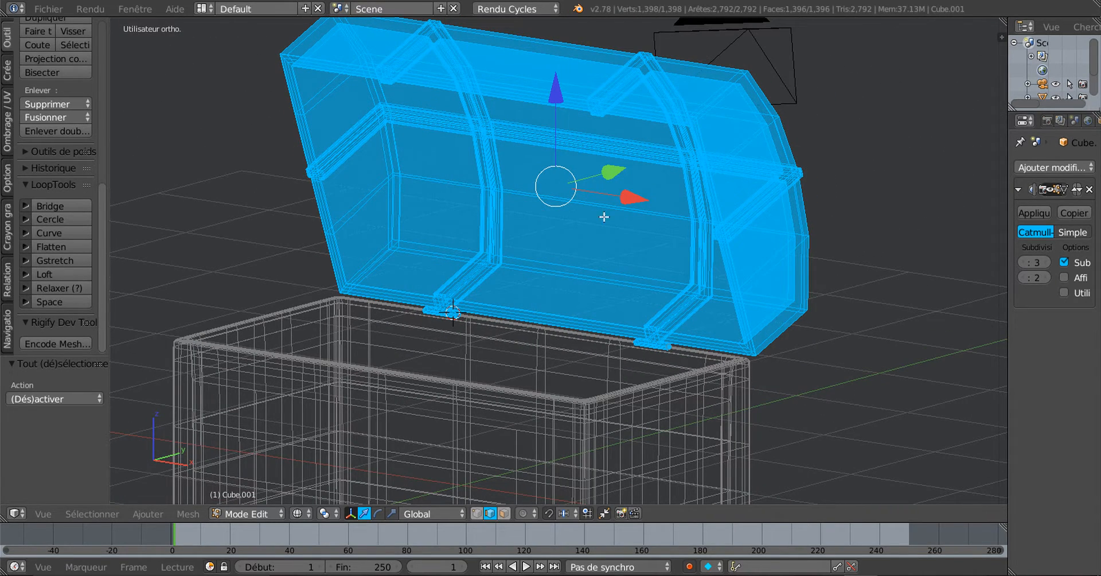
{"action": "key", "text": "z"}
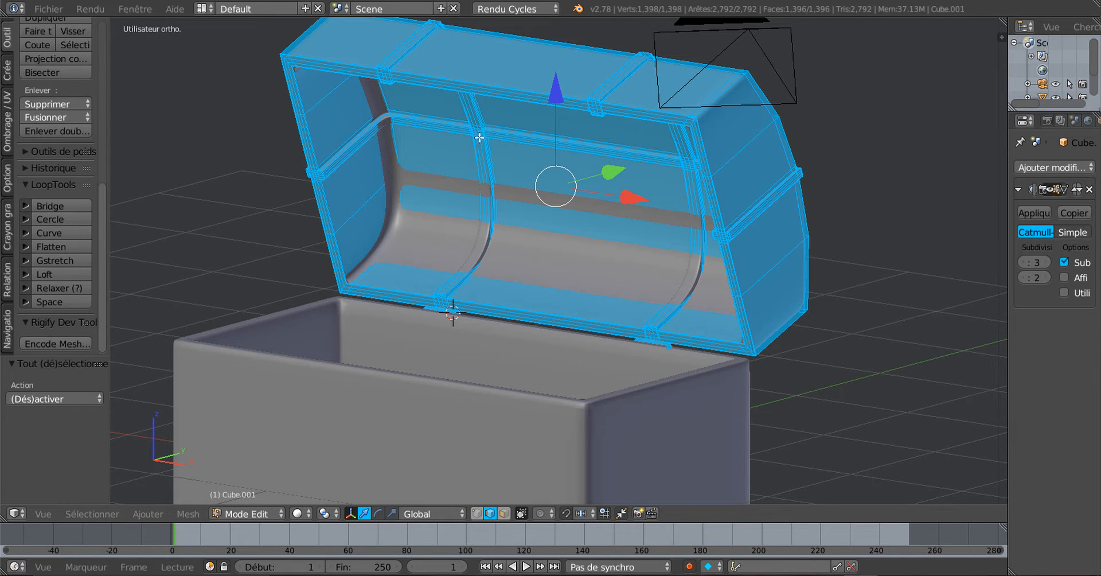
{"action": "middle_click_drag", "start_coordinate": [502, 274], "coordinate": [612, 317]}
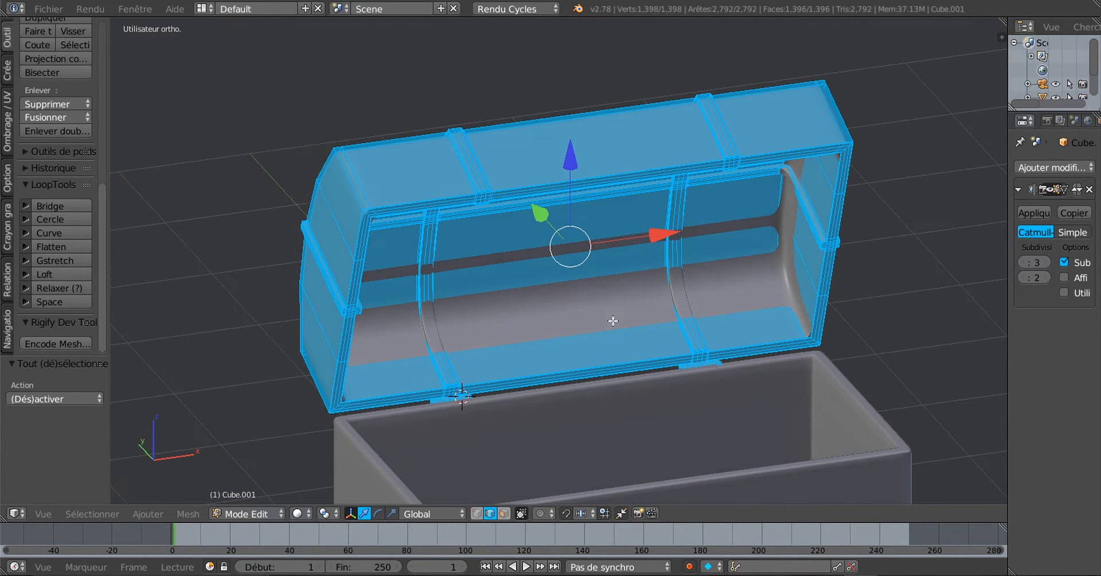
{"action": "scroll", "coordinate": [671, 321], "scroll_direction": "up", "scroll_amount": 4}
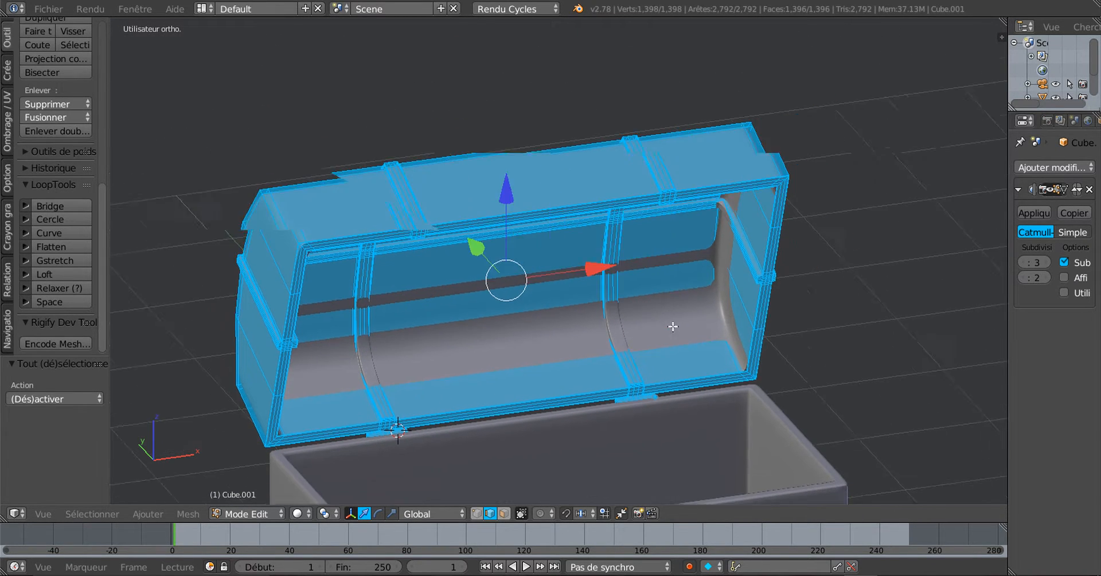
{"action": "middle_click_drag", "start_coordinate": [623, 274], "coordinate": [621, 271]}
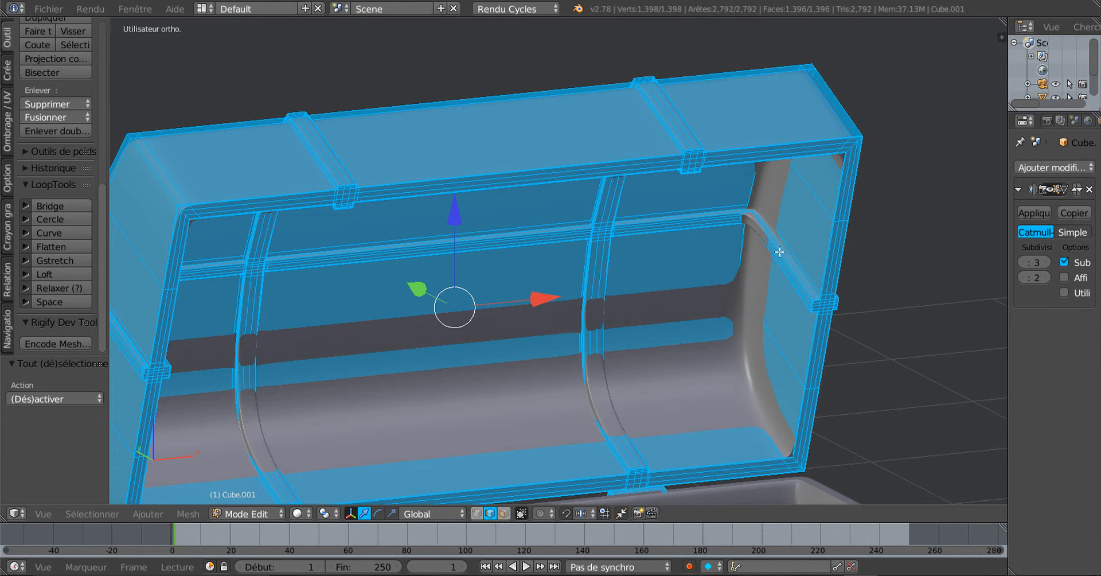
{"action": "middle_click_drag", "start_coordinate": [781, 304], "coordinate": [733, 290]}
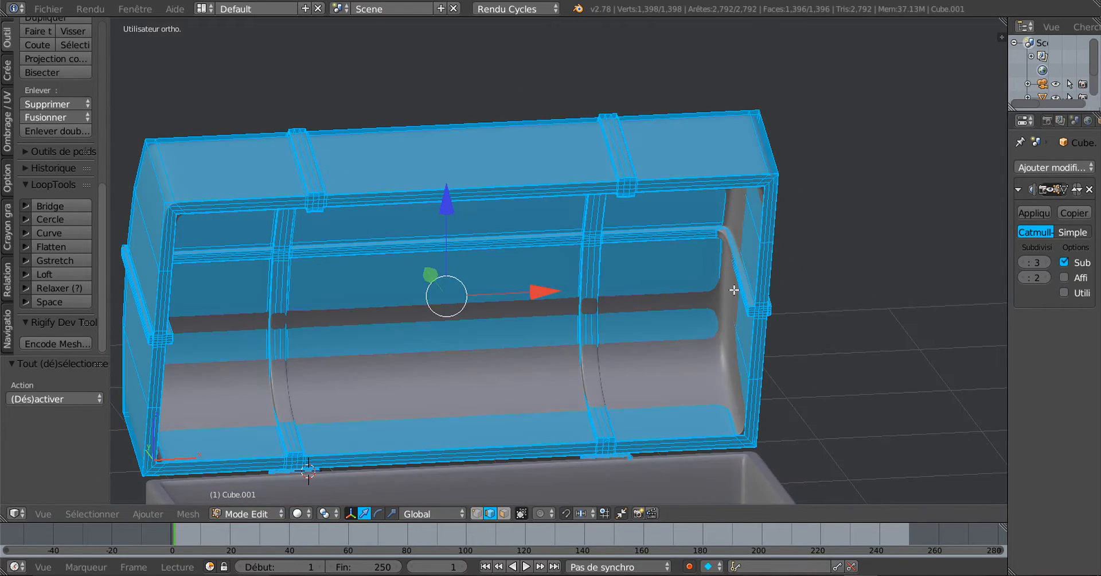
{"action": "key", "text": "KP_4"}
{"action": "key", "text": "KP_8"}
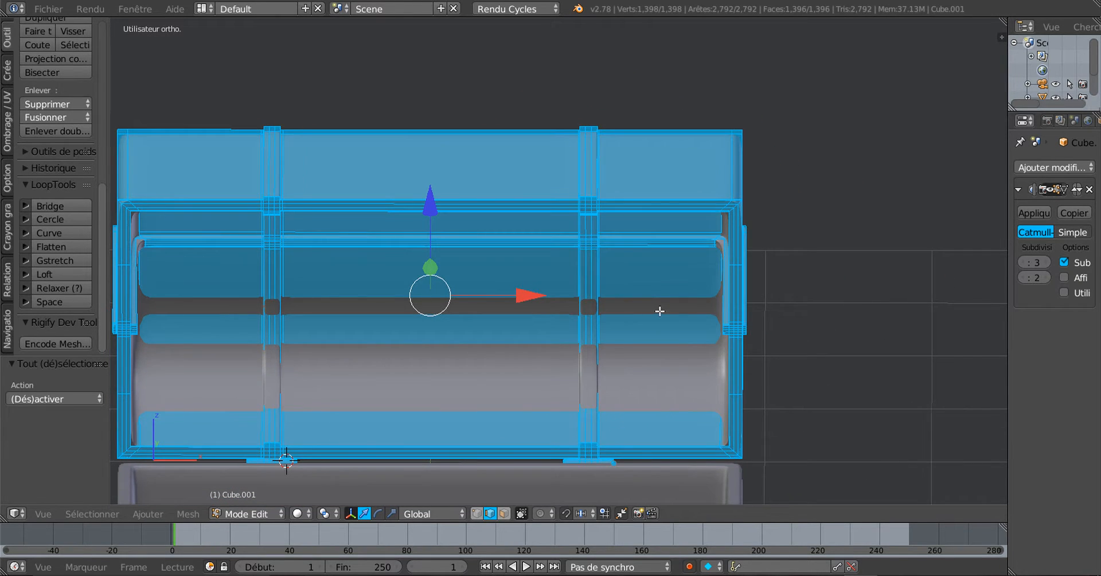
{"action": "middle_click_drag", "start_coordinate": [660, 311], "coordinate": [724, 306], "text": "shift"}
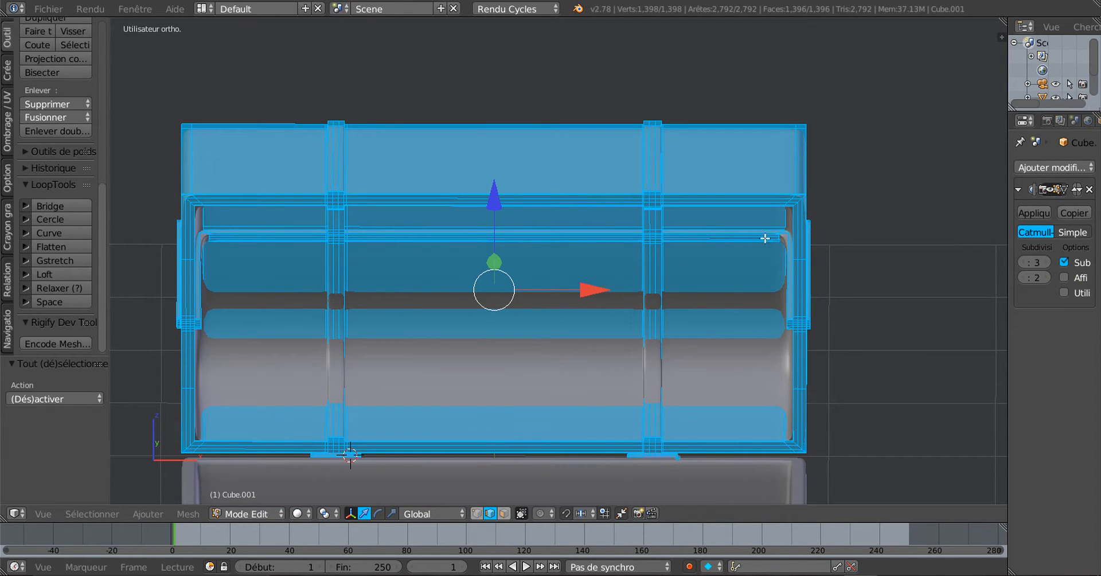
{"action": "middle_click_drag", "start_coordinate": [765, 238], "coordinate": [799, 295]}
{"action": "scroll", "coordinate": [798, 295], "scroll_direction": "up", "scroll_amount": 3}
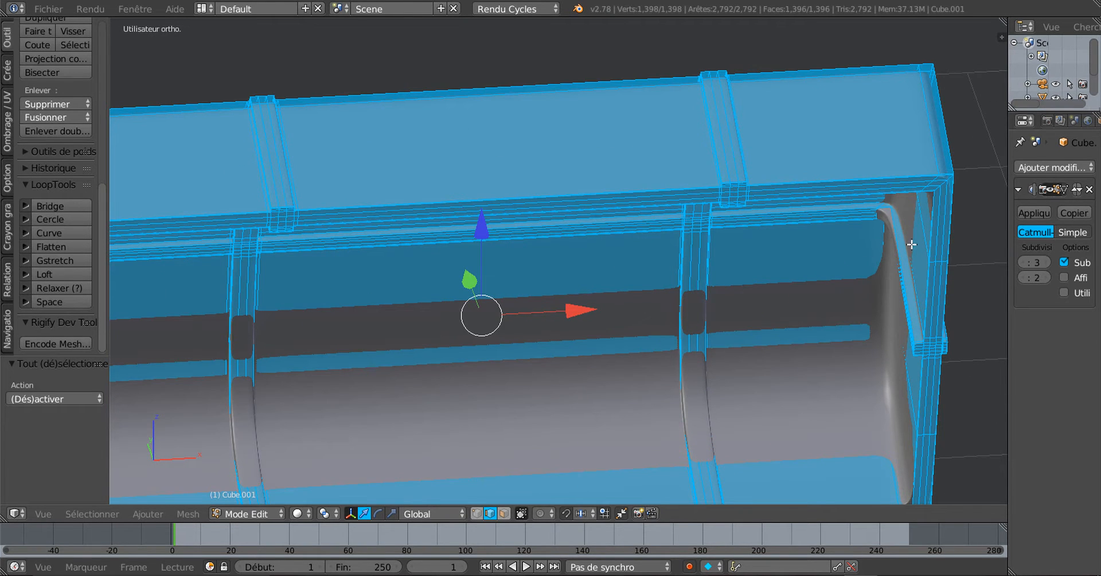
{"action": "scroll", "coordinate": [894, 266], "scroll_direction": "down", "scroll_amount": 4}
{"action": "key", "text": "Tab"}
{"action": "scroll", "coordinate": [798, 274], "scroll_direction": "up", "scroll_amount": 3}
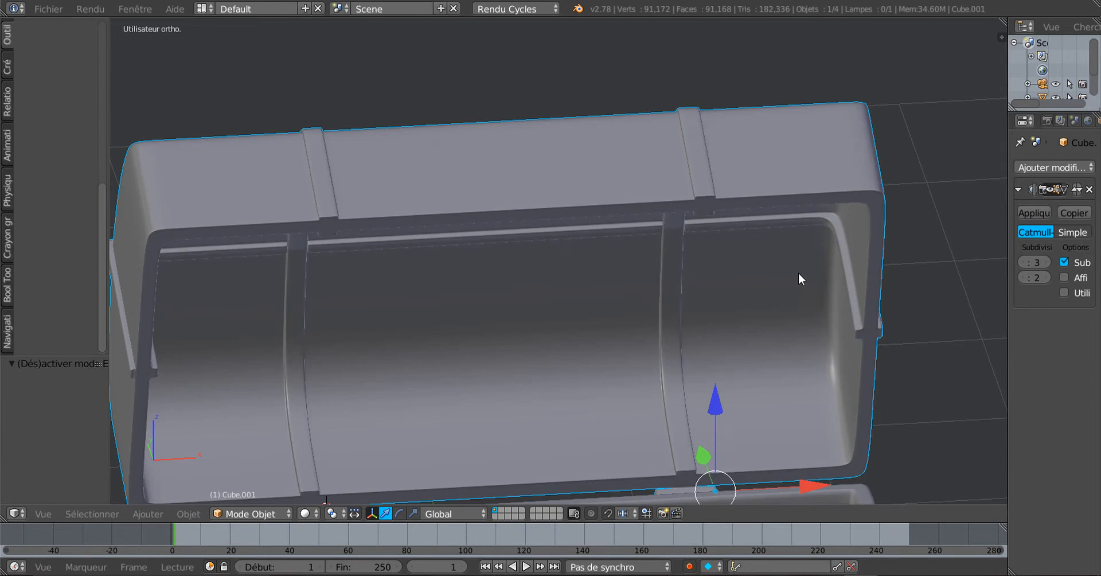
Step: Examine the open chest and the inside of its lid from several angles
{"action": "scroll", "coordinate": [798, 273], "scroll_direction": "up", "scroll_amount": 2}
{"action": "scroll", "coordinate": [293, 369], "scroll_direction": "down", "scroll_amount": 4}
{"action": "middle_click_drag", "start_coordinate": [293, 369], "coordinate": [302, 322]}
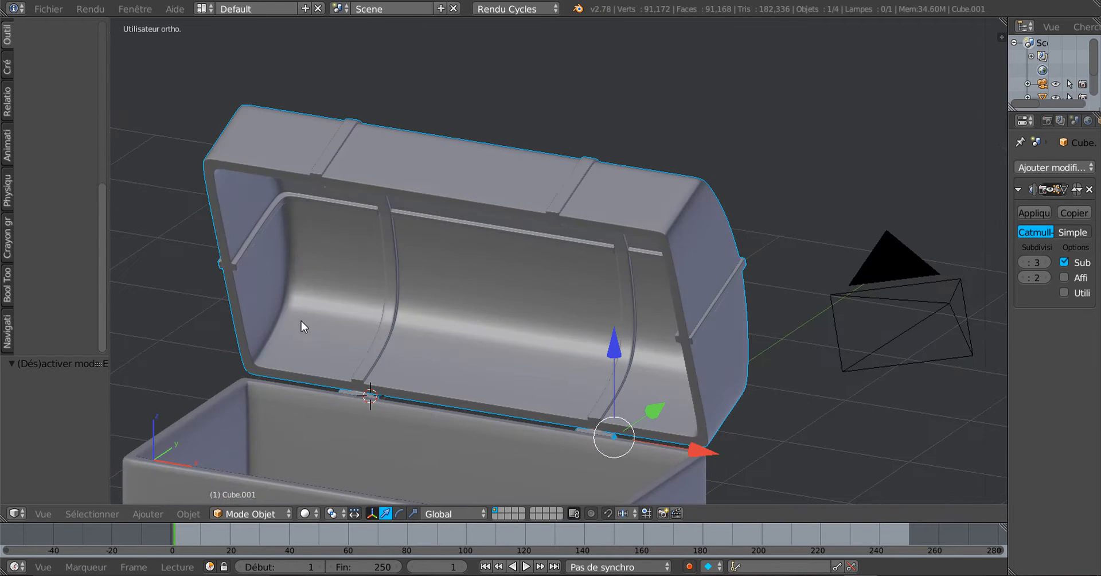
{"action": "middle_click_drag", "start_coordinate": [670, 380], "coordinate": [626, 346]}
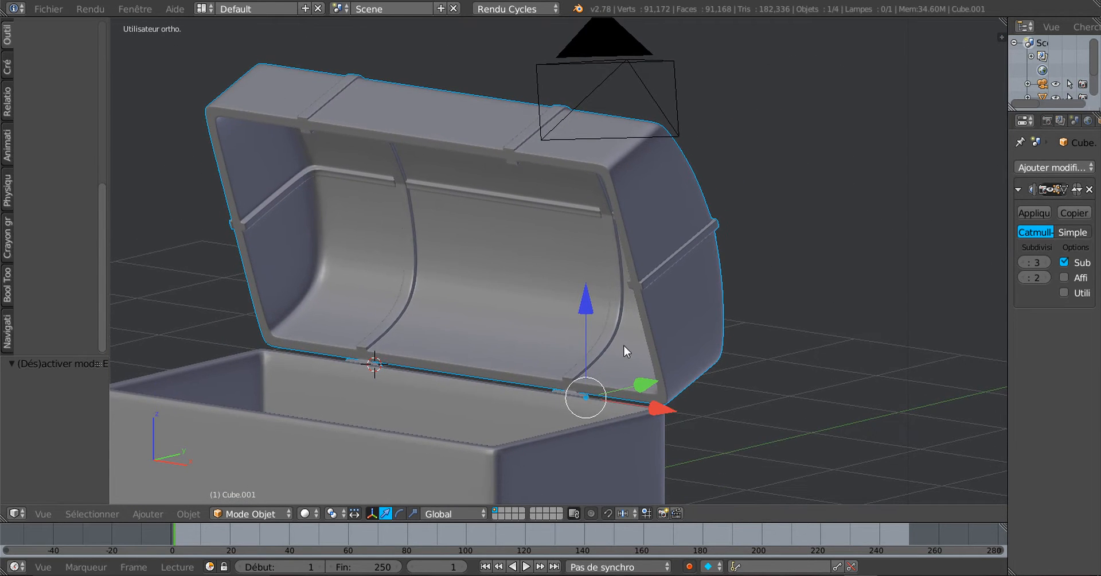
{"action": "scroll", "coordinate": [626, 347], "scroll_direction": "down", "scroll_amount": 2}
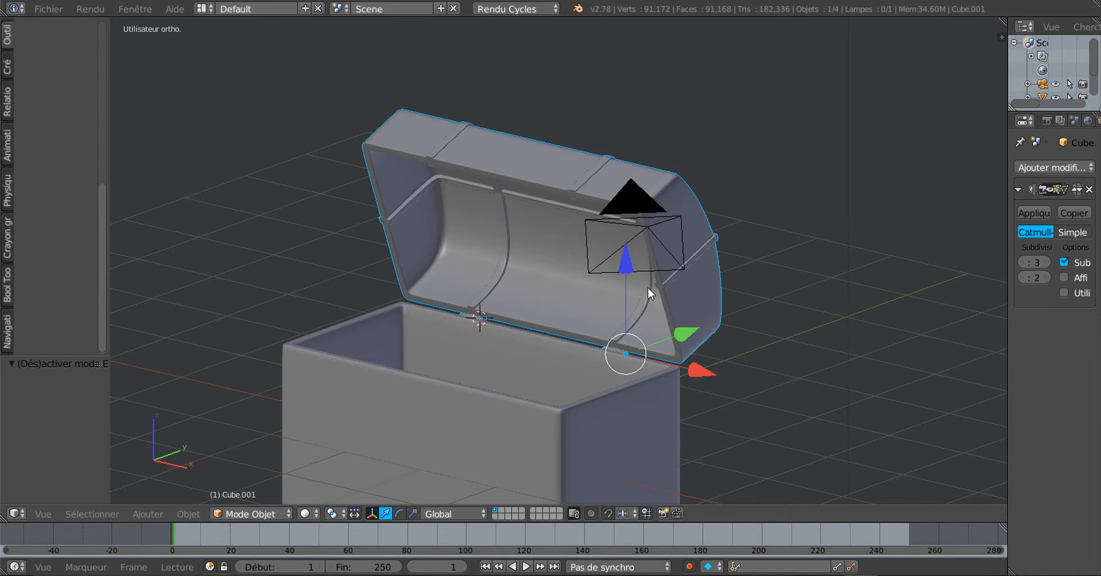
{"action": "middle_click_drag", "start_coordinate": [649, 318], "coordinate": [656, 300], "text": "shift"}
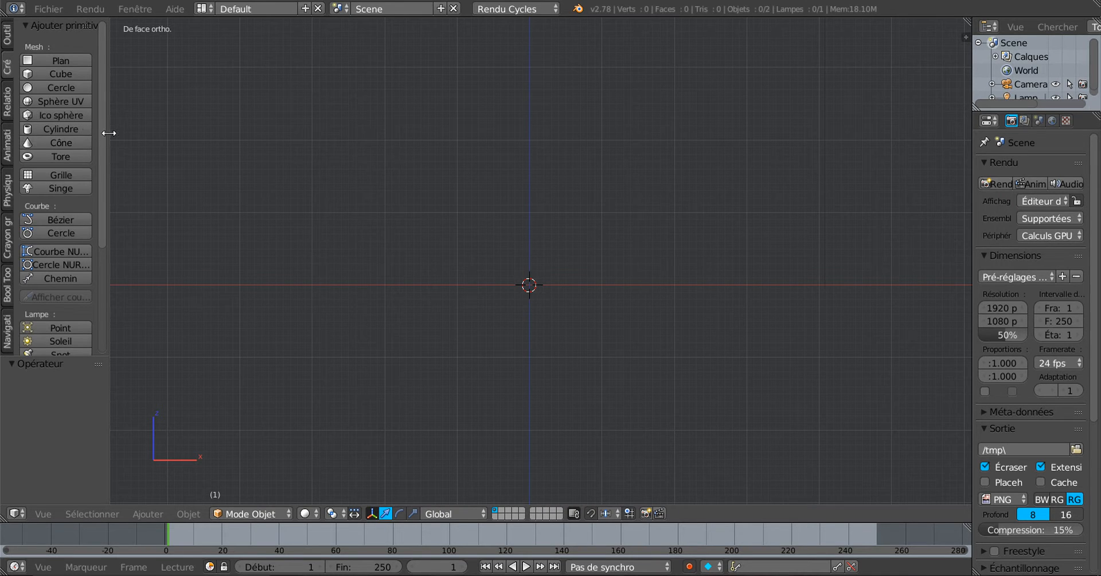
Step: Widen the tool shelf, add a cube at the origin and scale it by about 1.983 along the X axis
{"action": "left_click_drag", "start_coordinate": [109, 132], "coordinate": [172, 138]}
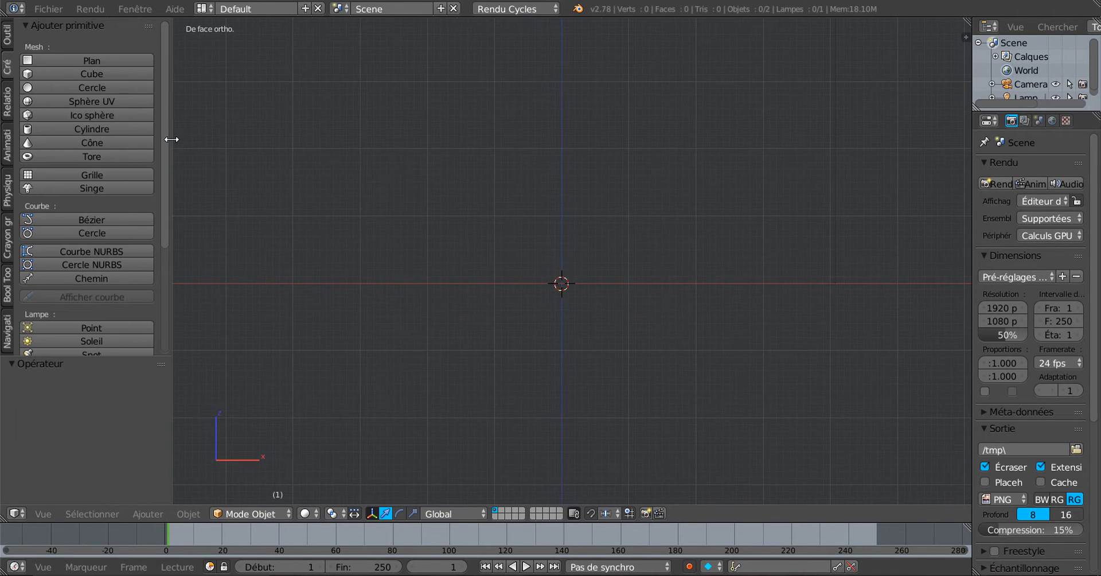
{"action": "left_click", "coordinate": [53, 73]}
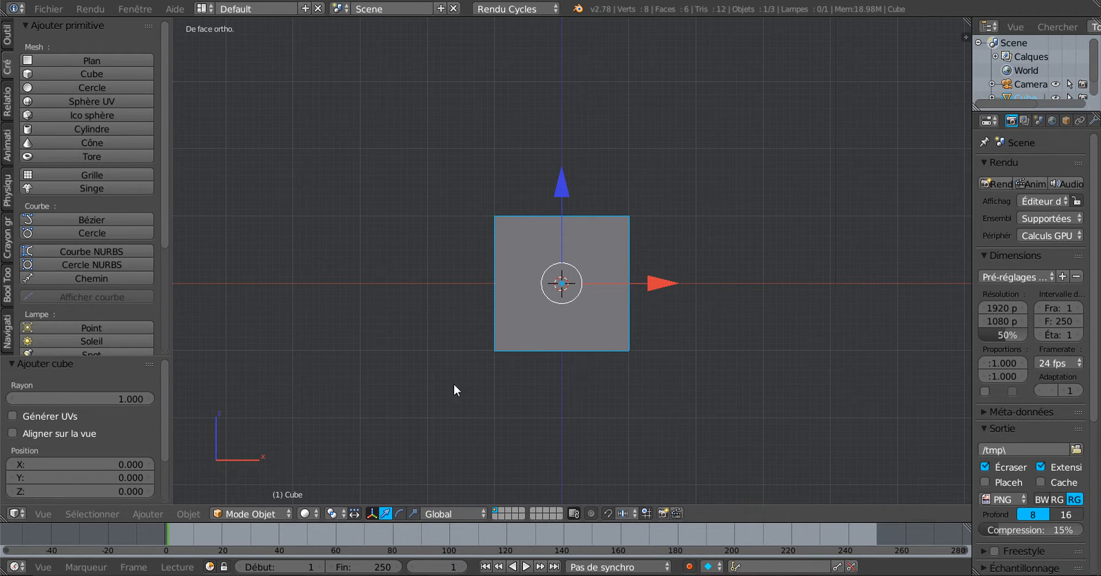
{"action": "left_click", "coordinate": [413, 513]}
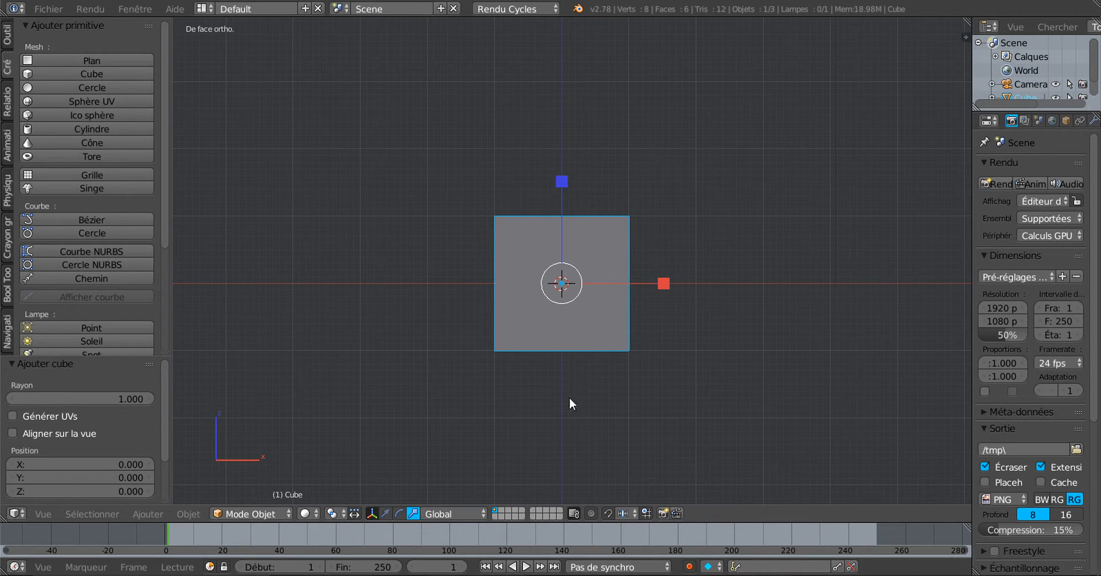
{"action": "left_click_drag", "start_coordinate": [670, 287], "coordinate": [774, 274]}
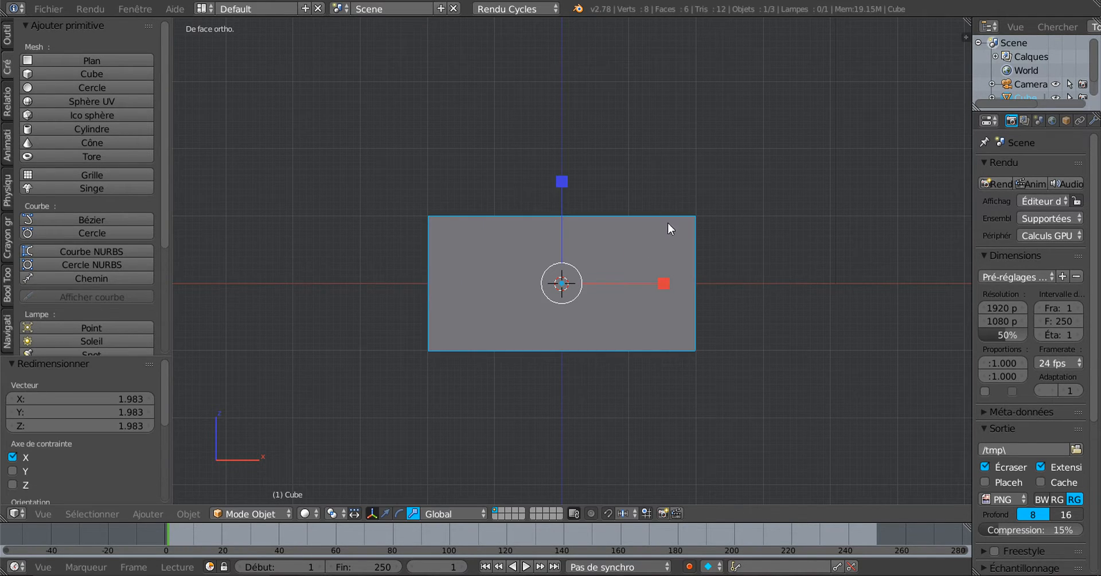
Step: Enter Edit Mode on the stretched cube and switch to face selection
{"action": "scroll", "coordinate": [637, 195], "scroll_direction": "up", "scroll_amount": 1}
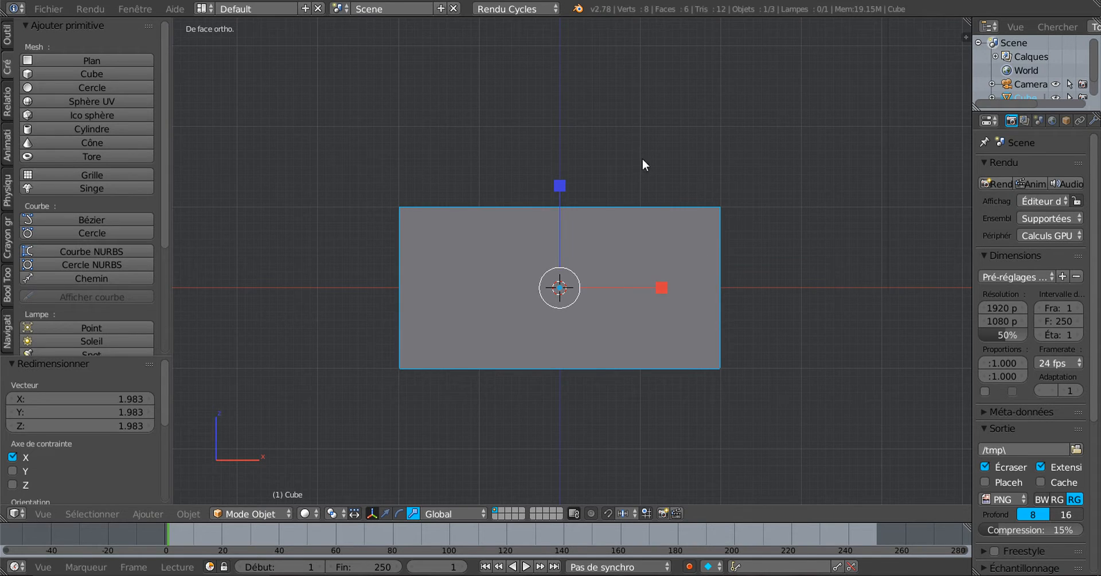
{"action": "middle_click_drag", "start_coordinate": [777, 404], "coordinate": [595, 325]}
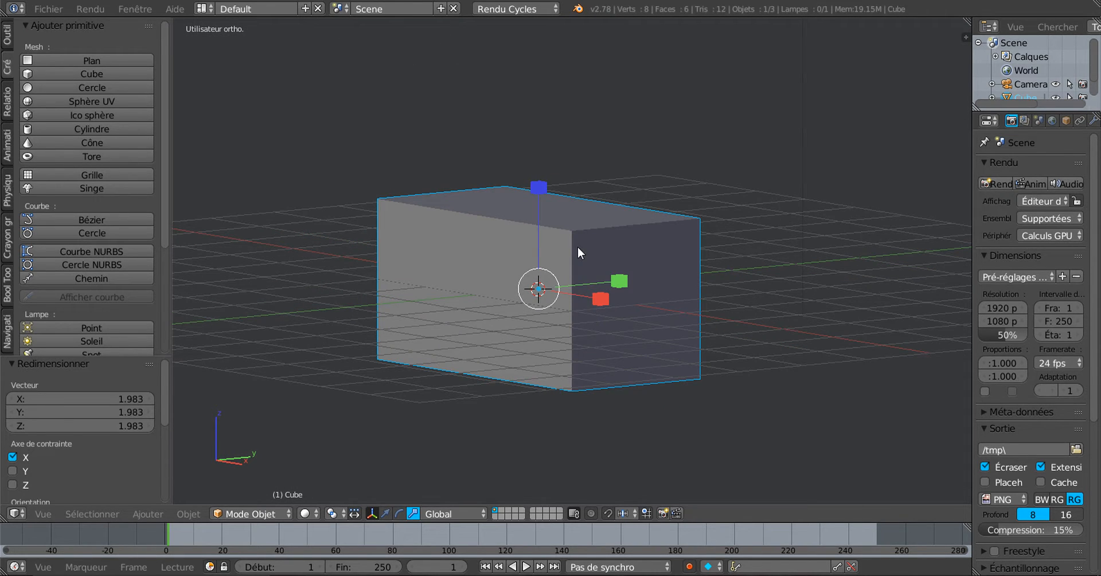
{"action": "key", "text": "Tab"}
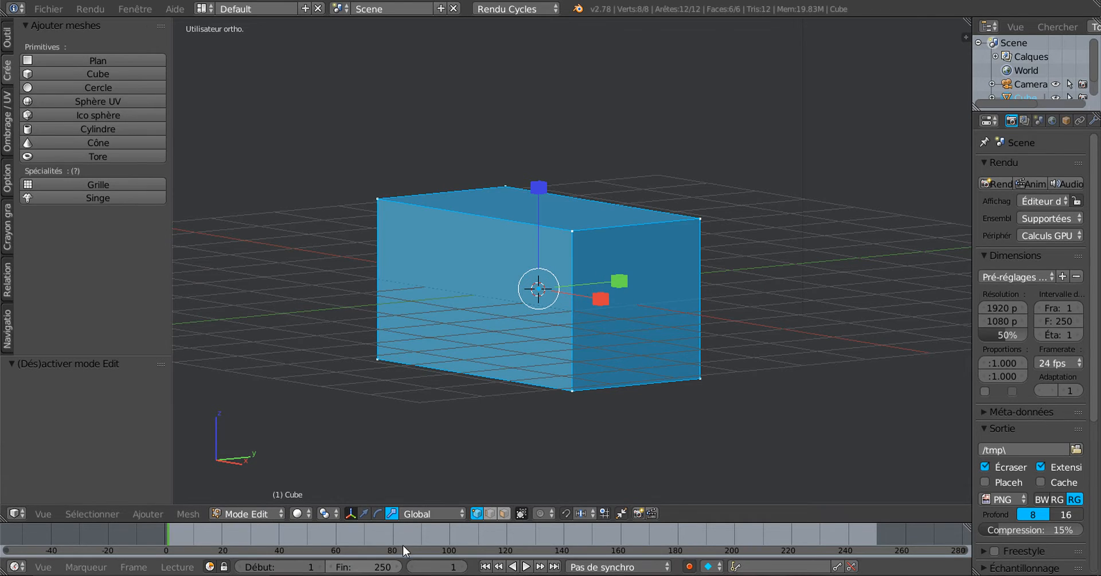
{"action": "left_click", "coordinate": [503, 513]}
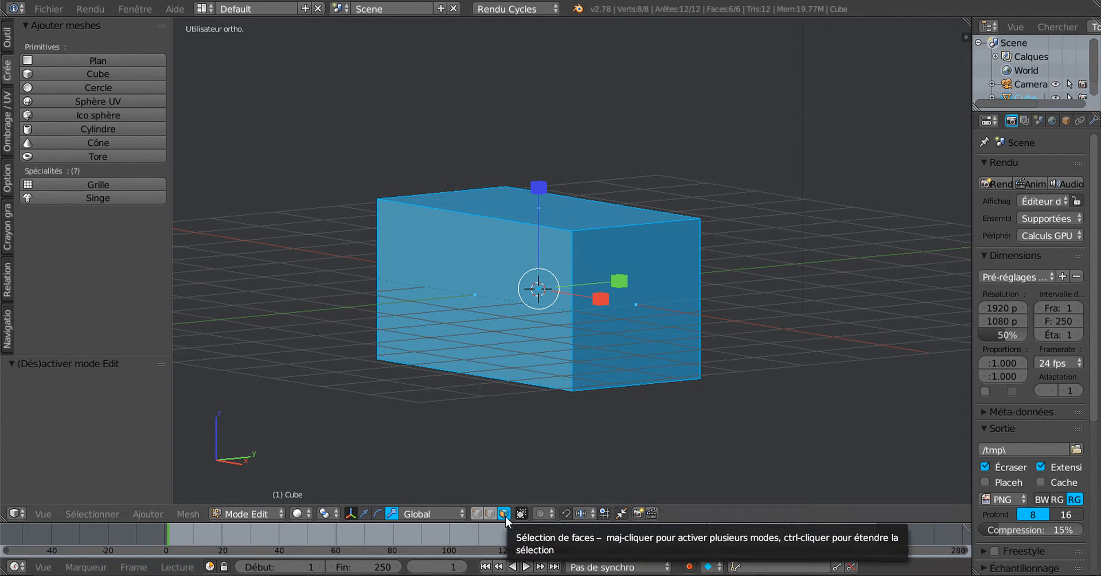
Step: Extrude the box's top face and raise it about 0.994 along the Z axis in front view
{"action": "right_click", "coordinate": [580, 228]}
{"action": "scroll", "coordinate": [585, 307], "scroll_direction": "down", "scroll_amount": 2}
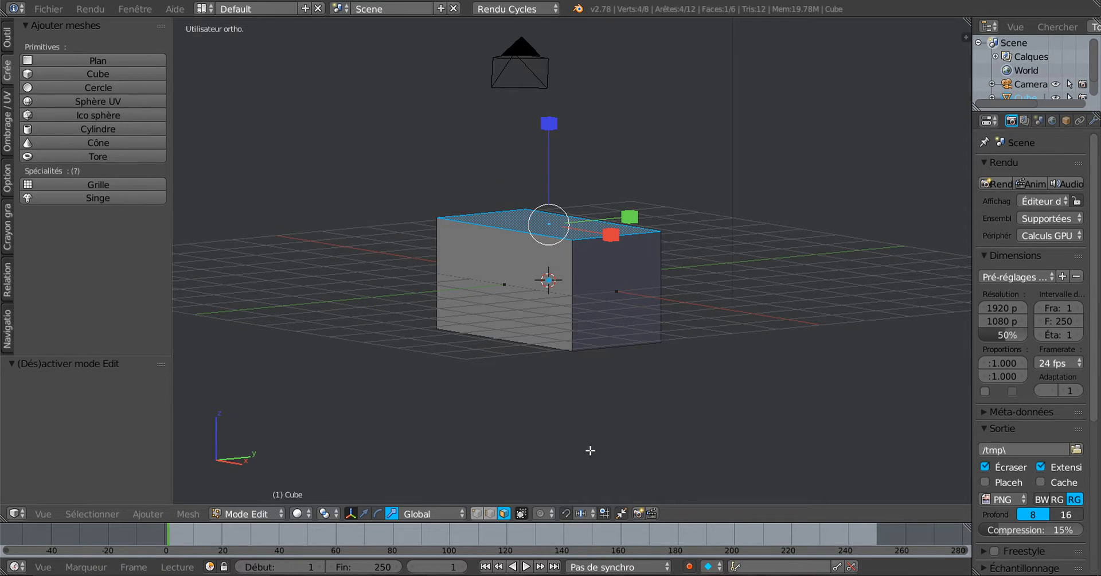
{"action": "left_click", "coordinate": [362, 515]}
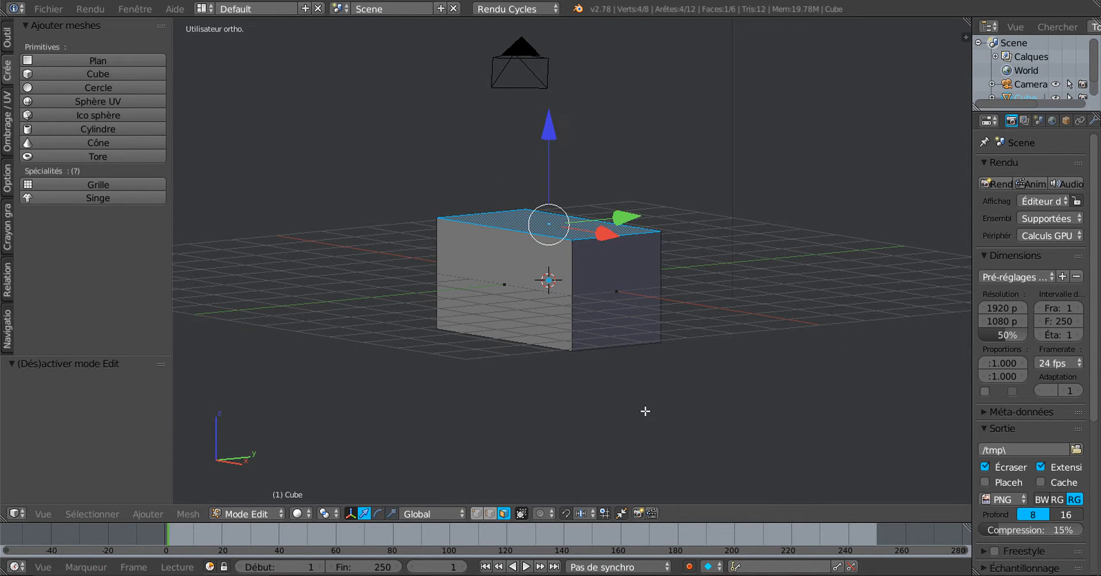
{"action": "key", "text": "KP_1"}
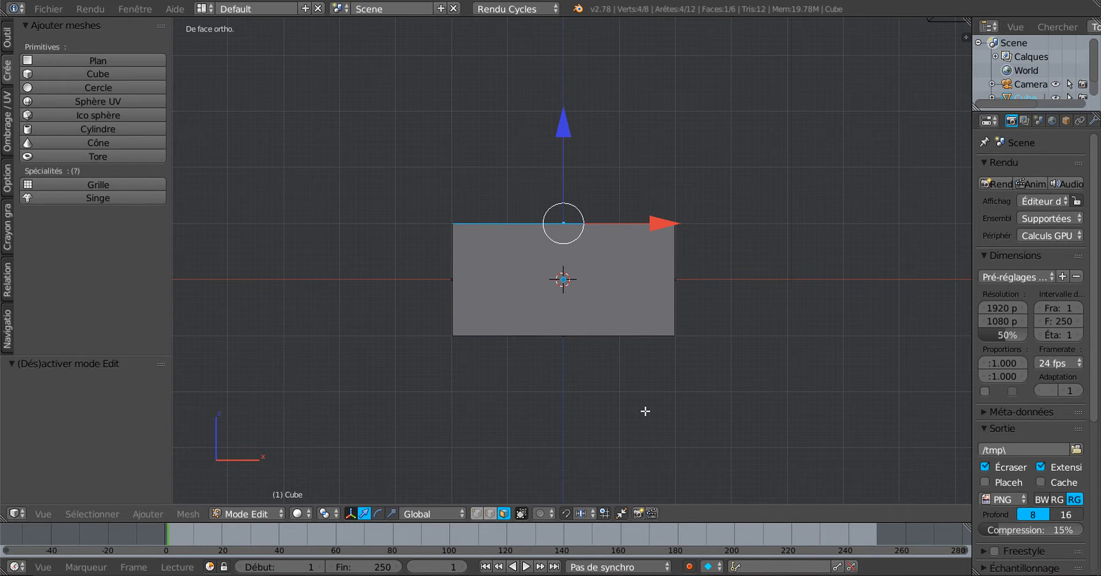
{"action": "middle_click_drag", "start_coordinate": [654, 413], "coordinate": [613, 433], "text": "shift"}
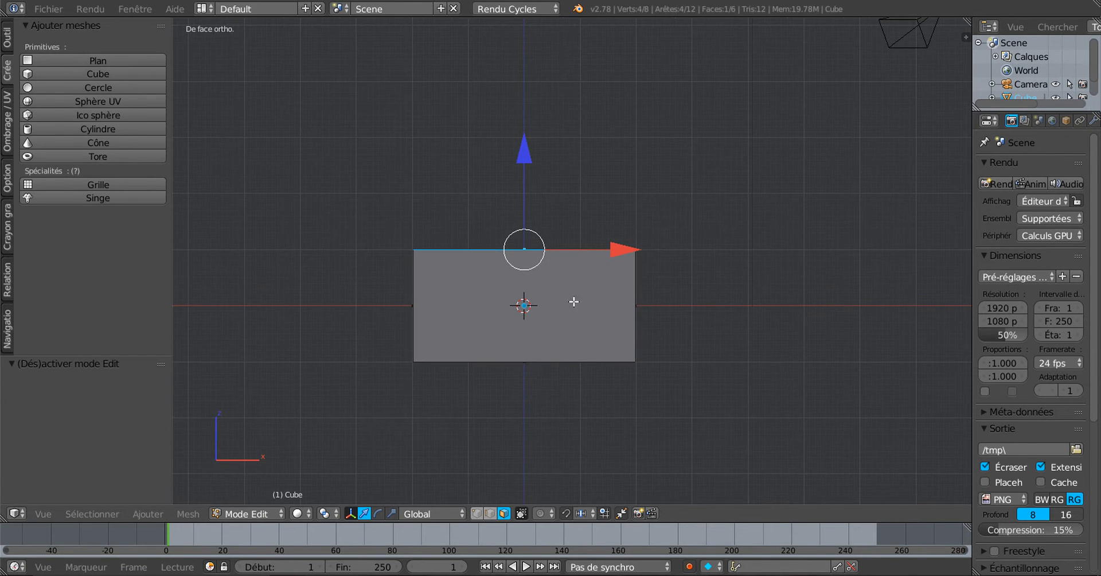
{"action": "scroll", "coordinate": [575, 310], "scroll_direction": "up", "scroll_amount": 1}
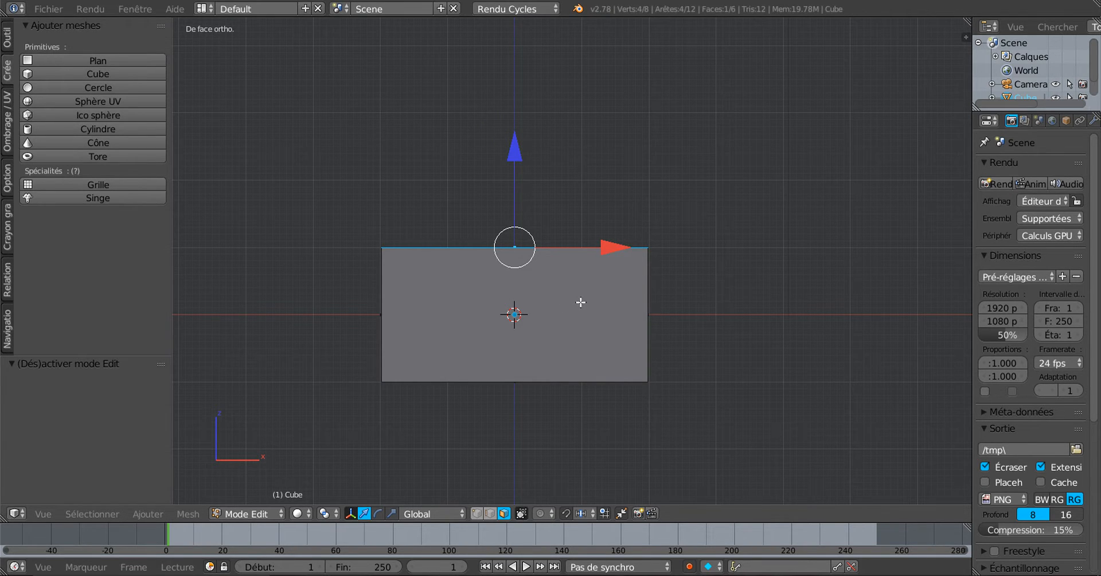
{"action": "key", "text": "e"}
{"action": "right_click", "coordinate": [562, 304]}
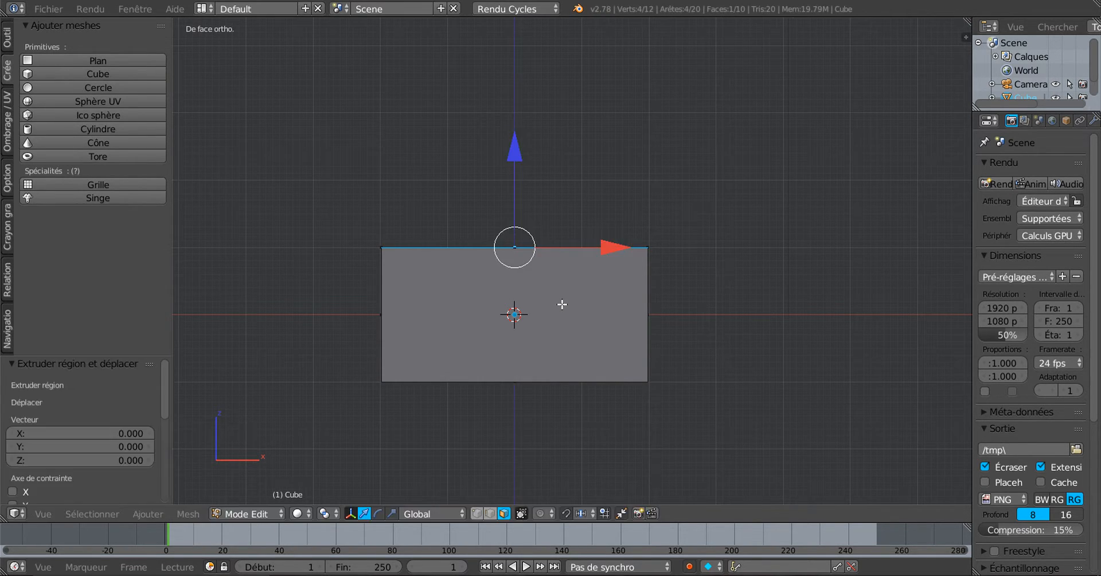
{"action": "left_click_drag", "start_coordinate": [517, 162], "coordinate": [545, 98]}
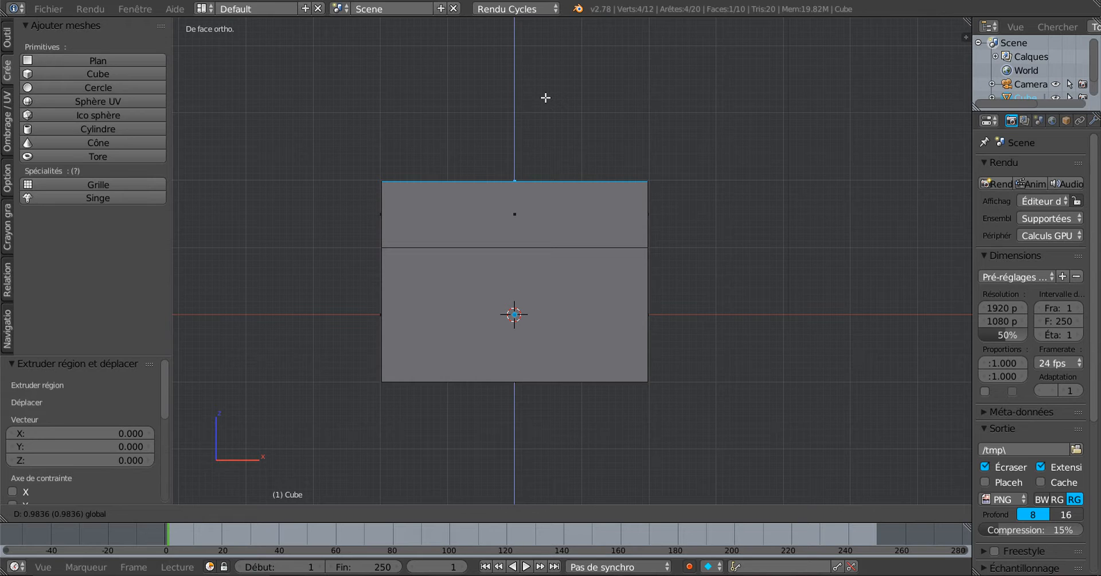
{"action": "left_click", "coordinate": [548, 97]}
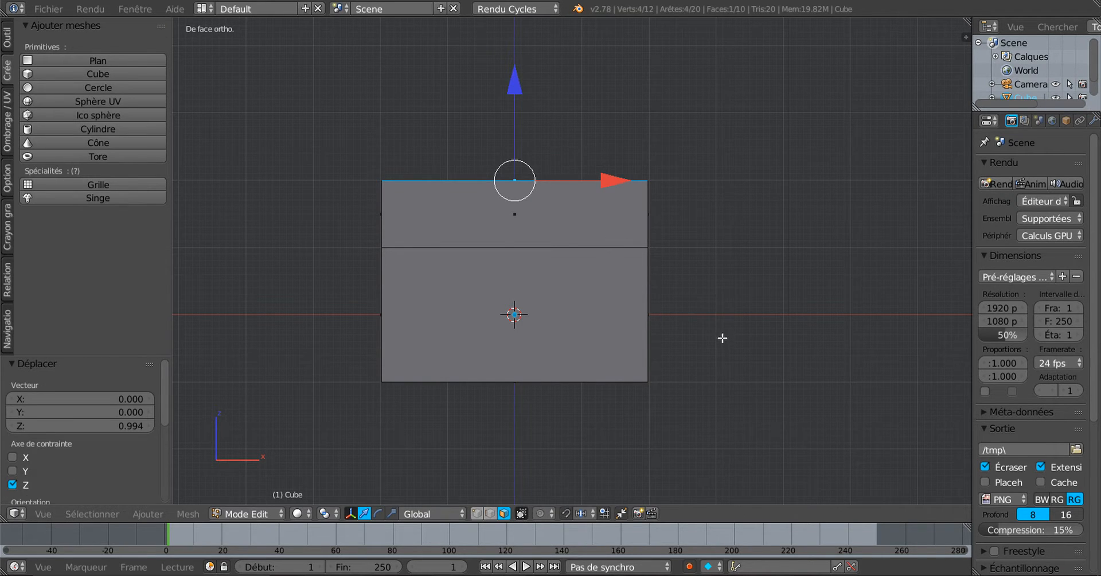
Step: Switch to edge selection and select the horizontal edge loop between the box's lower and upper parts
{"action": "left_click", "coordinate": [489, 513]}
{"action": "middle_click_drag", "start_coordinate": [601, 368], "coordinate": [570, 295]}
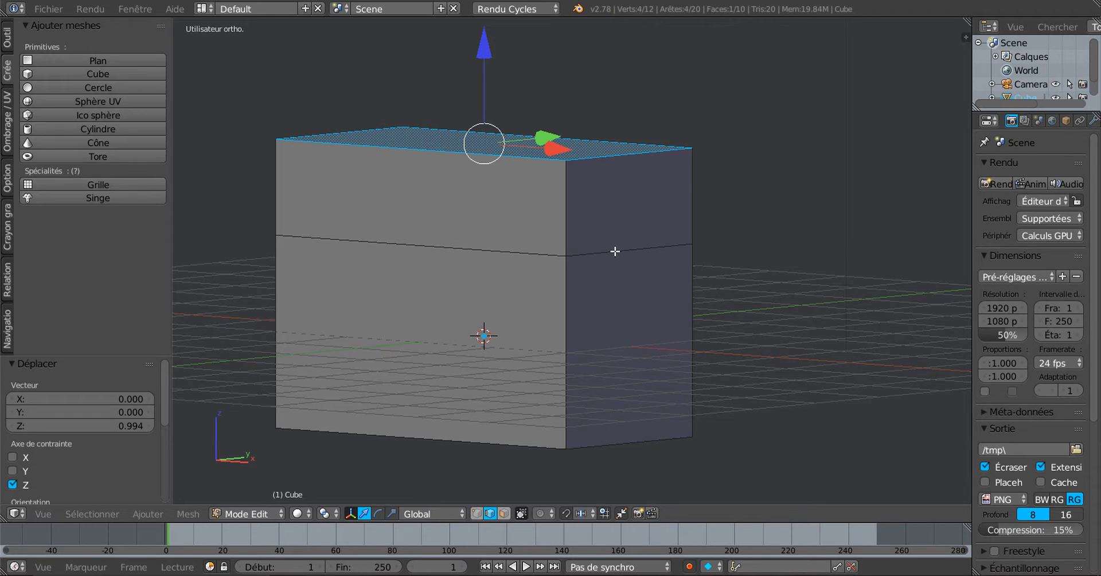
{"action": "key", "text": "super"}
{"action": "left_click", "coordinate": [725, 166]}
{"action": "right_click", "coordinate": [612, 256], "text": "alt"}
{"action": "scroll", "coordinate": [611, 256], "scroll_direction": "down", "scroll_amount": 1}
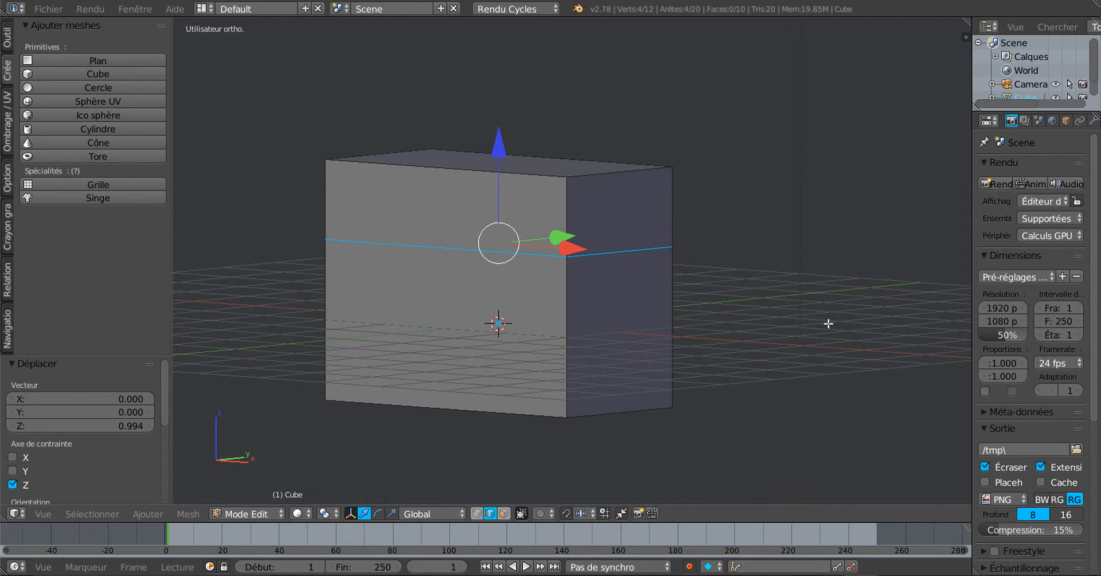
Step: Start the Screencast Keys display and hide the 3D view's properties region
{"action": "key", "text": "n"}
{"action": "scroll", "coordinate": [900, 410], "scroll_direction": "down", "scroll_amount": 5}
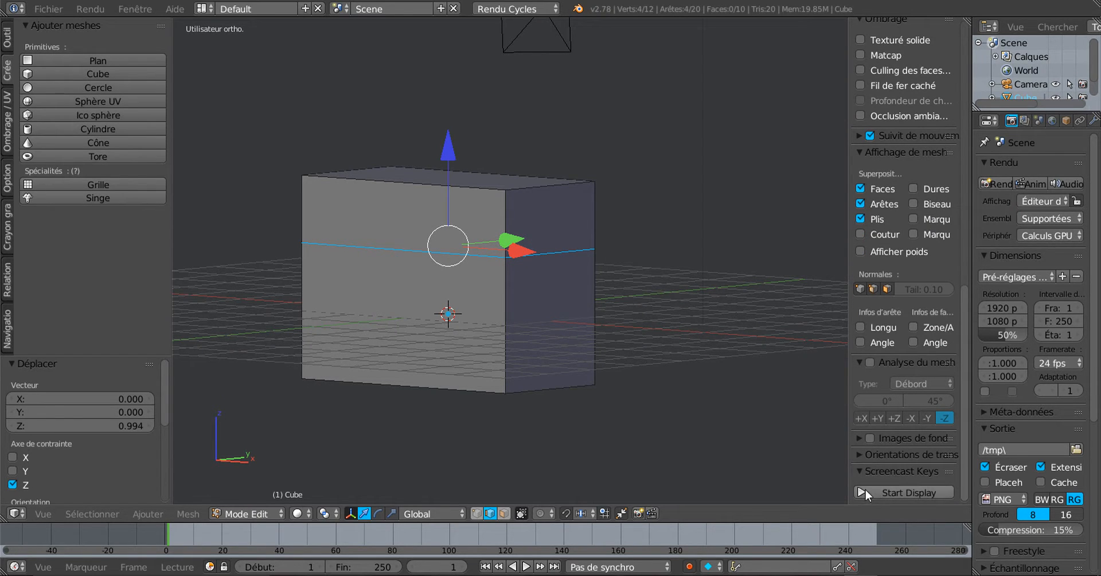
{"action": "left_click", "coordinate": [858, 470]}
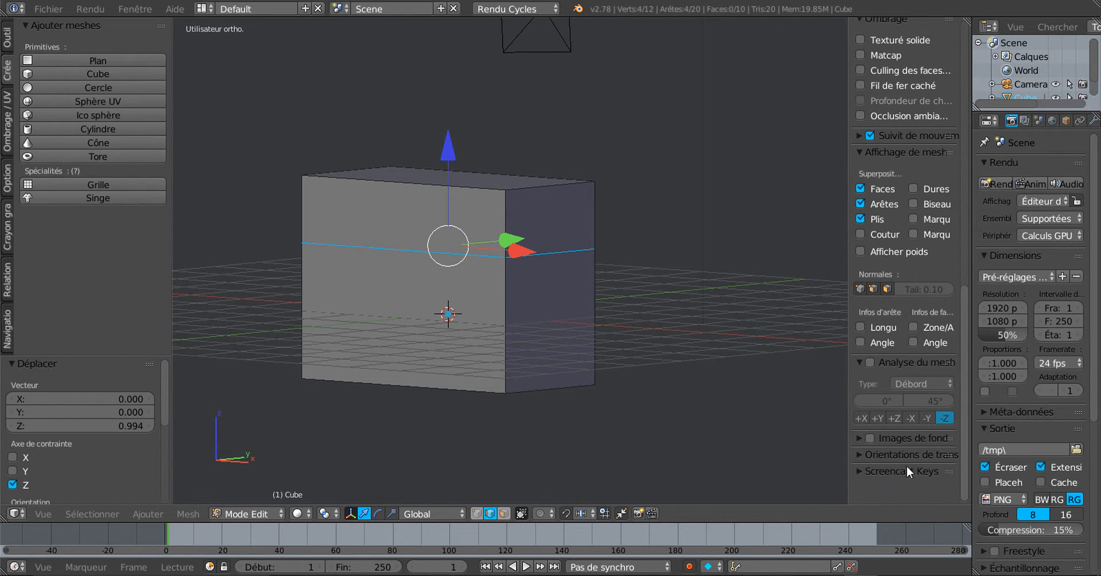
{"action": "left_click", "coordinate": [862, 471]}
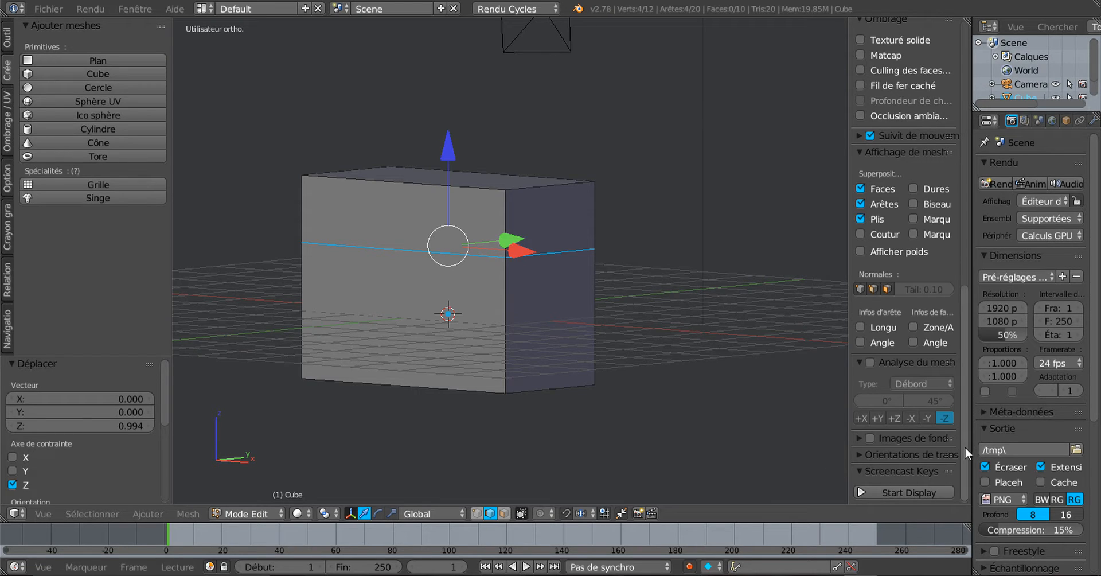
{"action": "left_click", "coordinate": [917, 491]}
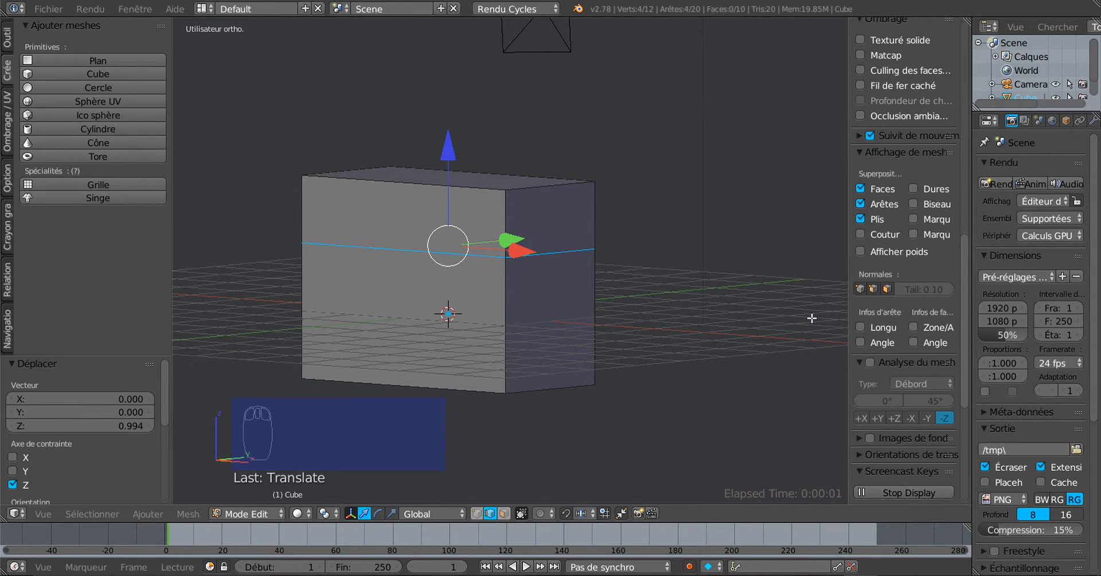
{"action": "left_click_drag", "start_coordinate": [848, 312], "coordinate": [995, 308]}
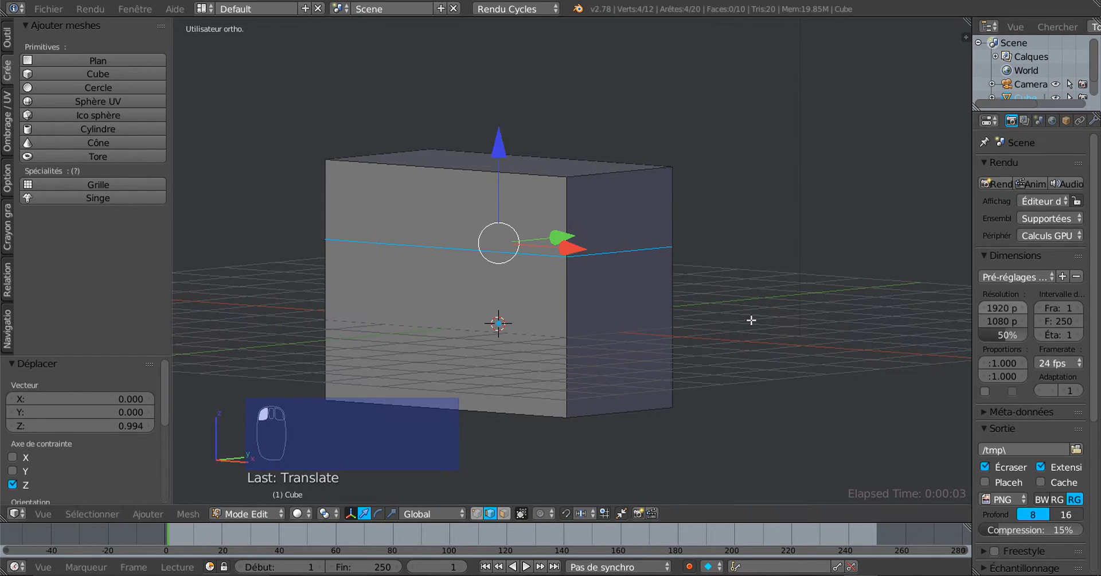
Step: Rip the box along the selected edge loop without moving it, and select all geometry linked to the lower part
{"action": "scroll", "coordinate": [670, 322], "scroll_direction": "up", "scroll_amount": 2}
{"action": "scroll", "coordinate": [620, 255], "scroll_direction": "down", "scroll_amount": 1}
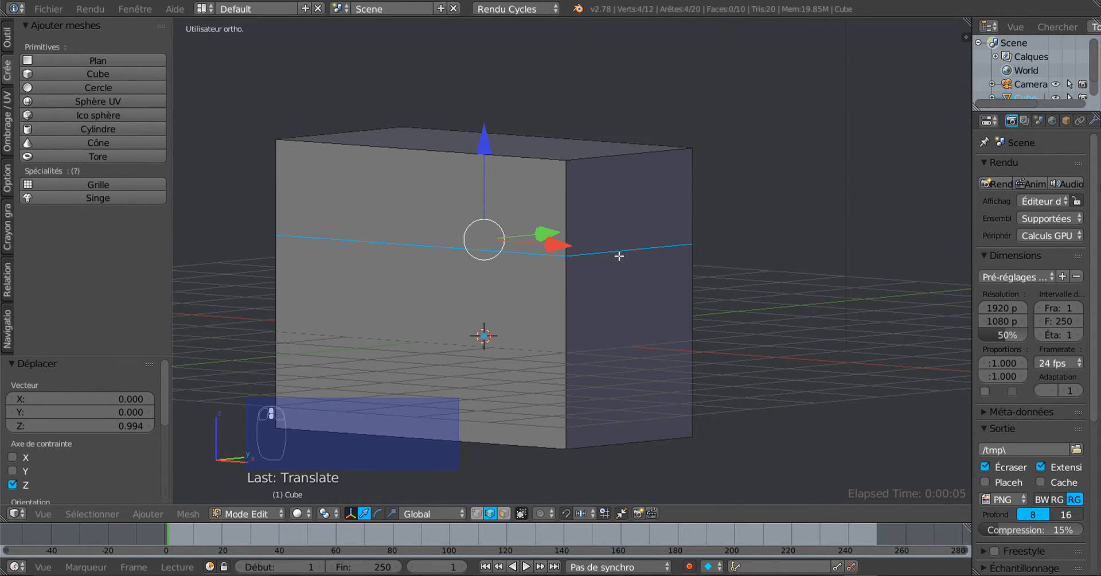
{"action": "key", "text": "v"}
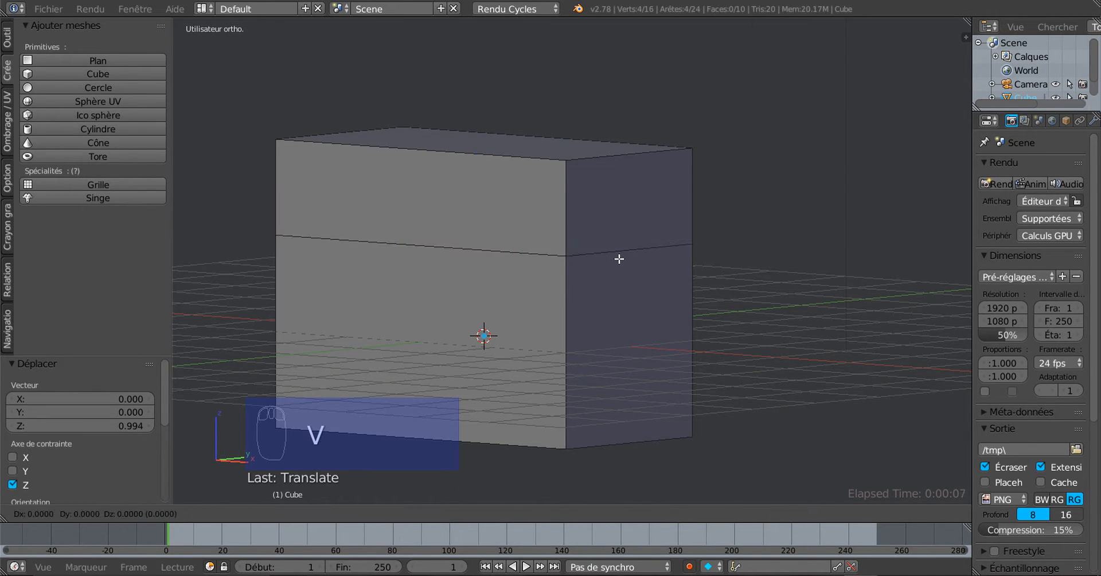
{"action": "right_click", "coordinate": [619, 258]}
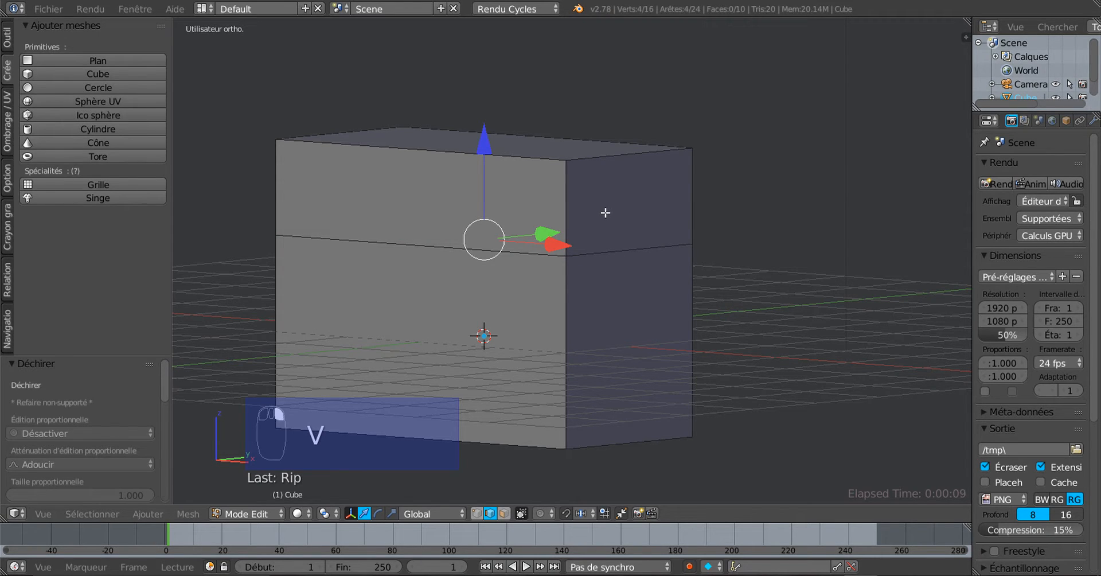
{"action": "key", "text": "ctrl+l"}
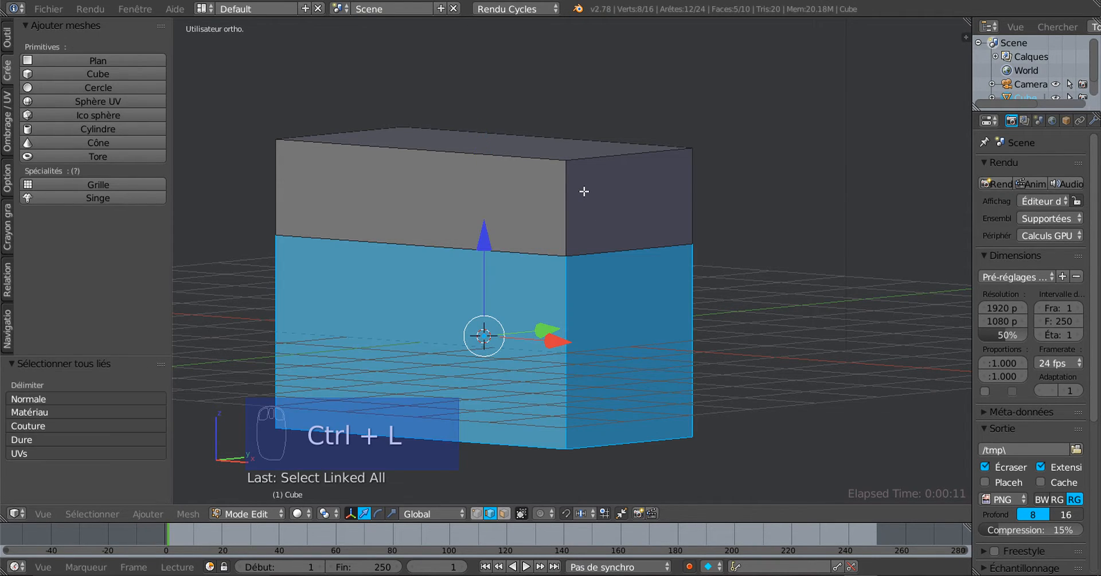
Step: Select all linked geometry of the box's upper part and separate the selection into a new object
{"action": "right_click", "coordinate": [580, 188]}
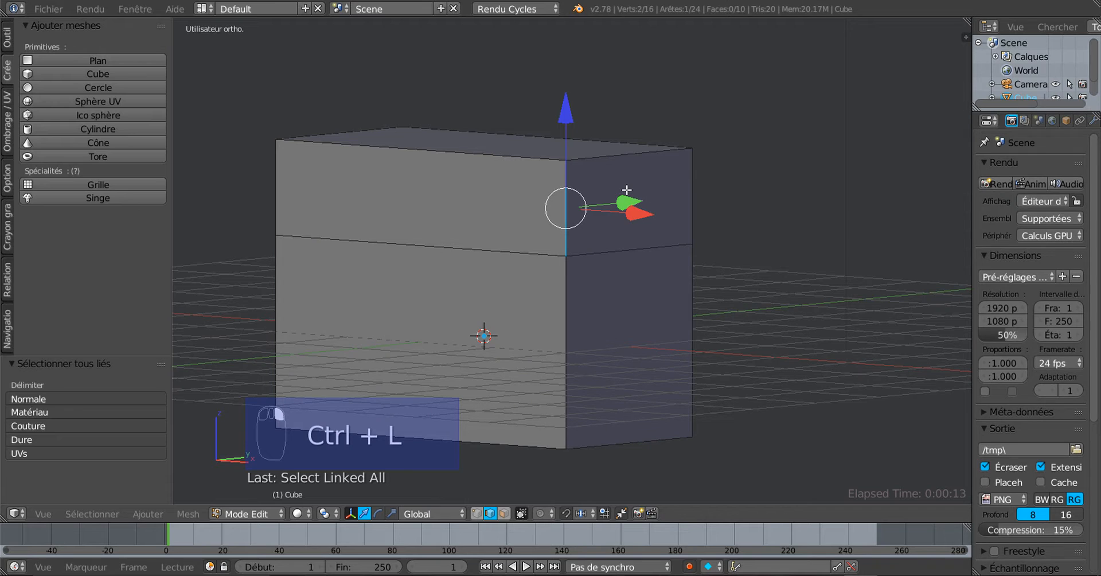
{"action": "key", "text": "ctrl+l"}
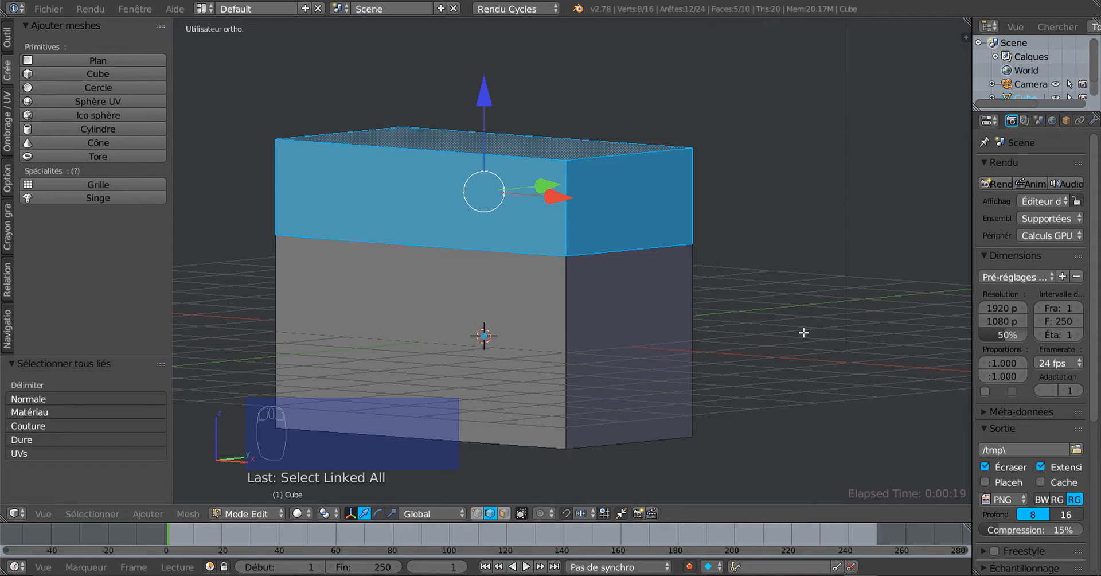
{"action": "key", "text": "m"}
{"action": "key", "text": "p"}
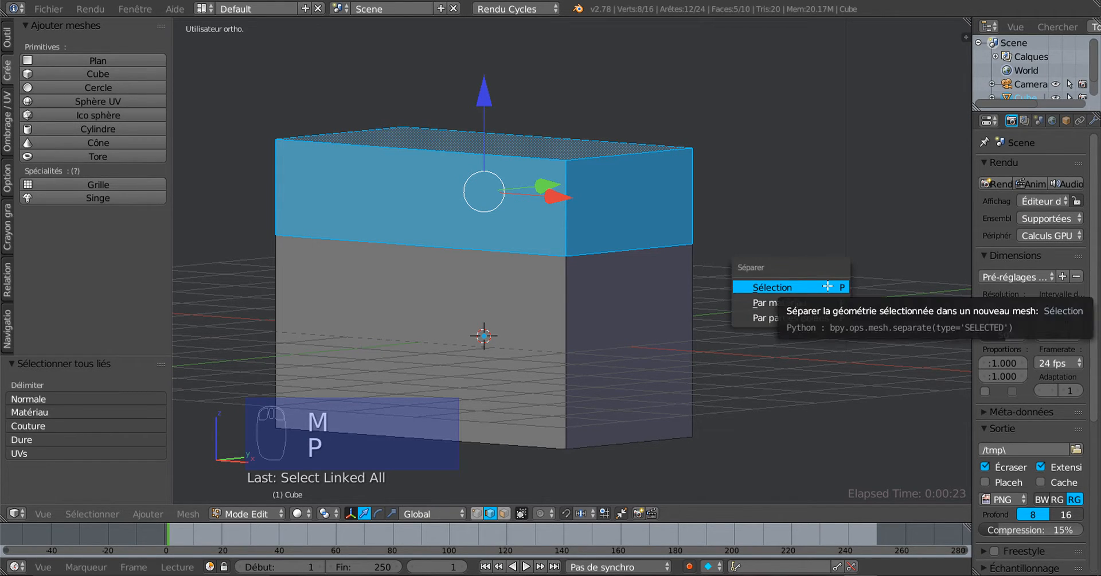
{"action": "left_click", "coordinate": [787, 286]}
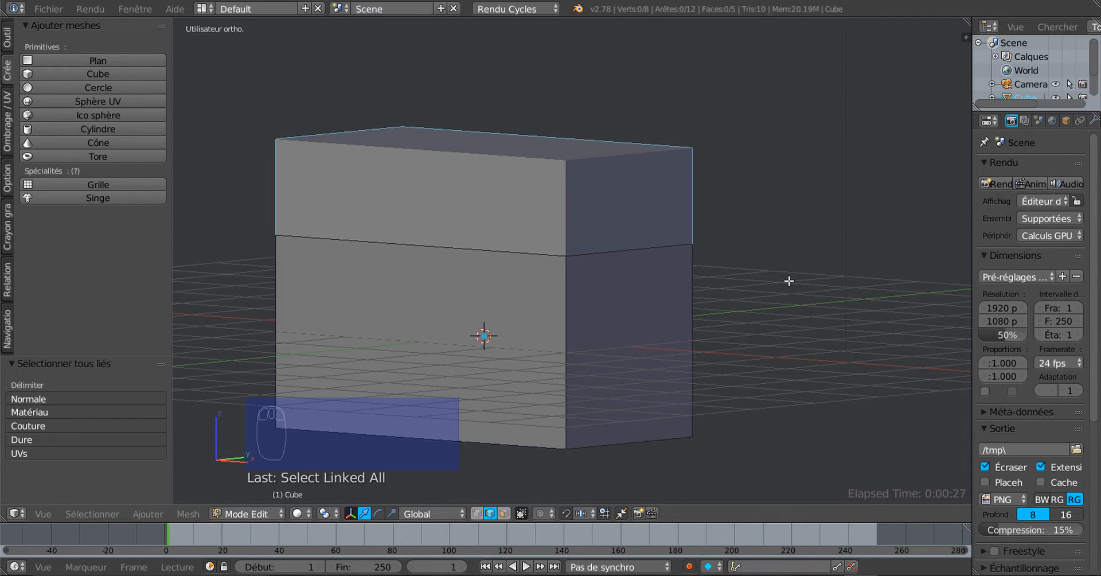
Step: Return to Object mode and select the box's lower and upper parts in turn to check that they are separate objects
{"action": "key", "text": "Tab"}
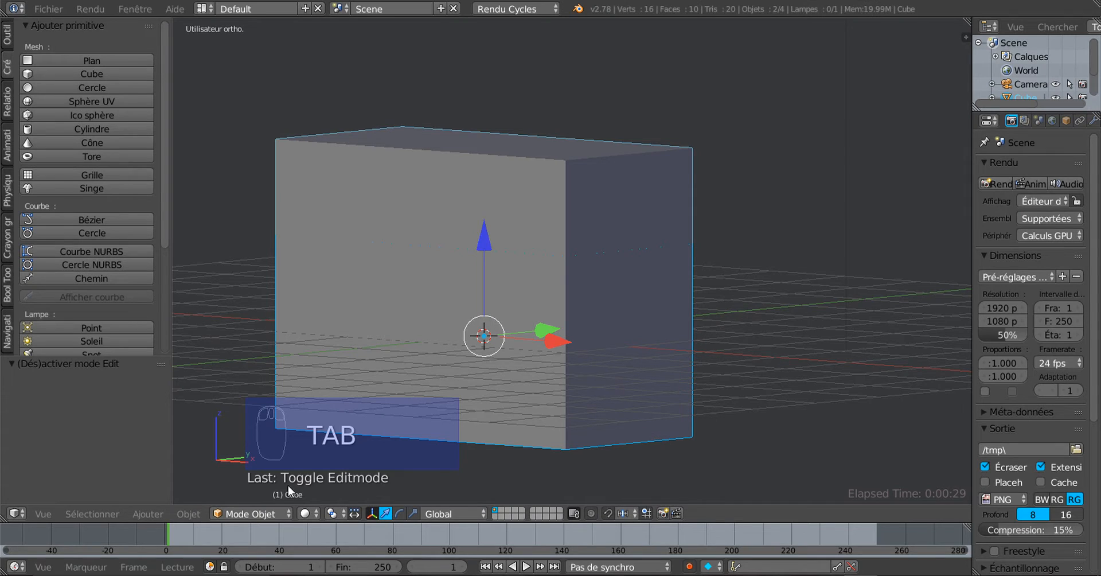
{"action": "right_click", "coordinate": [500, 197]}
{"action": "right_click", "coordinate": [525, 182]}
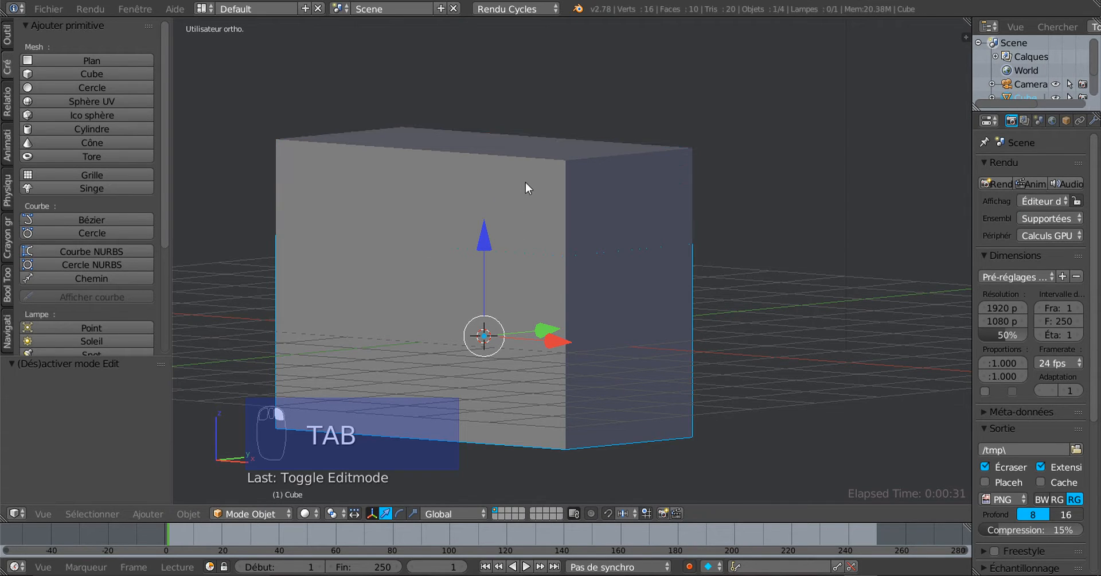
{"action": "right_click", "coordinate": [526, 182]}
{"action": "right_click", "coordinate": [620, 328]}
{"action": "right_click", "coordinate": [621, 188]}
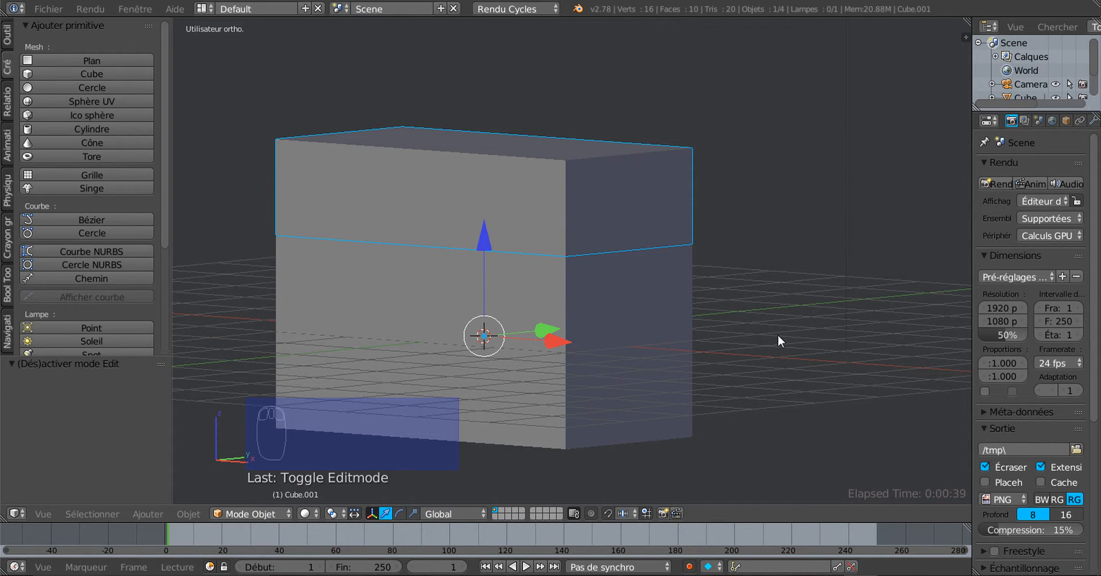
{"action": "key", "text": "Tab"}
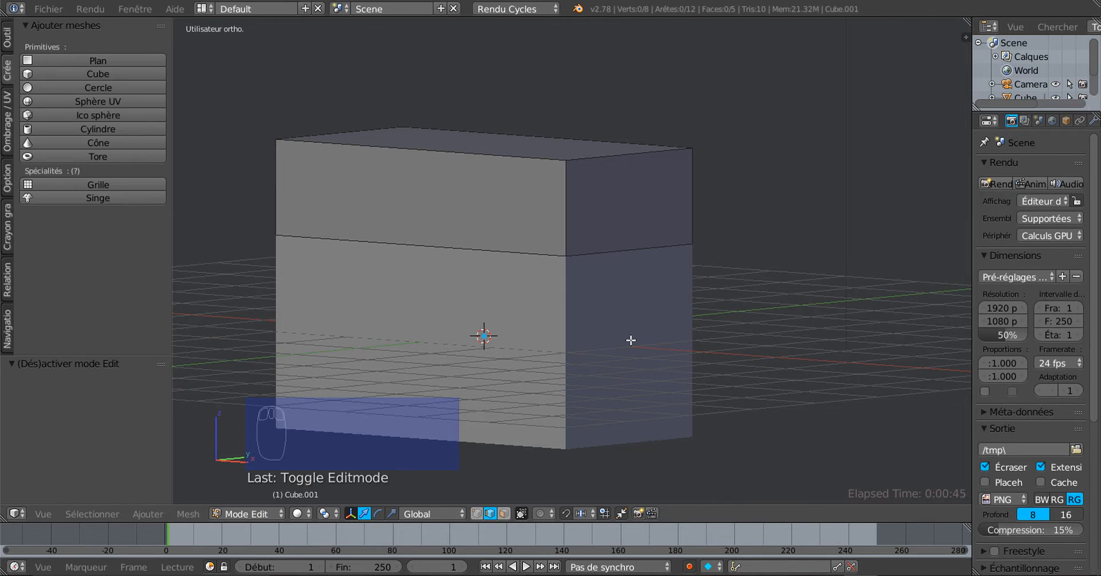
{"action": "key", "text": "Tab"}
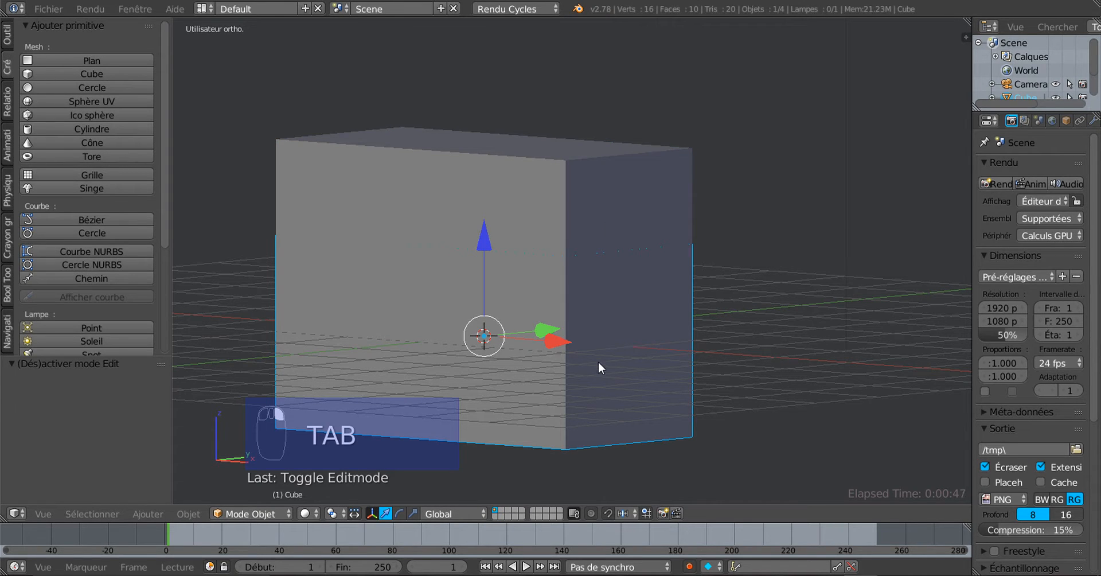
Step: Hide the chest's lower part and open the upper part, the lid, for mesh editing
{"action": "key", "text": "h"}
{"action": "right_click", "coordinate": [617, 199]}
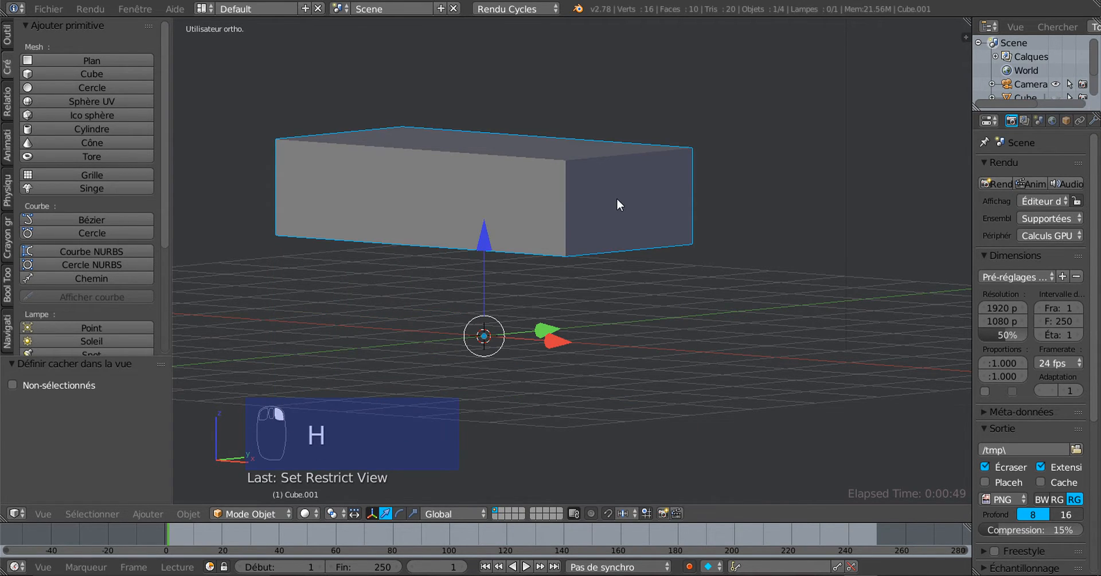
{"action": "key", "text": "Tab"}
Step: Add three evenly spaced loop cuts running lengthwise over the lid, without sliding them
{"action": "middle_click_drag", "start_coordinate": [649, 312], "coordinate": [640, 348]}
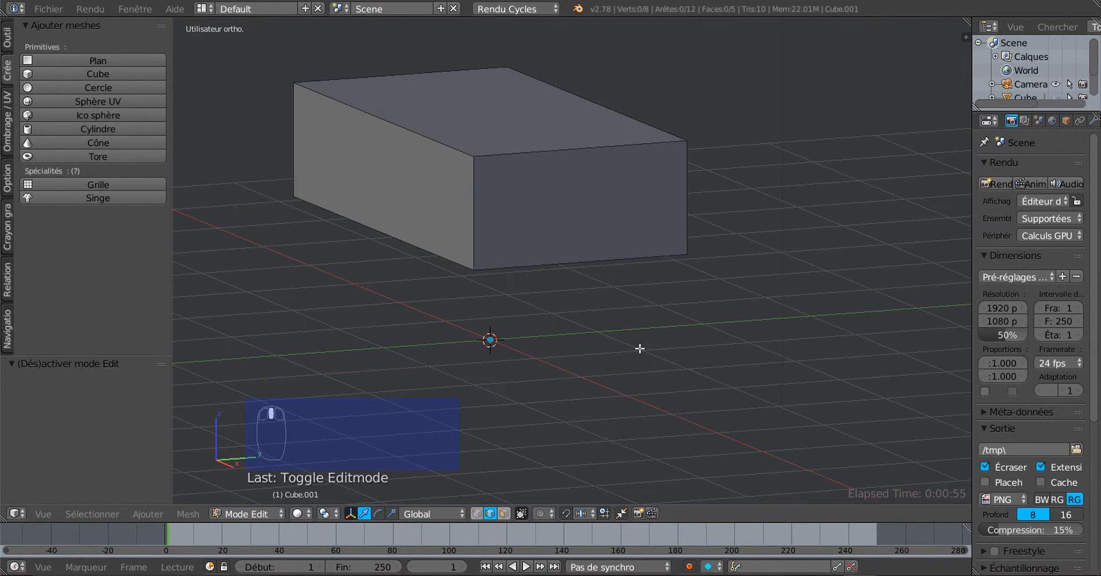
{"action": "middle_click_drag", "start_coordinate": [654, 308], "coordinate": [654, 351], "text": "shift"}
{"action": "middle_click_drag", "start_coordinate": [579, 301], "coordinate": [565, 311]}
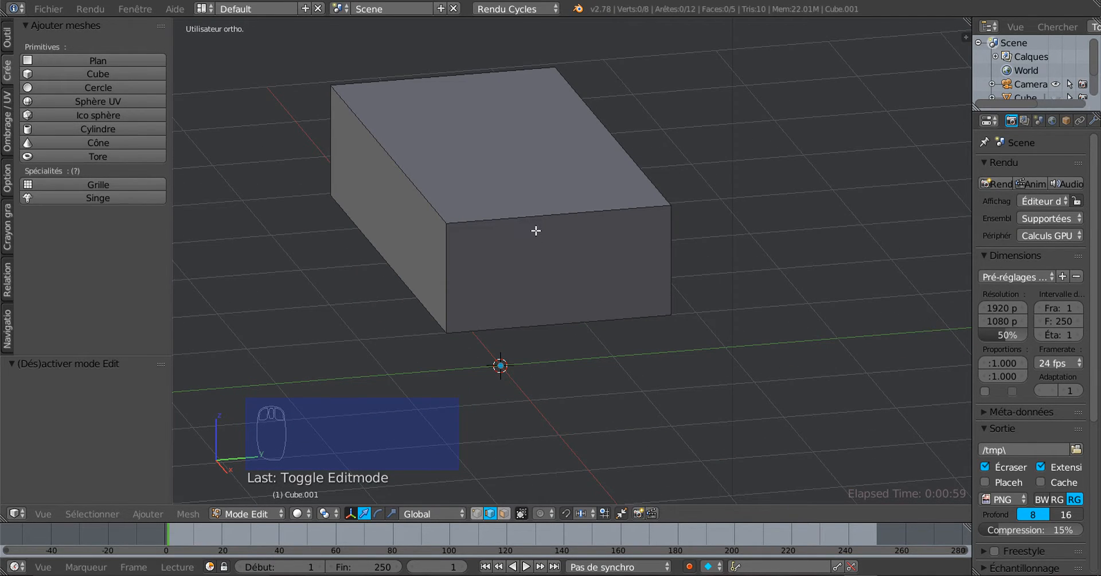
{"action": "key", "text": "ctrl+r"}
{"action": "scroll", "coordinate": [536, 230], "scroll_direction": "up", "scroll_amount": 2}
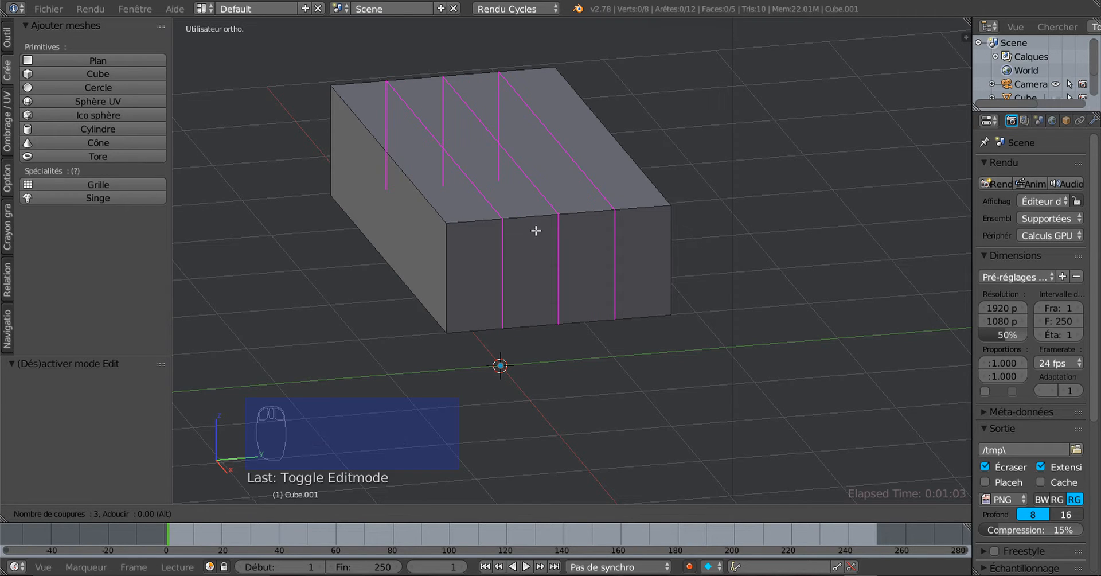
{"action": "left_click", "coordinate": [536, 231]}
{"action": "right_click", "coordinate": [535, 230]}
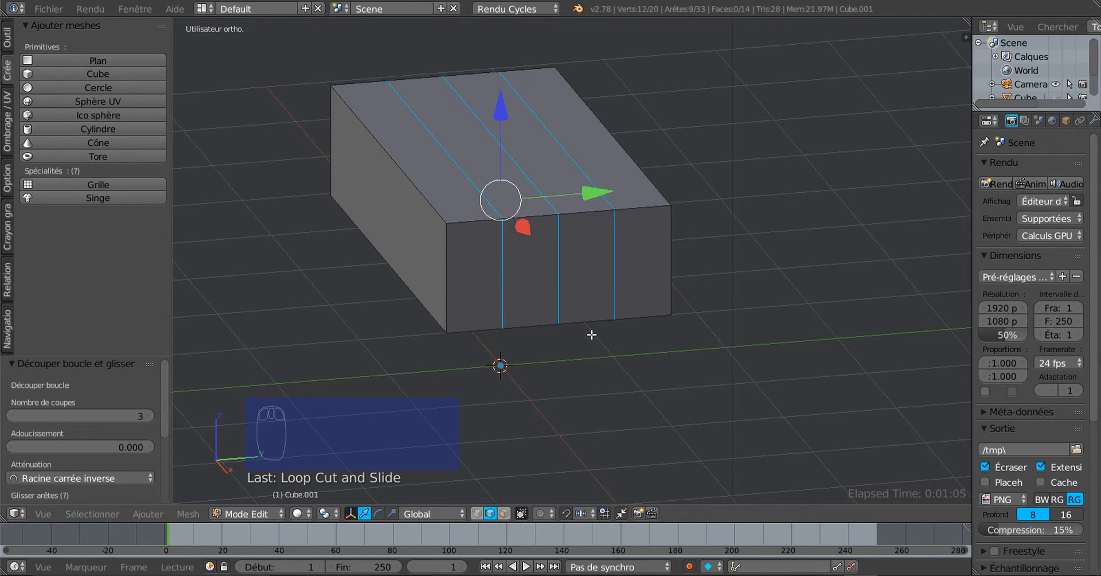
Step: Select the two outer cut edges on the lid's top face and raise them about 0.273 along Z
{"action": "scroll", "coordinate": [573, 274], "scroll_direction": "up", "scroll_amount": 1}
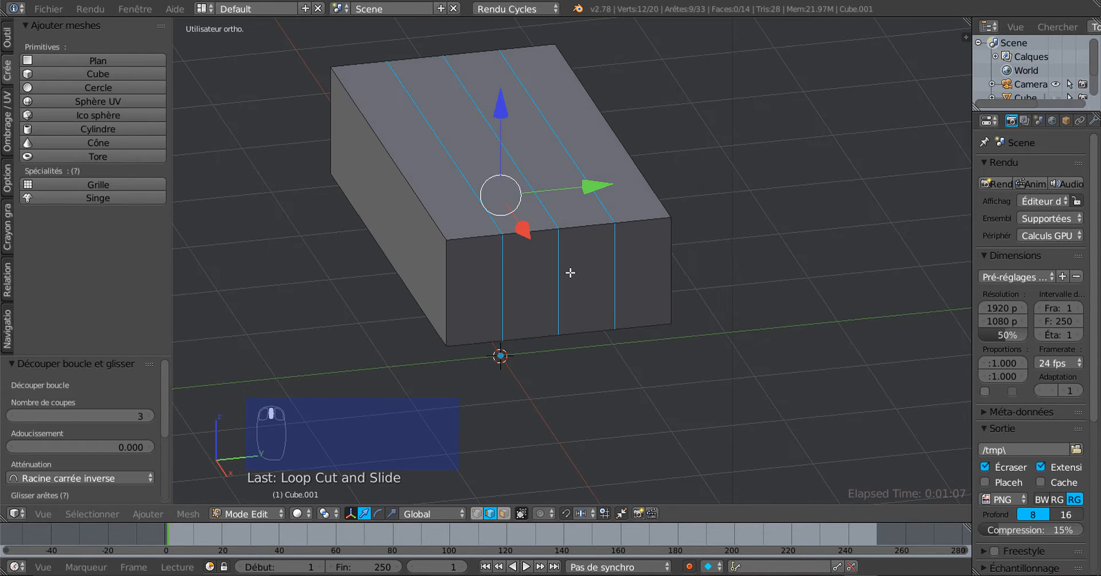
{"action": "scroll", "coordinate": [515, 238], "scroll_direction": "up", "scroll_amount": 1}
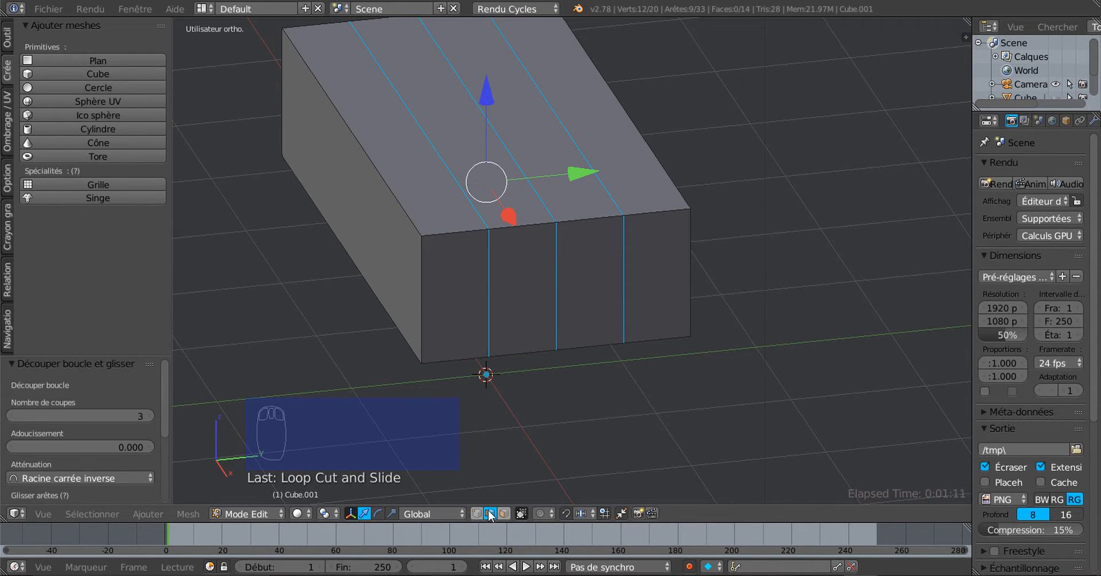
{"action": "right_click", "coordinate": [411, 129]}
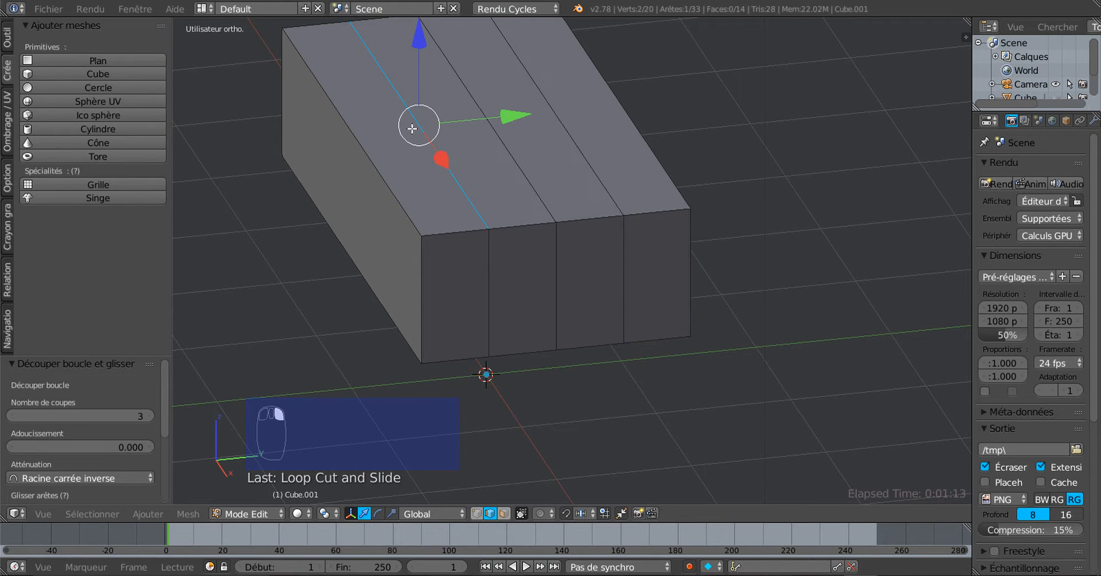
{"action": "right_click", "coordinate": [594, 211], "text": "shift"}
{"action": "scroll", "coordinate": [609, 258], "scroll_direction": "down", "scroll_amount": 3}
{"action": "middle_click_drag", "start_coordinate": [609, 258], "coordinate": [596, 305]}
{"action": "key", "text": "g"}
{"action": "key", "text": "z"}
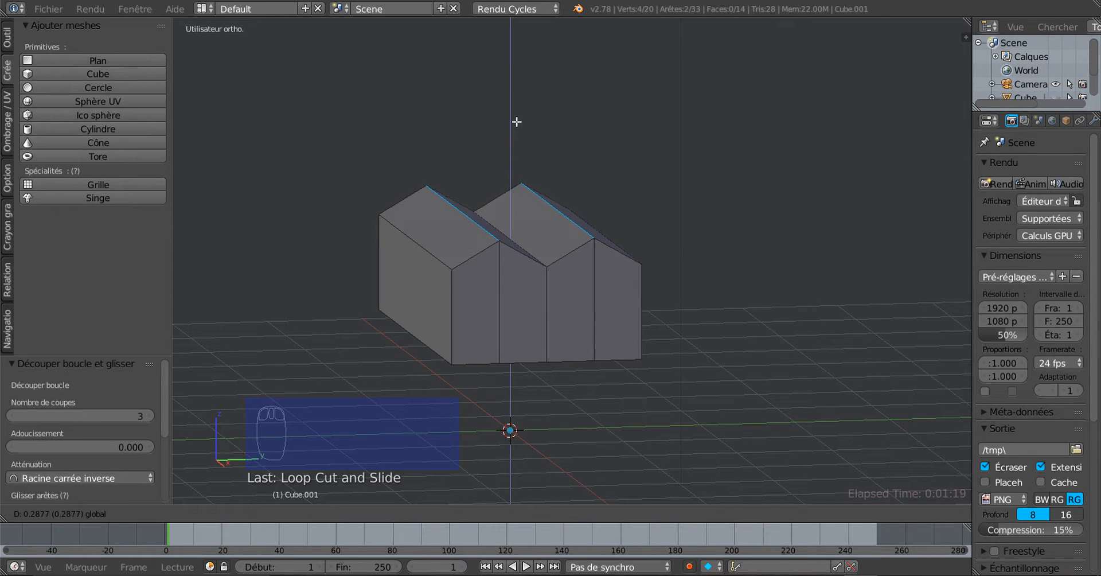
{"action": "left_click", "coordinate": [517, 123]}
Step: Raise the middle edge of the lid's top about 0.36 along Z to form a rounded arch
{"action": "scroll", "coordinate": [514, 211], "scroll_direction": "up", "scroll_amount": 2}
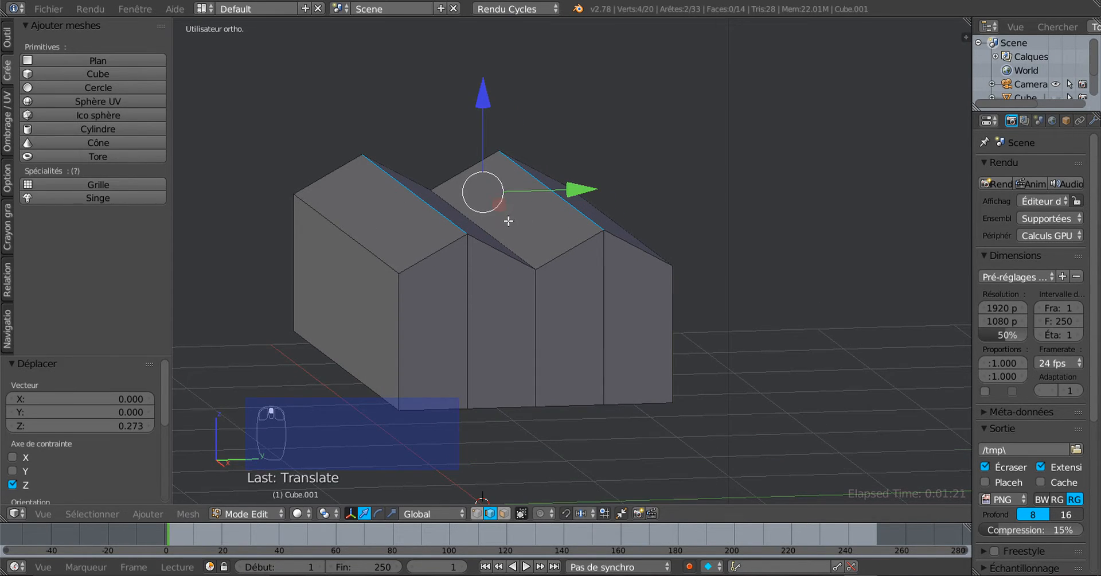
{"action": "right_click", "coordinate": [499, 227]}
{"action": "key", "text": "g"}
{"action": "key", "text": "z"}
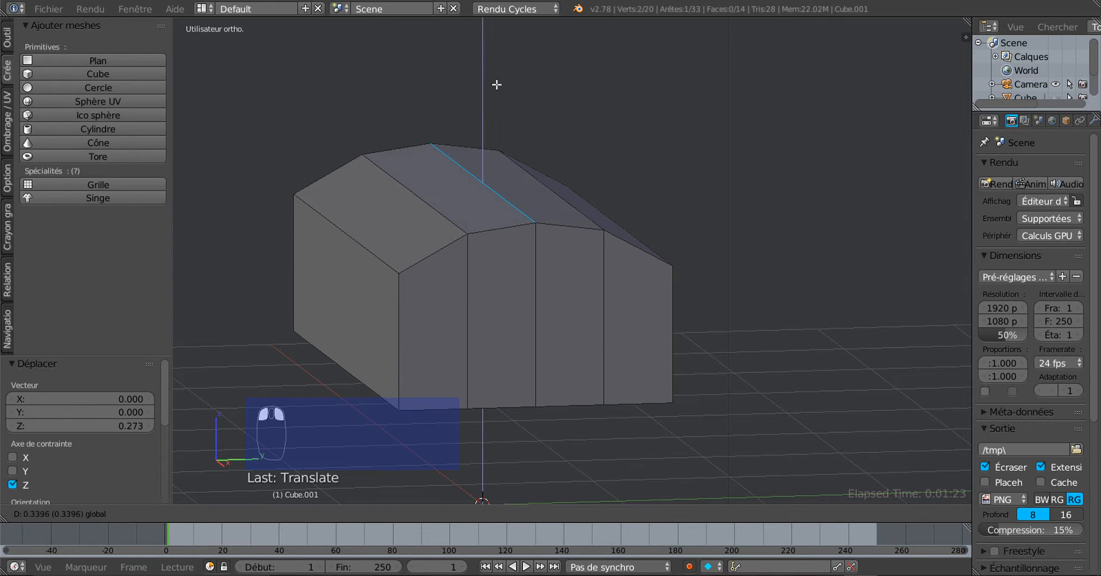
{"action": "left_click", "coordinate": [493, 94]}
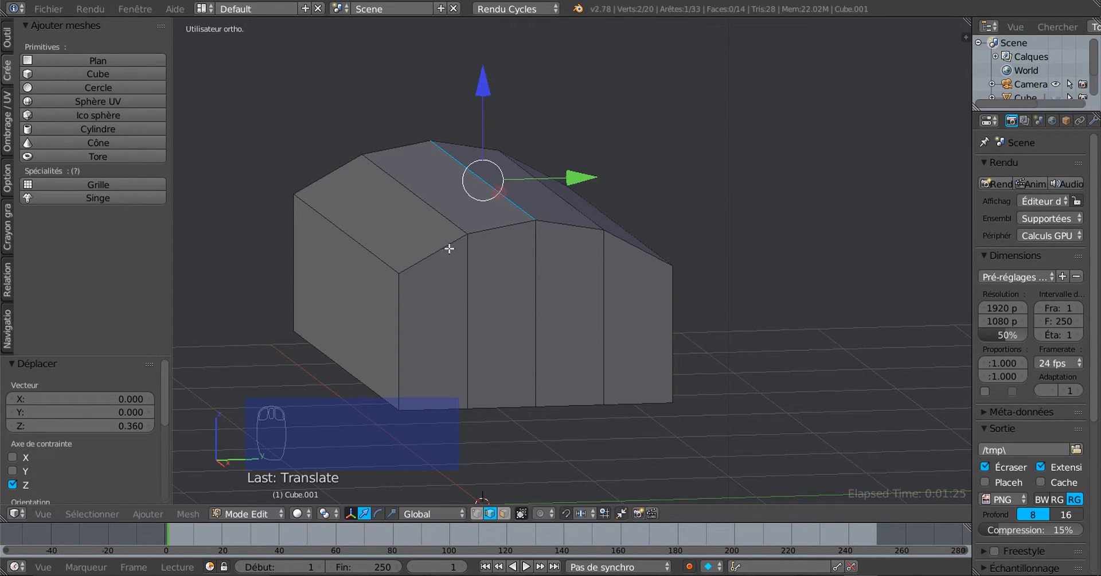
Step: Examine the arched lid from above and from its open underside, in both Edit and Object mode
{"action": "middle_click_drag", "start_coordinate": [600, 328], "coordinate": [583, 295]}
{"action": "scroll", "coordinate": [609, 305], "scroll_direction": "up", "scroll_amount": 2}
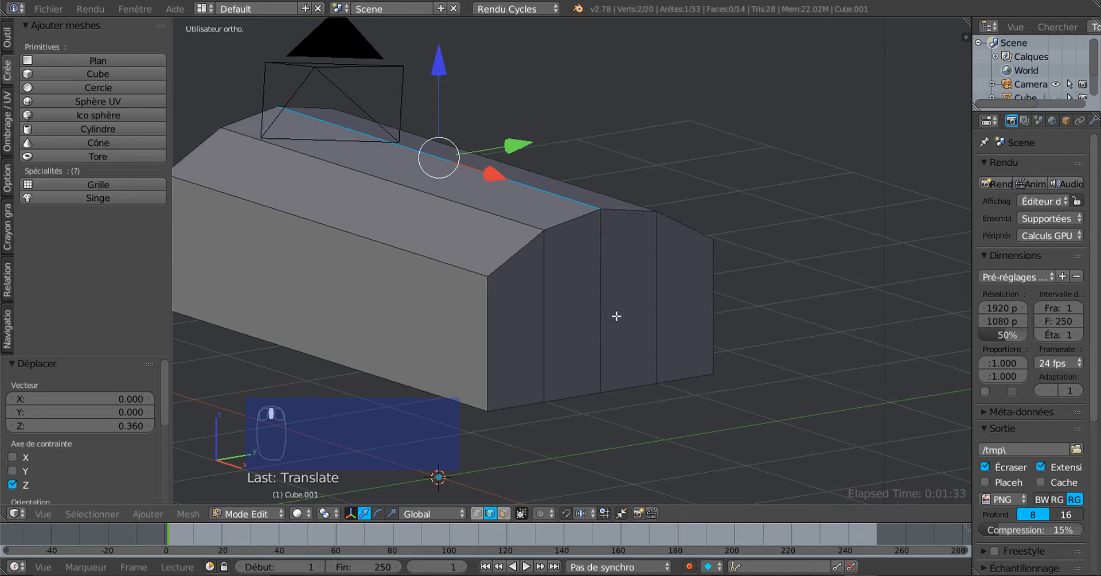
{"action": "middle_click_drag", "start_coordinate": [616, 316], "coordinate": [778, 266]}
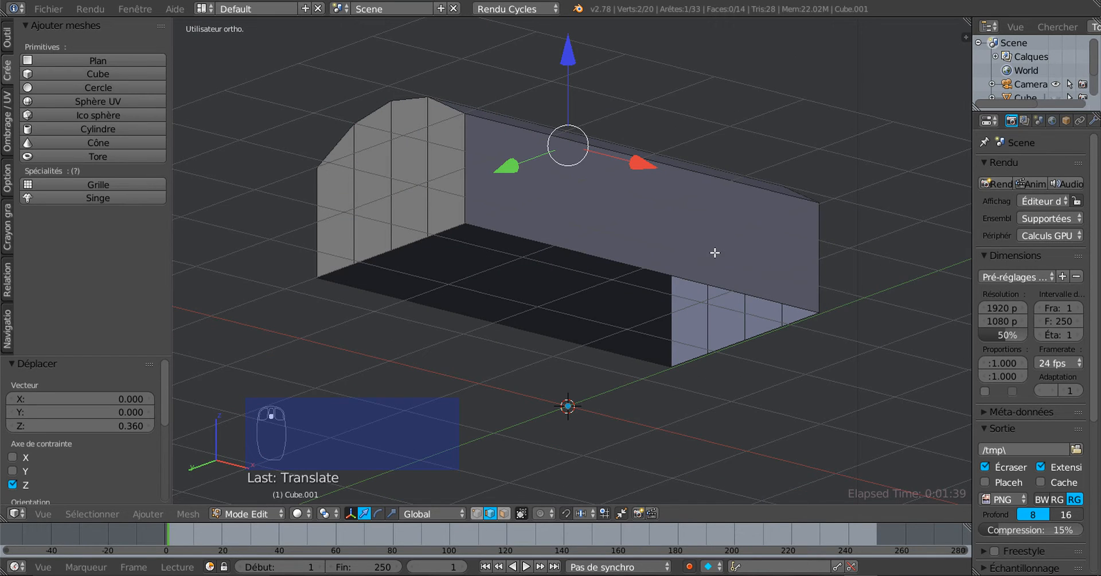
{"action": "middle_click_drag", "start_coordinate": [714, 252], "coordinate": [705, 336]}
{"action": "key", "text": "Tab"}
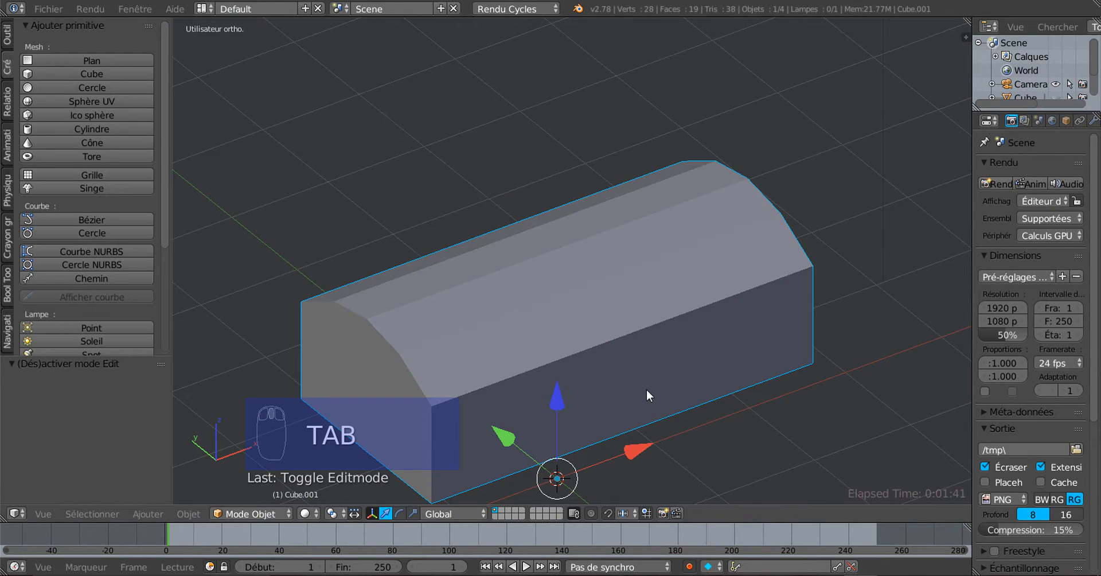
{"action": "middle_click_drag", "start_coordinate": [646, 389], "coordinate": [708, 289]}
{"action": "key", "text": "Tab"}
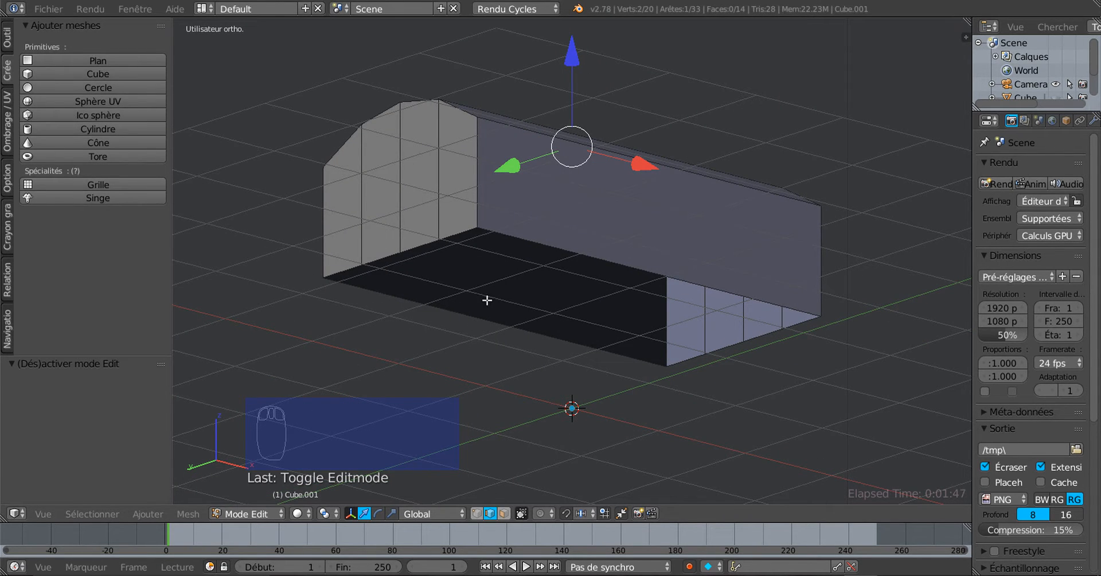
Step: Select the lid's whole mesh and apply the Solidify face operation to it
{"action": "key", "text": "a"}
{"action": "key", "text": "a"}
{"action": "key", "text": "a"}
{"action": "left_click", "coordinate": [186, 517]}
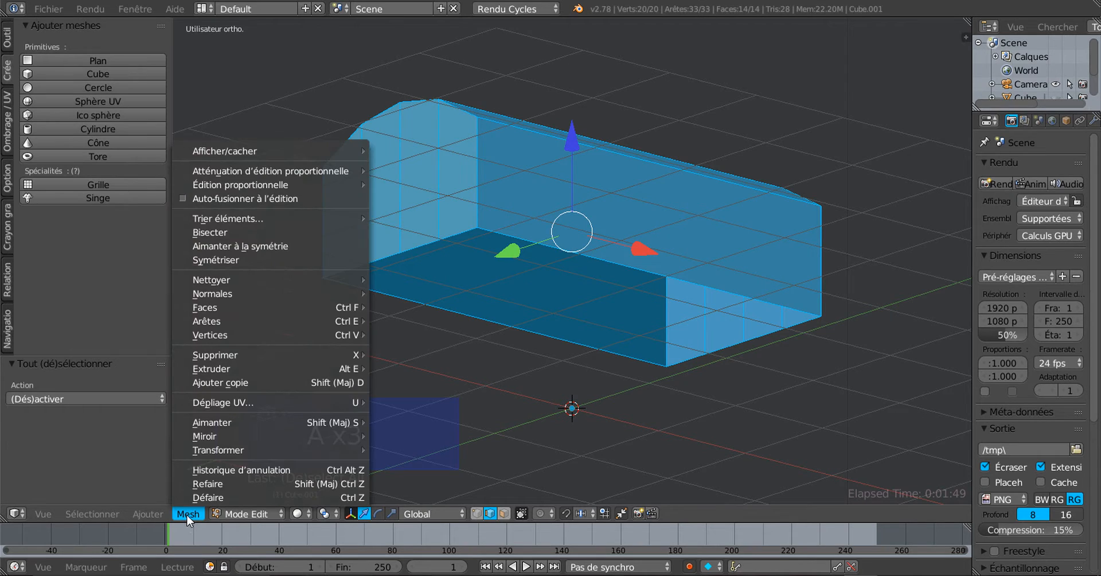
{"action": "mouse_move", "coordinate": [206, 335]}
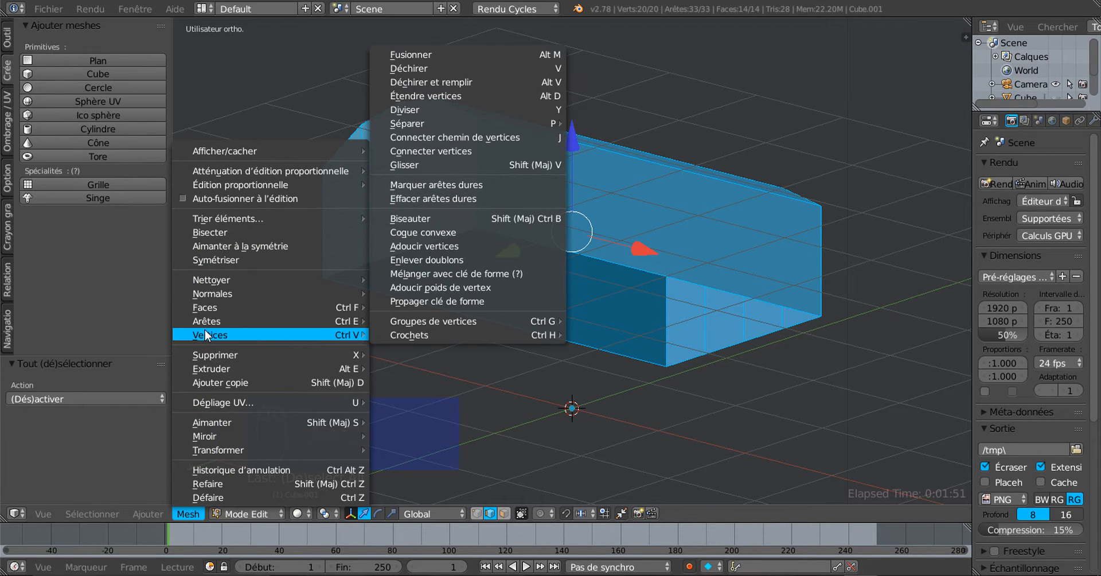
{"action": "mouse_move", "coordinate": [208, 309]}
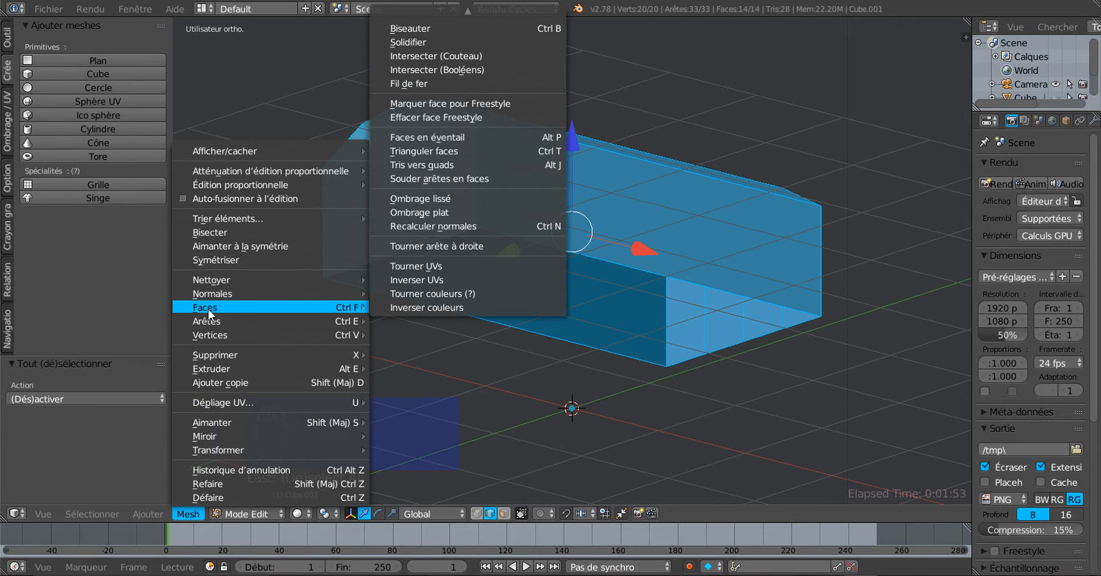
{"action": "left_click", "coordinate": [412, 42]}
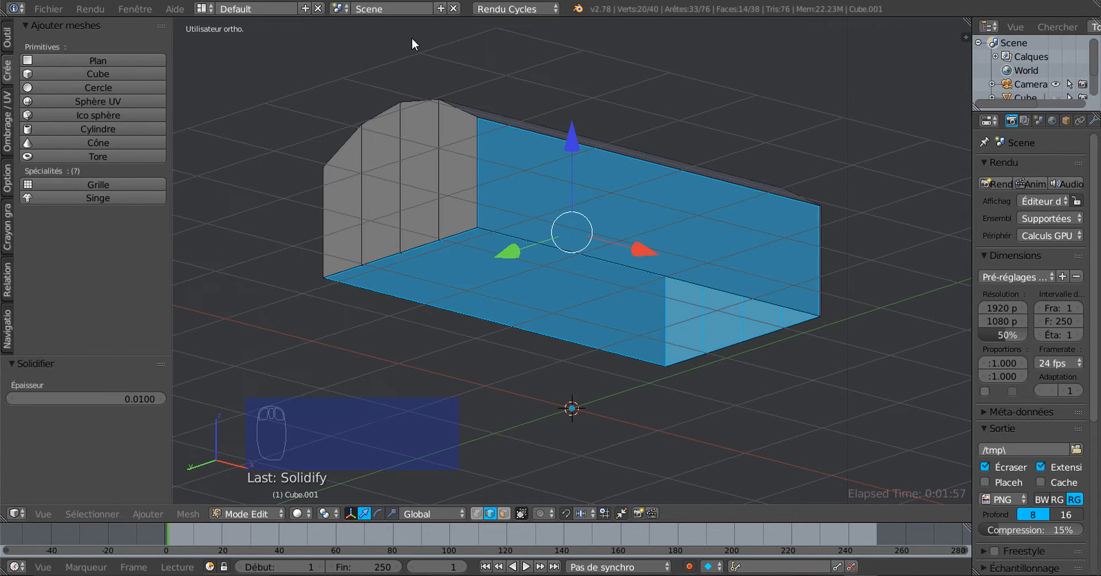
Step: Set the lid's Solidify thickness to 0.0630 while viewing its open underside
{"action": "middle_click_drag", "start_coordinate": [562, 261], "coordinate": [587, 192]}
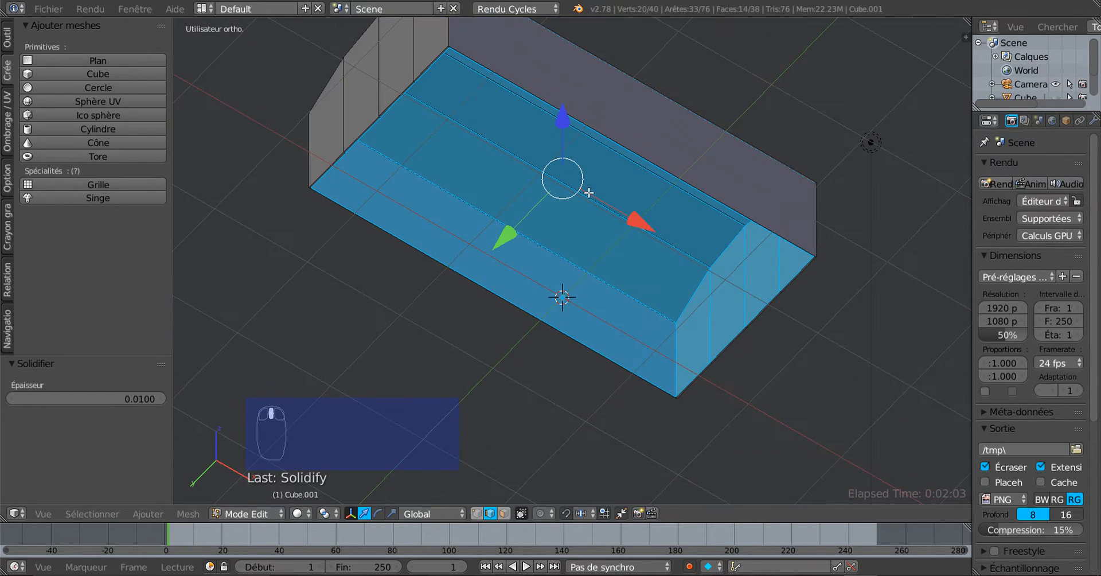
{"action": "middle_click_drag", "start_coordinate": [597, 267], "coordinate": [606, 308], "text": "shift"}
{"action": "scroll", "coordinate": [378, 244], "scroll_direction": "up", "scroll_amount": 2}
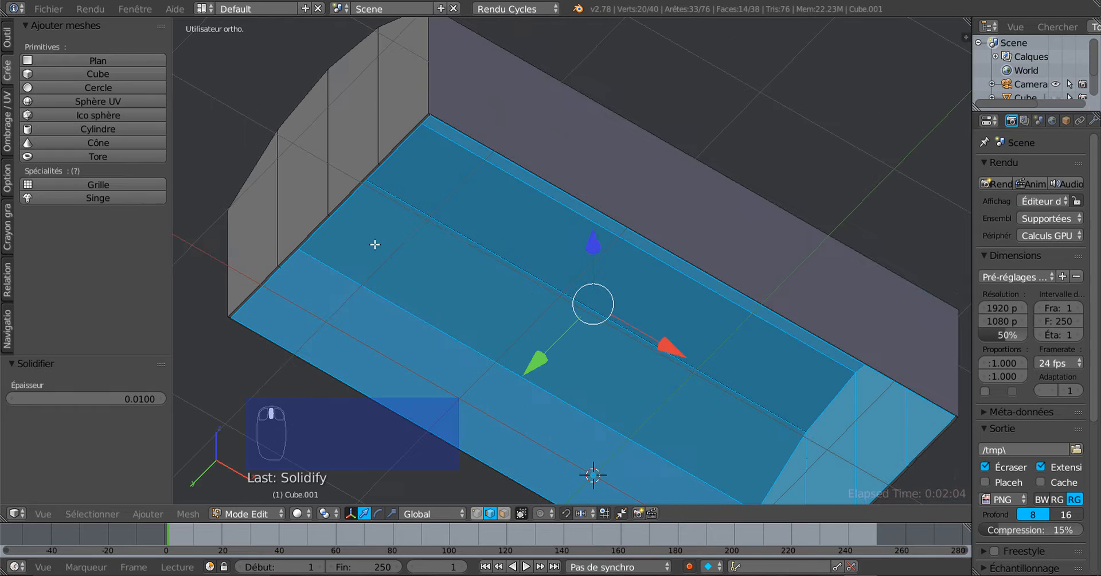
{"action": "left_click", "coordinate": [163, 398]}
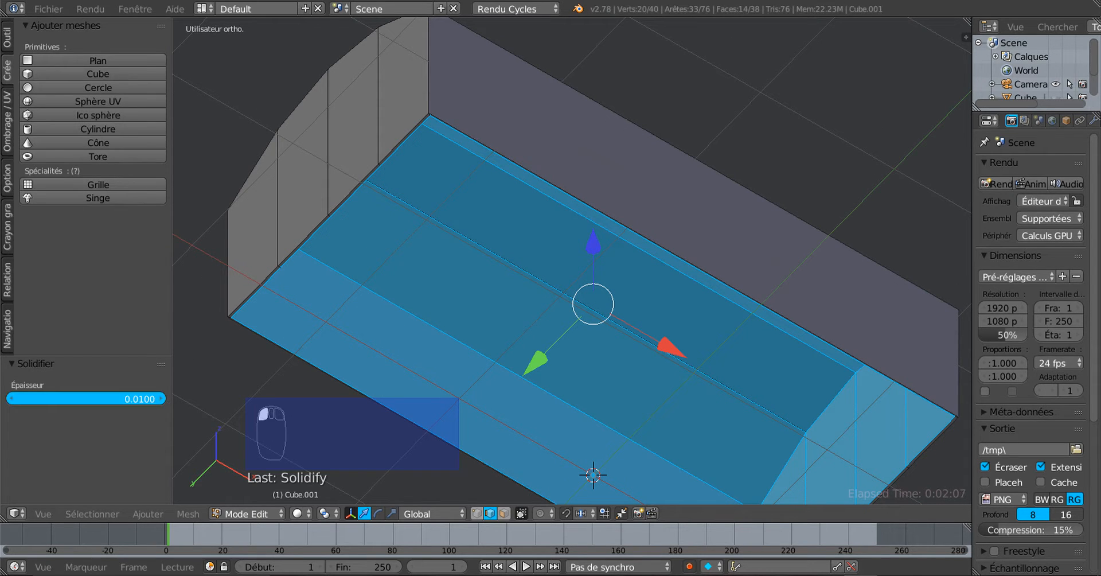
{"action": "left_click_drag", "start_coordinate": [163, 398], "coordinate": [200, 398]}
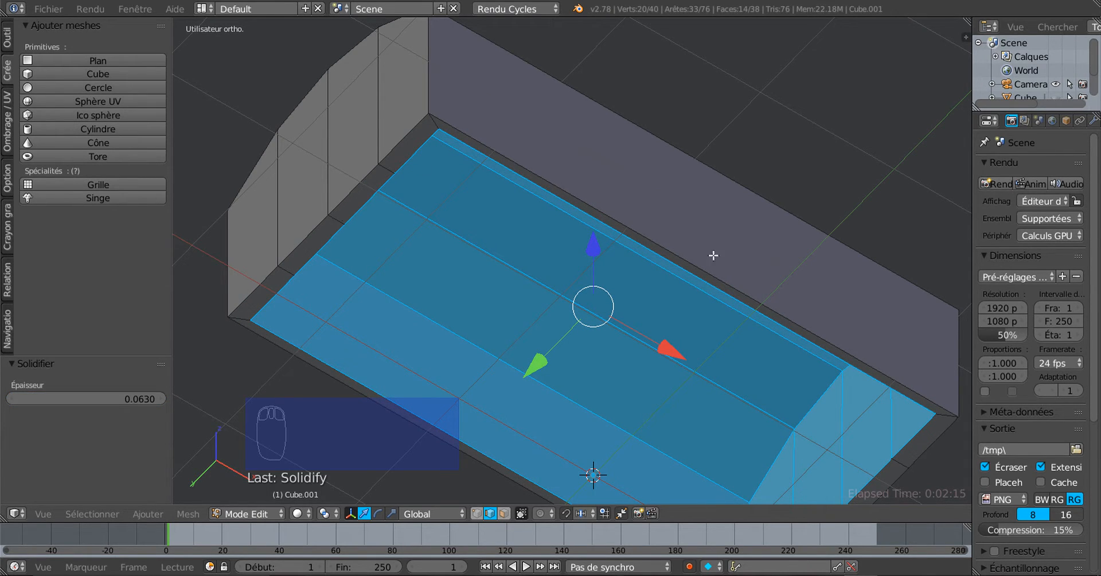
Step: Switch to face selection and select the four inner faces at one end of the lid
{"action": "scroll", "coordinate": [720, 304], "scroll_direction": "down", "scroll_amount": 2}
{"action": "middle_click_drag", "start_coordinate": [716, 316], "coordinate": [658, 294]}
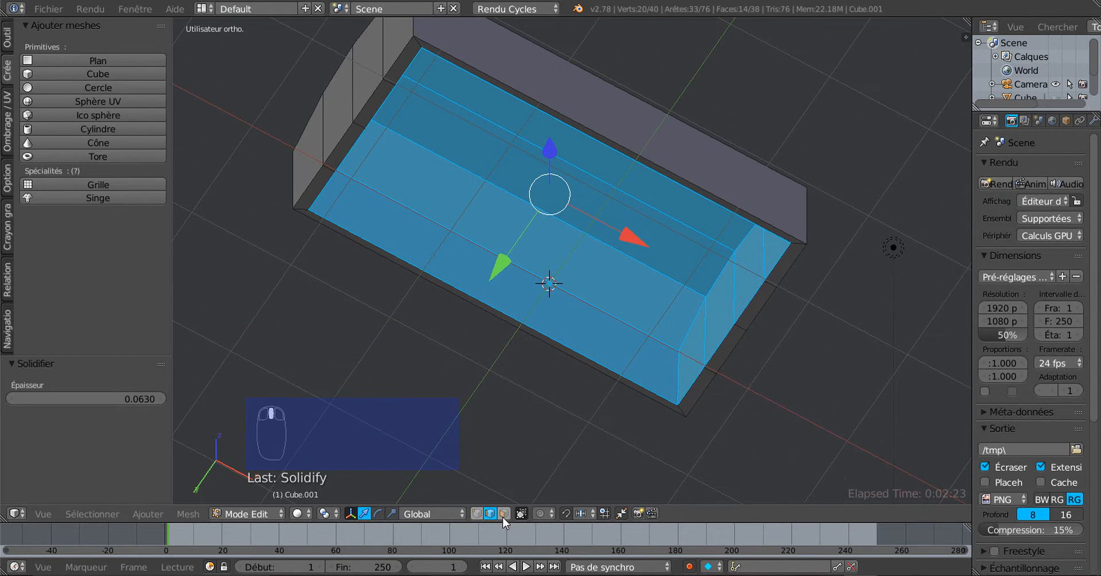
{"action": "left_click", "coordinate": [504, 513]}
{"action": "middle_click_drag", "start_coordinate": [706, 363], "coordinate": [695, 360]}
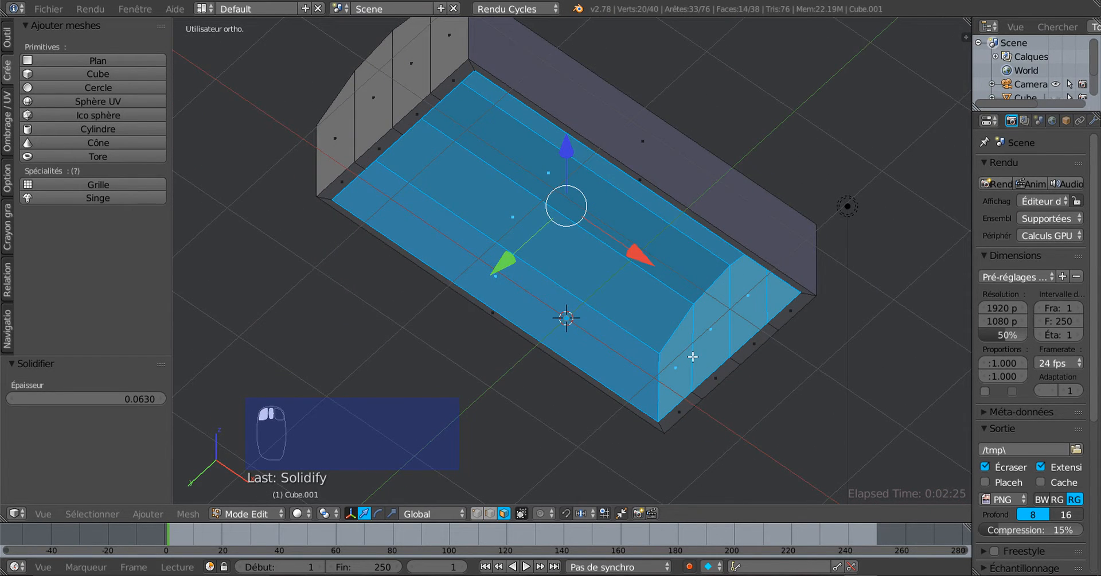
{"action": "right_click", "coordinate": [691, 357]}
{"action": "right_click", "coordinate": [711, 341], "text": "shift"}
{"action": "right_click", "coordinate": [746, 319], "text": "shift"}
{"action": "right_click", "coordinate": [775, 297], "text": "shift"}
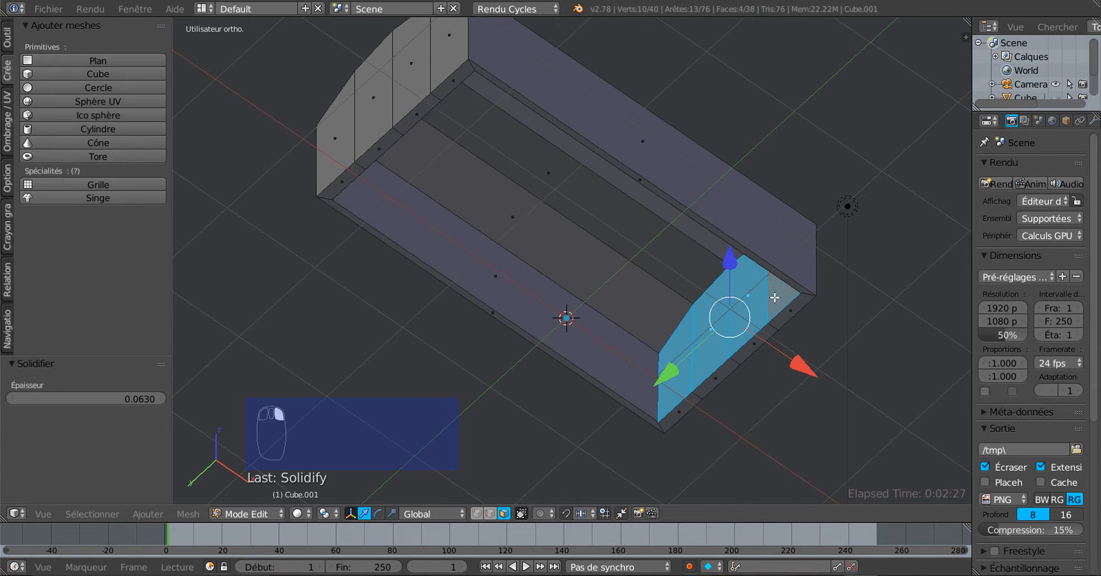
Step: Add the four inner faces at the lid's opposite end to the selection
{"action": "middle_click_drag", "start_coordinate": [494, 313], "coordinate": [373, 417]}
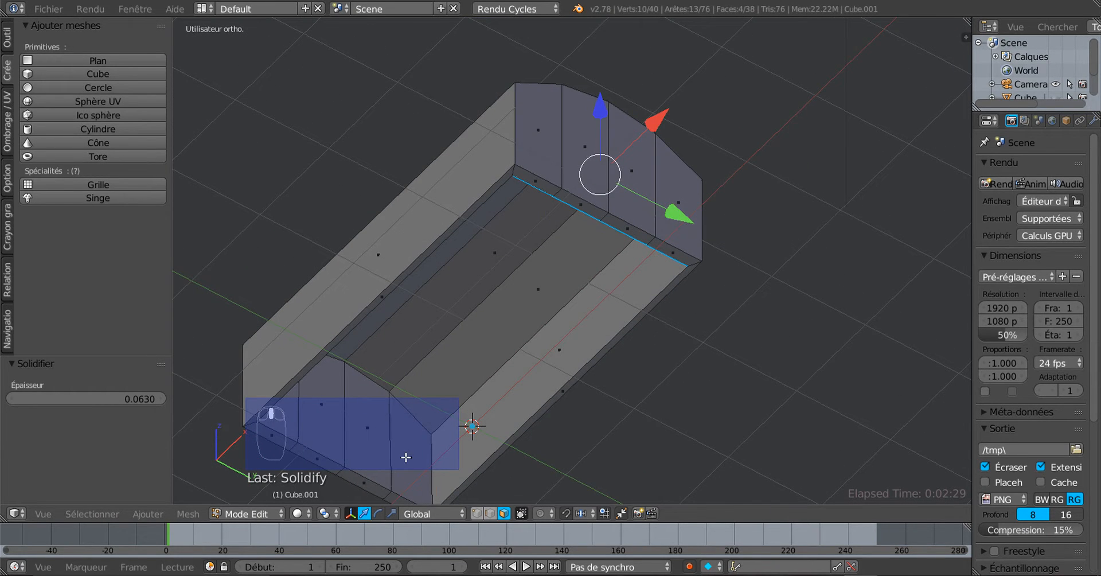
{"action": "right_click", "coordinate": [406, 457], "text": "shift"}
{"action": "right_click", "coordinate": [322, 389], "text": "shift"}
{"action": "right_click", "coordinate": [277, 413], "text": "shift"}
{"action": "middle_click_drag", "start_coordinate": [277, 412], "coordinate": [353, 413]}
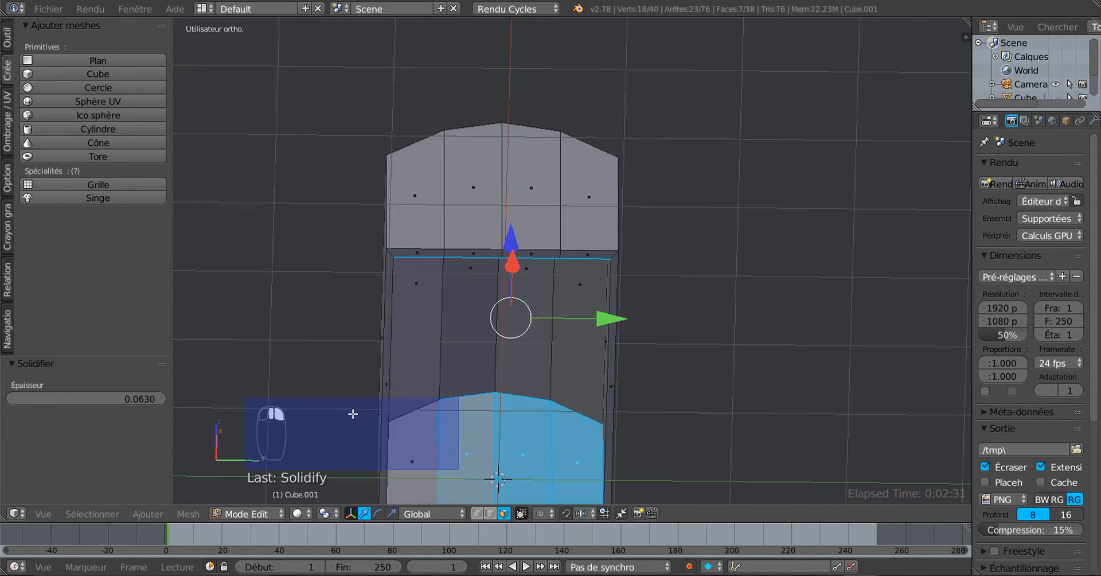
{"action": "right_click", "coordinate": [410, 452], "text": "shift"}
{"action": "middle_click_drag", "start_coordinate": [504, 444], "coordinate": [603, 395]}
{"action": "scroll", "coordinate": [611, 392], "scroll_direction": "up", "scroll_amount": 2}
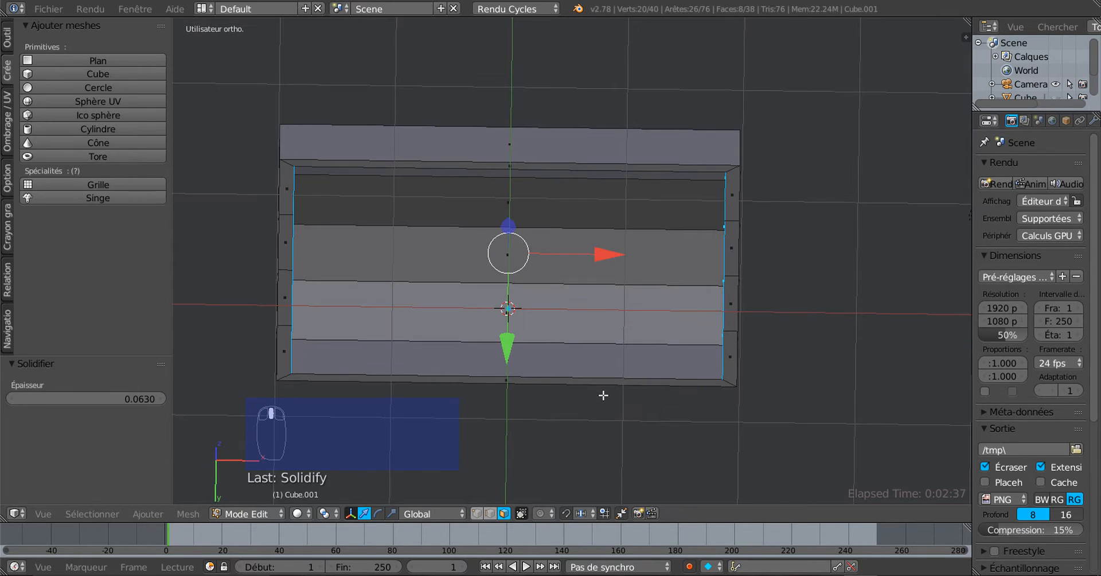
Step: Scale the selected inner end faces outward along X by 1.023 and again by 1.010 to thin the lid's end walls
{"action": "left_click", "coordinate": [391, 512]}
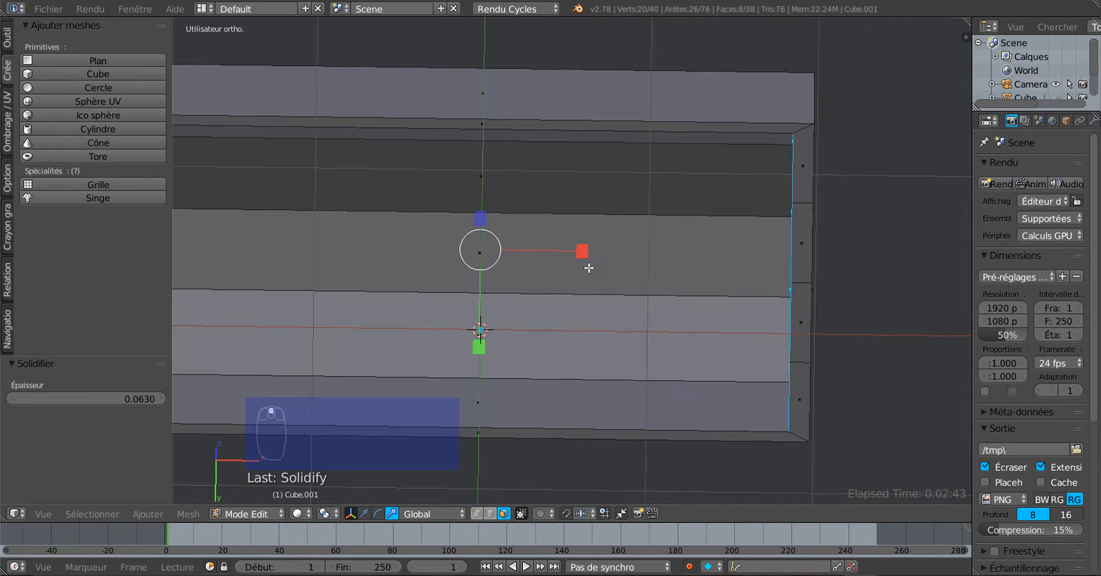
{"action": "left_click", "coordinate": [582, 253]}
{"action": "left_click_drag", "start_coordinate": [609, 255], "coordinate": [588, 260]}
{"action": "middle_click_drag", "start_coordinate": [586, 312], "coordinate": [665, 218]}
{"action": "scroll", "coordinate": [665, 217], "scroll_direction": "up", "scroll_amount": 3}
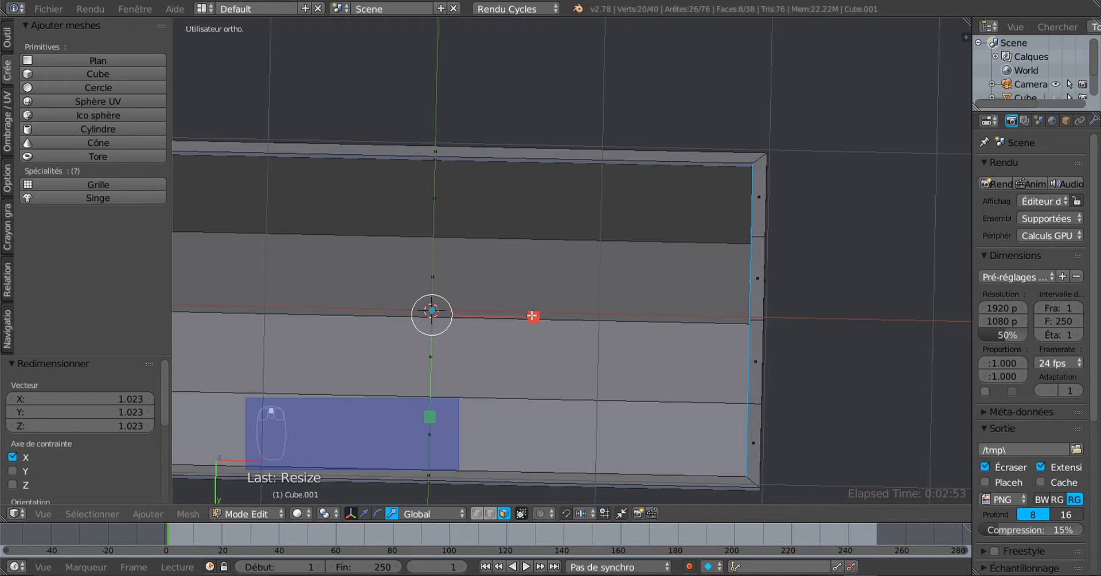
{"action": "left_click_drag", "start_coordinate": [532, 316], "coordinate": [542, 318]}
Step: Check the lid's end walls in wireframe, deselect the whole mesh and return to solid shading
{"action": "middle_click_drag", "start_coordinate": [612, 304], "coordinate": [626, 358]}
{"action": "key", "text": "z"}
{"action": "key", "text": "z"}
{"action": "key", "text": "z"}
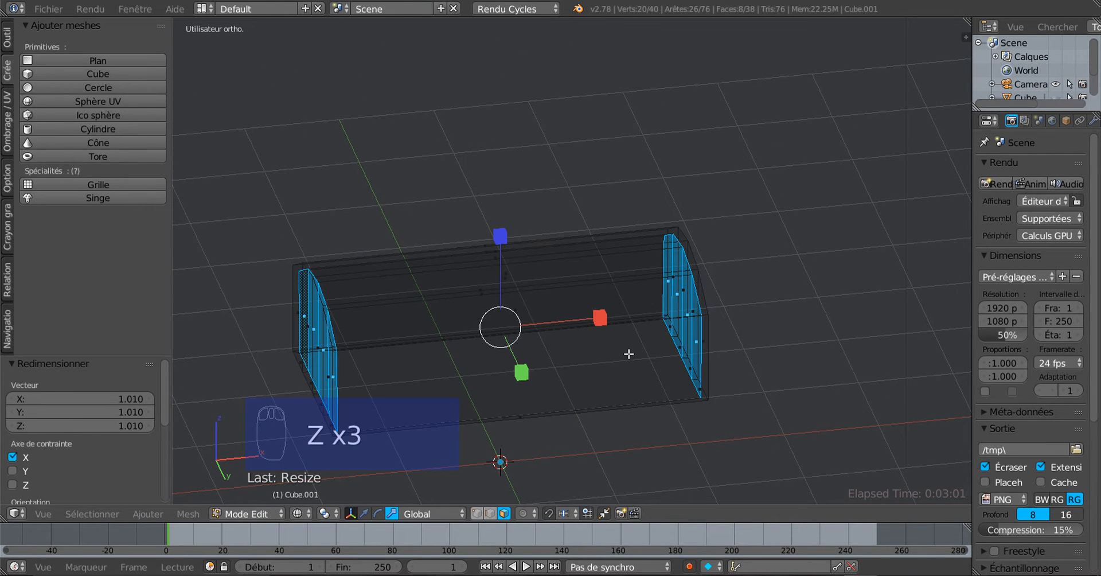
{"action": "key", "text": "a"}
{"action": "key", "text": "a"}
{"action": "mouse_move", "coordinate": [627, 351]}
{"action": "middle_mouse_down"}
{"action": "mouse_move", "coordinate": [621, 381]}
{"action": "mouse_move", "coordinate": [597, 404]}
{"action": "mouse_move", "coordinate": [560, 376]}
{"action": "mouse_move", "coordinate": [636, 384]}
{"action": "mouse_move", "coordinate": [531, 347]}
{"action": "mouse_move", "coordinate": [619, 379]}
{"action": "mouse_move", "coordinate": [644, 340]}
{"action": "mouse_move", "coordinate": [573, 310]}
{"action": "mouse_move", "coordinate": [494, 368]}
{"action": "mouse_move", "coordinate": [435, 341]}
{"action": "mouse_move", "coordinate": [435, 307]}
{"action": "mouse_move", "coordinate": [396, 342]}
{"action": "mouse_move", "coordinate": [389, 378]}
{"action": "mouse_move", "coordinate": [376, 332]}
{"action": "mouse_move", "coordinate": [371, 342]}
{"action": "mouse_move", "coordinate": [536, 350]}
{"action": "mouse_move", "coordinate": [639, 327]}
{"action": "mouse_move", "coordinate": [647, 217]}
{"action": "mouse_move", "coordinate": [671, 275]}
{"action": "mouse_move", "coordinate": [666, 329]}
{"action": "mouse_move", "coordinate": [504, 165]}
{"action": "mouse_move", "coordinate": [572, 272]}
{"action": "mouse_move", "coordinate": [548, 401]}
{"action": "mouse_move", "coordinate": [590, 372]}
{"action": "mouse_move", "coordinate": [559, 399]}
{"action": "mouse_move", "coordinate": [604, 404]}
{"action": "mouse_move", "coordinate": [596, 243]}
{"action": "mouse_move", "coordinate": [641, 199]}
{"action": "middle_mouse_up"}
{"action": "key", "text": "a"}
{"action": "key", "text": "z"}
{"action": "middle_click_drag", "start_coordinate": [622, 277], "coordinate": [600, 261]}
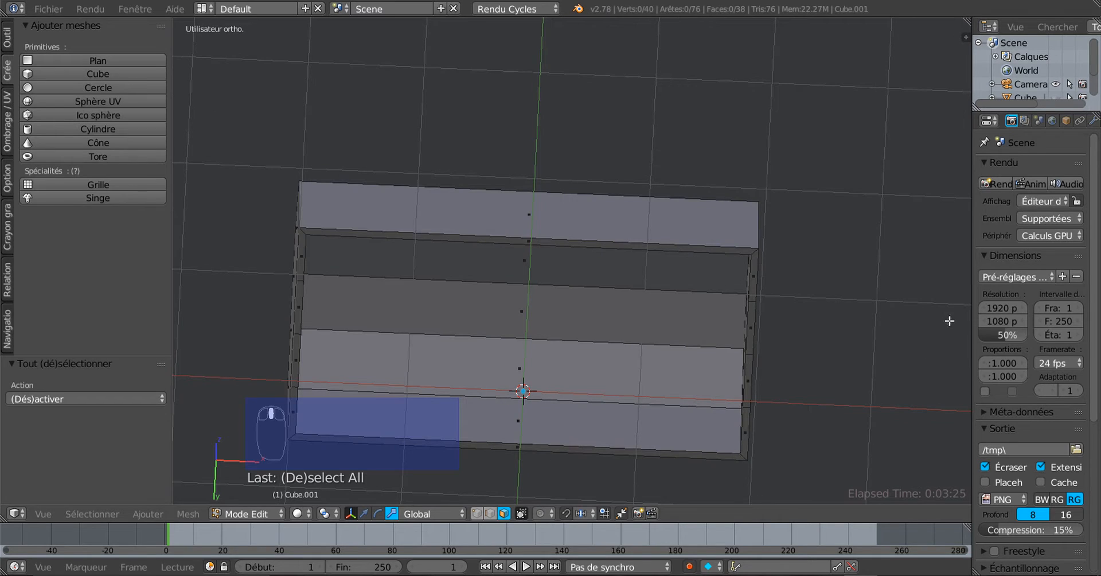
Step: Widen the properties area and add a Subdivision Surface modifier to the lid with 2 view subdivisions
{"action": "left_click_drag", "start_coordinate": [972, 310], "coordinate": [893, 292]}
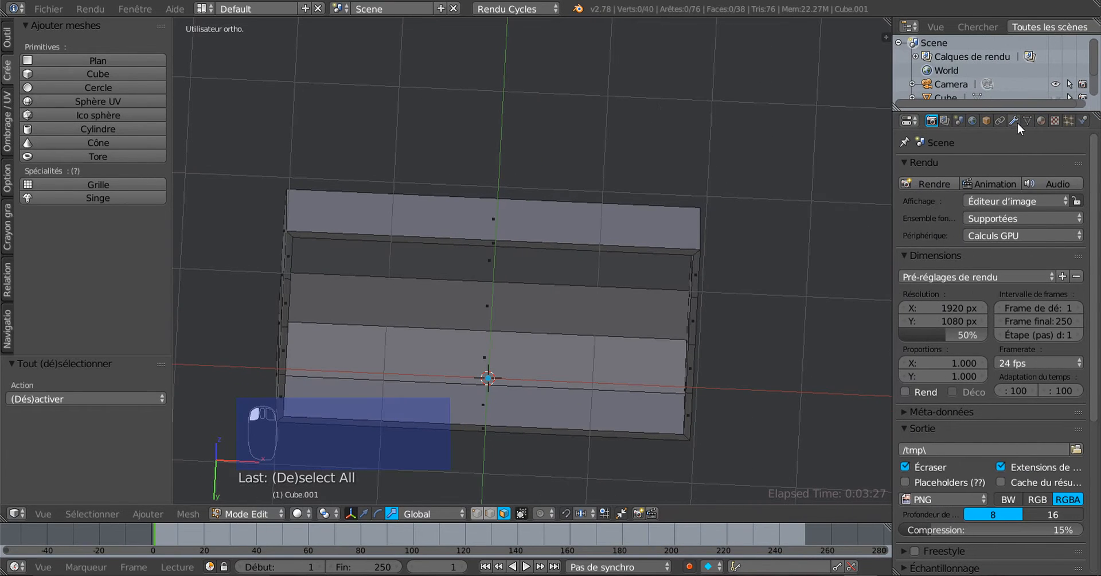
{"action": "left_click", "coordinate": [1016, 122]}
{"action": "left_click", "coordinate": [996, 166]}
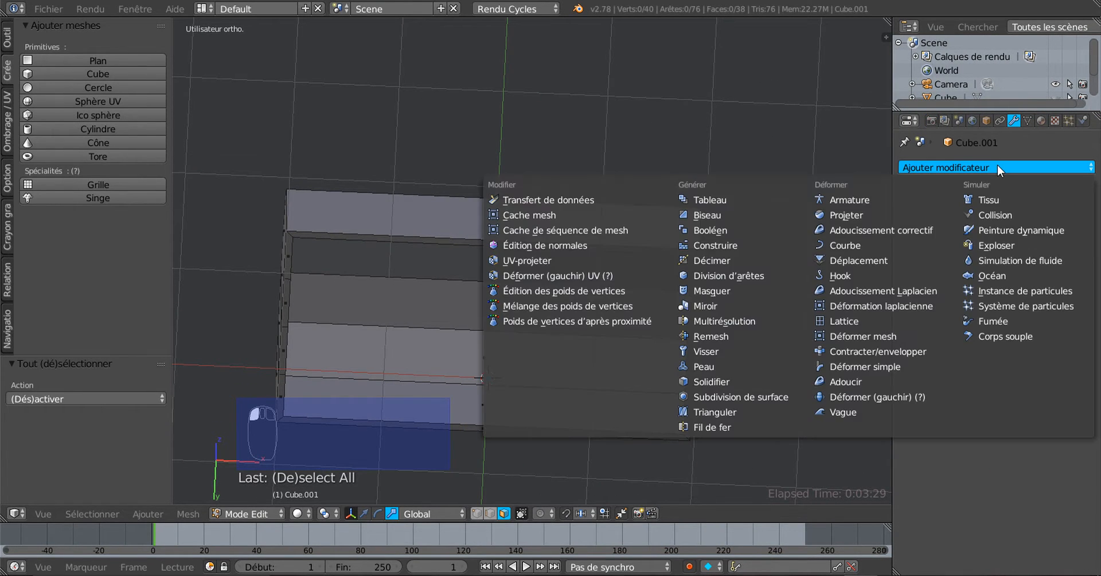
{"action": "left_click", "coordinate": [772, 395]}
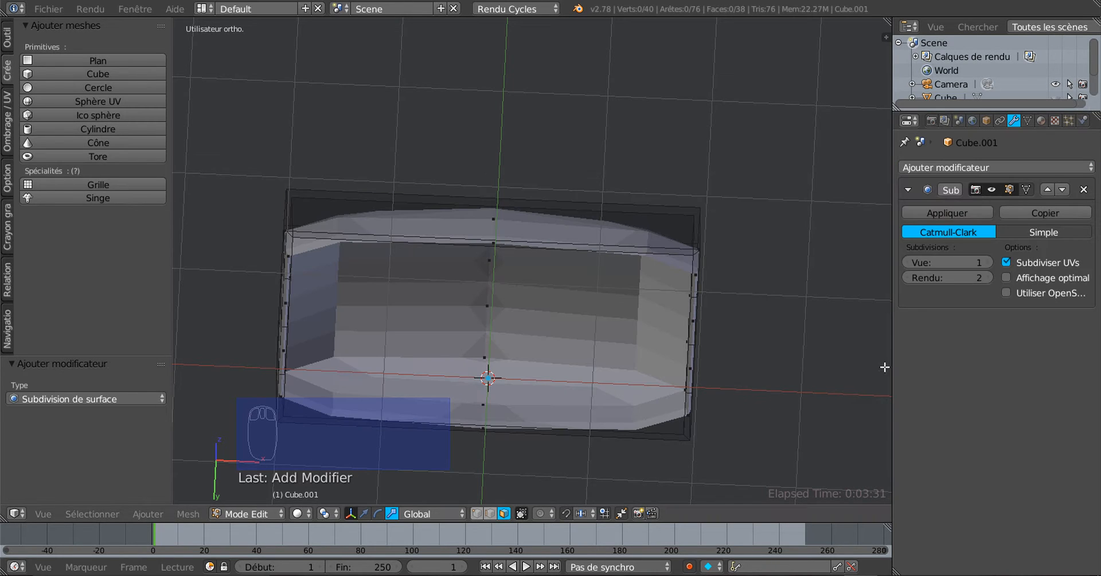
{"action": "left_click", "coordinate": [987, 262]}
{"action": "scroll", "coordinate": [751, 218], "scroll_direction": "down", "scroll_amount": 2}
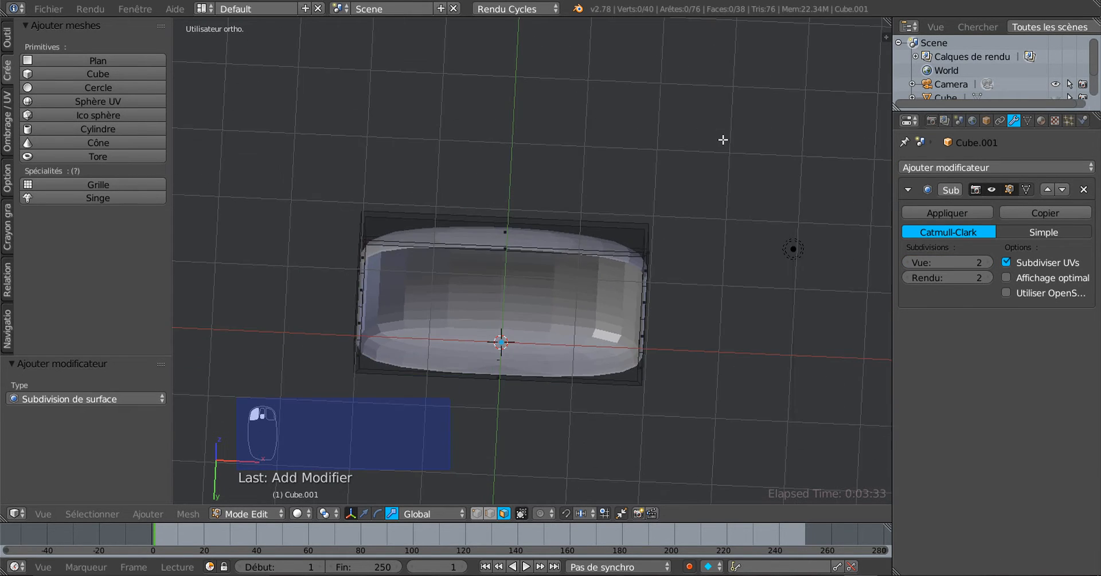
Step: Leave mesh editing and apply smooth shading to the lid
{"action": "middle_click_drag", "start_coordinate": [712, 220], "coordinate": [712, 300]}
{"action": "scroll", "coordinate": [643, 336], "scroll_direction": "up", "scroll_amount": 2}
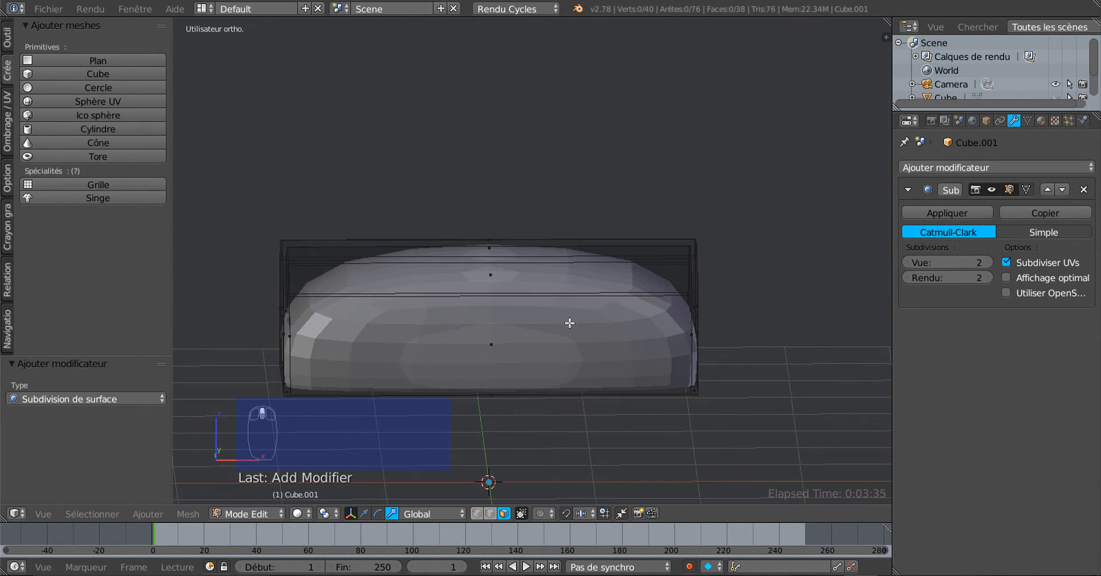
{"action": "middle_click_drag", "start_coordinate": [542, 328], "coordinate": [542, 306], "text": "shift"}
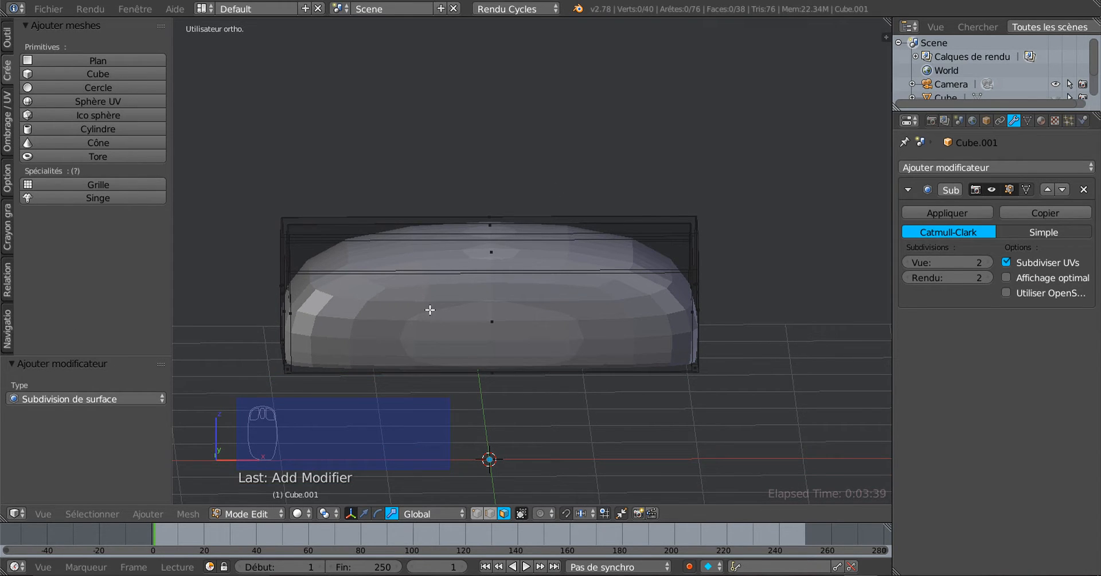
{"action": "key", "text": "Tab"}
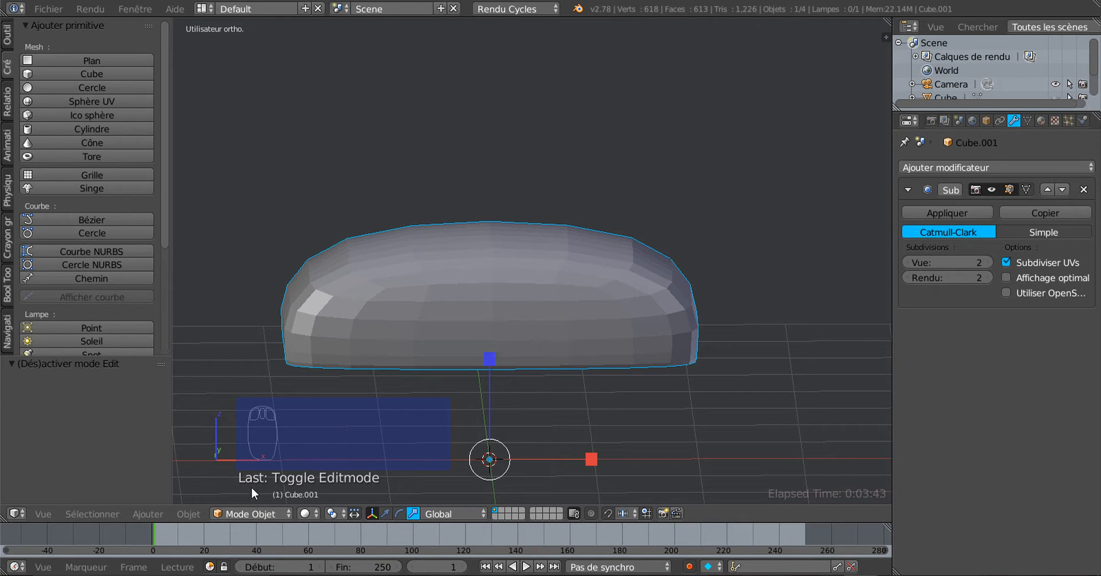
{"action": "left_click", "coordinate": [7, 37]}
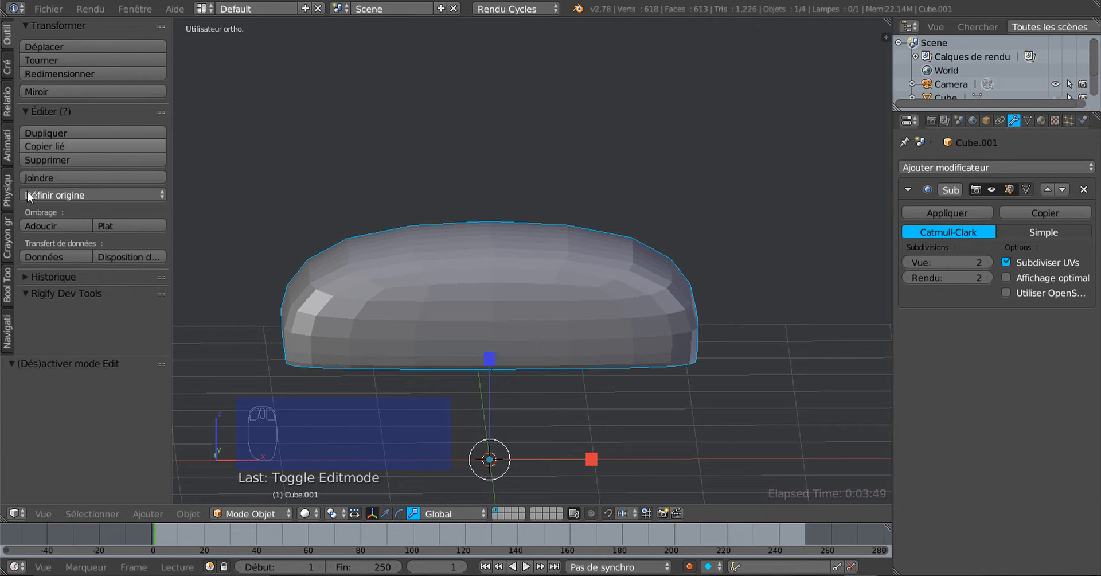
{"action": "left_click", "coordinate": [40, 225]}
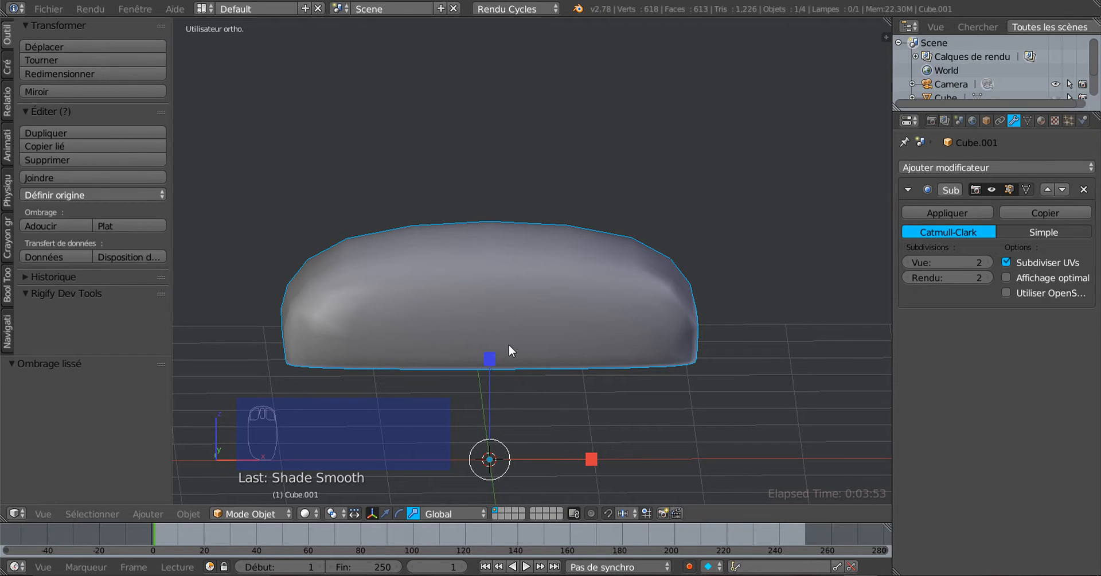
Step: Return to mesh editing, add one loop cut across the lid and slide it close to the end on the positive X side
{"action": "key", "text": "Tab"}
{"action": "scroll", "coordinate": [526, 337], "scroll_direction": "up", "scroll_amount": 2}
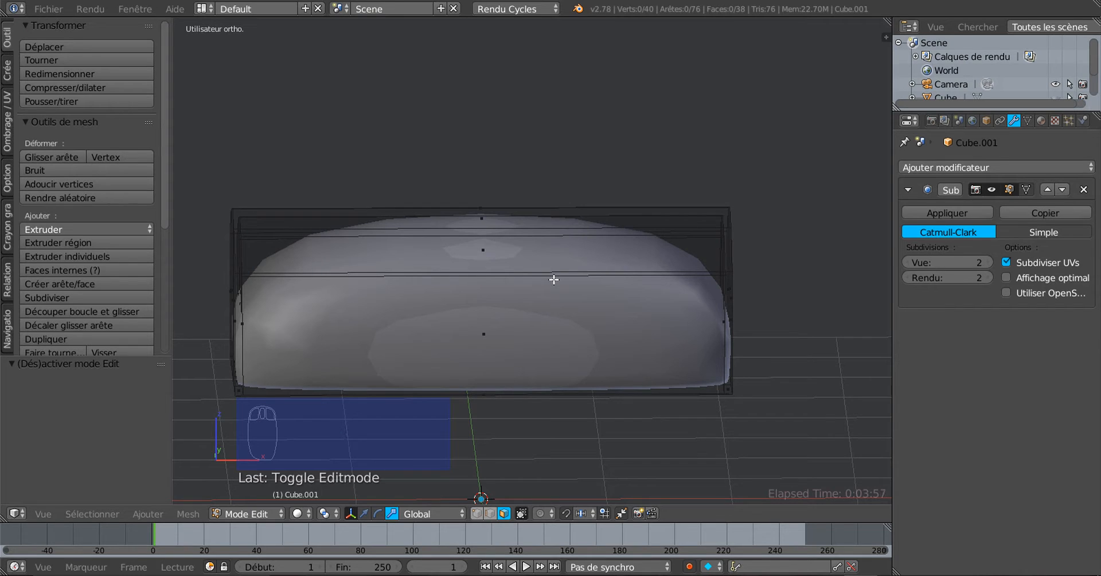
{"action": "key", "text": "ctrl+r"}
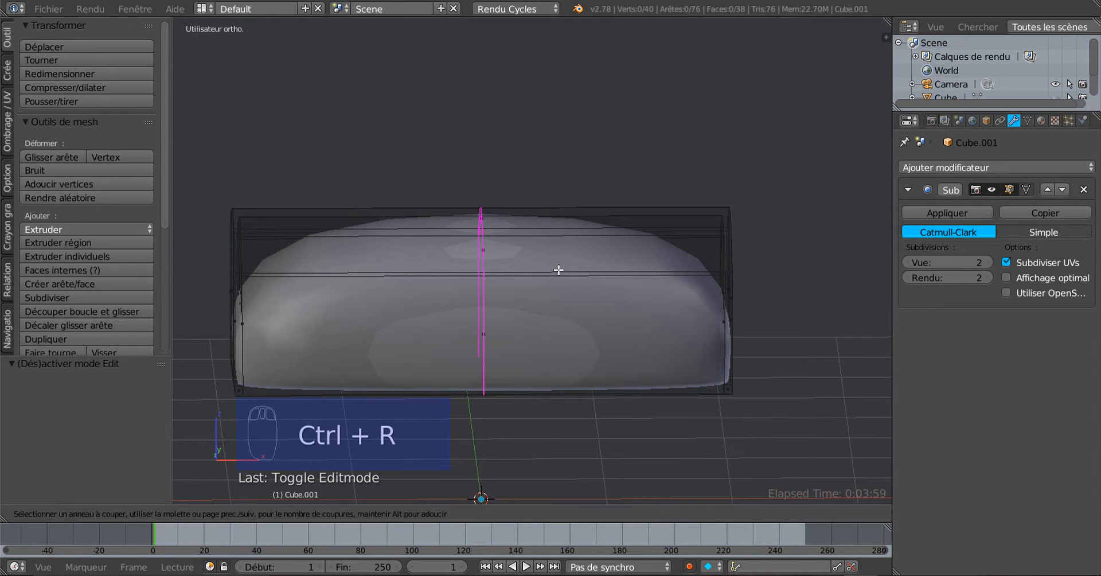
{"action": "left_click", "coordinate": [558, 269]}
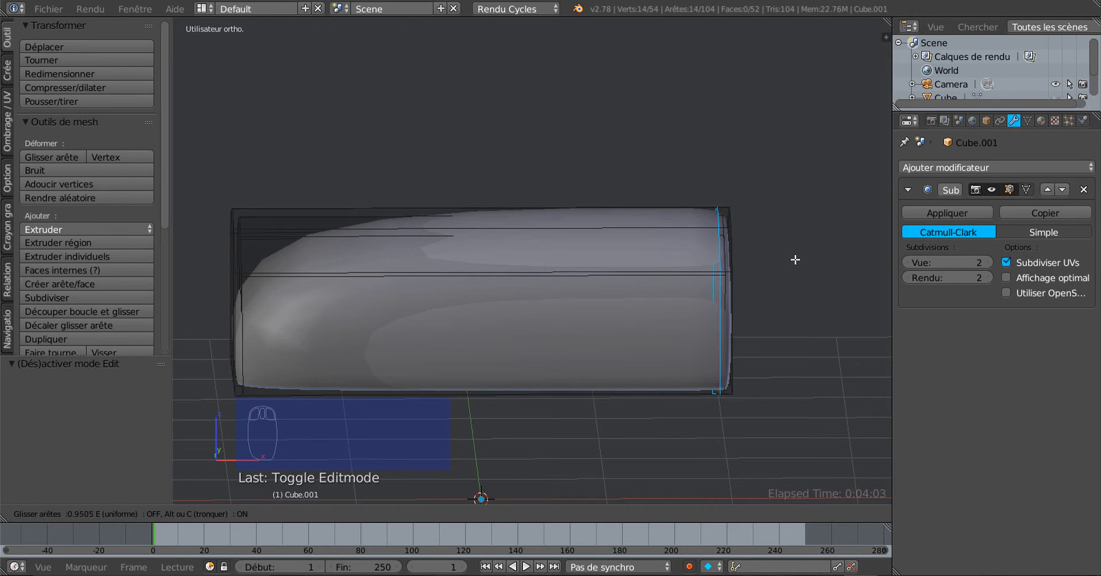
{"action": "left_click", "coordinate": [795, 259]}
{"action": "middle_click_drag", "start_coordinate": [769, 361], "coordinate": [757, 204]}
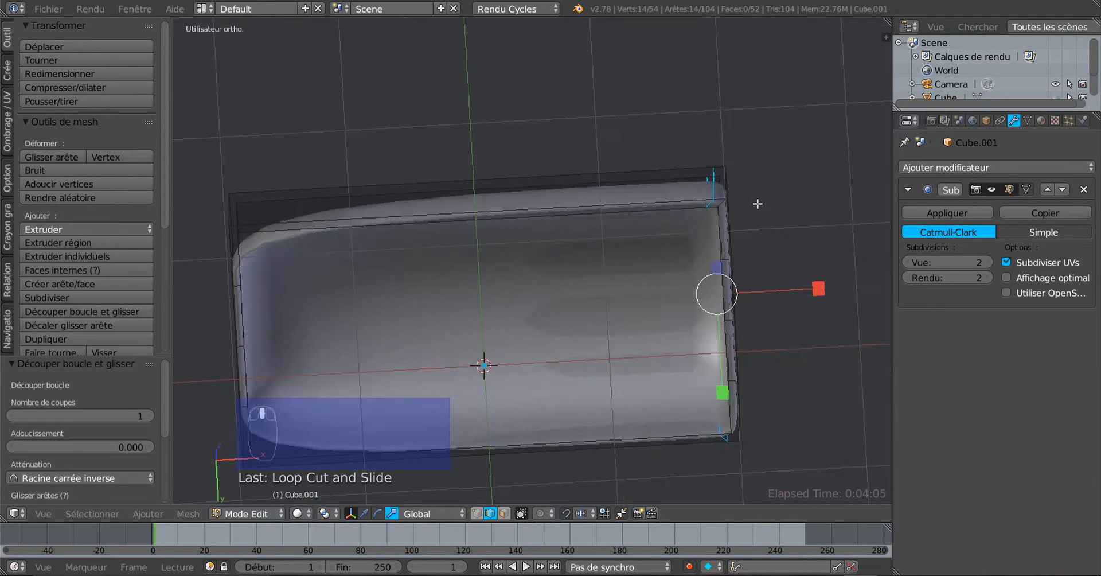
Step: Try adding a second loop cut across the lid between the first loop and the opposite end, placing it near mid-length
{"action": "scroll", "coordinate": [757, 204], "scroll_direction": "up", "scroll_amount": 5}
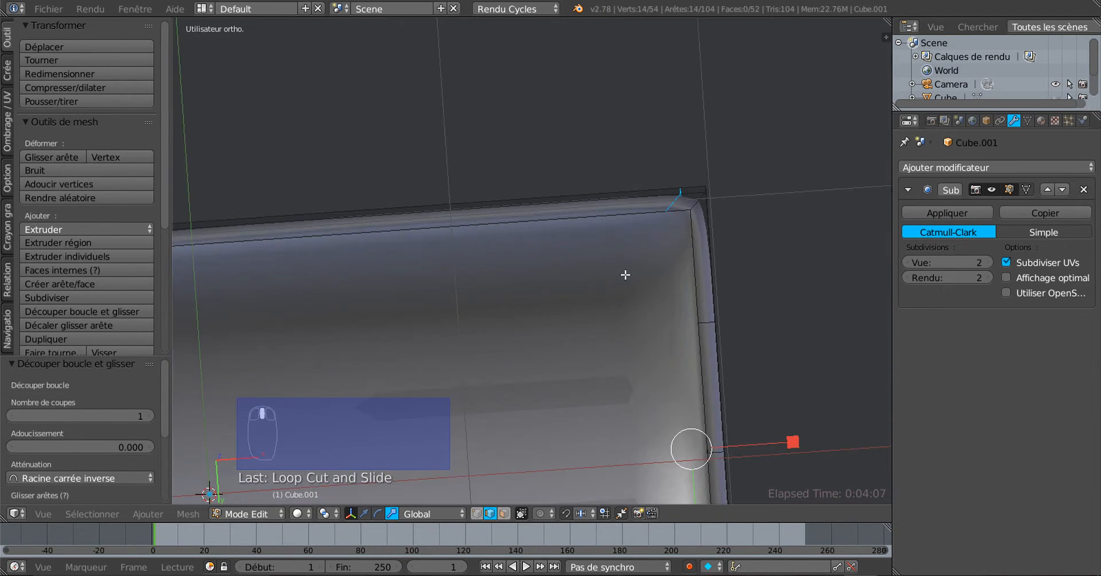
{"action": "scroll", "coordinate": [643, 262], "scroll_direction": "up", "scroll_amount": 2}
{"action": "middle_click_drag", "start_coordinate": [698, 238], "coordinate": [572, 300], "text": "shift"}
{"action": "scroll", "coordinate": [599, 272], "scroll_direction": "up", "scroll_amount": 3}
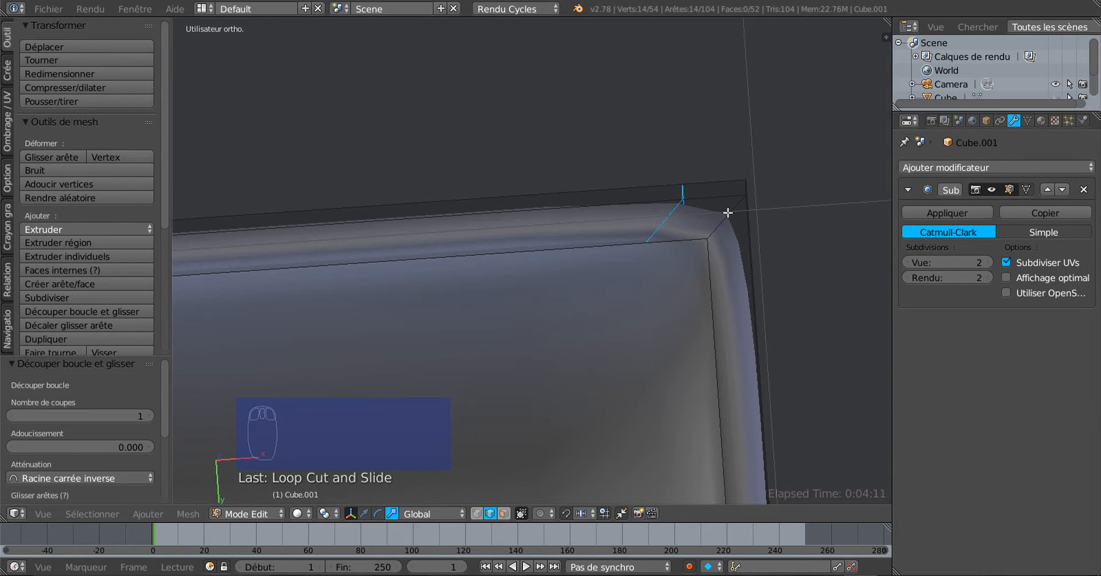
{"action": "scroll", "coordinate": [716, 222], "scroll_direction": "down", "scroll_amount": 2}
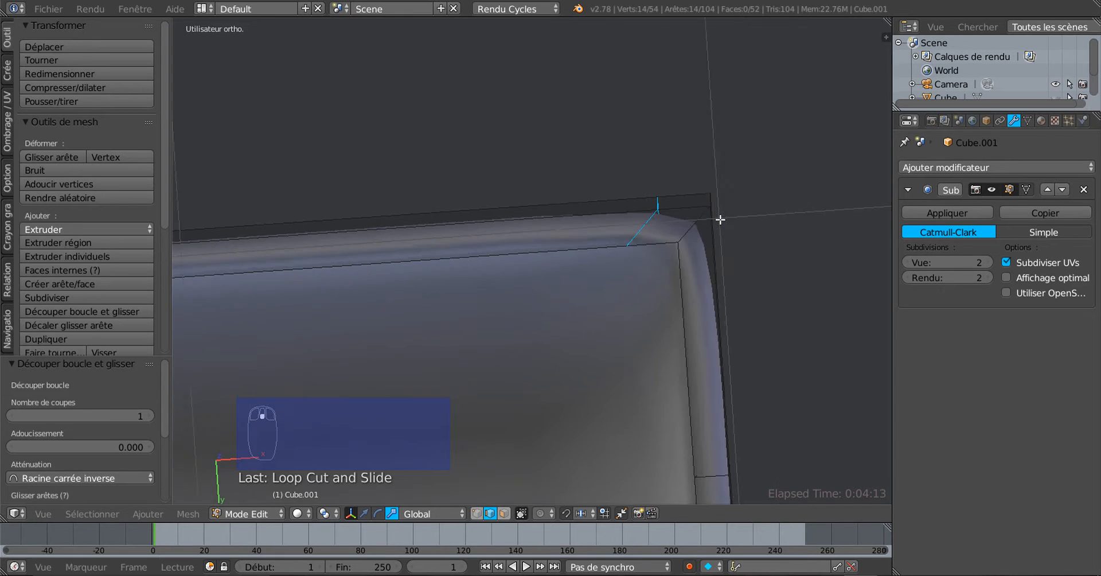
{"action": "middle_click_drag", "start_coordinate": [732, 188], "coordinate": [770, 94], "text": "shift"}
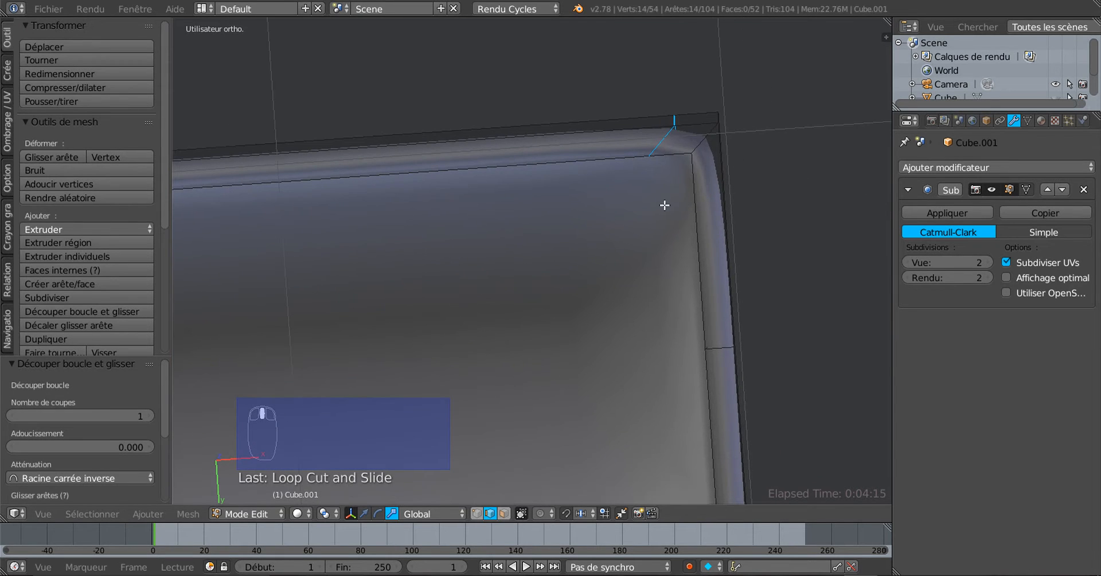
{"action": "middle_click_drag", "start_coordinate": [601, 210], "coordinate": [601, 230]}
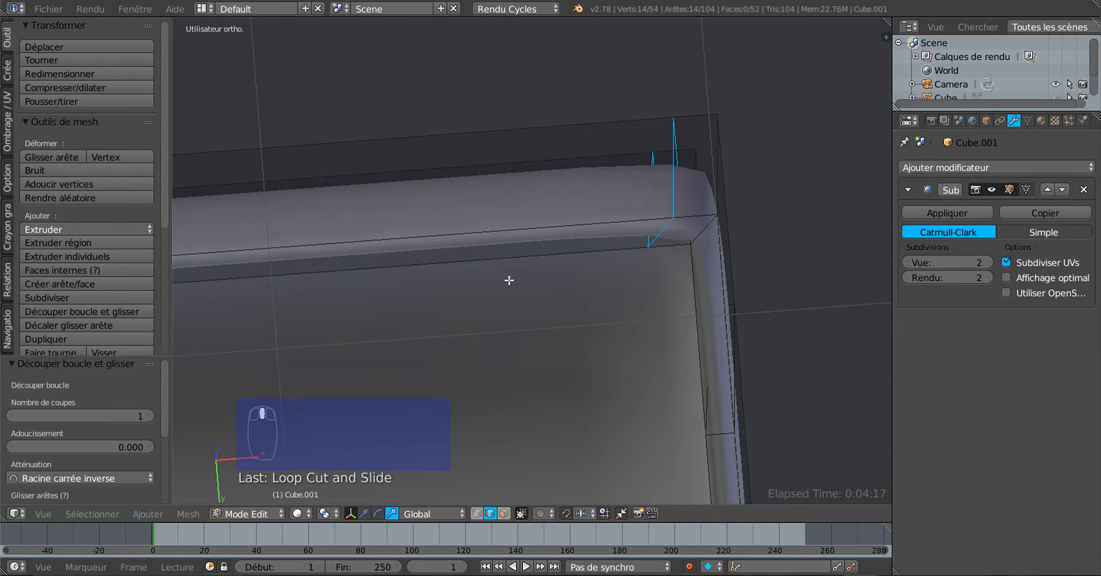
{"action": "key", "text": "ctrl+r"}
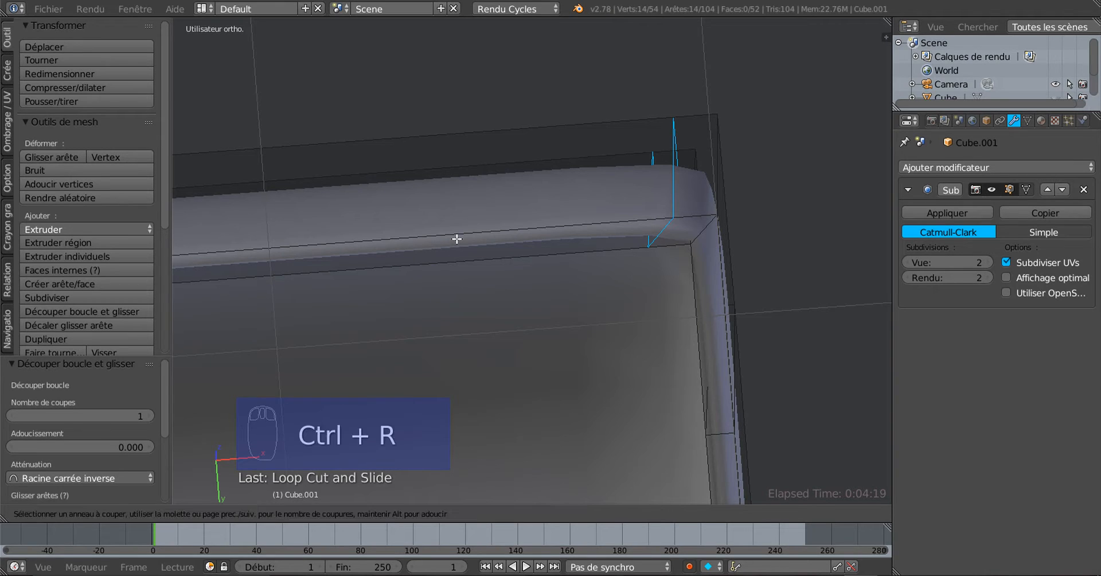
{"action": "left_click", "coordinate": [504, 235]}
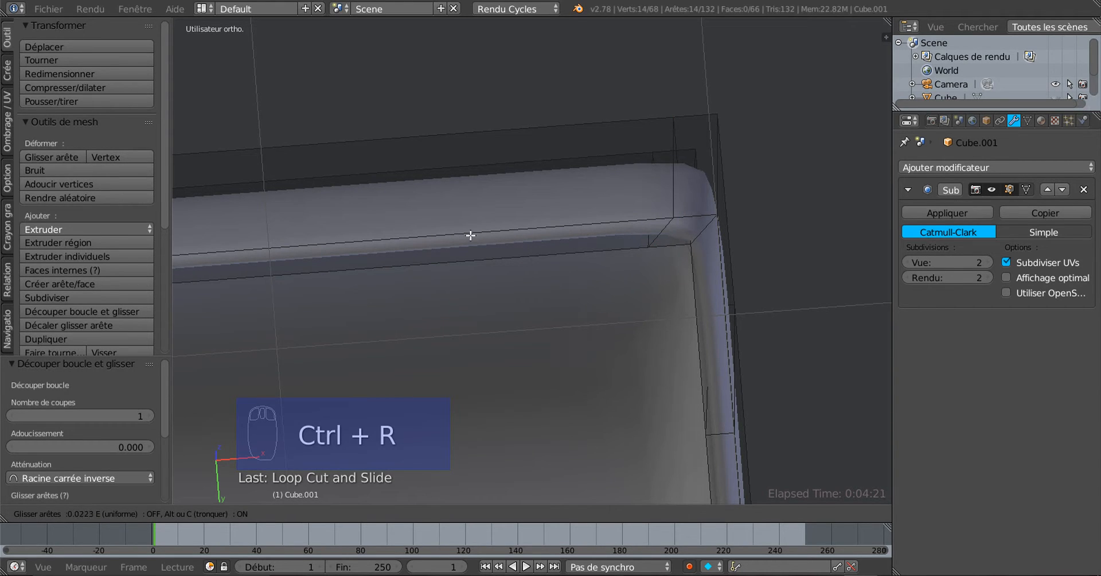
{"action": "left_click", "coordinate": [439, 208]}
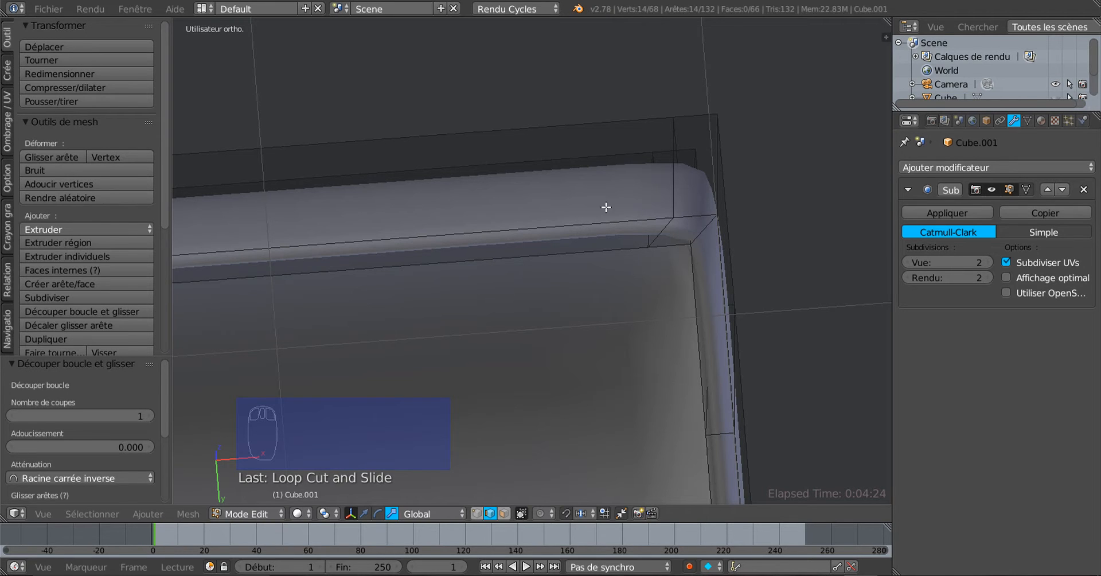
Step: Undo the stray corner edge selection and the last loop cut
{"action": "right_click", "coordinate": [739, 207]}
{"action": "scroll", "coordinate": [606, 279], "scroll_direction": "down", "scroll_amount": 2}
{"action": "middle_click_drag", "start_coordinate": [564, 332], "coordinate": [559, 330]}
{"action": "scroll", "coordinate": [558, 329], "scroll_direction": "down", "scroll_amount": 3}
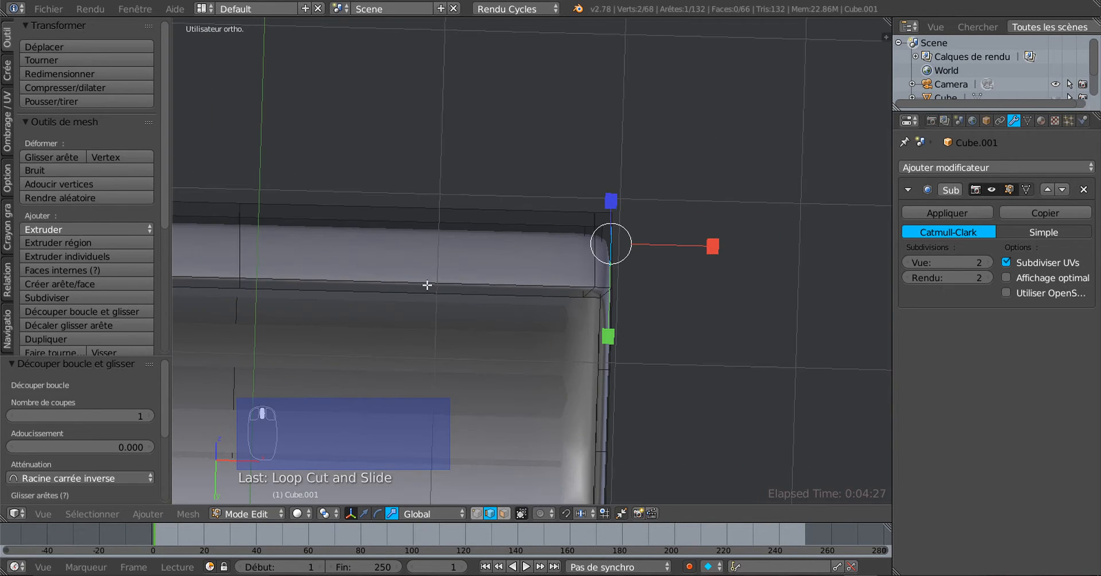
{"action": "middle_click_drag", "start_coordinate": [428, 285], "coordinate": [283, 370]}
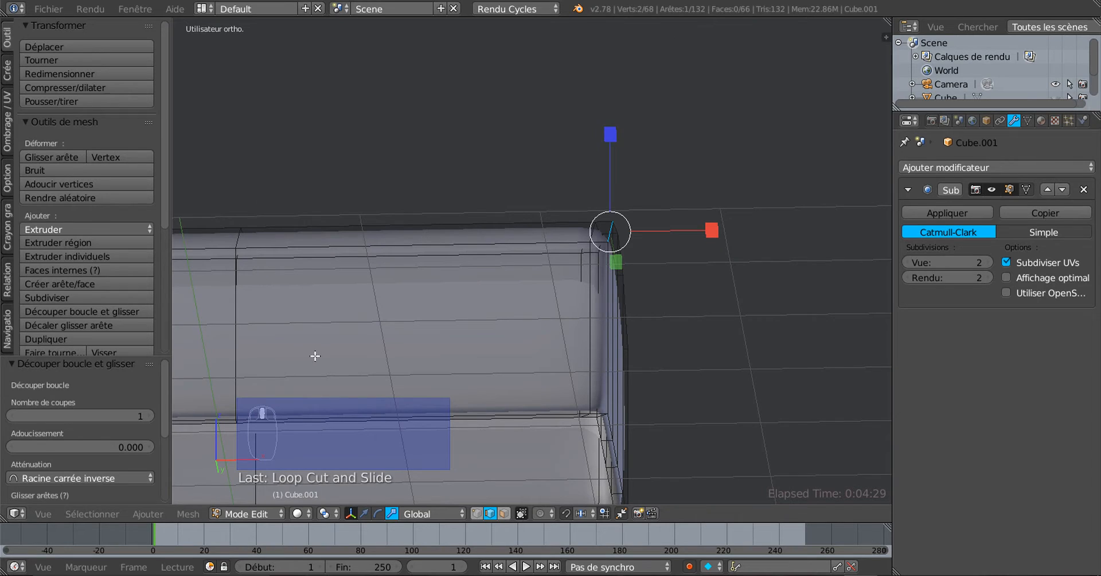
{"action": "key", "text": "ctrl+z"}
{"action": "key", "text": "ctrl+z"}
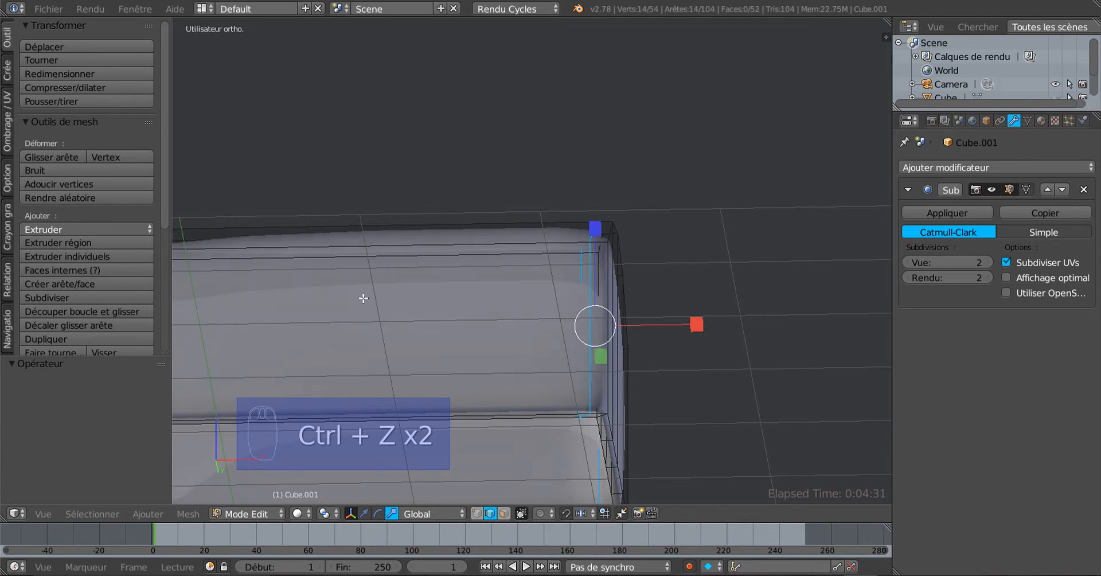
Step: Add another loop cut across the lid and slide it towards the positive X end, a short distance inboard of the first loop
{"action": "key", "text": "ctrl+r"}
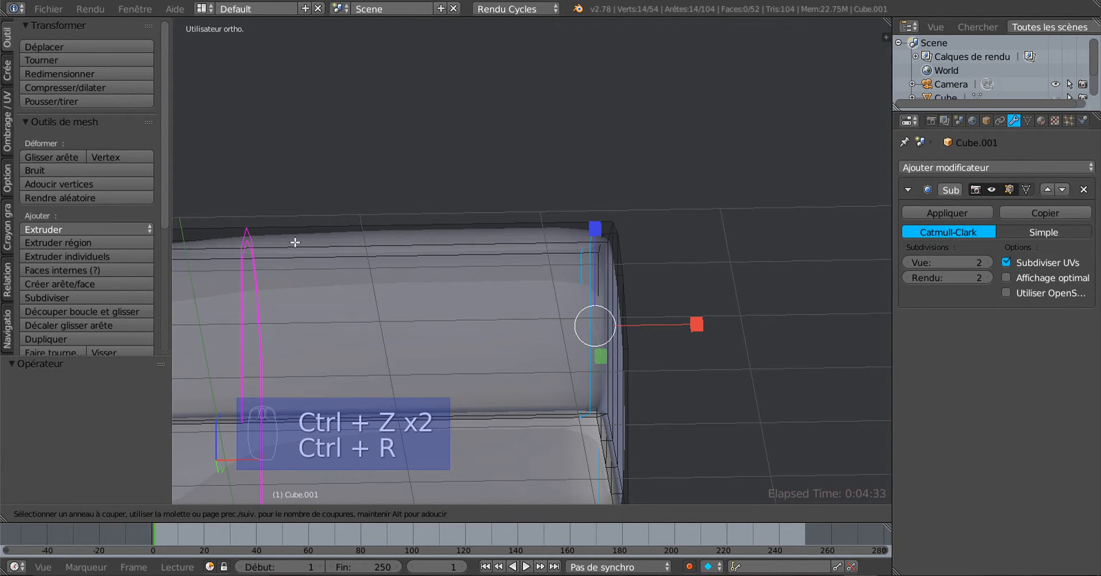
{"action": "left_click", "coordinate": [347, 244]}
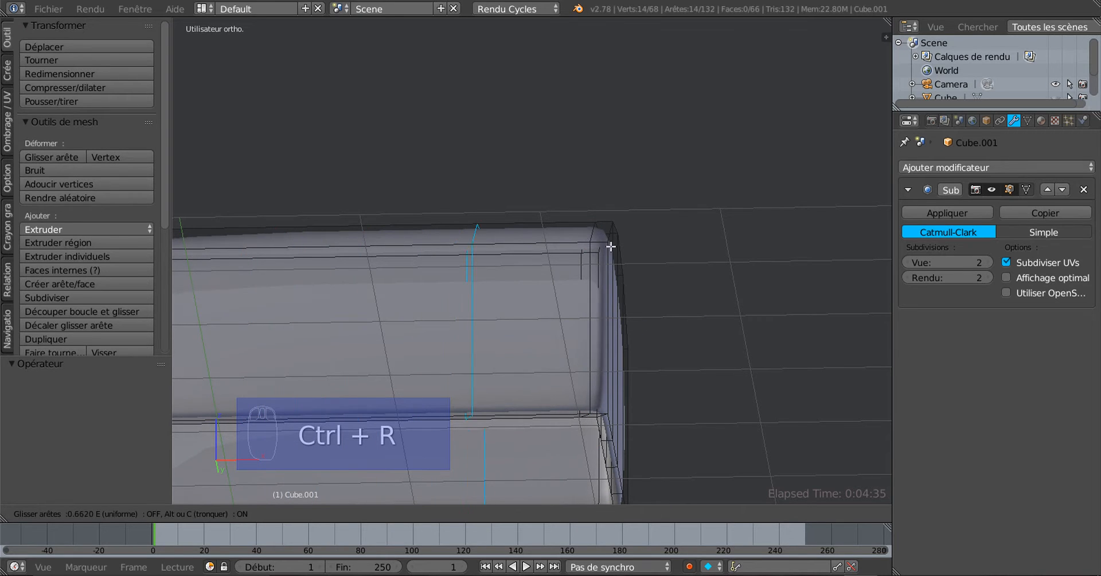
{"action": "left_click", "coordinate": [640, 248]}
{"action": "scroll", "coordinate": [649, 172], "scroll_direction": "up", "scroll_amount": 3}
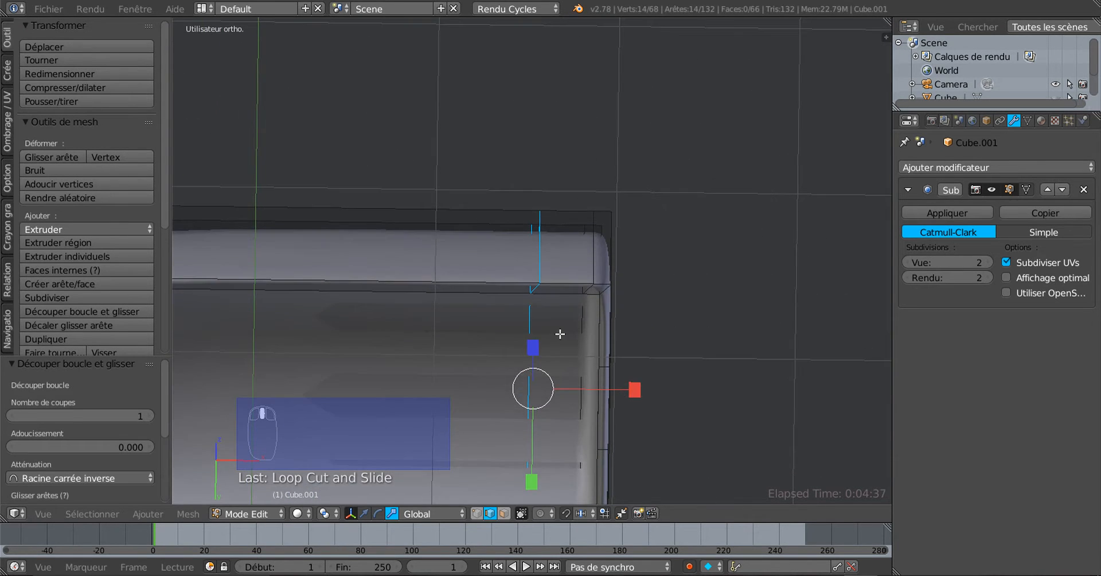
{"action": "scroll", "coordinate": [553, 251], "scroll_direction": "up", "scroll_amount": 3}
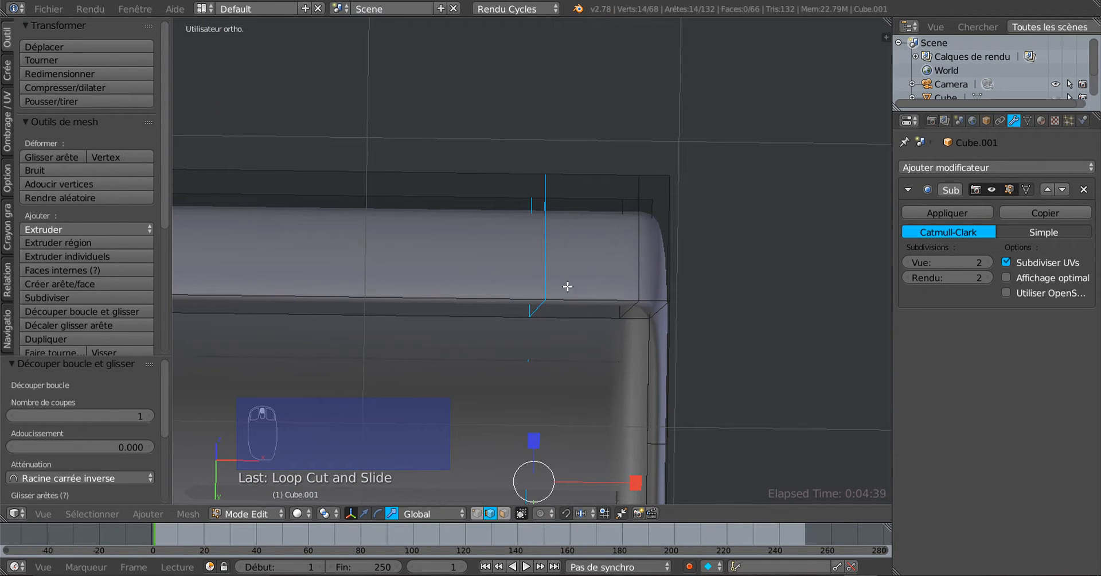
{"action": "middle_click_drag", "start_coordinate": [516, 351], "coordinate": [521, 331]}
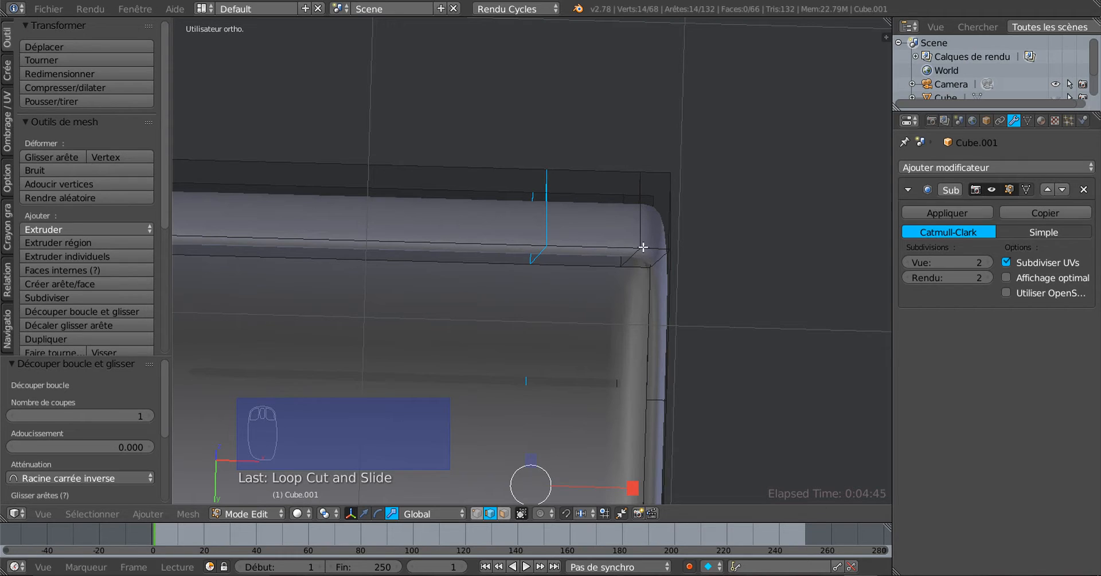
{"action": "middle_click_drag", "start_coordinate": [531, 324], "coordinate": [529, 314]}
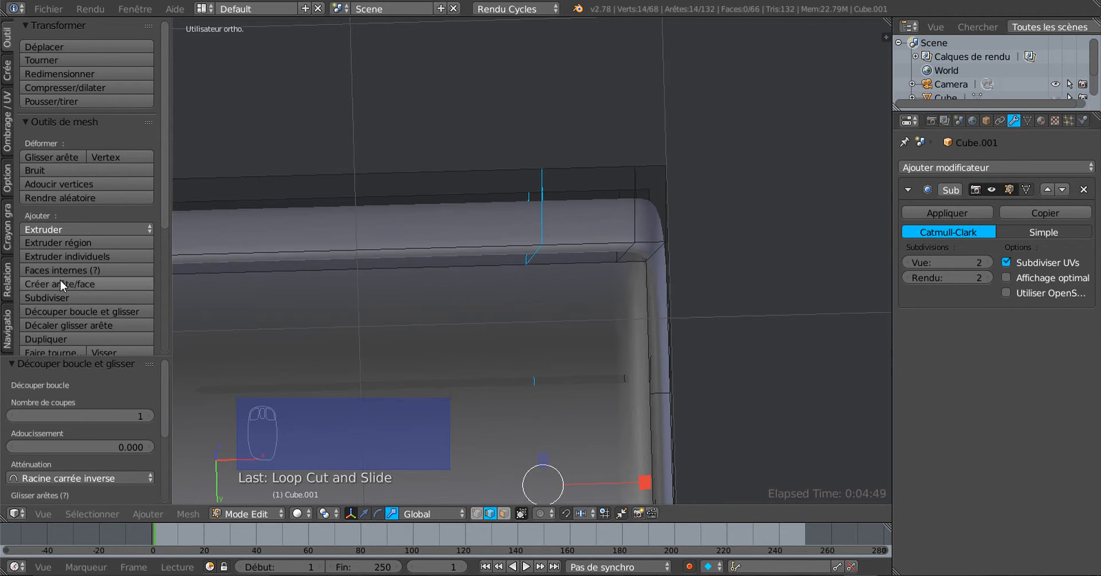
{"action": "left_click_drag", "start_coordinate": [163, 144], "coordinate": [158, 332]}
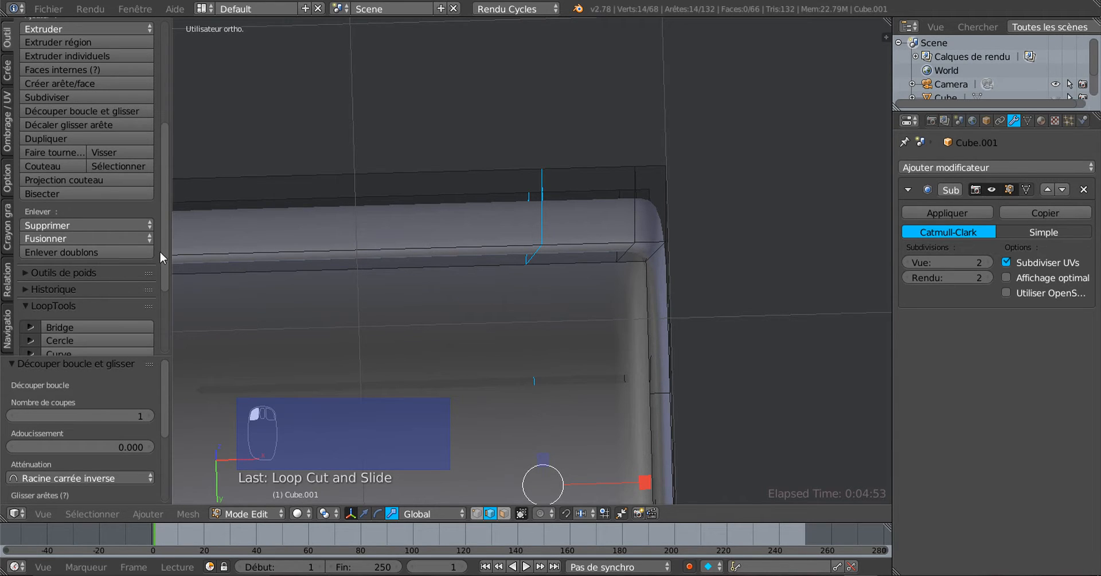
Step: Flatten the selected inboard edge loop of the lid with LoopTools, using the Best fit plane
{"action": "left_click_drag", "start_coordinate": [160, 252], "coordinate": [163, 308]}
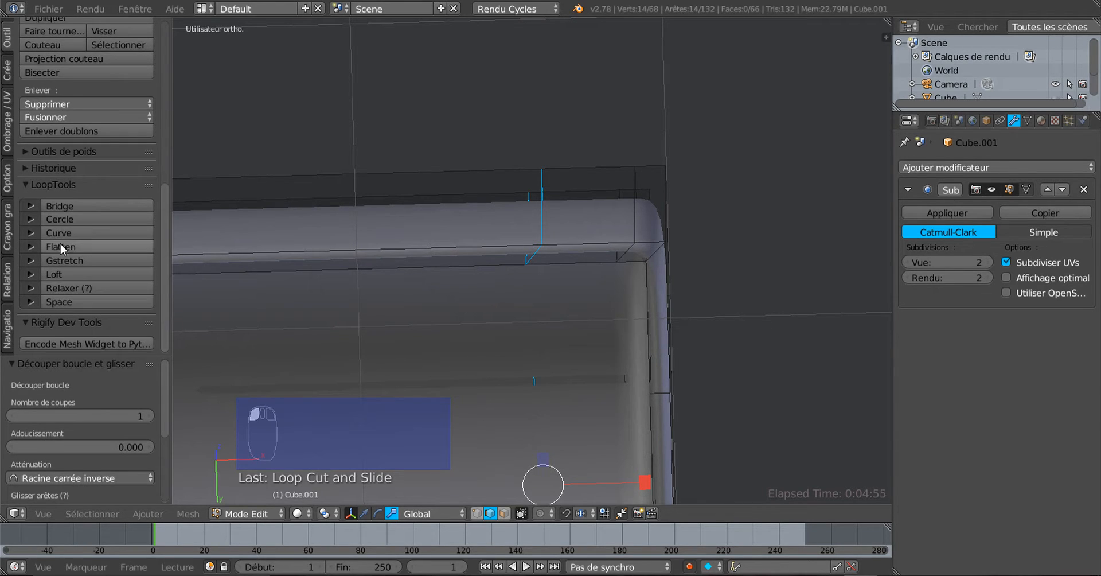
{"action": "left_click", "coordinate": [61, 246]}
{"action": "middle_click_drag", "start_coordinate": [522, 286], "coordinate": [548, 267]}
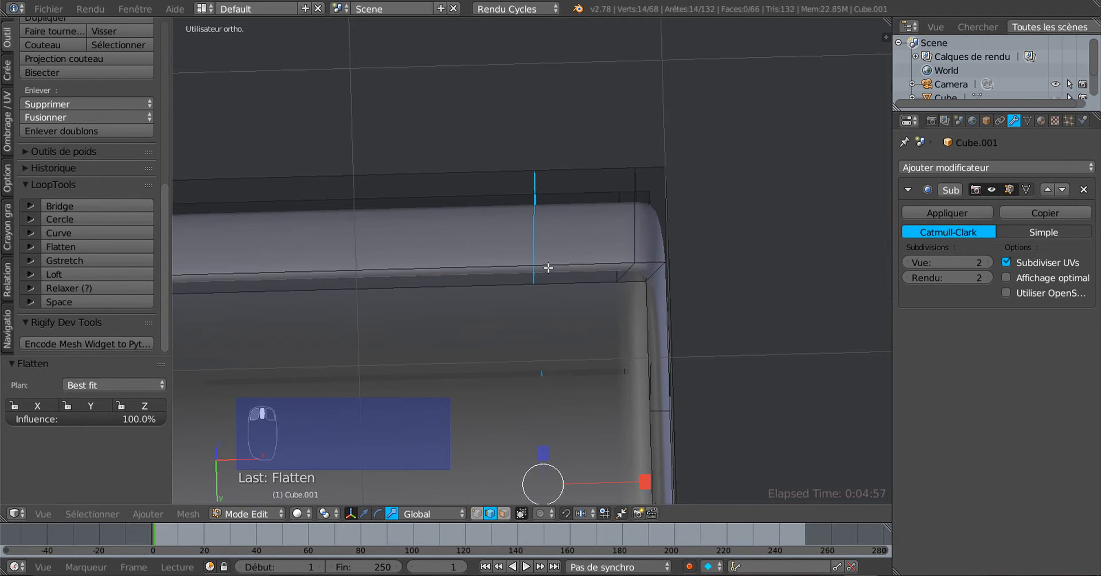
Step: Slide the flattened loop right beside the first loop at the positive X end and flatten it again with LoopTools
{"action": "key", "text": "g"}
{"action": "key", "text": "g"}
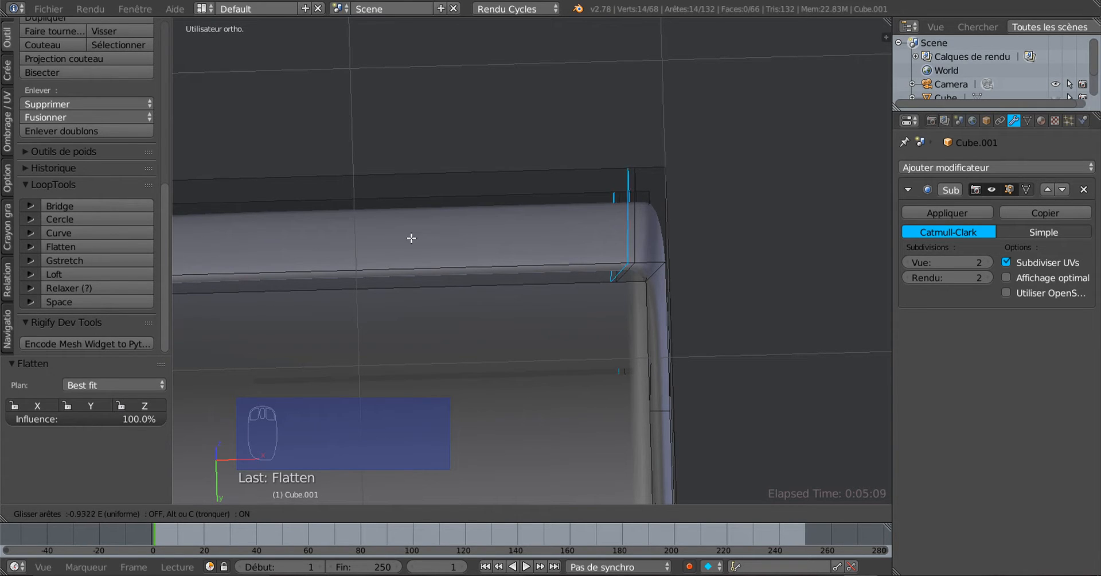
{"action": "left_click", "coordinate": [300, 249]}
{"action": "left_click", "coordinate": [74, 245]}
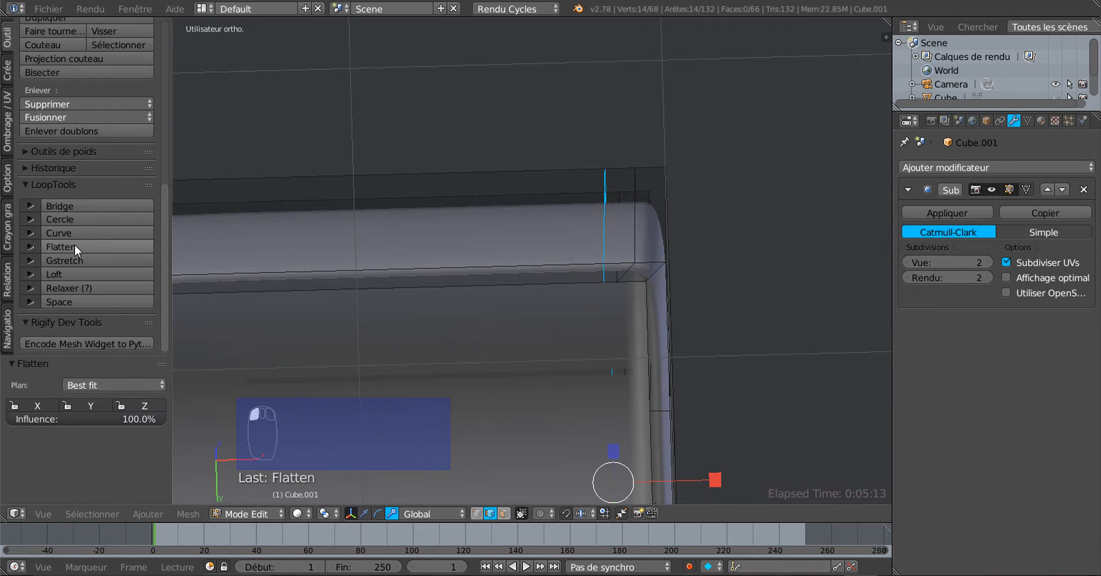
{"action": "middle_click_drag", "start_coordinate": [401, 236], "coordinate": [370, 283]}
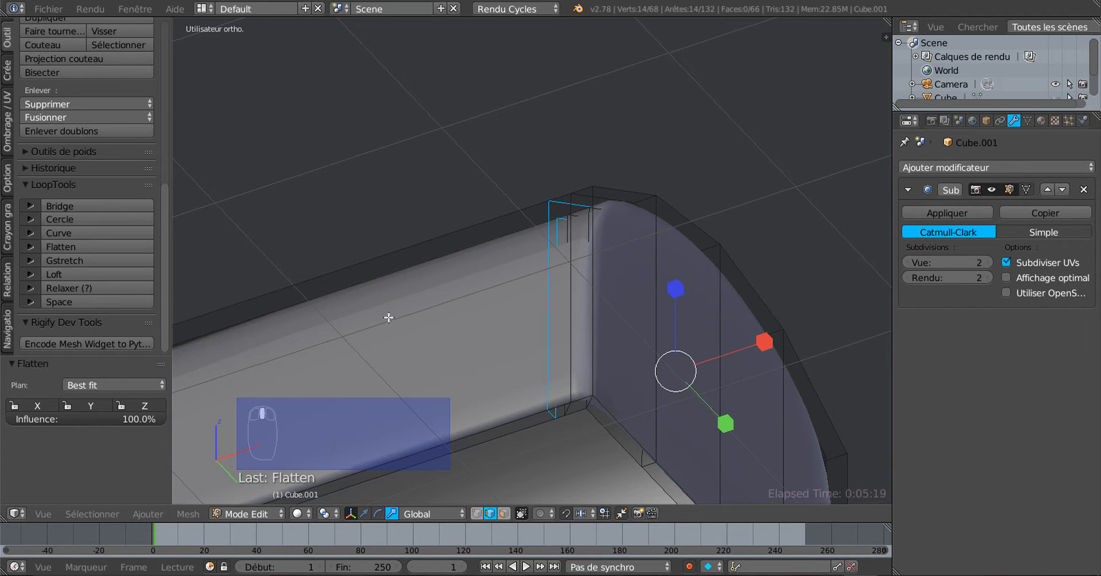
{"action": "middle_click_drag", "start_coordinate": [385, 339], "coordinate": [468, 195], "text": "shift"}
{"action": "middle_click_drag", "start_coordinate": [474, 236], "coordinate": [516, 234]}
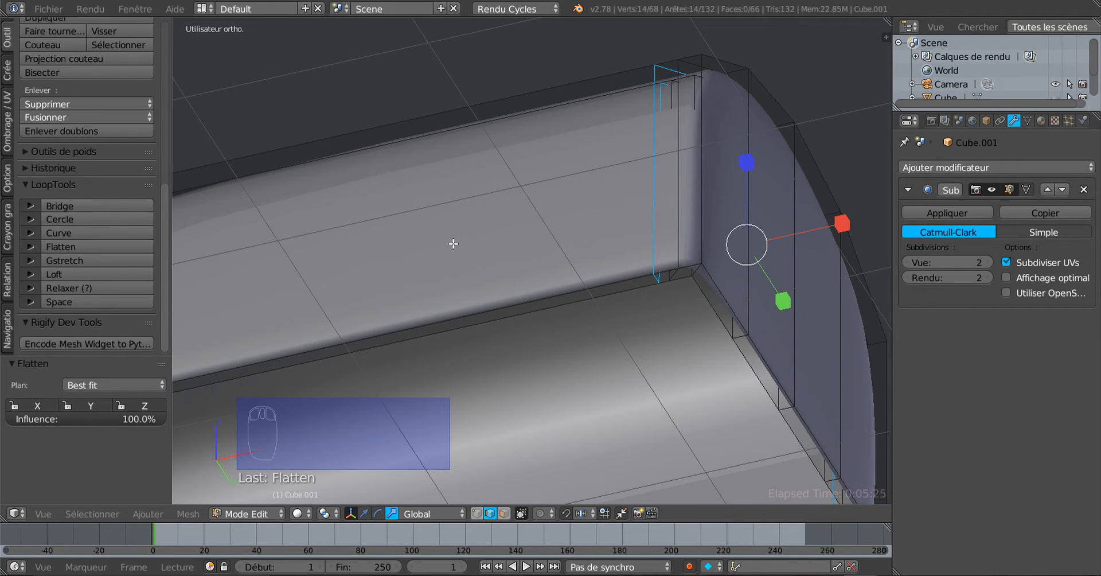
Step: Dissolve the edges of the selected inboard loop
{"action": "key", "text": "x"}
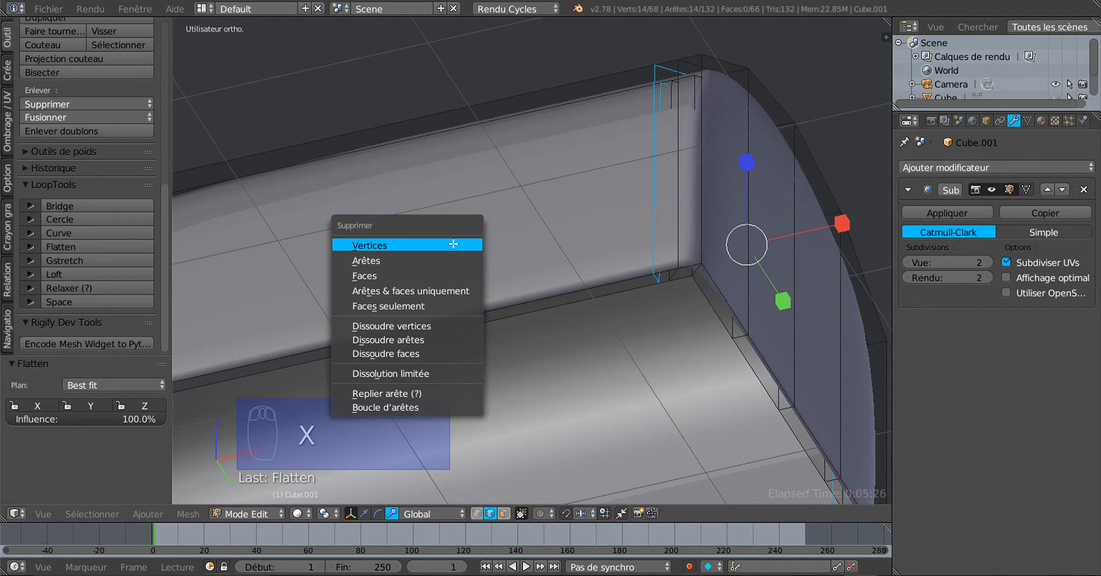
{"action": "left_click", "coordinate": [404, 341]}
{"action": "middle_click_drag", "start_coordinate": [411, 329], "coordinate": [466, 259]}
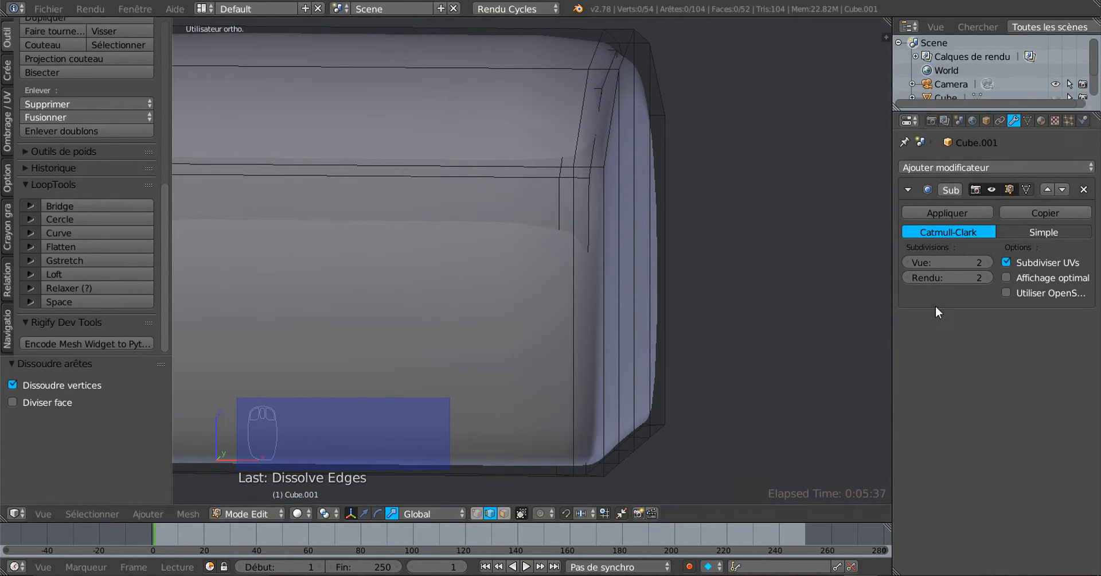
Step: Examine the lid's base mesh with the modifier's view subdivisions at 0, and restore them to 2
{"action": "left_click", "coordinate": [910, 262]}
{"action": "left_click", "coordinate": [910, 262]}
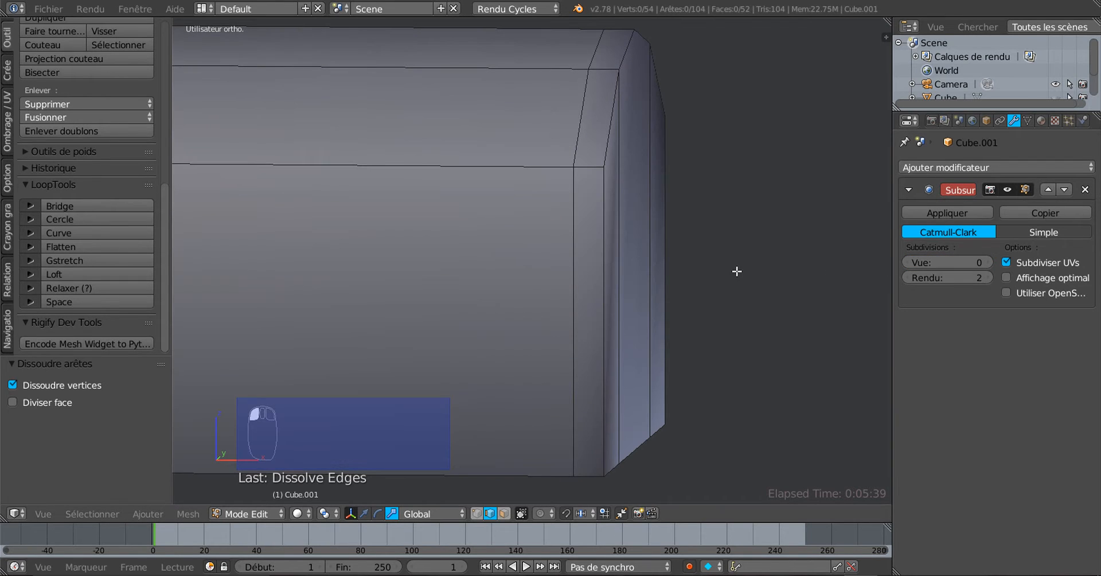
{"action": "scroll", "coordinate": [737, 270], "scroll_direction": "down", "scroll_amount": 6}
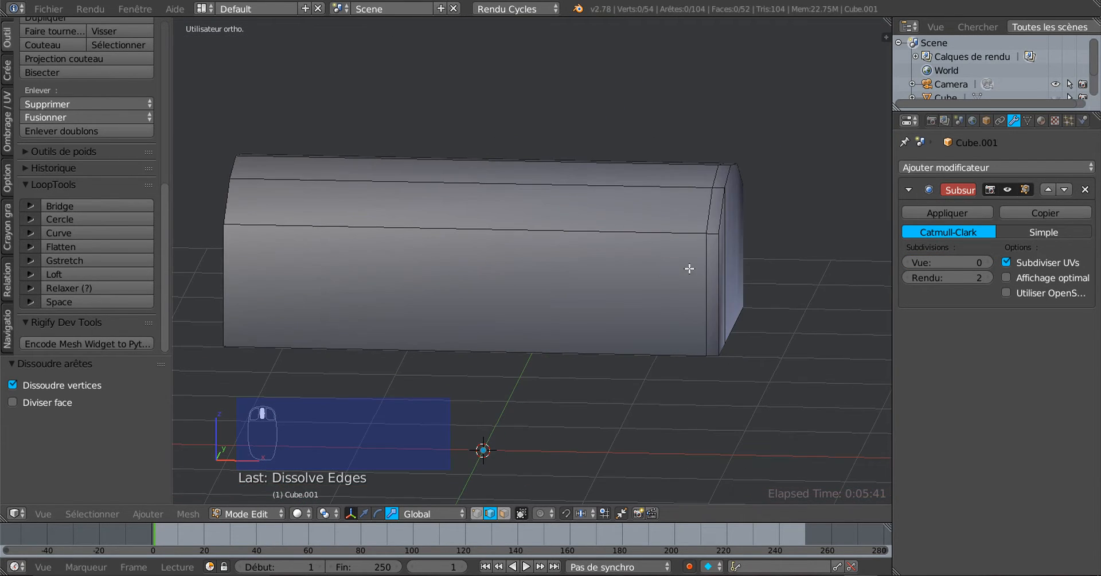
{"action": "middle_click_drag", "start_coordinate": [688, 268], "coordinate": [646, 277]}
{"action": "left_click", "coordinate": [988, 262]}
{"action": "left_click", "coordinate": [988, 262]}
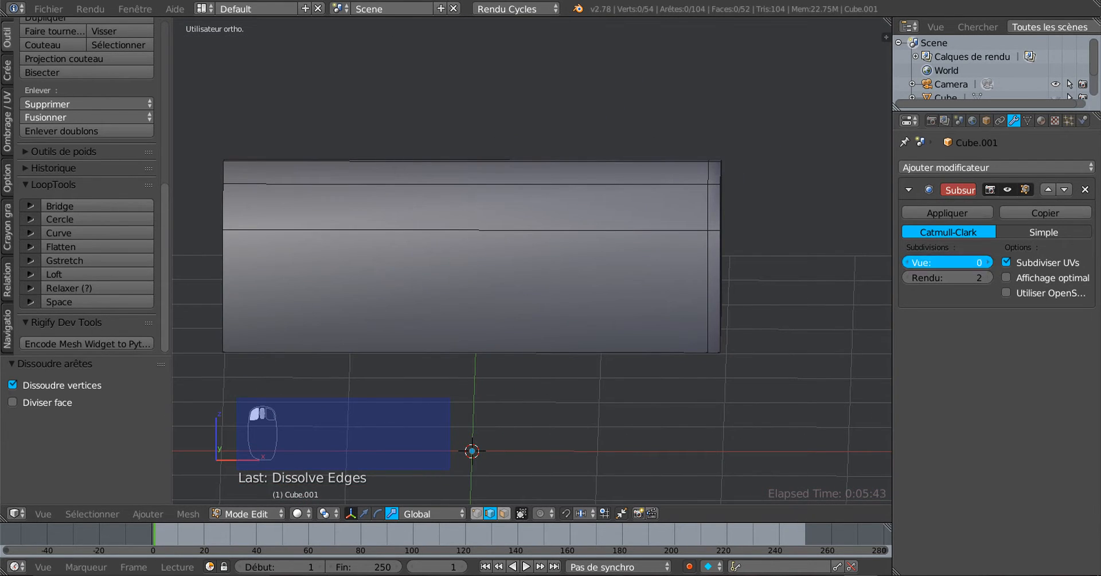
Step: Add one loop cut across the lid and slide it close to the negative X end
{"action": "middle_click_drag", "start_coordinate": [586, 258], "coordinate": [649, 245], "text": "shift"}
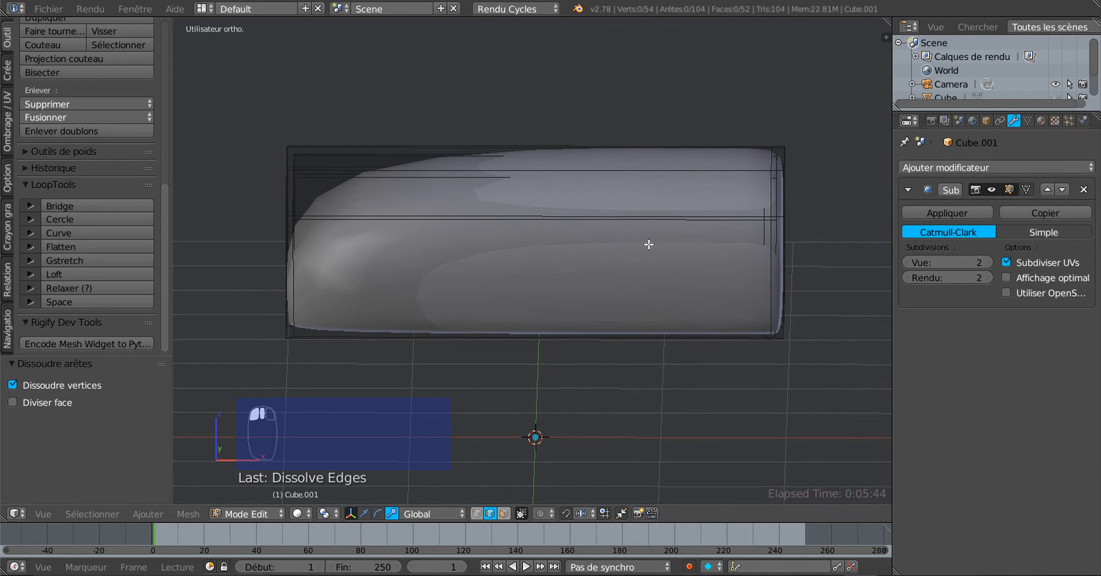
{"action": "key", "text": "ctrl+r"}
{"action": "left_click", "coordinate": [503, 220]}
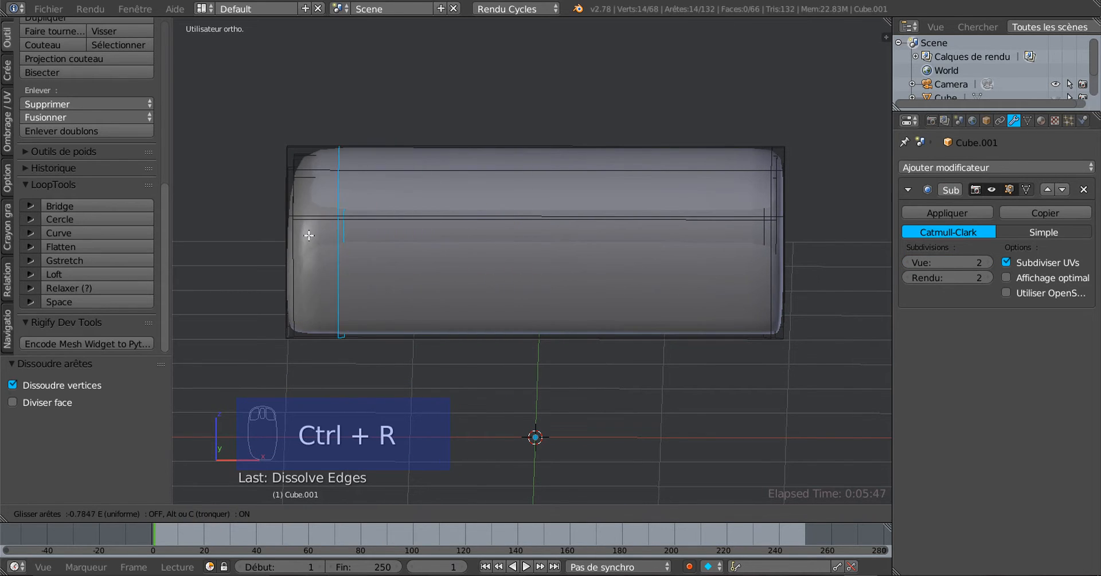
{"action": "left_click", "coordinate": [274, 250]}
{"action": "scroll", "coordinate": [396, 249], "scroll_direction": "up", "scroll_amount": 1}
{"action": "middle_click_drag", "start_coordinate": [524, 254], "coordinate": [579, 243]}
{"action": "key", "text": "Tab"}
{"action": "key", "text": "Tab"}
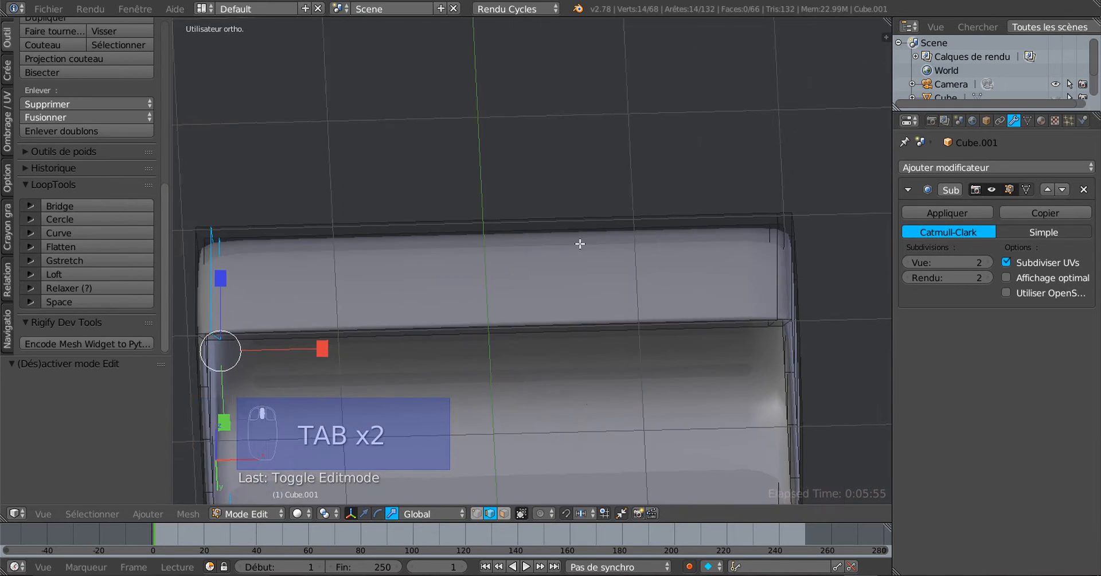
Step: Select the edge loop near the lid's positive X end and flatten it with LoopTools
{"action": "middle_click_drag", "start_coordinate": [680, 274], "coordinate": [590, 243], "text": "shift"}
{"action": "scroll", "coordinate": [596, 245], "scroll_direction": "up", "scroll_amount": 2}
{"action": "right_click", "coordinate": [748, 248]}
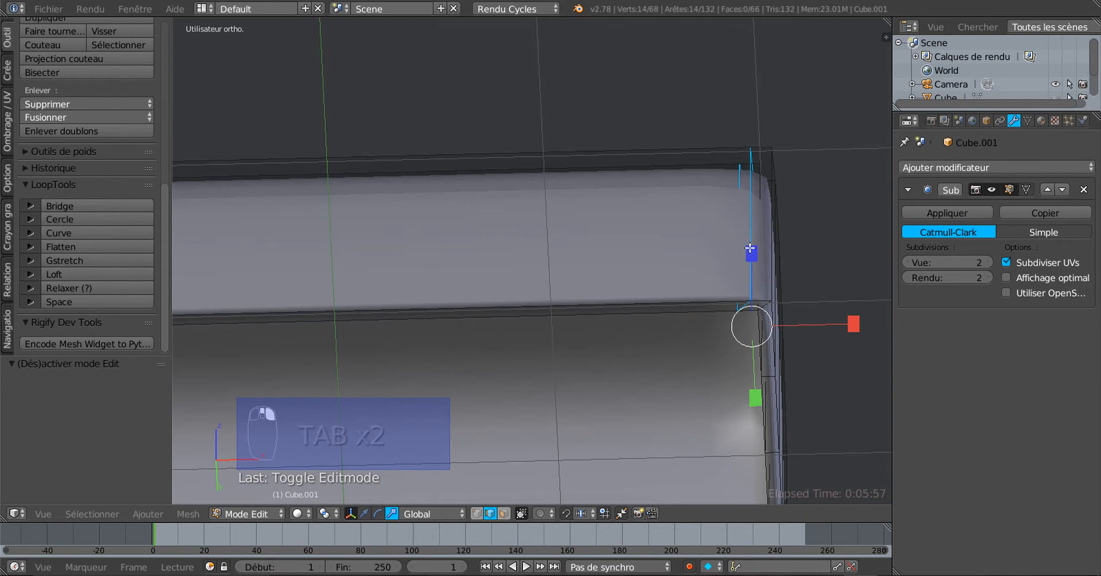
{"action": "middle_click_drag", "start_coordinate": [739, 261], "coordinate": [698, 275]}
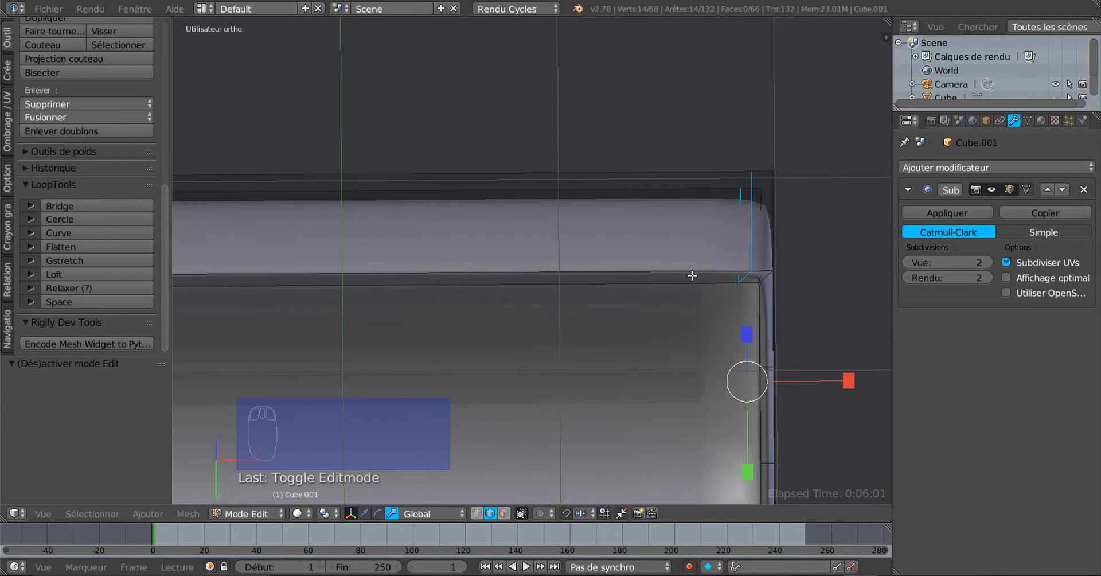
{"action": "left_click", "coordinate": [84, 245]}
Step: Try edge-sliding the flattened loop closer to the positive X end, and undo the slide
{"action": "scroll", "coordinate": [579, 330], "scroll_direction": "down", "scroll_amount": 2}
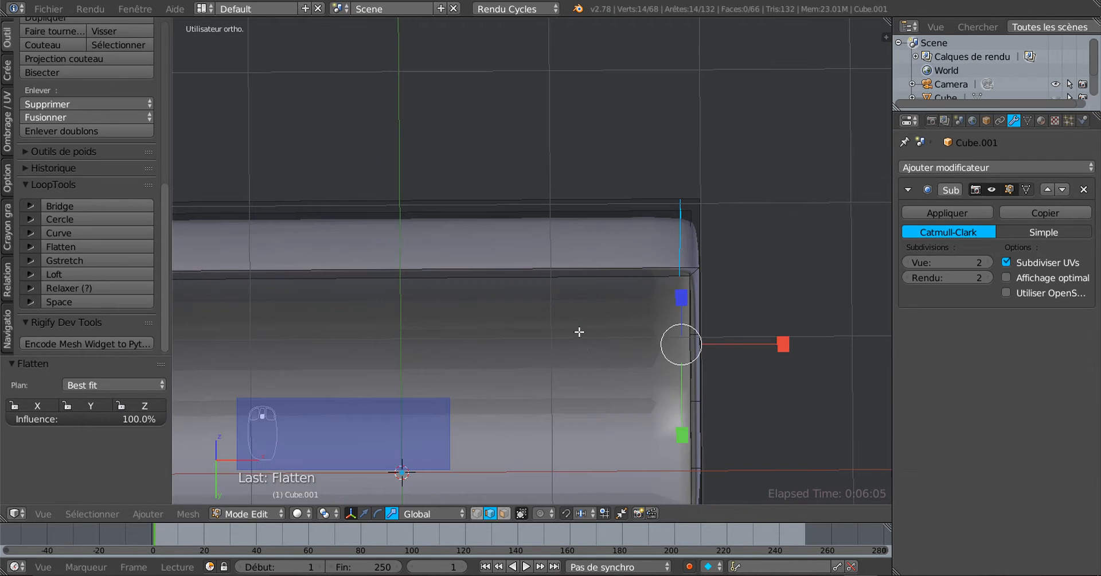
{"action": "key", "text": "g"}
{"action": "key", "text": "g"}
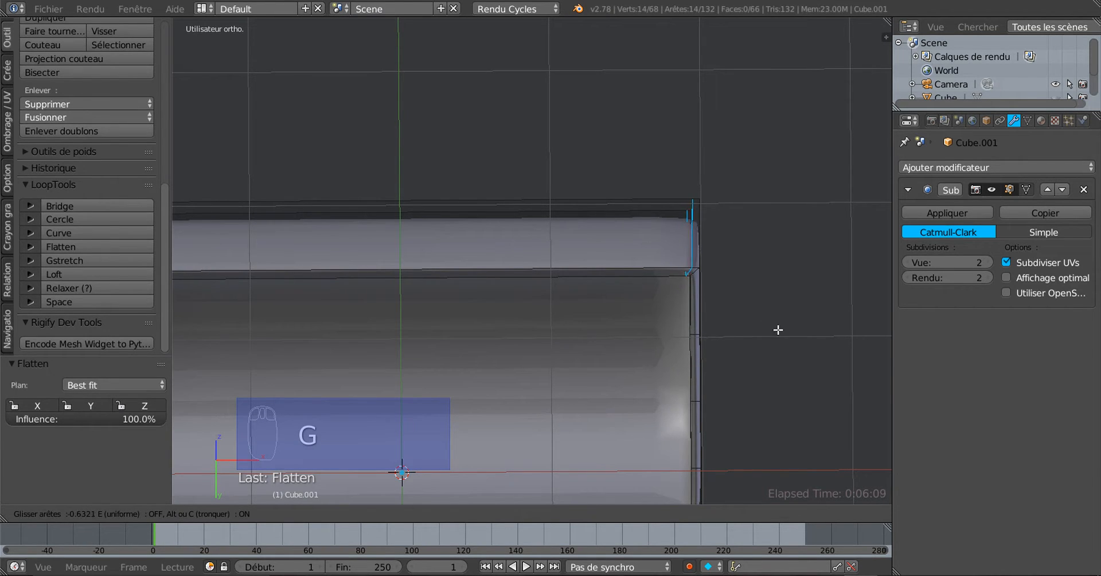
{"action": "left_click", "coordinate": [738, 337]}
{"action": "middle_click_drag", "start_coordinate": [738, 337], "coordinate": [755, 321]}
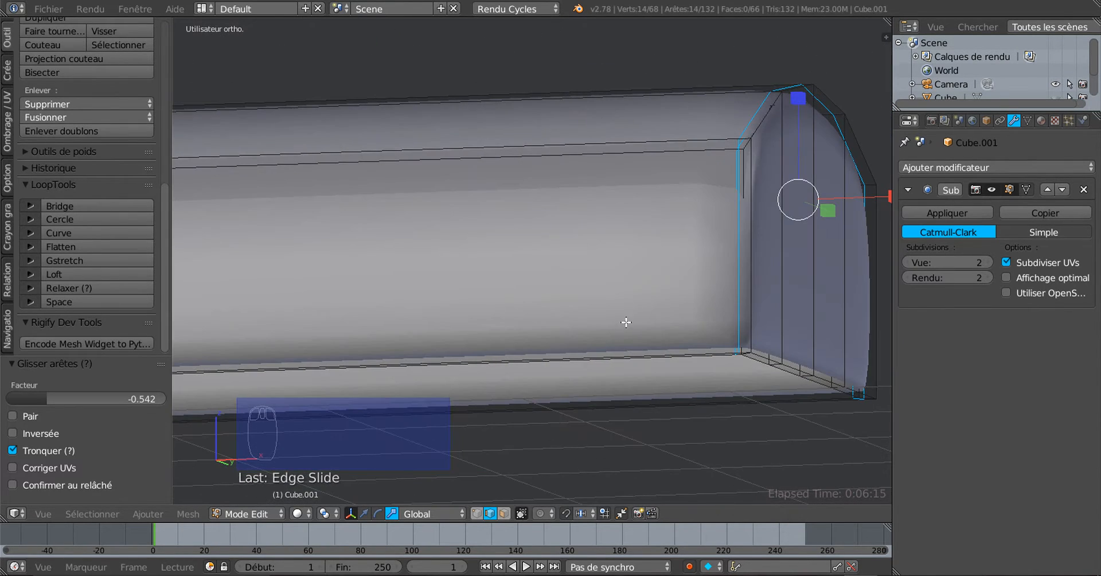
{"action": "key", "text": "ctrl+z"}
Step: Switch to the translate manipulator and move the flattened loop along X a little closer to the positive X end
{"action": "mouse_move", "coordinate": [632, 327]}
{"action": "middle_mouse_down"}
{"action": "mouse_move", "coordinate": [656, 305]}
{"action": "mouse_move", "coordinate": [651, 293]}
{"action": "mouse_move", "coordinate": [646, 320]}
{"action": "middle_mouse_up"}
{"action": "left_click", "coordinate": [364, 513]}
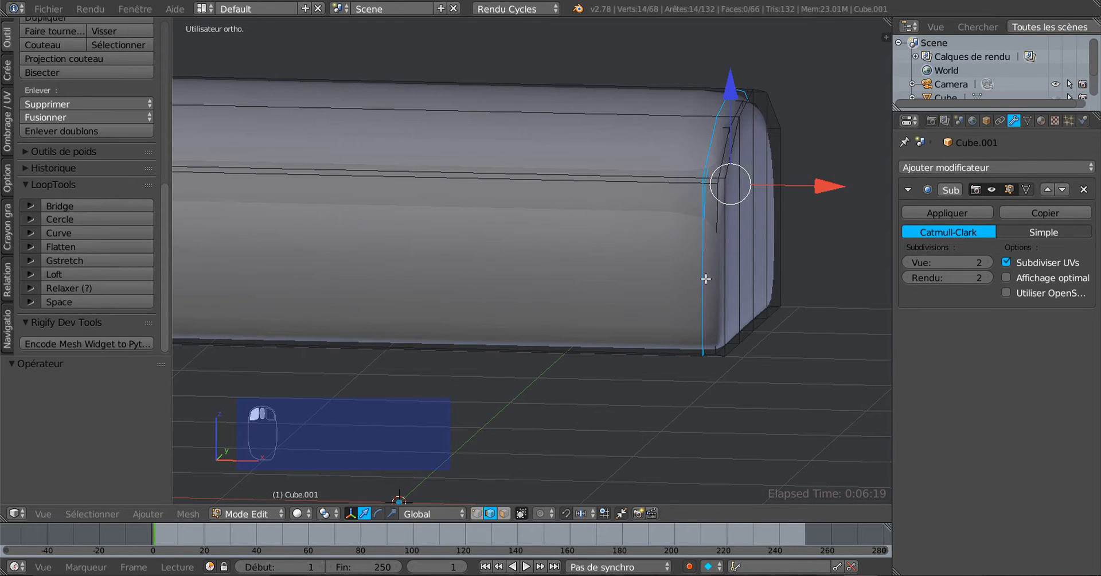
{"action": "middle_click_drag", "start_coordinate": [705, 277], "coordinate": [596, 225], "text": "shift"}
{"action": "scroll", "coordinate": [605, 254], "scroll_direction": "up", "scroll_amount": 2}
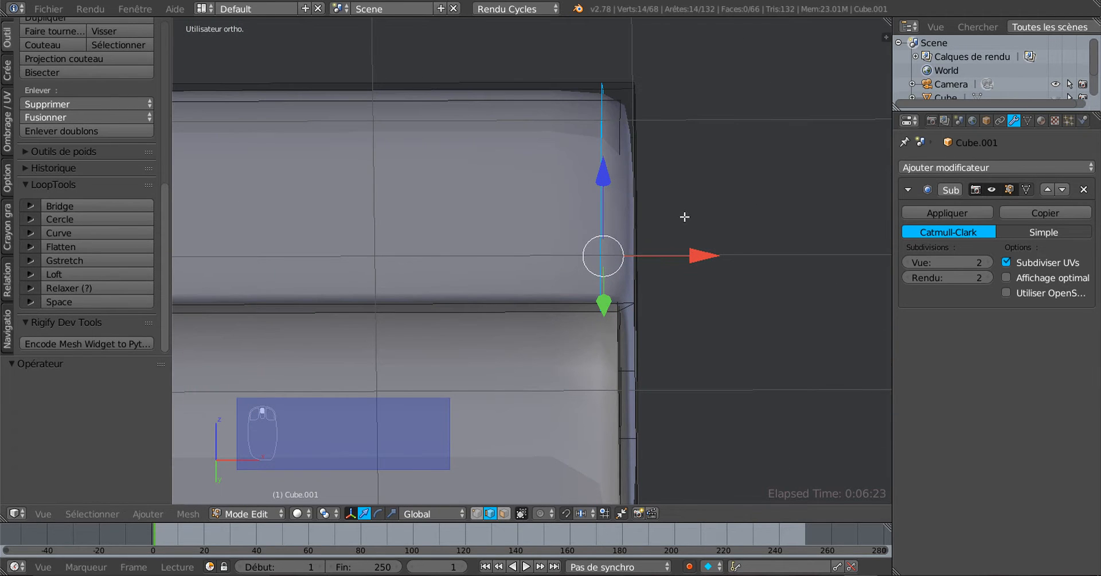
{"action": "middle_click_drag", "start_coordinate": [684, 217], "coordinate": [727, 274]}
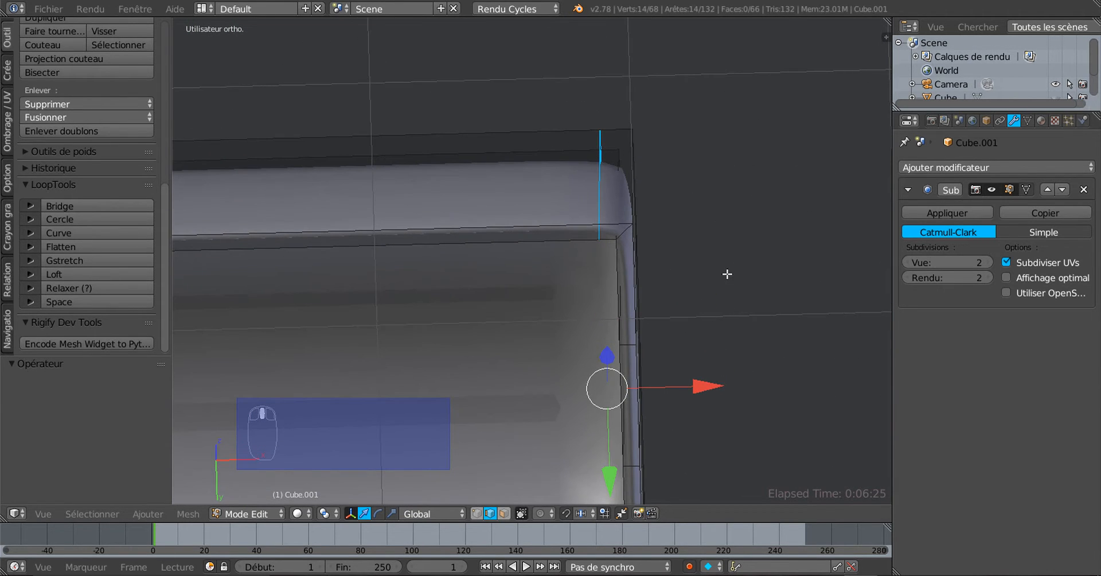
{"action": "left_click", "coordinate": [699, 388]}
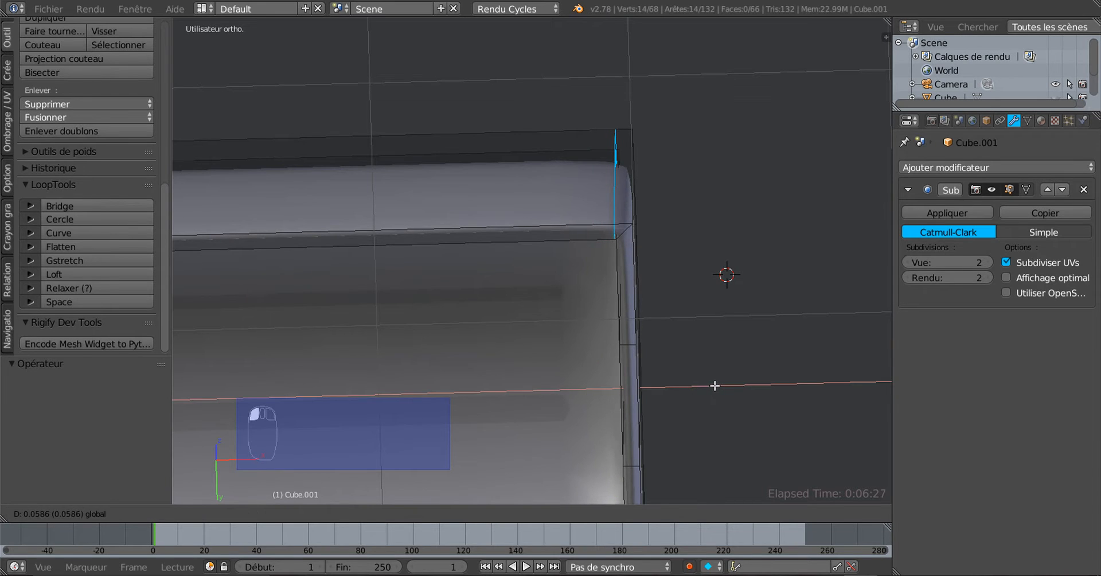
{"action": "left_click_drag", "start_coordinate": [710, 387], "coordinate": [711, 386]}
Step: Set the modifier's view subdivisions to 3 in Object Mode and return to mesh editing
{"action": "middle_click_drag", "start_coordinate": [701, 205], "coordinate": [644, 310]}
{"action": "key", "text": "Tab"}
{"action": "scroll", "coordinate": [644, 310], "scroll_direction": "up", "scroll_amount": 2}
{"action": "left_click", "coordinate": [986, 262]}
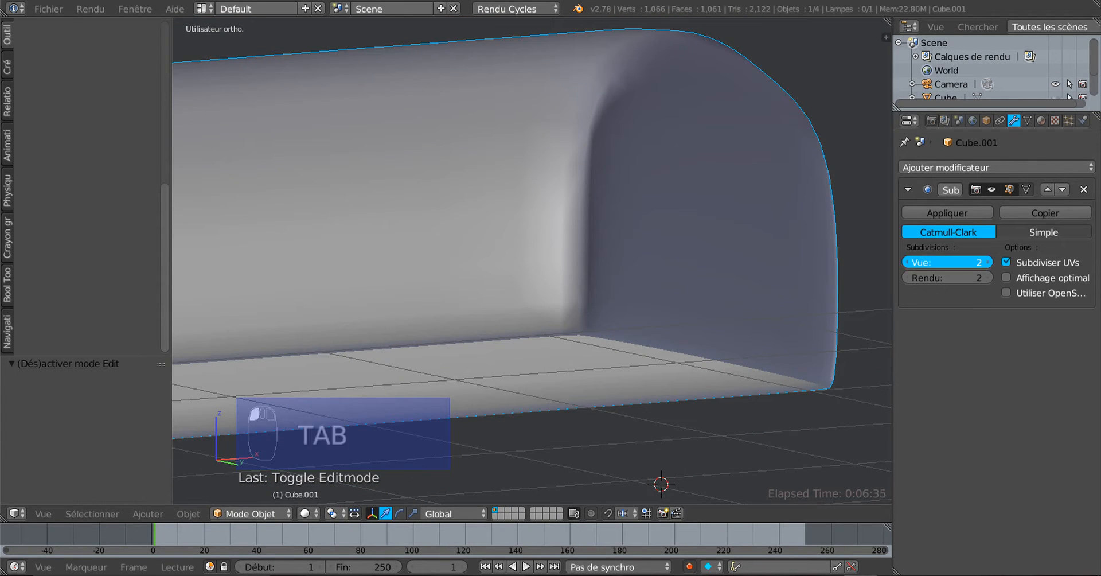
{"action": "scroll", "coordinate": [665, 278], "scroll_direction": "down", "scroll_amount": 2}
{"action": "middle_click_drag", "start_coordinate": [659, 268], "coordinate": [651, 212]}
{"action": "key", "text": "Tab"}
Step: Flatten the edge loop near the lid's negative X end with LoopTools and move it -0.049 along X
{"action": "scroll", "coordinate": [651, 212], "scroll_direction": "up", "scroll_amount": 2}
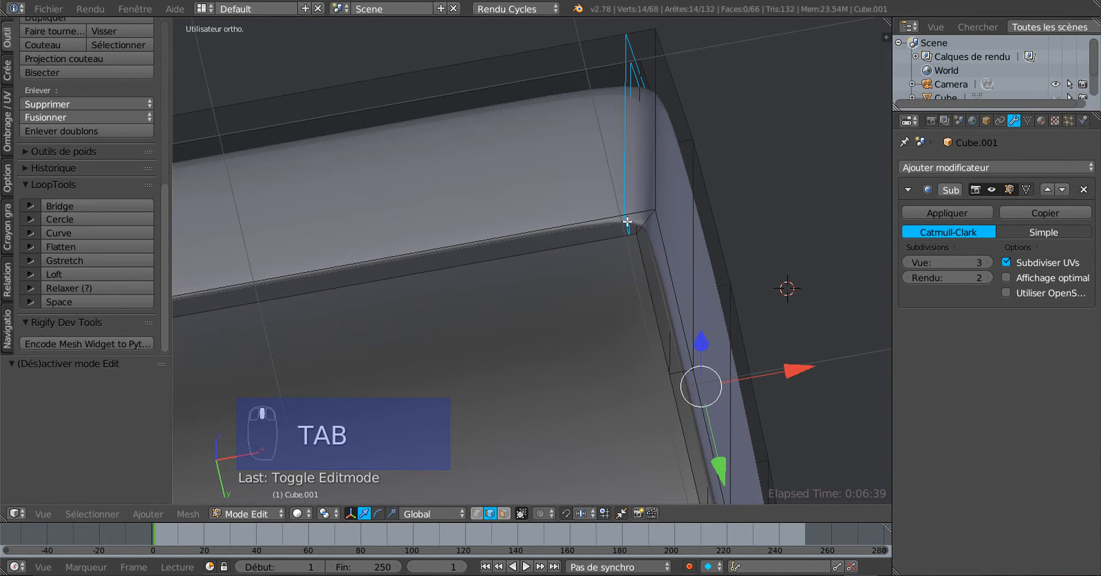
{"action": "scroll", "coordinate": [631, 247], "scroll_direction": "down", "scroll_amount": 2}
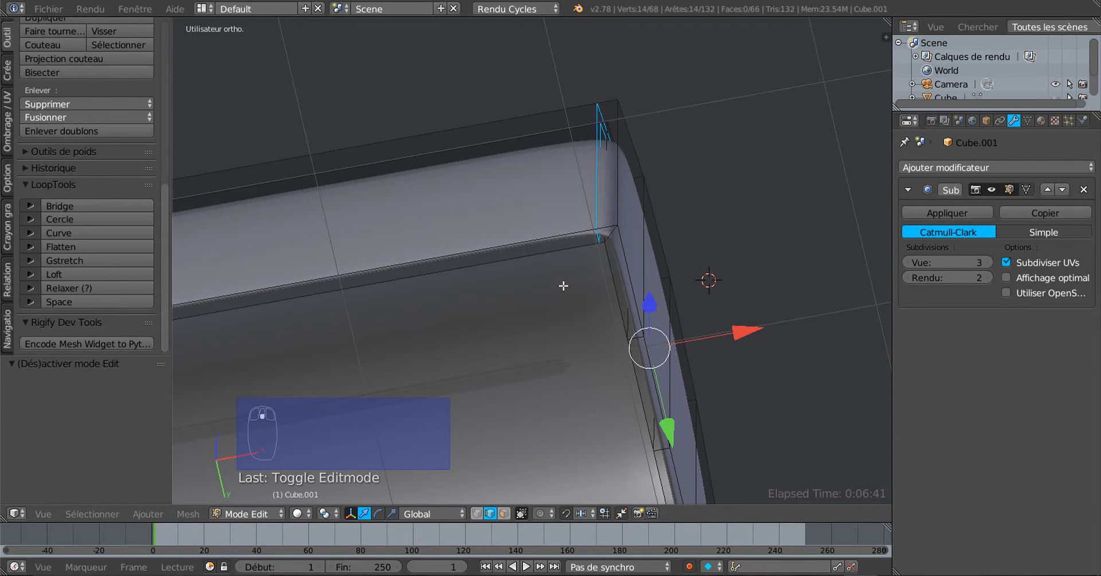
{"action": "middle_click_drag", "start_coordinate": [534, 309], "coordinate": [448, 207]}
{"action": "middle_click_drag", "start_coordinate": [485, 248], "coordinate": [579, 278]}
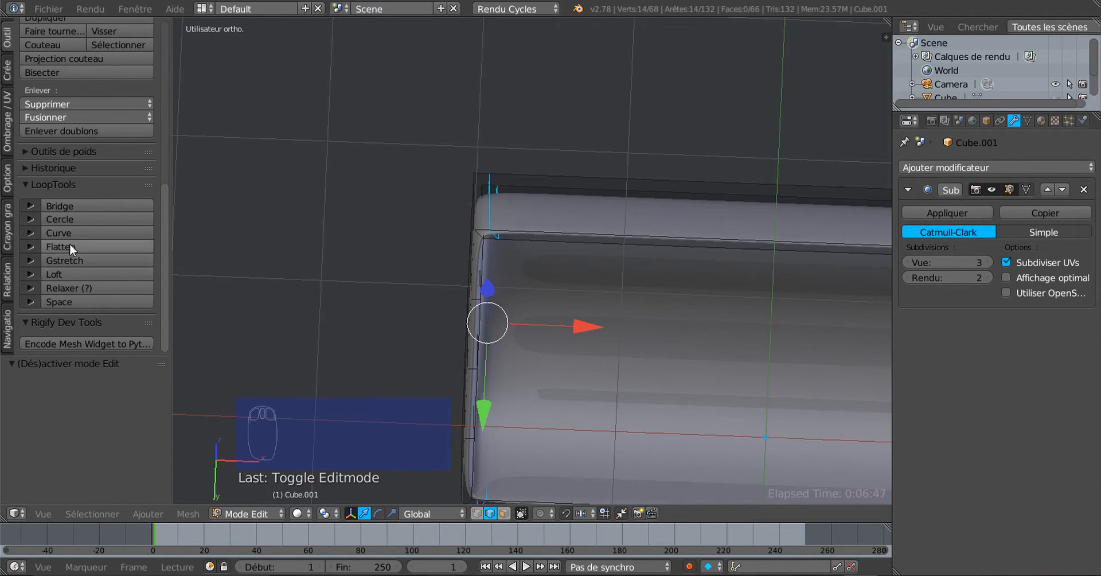
{"action": "left_click", "coordinate": [74, 247]}
{"action": "left_click_drag", "start_coordinate": [581, 328], "coordinate": [572, 332]}
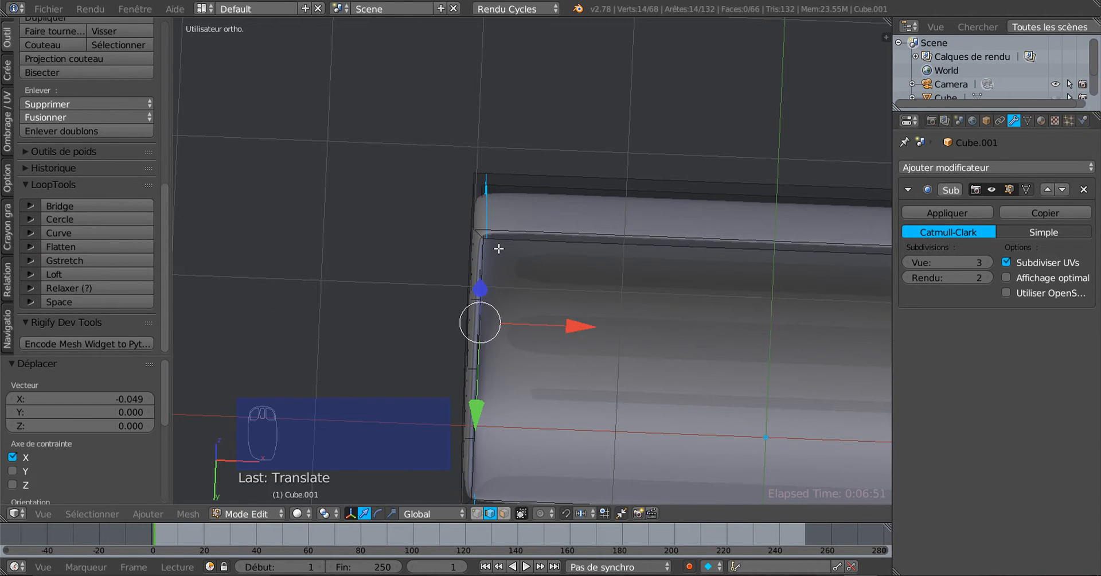
{"action": "scroll", "coordinate": [516, 269], "scroll_direction": "up", "scroll_amount": 3}
{"action": "scroll", "coordinate": [435, 162], "scroll_direction": "down", "scroll_amount": 2}
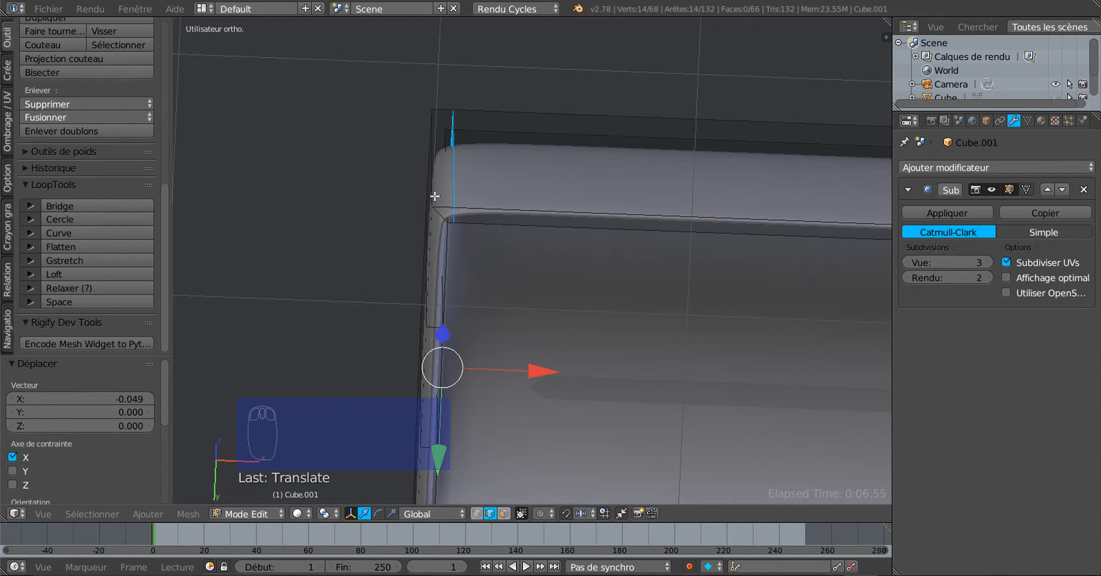
Step: Add one loop cut across the middle of the lid's length, leaving it centred
{"action": "middle_click_drag", "start_coordinate": [460, 209], "coordinate": [538, 134]}
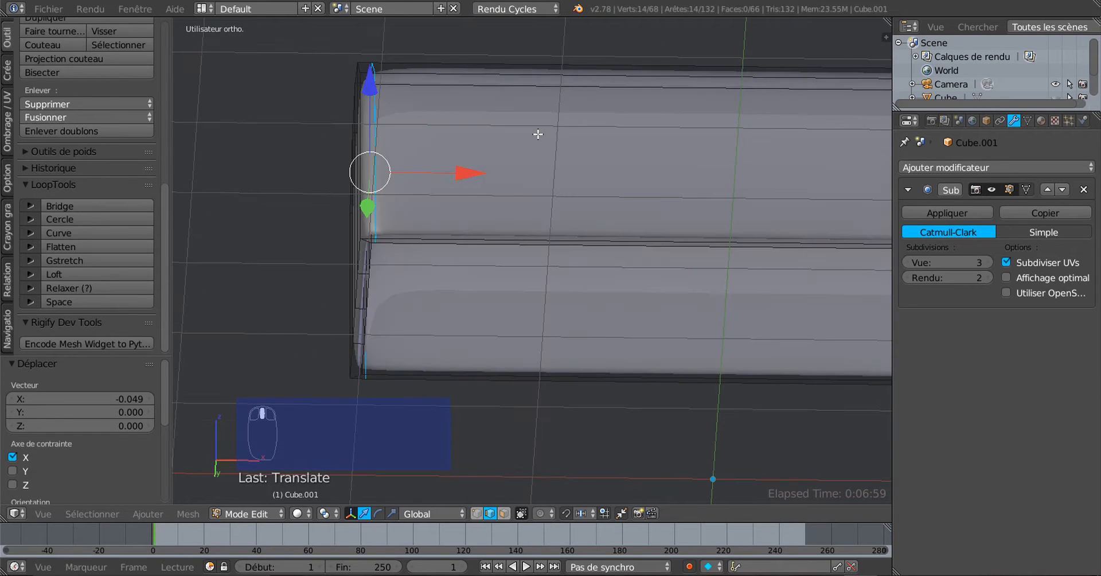
{"action": "key", "text": "ctrl+r"}
{"action": "left_click", "coordinate": [632, 87]}
{"action": "left_click", "coordinate": [631, 87]}
{"action": "scroll", "coordinate": [659, 91], "scroll_direction": "up", "scroll_amount": 3}
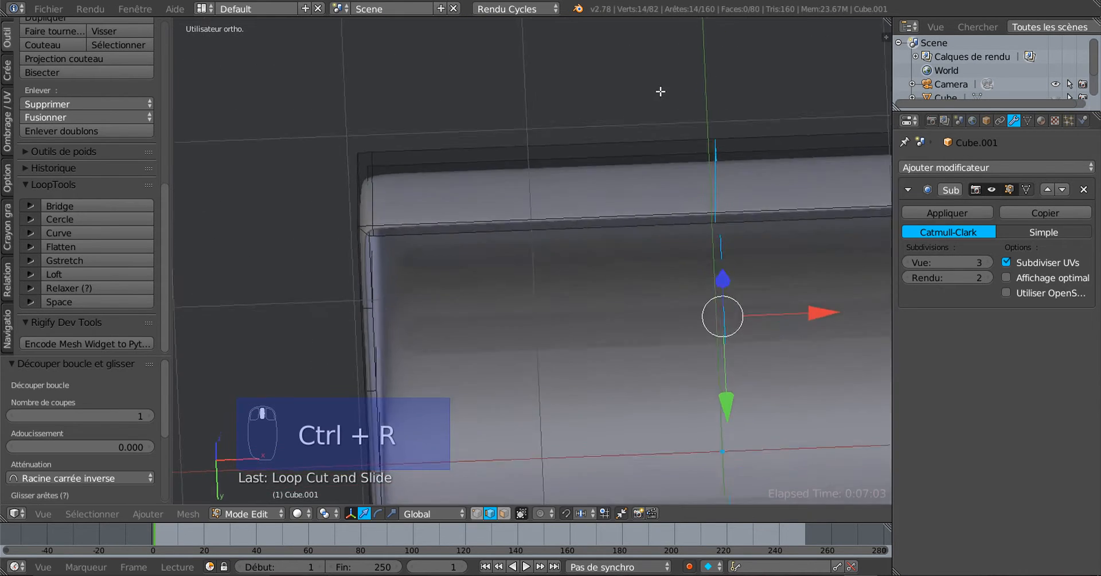
{"action": "middle_click_drag", "start_coordinate": [660, 91], "coordinate": [587, 201]}
Step: Set the modifier's view subdivisions to 0 and check the new middle loop from inside and outside the lid
{"action": "left_click", "coordinate": [908, 262]}
{"action": "left_click", "coordinate": [908, 262]}
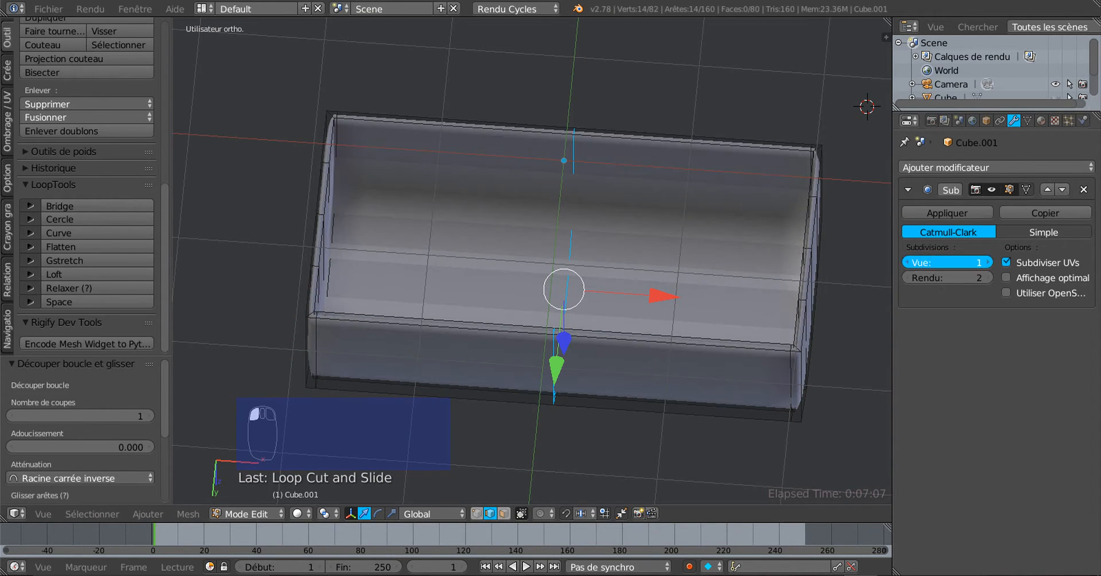
{"action": "left_click", "coordinate": [907, 262]}
{"action": "middle_click_drag", "start_coordinate": [745, 258], "coordinate": [589, 330]}
{"action": "scroll", "coordinate": [568, 191], "scroll_direction": "up", "scroll_amount": 3}
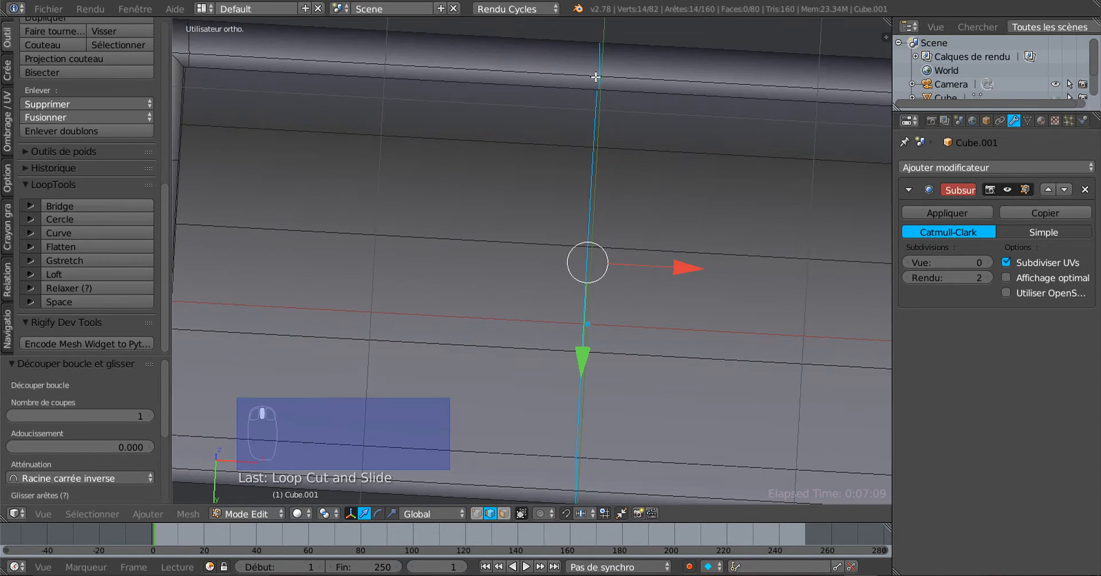
{"action": "middle_click_drag", "start_coordinate": [615, 151], "coordinate": [584, 195]}
{"action": "scroll", "coordinate": [608, 172], "scroll_direction": "down", "scroll_amount": 4}
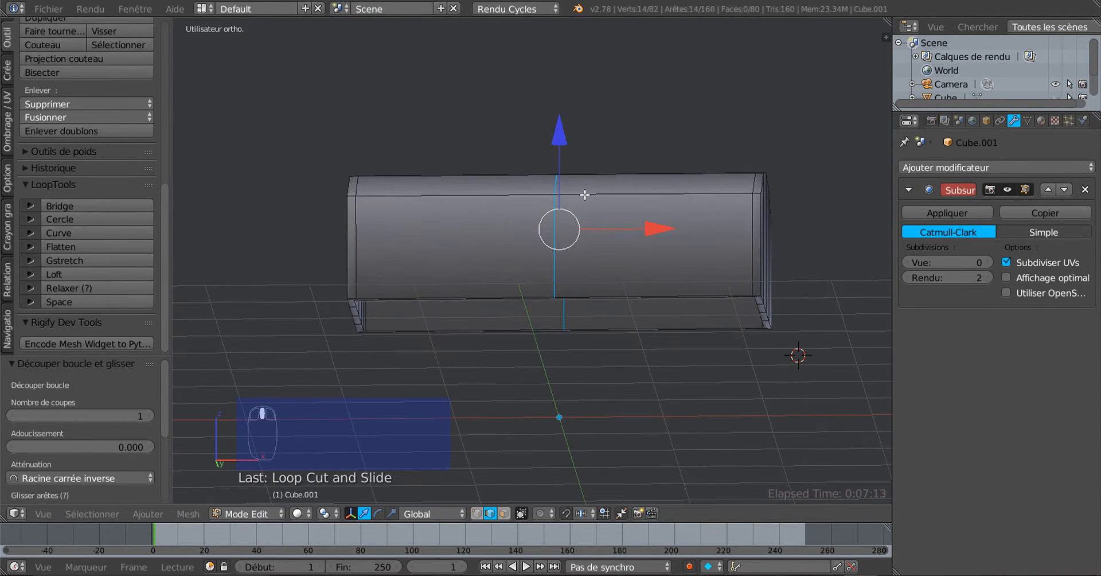
{"action": "middle_click_drag", "start_coordinate": [615, 253], "coordinate": [621, 270]}
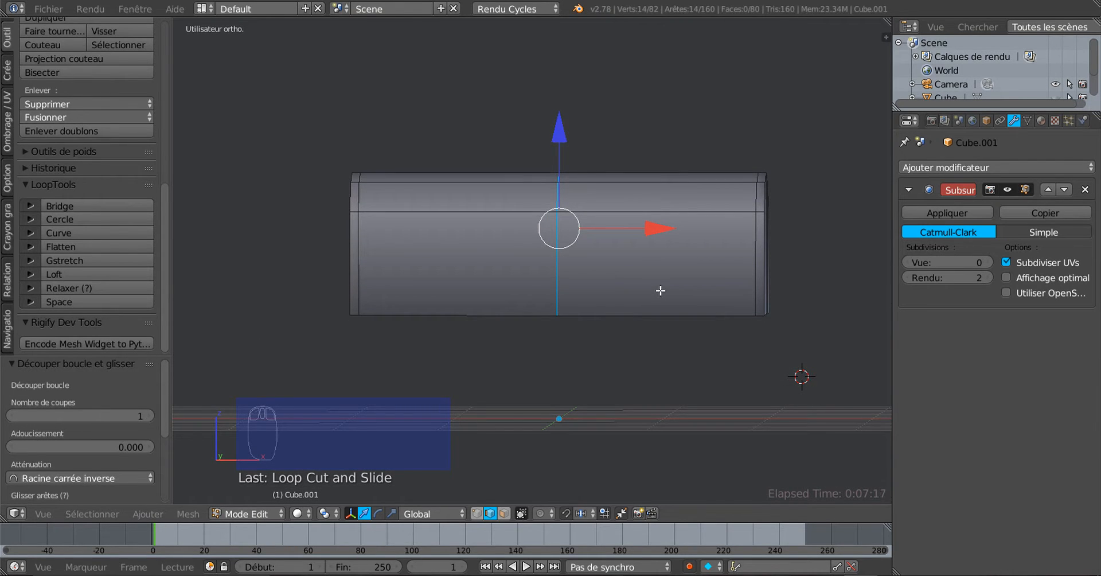
Step: Try edge-sliding the lid's middle loop toward the negative X end by a factor of about -0.63
{"action": "key", "text": "KP_1"}
{"action": "key", "text": "g"}
{"action": "key", "text": "g"}
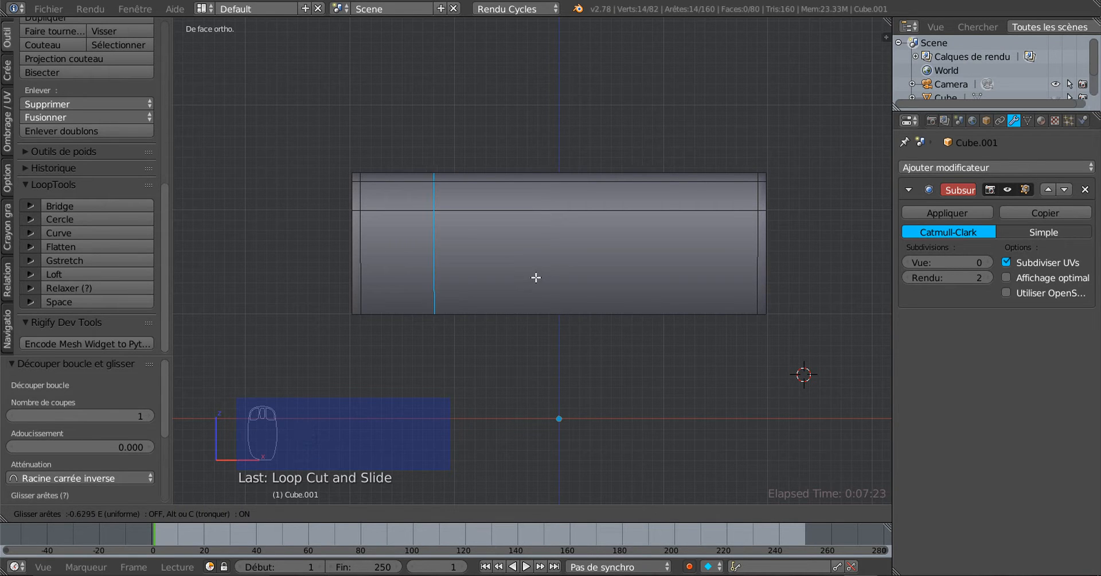
{"action": "left_click", "coordinate": [535, 279]}
{"action": "middle_click_drag", "start_coordinate": [534, 279], "coordinate": [413, 160]}
{"action": "scroll", "coordinate": [397, 132], "scroll_direction": "up", "scroll_amount": 4}
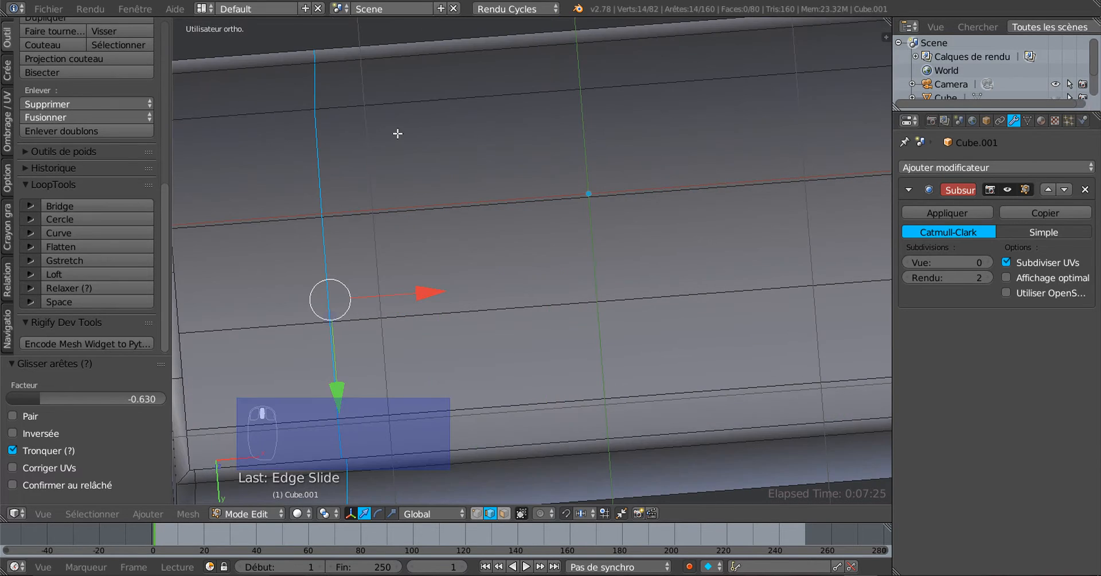
{"action": "scroll", "coordinate": [319, 121], "scroll_direction": "down", "scroll_amount": 3}
{"action": "middle_click_drag", "start_coordinate": [500, 147], "coordinate": [547, 338]}
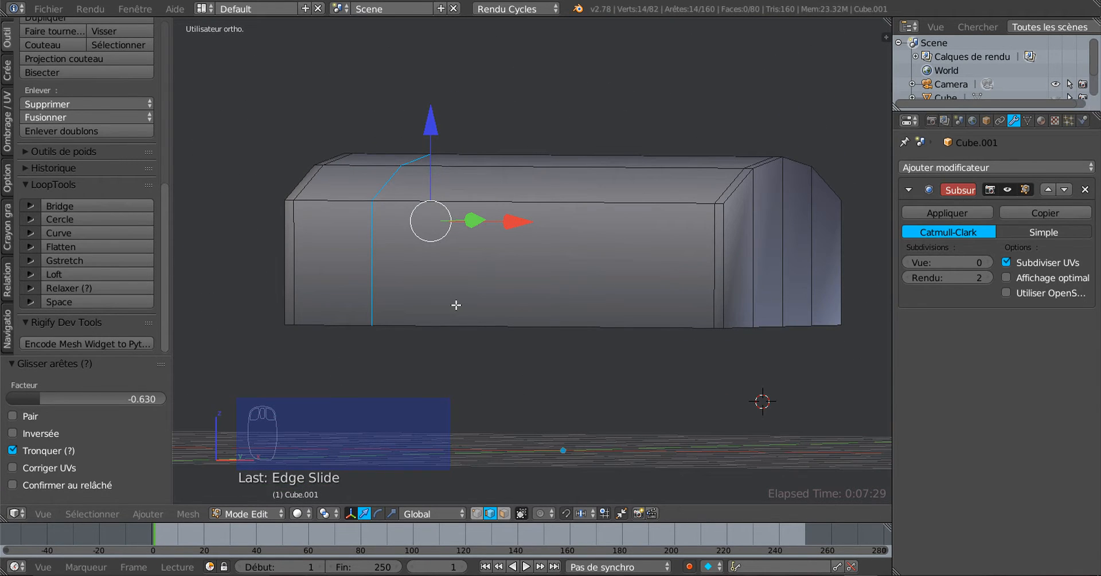
Step: Undo the edge slide and the loop cut across the middle of the lid
{"action": "key", "text": "ctrl+z"}
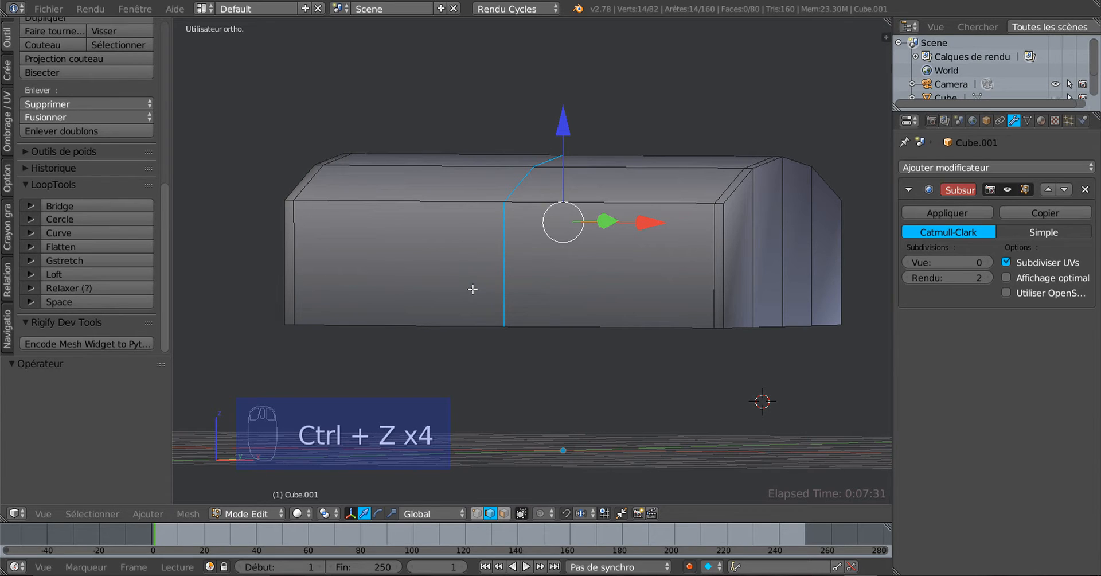
{"action": "key", "text": "ctrl+z"}
{"action": "key", "text": "ctrl+z"}
{"action": "key", "text": "ctrl+z"}
{"action": "key", "text": "ctrl+z"}
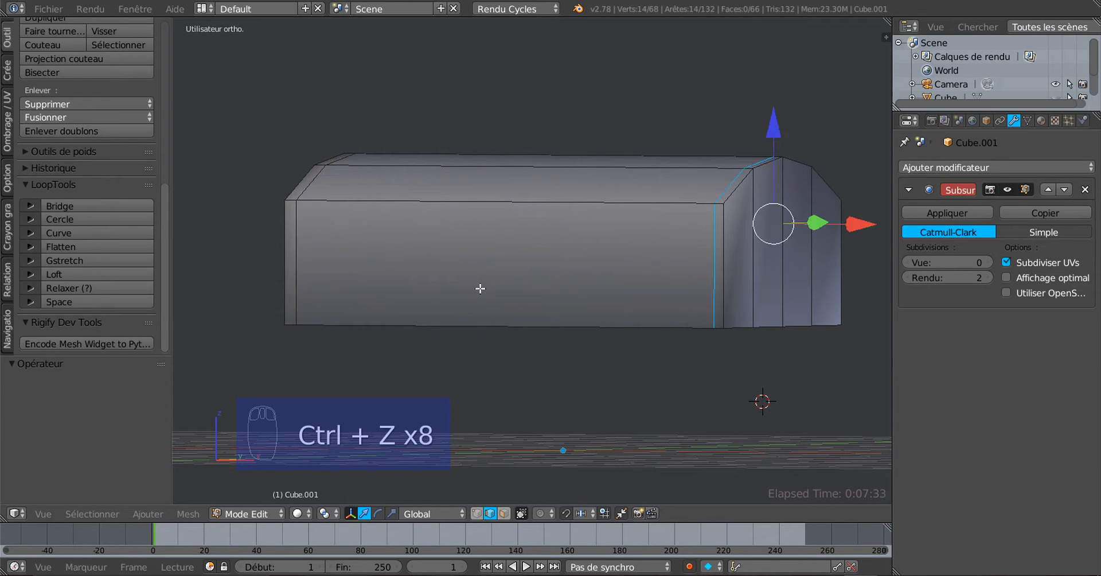
{"action": "key", "text": "ctrl+z"}
{"action": "key", "text": "ctrl+z"}
{"action": "middle_click_drag", "start_coordinate": [537, 274], "coordinate": [589, 205]}
{"action": "key", "text": "ctrl+z"}
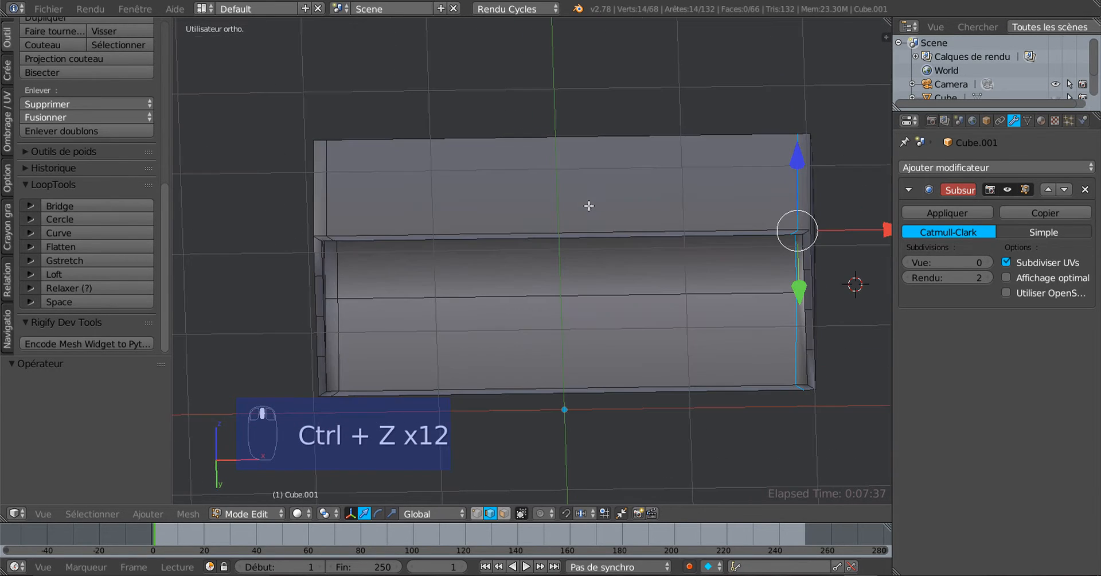
{"action": "scroll", "coordinate": [826, 186], "scroll_direction": "up", "scroll_amount": 3}
{"action": "scroll", "coordinate": [862, 217], "scroll_direction": "down", "scroll_amount": 3}
{"action": "middle_click_drag", "start_coordinate": [815, 230], "coordinate": [758, 196], "text": "shift"}
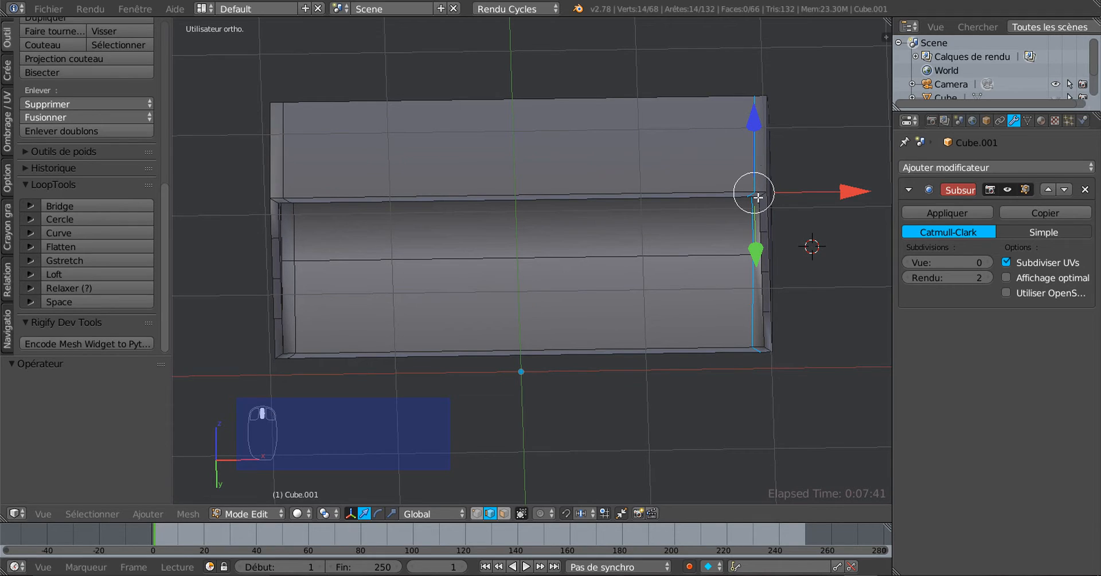
Step: Try a new loop cut across the lid's length, edge-slid about -0.618 toward the negative X end
{"action": "middle_click_drag", "start_coordinate": [472, 166], "coordinate": [503, 210]}
{"action": "key", "text": "ctrl+r"}
{"action": "left_click", "coordinate": [503, 189]}
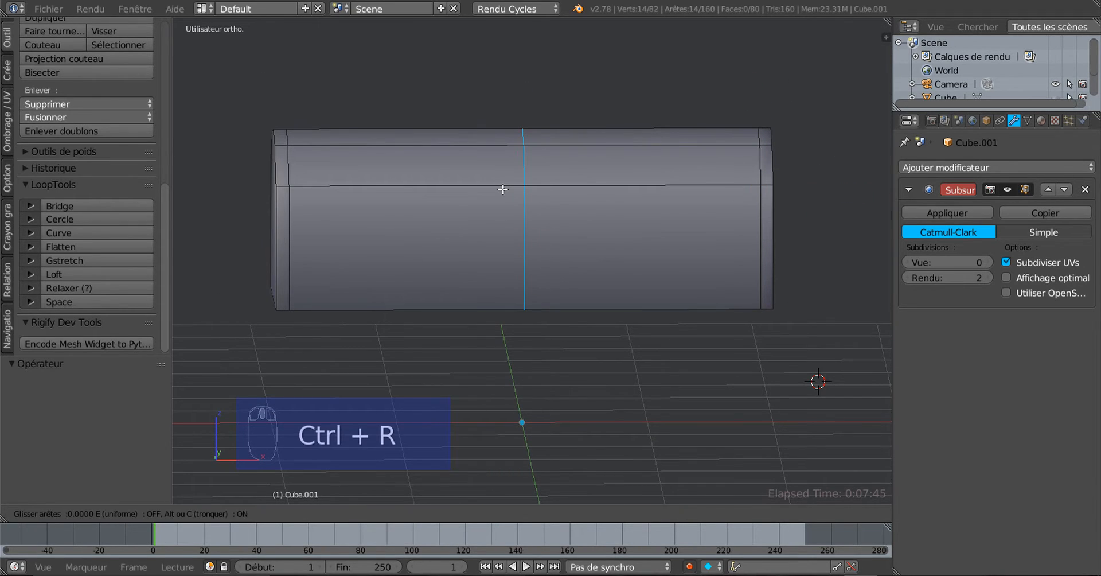
{"action": "left_click", "coordinate": [503, 190]}
{"action": "key", "text": "g"}
{"action": "key", "text": "g"}
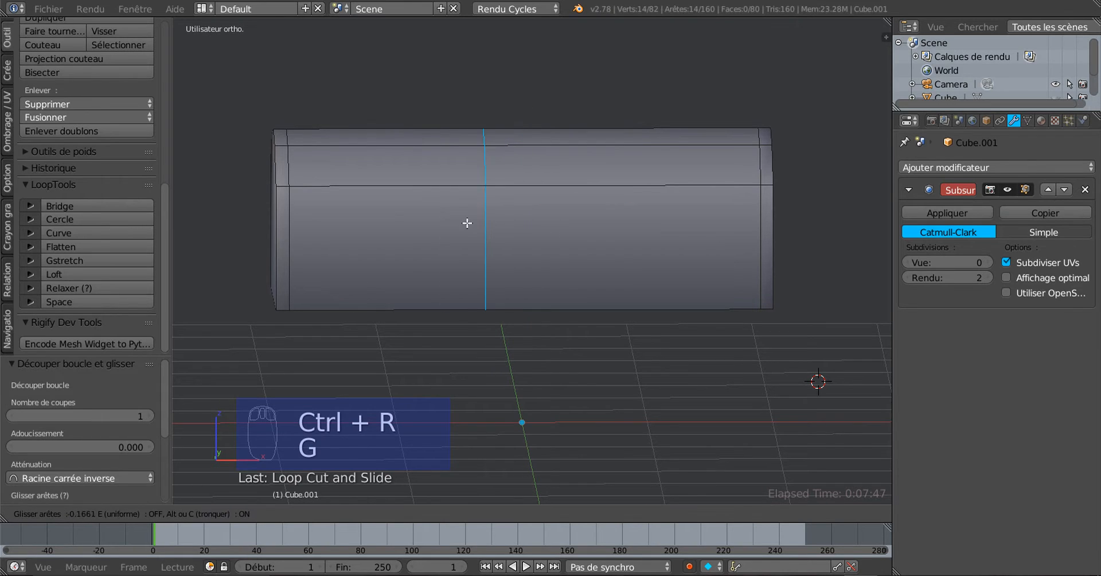
{"action": "left_click", "coordinate": [415, 226]}
{"action": "middle_click_drag", "start_coordinate": [415, 226], "coordinate": [470, 273]}
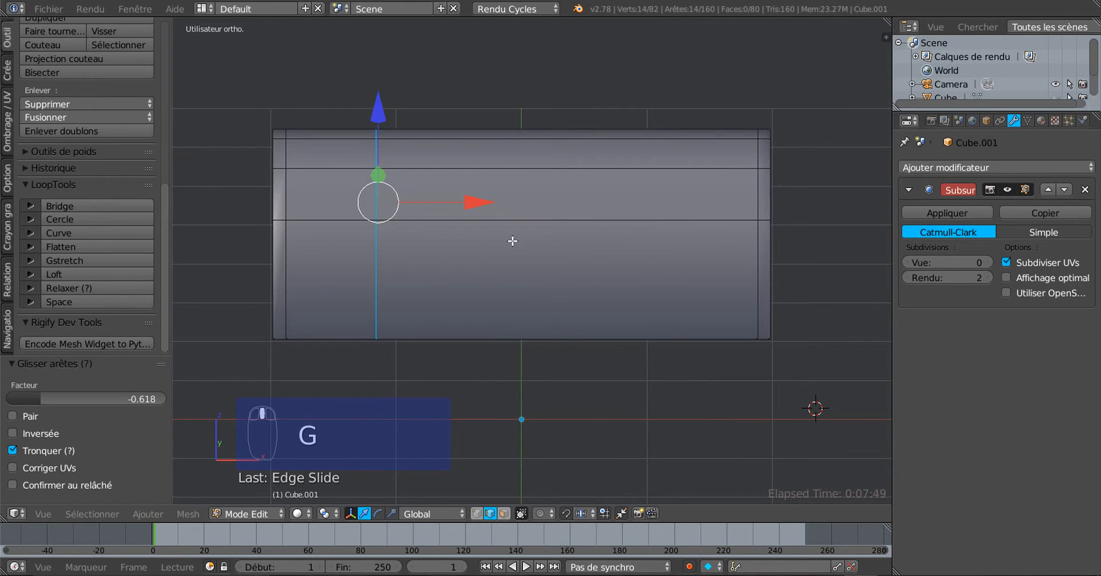
Step: Try adding a second loop cut close beside the one near the lid's negative X end
{"action": "key", "text": "ctrl+r"}
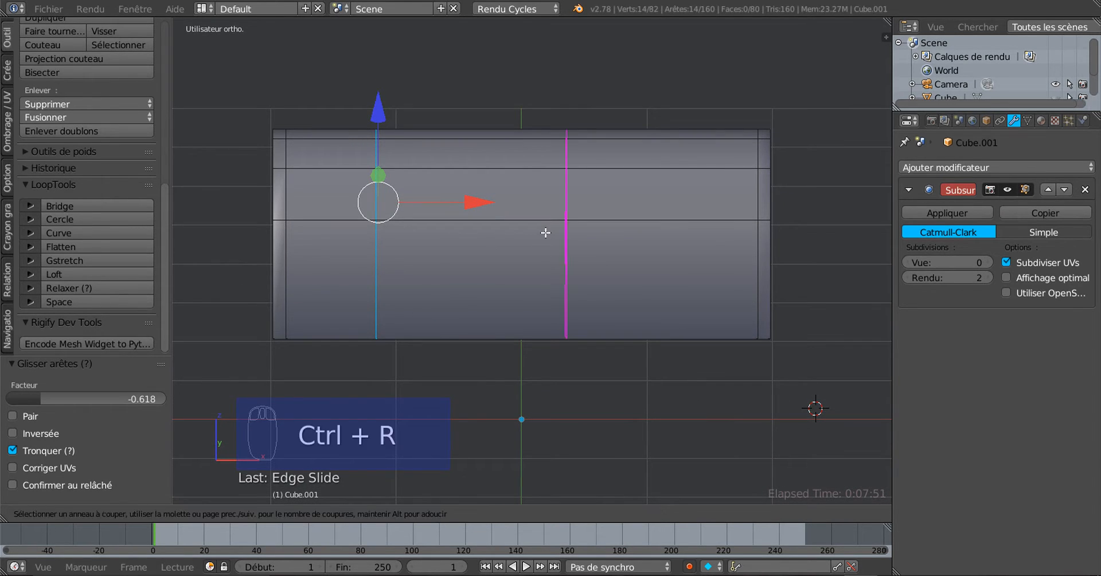
{"action": "left_click", "coordinate": [545, 233]}
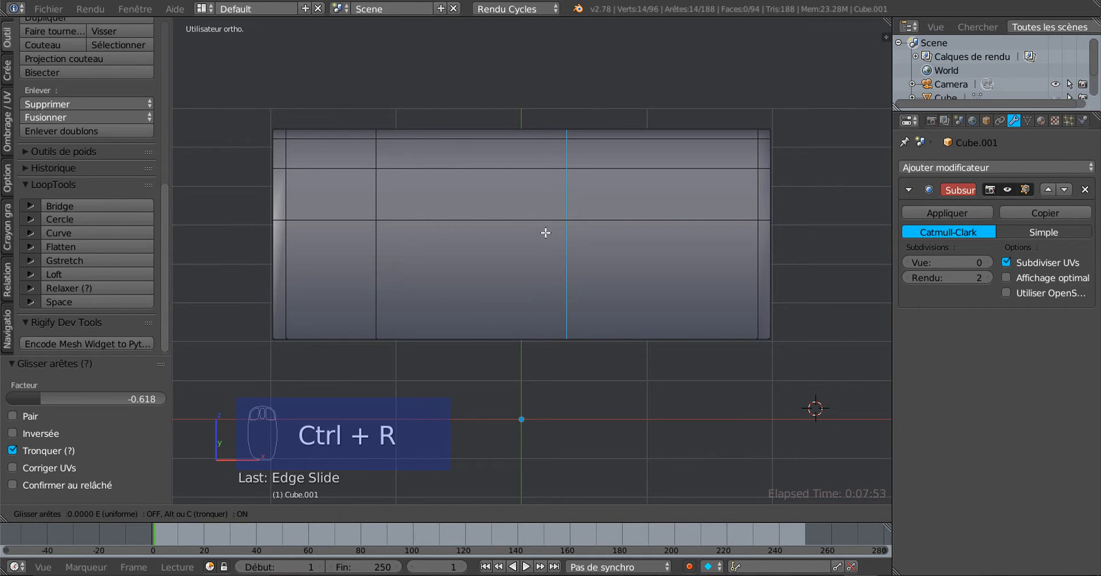
{"action": "left_click", "coordinate": [369, 262]}
{"action": "middle_click_drag", "start_coordinate": [369, 262], "coordinate": [418, 127]}
{"action": "scroll", "coordinate": [427, 140], "scroll_direction": "up", "scroll_amount": 5}
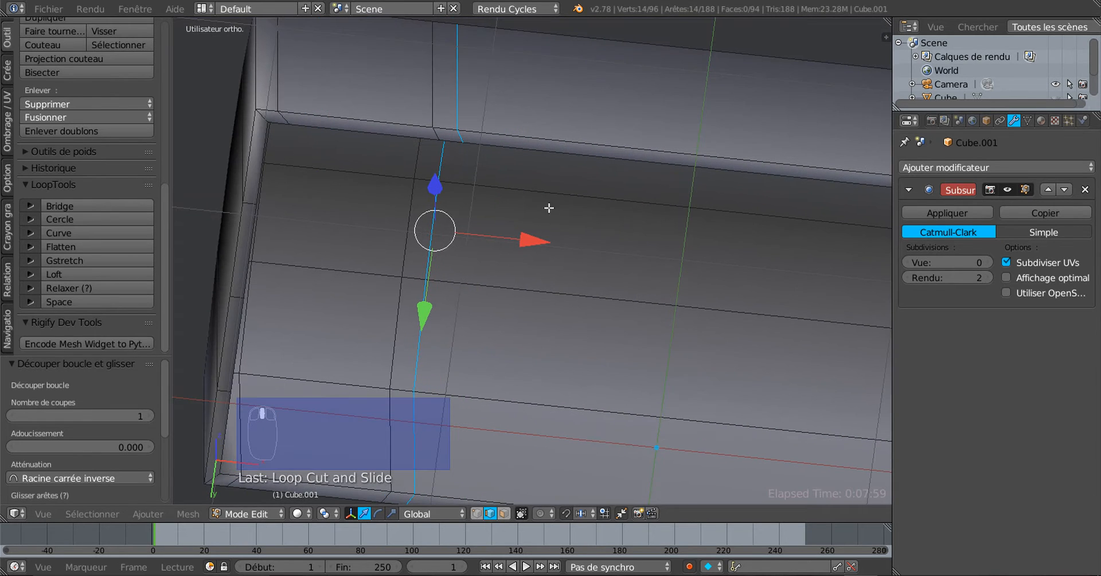
Step: Set the modifier's view subdivisions to 2 and check the two close loops from inside and outside the lid
{"action": "left_click", "coordinate": [987, 262]}
{"action": "left_click", "coordinate": [988, 262]}
{"action": "middle_click_drag", "start_coordinate": [657, 198], "coordinate": [462, 129]}
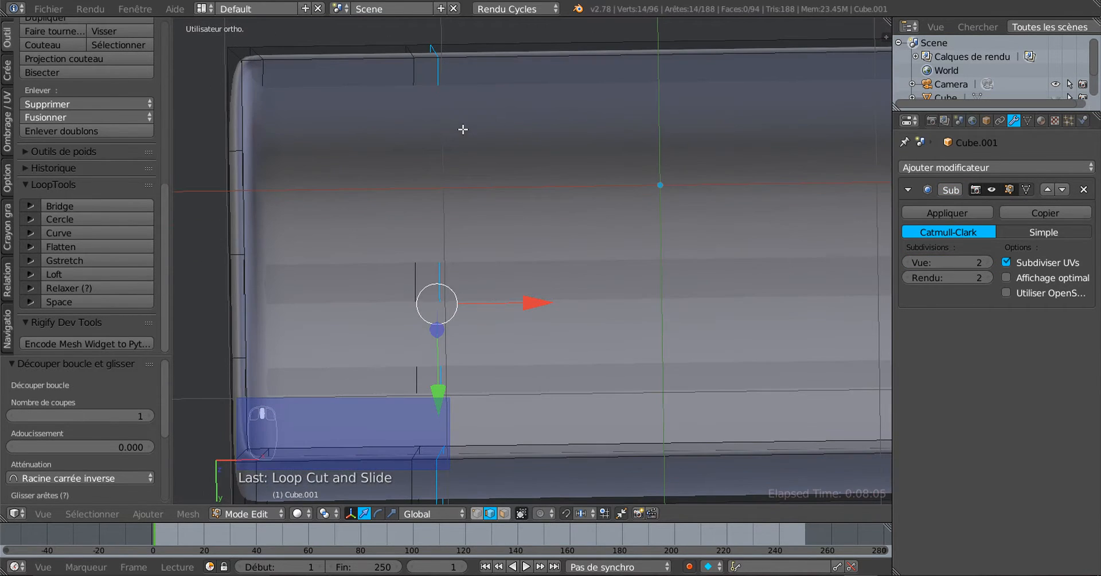
{"action": "middle_click_drag", "start_coordinate": [434, 50], "coordinate": [487, 181], "text": "shift"}
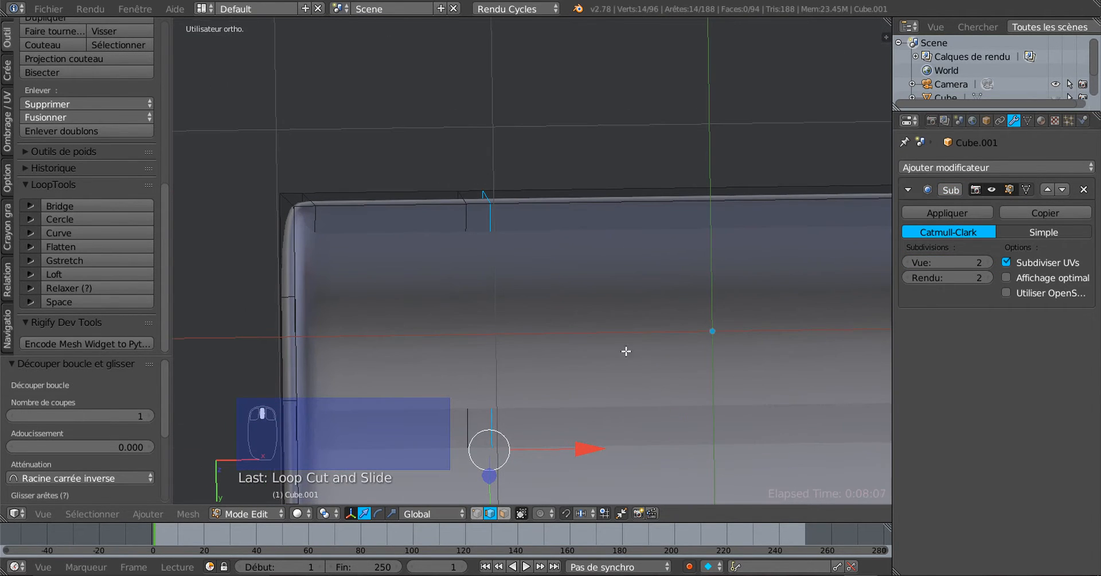
{"action": "middle_click_drag", "start_coordinate": [625, 351], "coordinate": [634, 396]}
{"action": "middle_click_drag", "start_coordinate": [607, 195], "coordinate": [617, 288]}
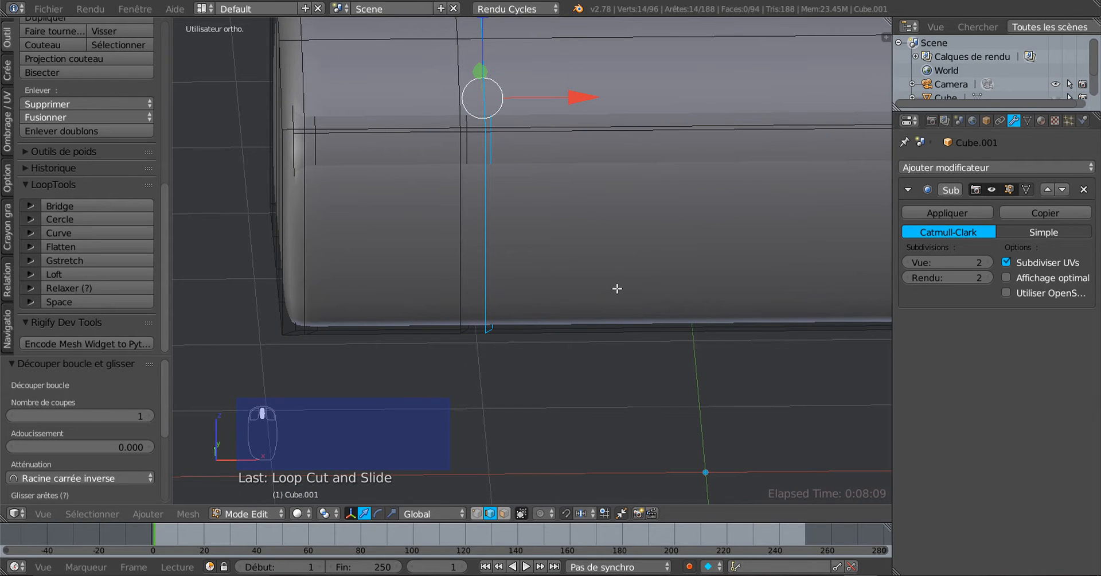
Step: Undo both loop cuts near the lid's negative X end
{"action": "key", "text": "ctrl+z"}
{"action": "key", "text": "ctrl+z"}
{"action": "key", "text": "ctrl+z"}
{"action": "key", "text": "ctrl+z"}
{"action": "key", "text": "ctrl+z"}
{"action": "key", "text": "ctrl+z"}
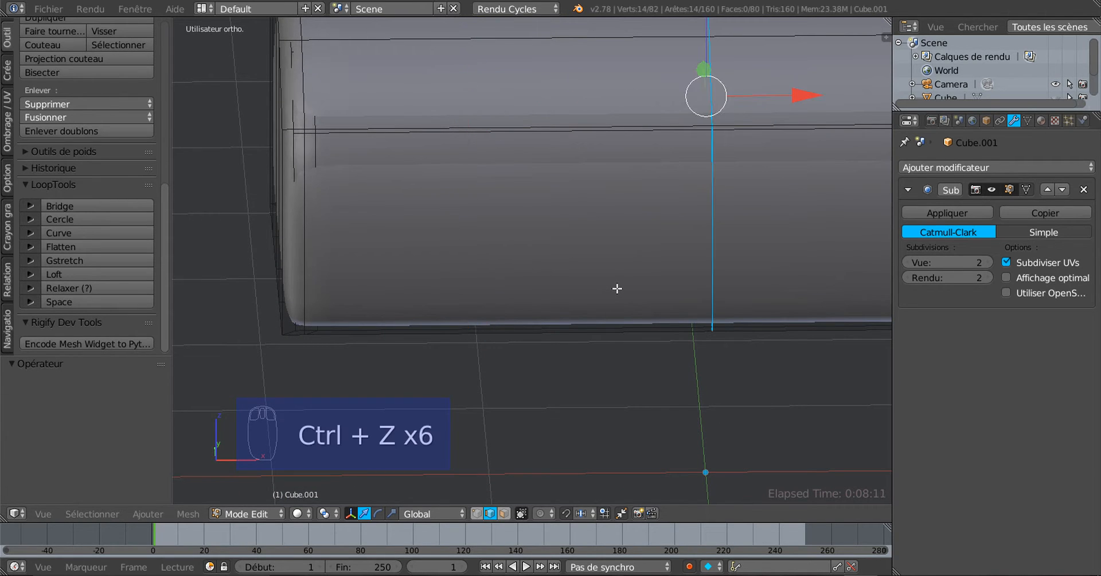
{"action": "key", "text": "ctrl+z"}
{"action": "scroll", "coordinate": [617, 288], "scroll_direction": "down", "scroll_amount": 3}
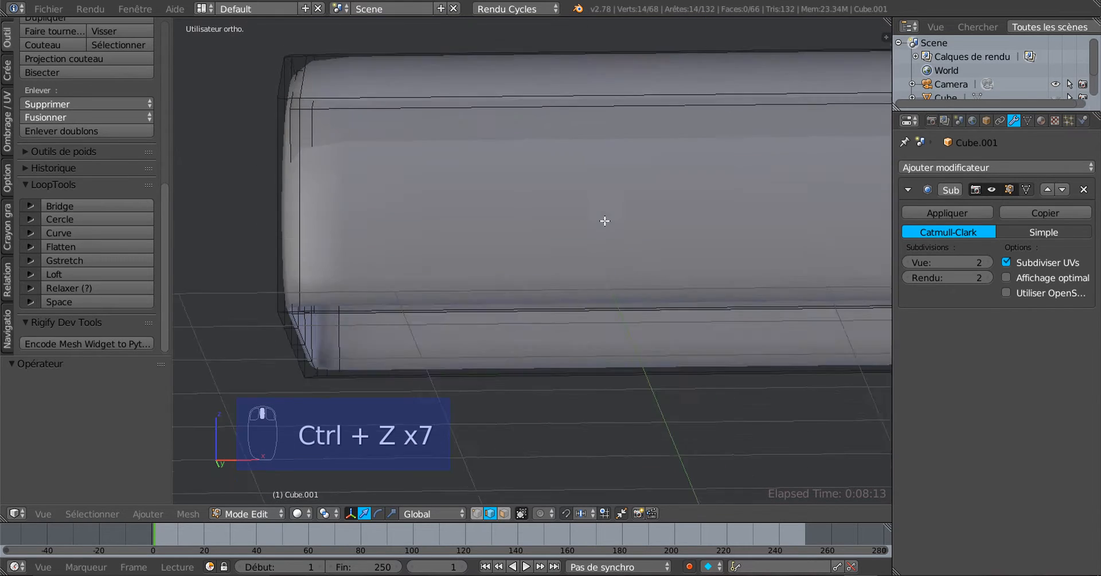
{"action": "middle_click_drag", "start_coordinate": [492, 229], "coordinate": [399, 240]}
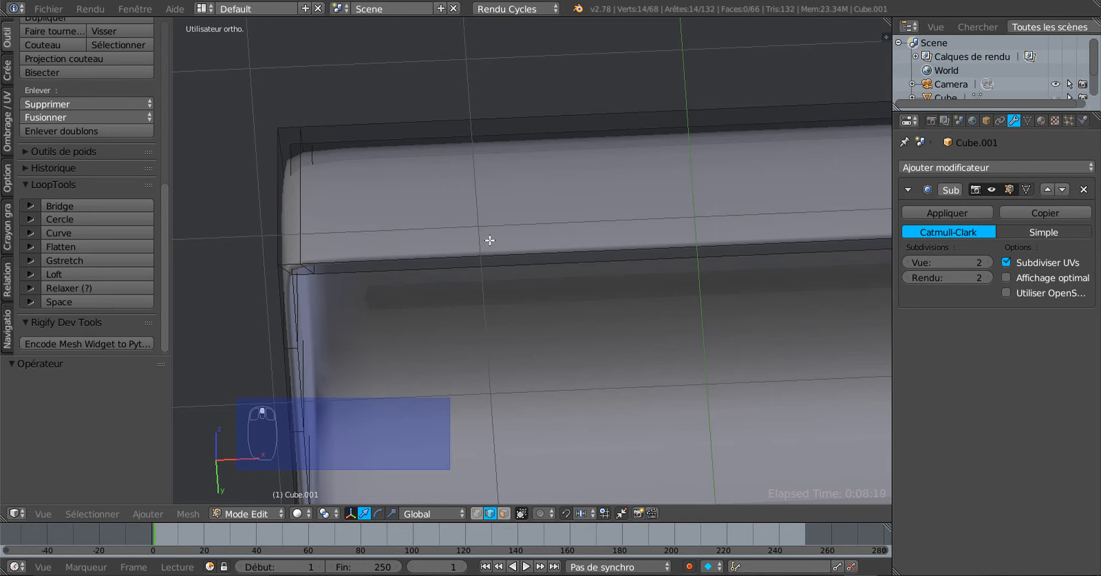
Step: Add a loop cut across the lid, slide it toward the negative X end, and flatten it with LoopTools
{"action": "middle_click_drag", "start_coordinate": [553, 164], "coordinate": [628, 169]}
{"action": "key", "text": "ctrl+r"}
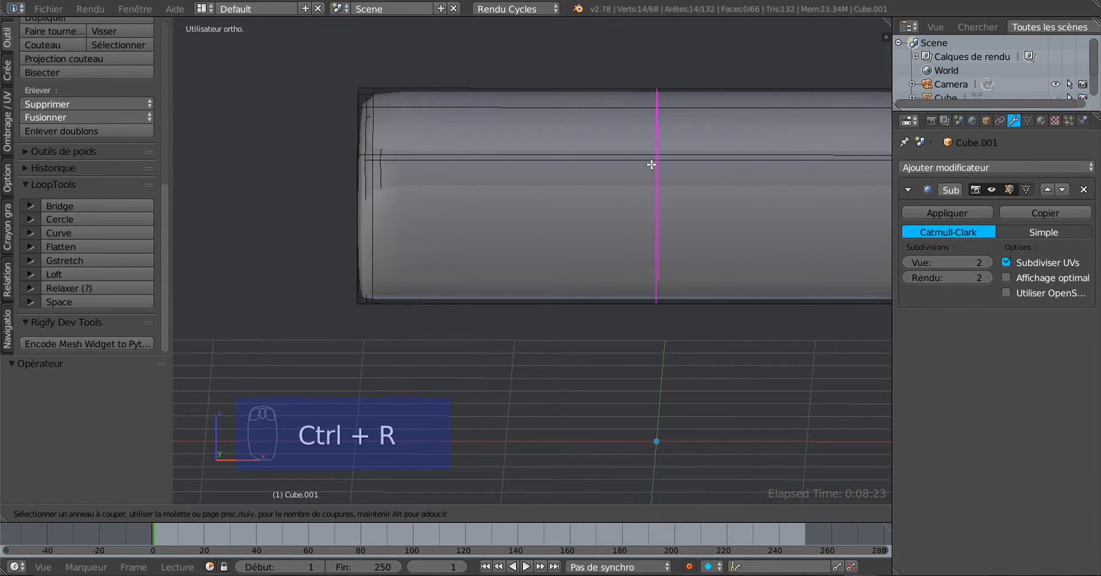
{"action": "left_click_drag", "start_coordinate": [652, 164], "coordinate": [452, 184]}
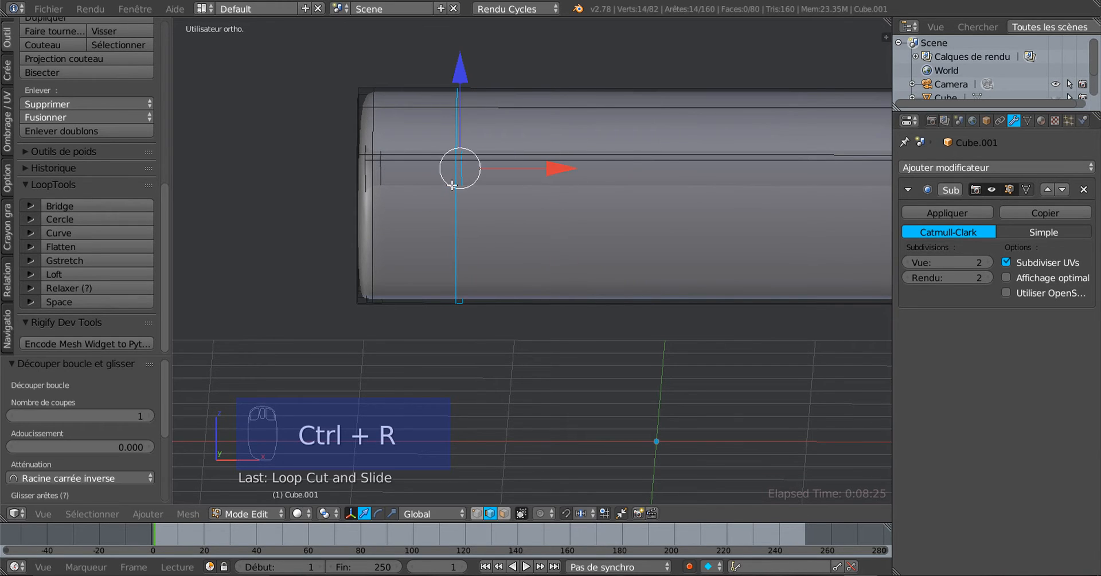
{"action": "middle_click_drag", "start_coordinate": [518, 220], "coordinate": [520, 265]}
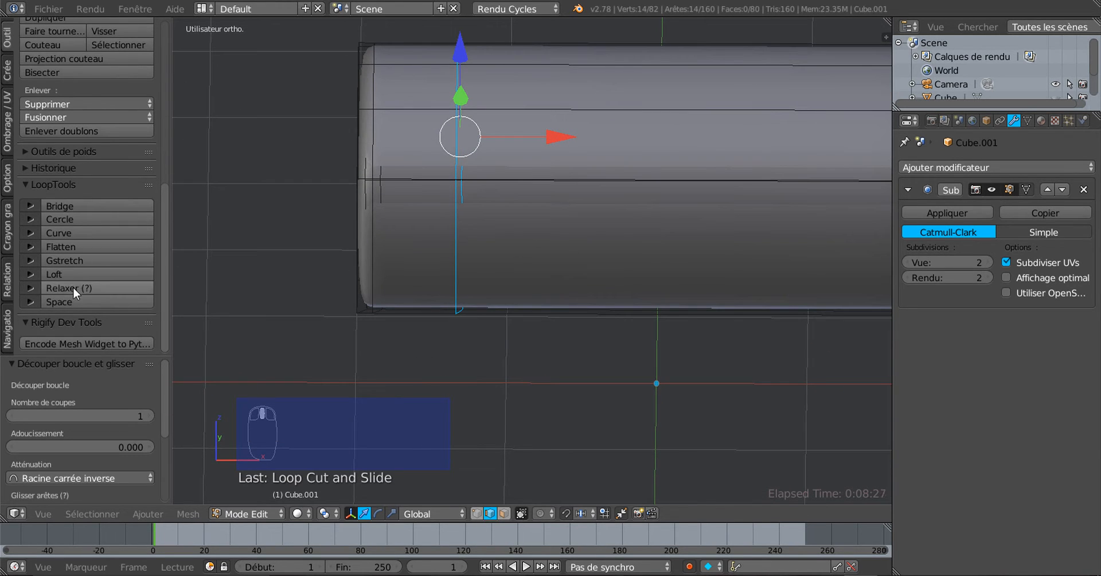
{"action": "left_click", "coordinate": [75, 245]}
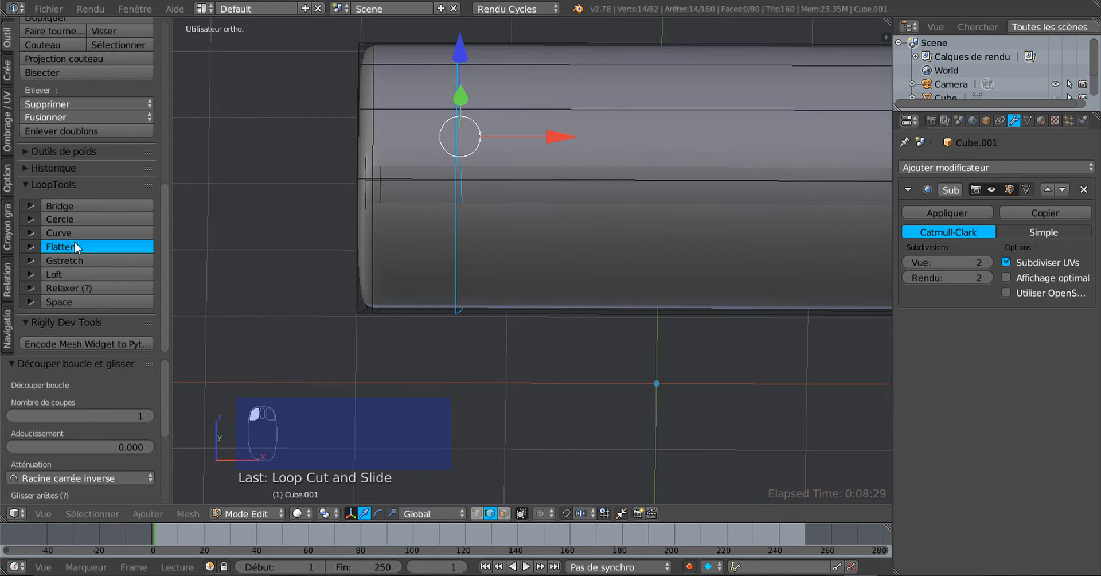
Step: Add a second loop cut and slide it close beside the flattened loop to form a narrow band
{"action": "key", "text": "ctrl+r"}
{"action": "left_click", "coordinate": [664, 175]}
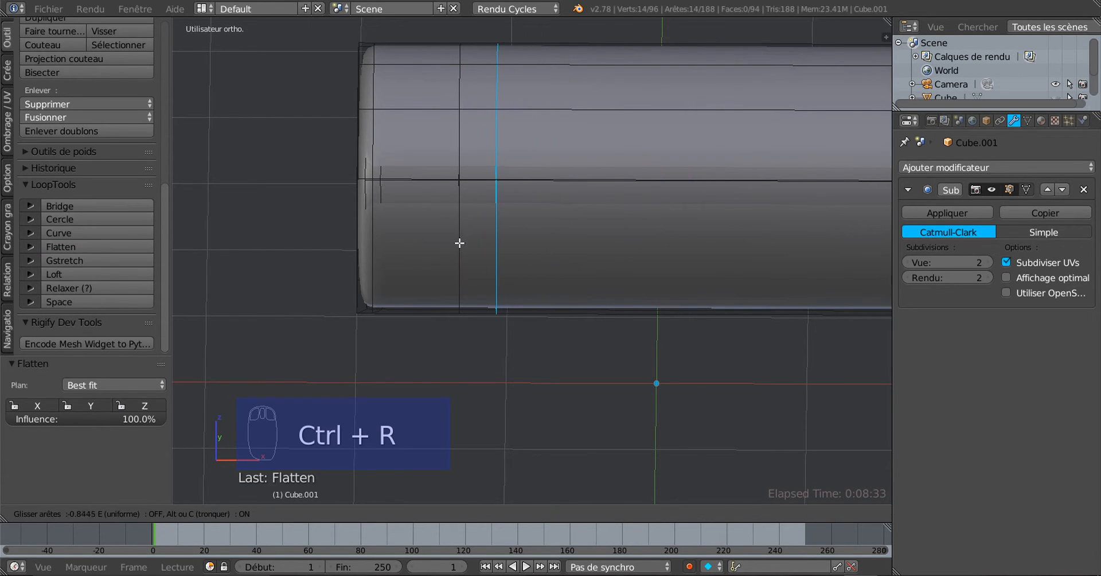
{"action": "left_click", "coordinate": [440, 274]}
{"action": "middle_click_drag", "start_coordinate": [543, 277], "coordinate": [444, 337]}
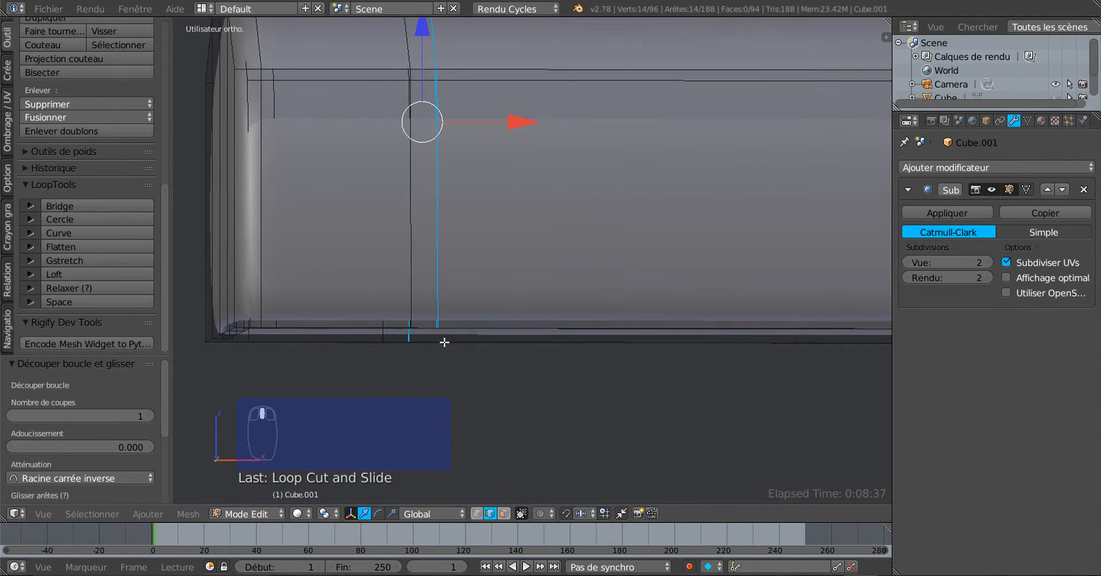
Step: Switch to face selection and select the whole ring of faces between the two close loops
{"action": "left_click", "coordinate": [504, 513]}
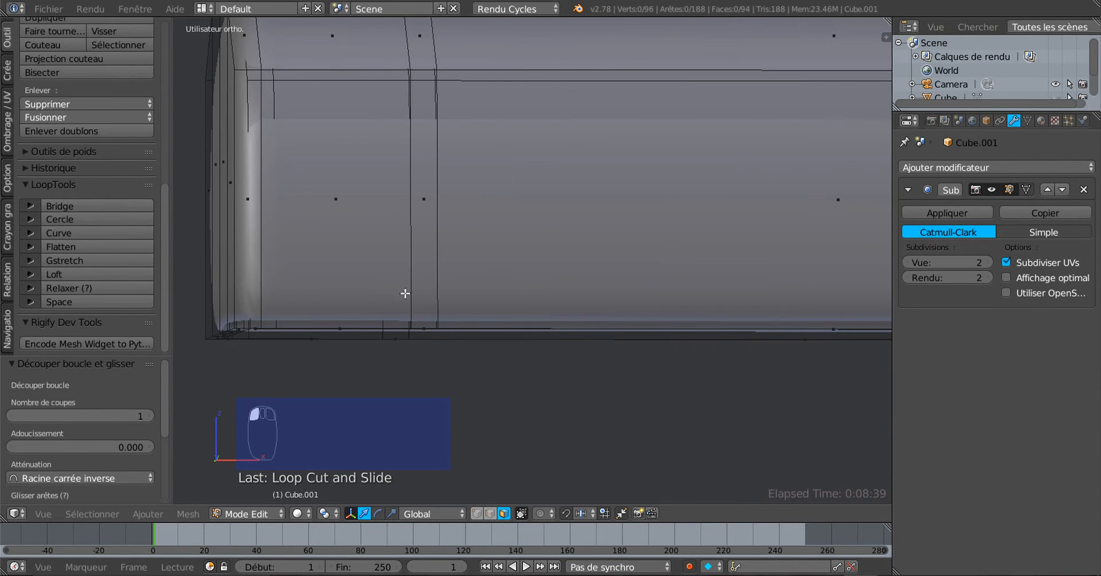
{"action": "middle_click_drag", "start_coordinate": [438, 253], "coordinate": [432, 188]}
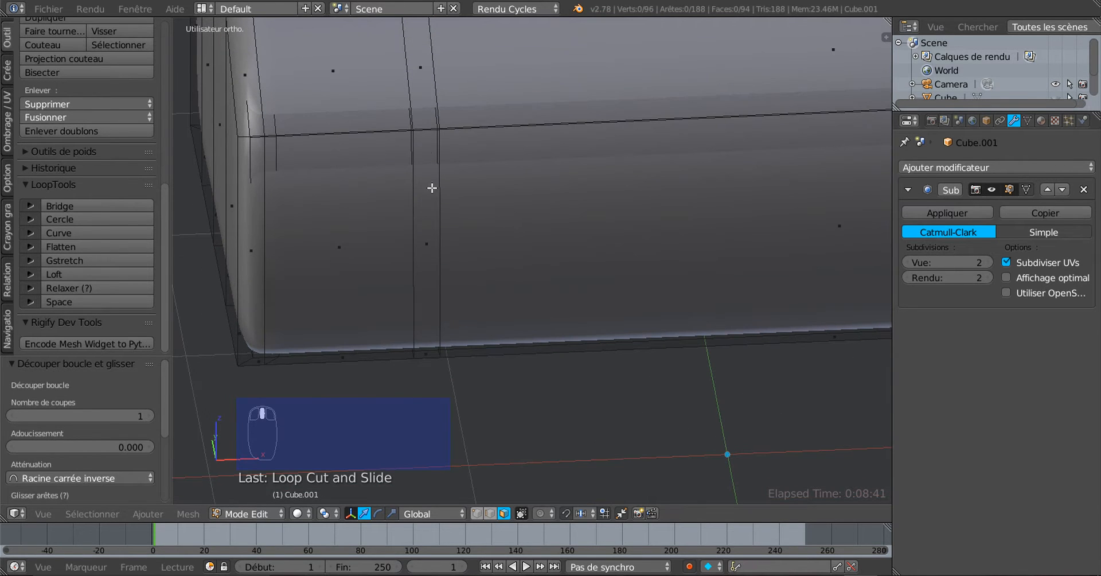
{"action": "right_click", "coordinate": [425, 123], "text": "alt"}
{"action": "scroll", "coordinate": [433, 184], "scroll_direction": "down", "scroll_amount": 4}
{"action": "middle_click_drag", "start_coordinate": [549, 240], "coordinate": [612, 60]}
{"action": "scroll", "coordinate": [526, 235], "scroll_direction": "up", "scroll_amount": 2}
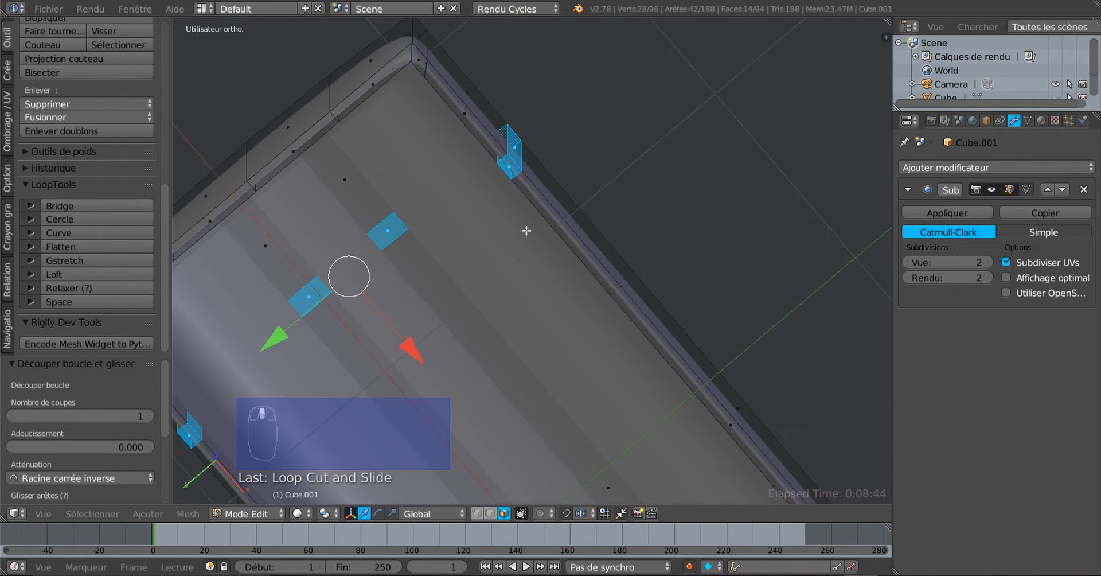
Step: Set the modifier's view subdivisions to 0 and deselect the band's rim and inner faces on one side of the lid
{"action": "right_click", "coordinate": [512, 167], "text": "shift"}
{"action": "middle_click_drag", "start_coordinate": [543, 225], "coordinate": [599, 267]}
{"action": "right_click", "coordinate": [589, 197], "text": "shift"}
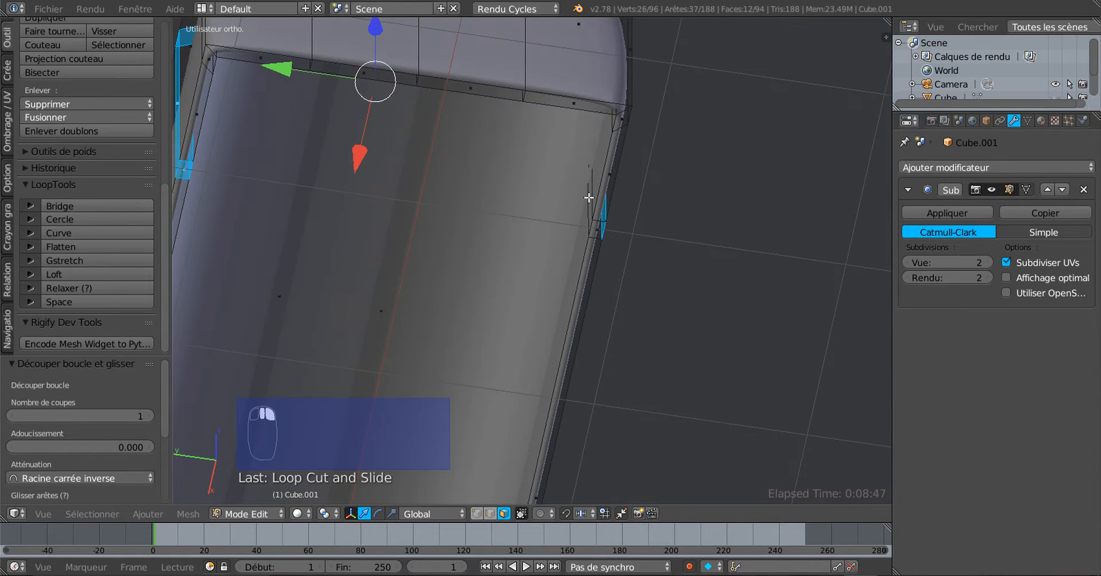
{"action": "left_click", "coordinate": [907, 262]}
{"action": "left_click", "coordinate": [907, 262]}
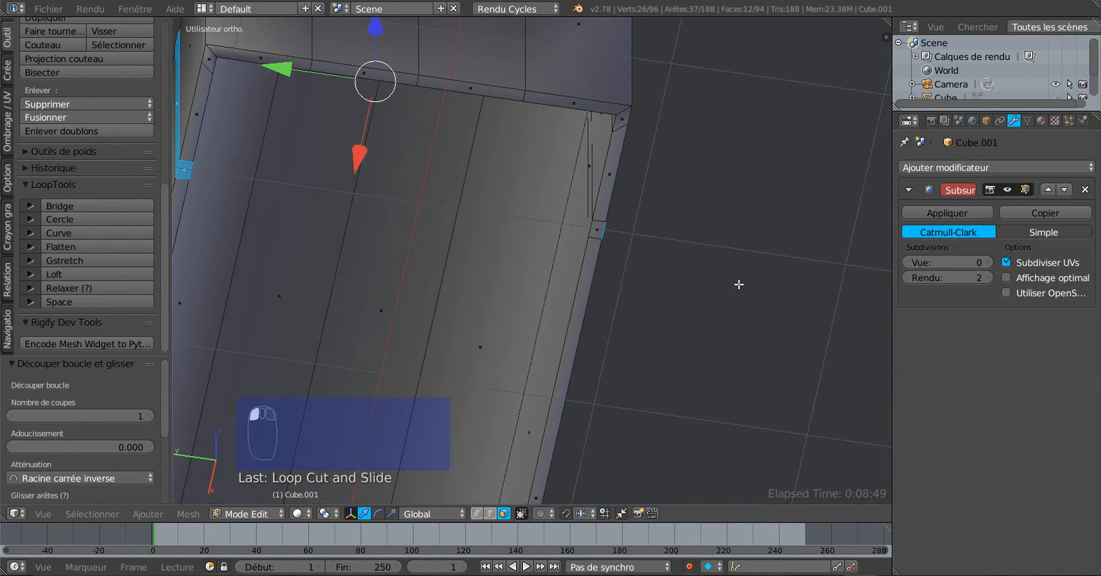
{"action": "right_click", "coordinate": [559, 112], "text": "shift"}
{"action": "right_click", "coordinate": [475, 84], "text": "shift"}
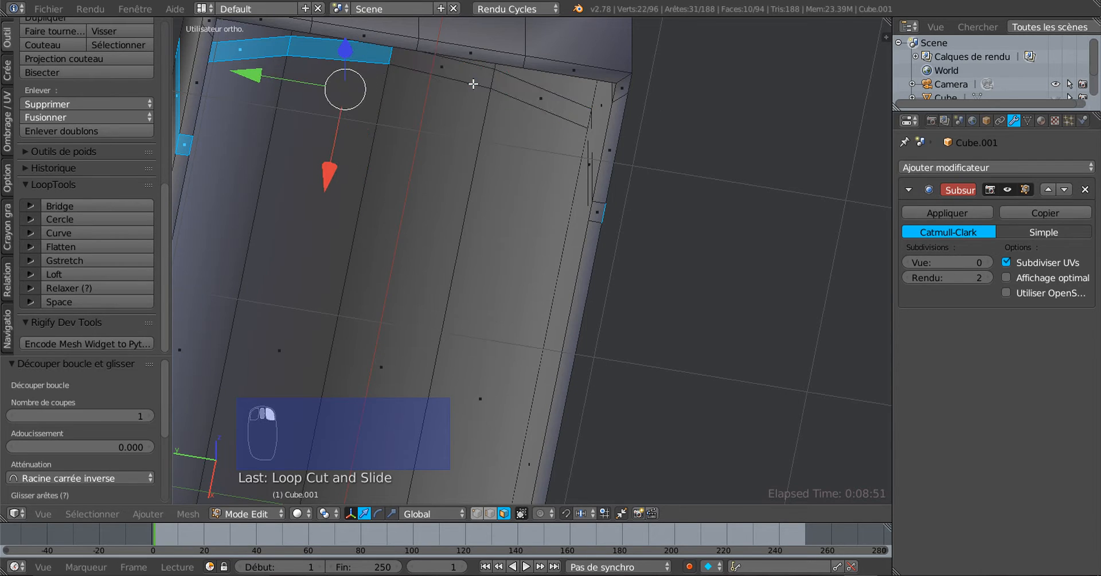
Step: Deselect the band's remaining inner faces and opposite rim face, leaving only its six outer faces selected
{"action": "middle_click_drag", "start_coordinate": [471, 119], "coordinate": [673, 307]}
{"action": "right_click", "coordinate": [468, 235], "text": "shift"}
{"action": "right_click", "coordinate": [444, 235], "text": "shift"}
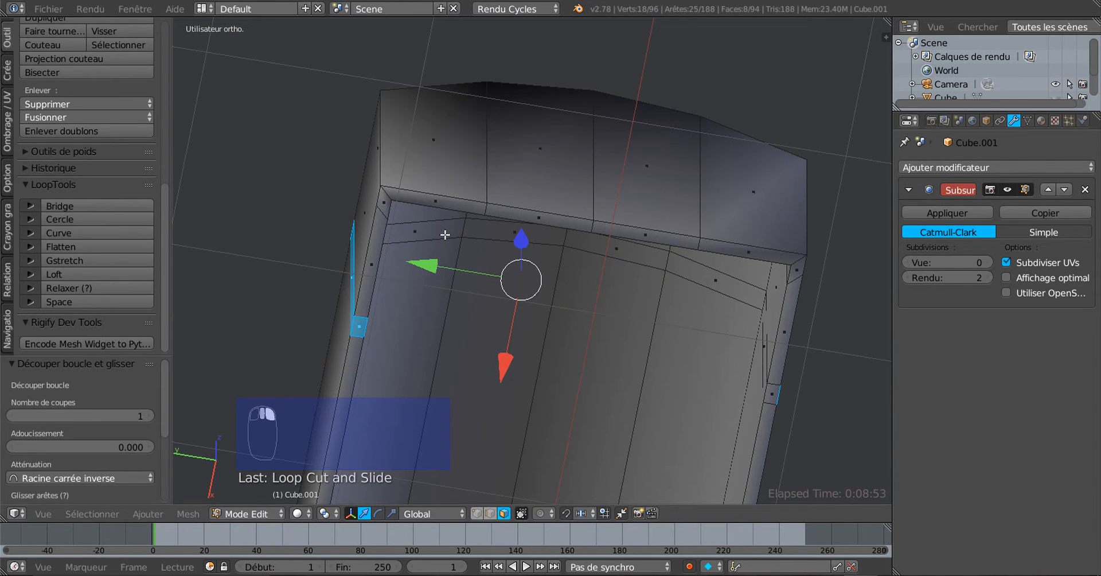
{"action": "middle_click_drag", "start_coordinate": [488, 308], "coordinate": [390, 368]}
{"action": "right_click", "coordinate": [453, 390], "text": "shift"}
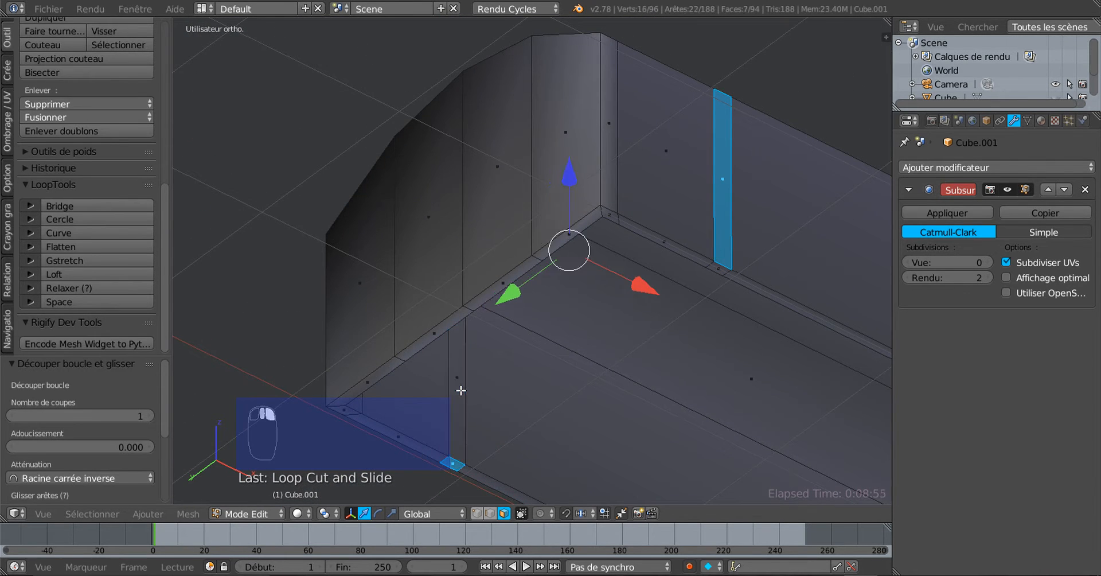
{"action": "middle_click_drag", "start_coordinate": [459, 388], "coordinate": [469, 356]}
{"action": "right_click", "coordinate": [363, 286], "text": "shift"}
{"action": "middle_click_drag", "start_coordinate": [364, 286], "coordinate": [692, 361]}
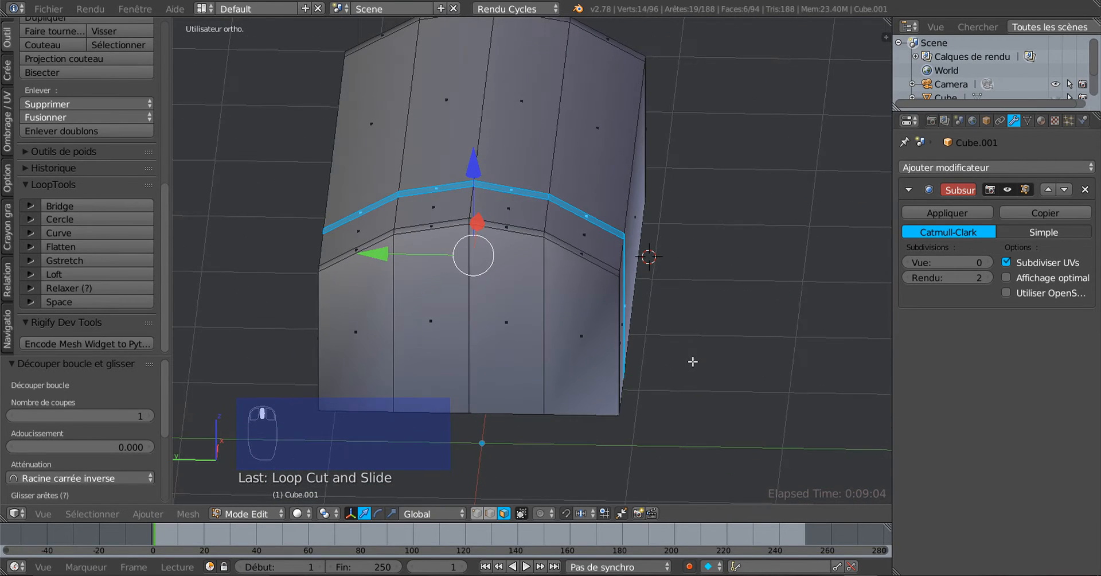
Step: Extrude the band's outer faces with an offset of about -0.005 along Z
{"action": "key", "text": "e"}
{"action": "left_click", "coordinate": [661, 389]}
{"action": "middle_click_drag", "start_coordinate": [629, 375], "coordinate": [651, 427], "text": "shift"}
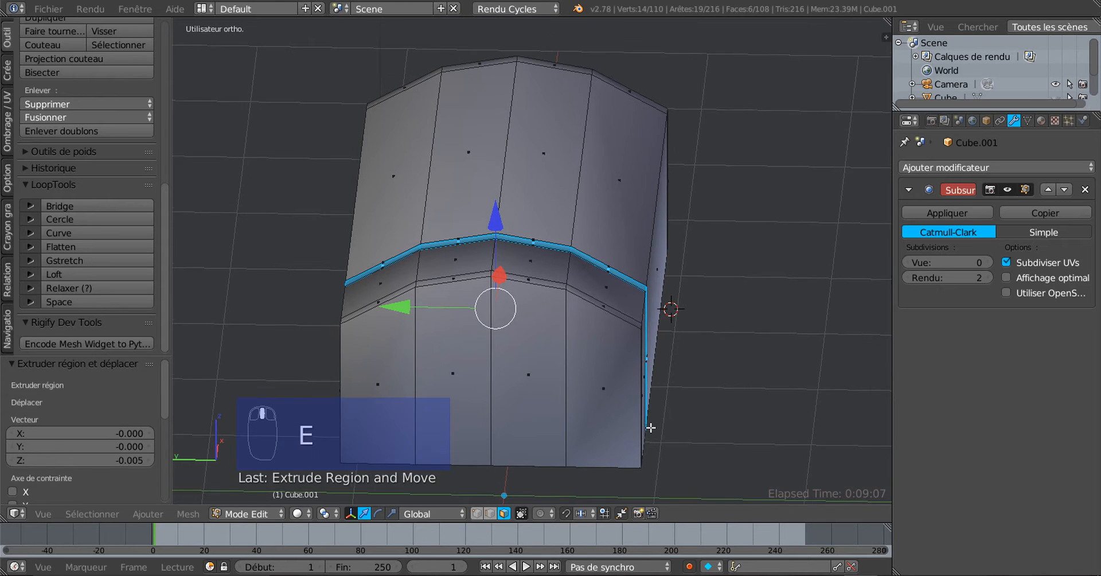
Step: Move the band's six extruded outer faces up by about 0.037 along Z
{"action": "middle_click_drag", "start_coordinate": [570, 341], "coordinate": [577, 321]}
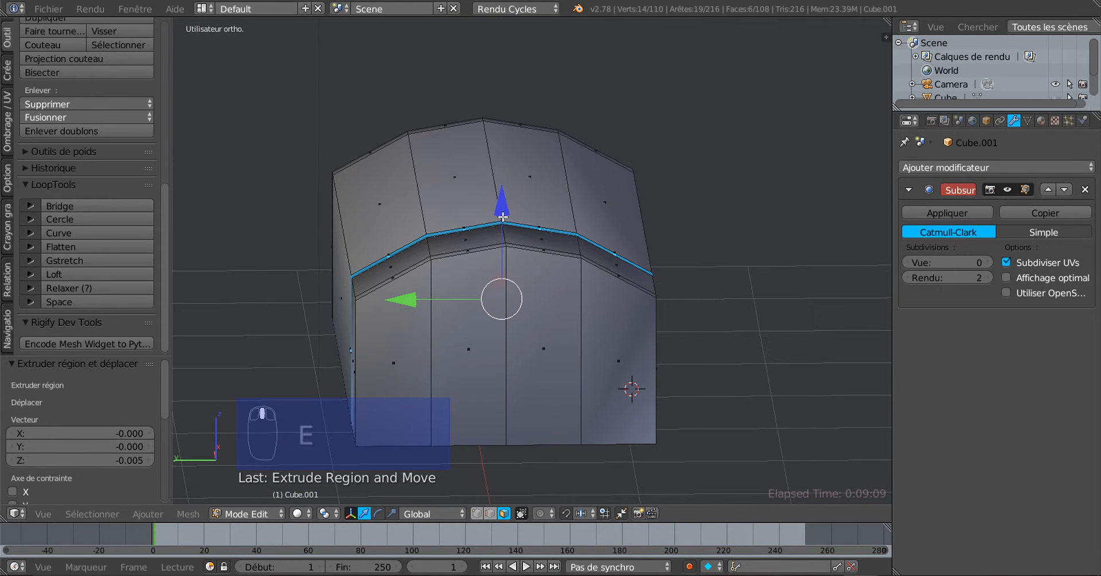
{"action": "left_click_drag", "start_coordinate": [504, 217], "coordinate": [502, 210]}
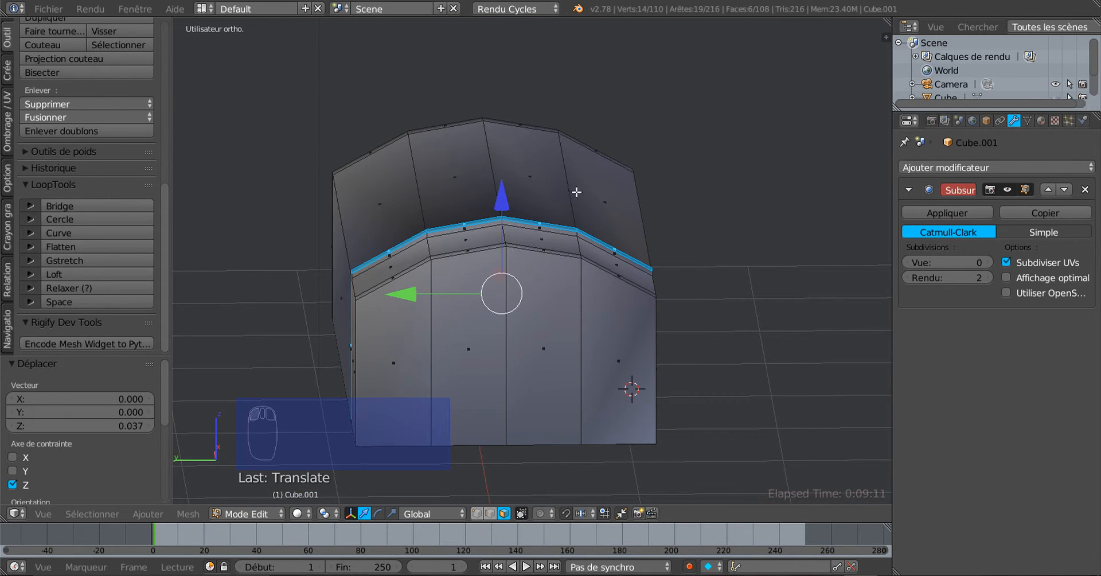
{"action": "middle_click_drag", "start_coordinate": [668, 340], "coordinate": [618, 337]}
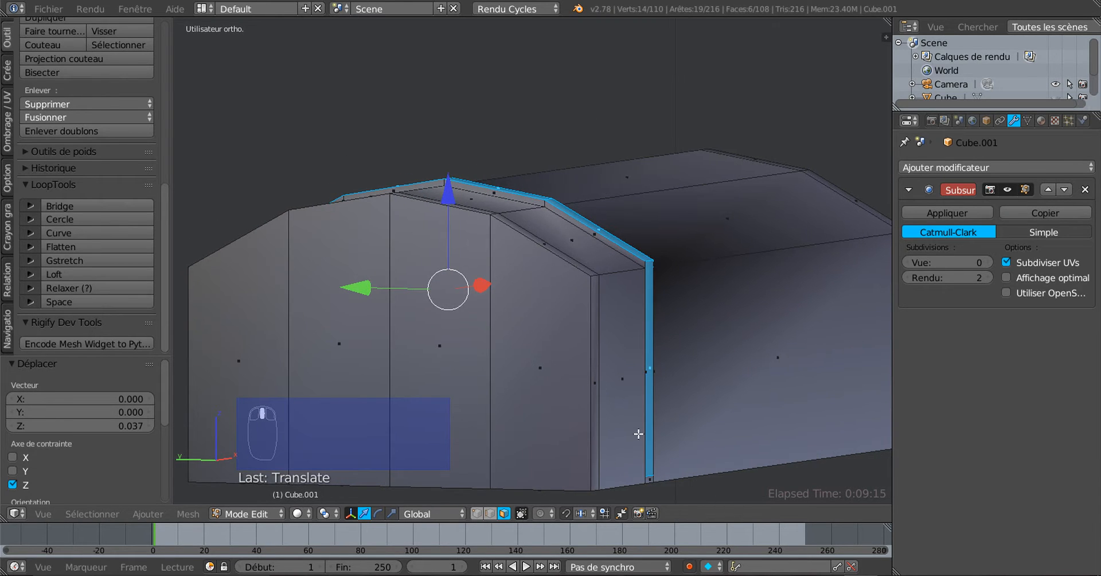
{"action": "middle_click_drag", "start_coordinate": [639, 431], "coordinate": [629, 300]}
{"action": "scroll", "coordinate": [629, 360], "scroll_direction": "up", "scroll_amount": 2}
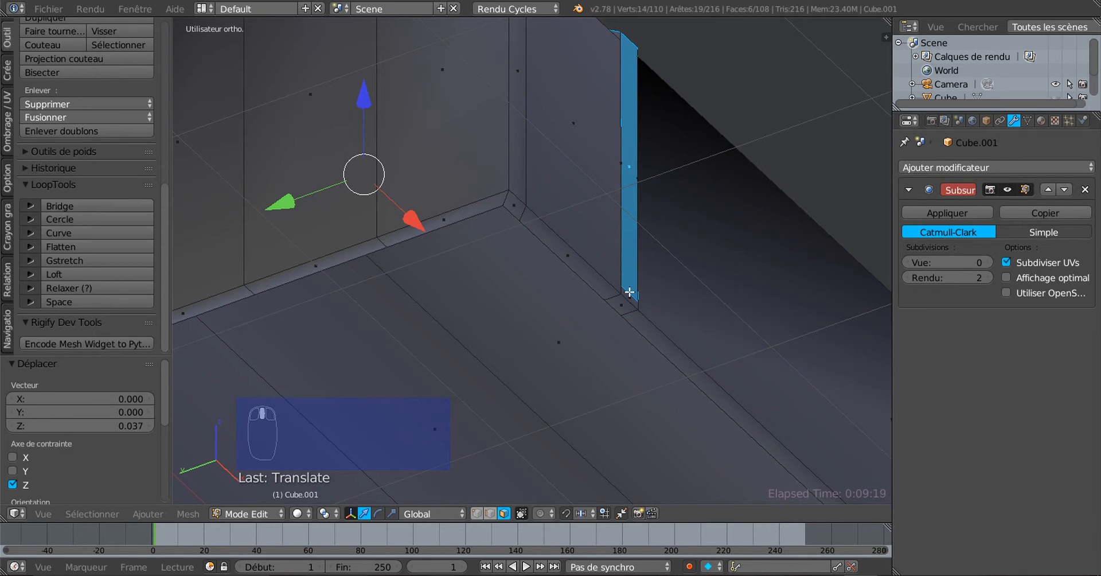
{"action": "middle_click_drag", "start_coordinate": [618, 417], "coordinate": [649, 406]}
{"action": "middle_click_drag", "start_coordinate": [649, 325], "coordinate": [480, 467]}
{"action": "left_click", "coordinate": [392, 512]}
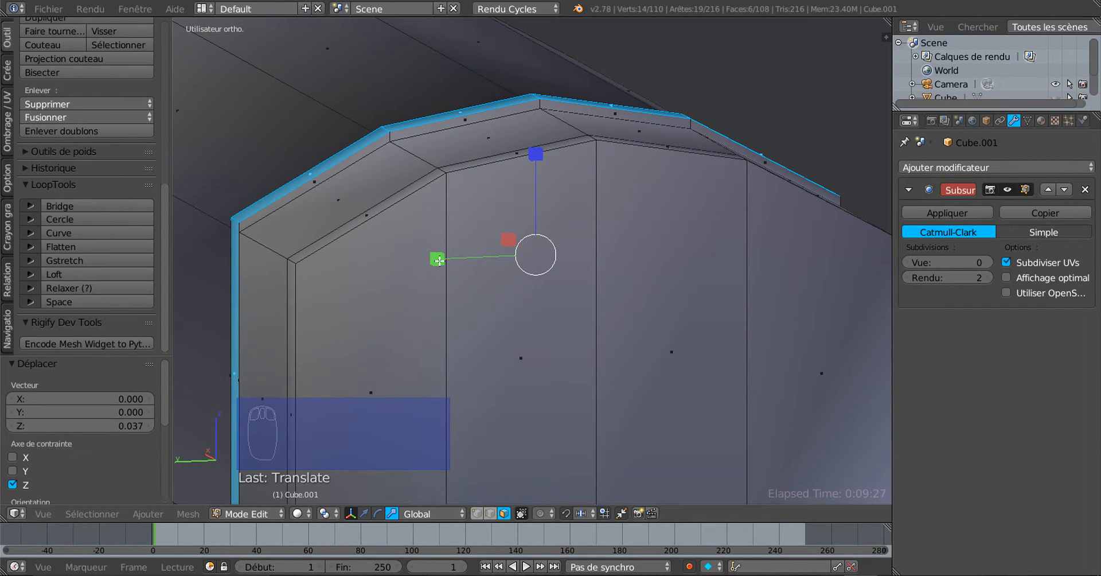
{"action": "left_click_drag", "start_coordinate": [438, 260], "coordinate": [439, 260]}
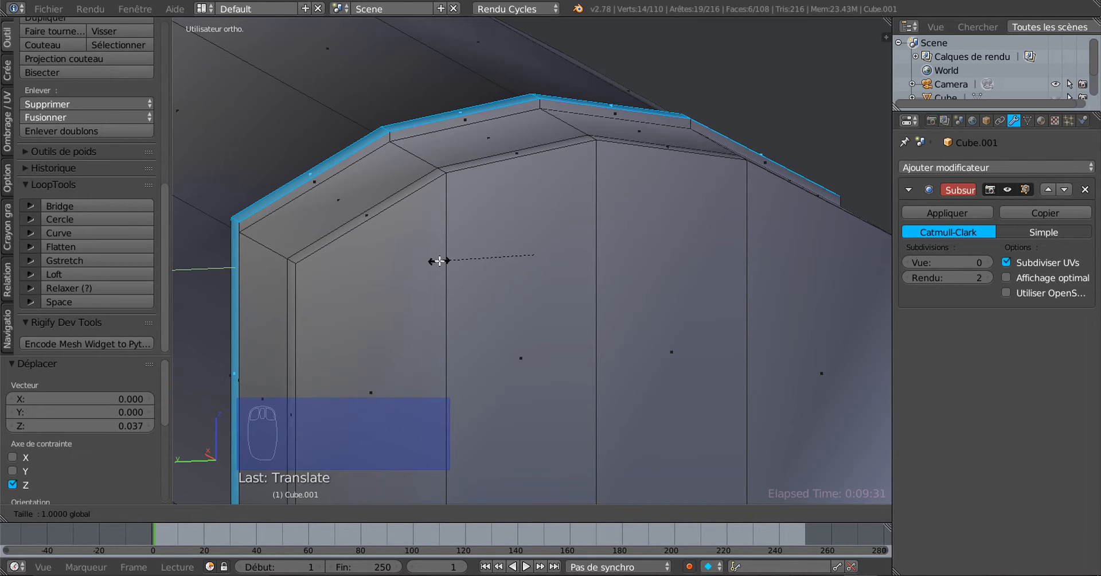
{"action": "left_click_drag", "start_coordinate": [439, 260], "coordinate": [412, 281]}
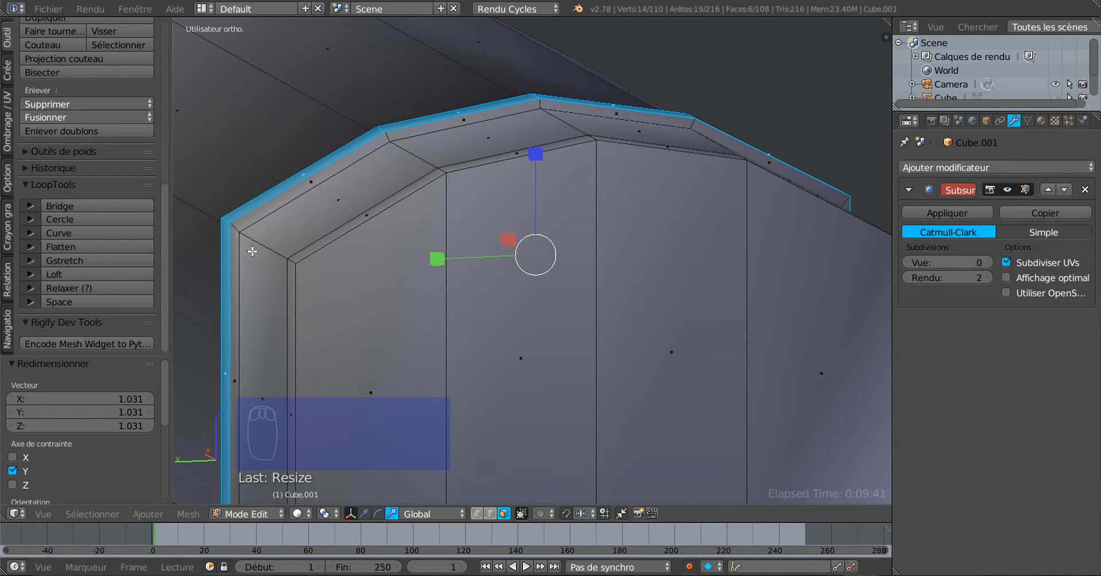
{"action": "left_click_drag", "start_coordinate": [438, 258], "coordinate": [440, 301]}
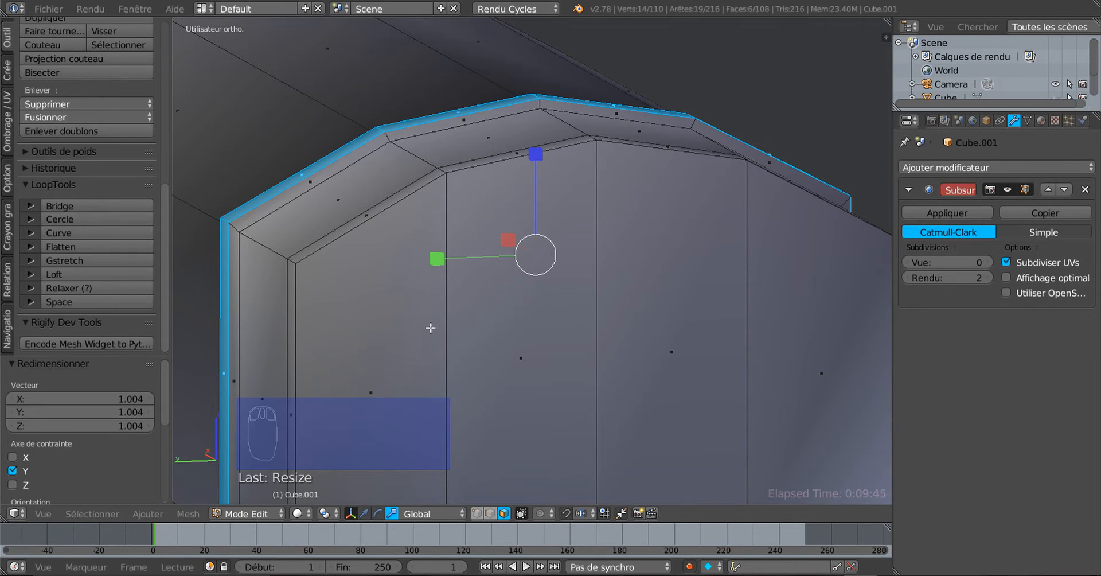
{"action": "key", "text": "ctrl+z"}
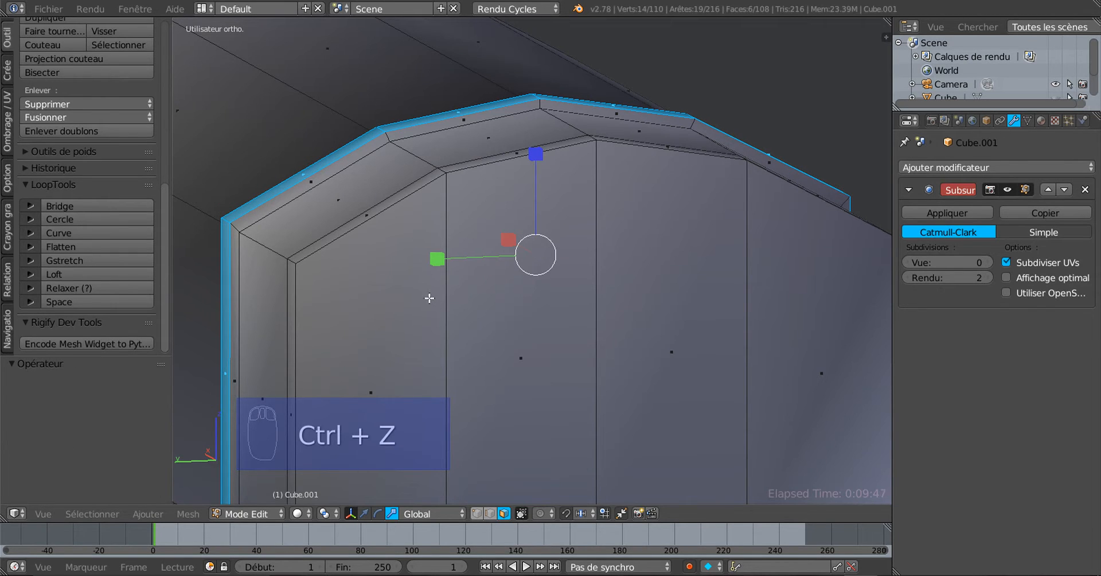
{"action": "key", "text": "ctrl+z"}
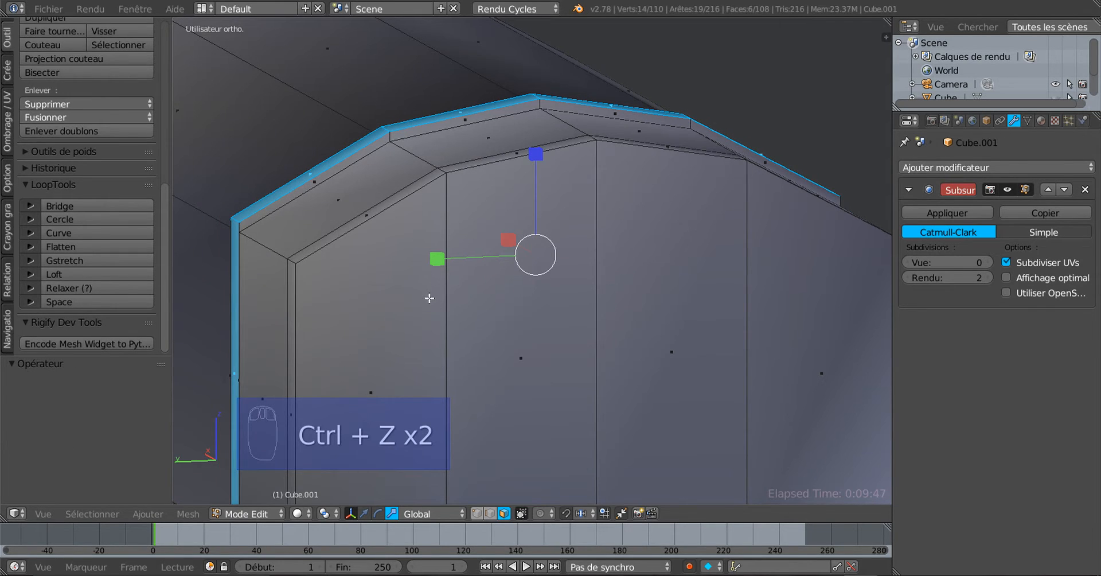
Step: Deselect the band's four arched top faces and scale the two remaining vertical side faces by about 1.039 along Y
{"action": "right_click", "coordinate": [322, 168], "text": "shift"}
{"action": "right_click", "coordinate": [431, 119], "text": "shift"}
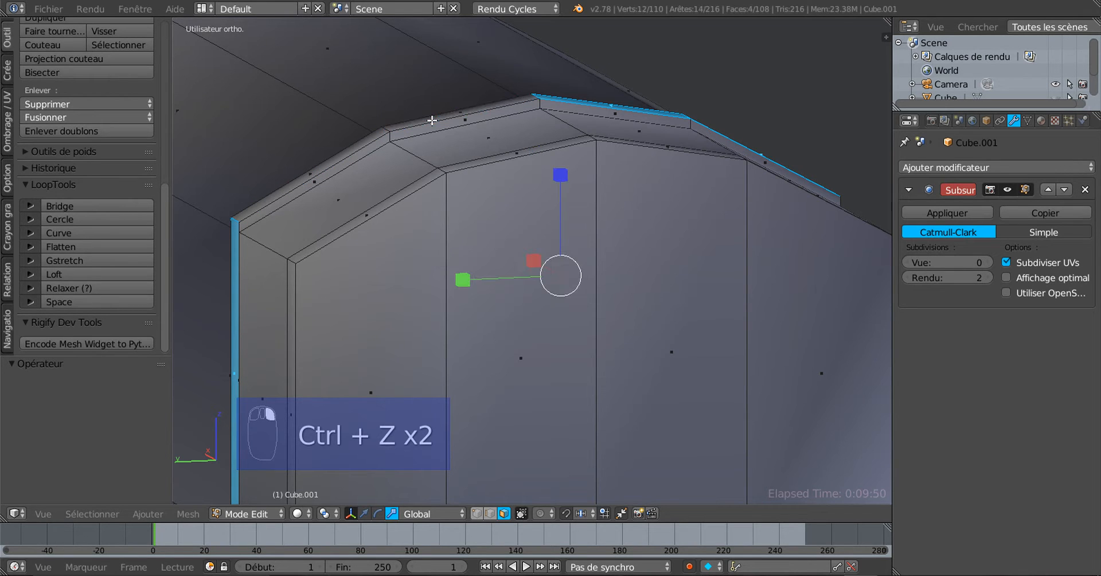
{"action": "right_click", "coordinate": [591, 103], "text": "shift"}
{"action": "middle_click_drag", "start_coordinate": [675, 186], "coordinate": [608, 200]}
{"action": "right_click", "coordinate": [599, 218], "text": "shift"}
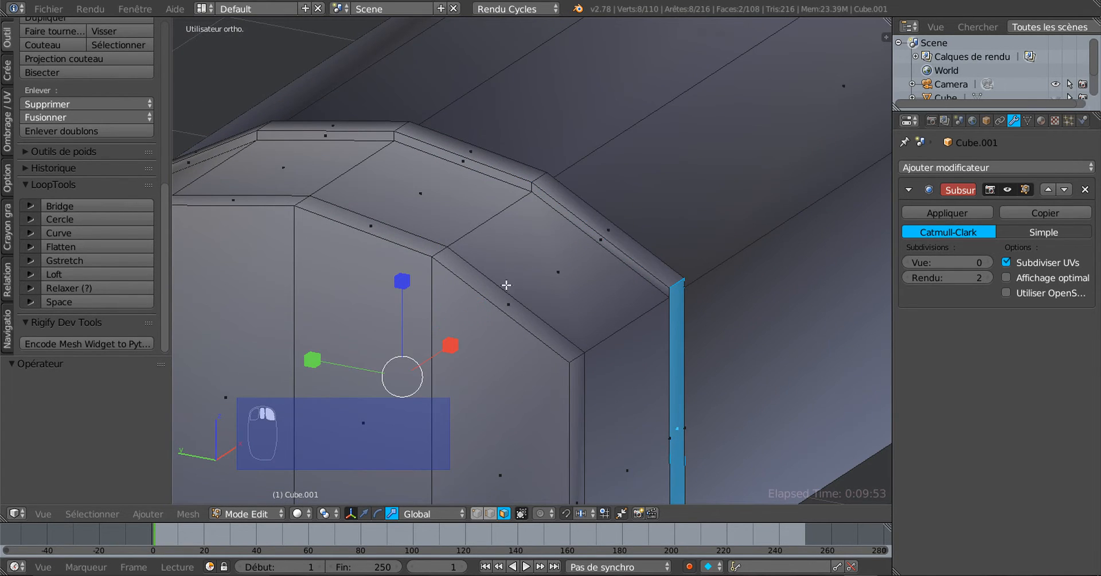
{"action": "middle_click_drag", "start_coordinate": [506, 284], "coordinate": [486, 390]}
{"action": "key", "text": "s"}
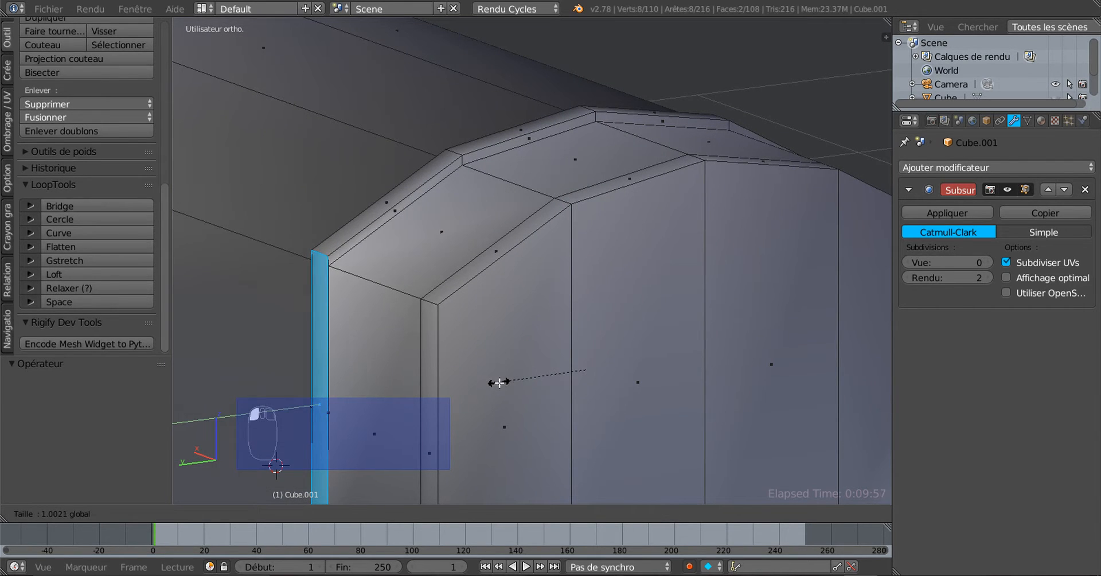
{"action": "key", "text": "y"}
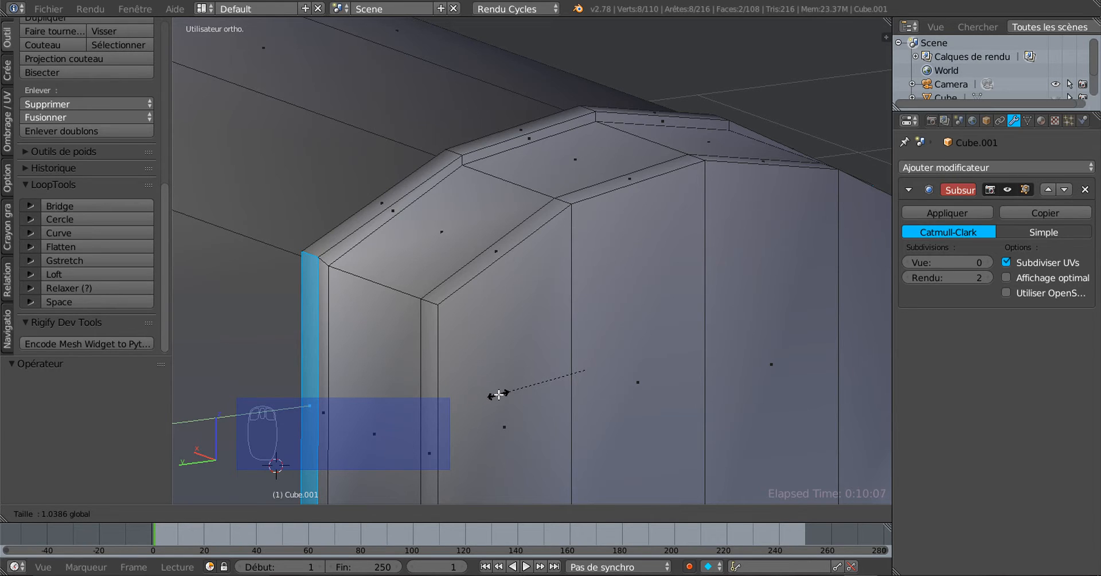
{"action": "left_click", "coordinate": [499, 394]}
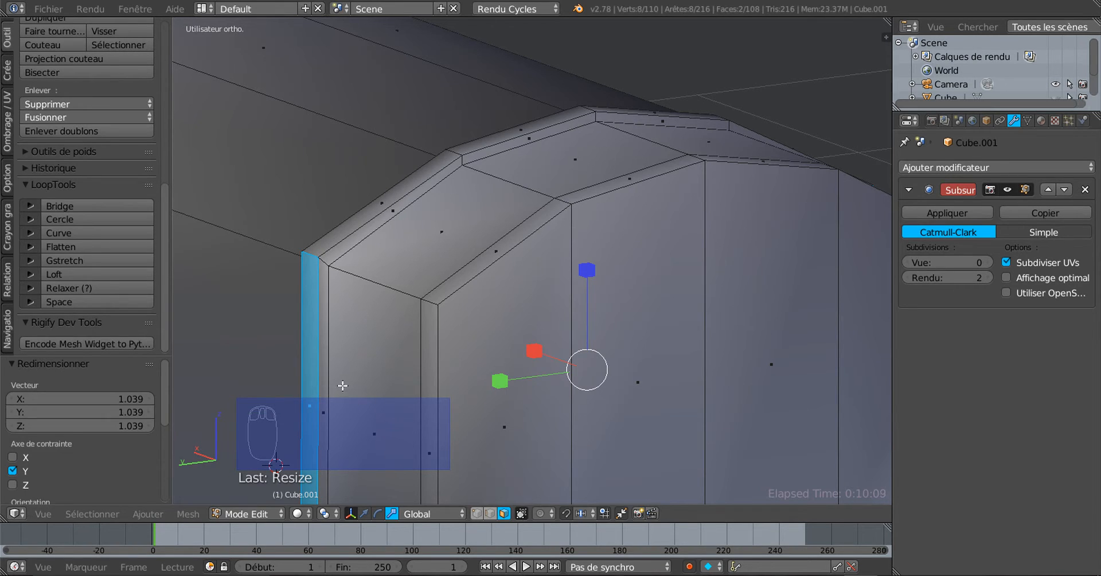
Step: Move the band's two vertical side faces by about -0.015 along Z
{"action": "left_click", "coordinate": [364, 513]}
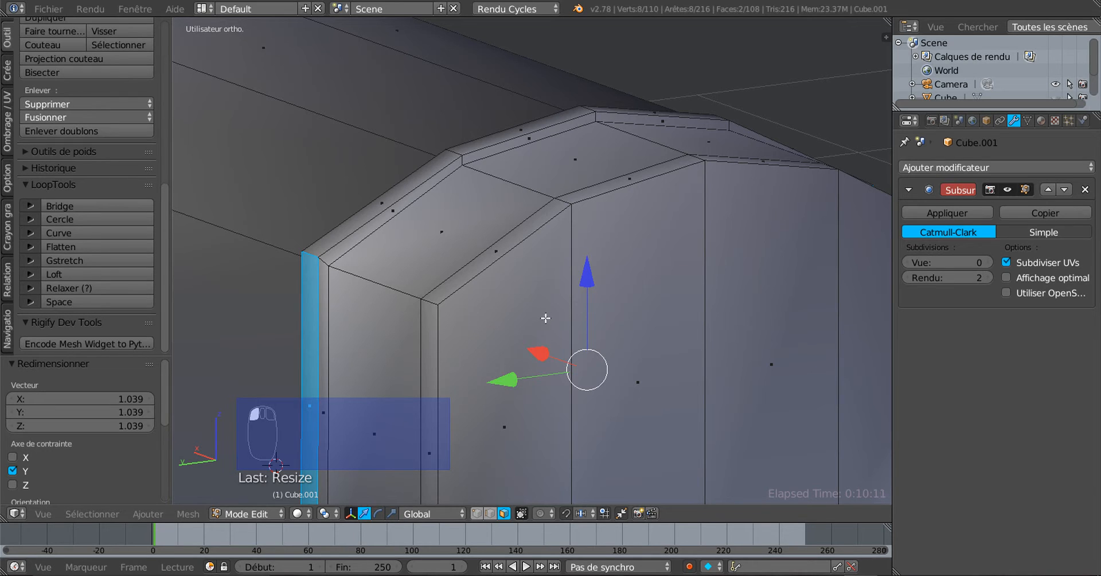
{"action": "left_click_drag", "start_coordinate": [585, 283], "coordinate": [599, 313]}
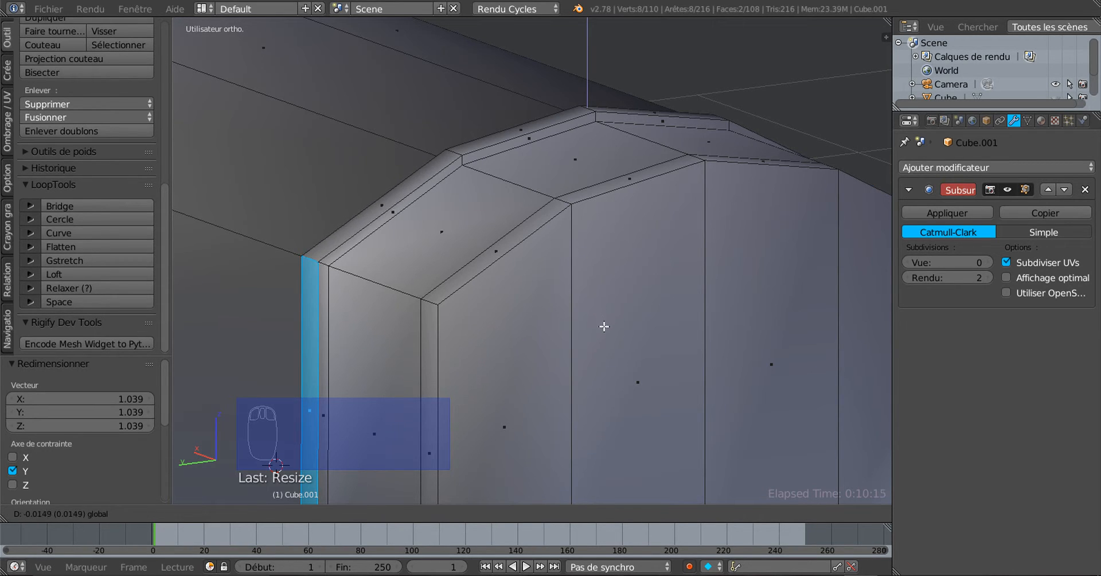
{"action": "left_click", "coordinate": [594, 333]}
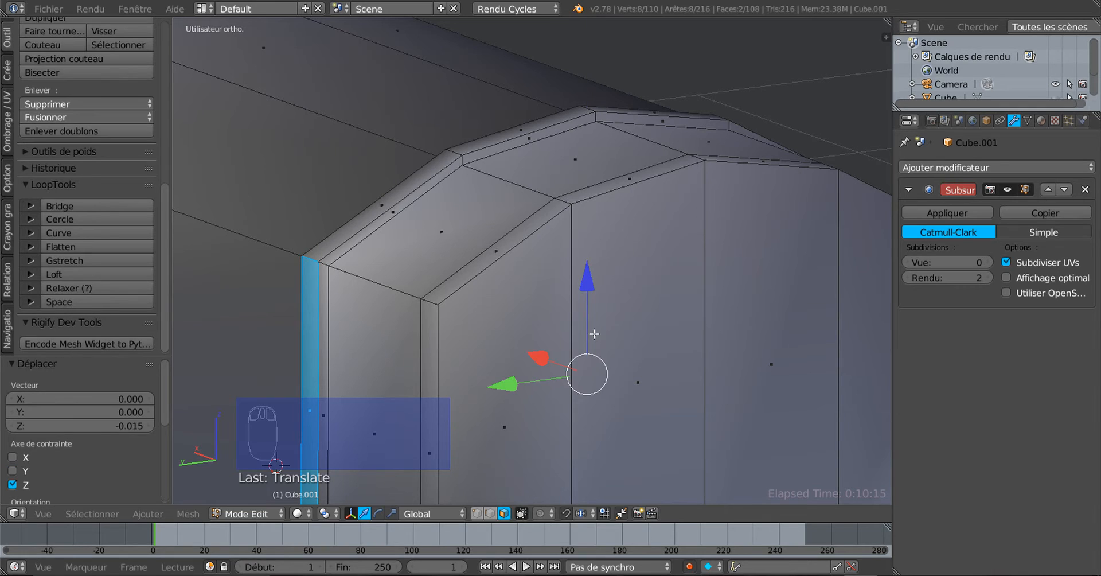
Step: Scale the band's two side faces by about 1.035 on X and Z, and shift them about -0.005 along Z
{"action": "left_click", "coordinate": [393, 514]}
{"action": "mouse_move", "coordinate": [503, 388]}
{"action": "left_mouse_down"}
{"action": "mouse_move", "coordinate": [512, 384]}
{"action": "mouse_move", "coordinate": [501, 387]}
{"action": "left_mouse_up"}
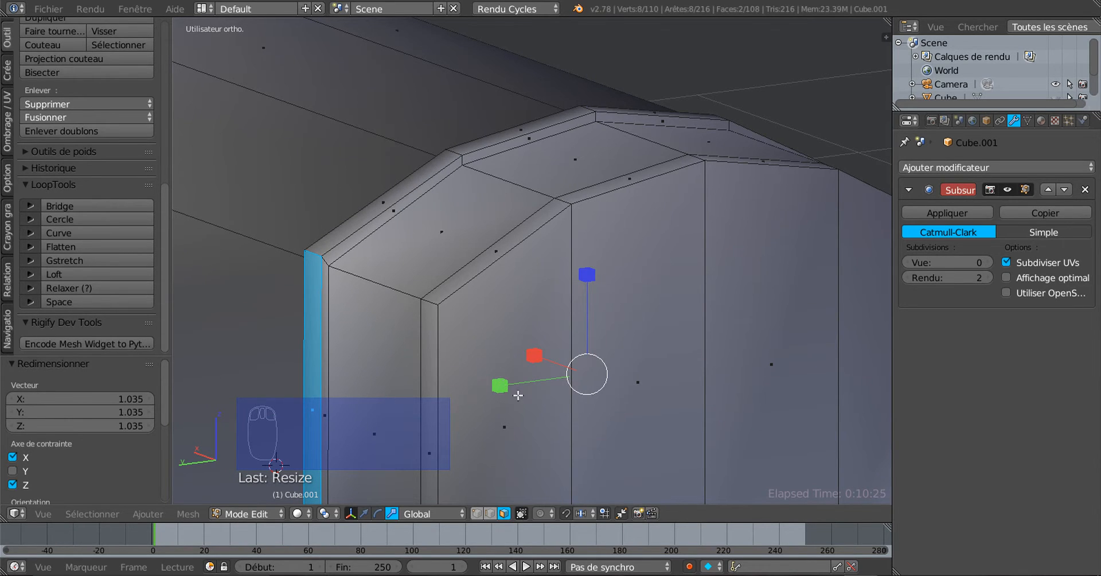
{"action": "left_click", "coordinate": [365, 513]}
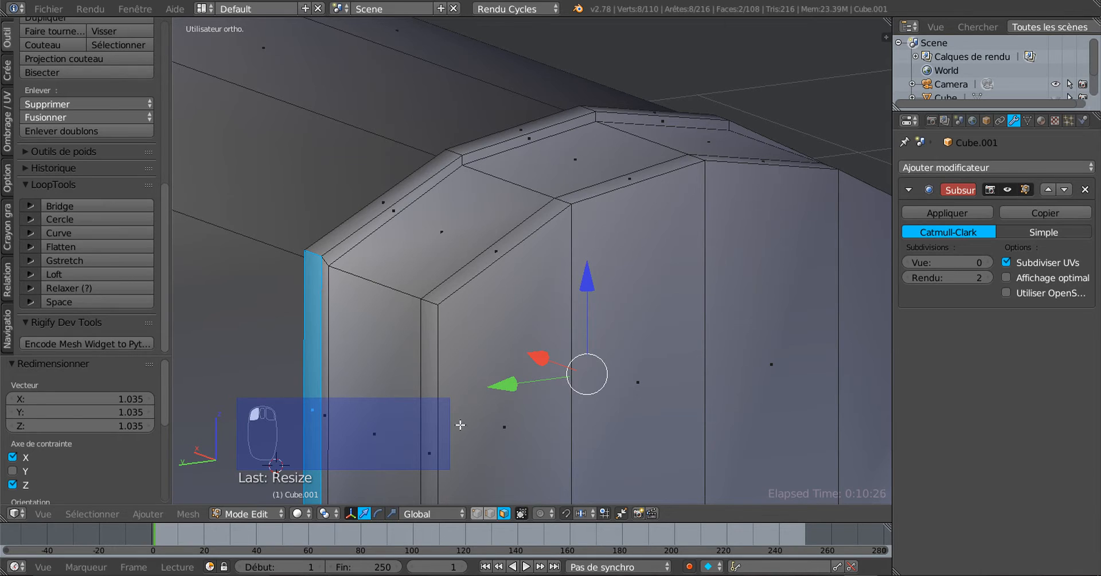
{"action": "left_click_drag", "start_coordinate": [581, 295], "coordinate": [589, 284]}
{"action": "left_click", "coordinate": [589, 283]}
{"action": "scroll", "coordinate": [378, 310], "scroll_direction": "down", "scroll_amount": 5}
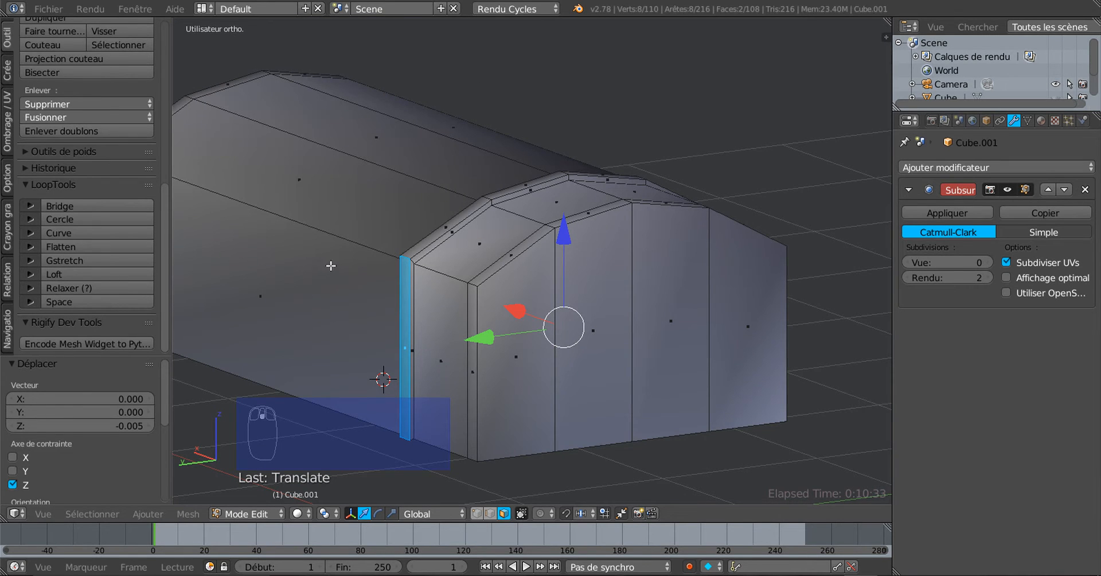
Step: In edge selection, select the bottom outer edge of the band on both sides of the lid and raise them about 0.004 along Z
{"action": "middle_click_drag", "start_coordinate": [331, 266], "coordinate": [582, 279]}
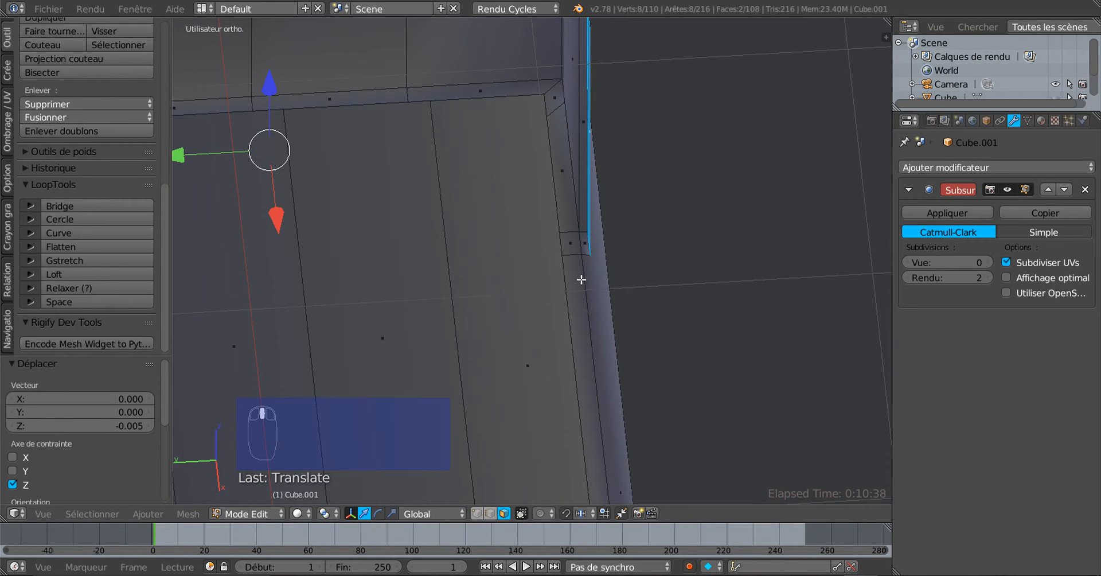
{"action": "left_click", "coordinate": [489, 513]}
{"action": "middle_click_drag", "start_coordinate": [551, 413], "coordinate": [659, 258]}
{"action": "middle_click_drag", "start_coordinate": [563, 354], "coordinate": [630, 198]}
{"action": "right_click", "coordinate": [635, 139]}
{"action": "middle_click_drag", "start_coordinate": [631, 149], "coordinate": [602, 218]}
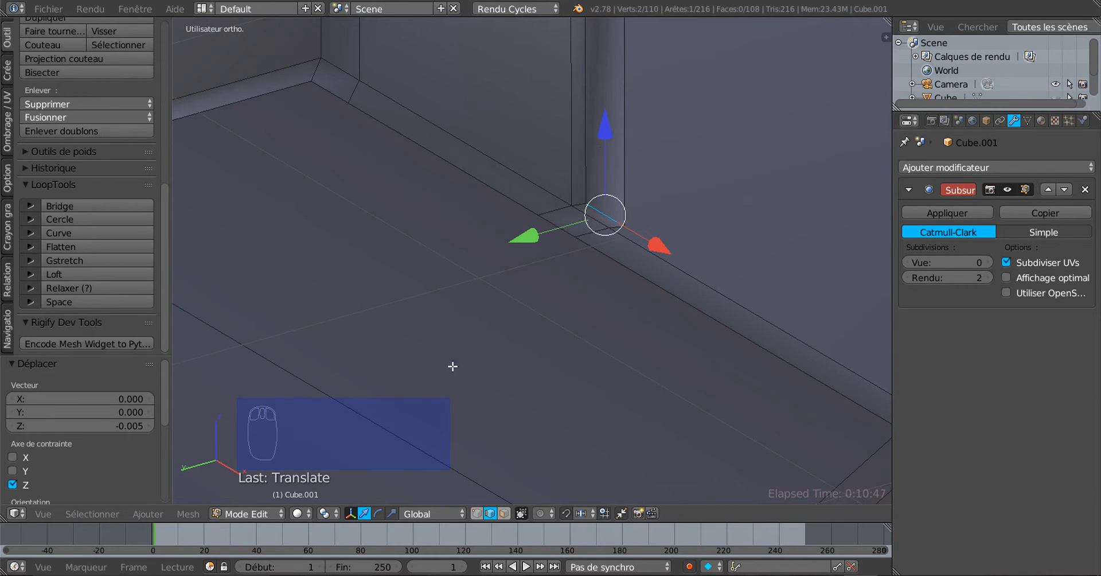
{"action": "middle_click_drag", "start_coordinate": [453, 367], "coordinate": [459, 337]}
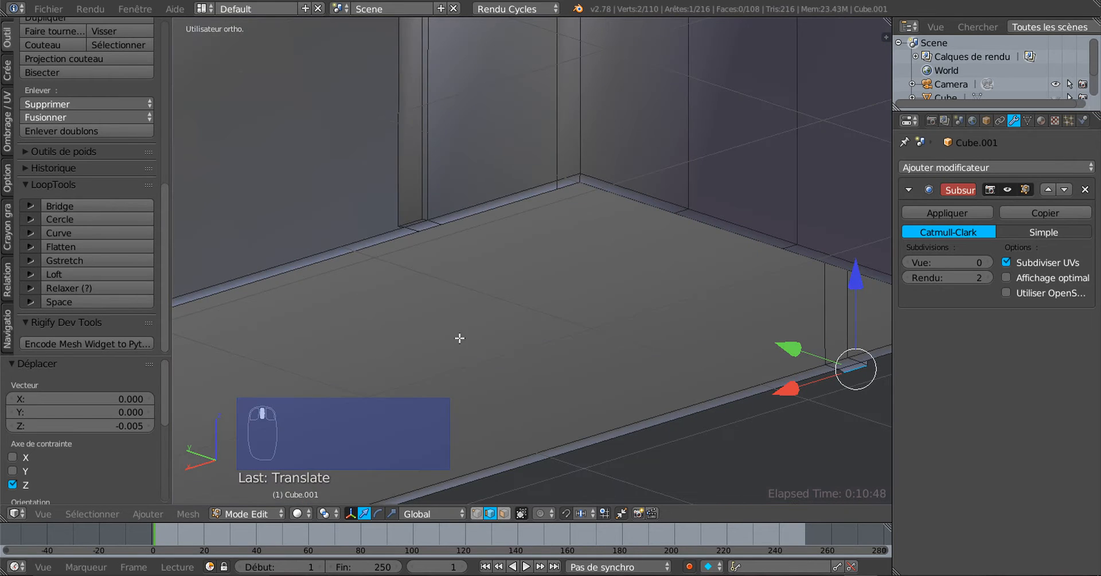
{"action": "right_click", "coordinate": [413, 219], "text": "shift"}
{"action": "middle_click_drag", "start_coordinate": [542, 329], "coordinate": [650, 282]}
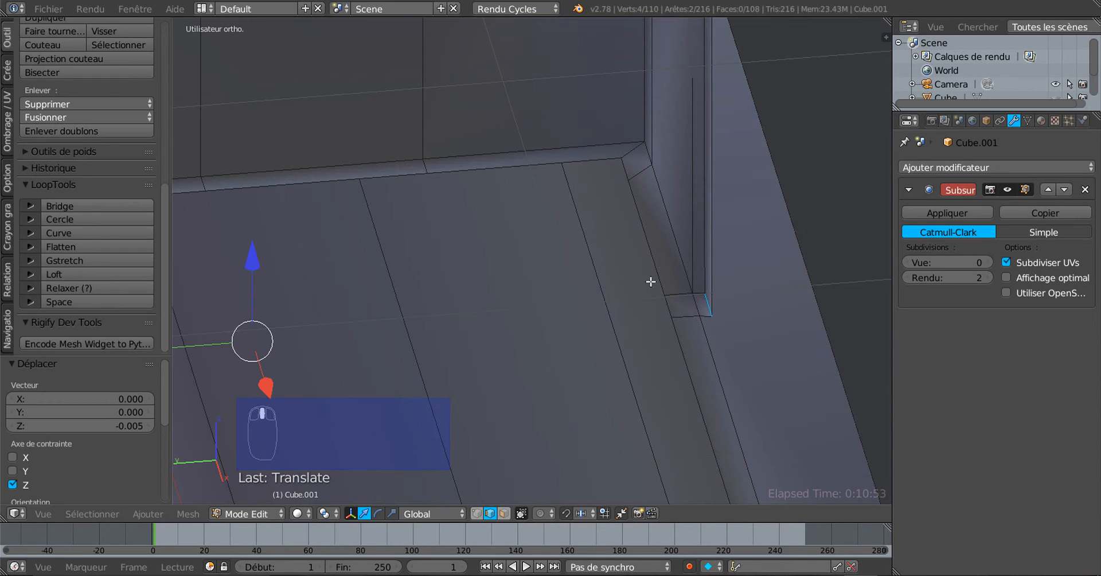
{"action": "left_click", "coordinate": [600, 301]}
{"action": "left_click_drag", "start_coordinate": [254, 262], "coordinate": [254, 261]}
{"action": "scroll", "coordinate": [667, 325], "scroll_direction": "up", "scroll_amount": 3}
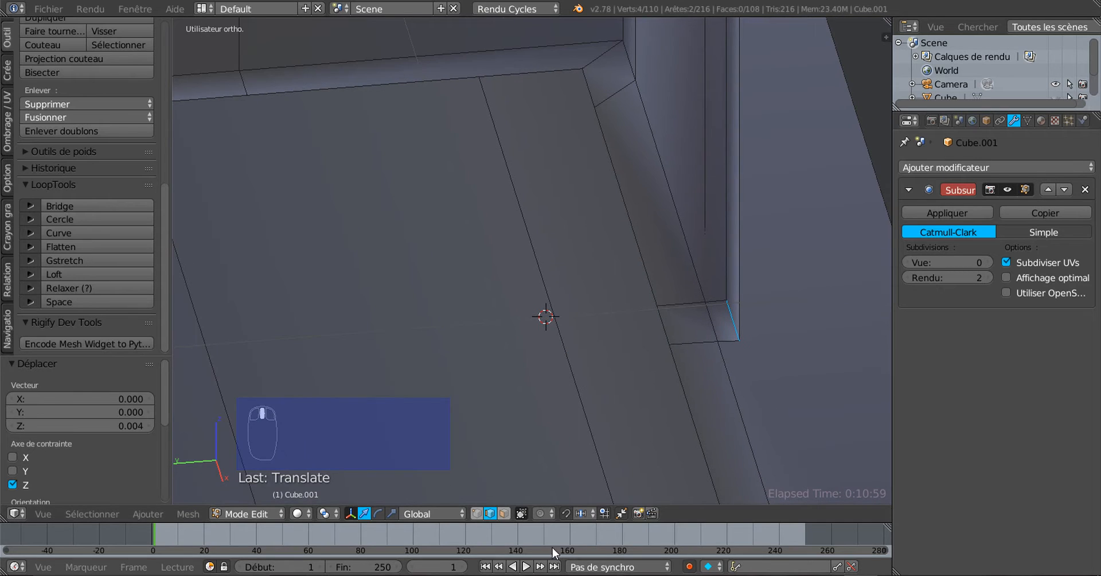
Step: Switch to face selection and select the four underside rim faces around the band's end on one side of the lid
{"action": "left_click", "coordinate": [504, 513]}
{"action": "right_click", "coordinate": [690, 323]}
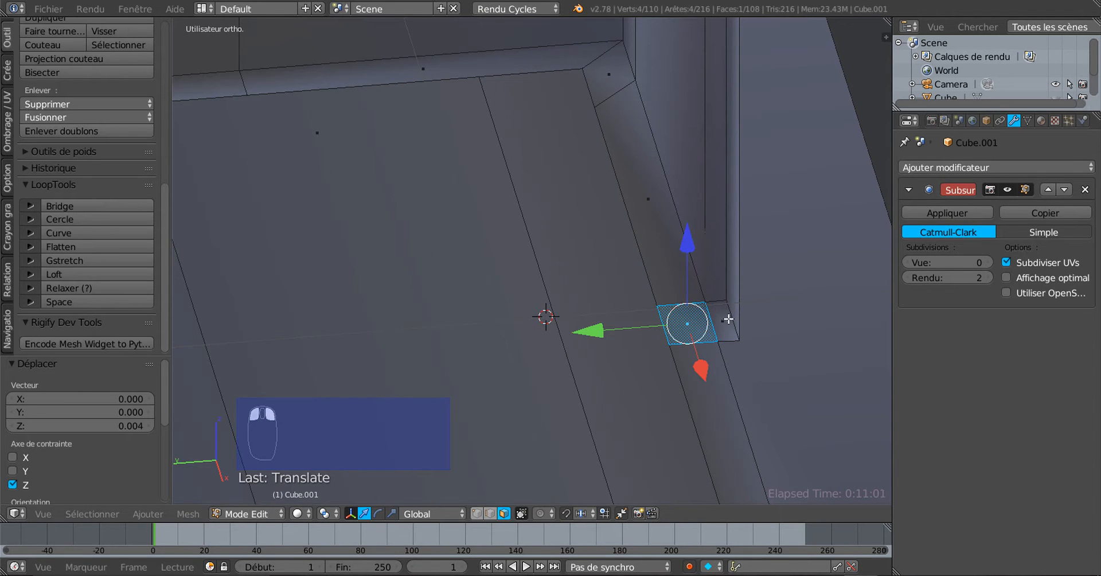
{"action": "right_click", "coordinate": [727, 319], "text": "shift"}
{"action": "right_click", "coordinate": [667, 268], "text": "shift"}
{"action": "right_click", "coordinate": [720, 372], "text": "shift"}
{"action": "scroll", "coordinate": [677, 403], "scroll_direction": "down", "scroll_amount": 4}
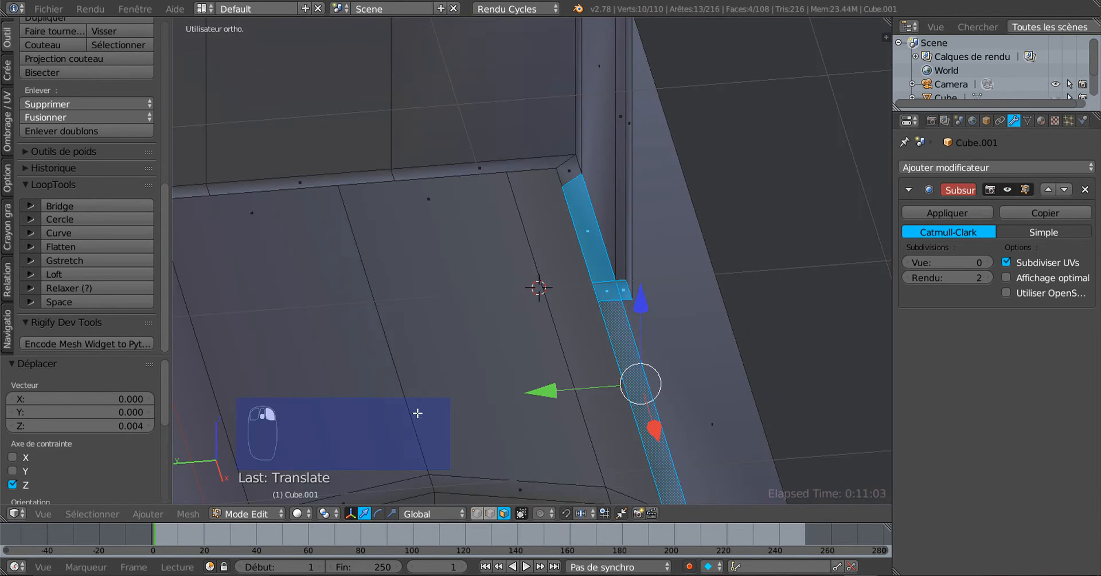
Step: Add the four matching underside rim faces on the opposite side and flatten all eight with LoopTools, using the Best fit plane
{"action": "middle_click_drag", "start_coordinate": [361, 400], "coordinate": [683, 369], "text": "shift"}
{"action": "right_click", "coordinate": [203, 287], "text": "shift"}
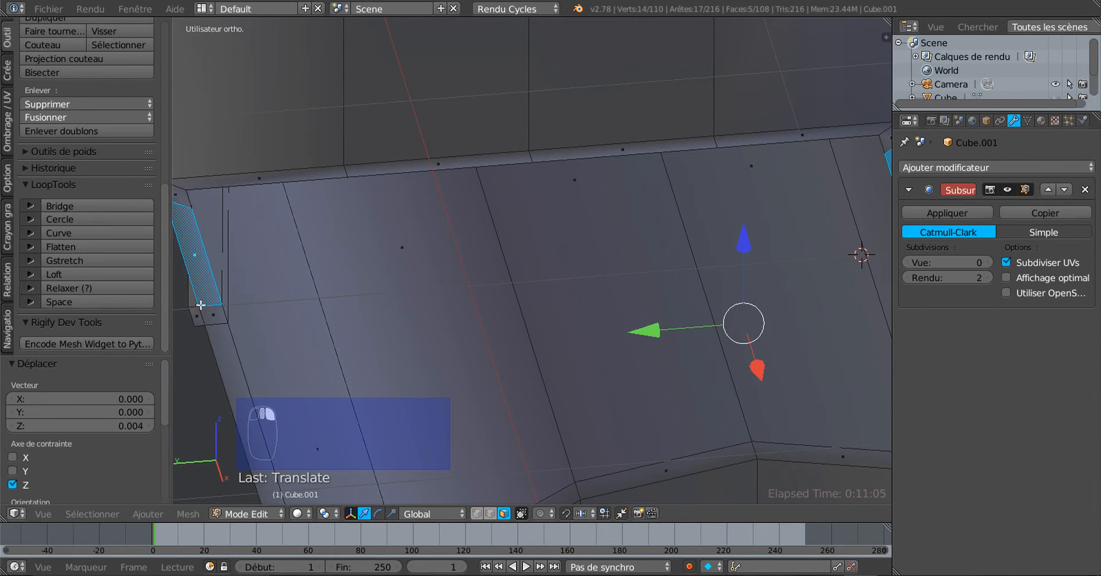
{"action": "right_click", "coordinate": [211, 316], "text": "shift"}
{"action": "right_click", "coordinate": [210, 347], "text": "shift"}
{"action": "right_click", "coordinate": [198, 315], "text": "shift"}
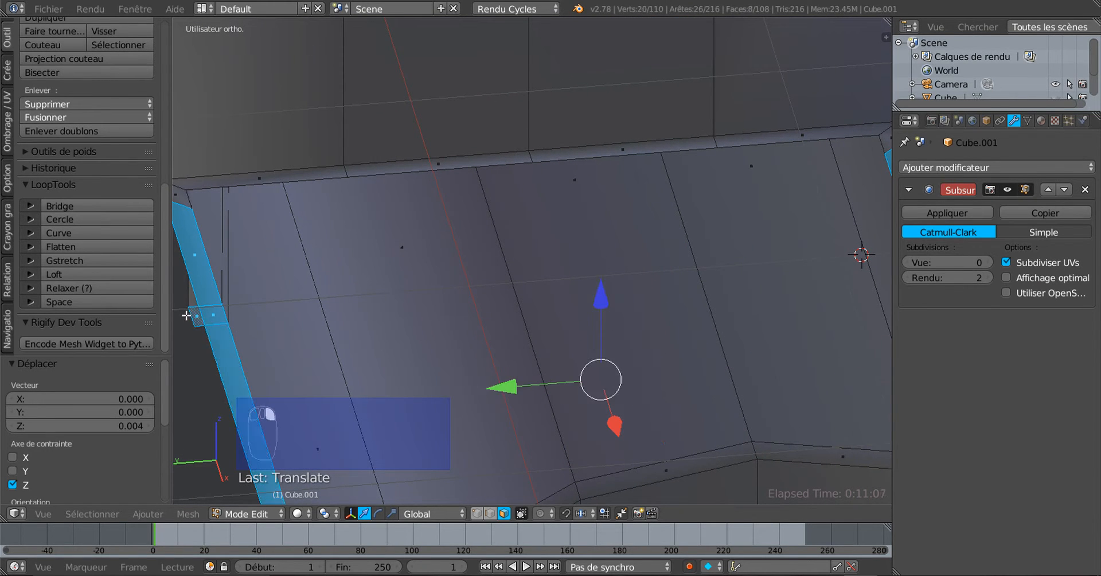
{"action": "left_click", "coordinate": [67, 246]}
{"action": "scroll", "coordinate": [466, 328], "scroll_direction": "down", "scroll_amount": 1}
{"action": "scroll", "coordinate": [466, 328], "scroll_direction": "down", "scroll_amount": 3}
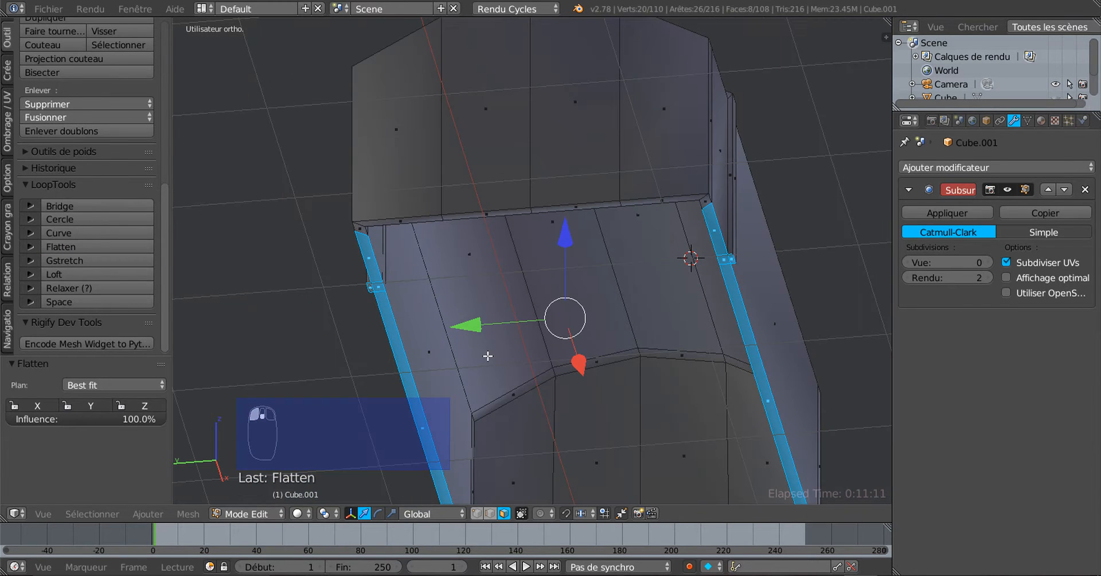
Step: Leave Edit Mode to inspect the lid's shape, and return to editing its mesh
{"action": "key", "text": "Tab"}
{"action": "scroll", "coordinate": [493, 356], "scroll_direction": "down", "scroll_amount": 1}
{"action": "middle_click_drag", "start_coordinate": [448, 396], "coordinate": [525, 287]}
{"action": "key", "text": "Tab"}
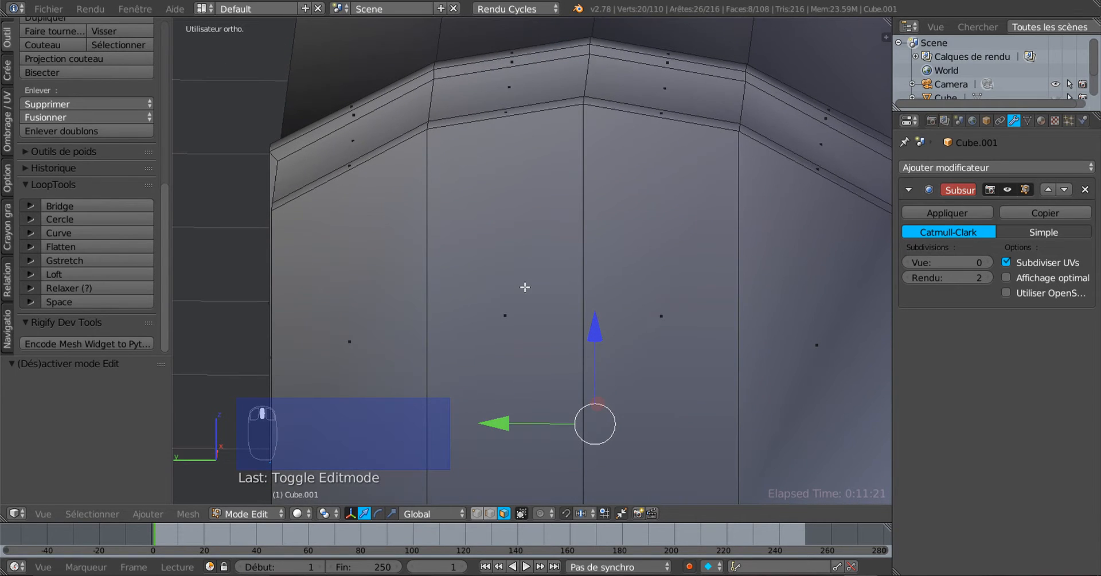
Step: In edge selection, select the band's outer shoulder edge on both sides of the lid and lower them about 0.007 along Z
{"action": "middle_click_drag", "start_coordinate": [643, 270], "coordinate": [585, 270]}
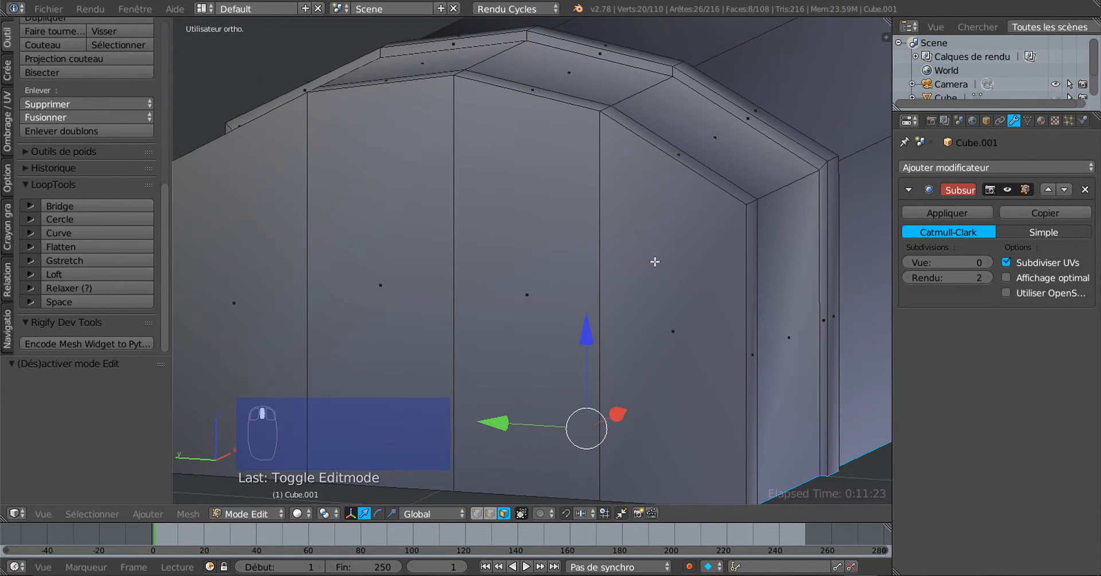
{"action": "middle_click_drag", "start_coordinate": [654, 261], "coordinate": [607, 314]}
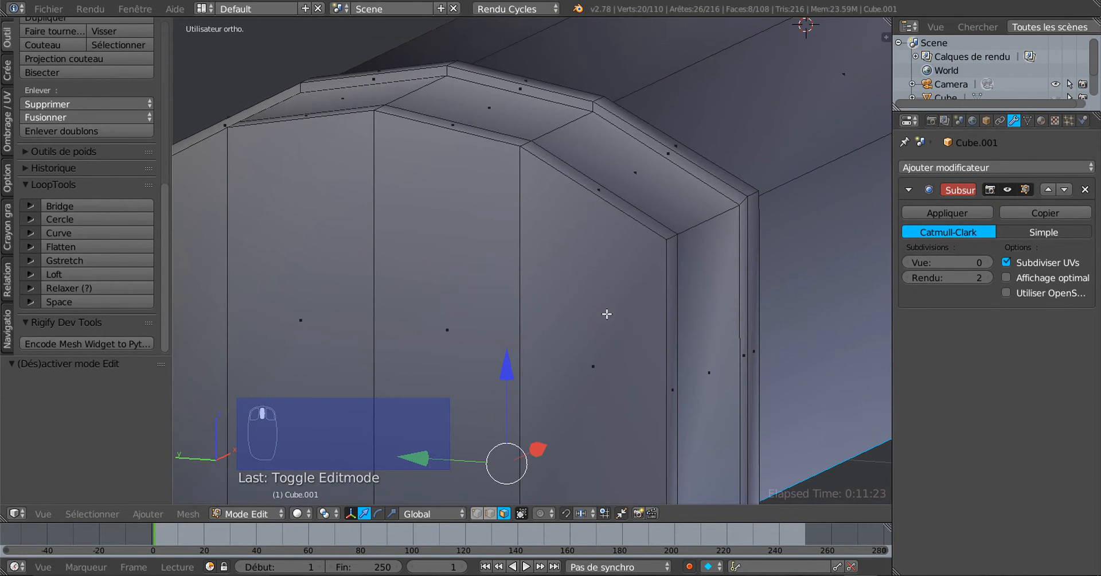
{"action": "left_click", "coordinate": [488, 515]}
{"action": "right_click", "coordinate": [755, 192]}
{"action": "middle_click_drag", "start_coordinate": [442, 287], "coordinate": [528, 300]}
{"action": "right_click", "coordinate": [507, 188], "text": "shift"}
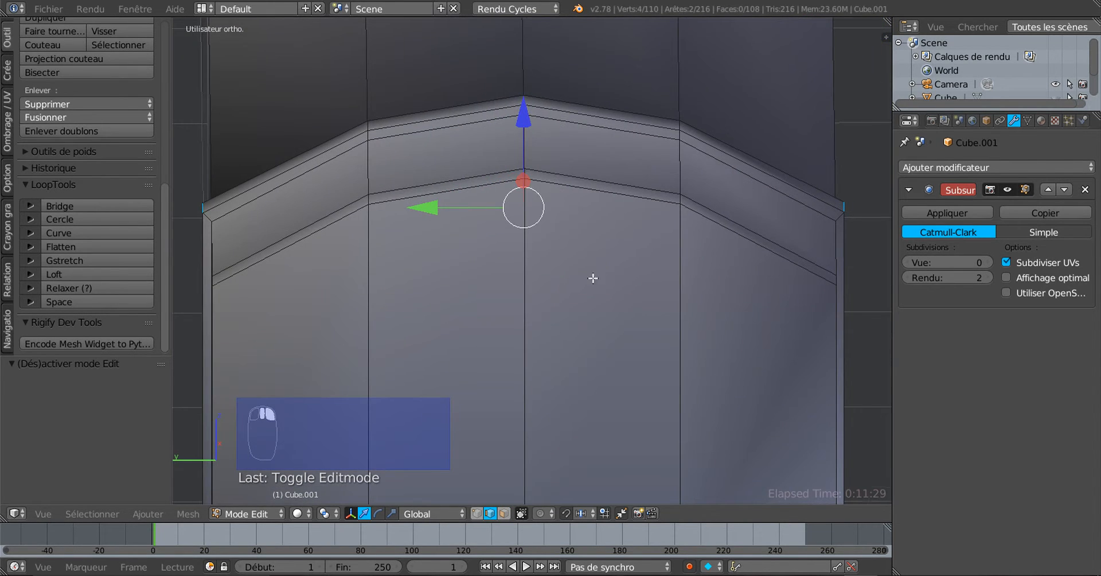
{"action": "middle_click_drag", "start_coordinate": [593, 278], "coordinate": [554, 259]}
{"action": "left_click_drag", "start_coordinate": [456, 159], "coordinate": [460, 165]}
{"action": "left_click_drag", "start_coordinate": [461, 173], "coordinate": [463, 182]}
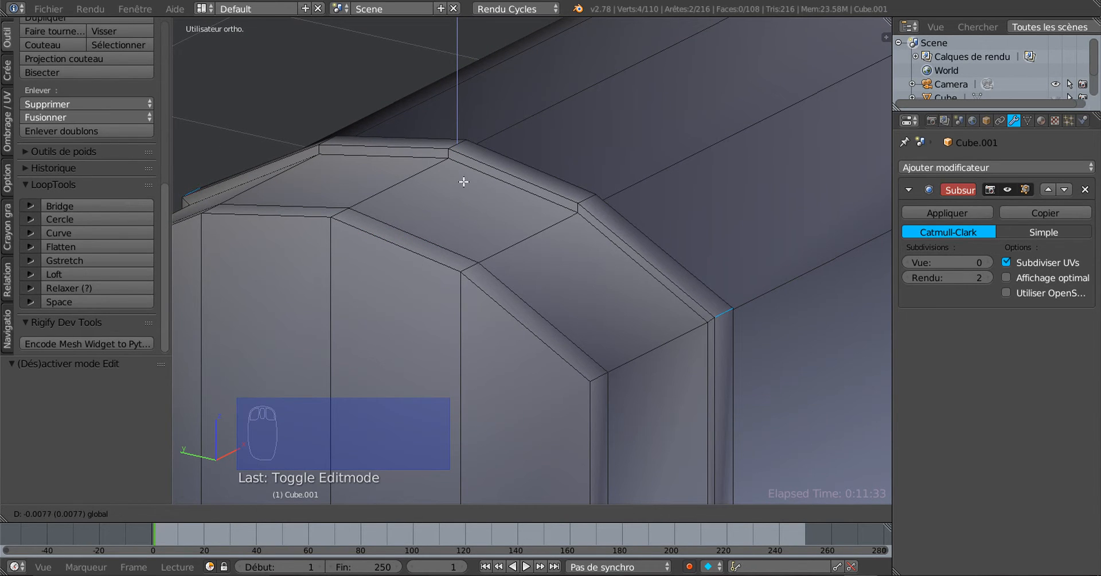
{"action": "middle_click_drag", "start_coordinate": [520, 238], "coordinate": [592, 232]}
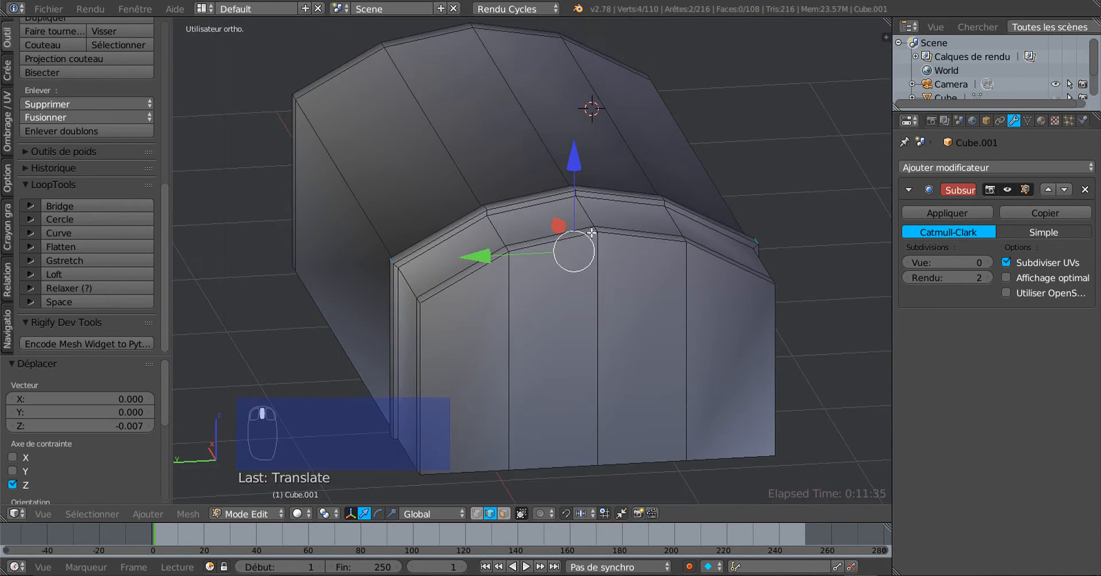
Step: Leave Edit Mode and set the Subdivision Surface modifier's viewport level to 2
{"action": "key", "text": "Tab"}
{"action": "scroll", "coordinate": [646, 260], "scroll_direction": "up", "scroll_amount": 4}
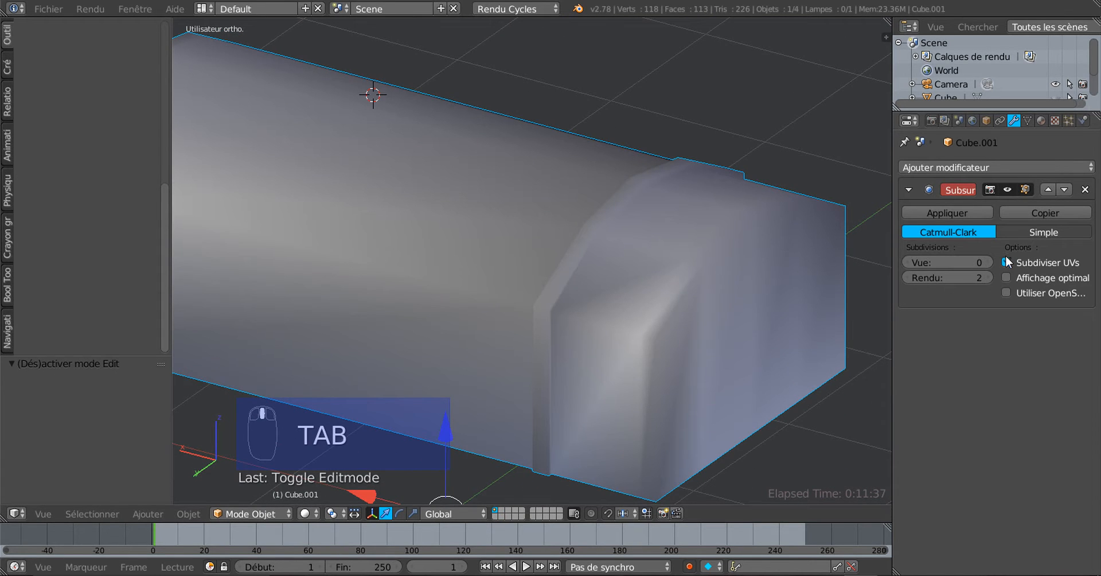
{"action": "left_click", "coordinate": [987, 262]}
{"action": "left_click", "coordinate": [987, 263]}
{"action": "middle_click_drag", "start_coordinate": [783, 319], "coordinate": [552, 293]}
Step: Add a centred loop cut along the arched band's side walls and inspect the smoothed lid in Object Mode
{"action": "key", "text": "Tab"}
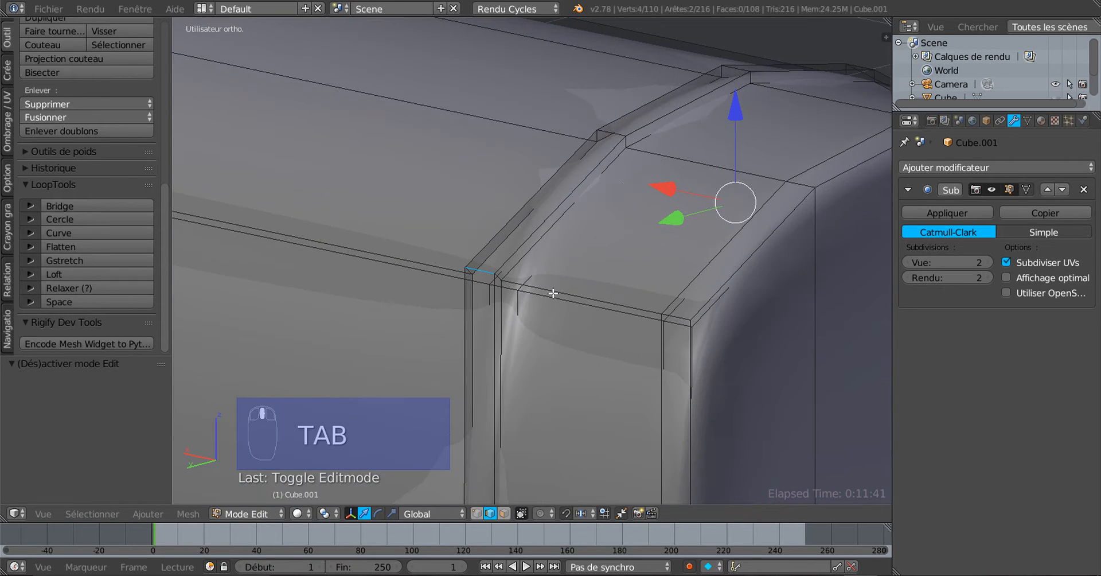
{"action": "left_click", "coordinate": [625, 142]}
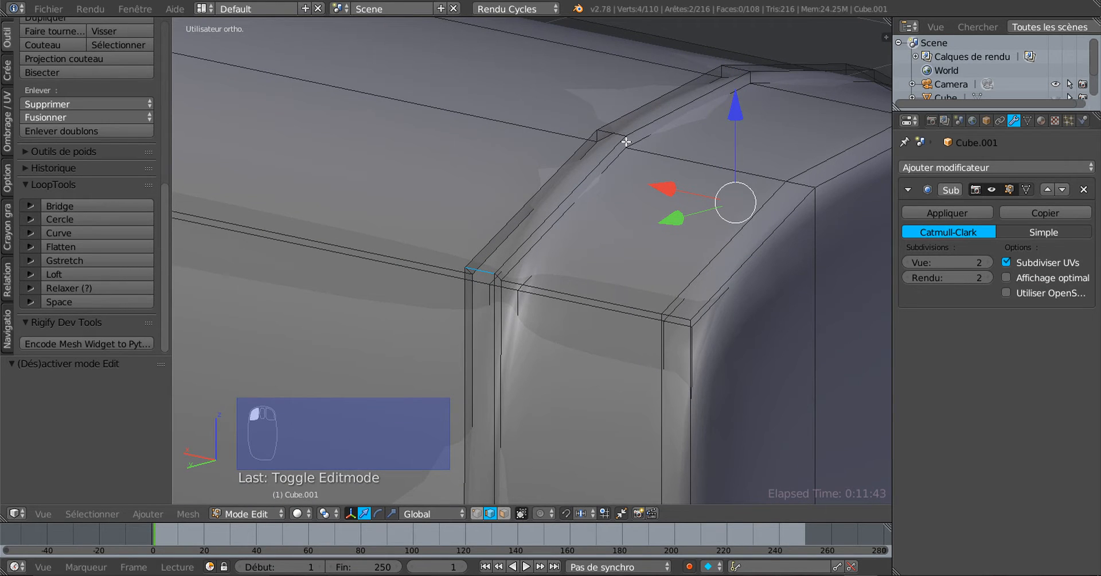
{"action": "key", "text": "ctrl+r"}
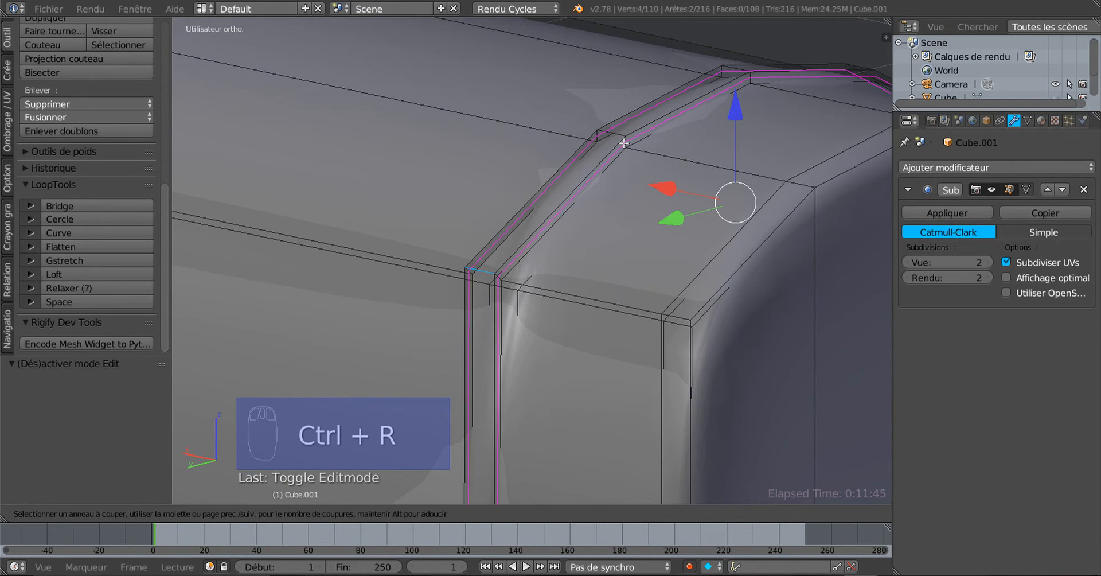
{"action": "left_click", "coordinate": [623, 143]}
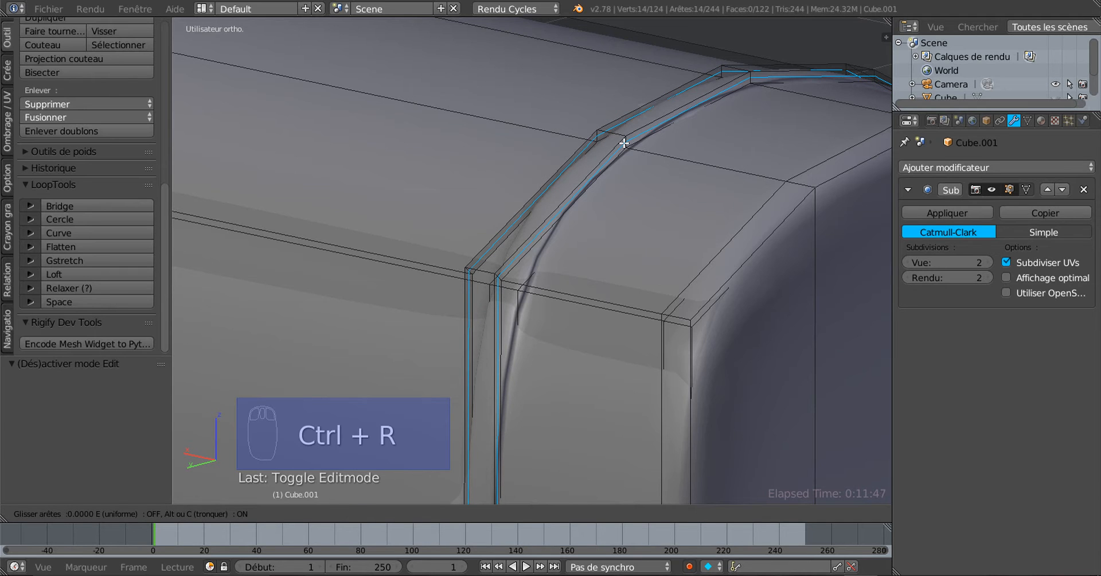
{"action": "left_click", "coordinate": [623, 144]}
{"action": "scroll", "coordinate": [591, 288], "scroll_direction": "down", "scroll_amount": 2}
{"action": "key", "text": "Tab"}
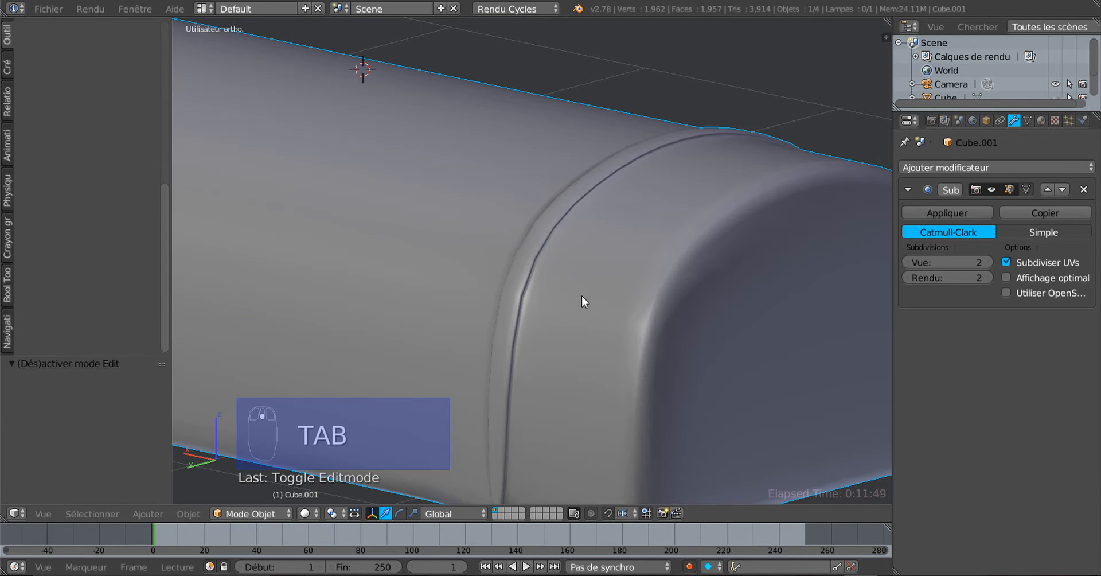
{"action": "scroll", "coordinate": [581, 294], "scroll_direction": "up", "scroll_amount": 2}
{"action": "scroll", "coordinate": [631, 280], "scroll_direction": "down", "scroll_amount": 3}
{"action": "middle_click_drag", "start_coordinate": [646, 269], "coordinate": [586, 343]}
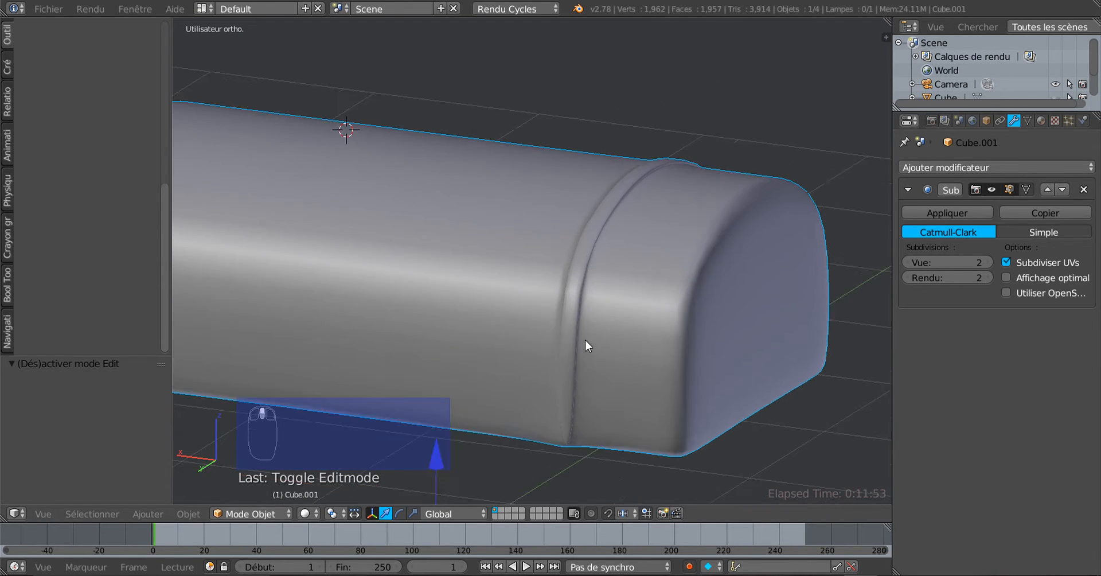
Step: Cut a horizontal loop around the lid, slide it towards the bottom rim by a factor of about 0.873, and flatten it with LoopTools
{"action": "key", "text": "Tab"}
{"action": "key", "text": "ctrl+r"}
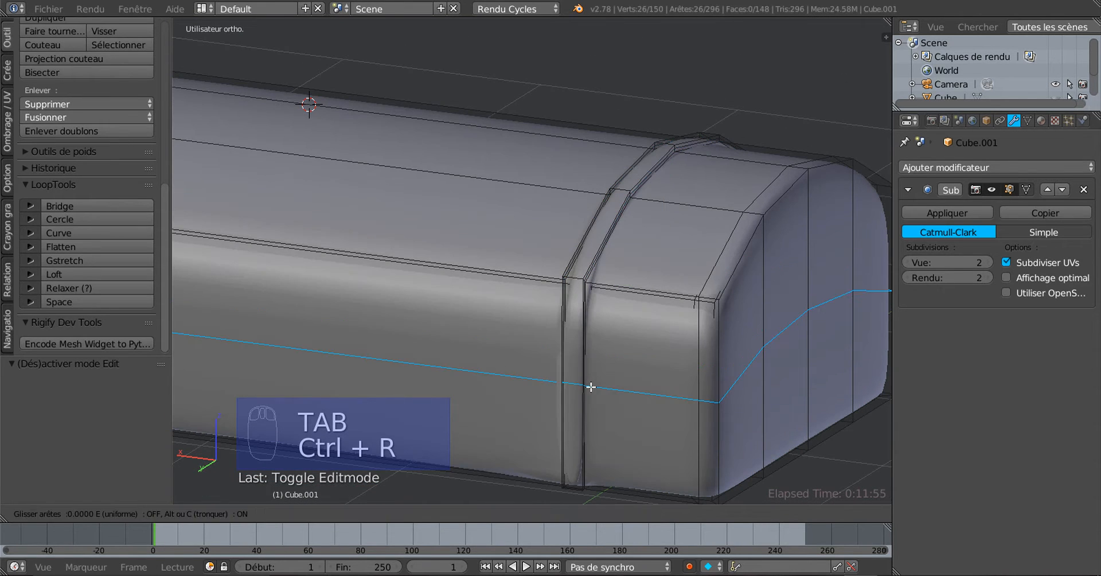
{"action": "left_click", "coordinate": [590, 387]}
{"action": "key", "text": "g"}
{"action": "key", "text": "g"}
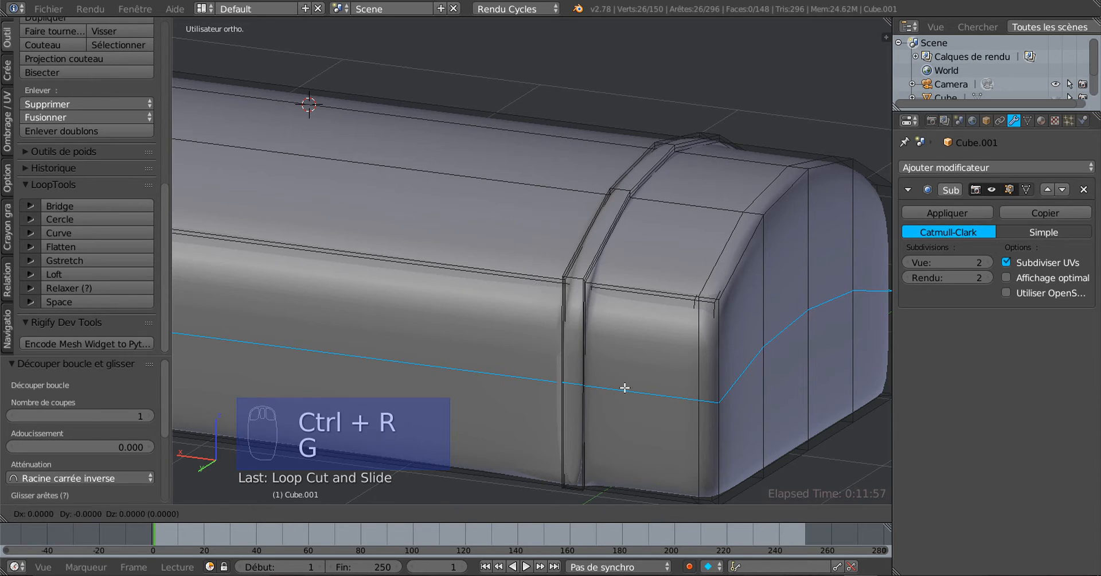
{"action": "left_click", "coordinate": [631, 473]}
{"action": "middle_click_drag", "start_coordinate": [631, 474], "coordinate": [605, 320]}
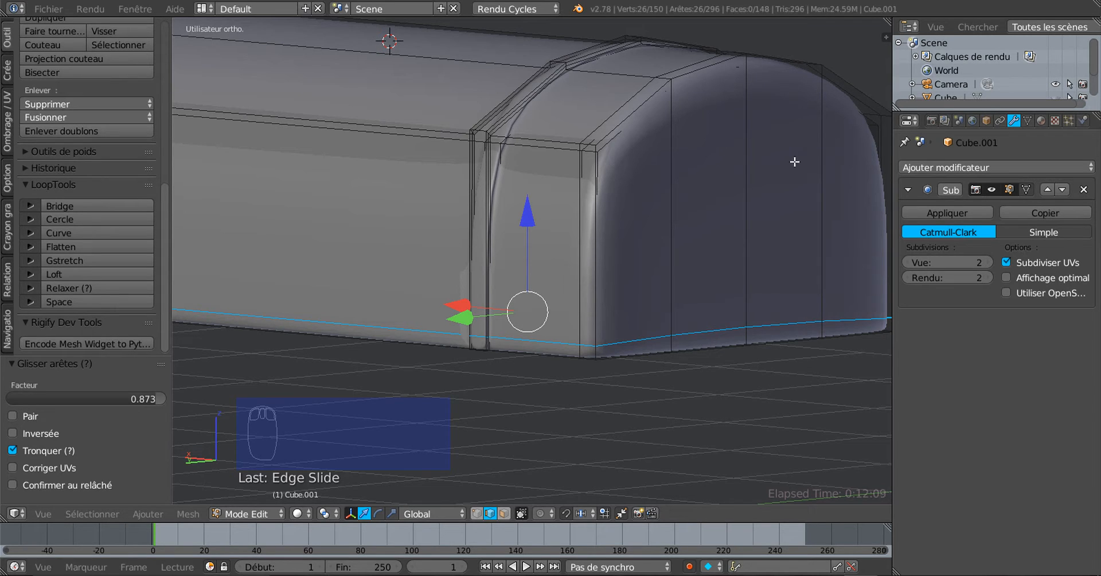
{"action": "left_click", "coordinate": [67, 245]}
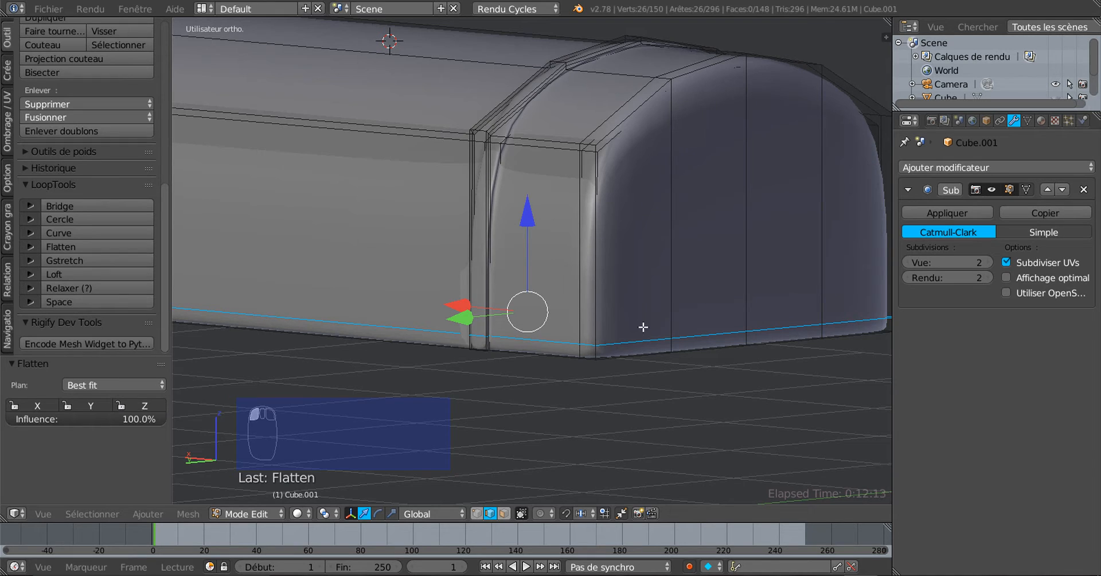
Step: Cut a second loop around the lid, slid up close to its arched upper edge, and inspect the smoothed shape
{"action": "key", "text": "ctrl+r"}
{"action": "left_click", "coordinate": [749, 230]}
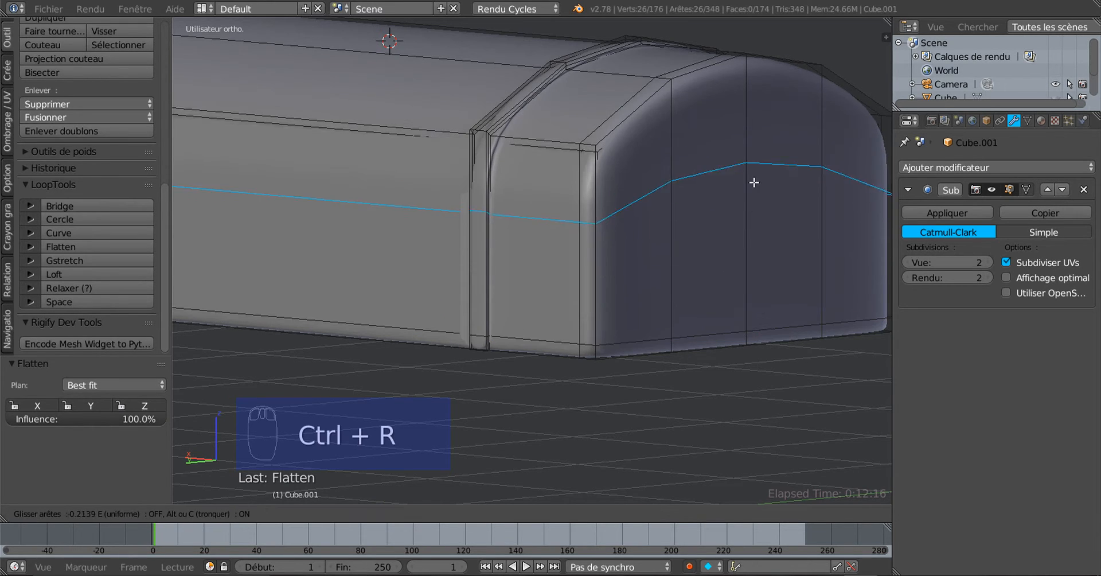
{"action": "left_click", "coordinate": [768, 109]}
{"action": "key", "text": "Tab"}
{"action": "middle_click_drag", "start_coordinate": [750, 196], "coordinate": [675, 312]}
{"action": "key", "text": "Tab"}
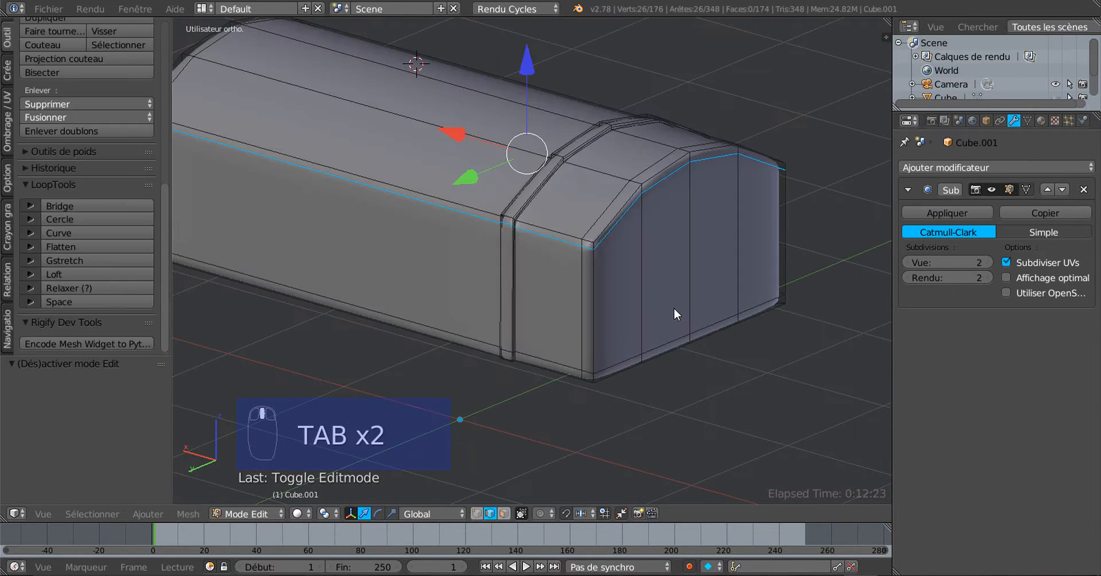
{"action": "scroll", "coordinate": [673, 308], "scroll_direction": "up", "scroll_amount": 2}
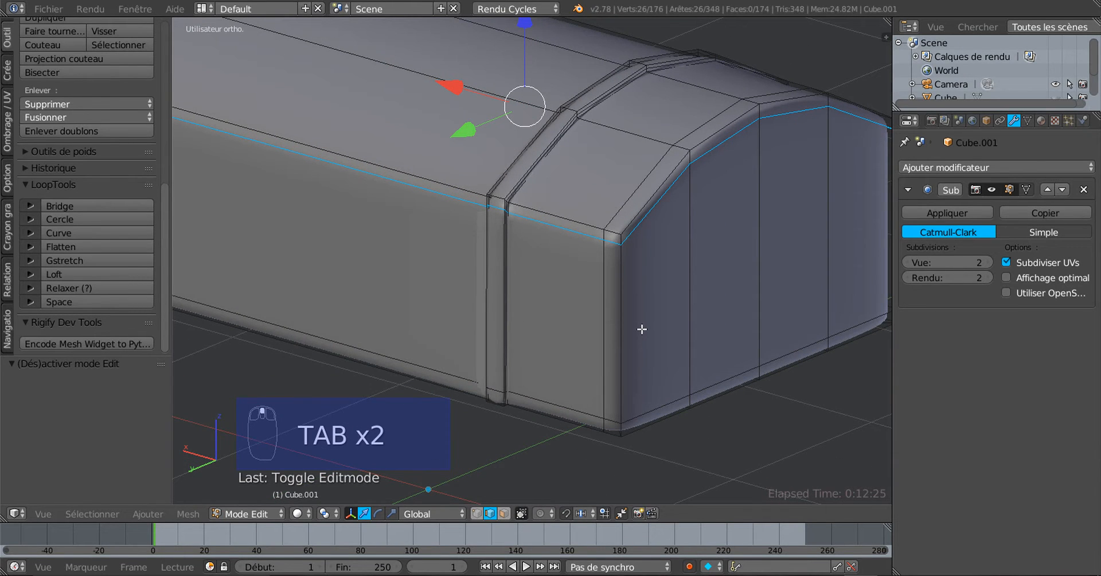
Step: Undo the added loop cuts, the loop flattening and the lowering of the band's shoulder edges
{"action": "key", "text": "ctrl+z"}
{"action": "key", "text": "ctrl+z"}
{"action": "key", "text": "ctrl+z"}
{"action": "key", "text": "ctrl+z"}
{"action": "key", "text": "ctrl+z"}
{"action": "key", "text": "ctrl+z"}
{"action": "key", "text": "ctrl+z"}
{"action": "key", "text": "ctrl+z"}
{"action": "key", "text": "ctrl+z"}
{"action": "key", "text": "ctrl+z"}
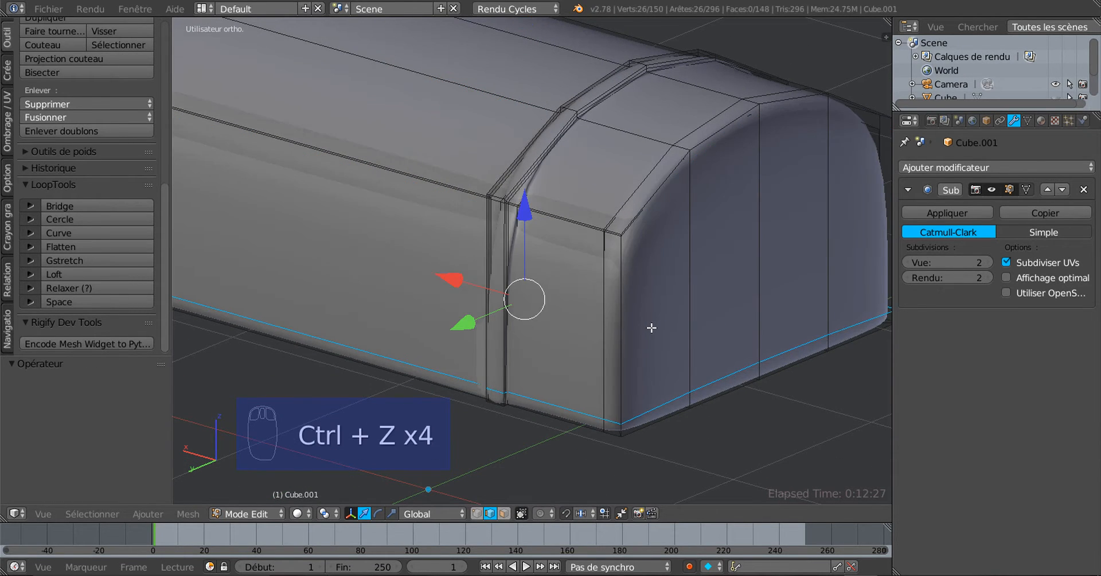
{"action": "key", "text": "ctrl+z"}
{"action": "key", "text": "ctrl+z"}
{"action": "key", "text": "ctrl+z"}
{"action": "key", "text": "ctrl+z"}
{"action": "key", "text": "ctrl+z"}
{"action": "key", "text": "ctrl+z"}
{"action": "key", "text": "ctrl+z"}
{"action": "key", "text": "ctrl+z"}
{"action": "key", "text": "ctrl+z"}
{"action": "key", "text": "ctrl+z"}
{"action": "key", "text": "ctrl+z"}
{"action": "key", "text": "ctrl+z"}
{"action": "key", "text": "ctrl+z"}
{"action": "key", "text": "ctrl+z"}
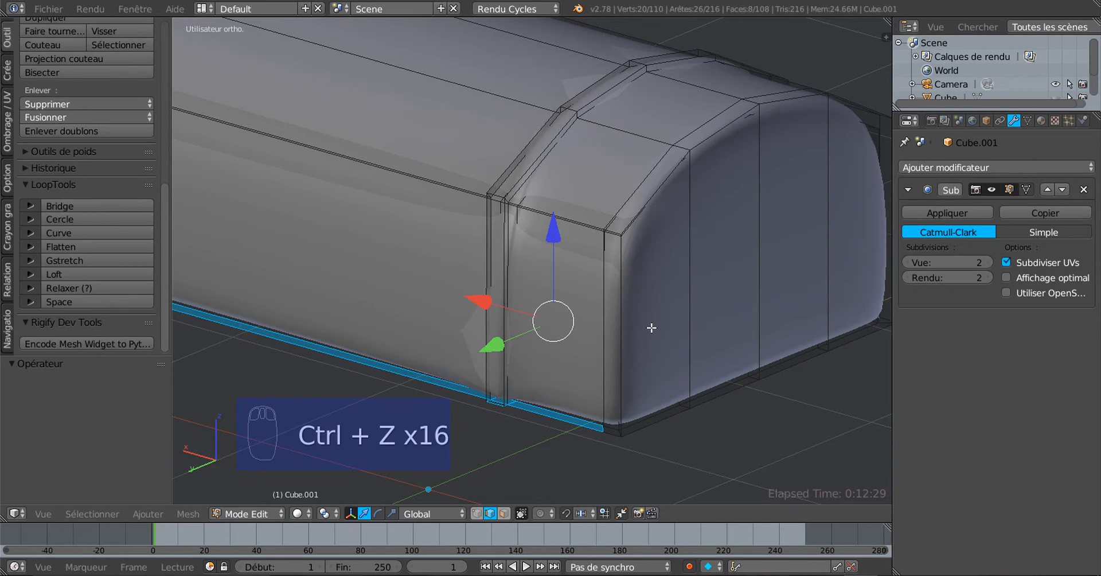
Step: Undo the underside rim flattening and the earlier band edge raise, back to the selection of the band's two side faces
{"action": "key", "text": "ctrl+z"}
{"action": "key", "text": "ctrl+z"}
{"action": "key", "text": "ctrl+z"}
{"action": "key", "text": "ctrl+z"}
{"action": "key", "text": "ctrl+z"}
{"action": "key", "text": "ctrl+z"}
{"action": "key", "text": "ctrl+z"}
{"action": "key", "text": "ctrl+z"}
{"action": "key", "text": "ctrl+z"}
{"action": "key", "text": "ctrl+z"}
{"action": "key", "text": "ctrl+z"}
{"action": "key", "text": "ctrl+z"}
{"action": "key", "text": "ctrl+z"}
{"action": "key", "text": "ctrl+z"}
{"action": "key", "text": "ctrl+z"}
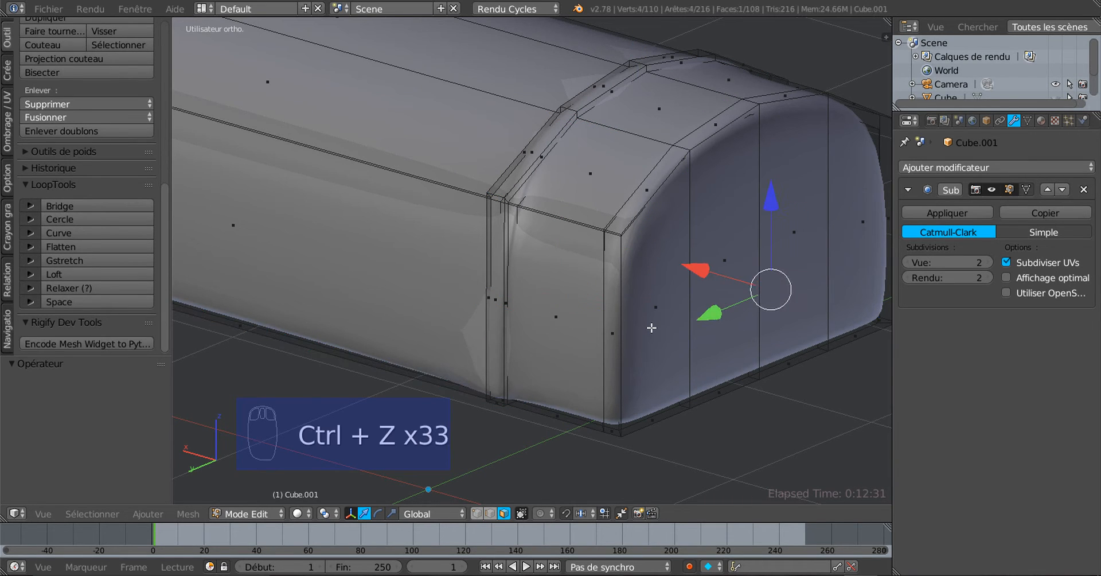
{"action": "key", "text": "ctrl+z"}
{"action": "key", "text": "ctrl+z"}
{"action": "key", "text": "ctrl+z"}
{"action": "key", "text": "ctrl+z"}
{"action": "key", "text": "ctrl+z"}
{"action": "key", "text": "ctrl+z"}
{"action": "key", "text": "ctrl+z"}
{"action": "key", "text": "ctrl+z"}
{"action": "key", "text": "ctrl+z"}
{"action": "key", "text": "ctrl+z"}
{"action": "key", "text": "ctrl+z"}
{"action": "key", "text": "ctrl+z"}
{"action": "key", "text": "ctrl+z"}
{"action": "key", "text": "ctrl+z"}
{"action": "key", "text": "ctrl+z"}
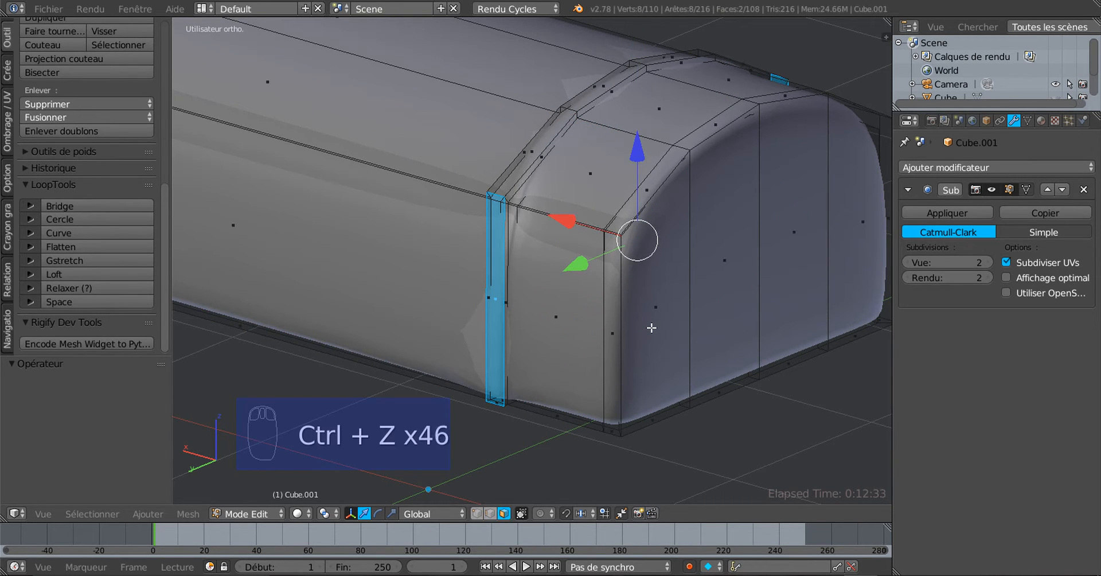
{"action": "key", "text": "ctrl+z"}
{"action": "key", "text": "ctrl+z"}
{"action": "key", "text": "ctrl+z"}
{"action": "key", "text": "ctrl+z"}
{"action": "key", "text": "ctrl+z"}
{"action": "key", "text": "ctrl+z"}
{"action": "key", "text": "ctrl+z"}
{"action": "key", "text": "ctrl+z"}
{"action": "key", "text": "ctrl+z"}
{"action": "scroll", "coordinate": [651, 327], "scroll_direction": "down", "scroll_amount": 3}
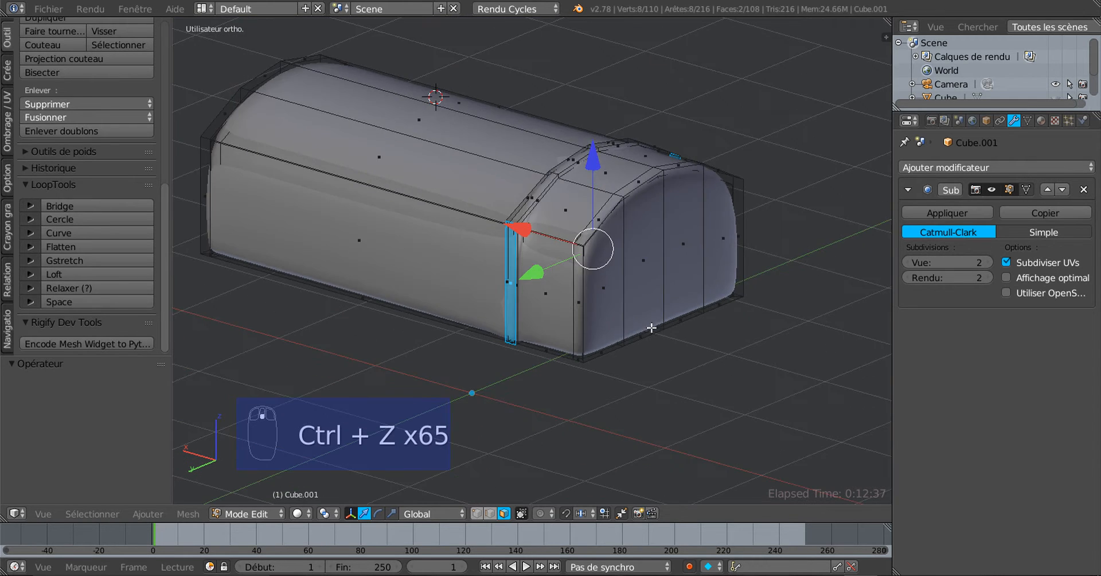
{"action": "middle_click_drag", "start_coordinate": [652, 327], "coordinate": [840, 361]}
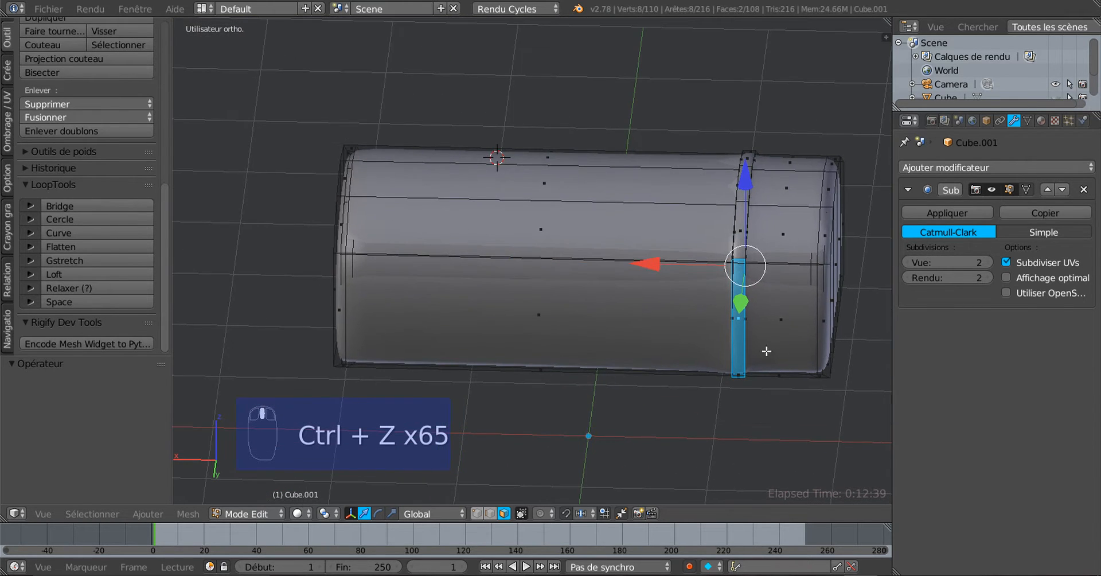
{"action": "middle_click_drag", "start_coordinate": [767, 352], "coordinate": [725, 309]}
{"action": "scroll", "coordinate": [688, 354], "scroll_direction": "up", "scroll_amount": 2}
{"action": "scroll", "coordinate": [617, 312], "scroll_direction": "up", "scroll_amount": 1}
{"action": "scroll", "coordinate": [617, 312], "scroll_direction": "down", "scroll_amount": 4}
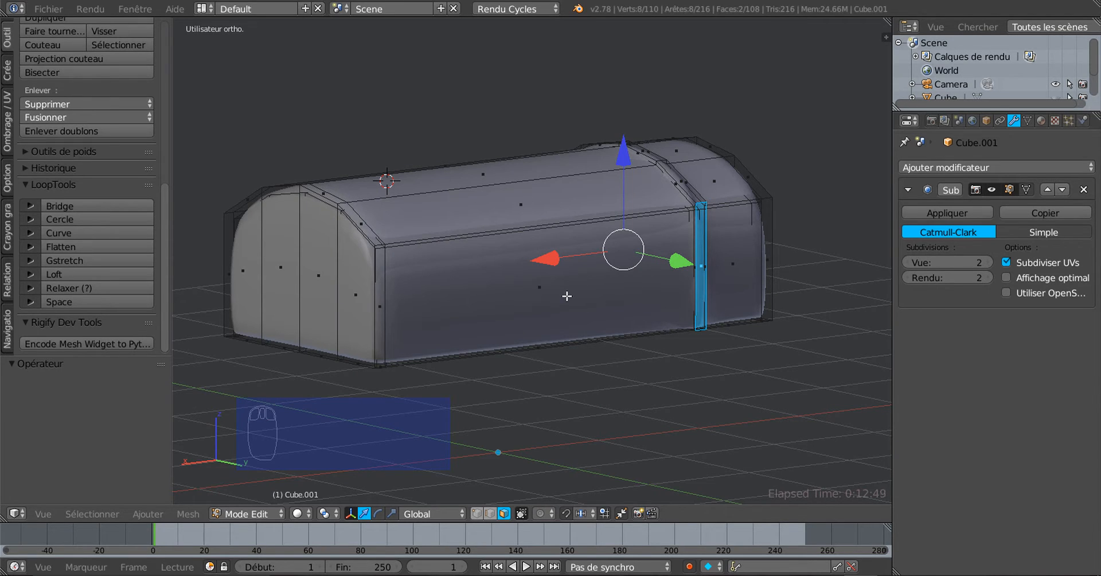
Step: Select the entire lid mesh and try dissolving its edges
{"action": "key", "text": "a"}
{"action": "key", "text": "x"}
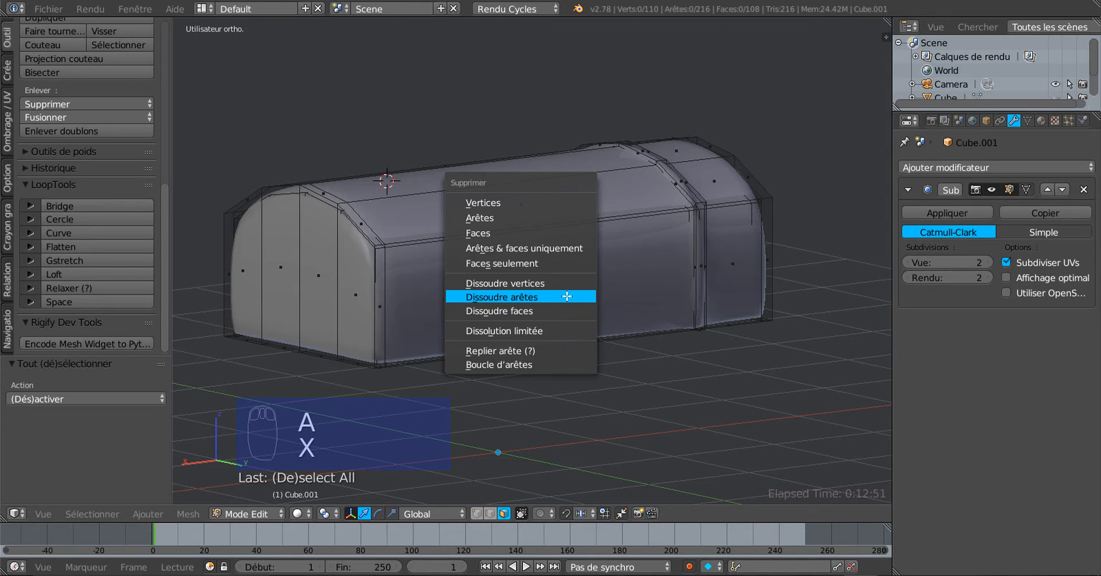
{"action": "key", "text": "a"}
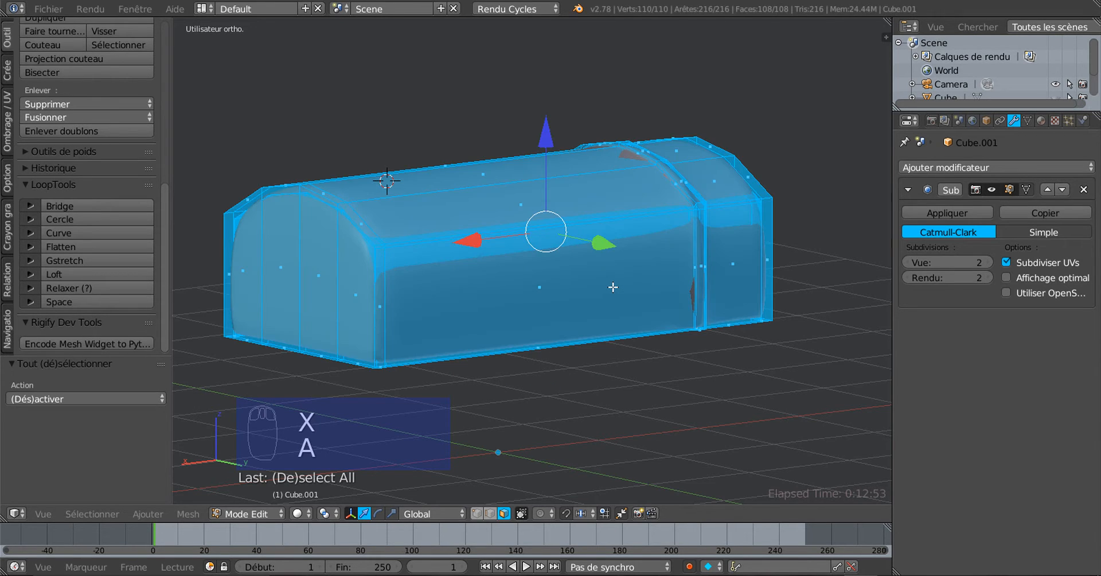
{"action": "key", "text": "x"}
{"action": "left_click", "coordinate": [612, 286]}
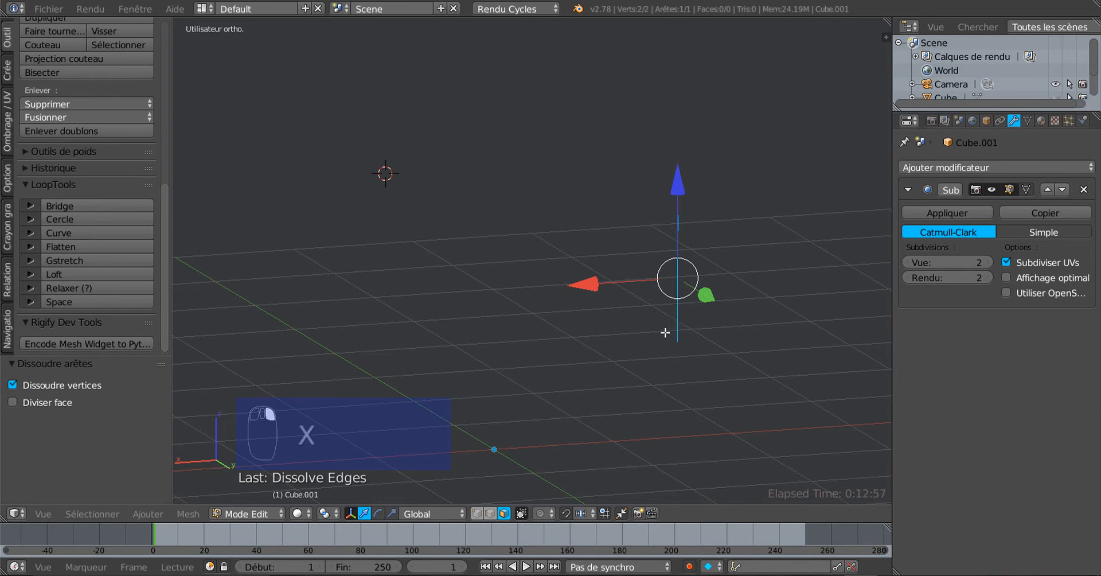
{"action": "middle_click_drag", "start_coordinate": [682, 319], "coordinate": [612, 338]}
{"action": "key", "text": "x"}
{"action": "key", "text": "Escape"}
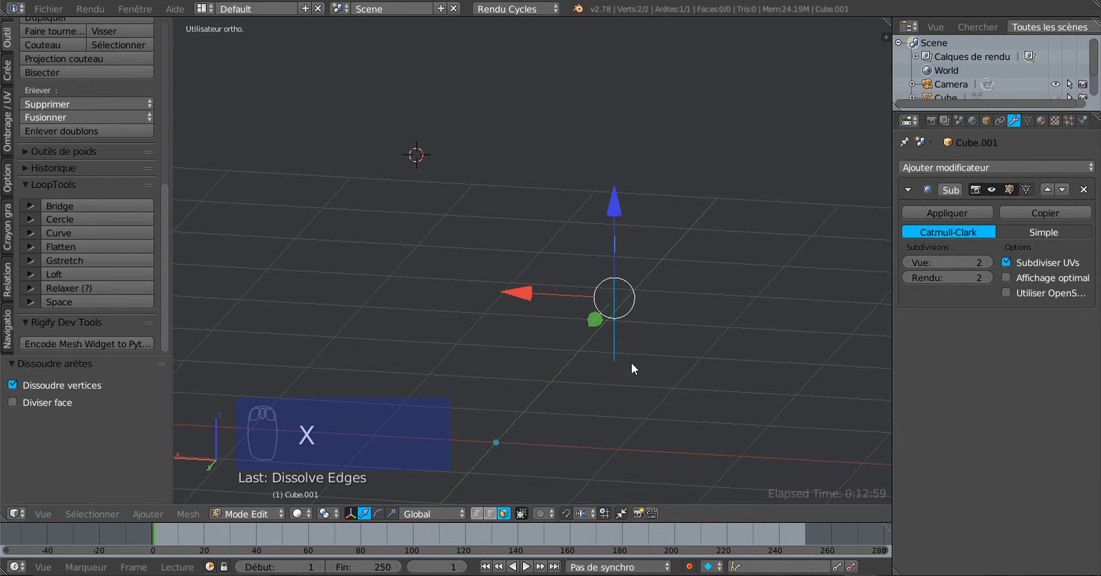
{"action": "middle_click_drag", "start_coordinate": [633, 354], "coordinate": [592, 360]}
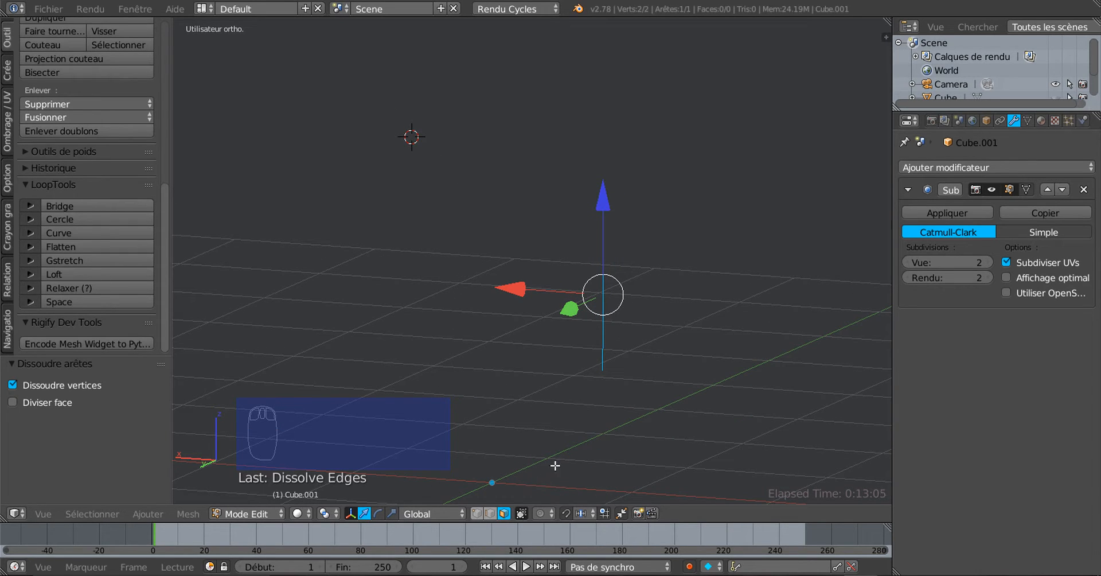
Step: Undo the edge dissolve and reveal any hidden geometry in the lid mesh
{"action": "key", "text": "alt+h"}
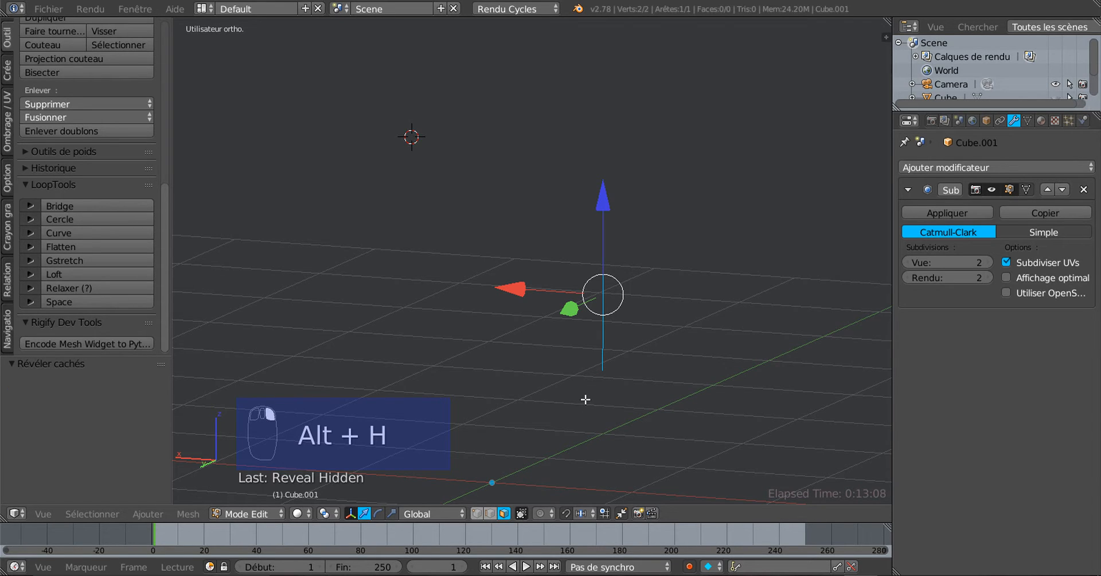
{"action": "key", "text": "ctrl+z"}
{"action": "key", "text": "ctrl+z"}
{"action": "key", "text": "ctrl+z"}
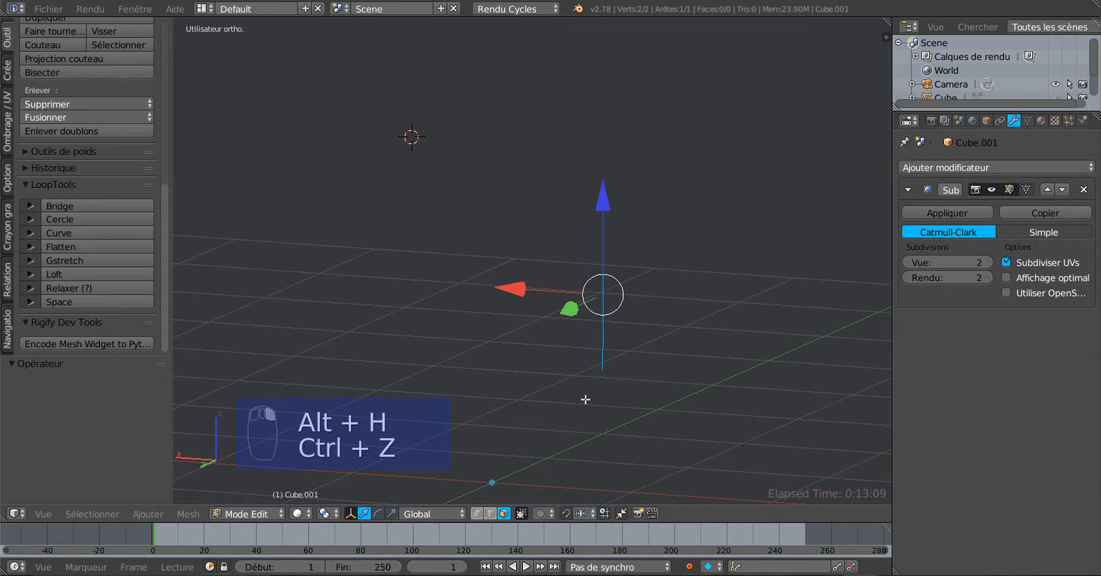
{"action": "middle_click_drag", "start_coordinate": [577, 403], "coordinate": [596, 390]}
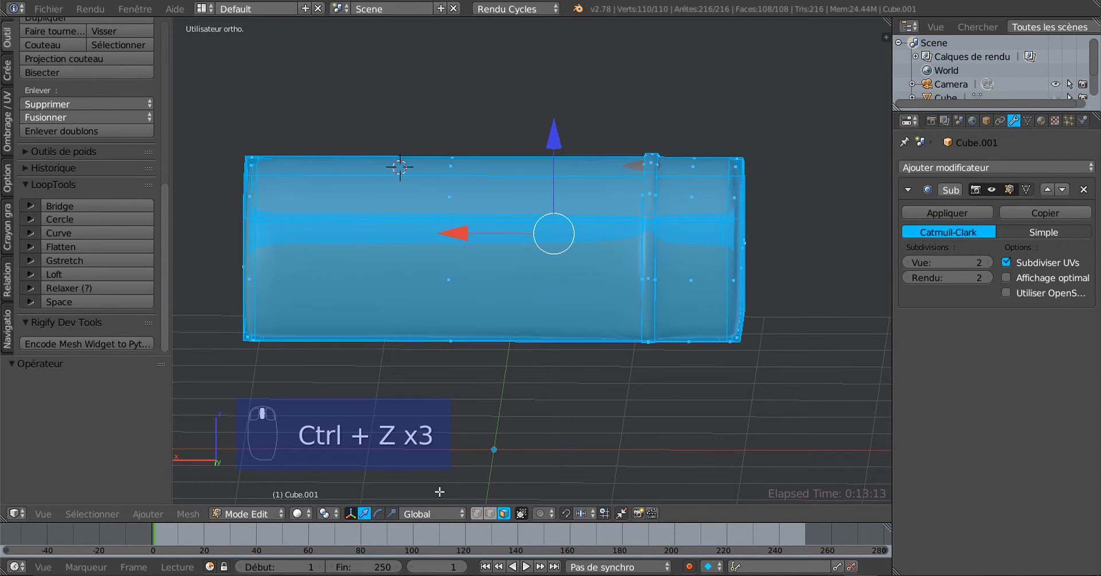
{"action": "key", "text": "alt+h"}
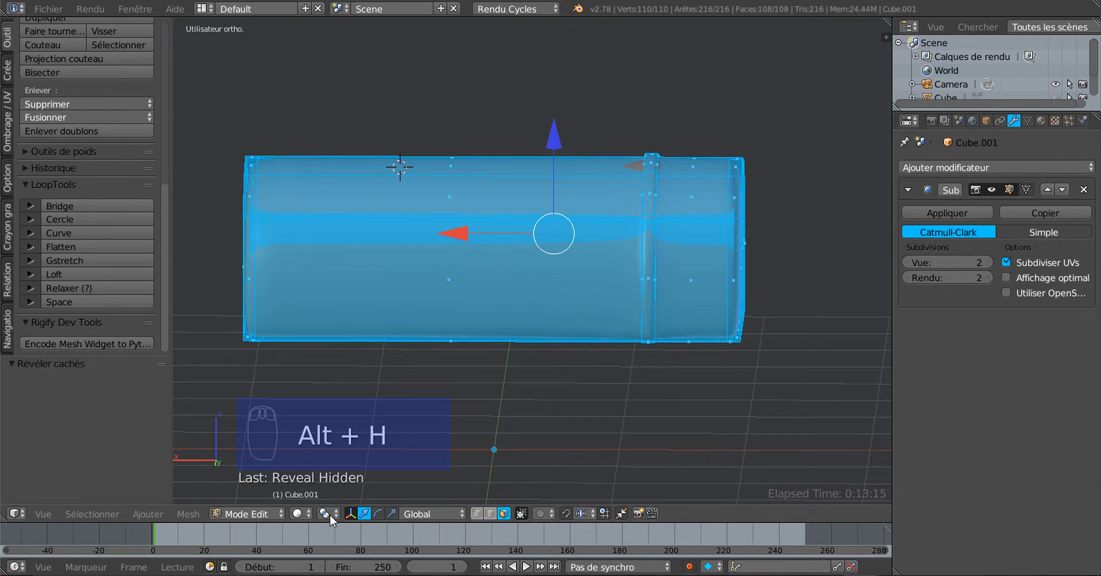
Step: Return to Object Mode and reveal the hidden chest base
{"action": "left_click", "coordinate": [248, 514]}
{"action": "left_click", "coordinate": [250, 494]}
{"action": "key", "text": "alt+h"}
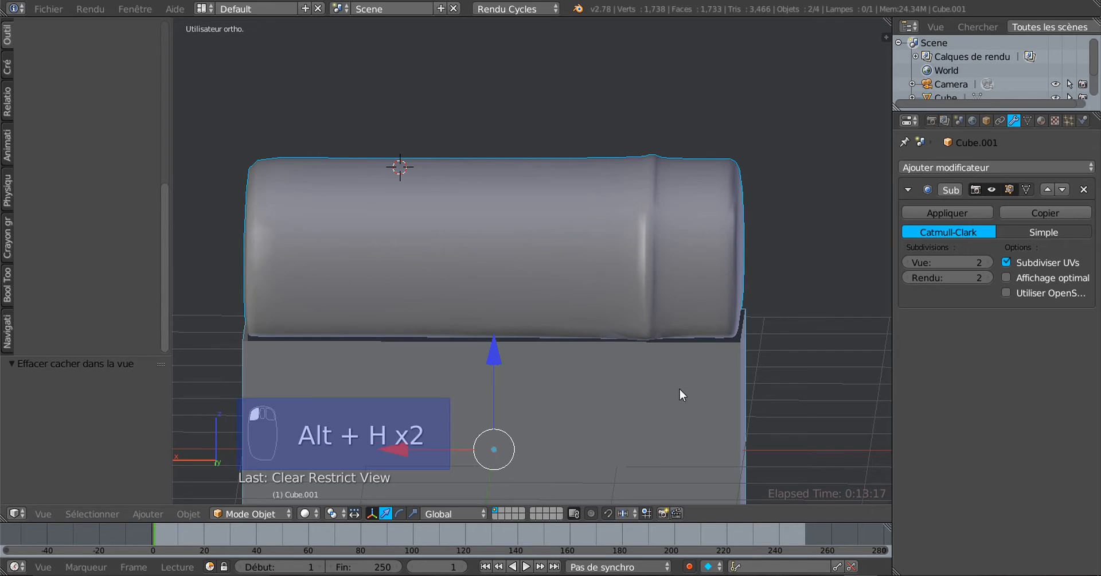
Step: Delete the flawed lid object above the chest base
{"action": "right_click", "coordinate": [680, 287]}
{"action": "middle_click_drag", "start_coordinate": [687, 342], "coordinate": [646, 367]}
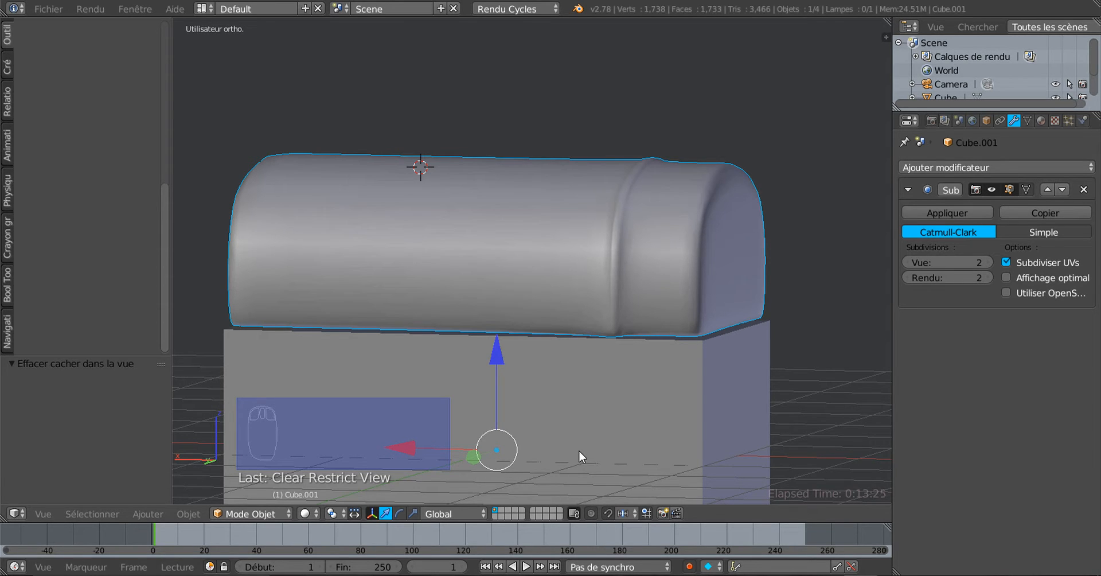
{"action": "middle_click_drag", "start_coordinate": [563, 477], "coordinate": [521, 462]}
{"action": "scroll", "coordinate": [544, 401], "scroll_direction": "up", "scroll_amount": 3}
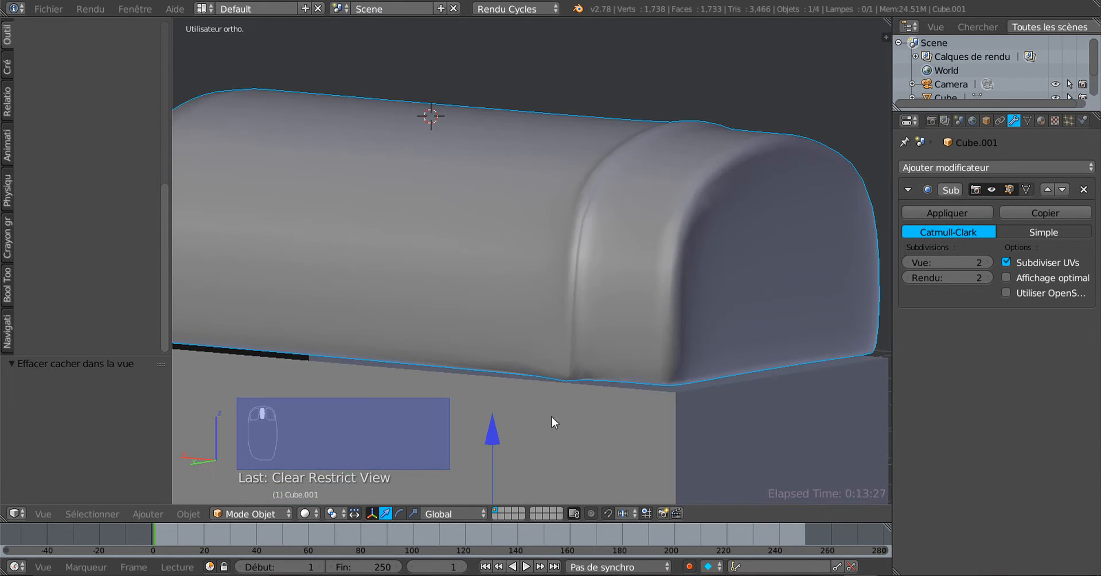
{"action": "left_click_drag", "start_coordinate": [545, 435], "coordinate": [583, 303]}
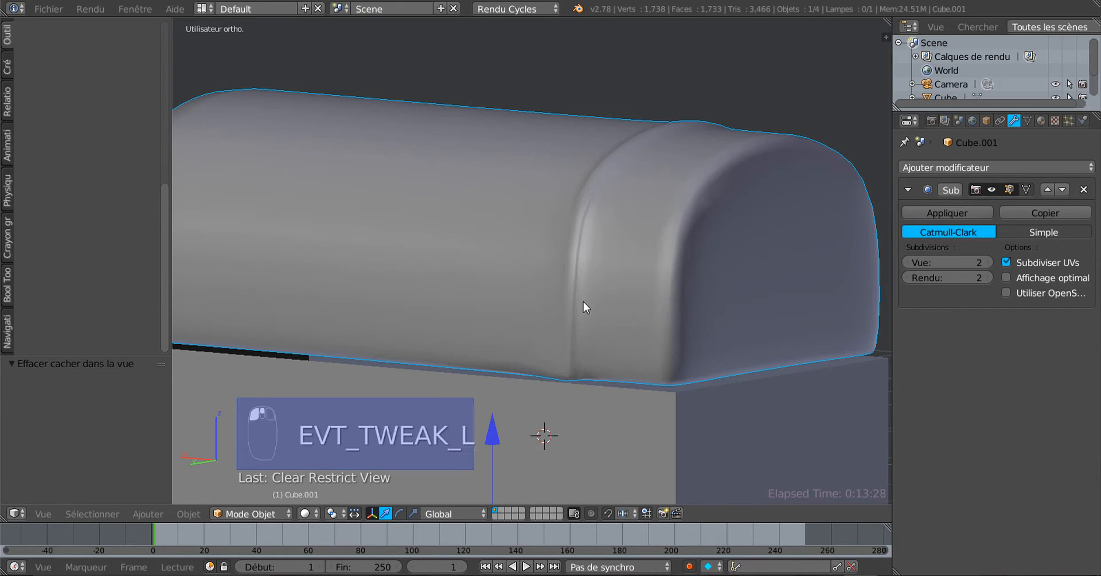
{"action": "key", "text": "x"}
{"action": "left_click", "coordinate": [566, 424]}
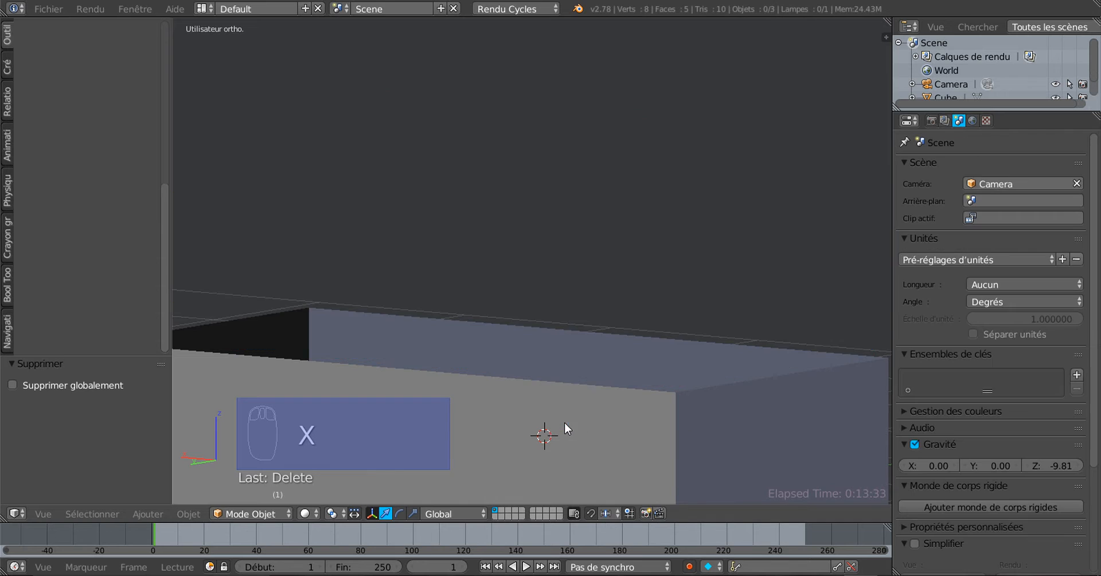
Step: Close the chest base's open top in Edit Mode with a face spanning its two short rim edges
{"action": "scroll", "coordinate": [570, 419], "scroll_direction": "down", "scroll_amount": 1}
{"action": "right_click", "coordinate": [570, 418]}
{"action": "key", "text": "Tab"}
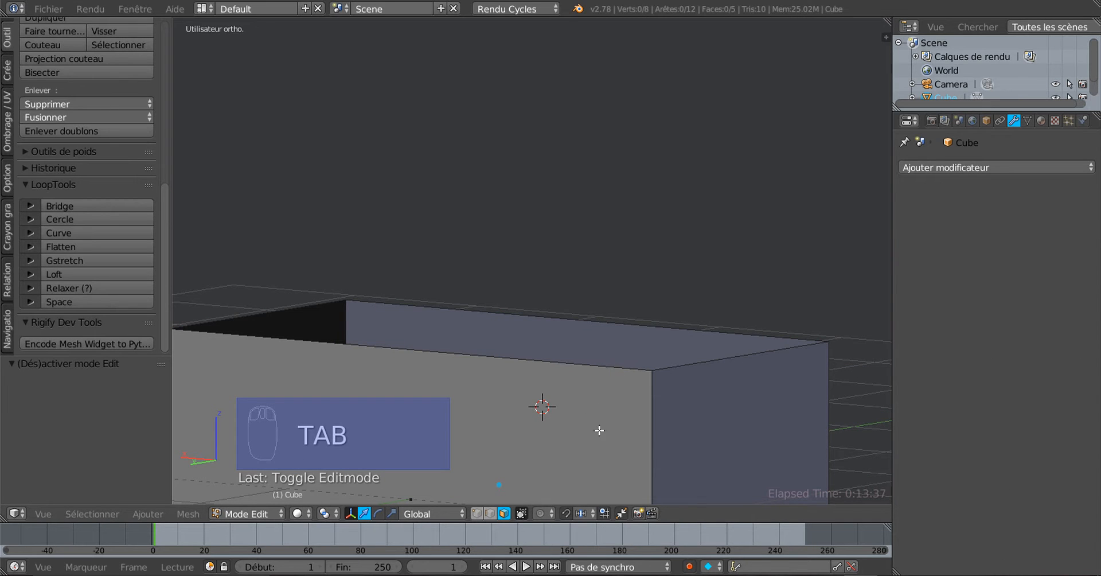
{"action": "middle_click_drag", "start_coordinate": [599, 430], "coordinate": [603, 428]}
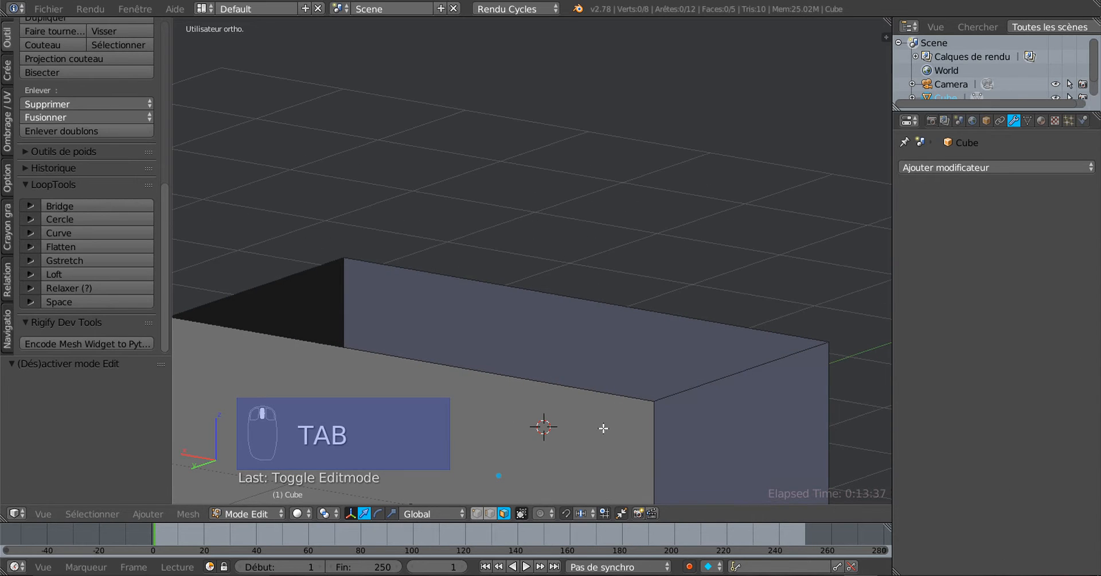
{"action": "left_click", "coordinate": [490, 513]}
{"action": "right_click", "coordinate": [687, 395]}
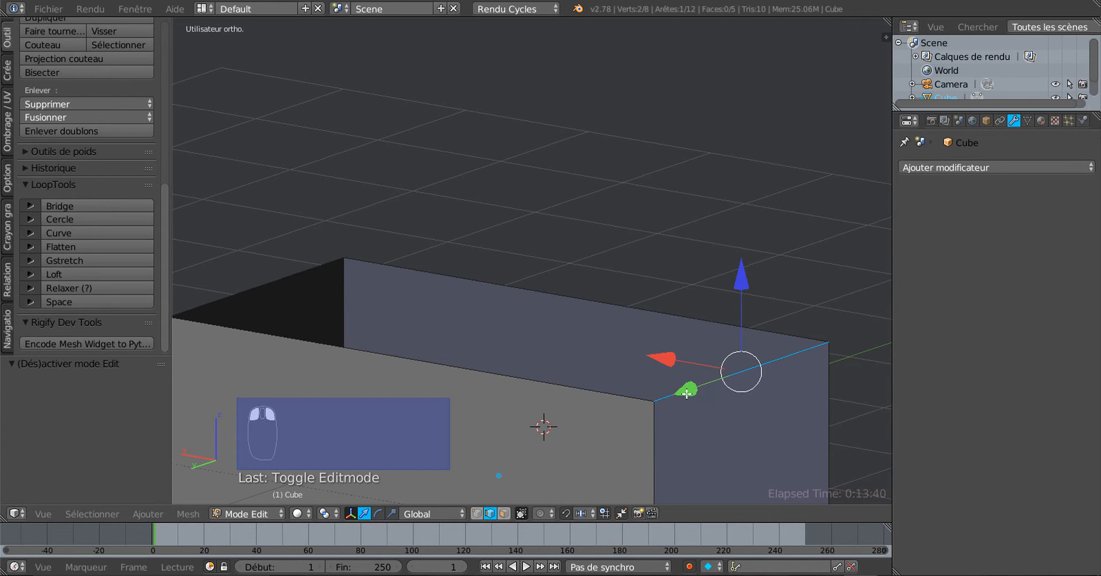
{"action": "right_click", "coordinate": [245, 286], "text": "shift"}
{"action": "key", "text": "f"}
{"action": "left_click", "coordinate": [419, 369]}
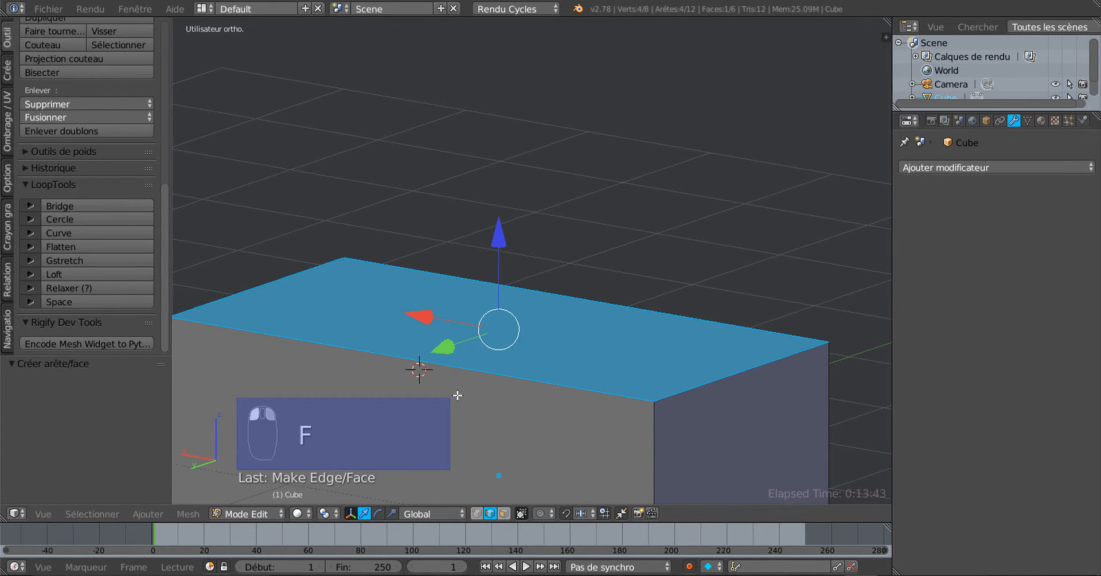
Step: Extrude the new top face upward by 0.925 along Z to form the lid block
{"action": "key", "text": "e"}
{"action": "middle_click_drag", "start_coordinate": [457, 395], "coordinate": [507, 222]}
{"action": "left_click_drag", "start_coordinate": [506, 223], "coordinate": [531, 128]}
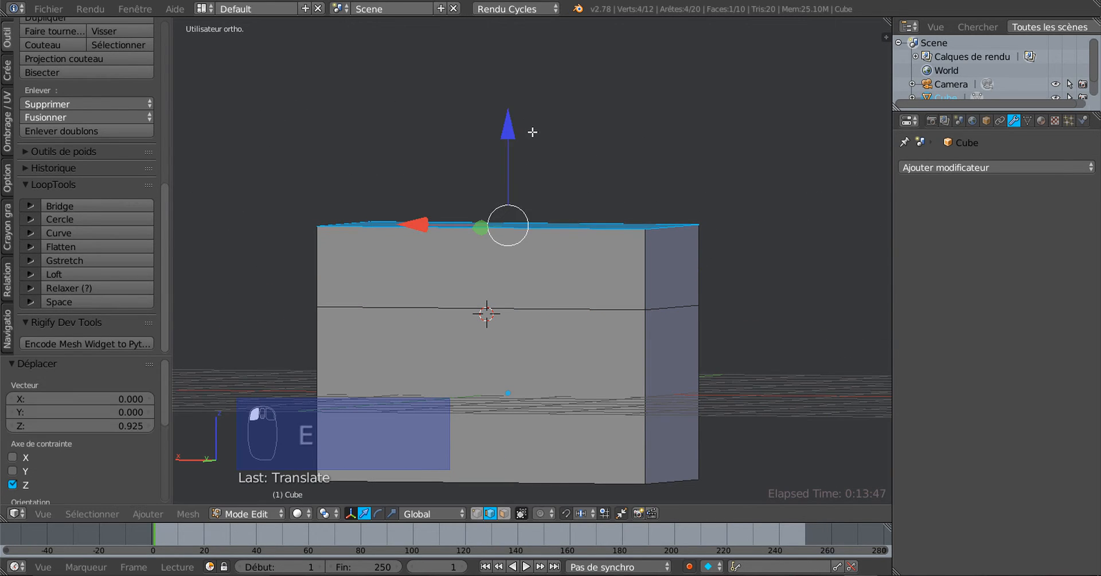
Step: Rip the edge loop between the chest base and the lid block, leaving the ripped edges in place
{"action": "scroll", "coordinate": [662, 382], "scroll_direction": "up", "scroll_amount": 2}
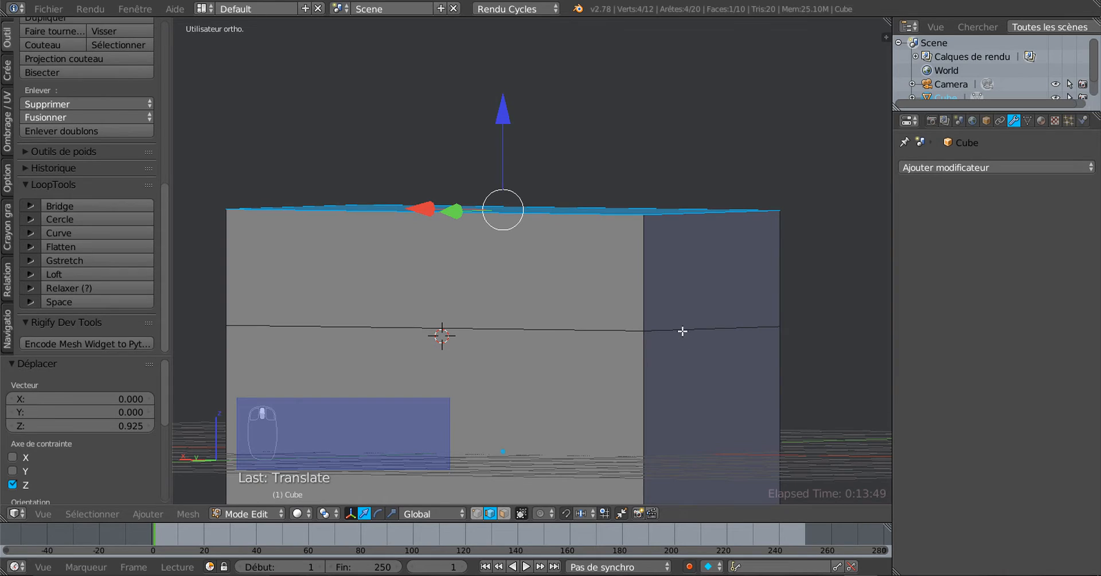
{"action": "right_click", "coordinate": [683, 331], "text": "alt"}
{"action": "key", "text": "v"}
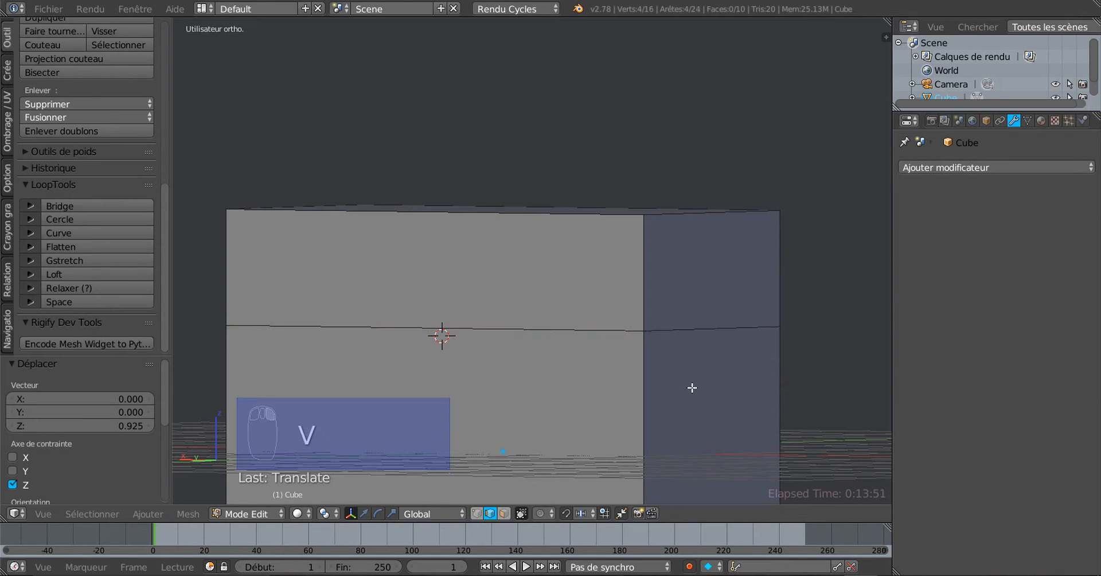
{"action": "left_click", "coordinate": [684, 350]}
Step: Select all geometry linked to the lid block and separate it into its own object
{"action": "right_click", "coordinate": [678, 272]}
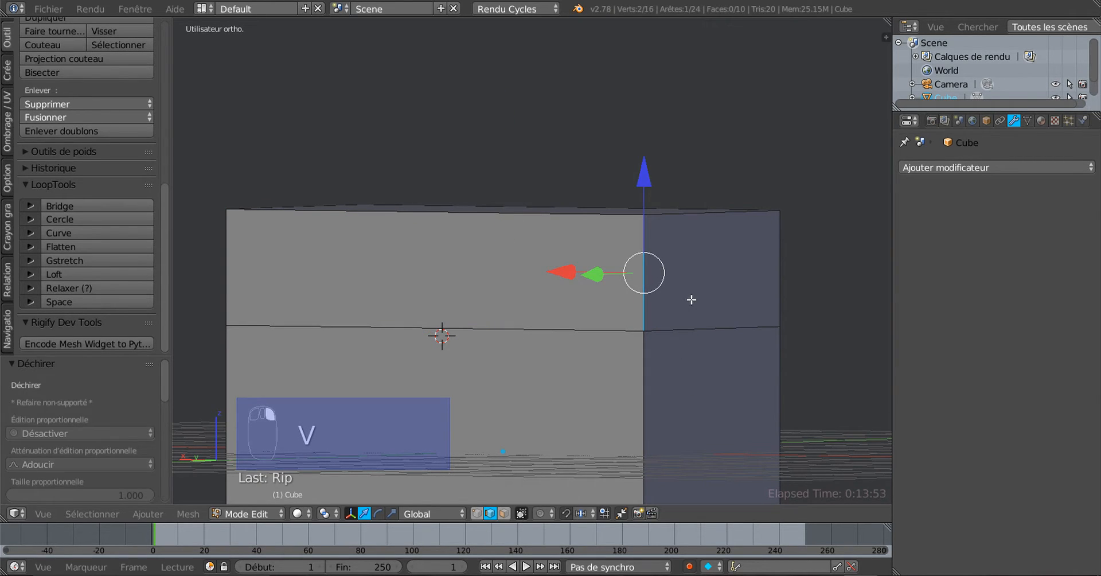
{"action": "key", "text": "ctrl+l"}
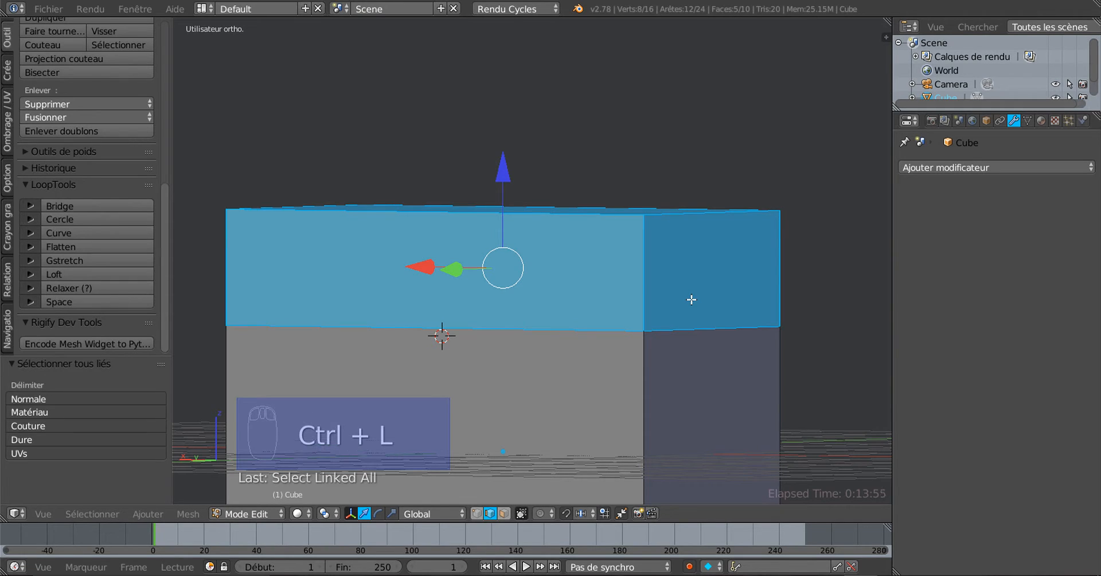
{"action": "key", "text": "p"}
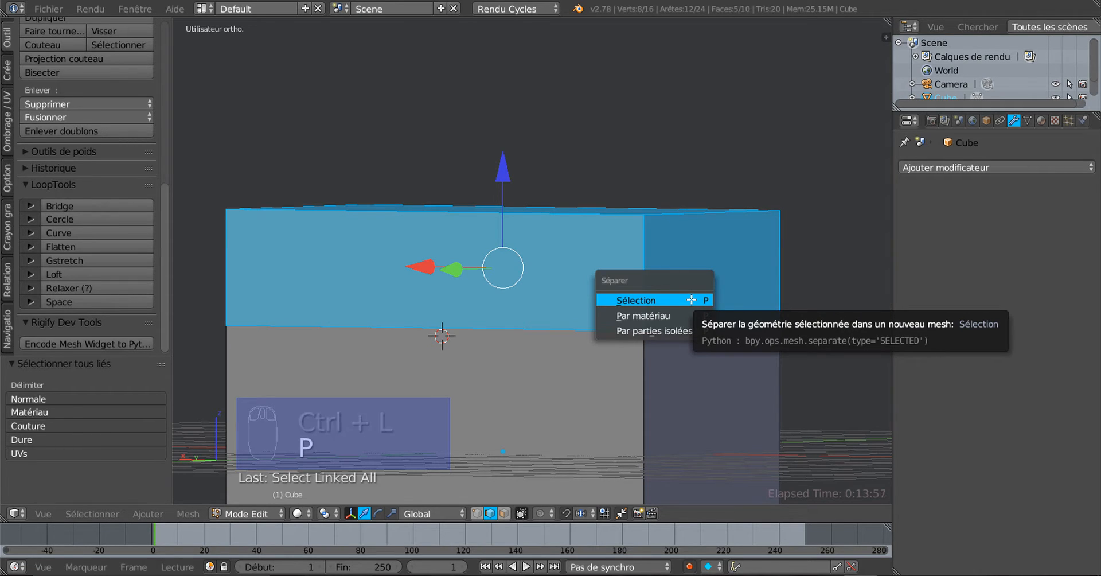
{"action": "left_click", "coordinate": [691, 299]}
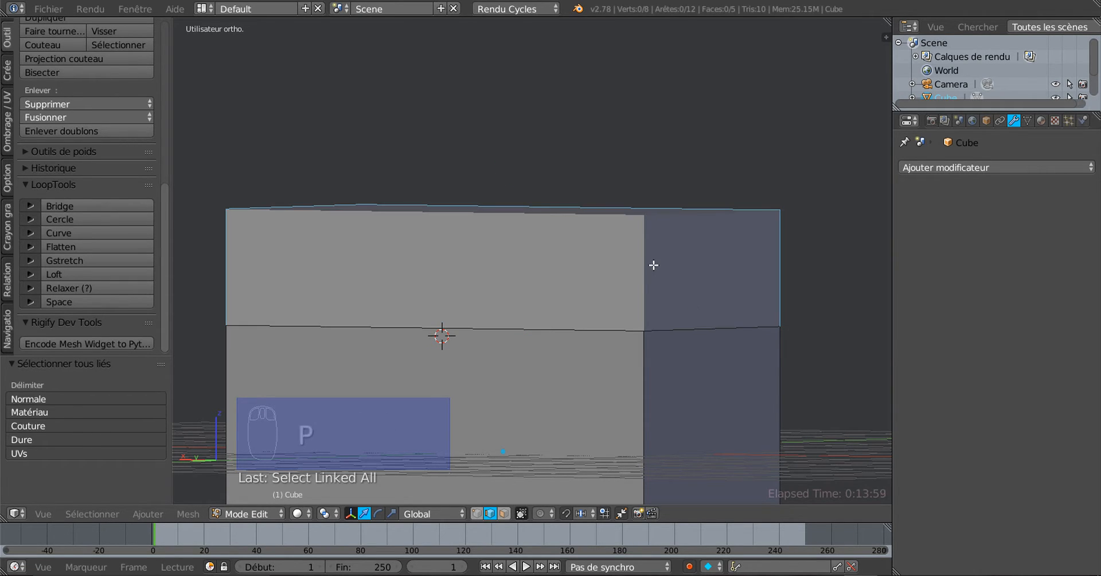
Step: Return to Object Mode and hide the chest base
{"action": "key", "text": "Tab"}
{"action": "middle_click_drag", "start_coordinate": [615, 288], "coordinate": [711, 409]}
{"action": "key", "text": "h"}
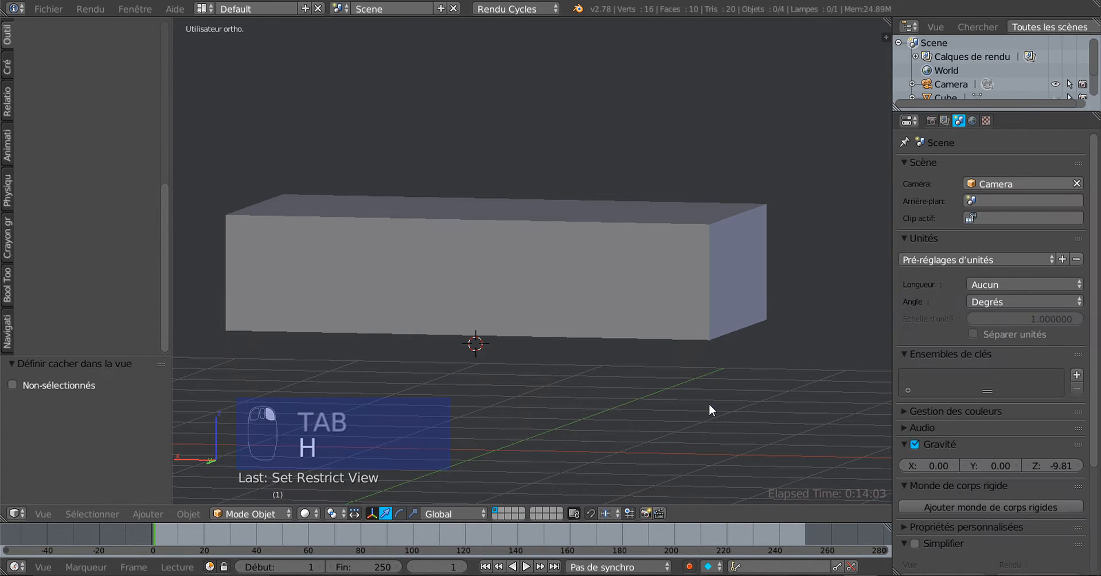
Step: Add three evenly spaced lengthwise loop cuts to the lid block in Edit Mode
{"action": "right_click", "coordinate": [657, 294]}
{"action": "key", "text": "Tab"}
{"action": "middle_click_drag", "start_coordinate": [789, 424], "coordinate": [614, 389]}
{"action": "scroll", "coordinate": [614, 389], "scroll_direction": "up", "scroll_amount": 1}
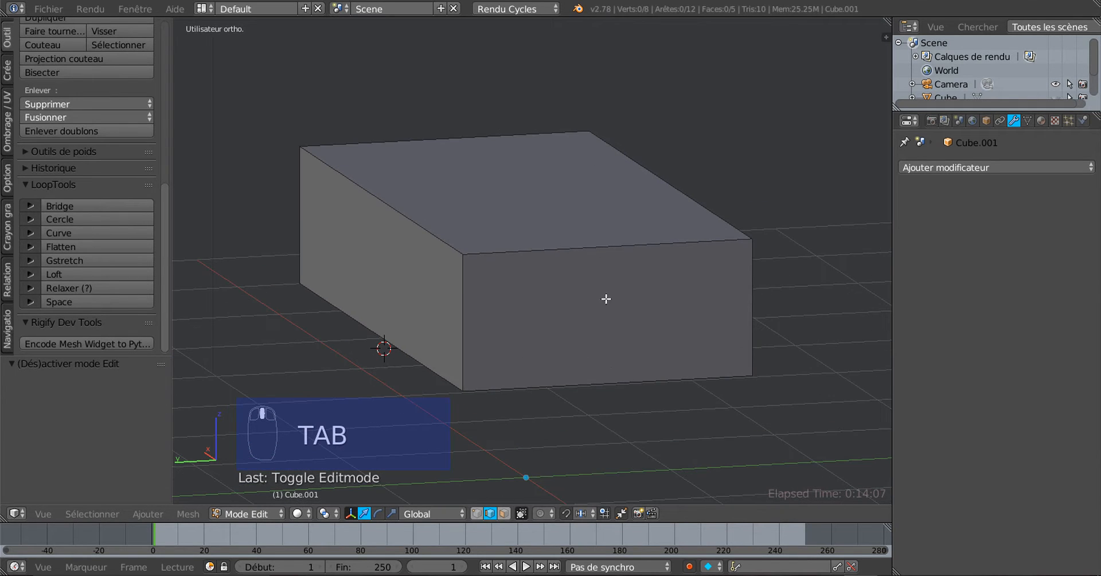
{"action": "key", "text": "ctrl+r"}
{"action": "scroll", "coordinate": [618, 258], "scroll_direction": "up", "scroll_amount": 2}
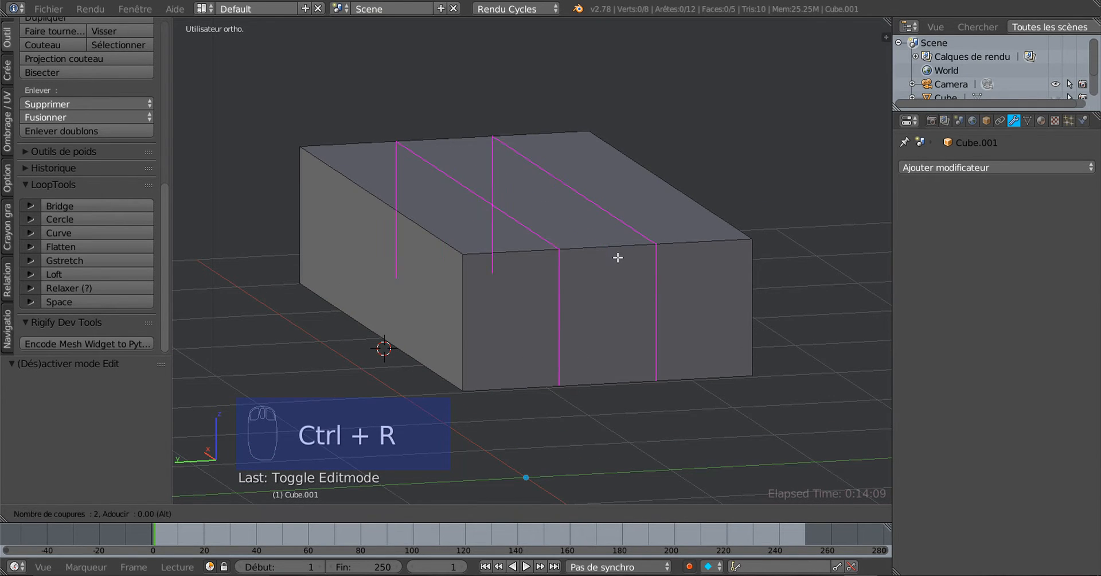
{"action": "left_click", "coordinate": [618, 258]}
{"action": "right_click", "coordinate": [618, 257]}
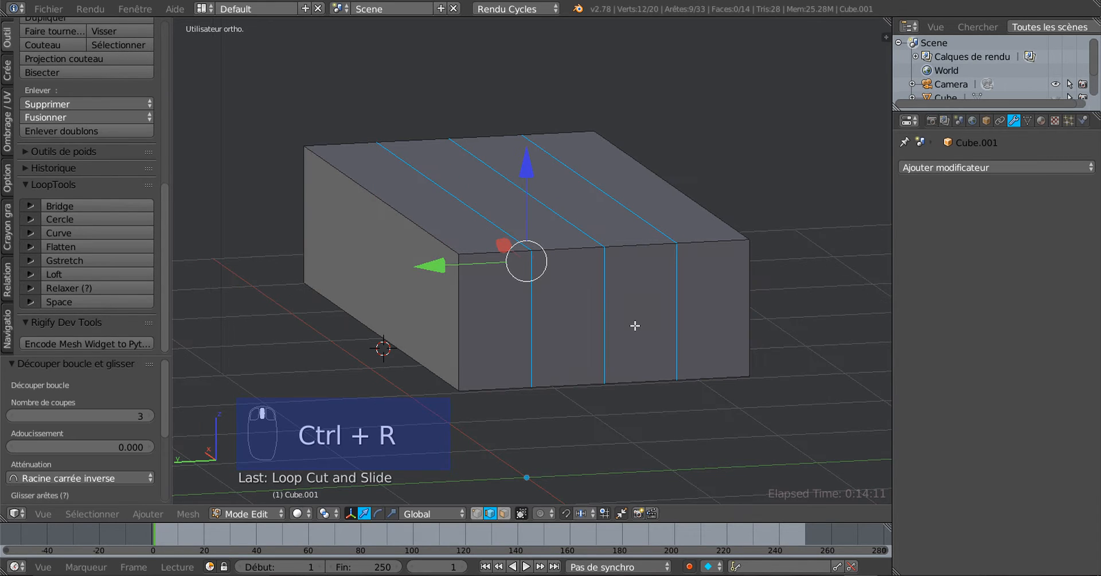
Step: Raise the middle lengthwise edge on the lid's top by 0.289 along Z
{"action": "right_click", "coordinate": [502, 202]}
{"action": "right_click", "coordinate": [559, 211]}
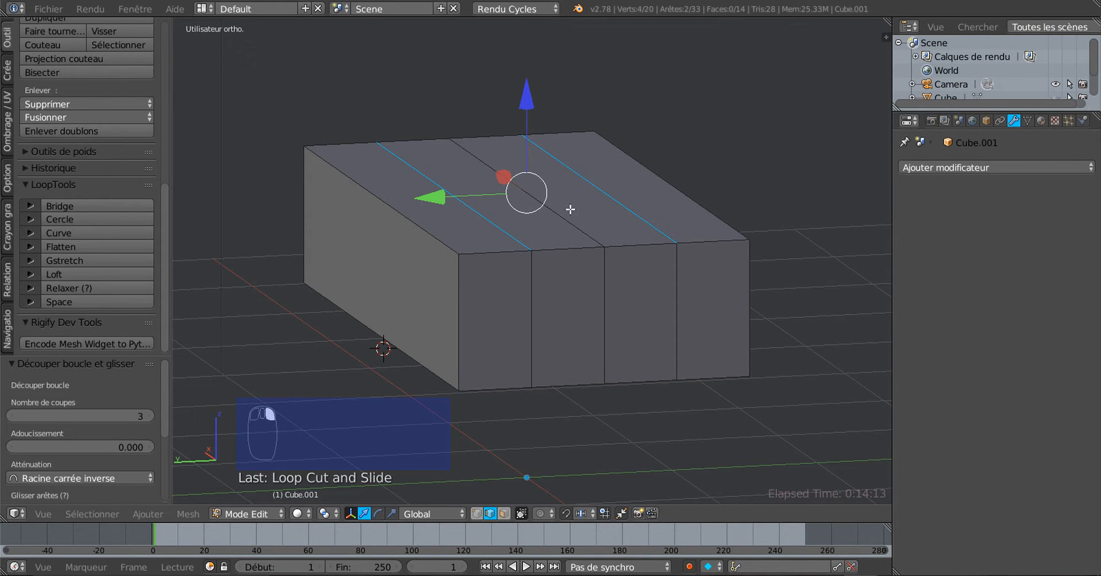
{"action": "left_click_drag", "start_coordinate": [526, 114], "coordinate": [531, 66]}
Step: Raise the two top edges flanking the lid's ridge, and lift the ridge edge another 0.051 along Z
{"action": "right_click", "coordinate": [448, 184]}
{"action": "right_click", "coordinate": [617, 177], "text": "shift"}
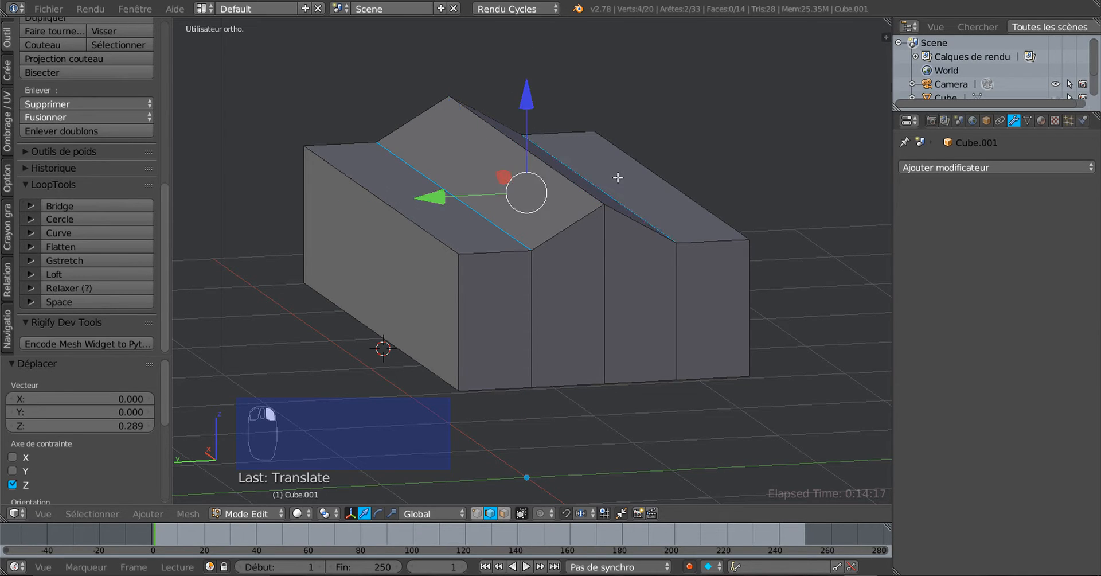
{"action": "left_click_drag", "start_coordinate": [526, 161], "coordinate": [524, 56]}
{"action": "right_click", "coordinate": [542, 156]}
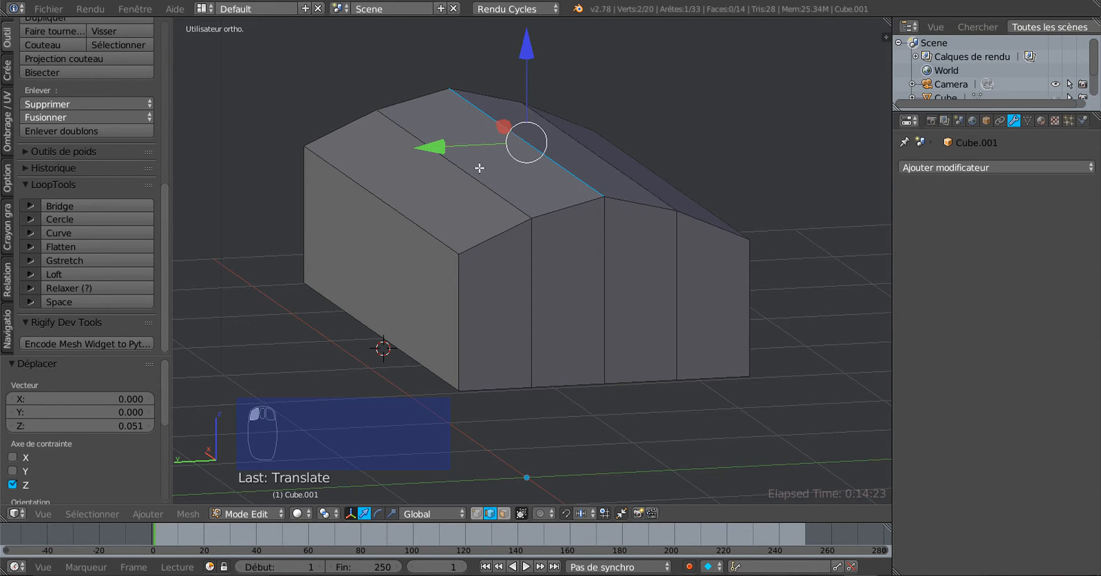
Step: Raise the two edges flanking the ridge by a further 0.042 along Z to round the arch
{"action": "right_click", "coordinate": [479, 168]}
{"action": "right_click", "coordinate": [640, 177], "text": "shift"}
{"action": "middle_click_drag", "start_coordinate": [693, 293], "coordinate": [626, 233]}
{"action": "left_click_drag", "start_coordinate": [603, 155], "coordinate": [605, 152]}
{"action": "middle_click_drag", "start_coordinate": [604, 152], "coordinate": [670, 287]}
{"action": "middle_click_drag", "start_coordinate": [869, 284], "coordinate": [760, 305]}
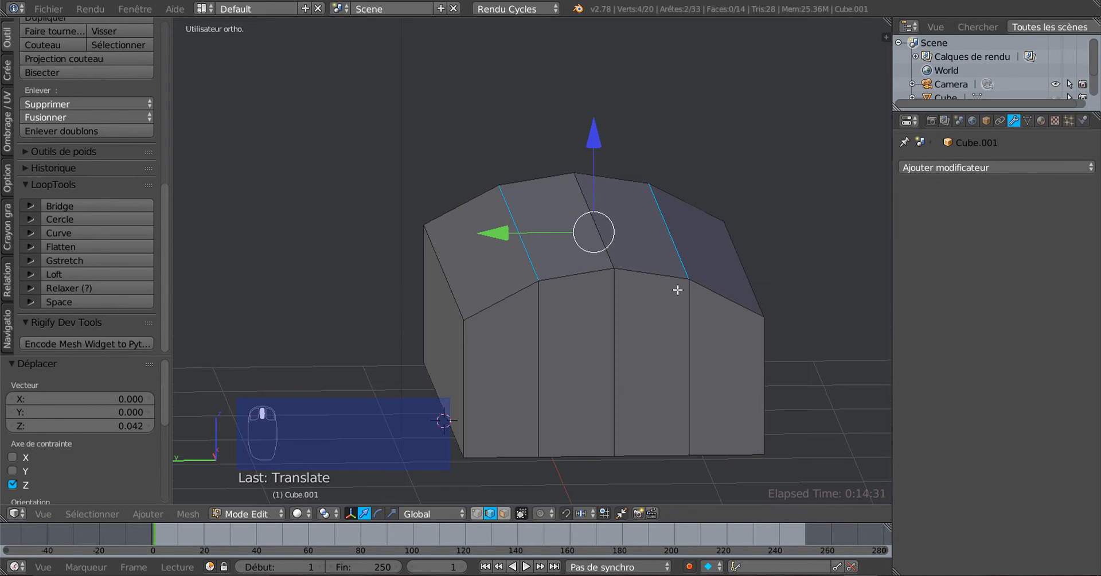
Step: Select the entire lid mesh
{"action": "middle_click_drag", "start_coordinate": [678, 287], "coordinate": [681, 382]}
{"action": "key", "text": "a"}
{"action": "key", "text": "a"}
{"action": "left_click_drag", "start_coordinate": [167, 250], "coordinate": [169, 201]}
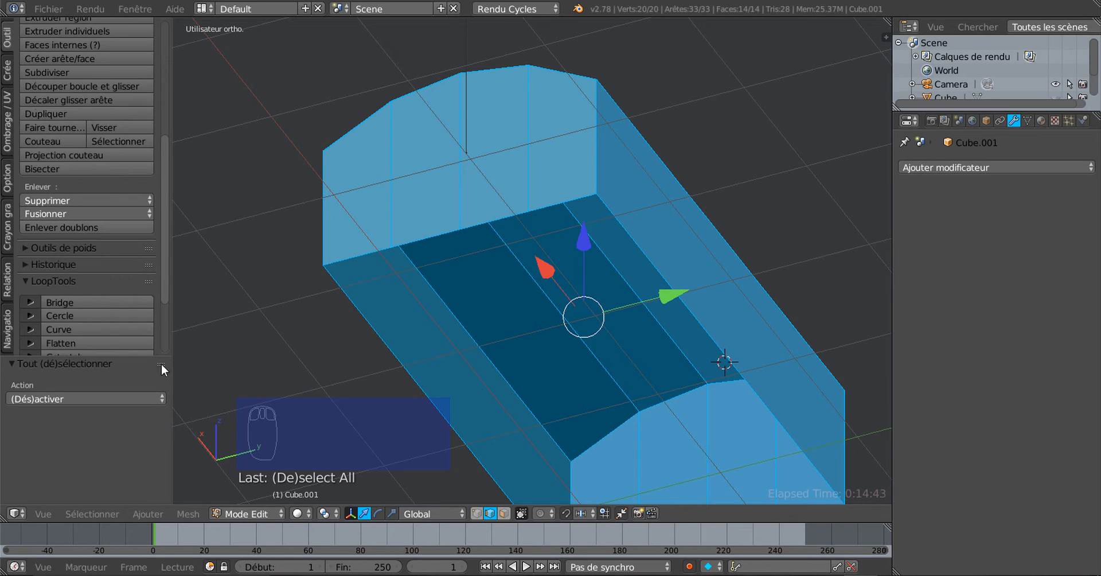
{"action": "left_click", "coordinate": [188, 513]}
{"action": "mouse_move", "coordinate": [224, 275]}
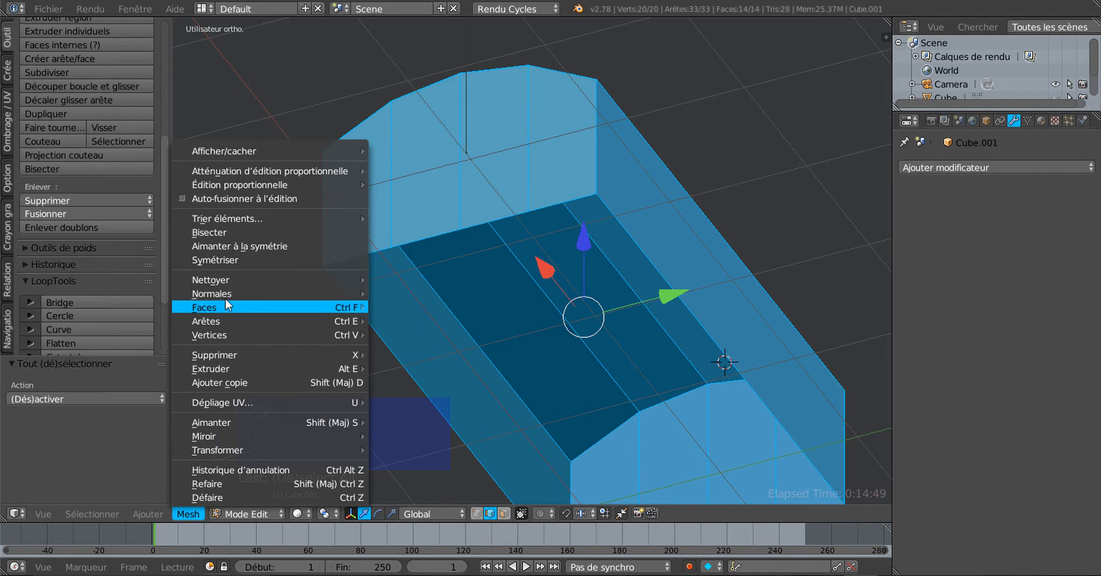
{"action": "mouse_move", "coordinate": [219, 309]}
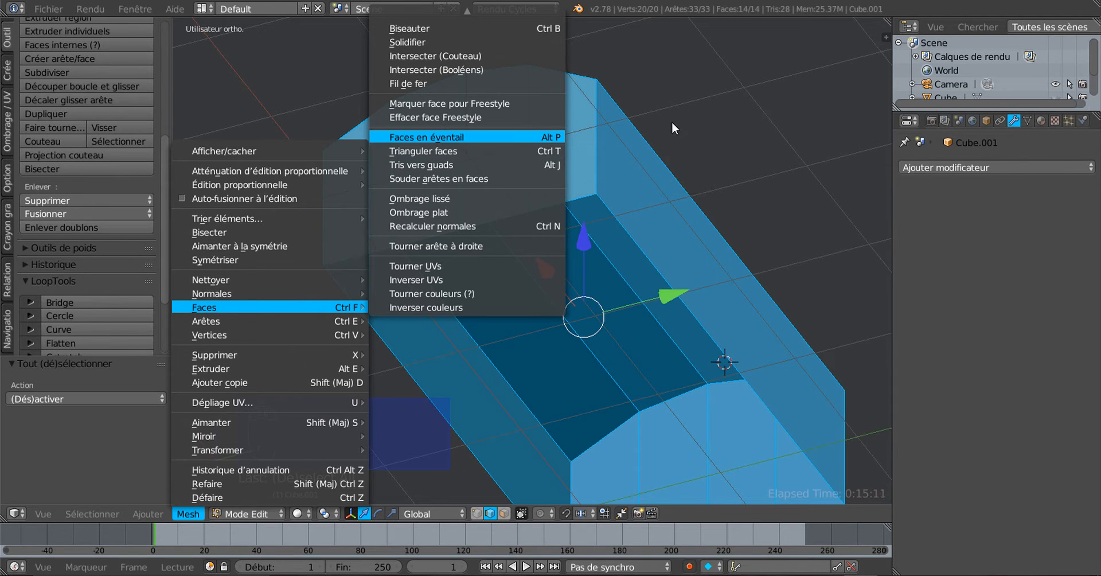
{"action": "middle_click_drag", "start_coordinate": [718, 128], "coordinate": [665, 168]}
{"action": "middle_click_drag", "start_coordinate": [586, 218], "coordinate": [659, 198]}
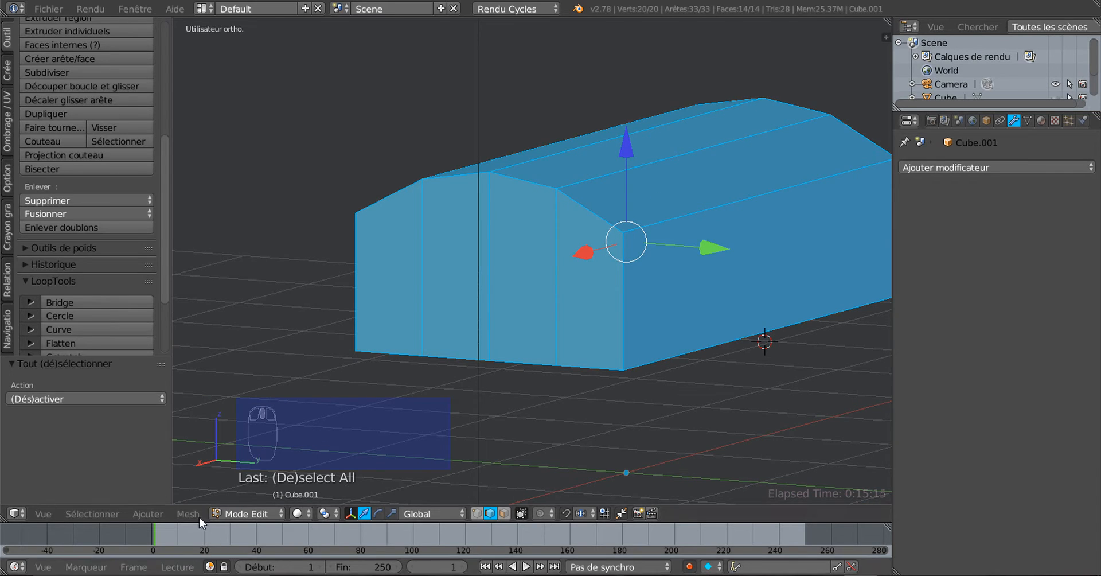
{"action": "left_click", "coordinate": [178, 514]}
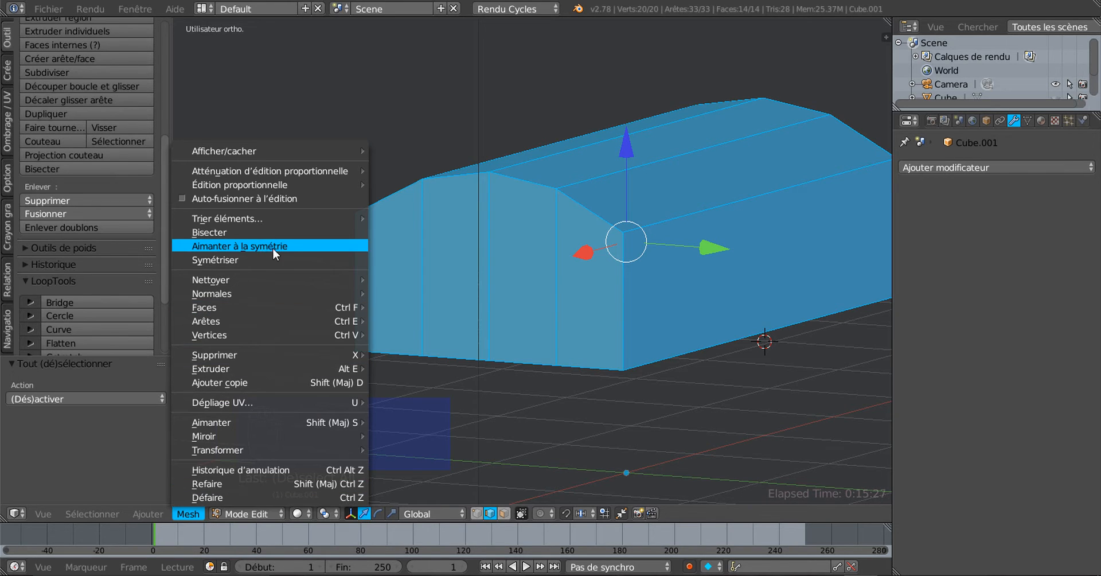
{"action": "mouse_move", "coordinate": [329, 298]}
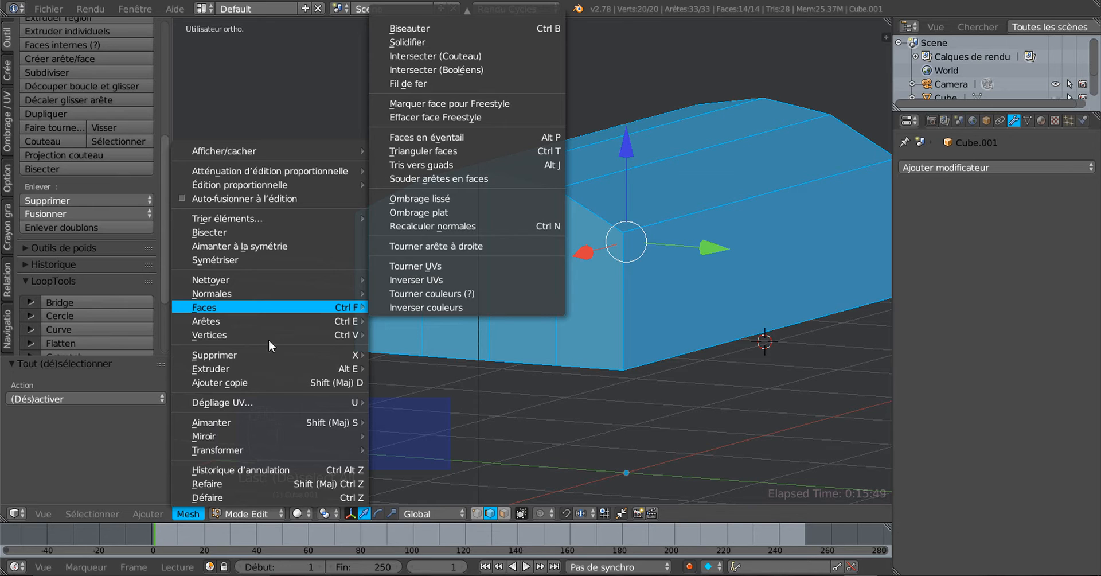
{"action": "left_click", "coordinate": [184, 515]}
Step: Solidify the selected lid faces with a thickness of 0.063
{"action": "left_click", "coordinate": [185, 513]}
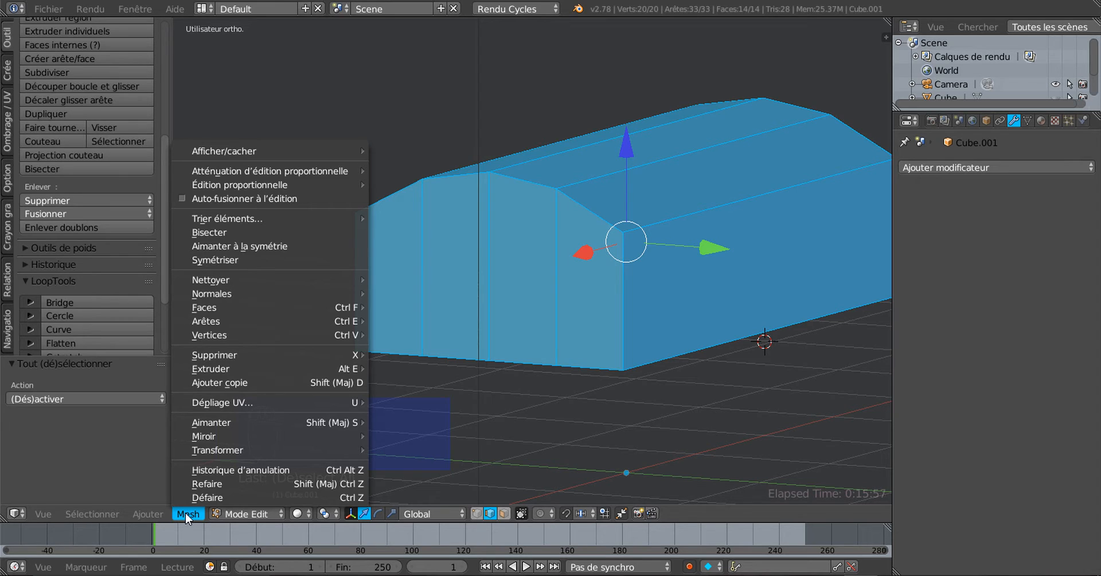
{"action": "mouse_move", "coordinate": [214, 308]}
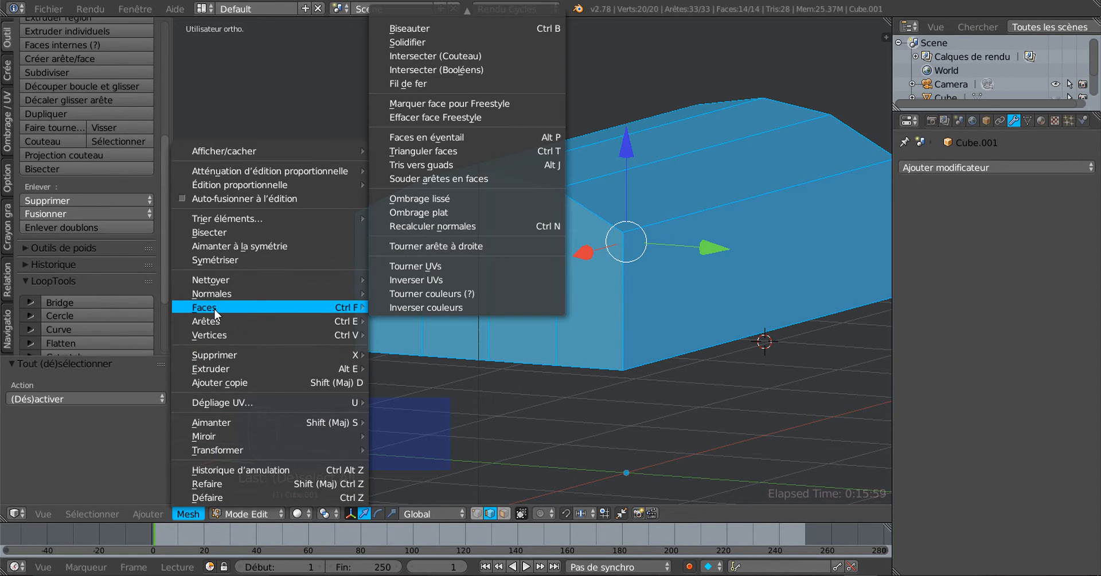
{"action": "left_click", "coordinate": [420, 41]}
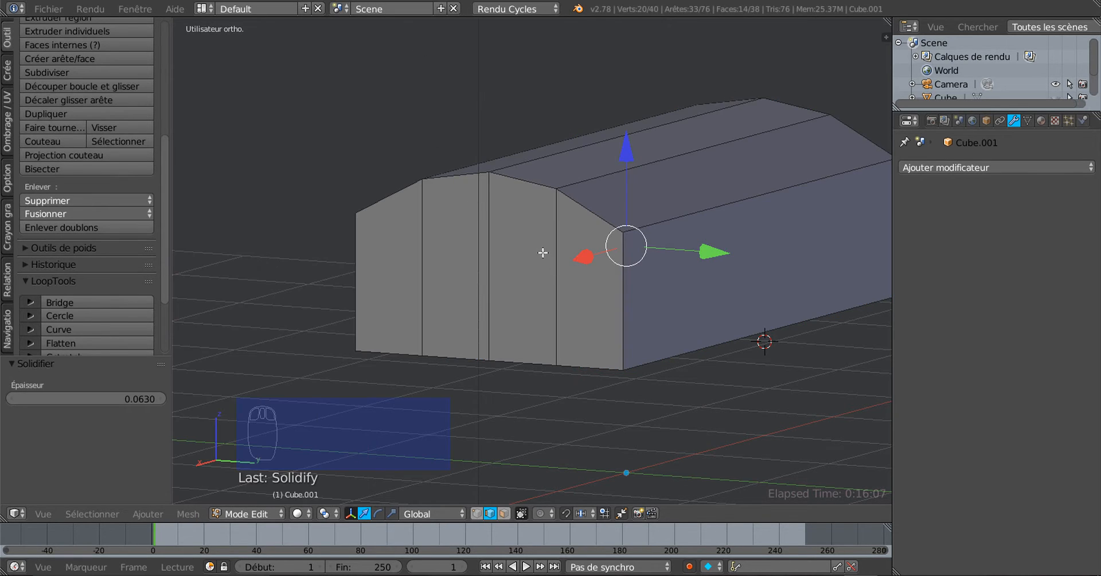
Step: Switch to face selection and select only the four inner faces of the end wall on the lid's positive X side
{"action": "middle_click_drag", "start_coordinate": [542, 252], "coordinate": [480, 304]}
{"action": "scroll", "coordinate": [537, 181], "scroll_direction": "up", "scroll_amount": 3}
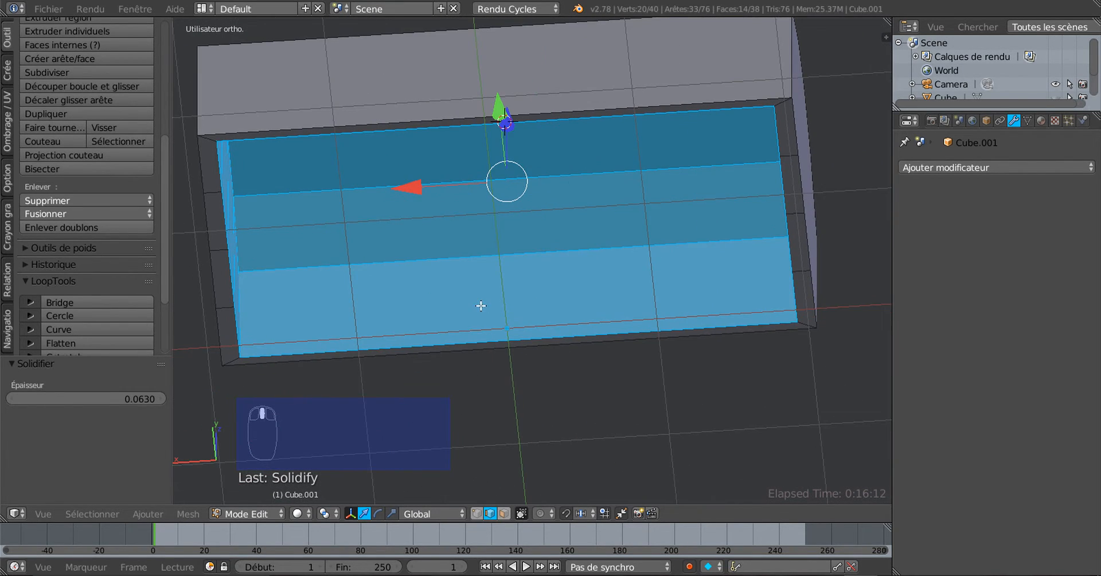
{"action": "left_click", "coordinate": [503, 513]}
{"action": "middle_click_drag", "start_coordinate": [474, 391], "coordinate": [399, 408]}
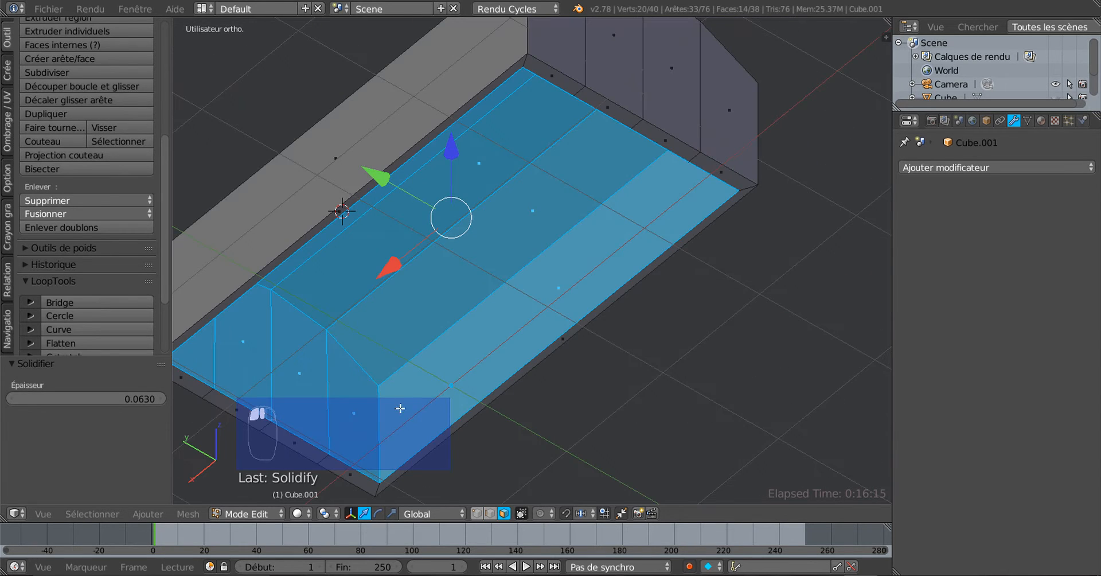
{"action": "right_click", "coordinate": [354, 402]}
{"action": "right_click", "coordinate": [311, 388], "text": "shift"}
{"action": "right_click", "coordinate": [234, 358], "text": "shift"}
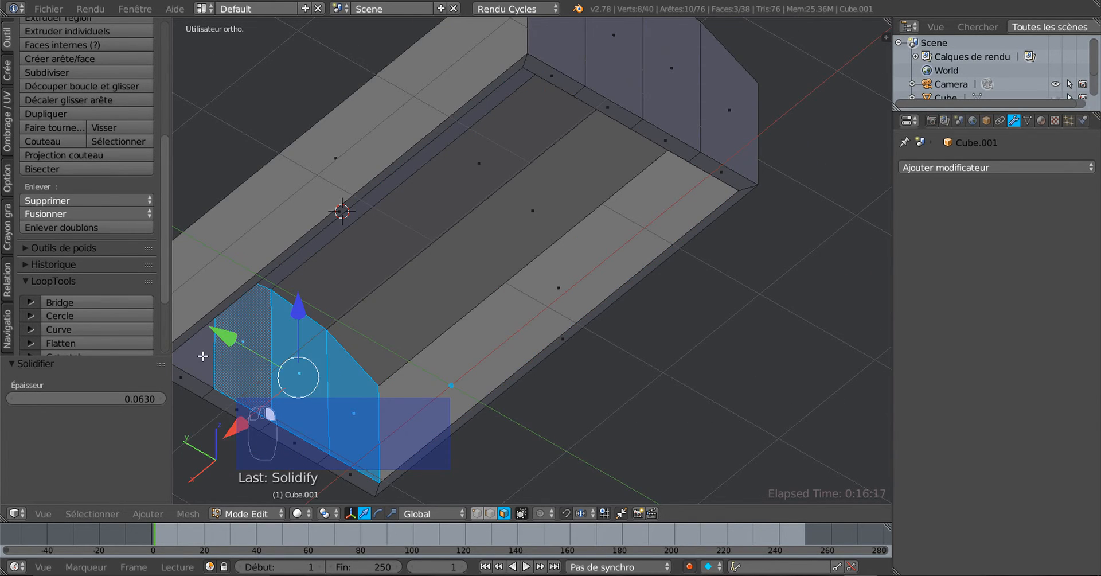
{"action": "right_click", "coordinate": [203, 357], "text": "shift"}
Step: Add the four inner faces of the lid's opposite end wall to the selection
{"action": "middle_click_drag", "start_coordinate": [407, 296], "coordinate": [536, 282]}
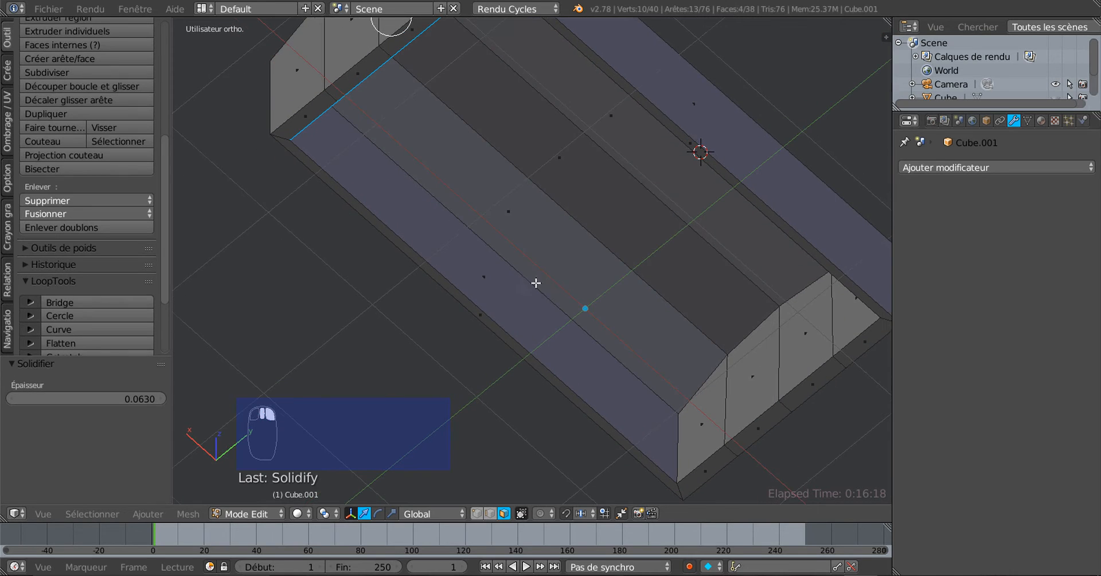
{"action": "right_click", "coordinate": [839, 324], "text": "shift"}
{"action": "right_click", "coordinate": [807, 335], "text": "shift"}
{"action": "right_click", "coordinate": [745, 369], "text": "shift"}
{"action": "right_click", "coordinate": [703, 418], "text": "shift"}
{"action": "scroll", "coordinate": [700, 415], "scroll_direction": "down", "scroll_amount": 2}
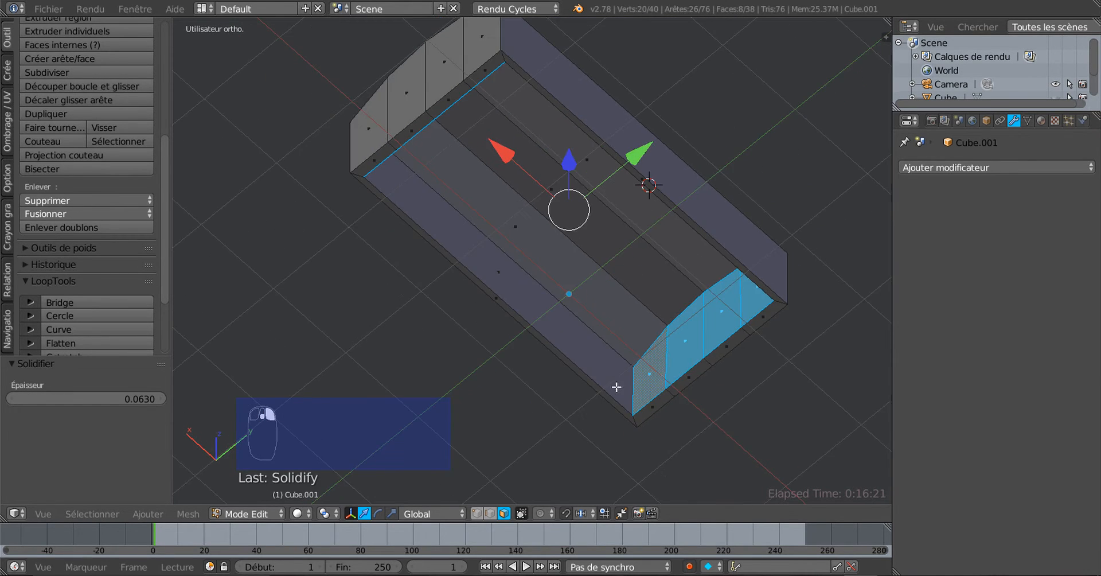
Step: Scale the selected inner end walls by 1.042 along X to thin the lid's ends
{"action": "middle_click_drag", "start_coordinate": [616, 387], "coordinate": [577, 404]}
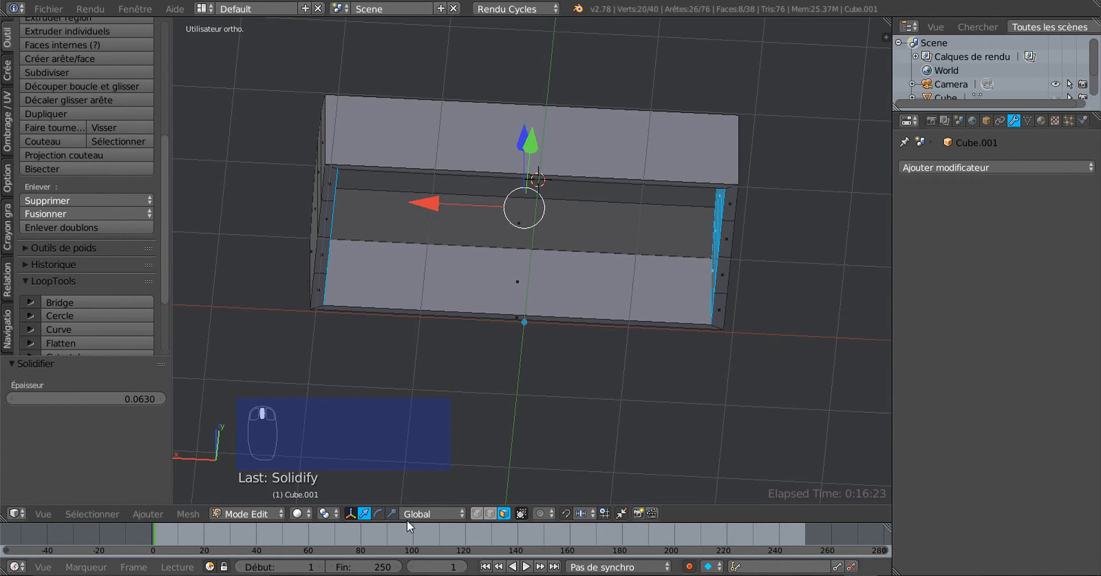
{"action": "left_click", "coordinate": [391, 513]}
{"action": "middle_click_drag", "start_coordinate": [536, 332], "coordinate": [540, 344]}
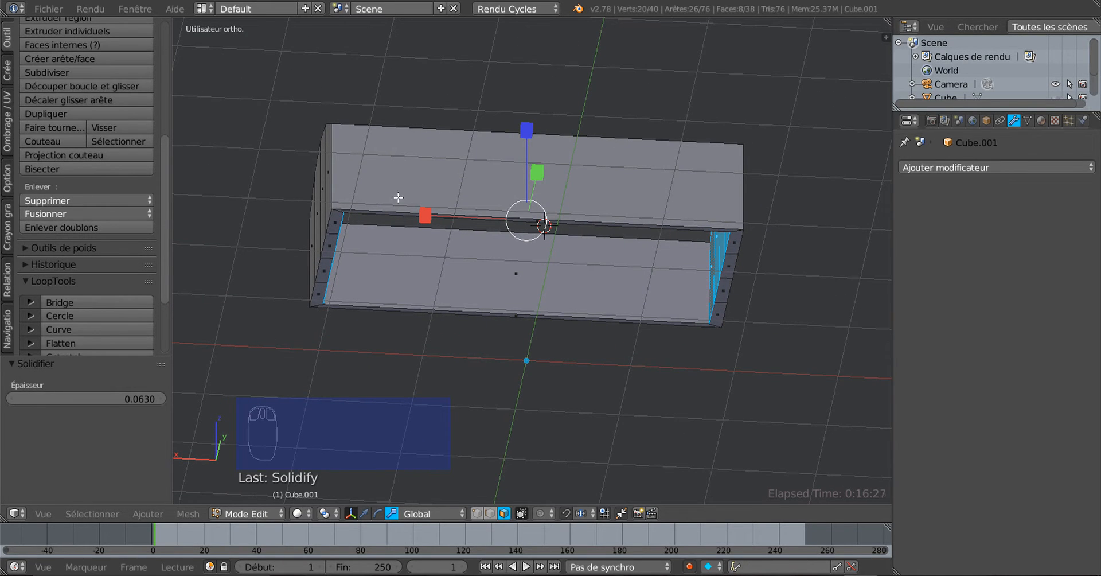
{"action": "middle_click_drag", "start_coordinate": [614, 267], "coordinate": [600, 330]}
{"action": "scroll", "coordinate": [602, 240], "scroll_direction": "up", "scroll_amount": 2}
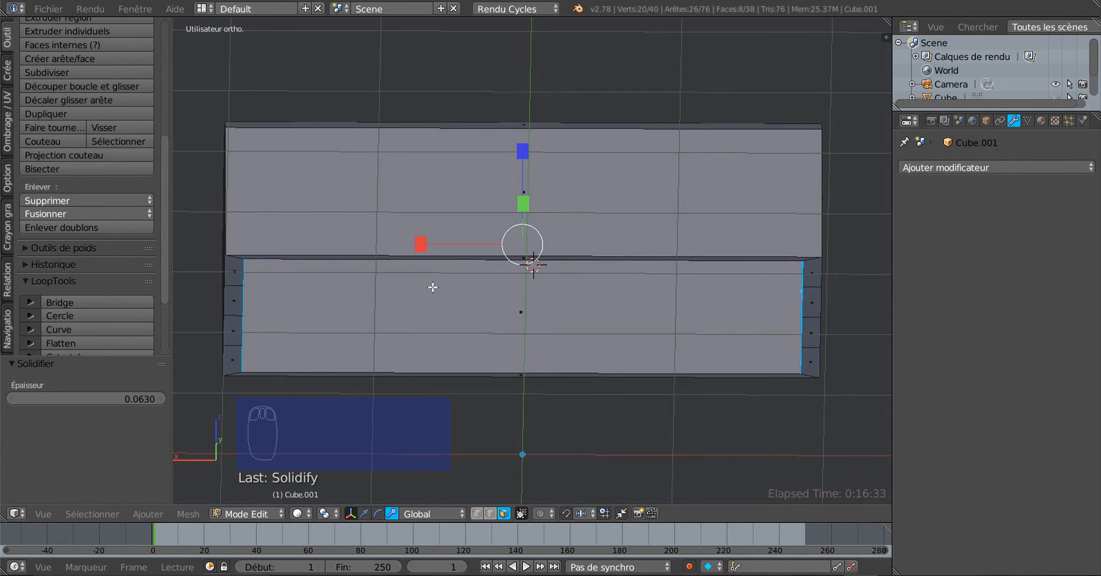
{"action": "middle_click_drag", "start_coordinate": [432, 287], "coordinate": [443, 265]}
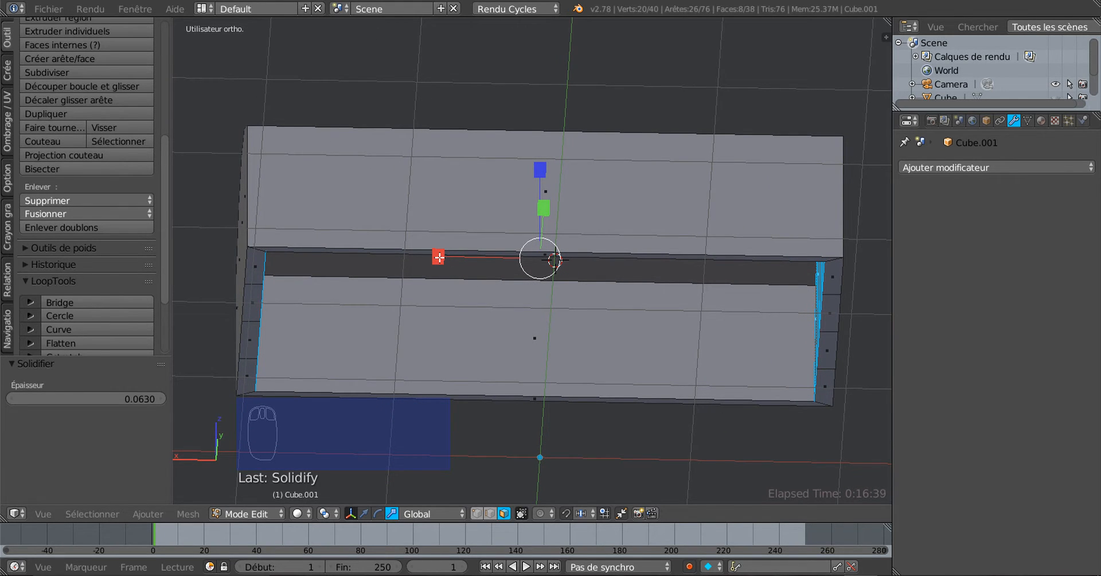
{"action": "left_click_drag", "start_coordinate": [438, 257], "coordinate": [440, 256]}
Step: Fine-tune the inner end walls by scaling them 0.994 along X
{"action": "middle_click_drag", "start_coordinate": [482, 314], "coordinate": [549, 356]}
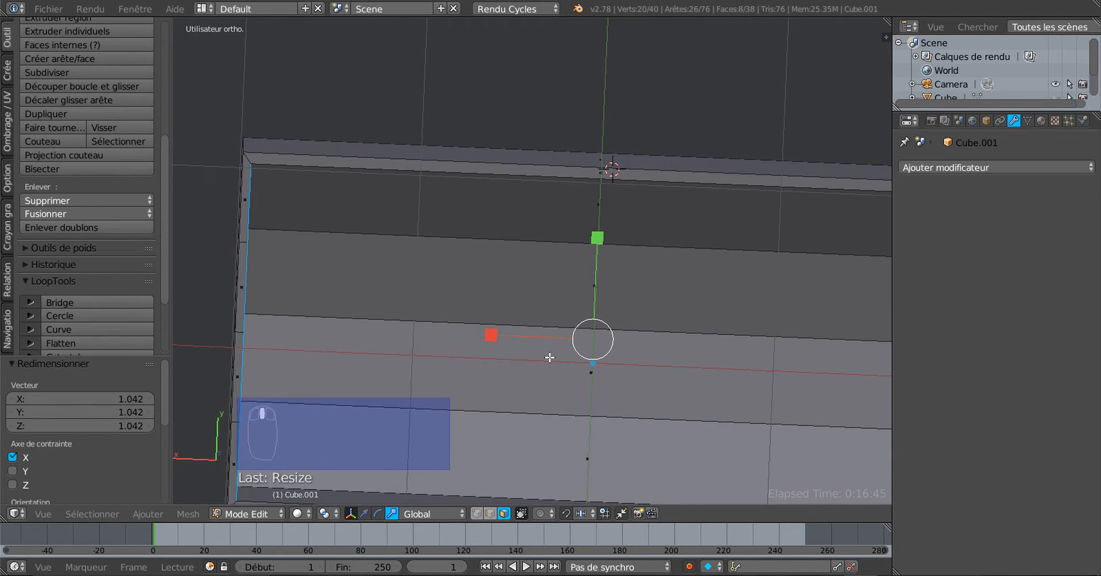
{"action": "scroll", "coordinate": [258, 211], "scroll_direction": "up", "scroll_amount": 1}
{"action": "middle_click_drag", "start_coordinate": [317, 207], "coordinate": [453, 218], "text": "shift"}
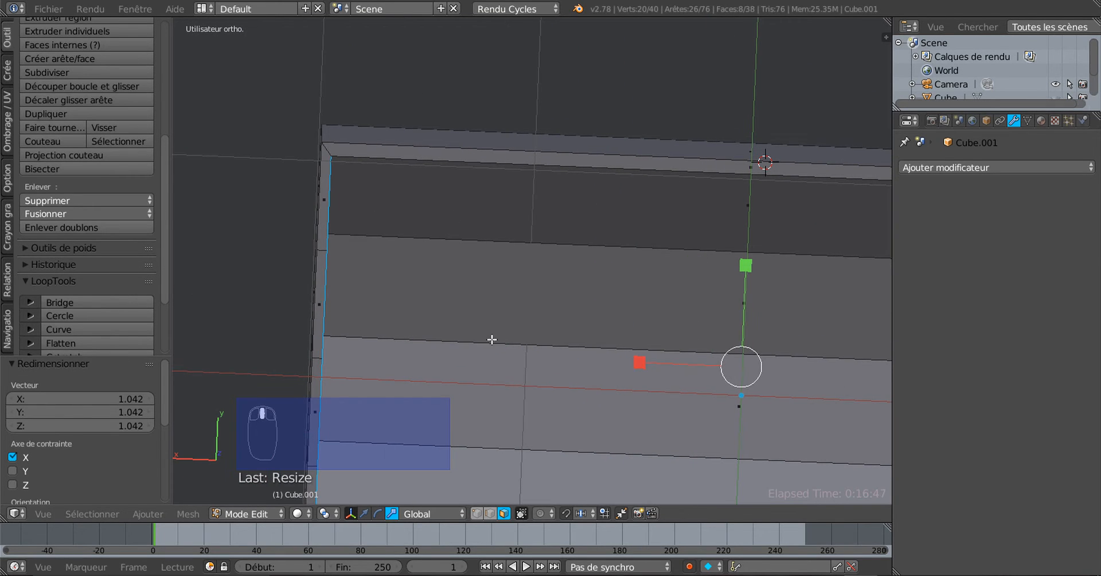
{"action": "scroll", "coordinate": [462, 300], "scroll_direction": "up", "scroll_amount": 1}
{"action": "left_click_drag", "start_coordinate": [682, 383], "coordinate": [689, 382]}
Step: Widen the properties area and add a Subdivision Surface modifier to the lid with 3 viewport subdivisions
{"action": "scroll", "coordinate": [552, 271], "scroll_direction": "down", "scroll_amount": 2}
{"action": "middle_click_drag", "start_coordinate": [546, 265], "coordinate": [576, 284]}
{"action": "scroll", "coordinate": [462, 316], "scroll_direction": "down", "scroll_amount": 3}
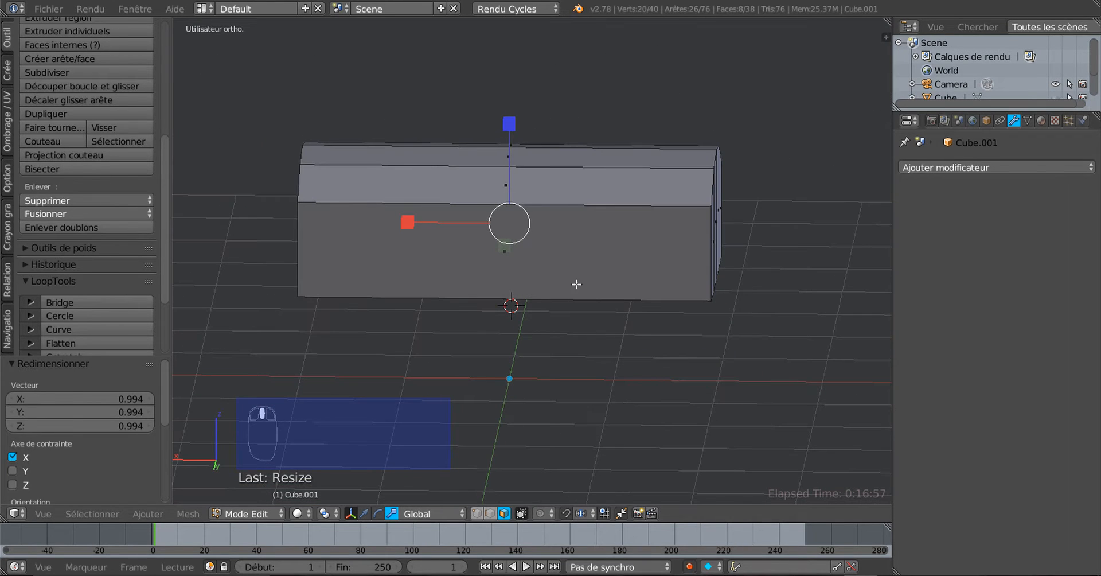
{"action": "left_click", "coordinate": [888, 203]}
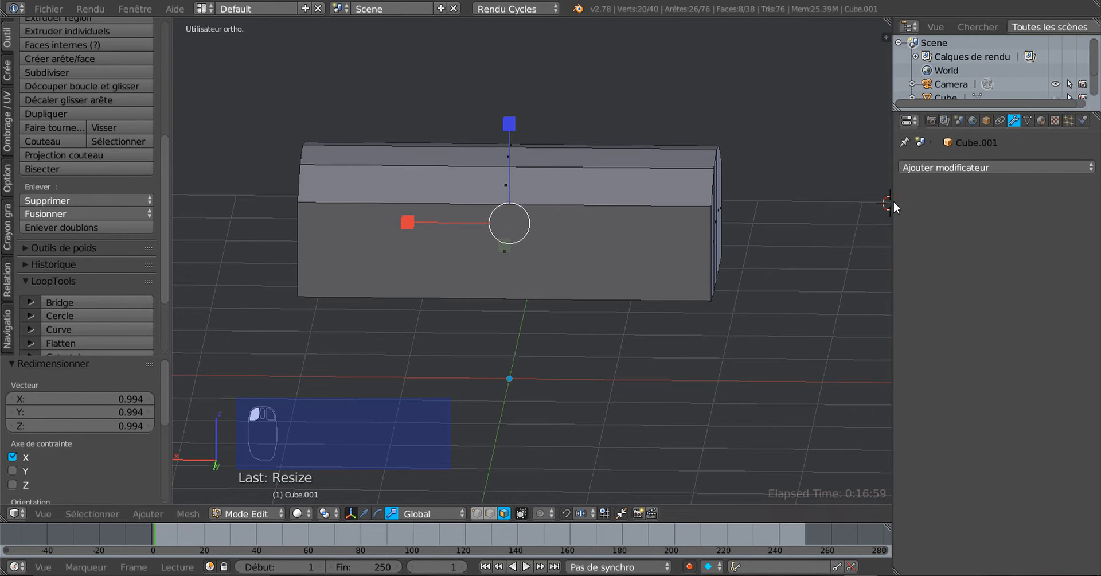
{"action": "left_click_drag", "start_coordinate": [893, 201], "coordinate": [825, 203]}
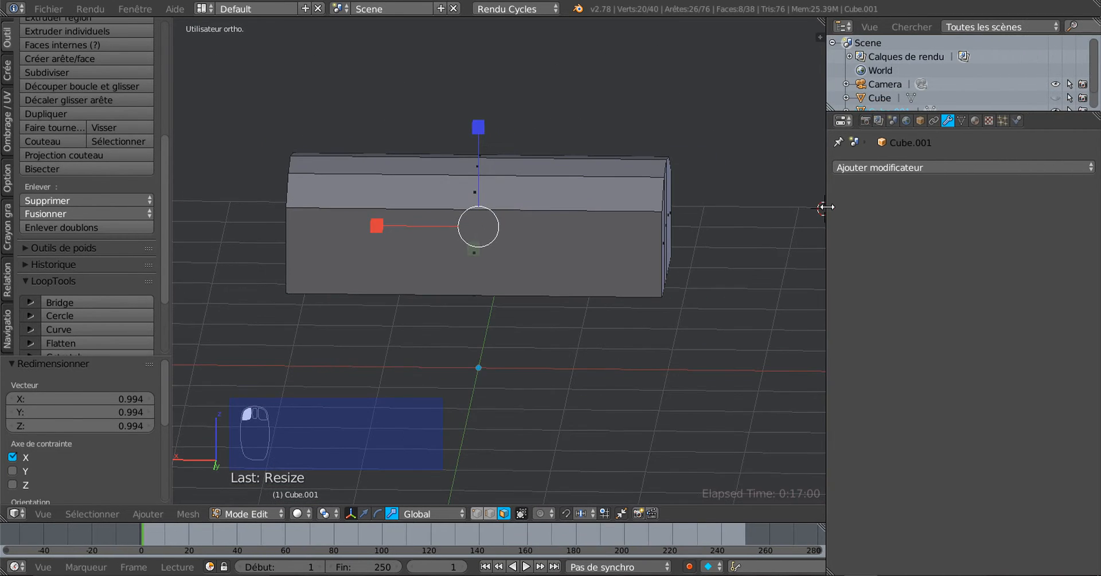
{"action": "left_click", "coordinate": [941, 163]}
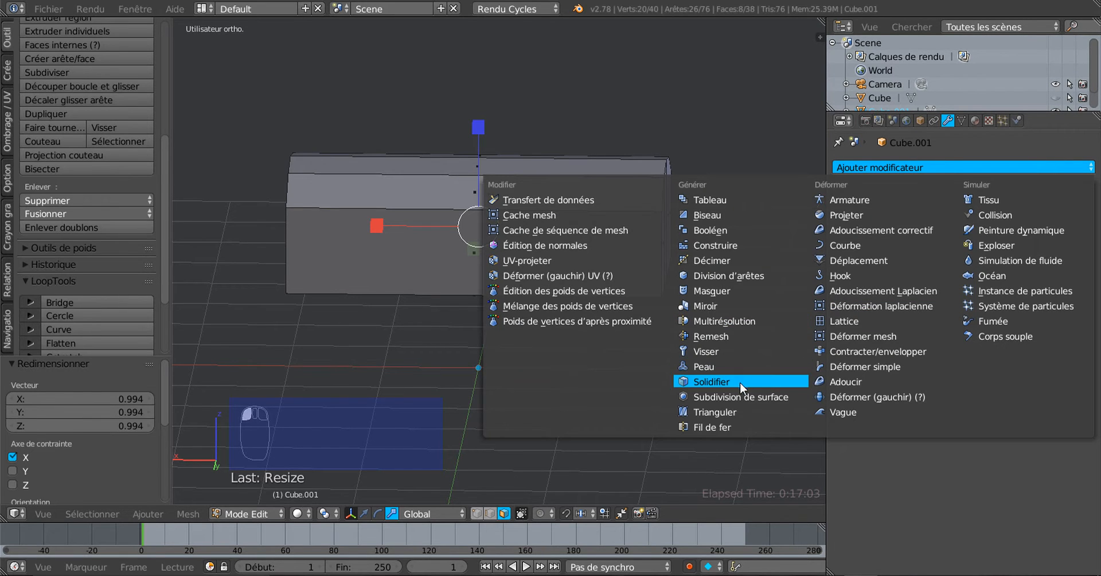
{"action": "left_click", "coordinate": [751, 397]}
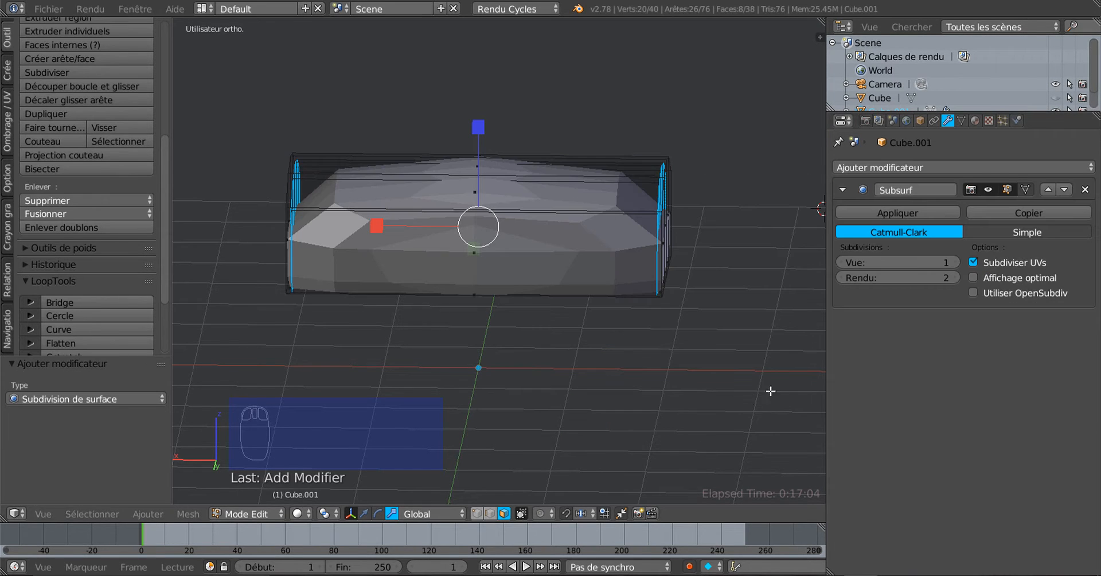
{"action": "left_click", "coordinate": [955, 262]}
{"action": "left_click", "coordinate": [955, 262]}
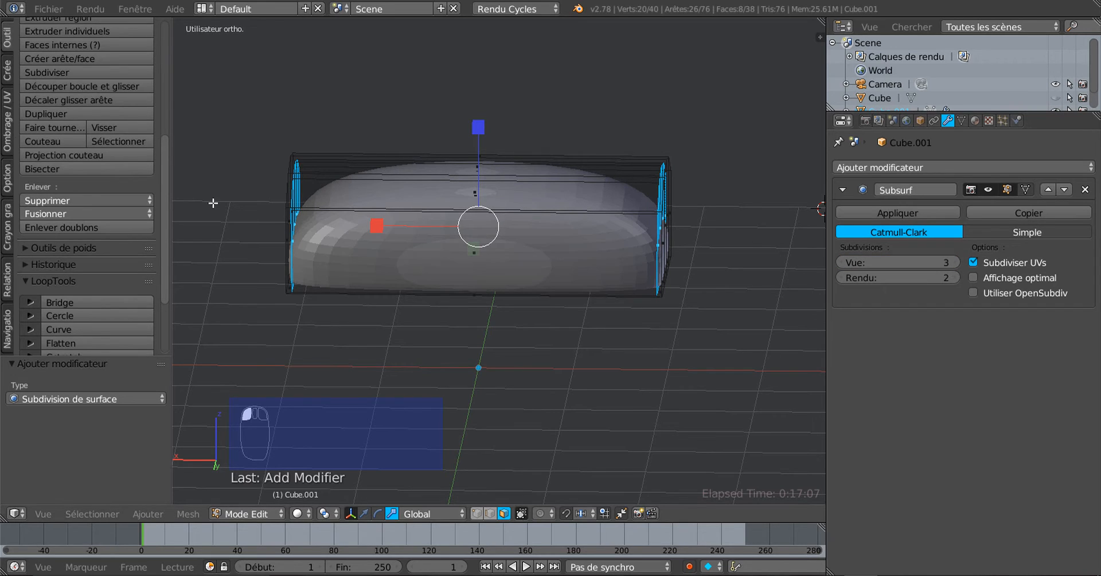
Step: Apply smooth shading to the lid in Object Mode and return to Edit Mode
{"action": "key", "text": "Tab"}
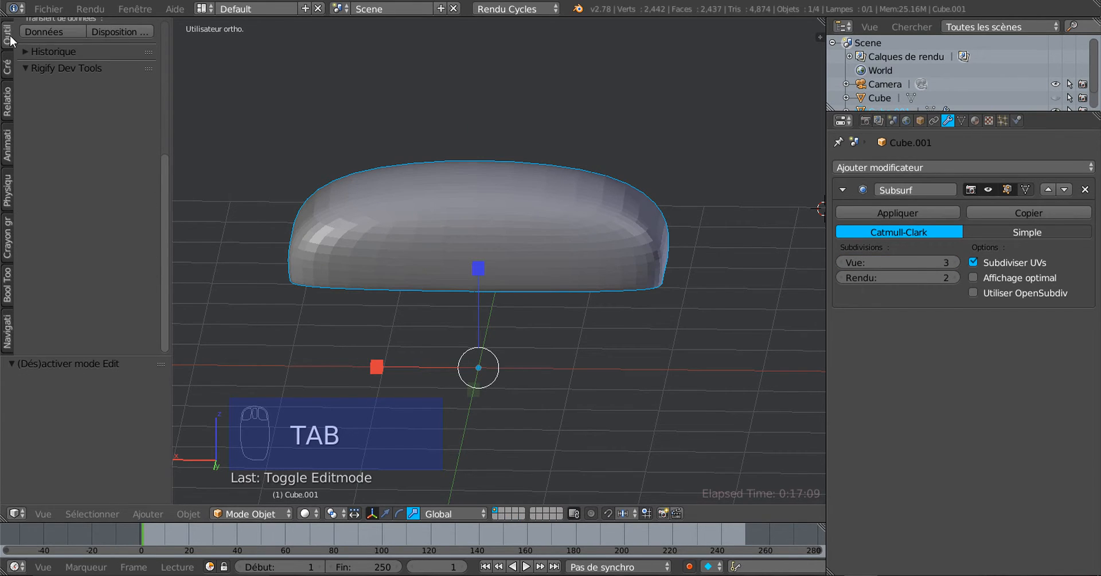
{"action": "left_click", "coordinate": [55, 226]}
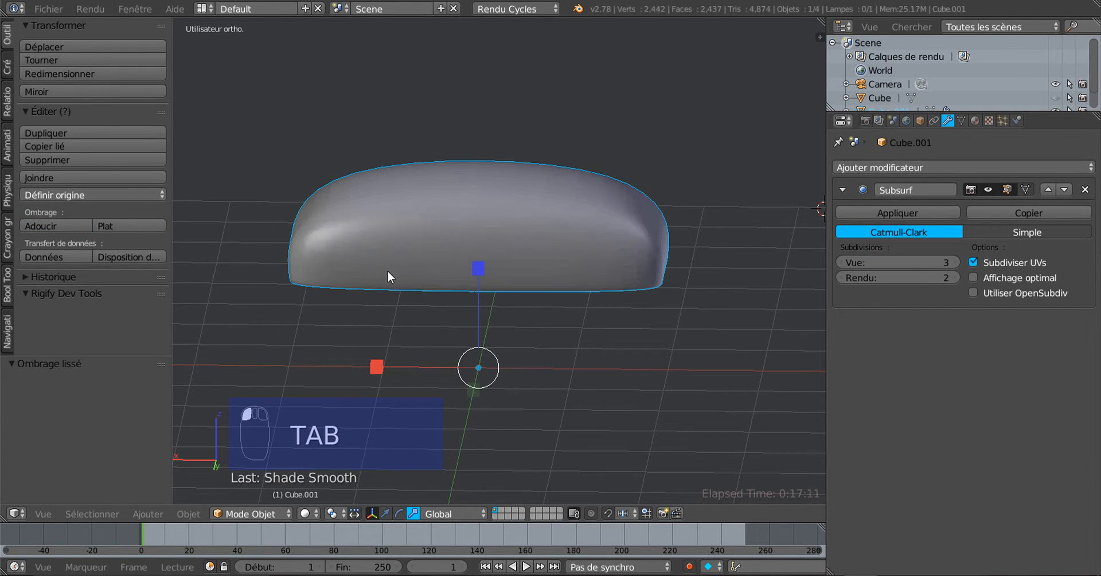
{"action": "key", "text": "Tab"}
Step: Add a single loop cut across the lid and slide it close to the negative X end
{"action": "scroll", "coordinate": [474, 282], "scroll_direction": "up", "scroll_amount": 2}
{"action": "middle_click_drag", "start_coordinate": [517, 240], "coordinate": [533, 256]}
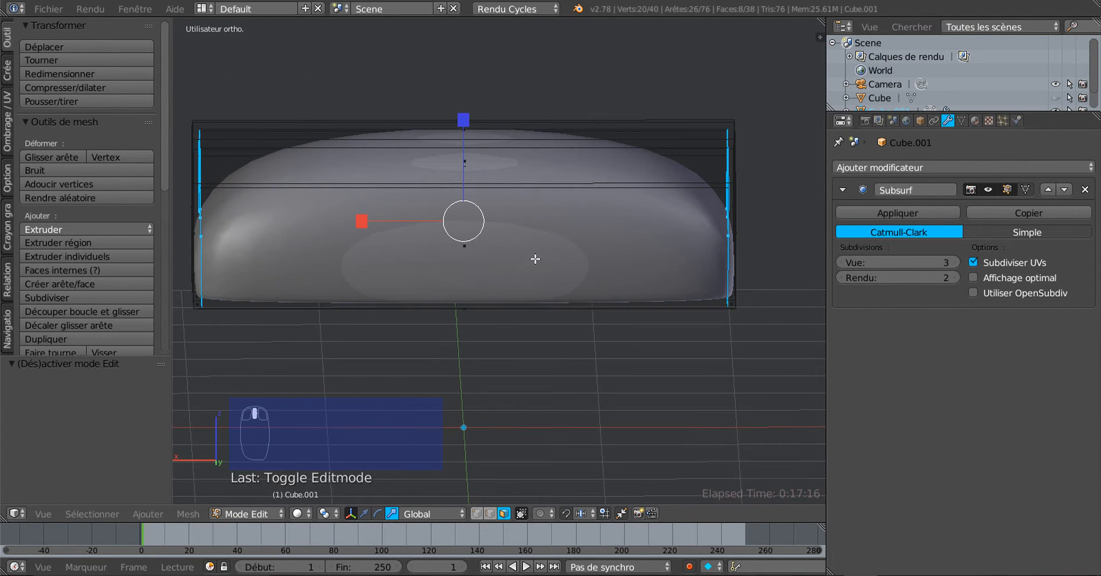
{"action": "key", "text": "ctrl+r"}
{"action": "left_click", "coordinate": [580, 199]}
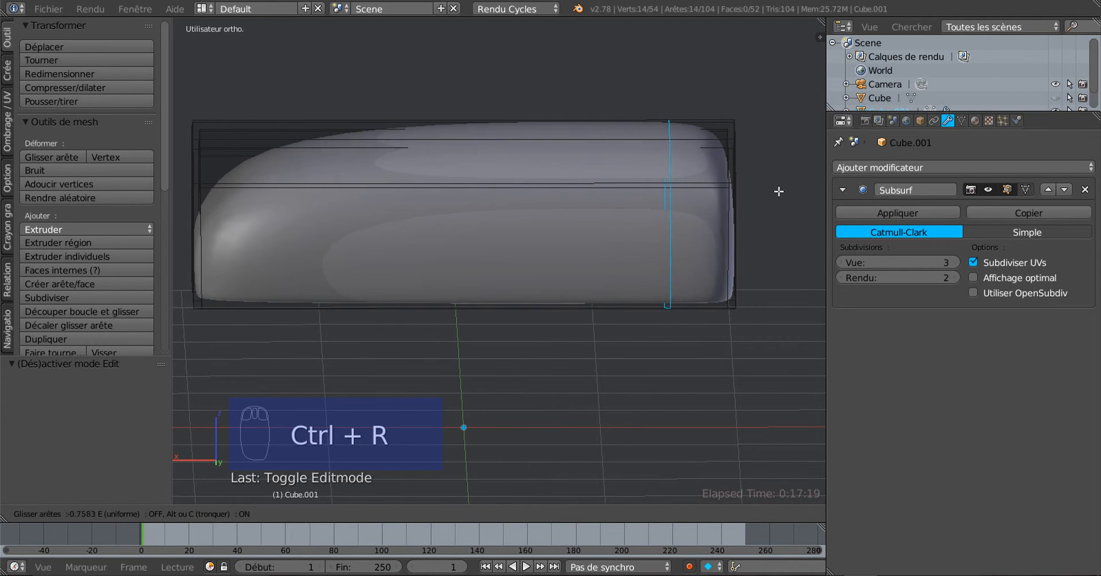
{"action": "left_click", "coordinate": [824, 190]}
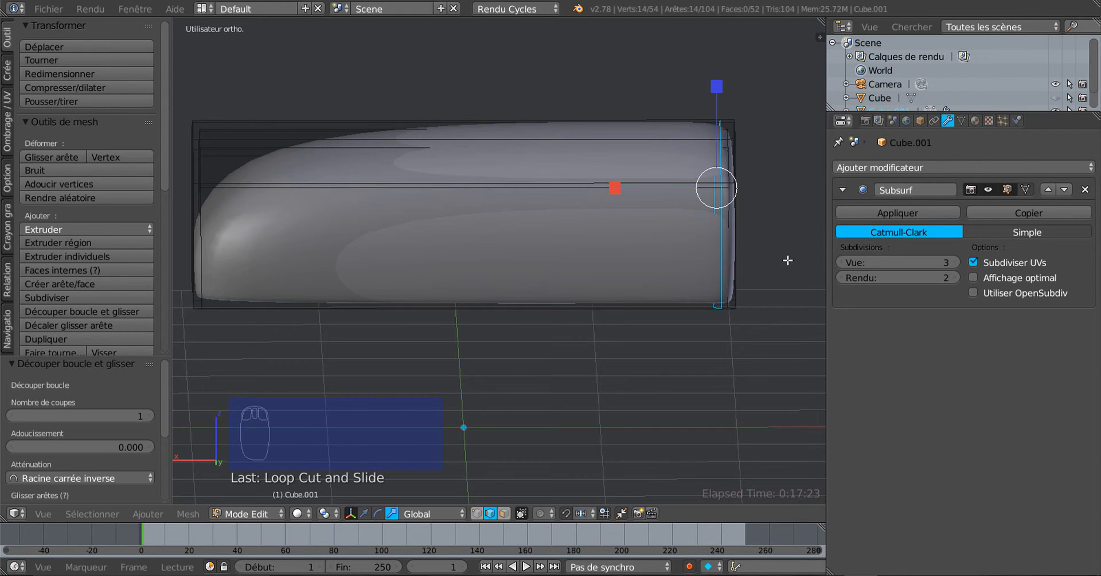
Step: Flatten the new edge loop with LoopTools and move it -0.049 along X towards the lid's end
{"action": "middle_click_drag", "start_coordinate": [786, 258], "coordinate": [560, 137]}
{"action": "middle_click_drag", "start_coordinate": [667, 180], "coordinate": [671, 189]}
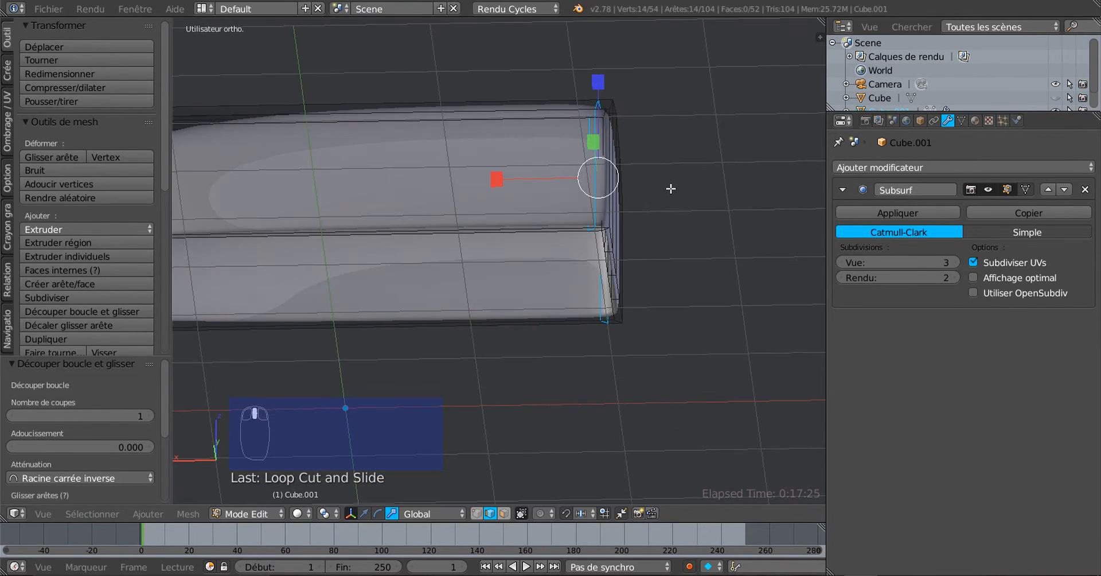
{"action": "scroll", "coordinate": [591, 199], "scroll_direction": "up", "scroll_amount": 2}
{"action": "left_click_drag", "start_coordinate": [169, 184], "coordinate": [170, 365]}
{"action": "left_click", "coordinate": [61, 254]}
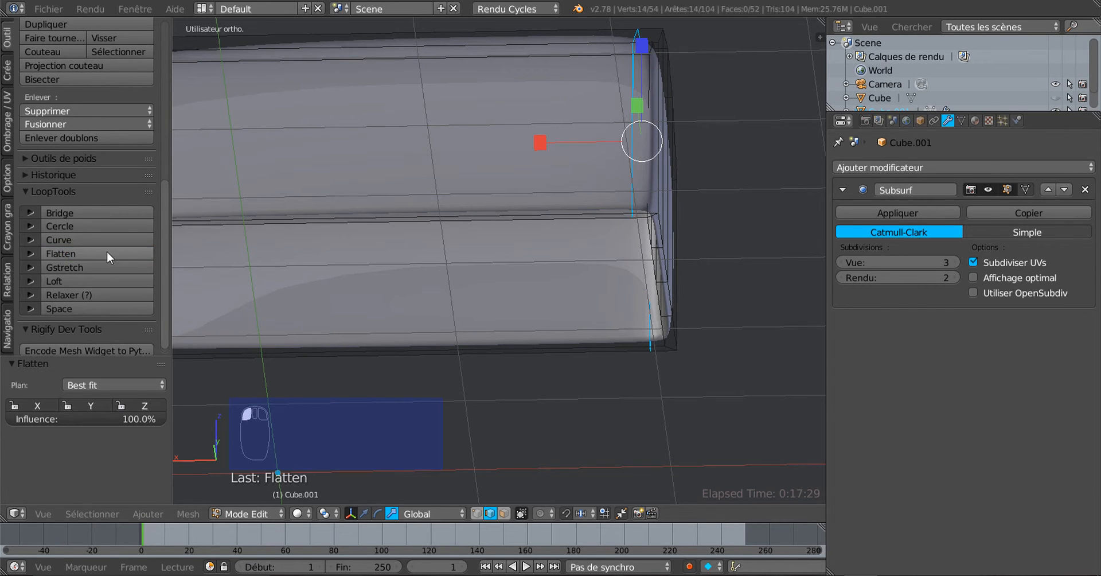
{"action": "left_click", "coordinate": [365, 513]}
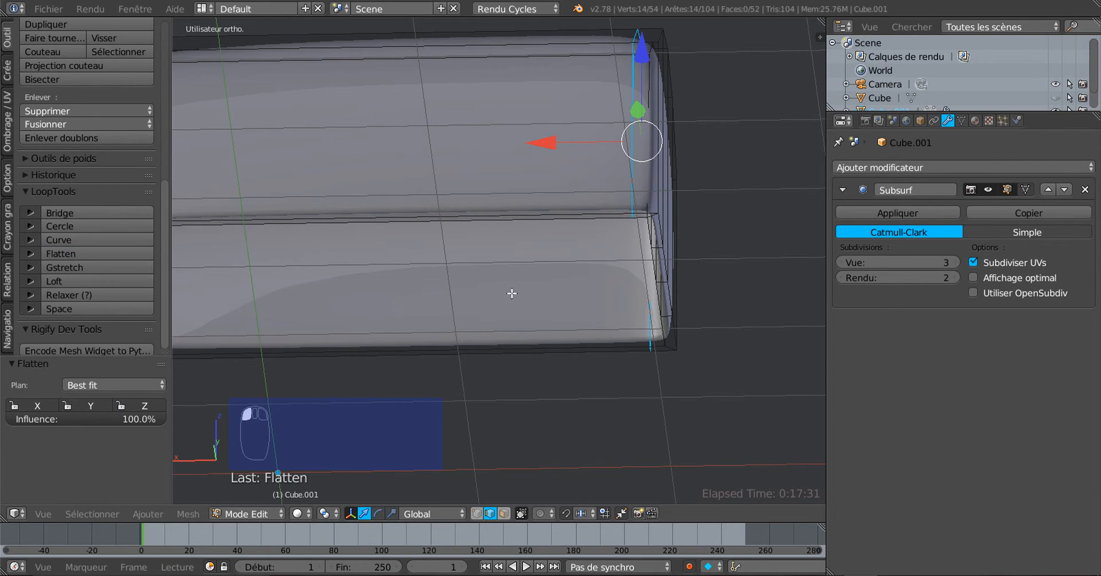
{"action": "left_click_drag", "start_coordinate": [543, 154], "coordinate": [554, 151]}
Step: Add a second single loop cut and slide it close to the lid's positive X end
{"action": "scroll", "coordinate": [538, 224], "scroll_direction": "down", "scroll_amount": 5}
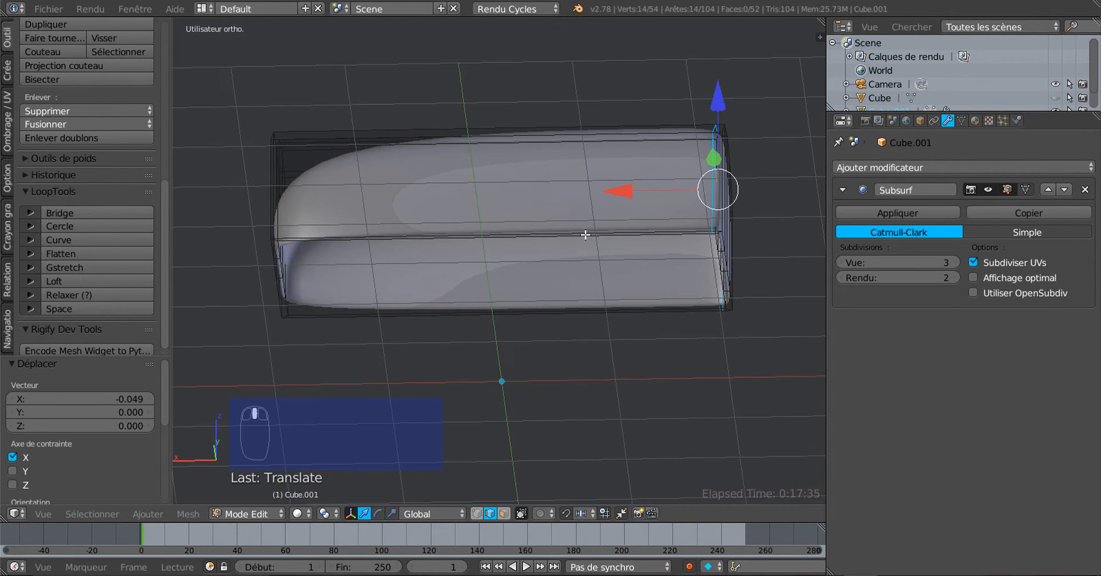
{"action": "middle_click_drag", "start_coordinate": [544, 280], "coordinate": [545, 293]}
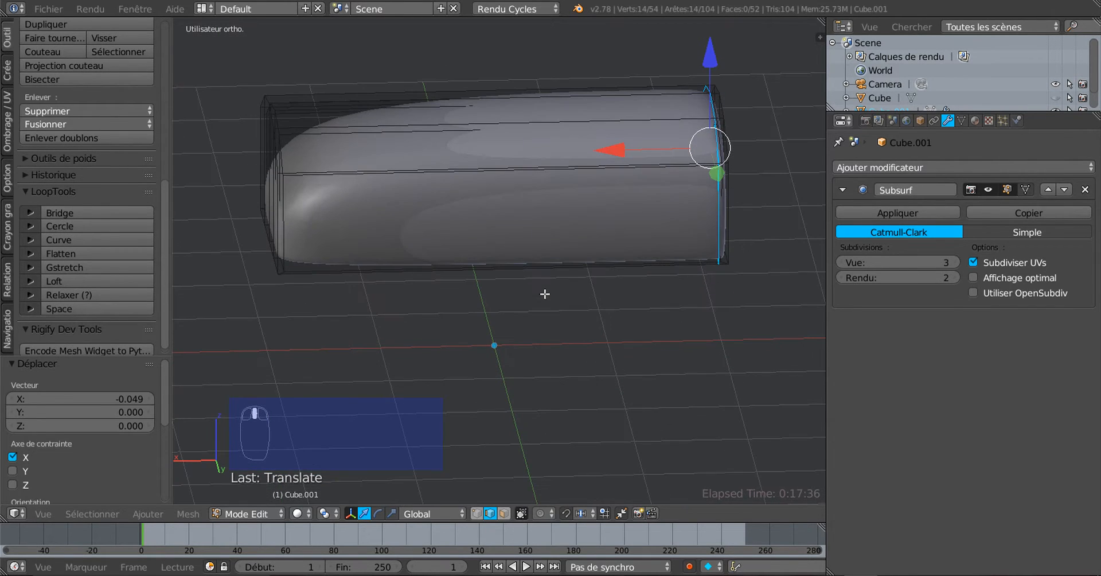
{"action": "key", "text": "ctrl+r"}
{"action": "left_click", "coordinate": [453, 178]}
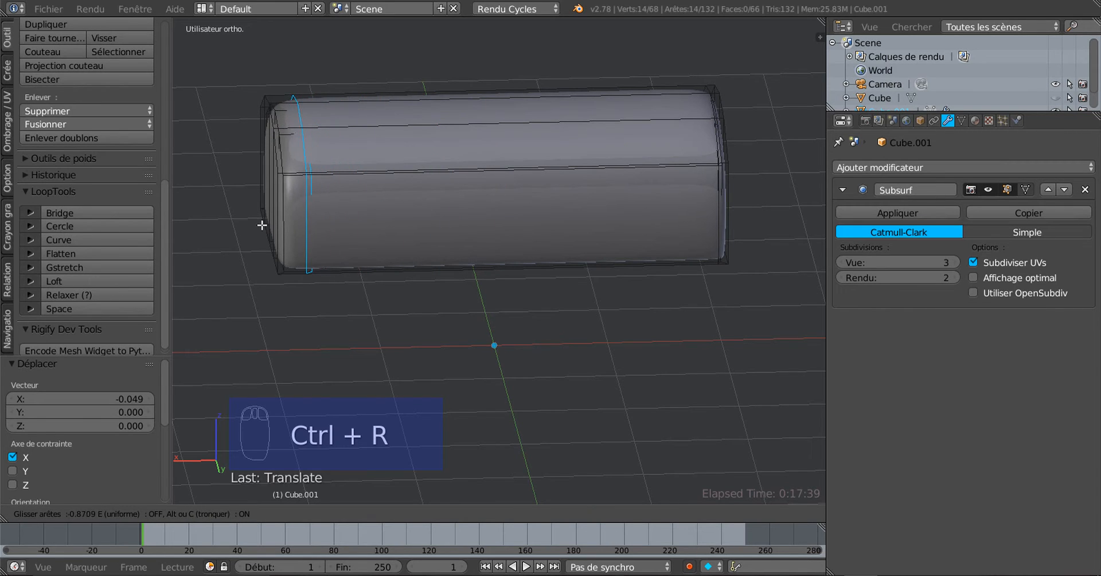
{"action": "left_click", "coordinate": [249, 244]}
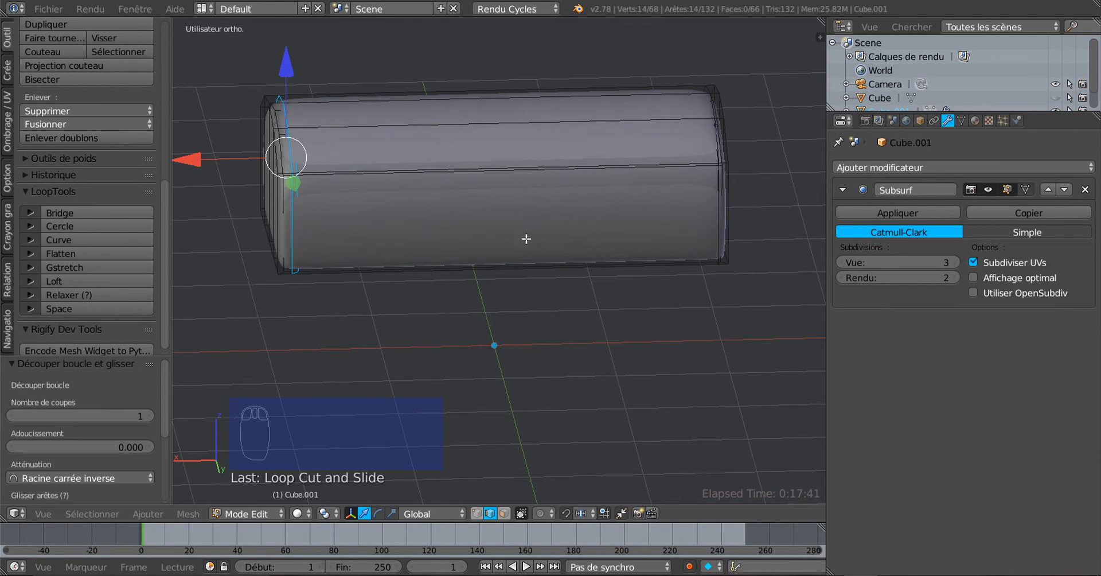
Step: Select the edge loop near the lid's negative X end and flatten it again with LoopTools
{"action": "middle_click_drag", "start_coordinate": [525, 238], "coordinate": [391, 233]}
{"action": "scroll", "coordinate": [486, 251], "scroll_direction": "up", "scroll_amount": 1}
{"action": "middle_click_drag", "start_coordinate": [487, 253], "coordinate": [173, 227]}
{"action": "right_click", "coordinate": [539, 262], "text": "alt"}
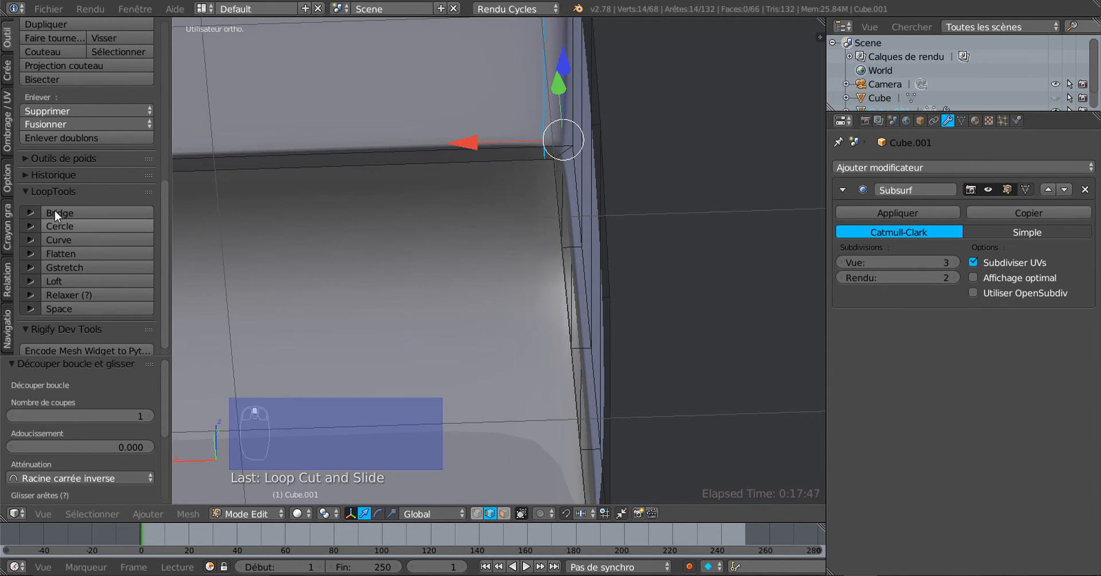
{"action": "left_click", "coordinate": [61, 253]}
Step: Select the edge loop near the positive X end, flatten it with LoopTools, and move it 0.048 along X
{"action": "middle_click_drag", "start_coordinate": [275, 222], "coordinate": [621, 213]}
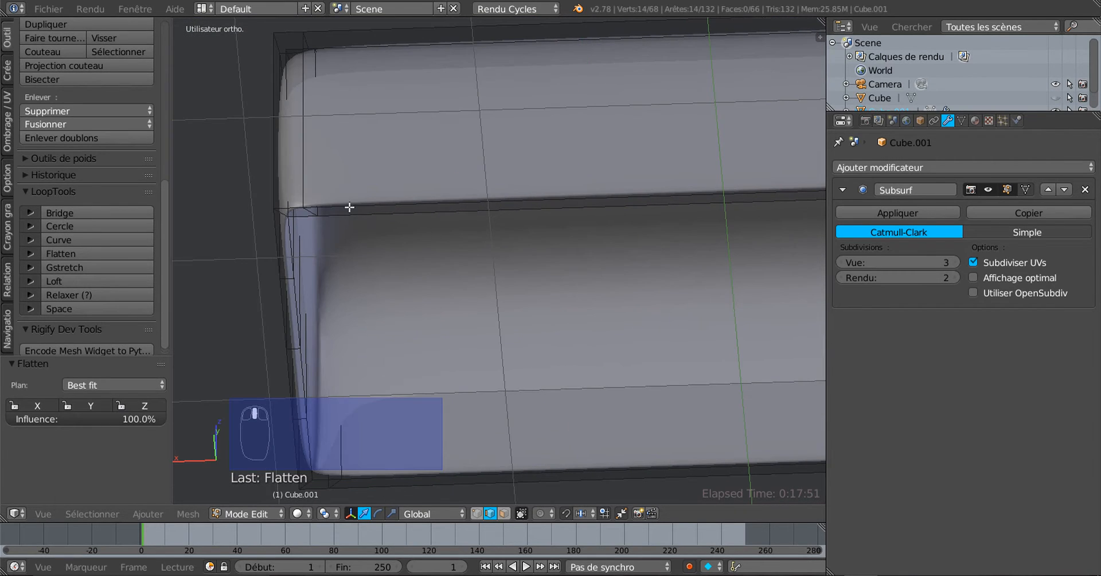
{"action": "right_click", "coordinate": [300, 159]}
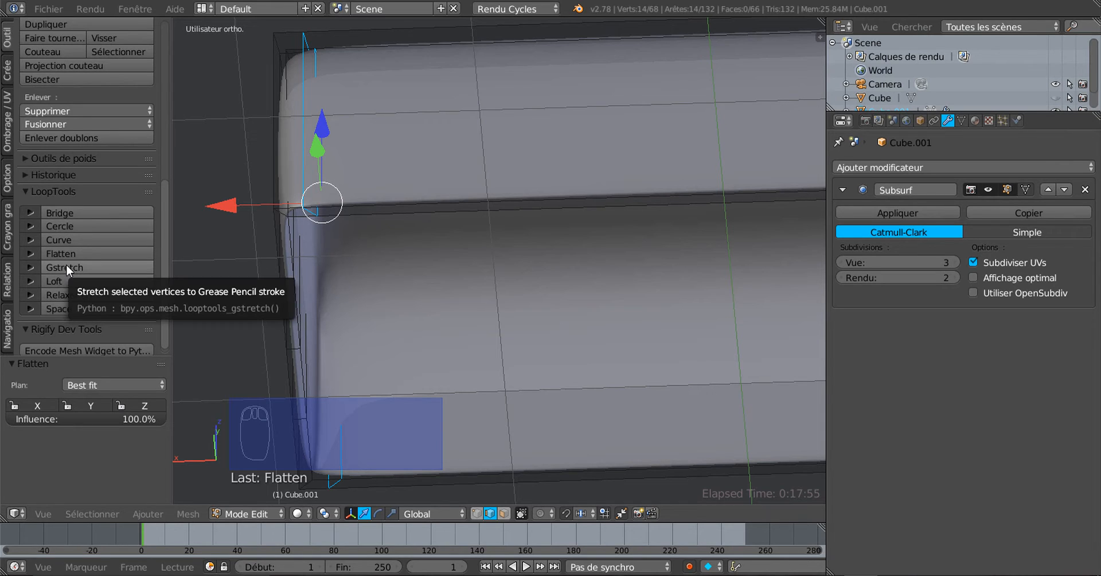
{"action": "scroll", "coordinate": [317, 204], "scroll_direction": "left", "scroll_amount": 2, "text": "ctrl"}
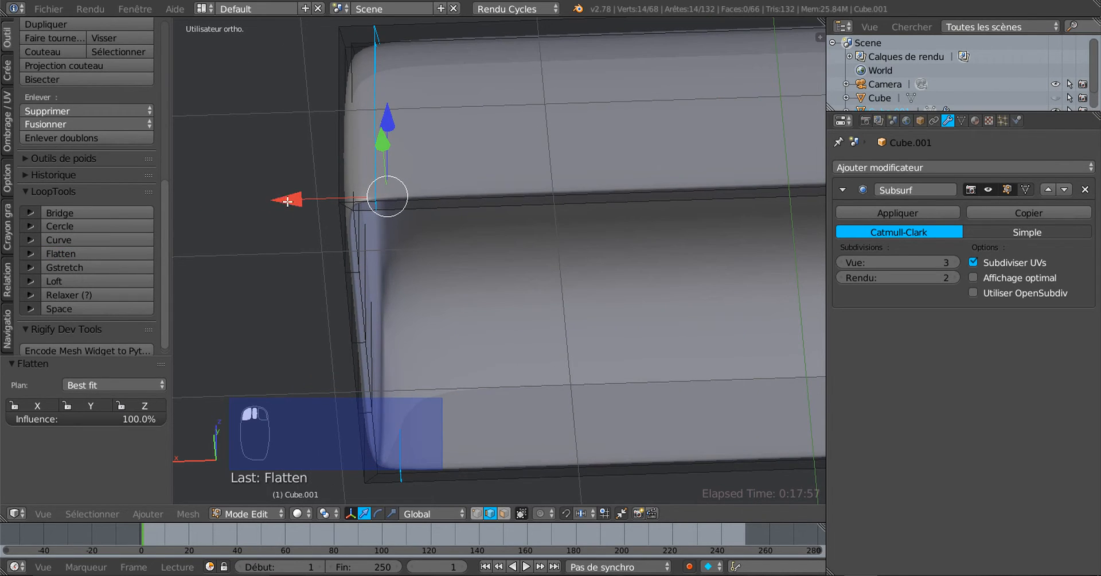
{"action": "left_click_drag", "start_coordinate": [287, 201], "coordinate": [277, 210]}
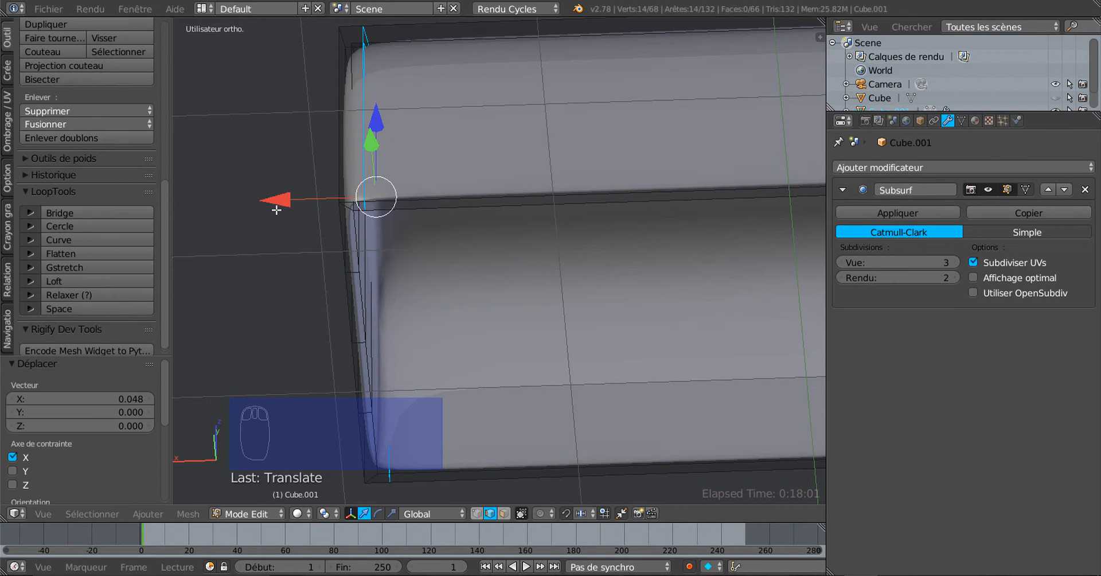
{"action": "scroll", "coordinate": [285, 204], "scroll_direction": "down", "scroll_amount": 3}
{"action": "middle_click_drag", "start_coordinate": [298, 212], "coordinate": [423, 303]}
{"action": "scroll", "coordinate": [418, 302], "scroll_direction": "up", "scroll_amount": 5}
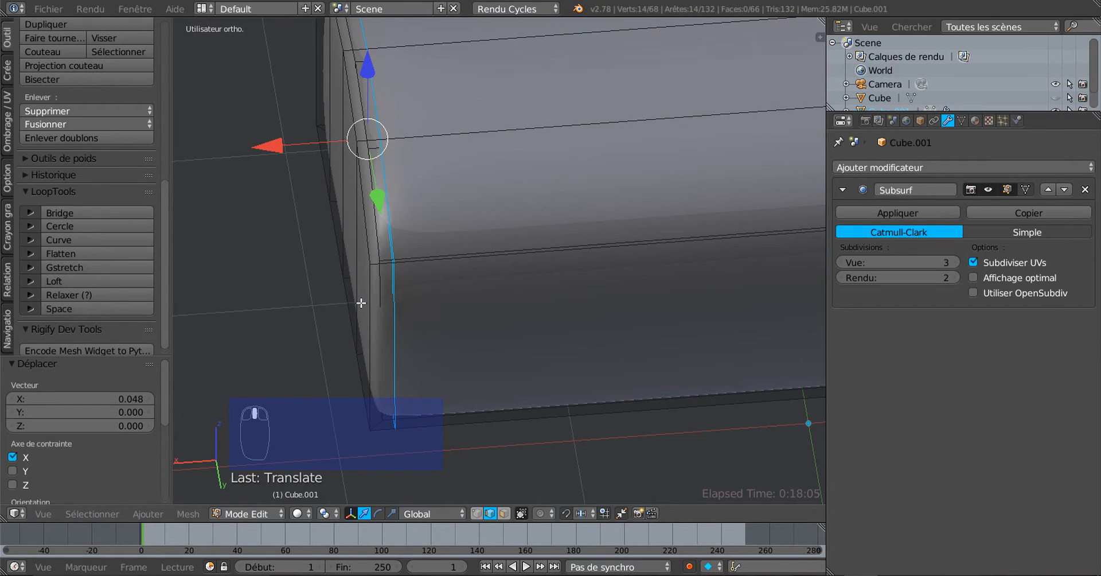
Step: Examine the smoothed lid's ends and edges from several angles to check the effect of the support loops
{"action": "middle_click_drag", "start_coordinate": [484, 285], "coordinate": [351, 220]}
{"action": "key", "text": "Tab"}
{"action": "key", "text": "Tab"}
{"action": "scroll", "coordinate": [491, 204], "scroll_direction": "down", "scroll_amount": 3}
{"action": "scroll", "coordinate": [534, 244], "scroll_direction": "up", "scroll_amount": 3}
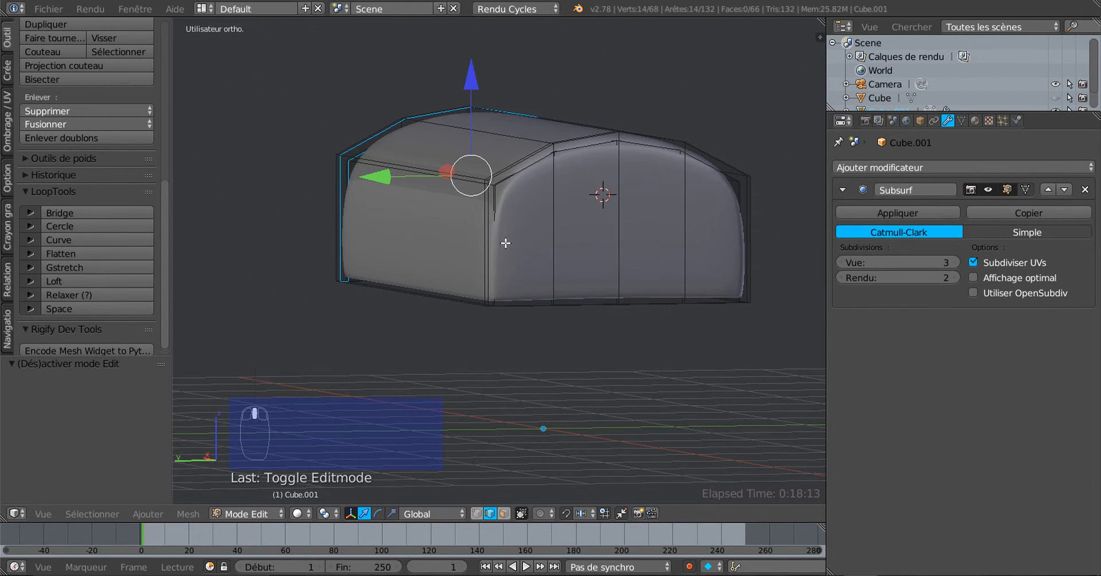
{"action": "scroll", "coordinate": [556, 231], "scroll_direction": "down", "scroll_amount": 2}
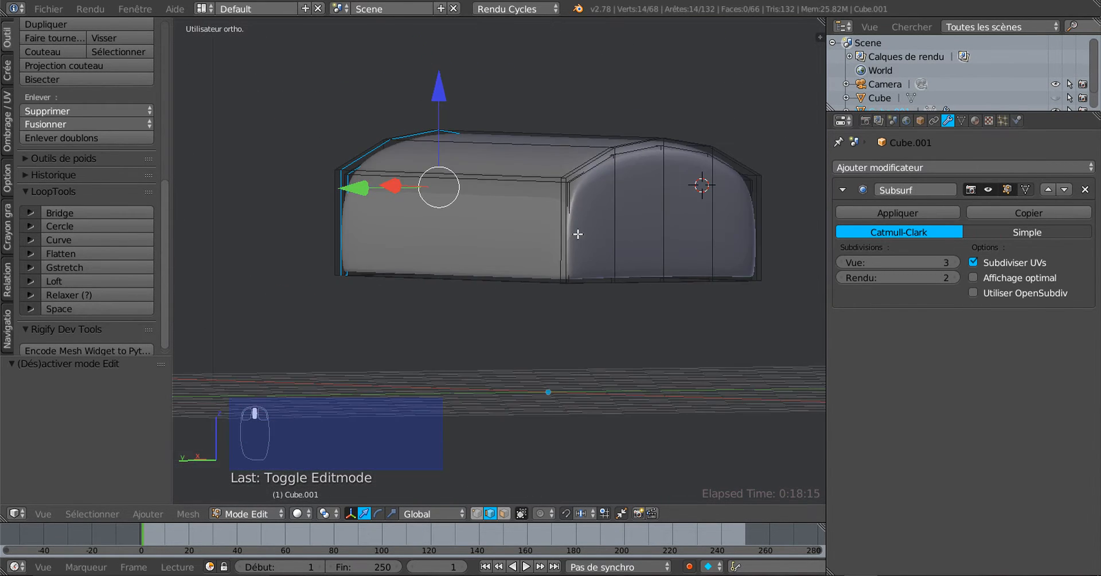
{"action": "middle_click_drag", "start_coordinate": [552, 242], "coordinate": [489, 250]}
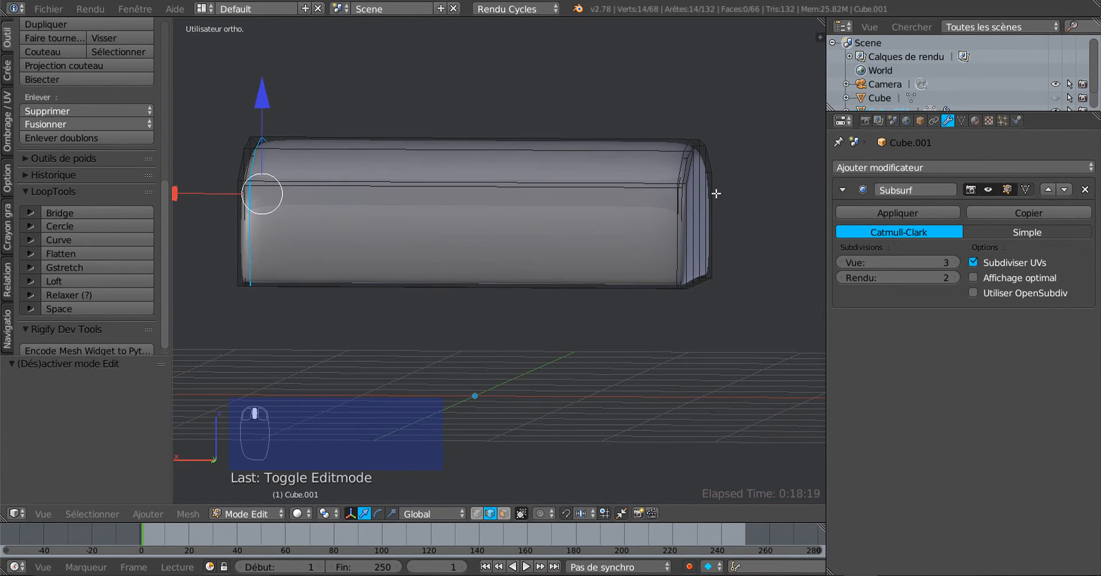
{"action": "middle_click_drag", "start_coordinate": [620, 195], "coordinate": [400, 254]}
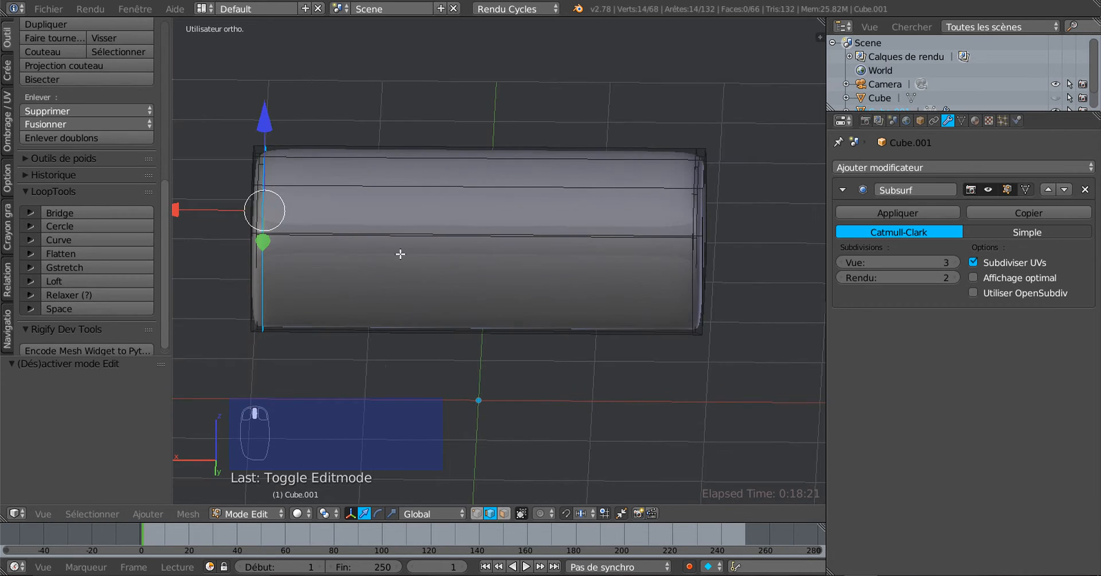
{"action": "scroll", "coordinate": [469, 232], "scroll_direction": "up", "scroll_amount": 1}
{"action": "middle_click_drag", "start_coordinate": [493, 235], "coordinate": [417, 193]}
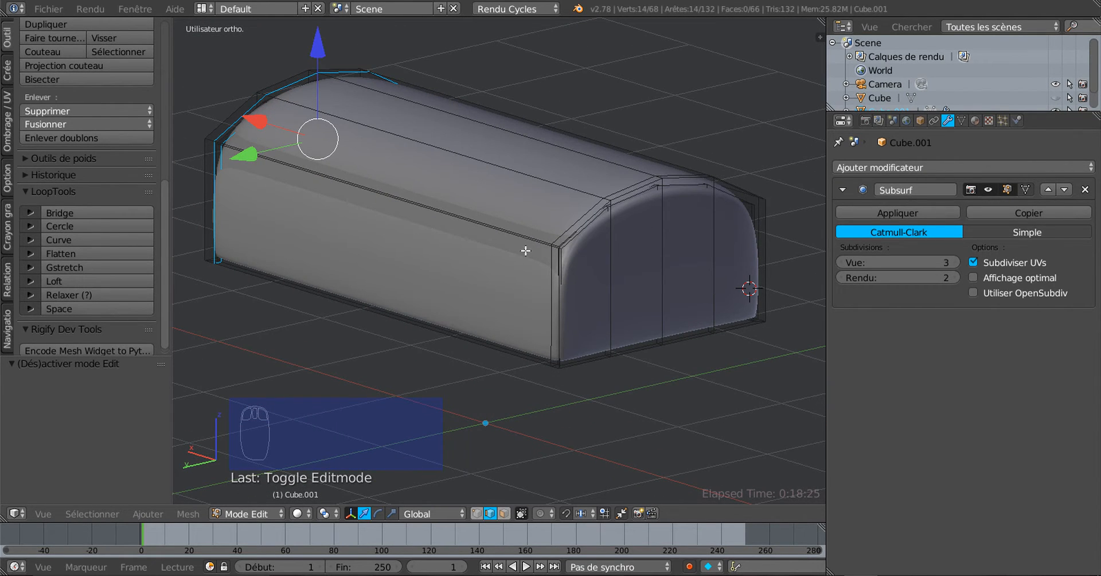
{"action": "scroll", "coordinate": [577, 309], "scroll_direction": "down", "scroll_amount": 1}
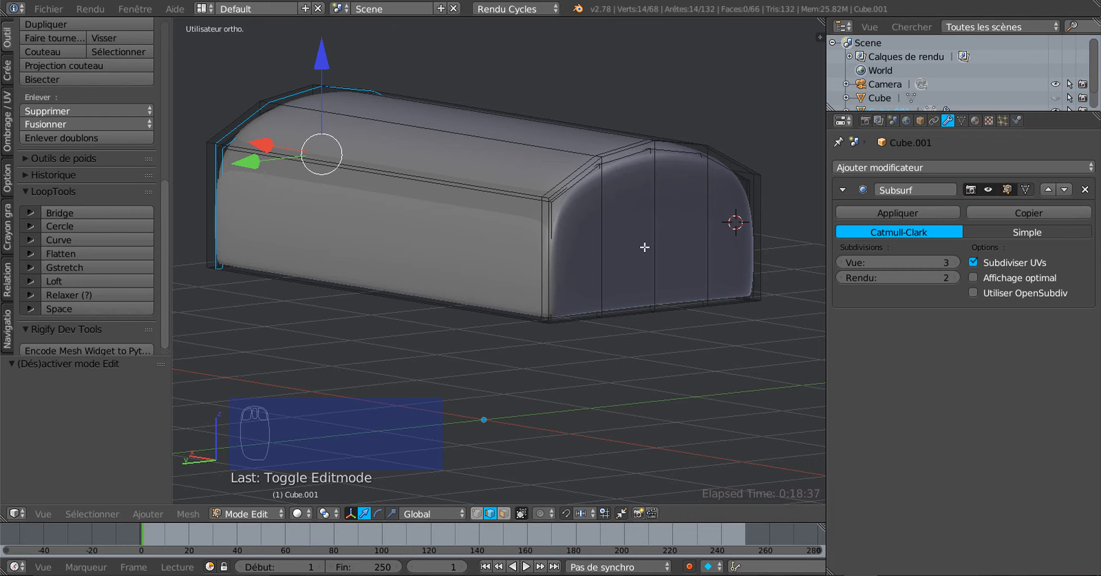
Step: Add a single crosswise loop cut to the lid and slide it to about one fifth of the length from the negative X end
{"action": "key", "text": "ctrl+r"}
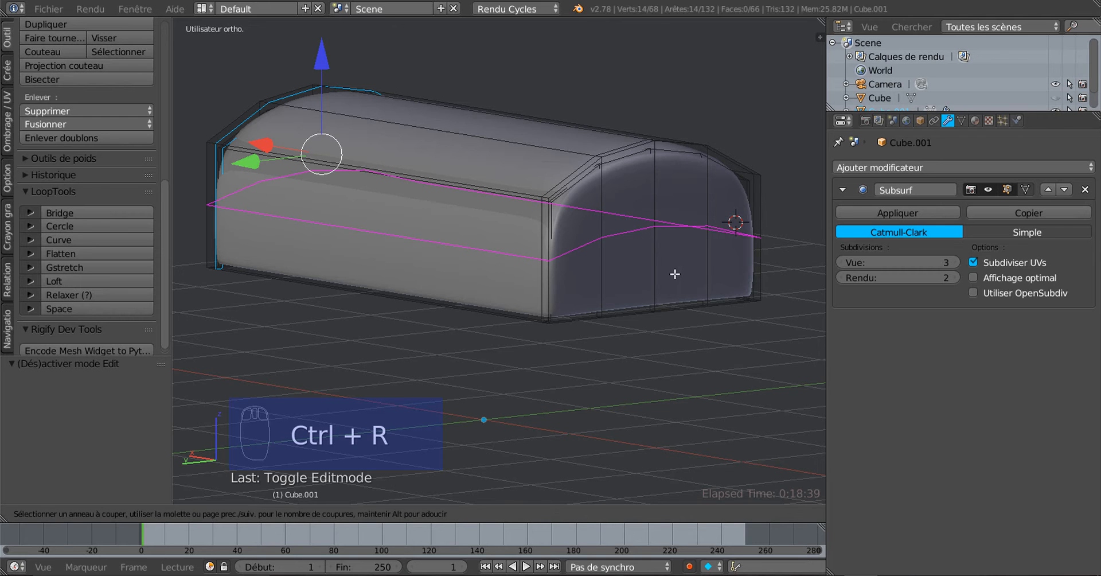
{"action": "right_click", "coordinate": [647, 253]}
{"action": "middle_click_drag", "start_coordinate": [570, 285], "coordinate": [630, 293]}
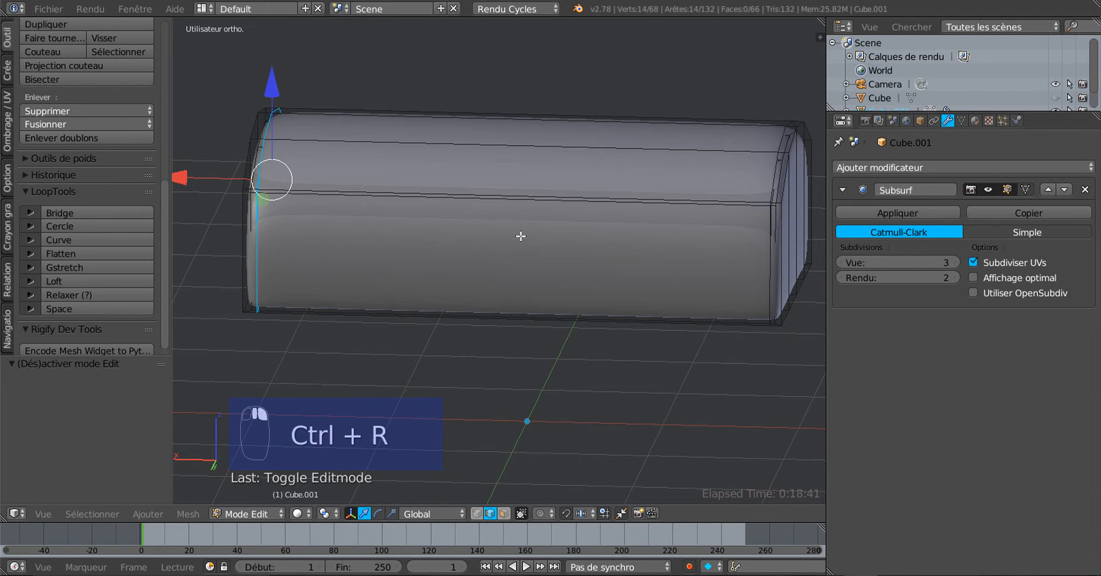
{"action": "middle_click_drag", "start_coordinate": [520, 235], "coordinate": [501, 218]}
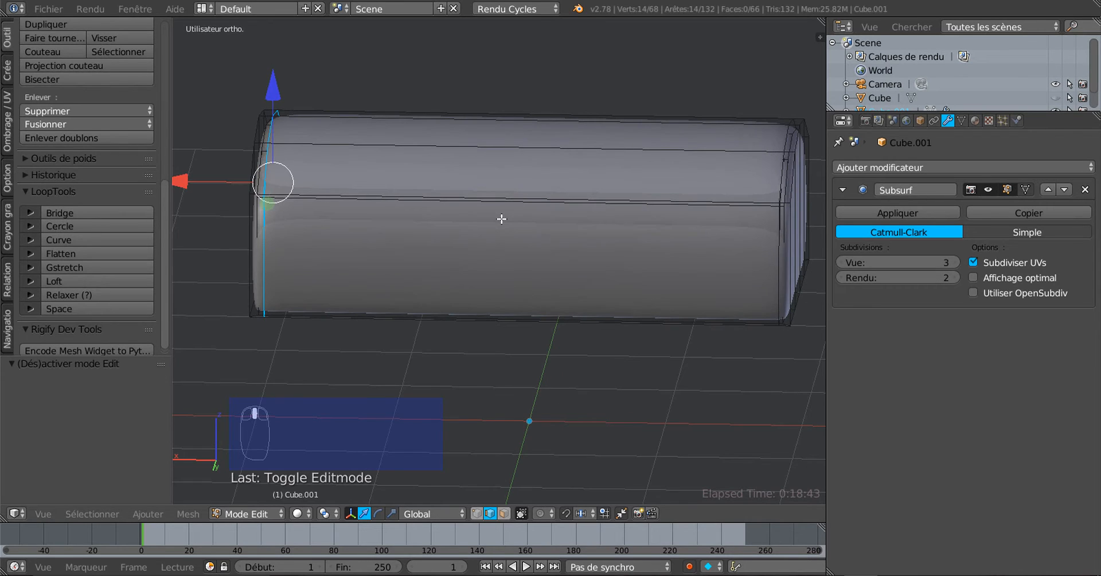
{"action": "key", "text": "KP_1"}
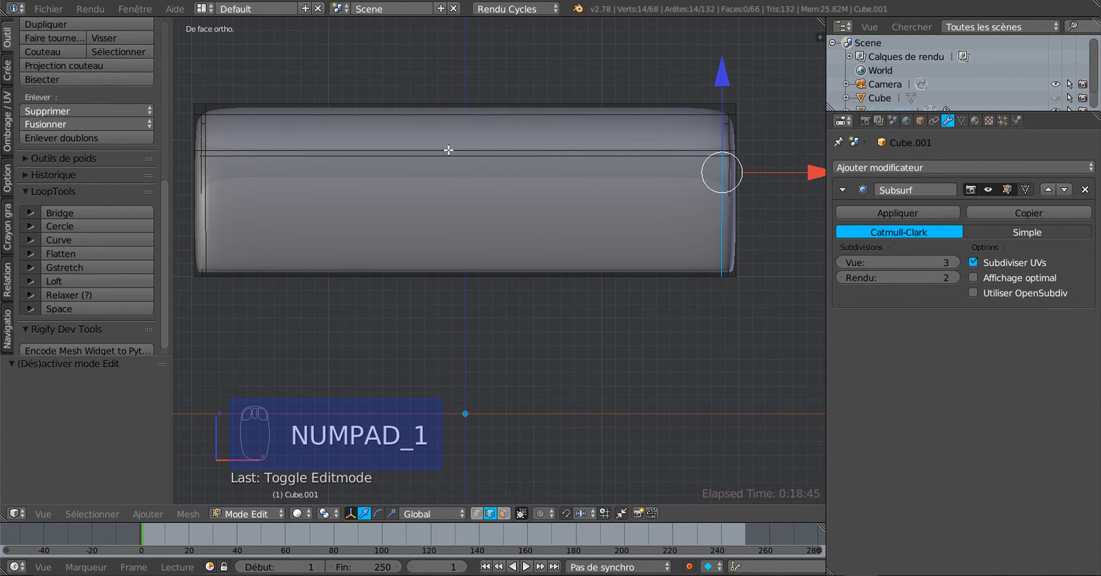
{"action": "key", "text": "ctrl+r"}
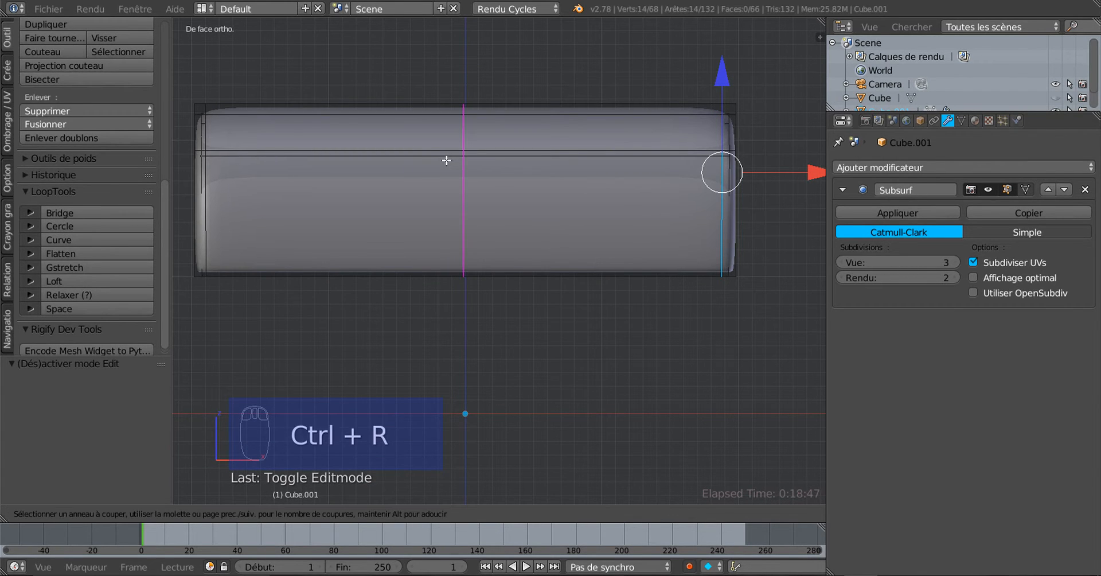
{"action": "left_click", "coordinate": [446, 161]}
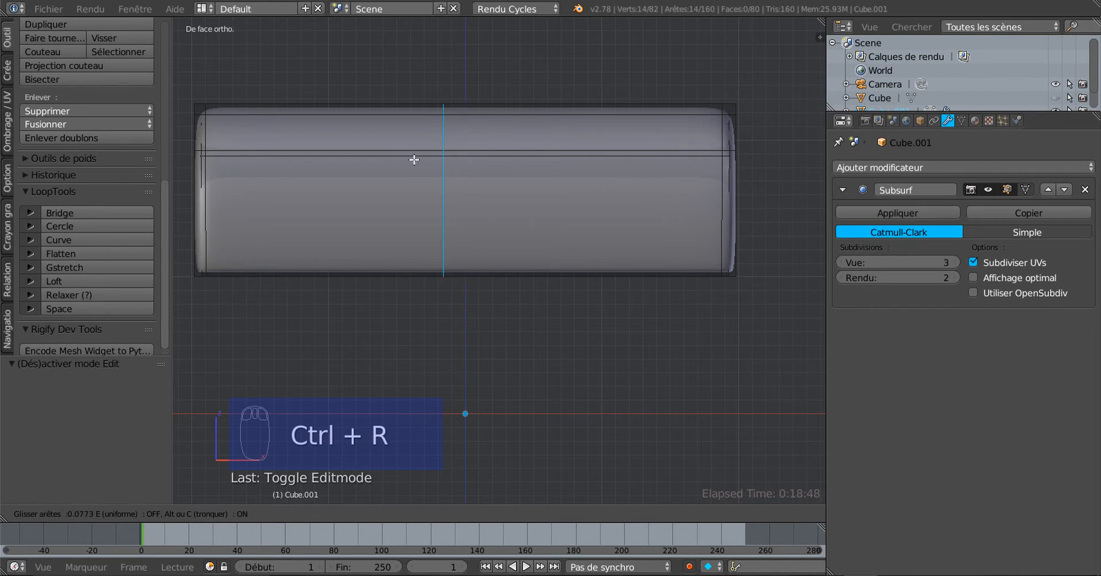
{"action": "left_click", "coordinate": [297, 153]}
Step: Add a second crosswise loop cut just inside the first one, forming a narrow band near the lid's negative X end
{"action": "middle_click_drag", "start_coordinate": [417, 158], "coordinate": [503, 177], "text": "shift"}
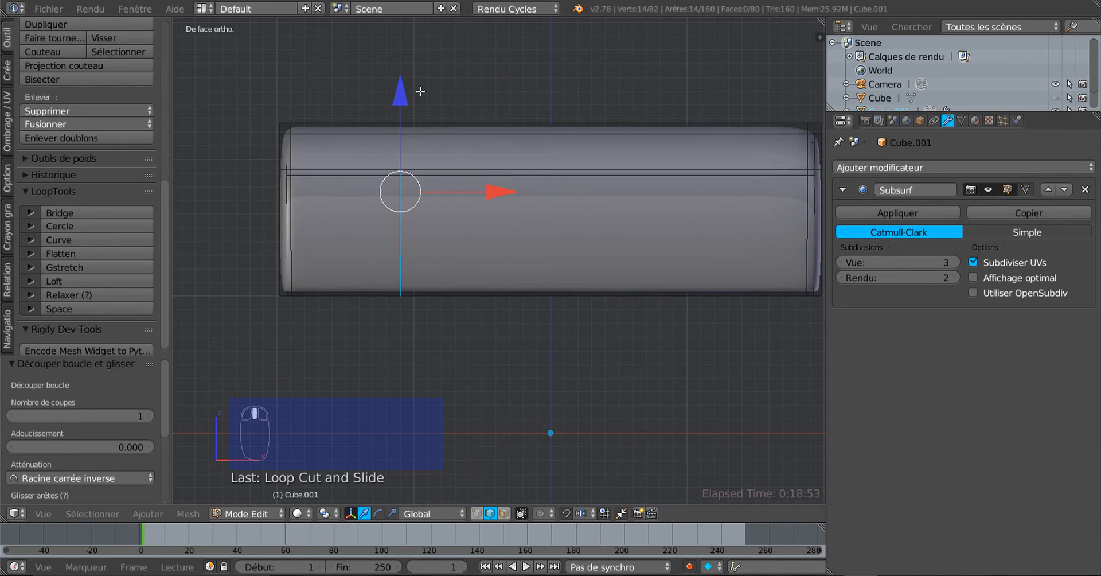
{"action": "middle_click_drag", "start_coordinate": [577, 221], "coordinate": [497, 222], "text": "shift"}
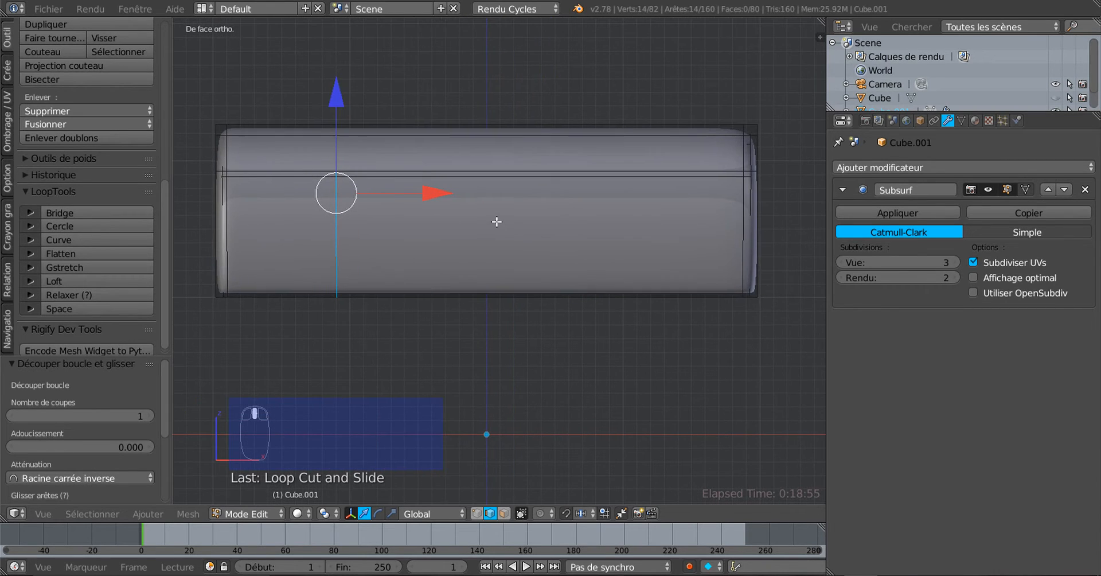
{"action": "key", "text": "ctrl+r"}
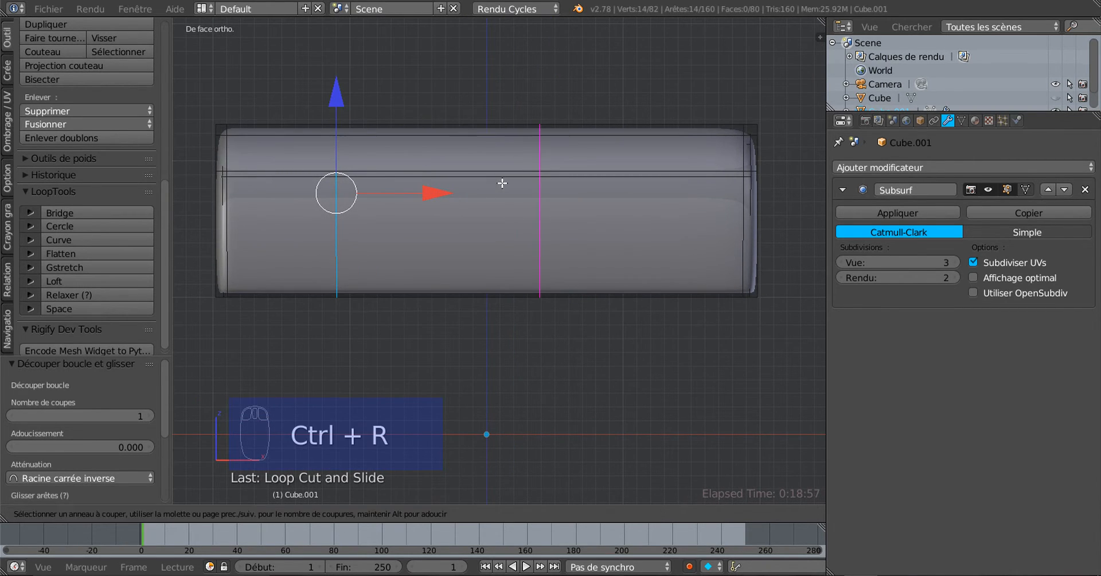
{"action": "left_click", "coordinate": [504, 181]}
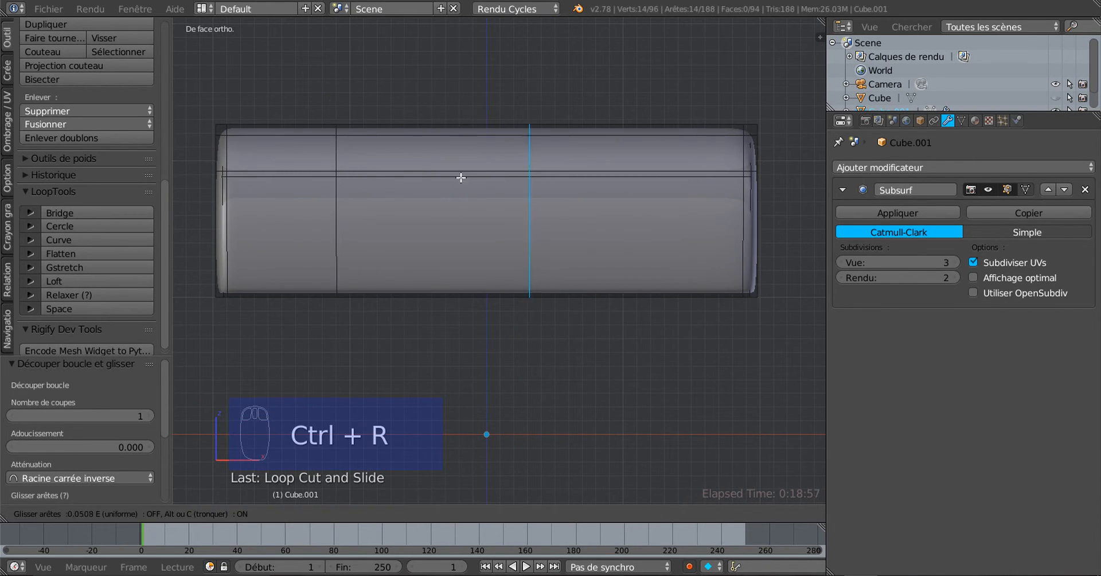
{"action": "left_click", "coordinate": [313, 200]}
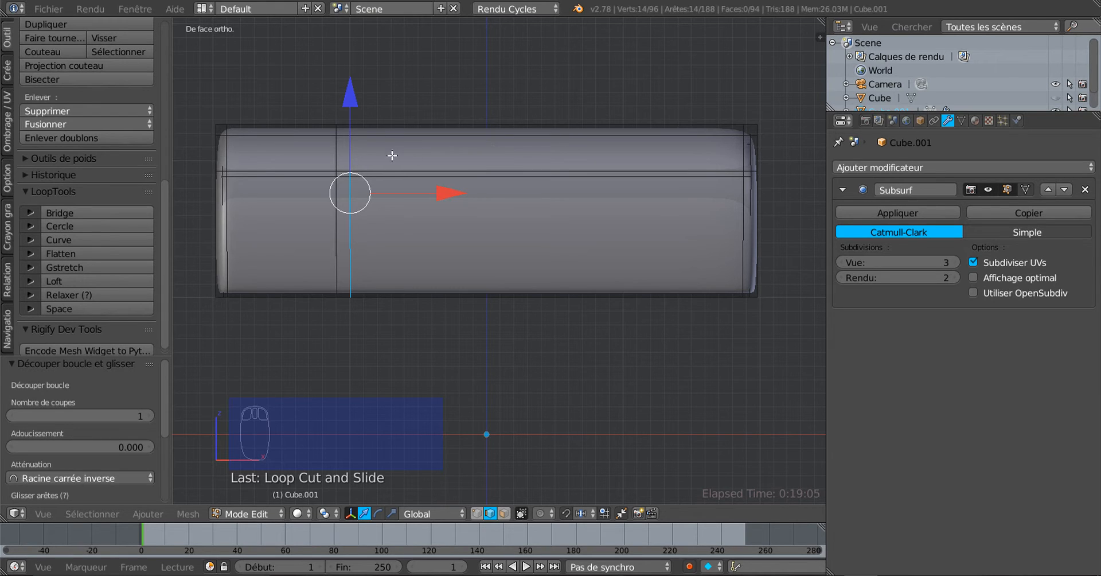
Step: Add two closely spaced crosswise loop cuts to form a matching narrow band near the lid's positive X end
{"action": "key", "text": "ctrl+r"}
{"action": "left_click", "coordinate": [547, 136]}
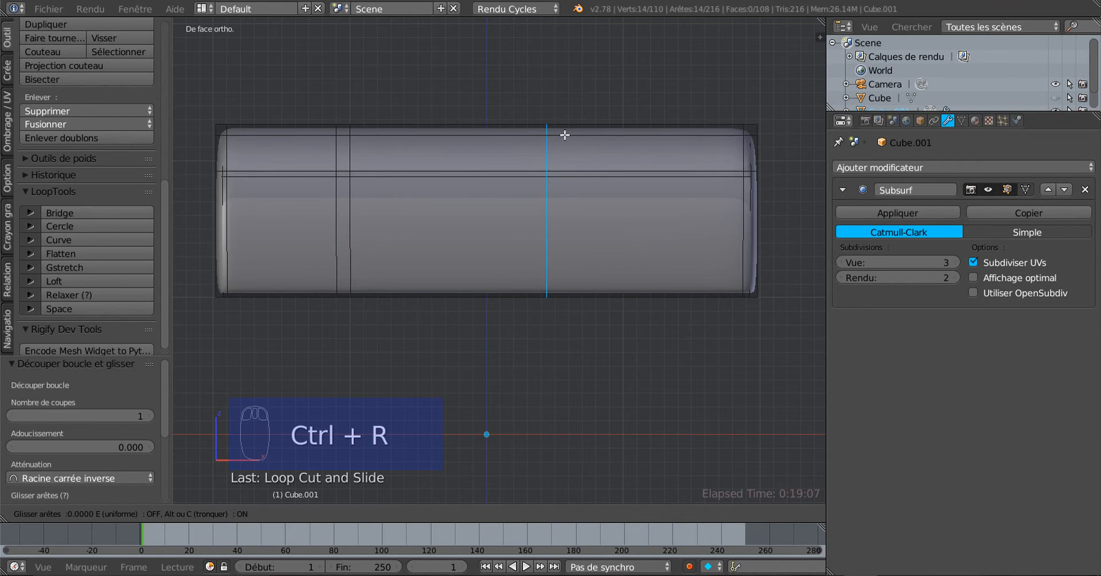
{"action": "left_click", "coordinate": [640, 144]}
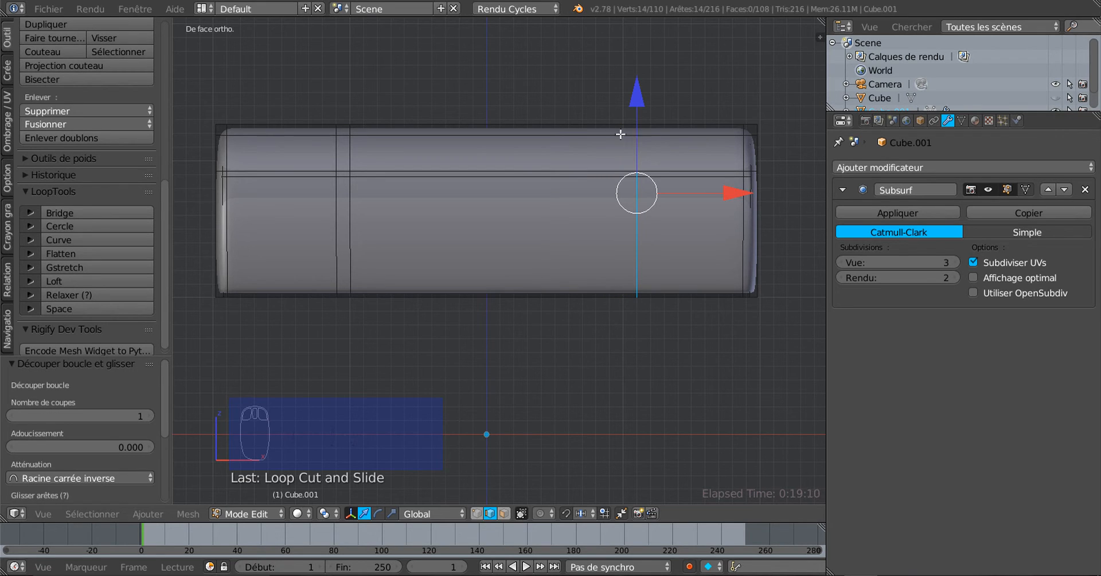
{"action": "key", "text": "ctrl+r"}
{"action": "left_click", "coordinate": [542, 131]}
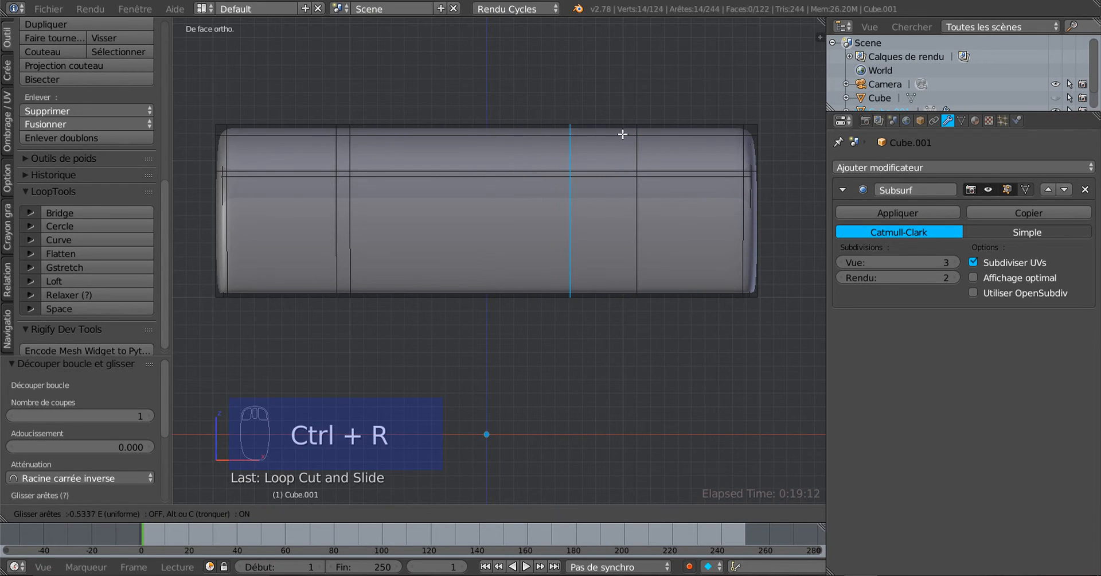
{"action": "left_click", "coordinate": [676, 144]}
Step: Set the Subdivision Surface modifier's viewport subdivisions to 0
{"action": "middle_click_drag", "start_coordinate": [644, 218], "coordinate": [602, 142]}
{"action": "scroll", "coordinate": [592, 211], "scroll_direction": "up", "scroll_amount": 2}
{"action": "mouse_move", "coordinate": [593, 211]}
{"action": "middle_mouse_down"}
{"action": "mouse_move", "coordinate": [627, 151]}
{"action": "mouse_move", "coordinate": [631, 184]}
{"action": "mouse_move", "coordinate": [587, 191]}
{"action": "middle_mouse_up"}
{"action": "key", "text": "Tab"}
{"action": "key", "text": "Tab"}
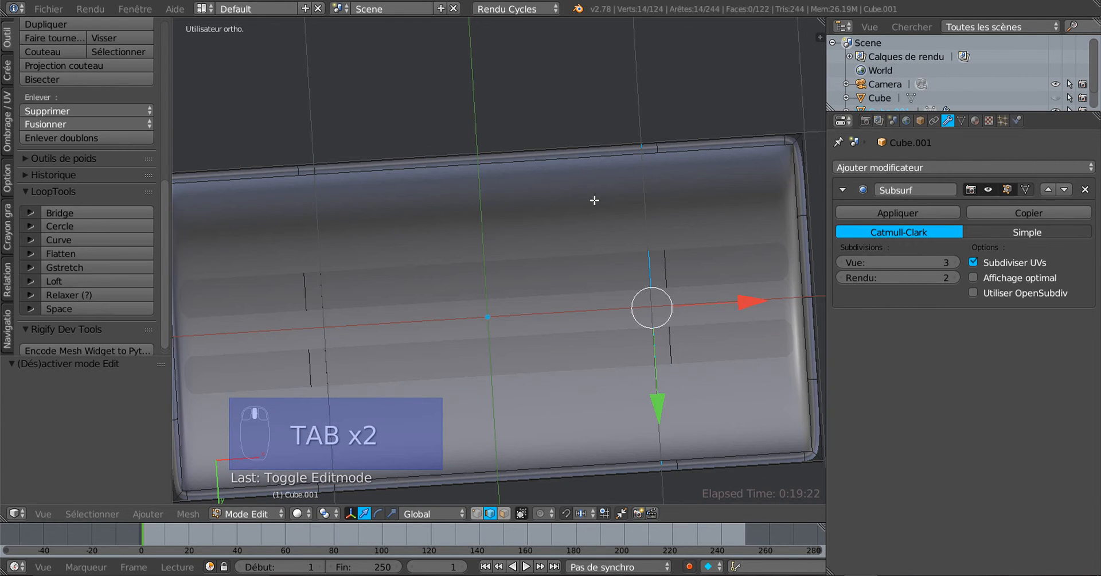
{"action": "left_click", "coordinate": [845, 263]}
{"action": "type", "text": "0"}
{"action": "key", "text": "Return"}
Step: Switch to face selection and select the front face and first three arch faces of both narrow bands on the lid's outside
{"action": "middle_click_drag", "start_coordinate": [733, 241], "coordinate": [686, 363]}
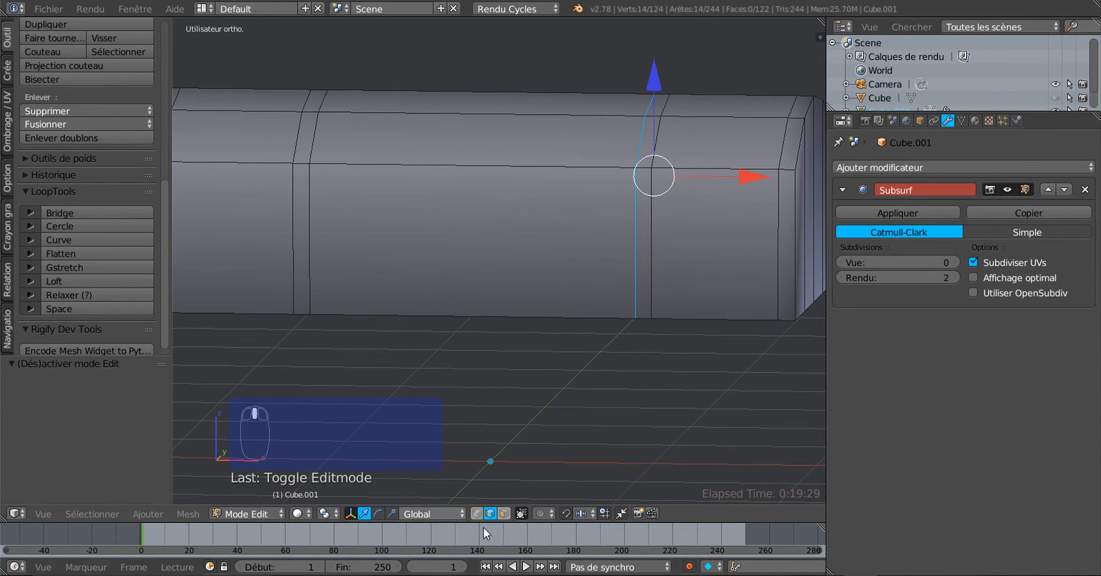
{"action": "left_click", "coordinate": [503, 514]}
{"action": "right_click", "coordinate": [645, 255]}
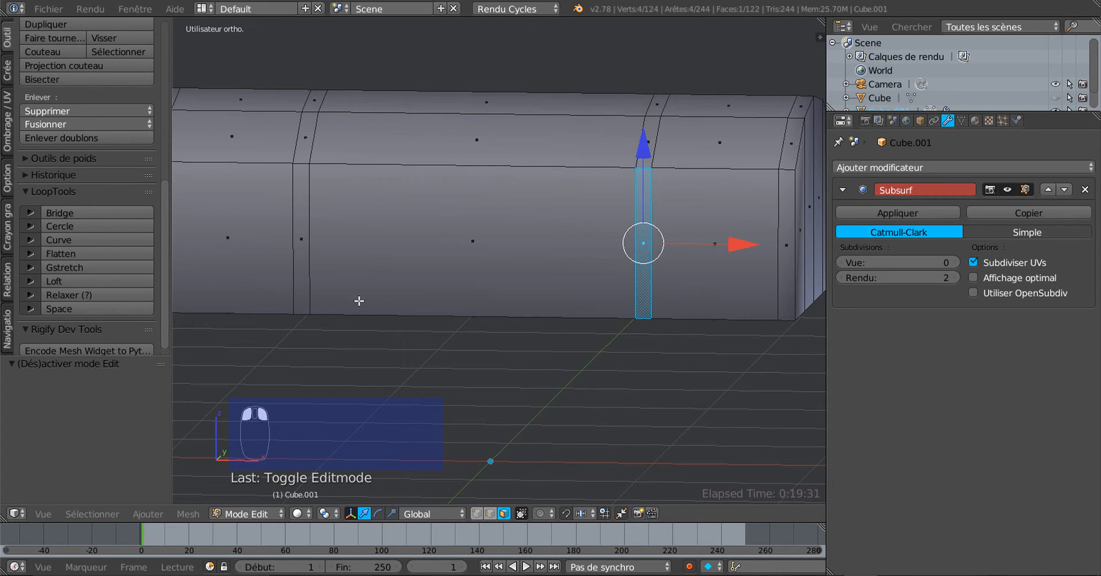
{"action": "right_click", "coordinate": [301, 244], "text": "shift"}
{"action": "right_click", "coordinate": [307, 126], "text": "shift"}
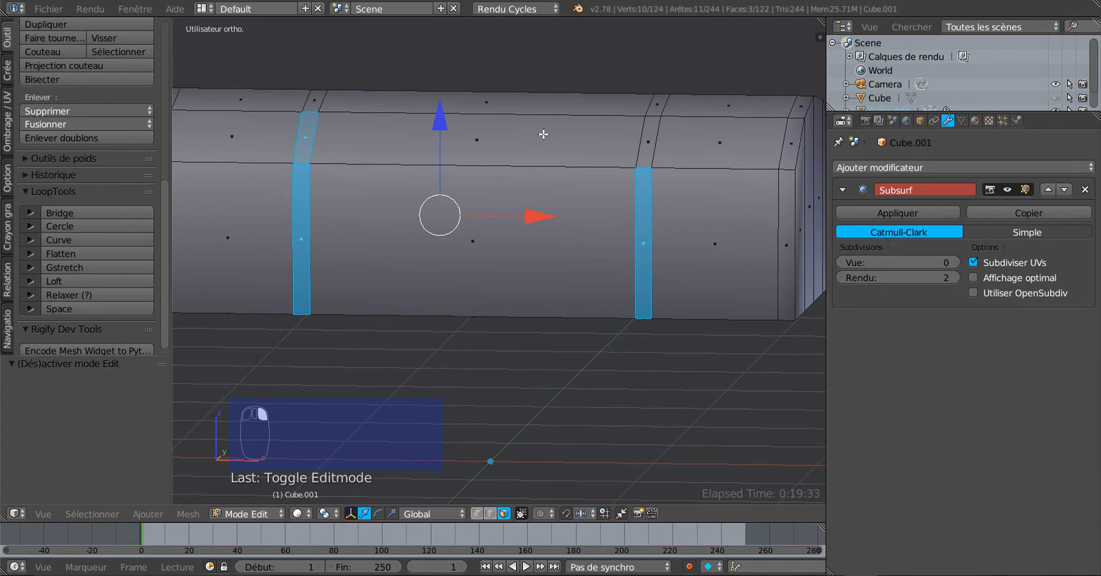
{"action": "right_click", "coordinate": [650, 133], "text": "shift"}
{"action": "middle_click_drag", "start_coordinate": [637, 167], "coordinate": [651, 221]}
{"action": "right_click", "coordinate": [655, 172], "text": "shift"}
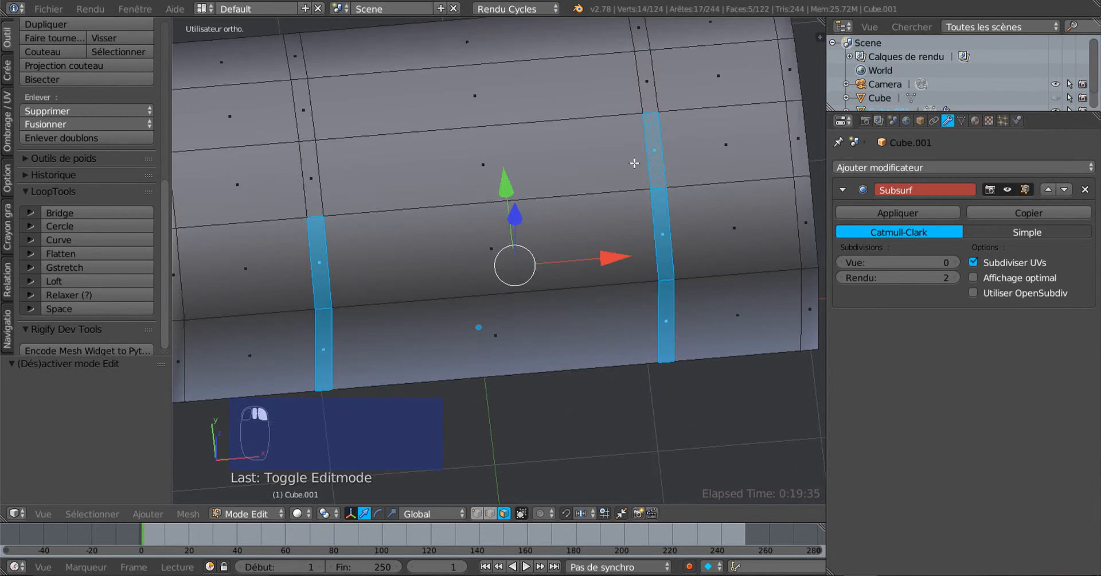
{"action": "right_click", "coordinate": [313, 186], "text": "shift"}
{"action": "right_click", "coordinate": [307, 121], "text": "shift"}
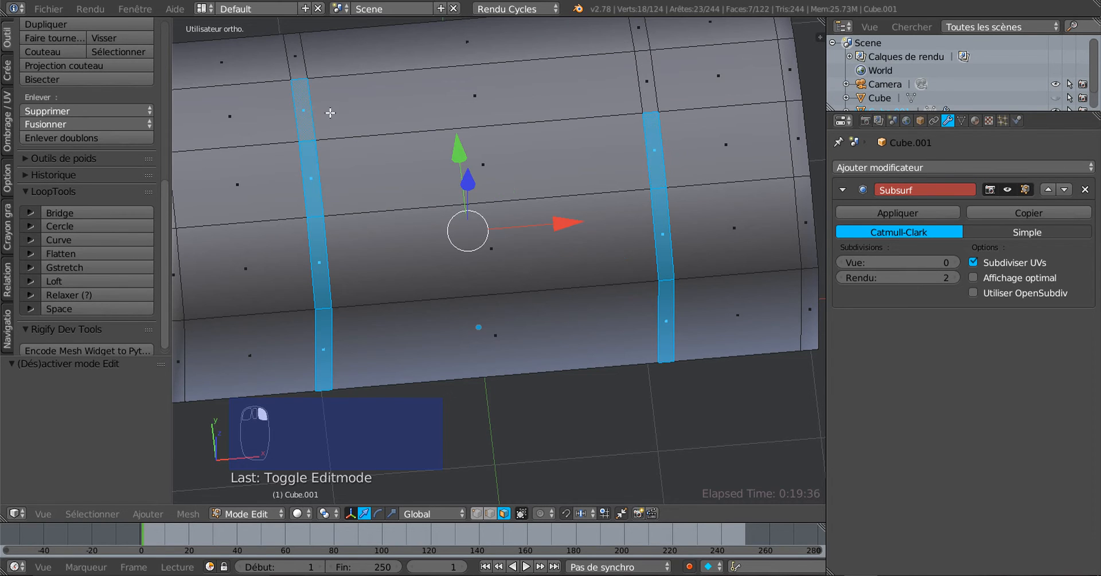
{"action": "right_click", "coordinate": [647, 86], "text": "shift"}
Step: Extend the selection with the remaining arch face and the back side face of both bands
{"action": "middle_click_drag", "start_coordinate": [648, 151], "coordinate": [494, 282]}
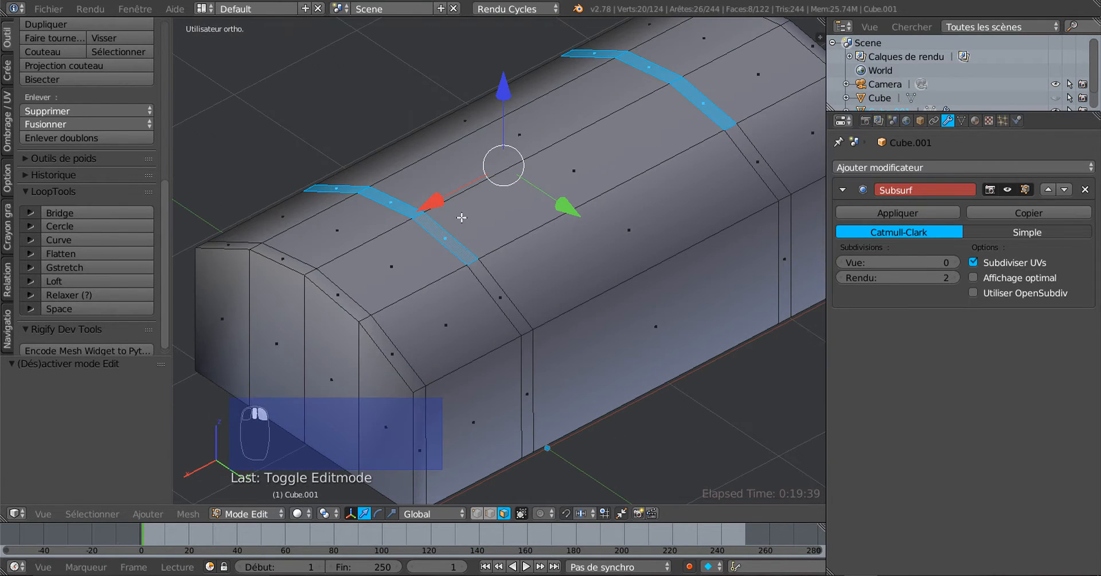
{"action": "right_click", "coordinate": [522, 312], "text": "shift"}
{"action": "right_click", "coordinate": [527, 355], "text": "shift"}
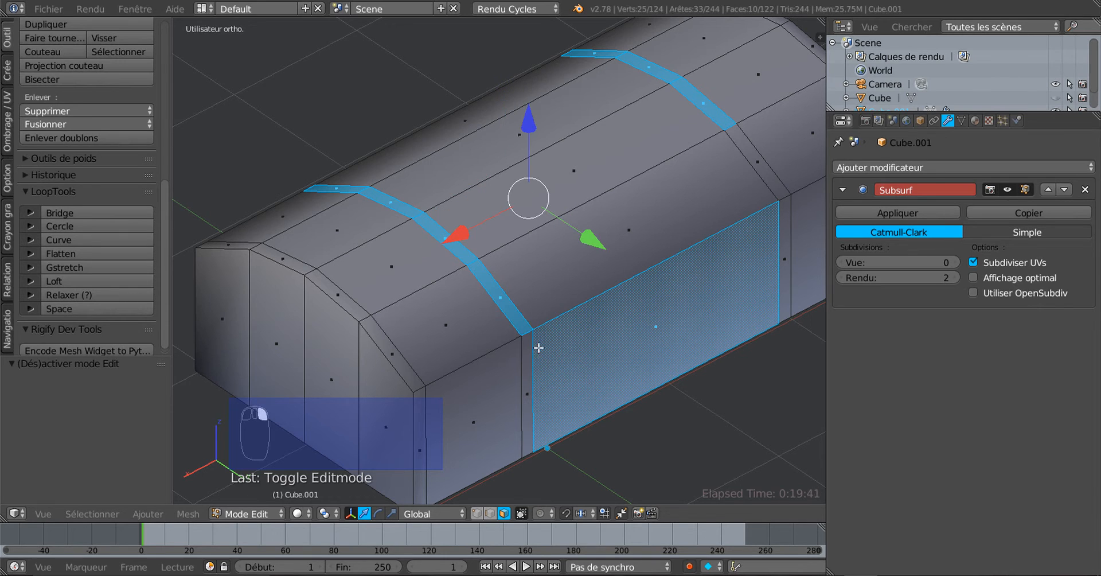
{"action": "right_click_drag", "start_coordinate": [742, 142], "coordinate": [799, 261], "text": "shift"}
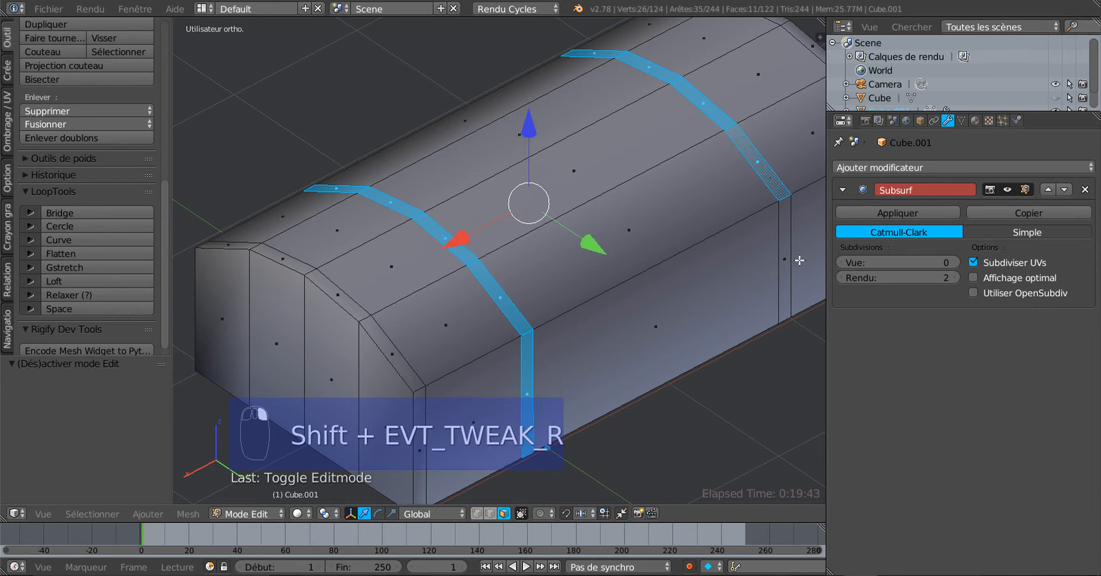
{"action": "right_click", "coordinate": [788, 257], "text": "shift"}
Step: Extrude the selected faces of both bands and raise them 0.032 along Z
{"action": "middle_click_drag", "start_coordinate": [634, 294], "coordinate": [586, 173]}
{"action": "middle_click_drag", "start_coordinate": [594, 287], "coordinate": [610, 247]}
{"action": "middle_click_drag", "start_coordinate": [644, 212], "coordinate": [601, 132]}
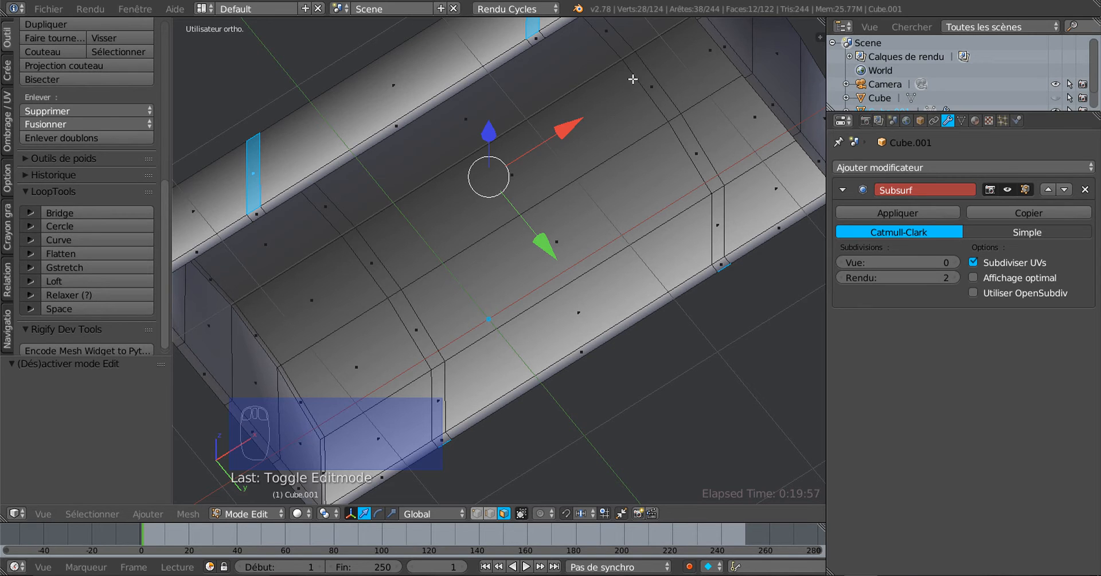
{"action": "middle_click_drag", "start_coordinate": [700, 174], "coordinate": [636, 284]}
{"action": "scroll", "coordinate": [471, 220], "scroll_direction": "up", "scroll_amount": 1}
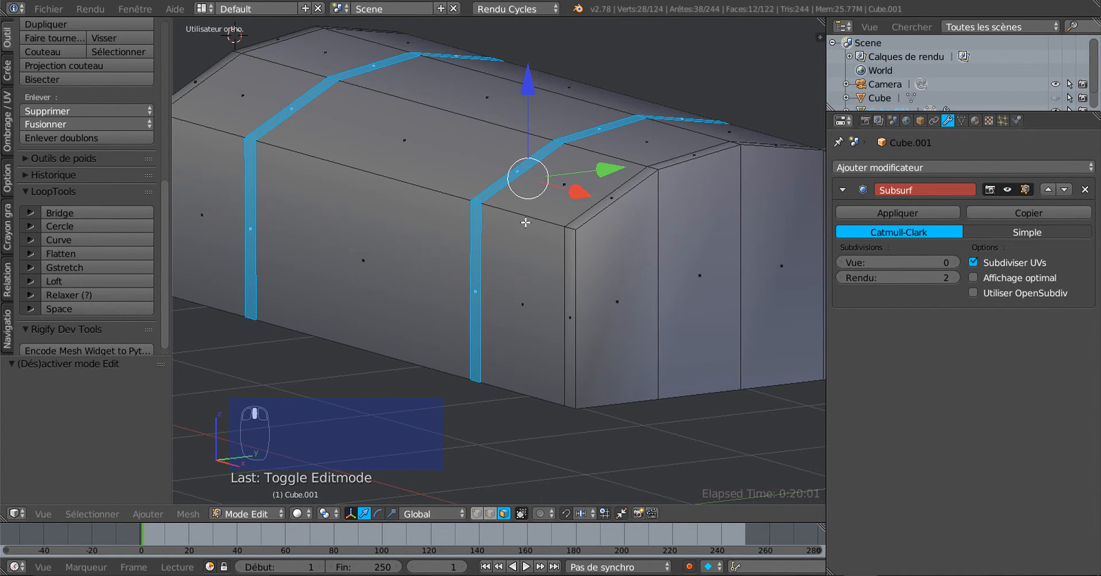
{"action": "middle_click_drag", "start_coordinate": [524, 174], "coordinate": [488, 212], "text": "shift"}
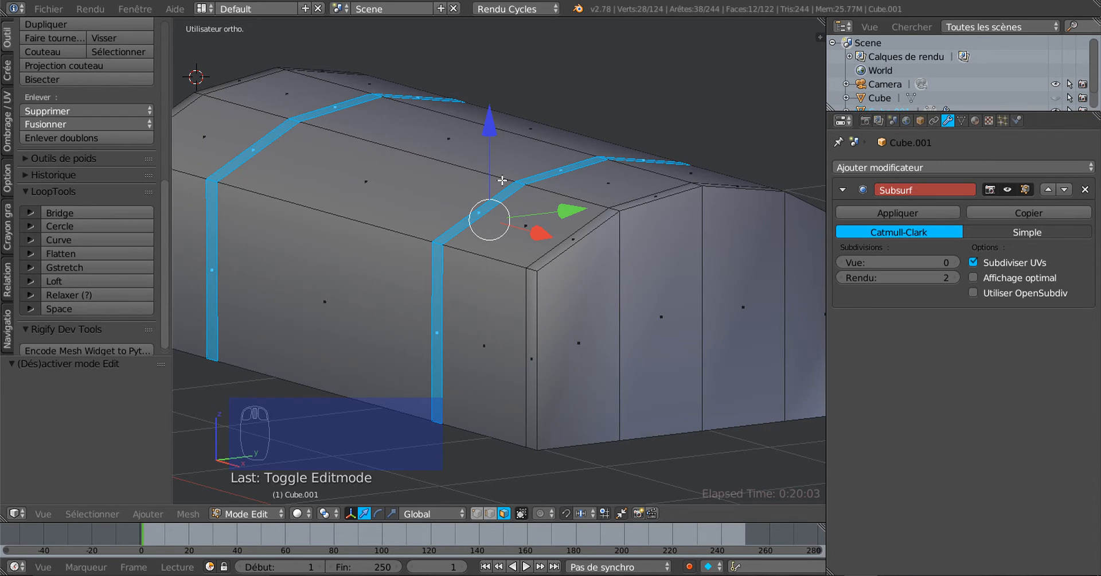
{"action": "key", "text": "e"}
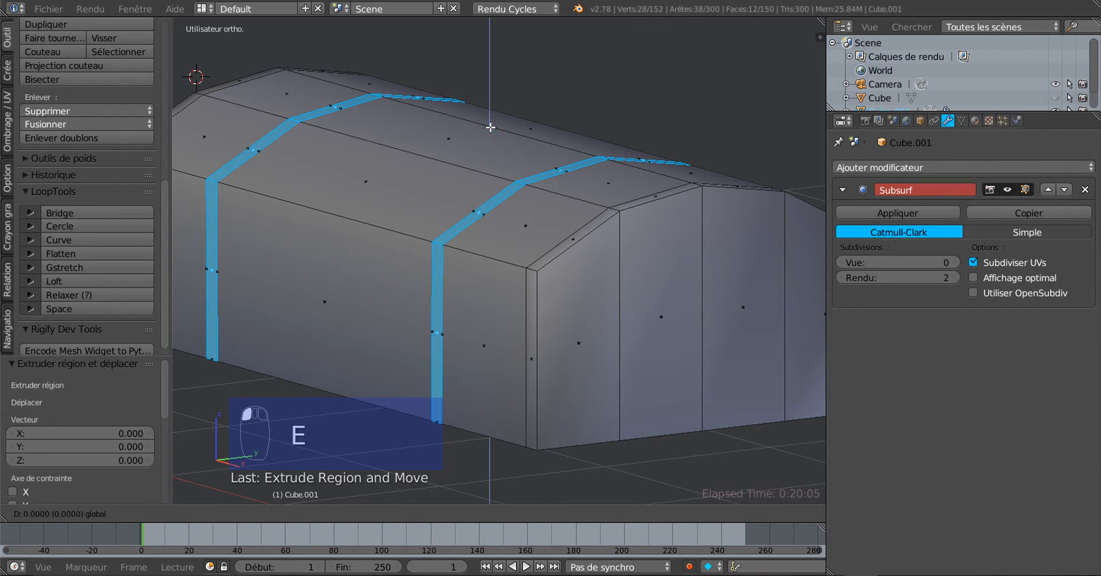
{"action": "left_click", "coordinate": [490, 124]}
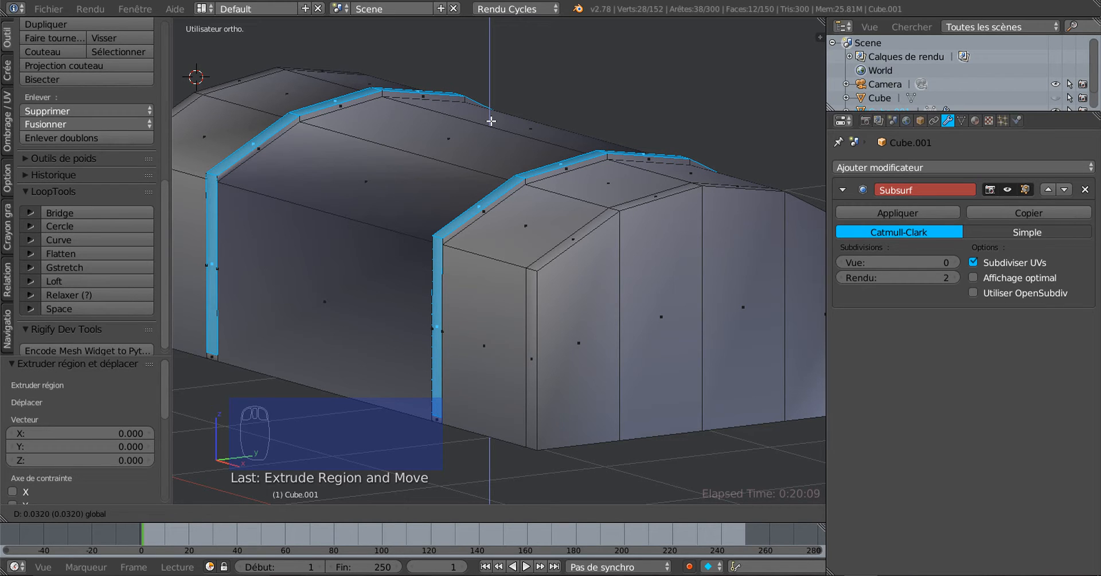
{"action": "left_click", "coordinate": [491, 121]}
Step: Select only the vertical outer faces of both raised bands on the lid's front and back sides
{"action": "middle_click_drag", "start_coordinate": [488, 250], "coordinate": [652, 251]}
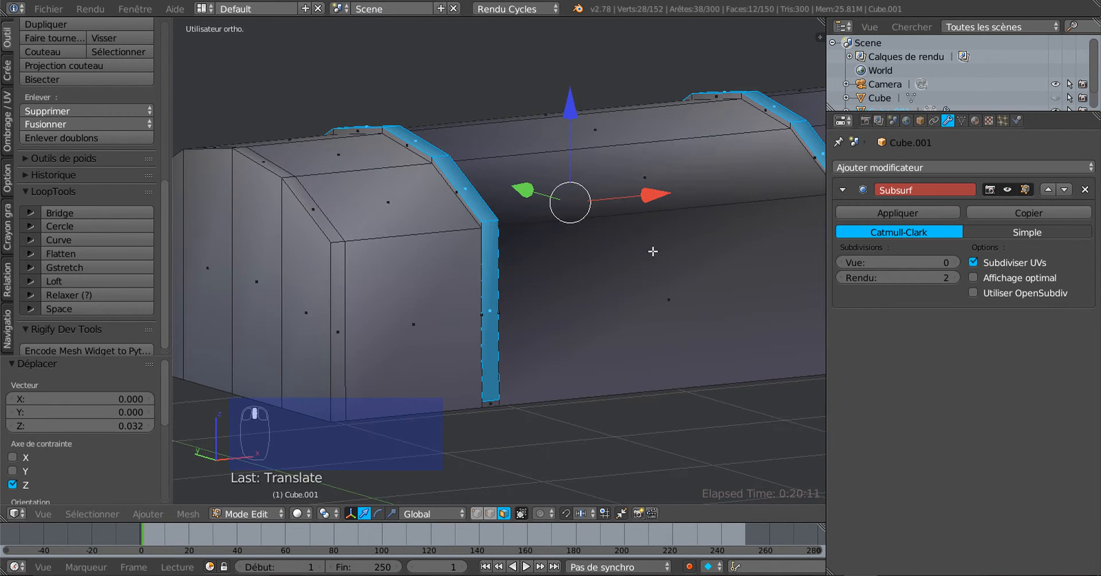
{"action": "middle_click_drag", "start_coordinate": [585, 245], "coordinate": [491, 242]}
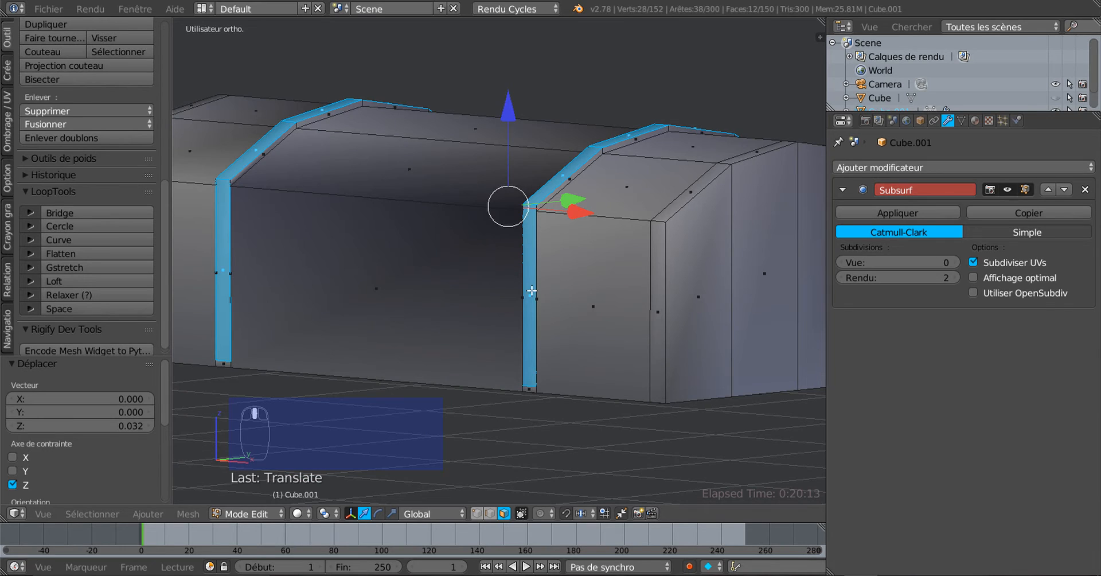
{"action": "middle_click_drag", "start_coordinate": [531, 290], "coordinate": [591, 256]}
{"action": "right_click", "coordinate": [521, 254]}
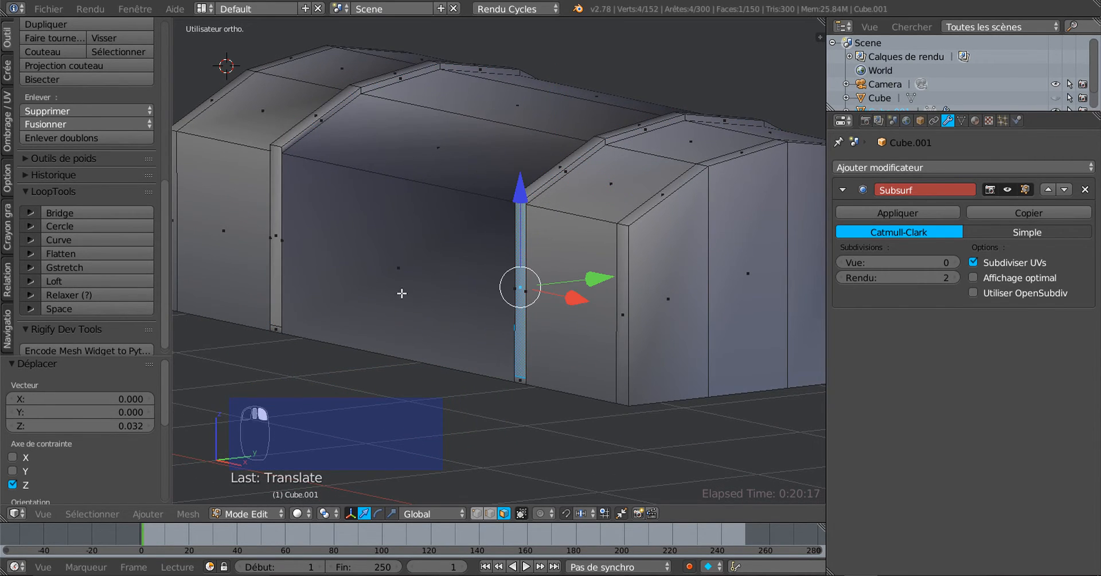
{"action": "right_click", "coordinate": [276, 219], "text": "shift"}
{"action": "middle_click_drag", "start_coordinate": [499, 266], "coordinate": [421, 261]}
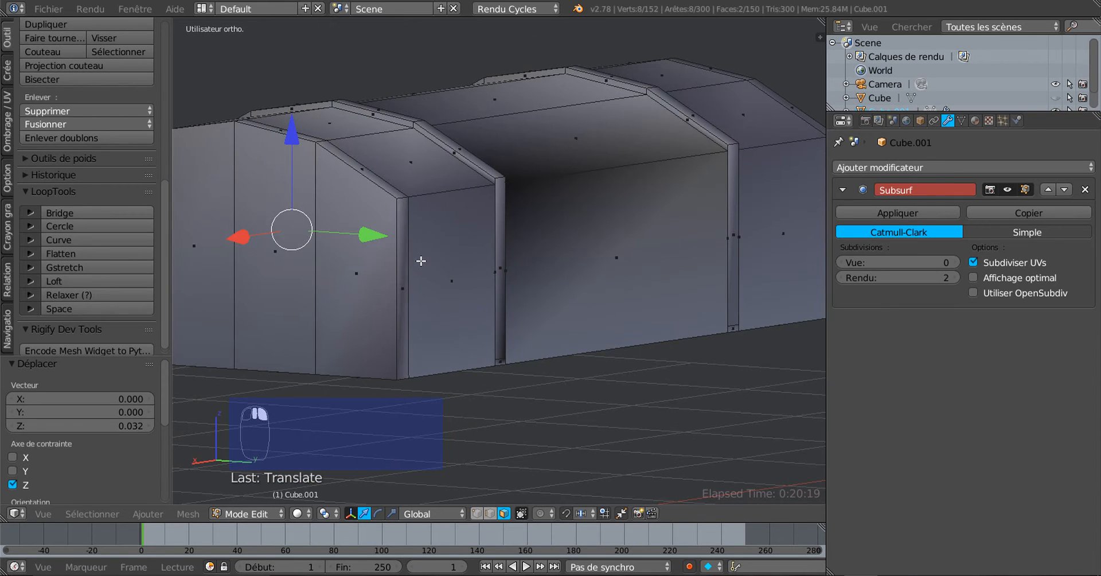
{"action": "right_click", "coordinate": [504, 248], "text": "shift"}
{"action": "right_click", "coordinate": [732, 223], "text": "shift"}
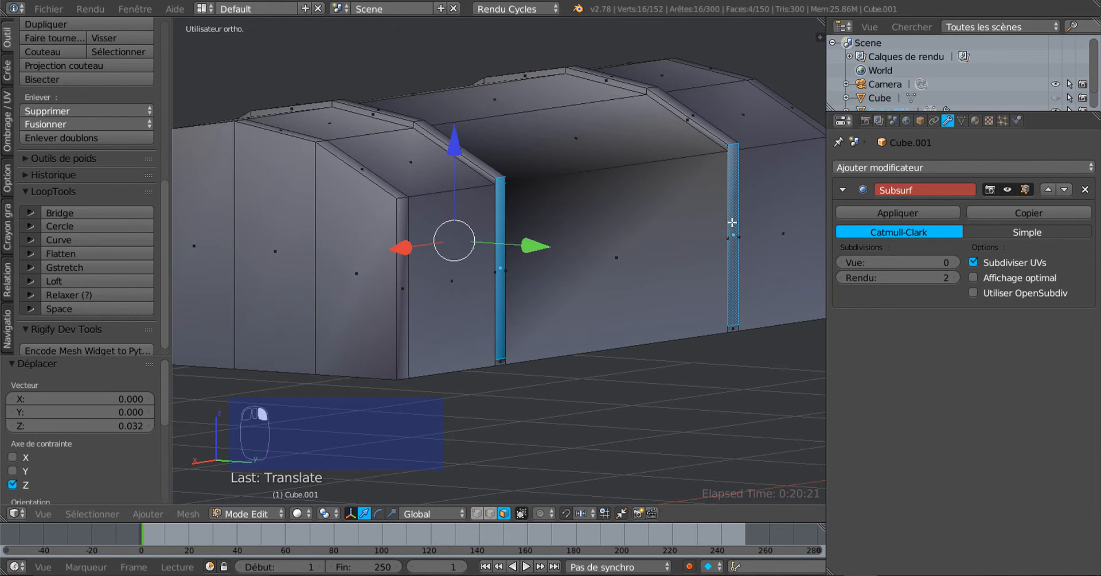
Step: Scale the selected side faces of the raised bands by 1.025 along the Y axis
{"action": "middle_click_drag", "start_coordinate": [618, 251], "coordinate": [604, 279]}
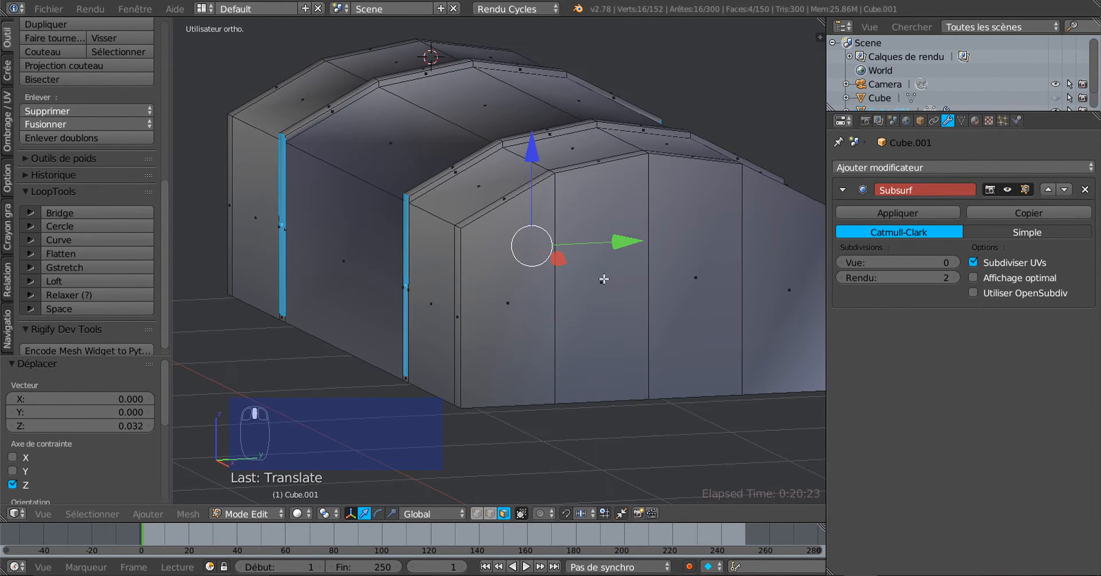
{"action": "left_click", "coordinate": [392, 514]}
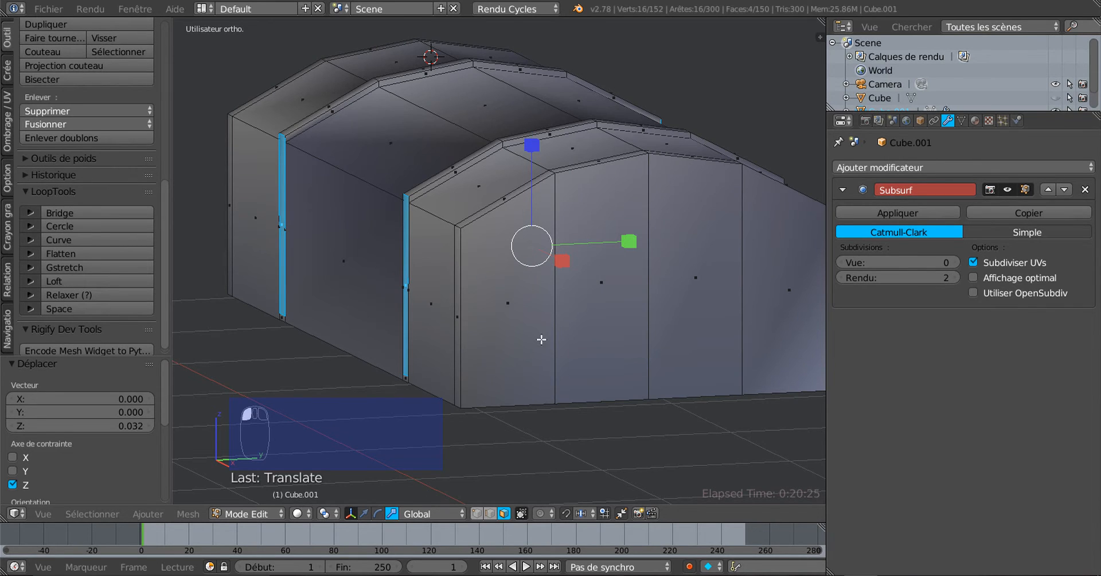
{"action": "scroll", "coordinate": [544, 332], "scroll_direction": "up", "scroll_amount": 2}
{"action": "left_click_drag", "start_coordinate": [643, 234], "coordinate": [626, 239]}
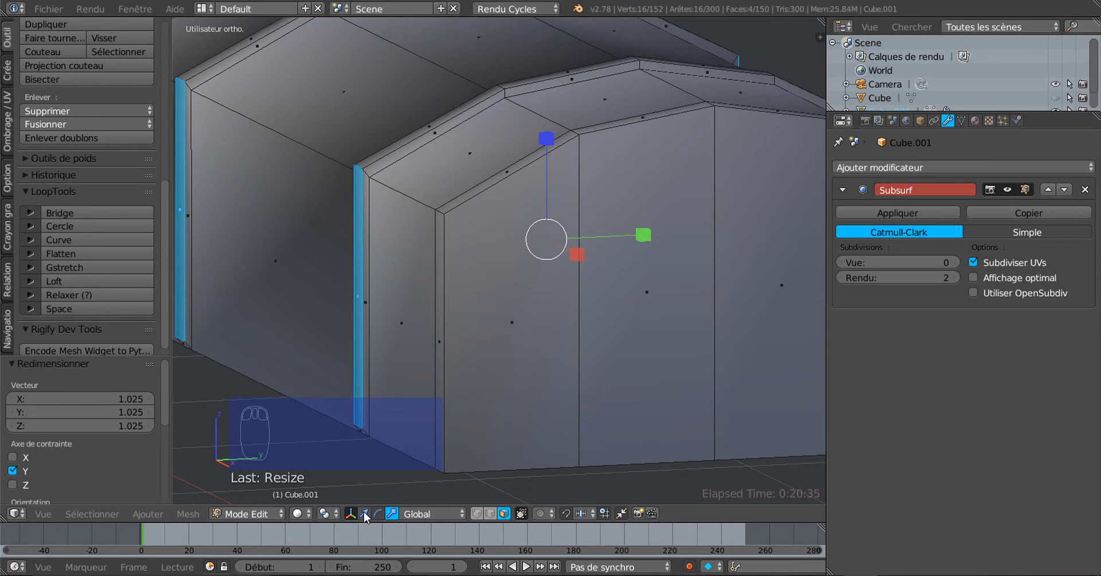
Step: Lower the selected band faces by 0.013 along Z and adjust them back up by 0.004
{"action": "left_click", "coordinate": [363, 513]}
{"action": "left_click_drag", "start_coordinate": [545, 145], "coordinate": [558, 174]}
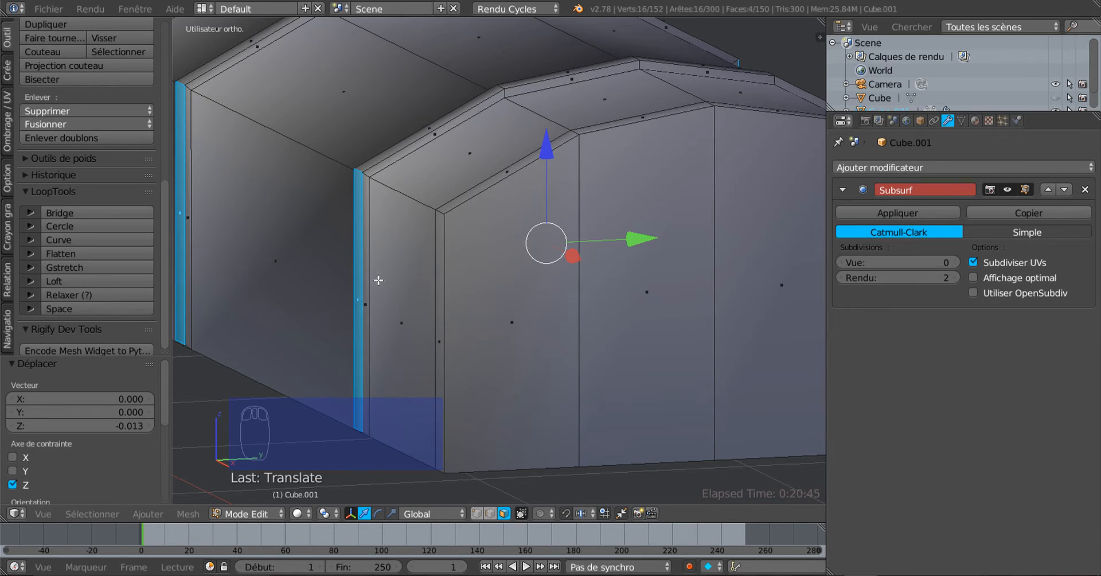
{"action": "scroll", "coordinate": [366, 219], "scroll_direction": "up", "scroll_amount": 2}
{"action": "left_click_drag", "start_coordinate": [566, 149], "coordinate": [567, 128]}
{"action": "middle_click_drag", "start_coordinate": [469, 298], "coordinate": [499, 258]}
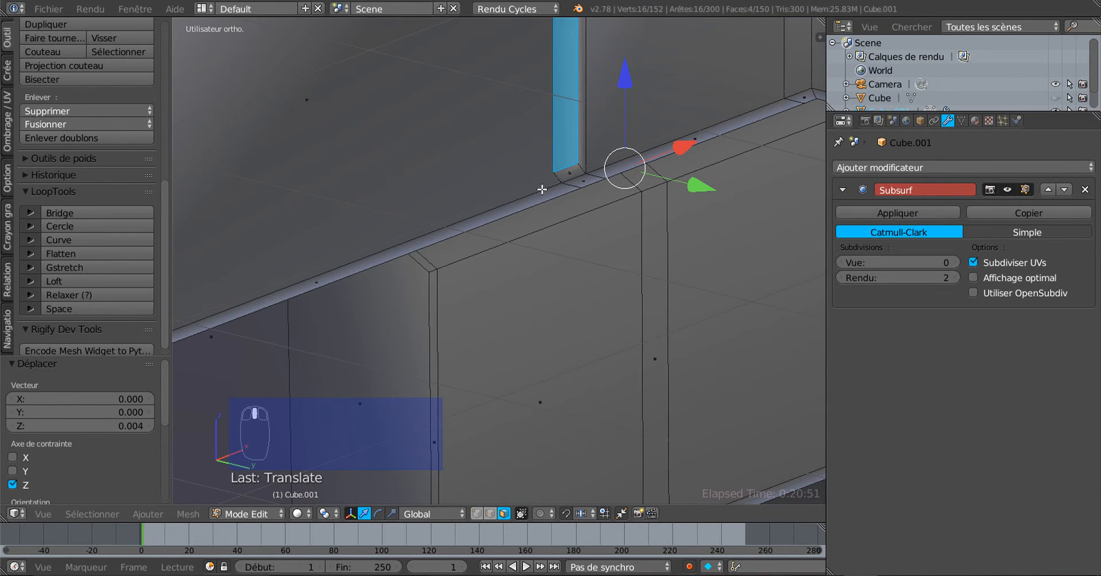
Step: Select the short outer edge at the lower end of each of the four raised bands in edge select mode
{"action": "left_click", "coordinate": [489, 513]}
{"action": "right_click", "coordinate": [568, 161]}
{"action": "middle_click_drag", "start_coordinate": [515, 223], "coordinate": [503, 257]}
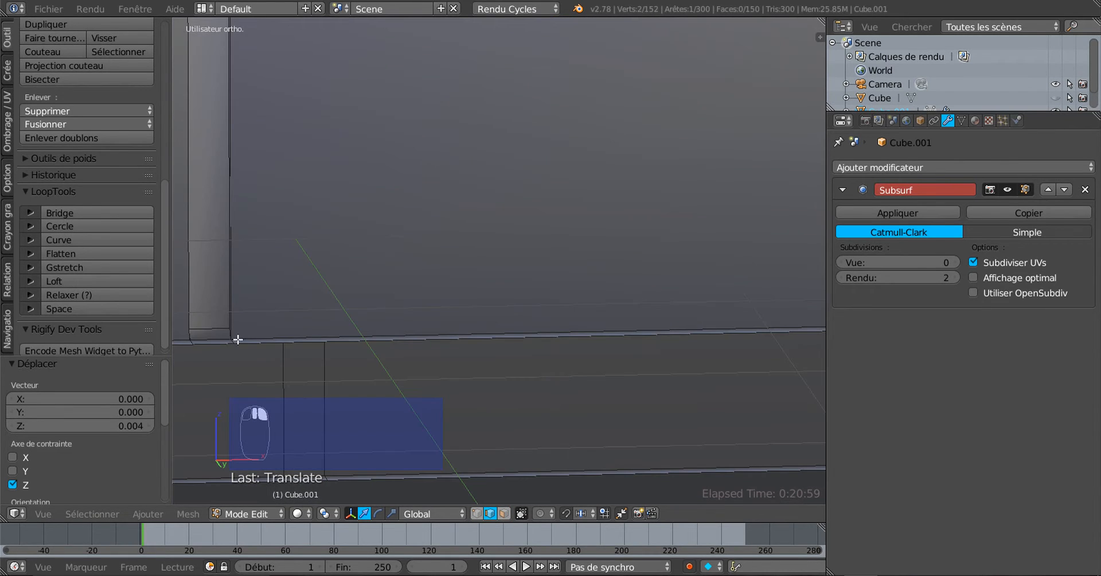
{"action": "right_click", "coordinate": [206, 327], "text": "shift"}
{"action": "scroll", "coordinate": [634, 307], "scroll_direction": "down", "scroll_amount": 2}
{"action": "middle_click_drag", "start_coordinate": [664, 322], "coordinate": [458, 332]}
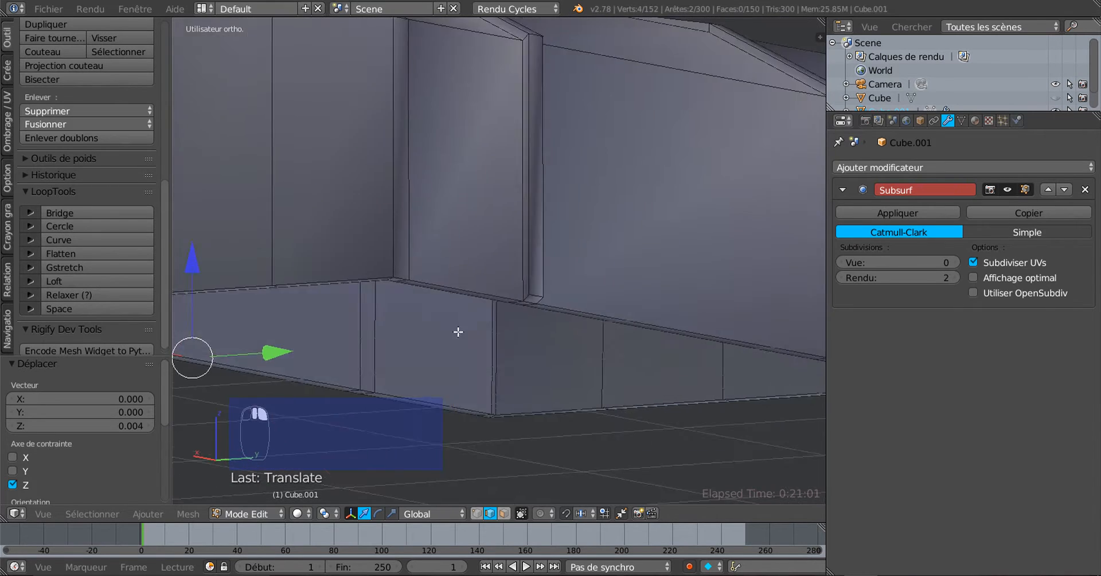
{"action": "scroll", "coordinate": [459, 321], "scroll_direction": "up", "scroll_amount": 3}
{"action": "right_click", "coordinate": [373, 269], "text": "shift"}
{"action": "scroll", "coordinate": [491, 289], "scroll_direction": "up", "scroll_amount": 1}
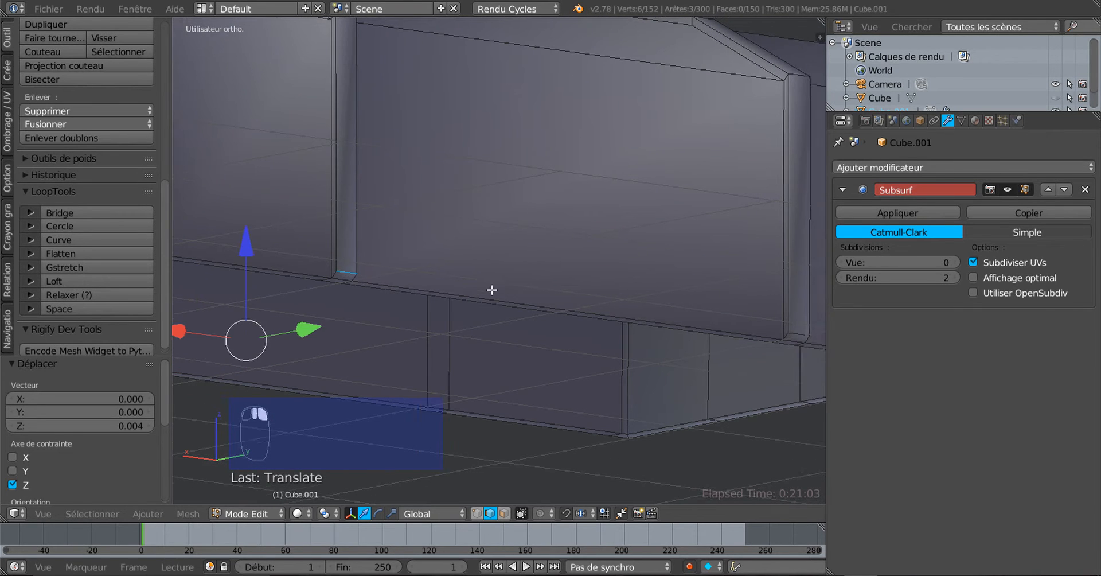
{"action": "middle_click_drag", "start_coordinate": [492, 289], "coordinate": [393, 287], "text": "shift"}
{"action": "right_click", "coordinate": [698, 326], "text": "shift"}
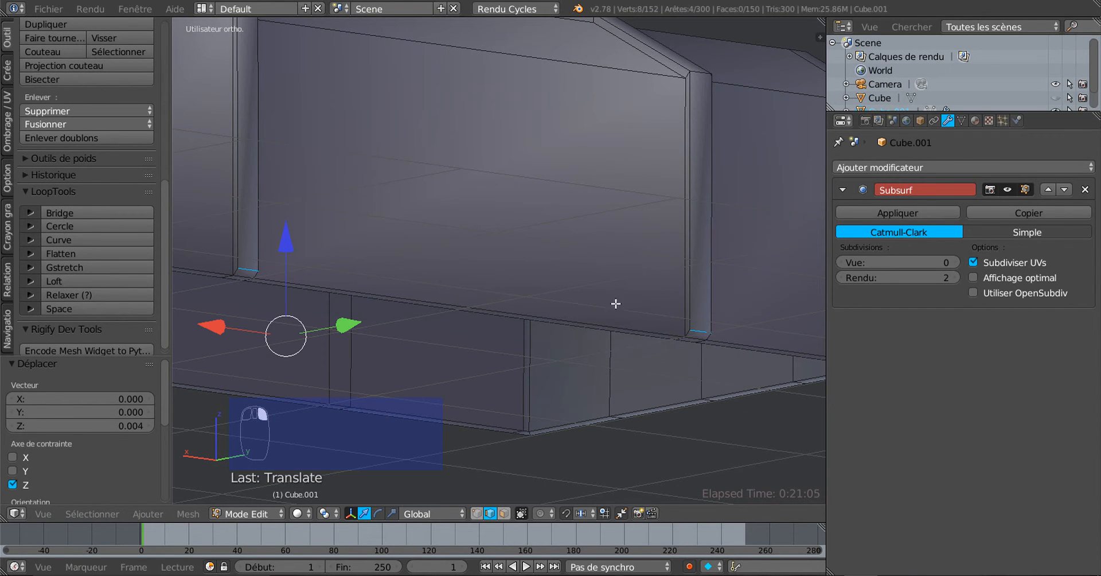
Step: Lower the four selected band edges along Z by 0.016 and a further 0.005 toward the rim
{"action": "middle_click_drag", "start_coordinate": [472, 305], "coordinate": [652, 305], "text": "shift"}
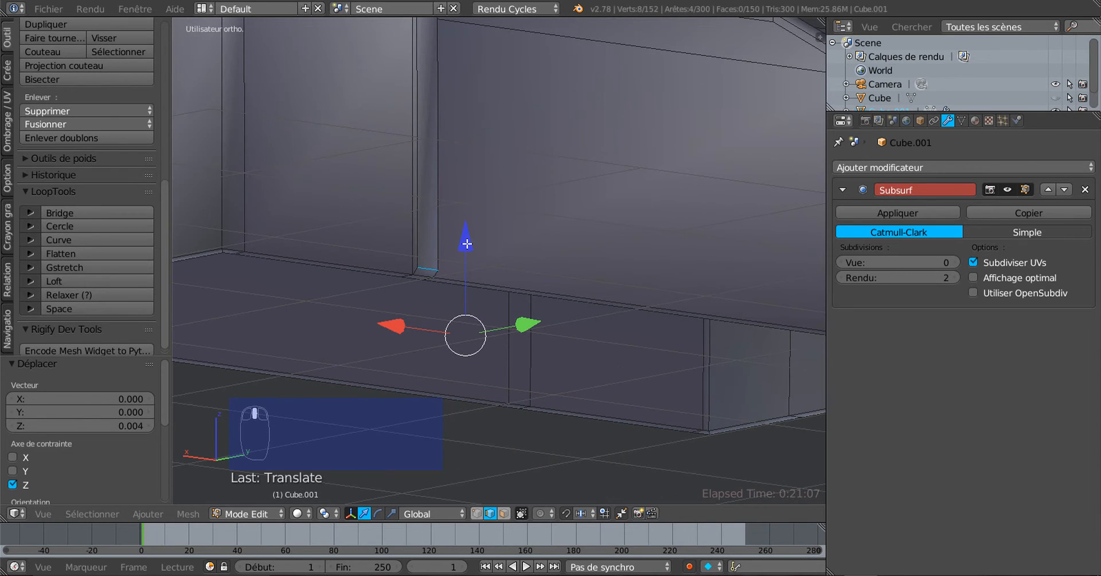
{"action": "left_click_drag", "start_coordinate": [467, 243], "coordinate": [477, 290]}
{"action": "middle_click_drag", "start_coordinate": [477, 290], "coordinate": [567, 306]}
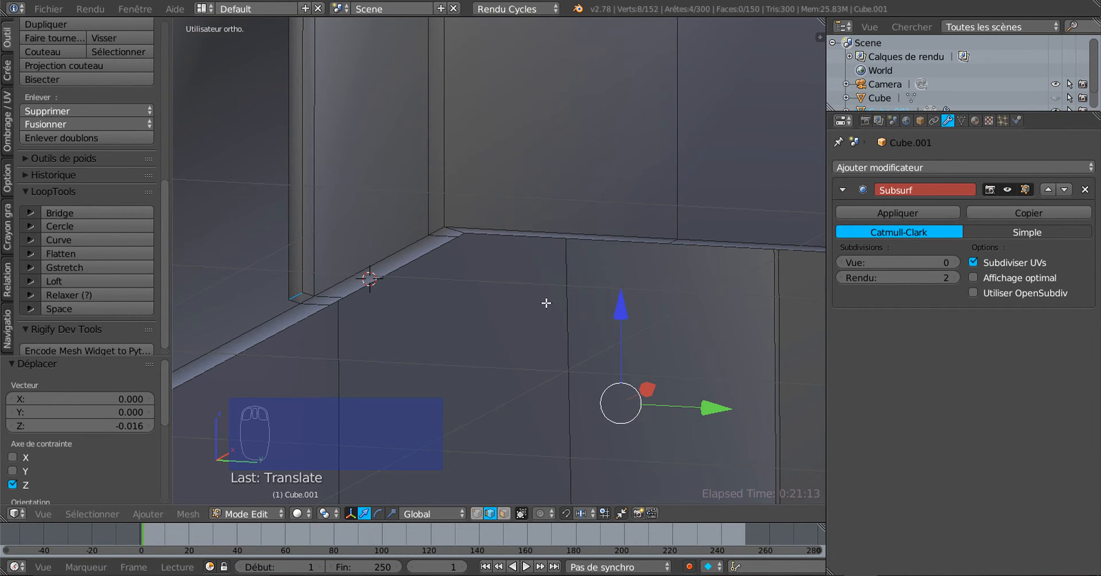
{"action": "left_click_drag", "start_coordinate": [624, 308], "coordinate": [627, 331]}
{"action": "middle_click_drag", "start_coordinate": [627, 331], "coordinate": [491, 337]}
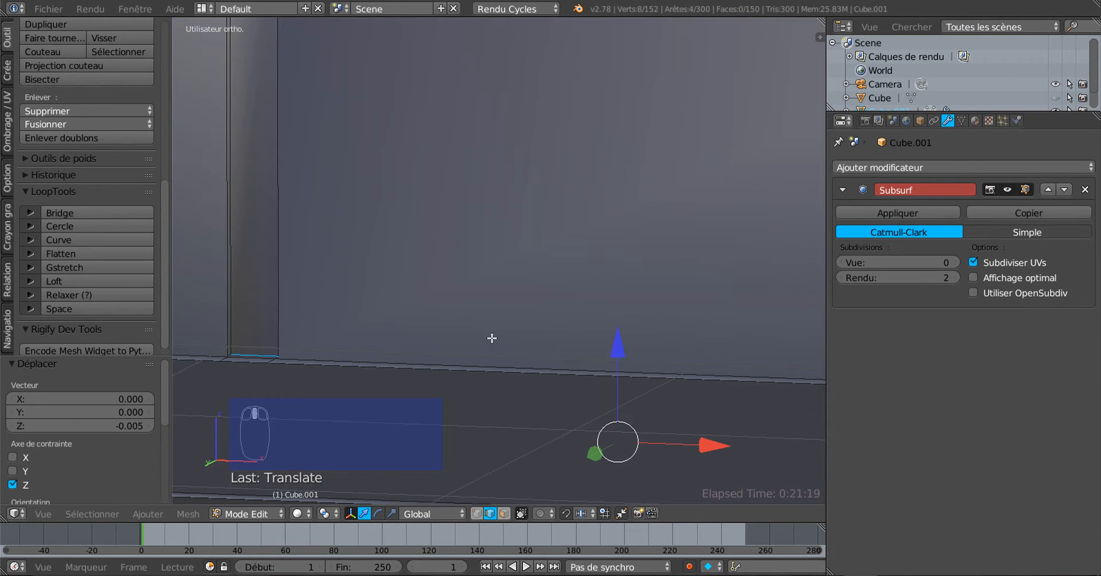
Step: Raise the selected band edges by 0.012 along Z in the front view
{"action": "key", "text": "KP_1"}
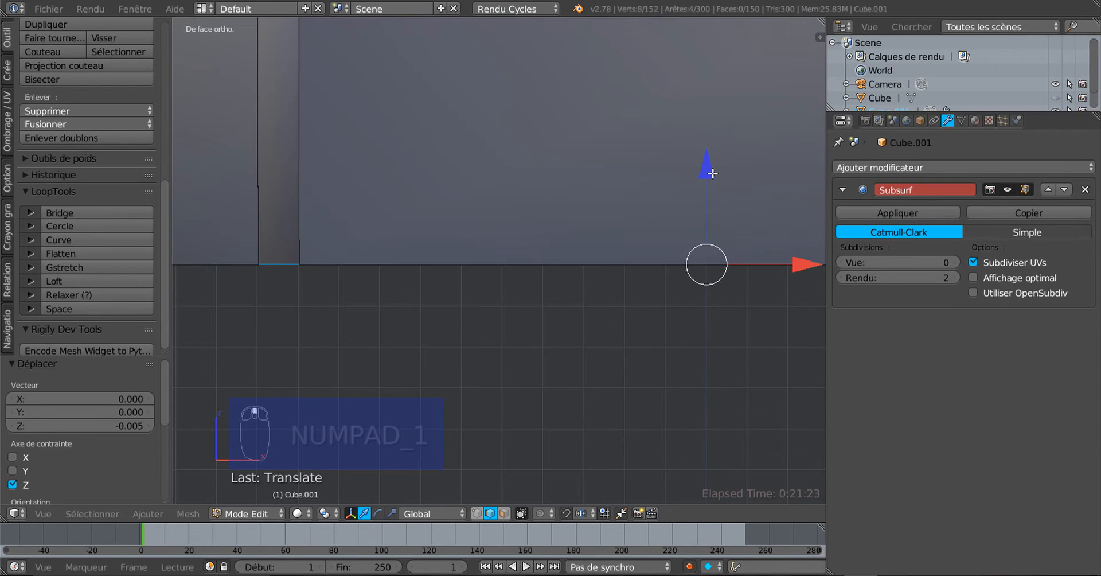
{"action": "left_click_drag", "start_coordinate": [706, 172], "coordinate": [708, 167]}
{"action": "scroll", "coordinate": [238, 336], "scroll_direction": "up", "scroll_amount": 3, "text": "ctrl"}
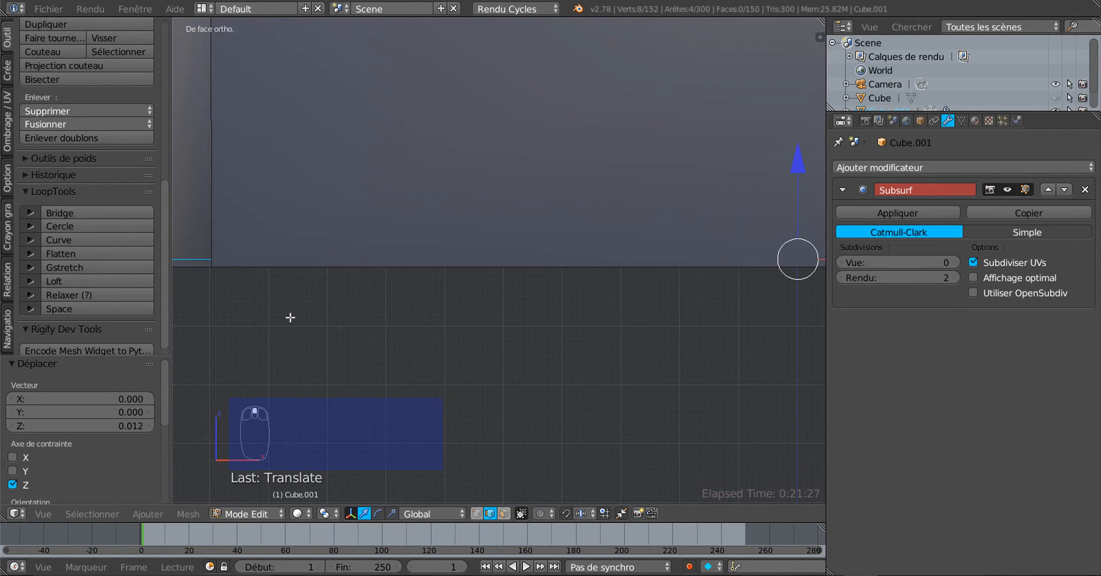
{"action": "scroll", "coordinate": [355, 287], "scroll_direction": "up", "scroll_amount": 2}
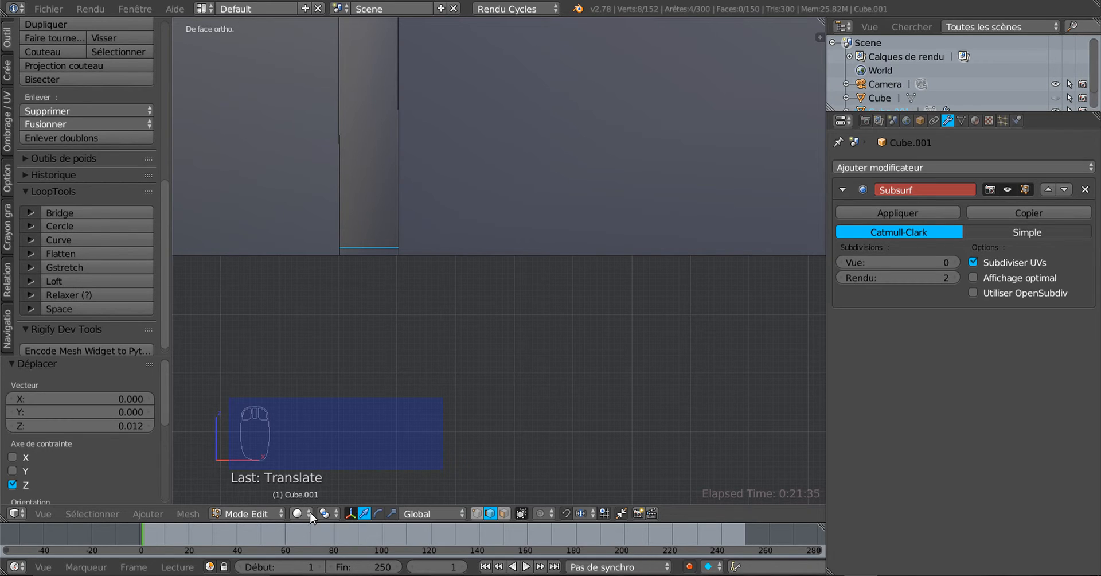
Step: Set the pivot point to the 3D cursor, place the cursor just below the band, and lower the selected edges 0.012 along Z
{"action": "left_click", "coordinate": [327, 510]}
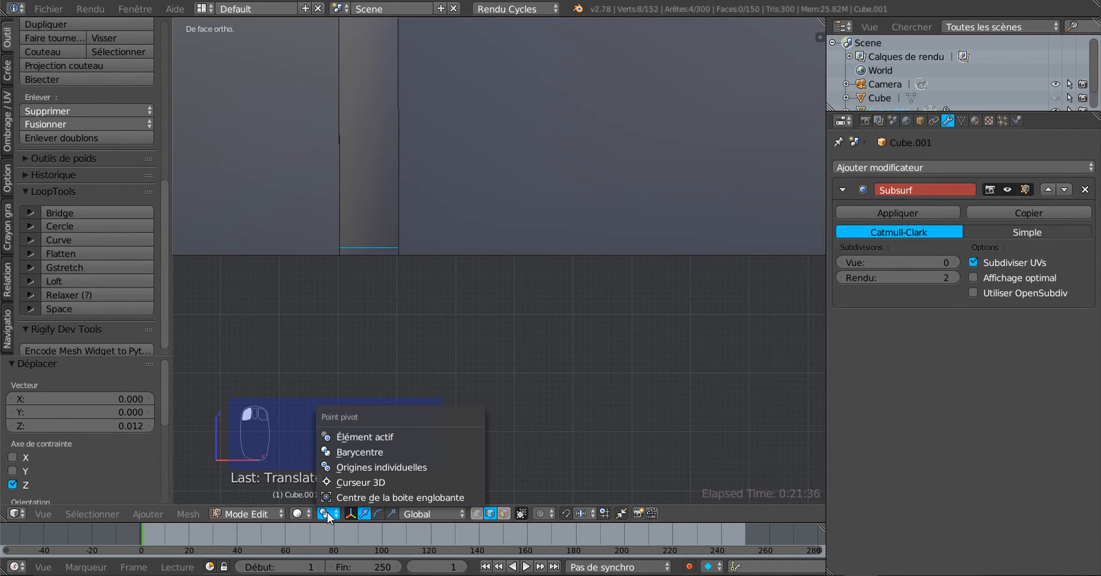
{"action": "left_click", "coordinate": [341, 483]}
{"action": "left_click", "coordinate": [416, 325]}
{"action": "scroll", "coordinate": [413, 319], "scroll_direction": "up", "scroll_amount": 3}
{"action": "middle_click_drag", "start_coordinate": [414, 319], "coordinate": [592, 319], "text": "shift"}
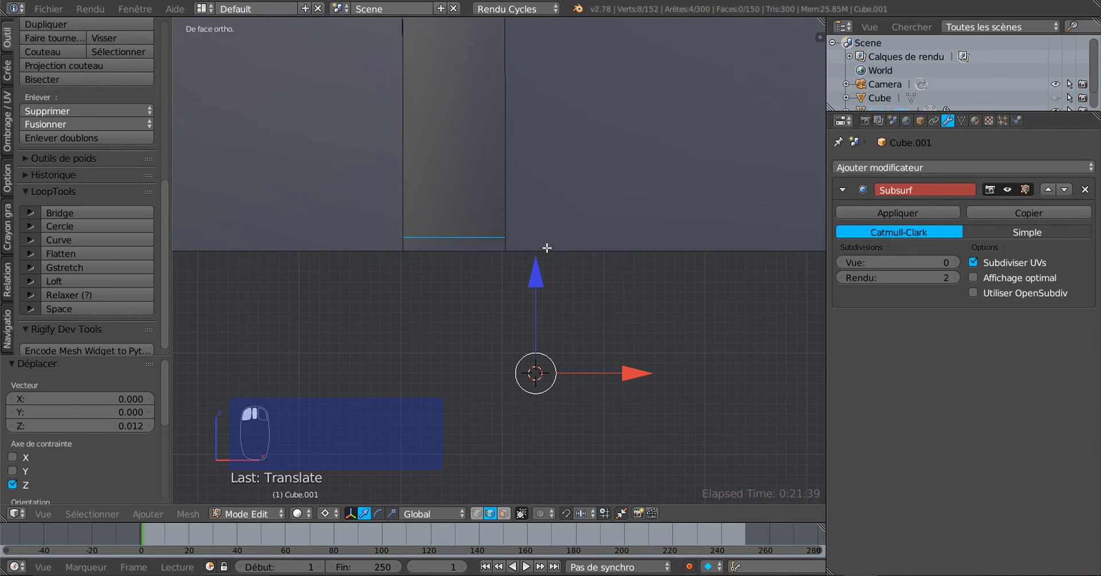
{"action": "left_click", "coordinate": [547, 278]}
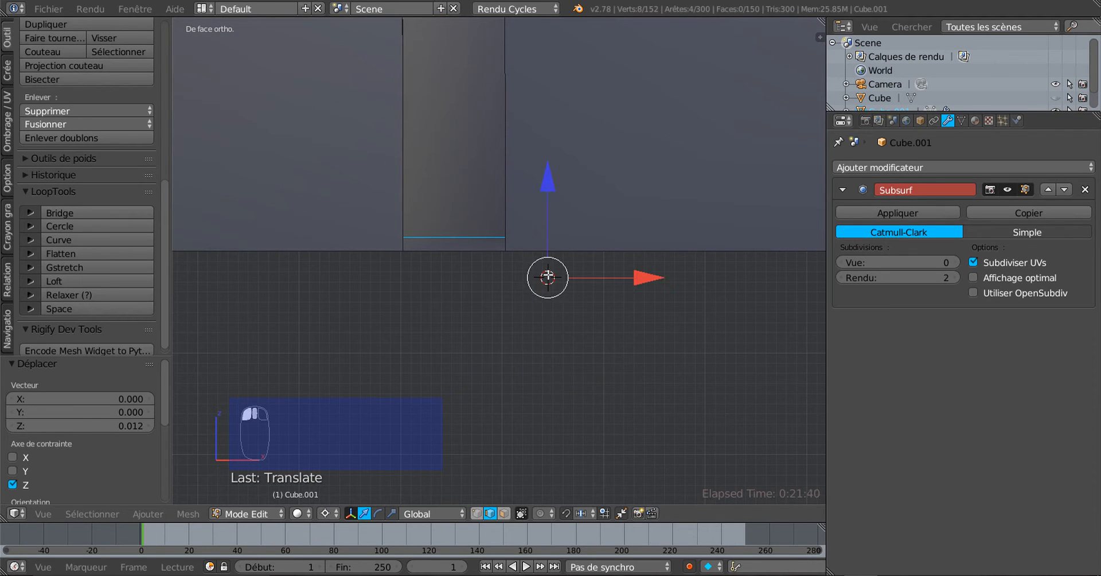
{"action": "left_click", "coordinate": [550, 183]}
{"action": "left_click_drag", "start_coordinate": [551, 183], "coordinate": [568, 308]}
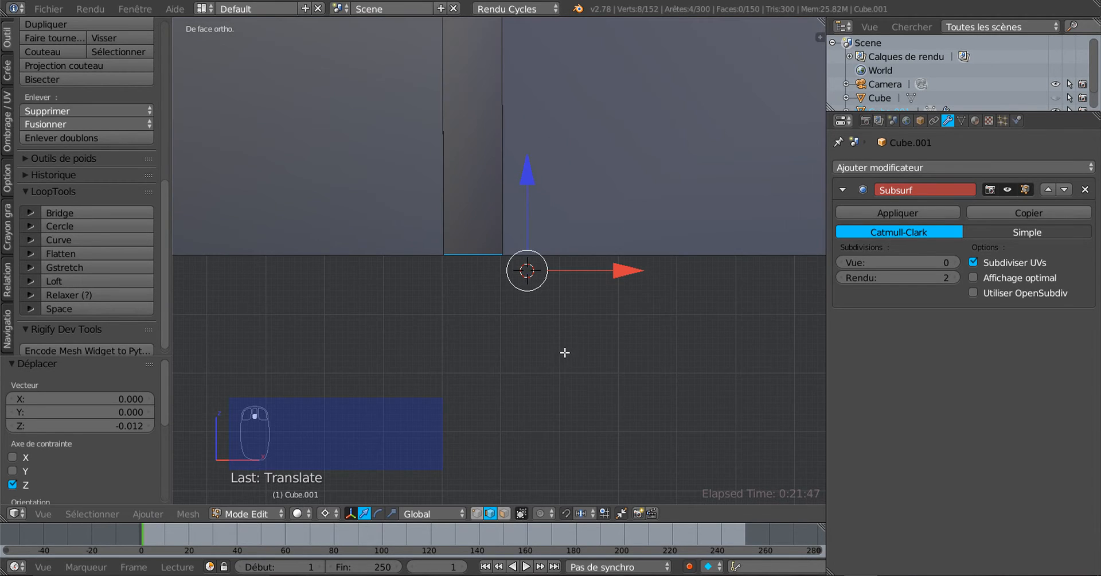
Step: Select the whole loop of faces around the bottom rim in face select mode
{"action": "middle_click_drag", "start_coordinate": [564, 353], "coordinate": [505, 265]}
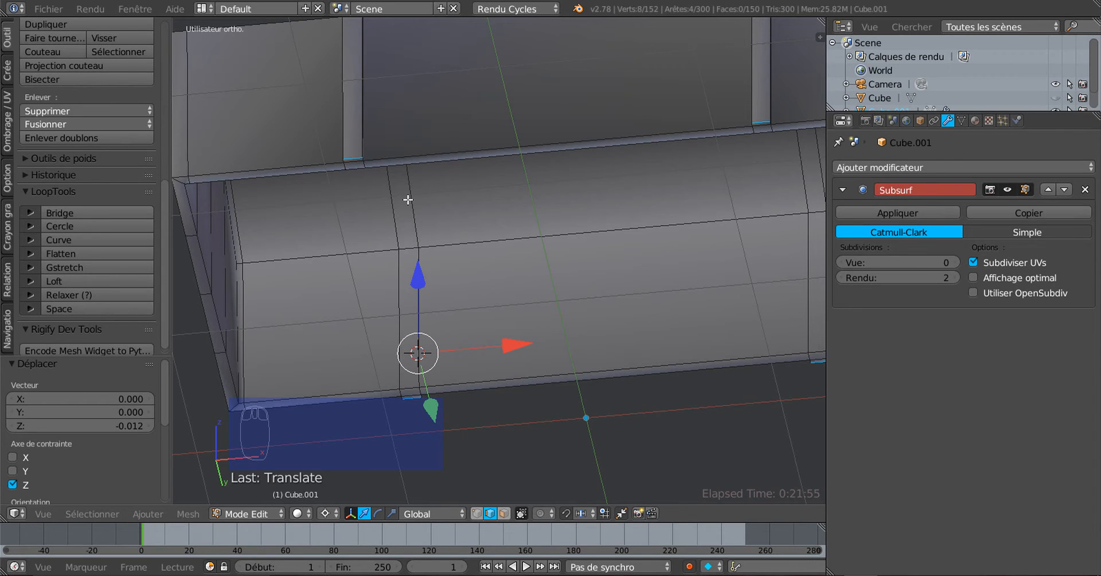
{"action": "middle_click_drag", "start_coordinate": [425, 216], "coordinate": [427, 226]}
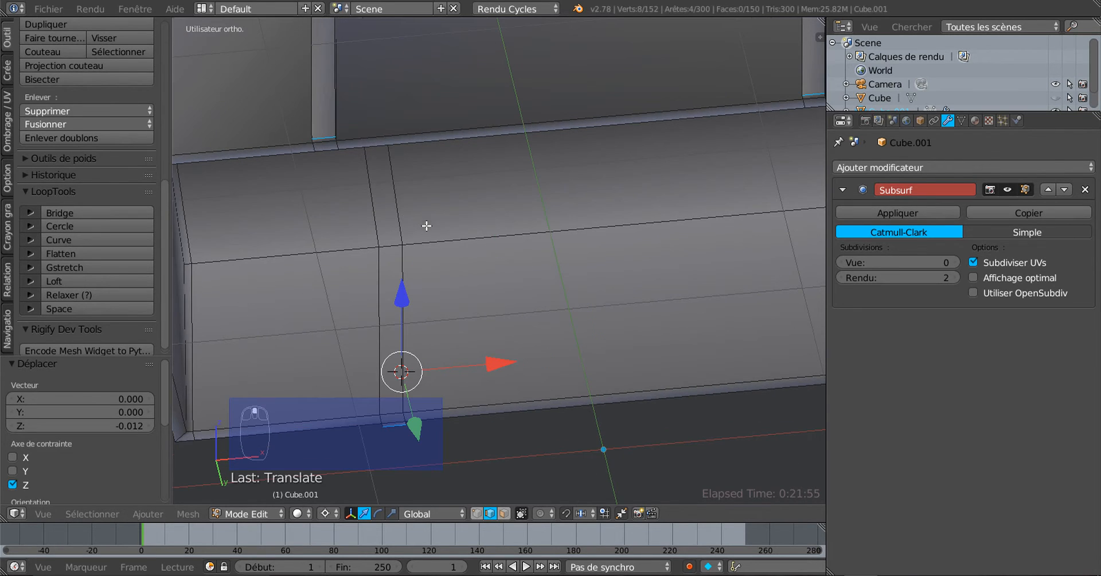
{"action": "right_click", "coordinate": [340, 145], "text": "alt+shift"}
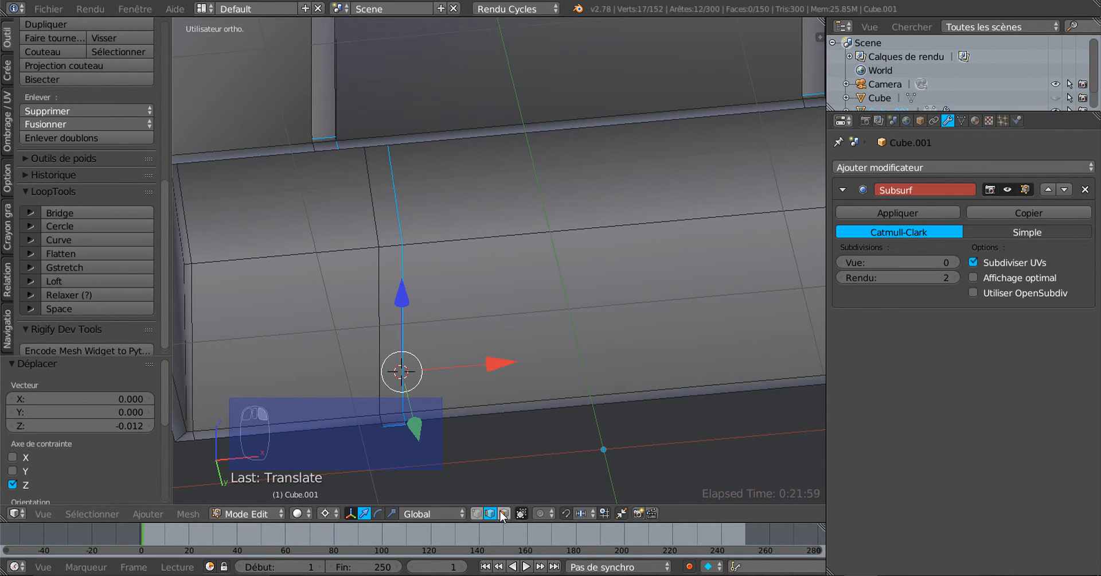
{"action": "left_click", "coordinate": [503, 512]}
{"action": "right_click", "coordinate": [340, 145], "text": "alt"}
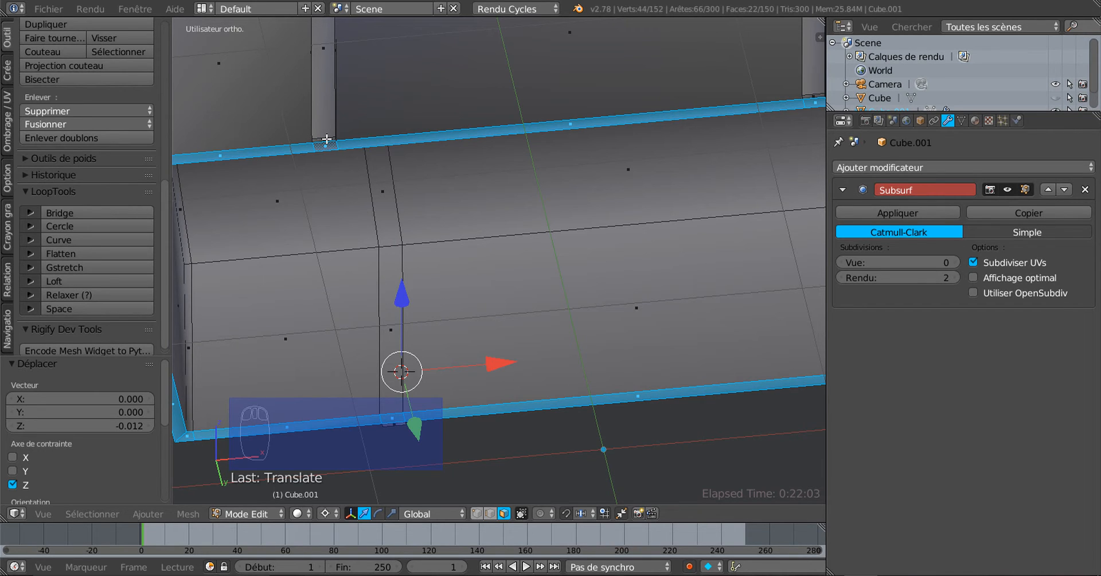
Step: Add the small bottom end faces of all four raised bands to the rim selection
{"action": "right_click", "coordinate": [326, 141], "text": "shift"}
{"action": "scroll", "coordinate": [410, 425], "scroll_direction": "down", "scroll_amount": 5}
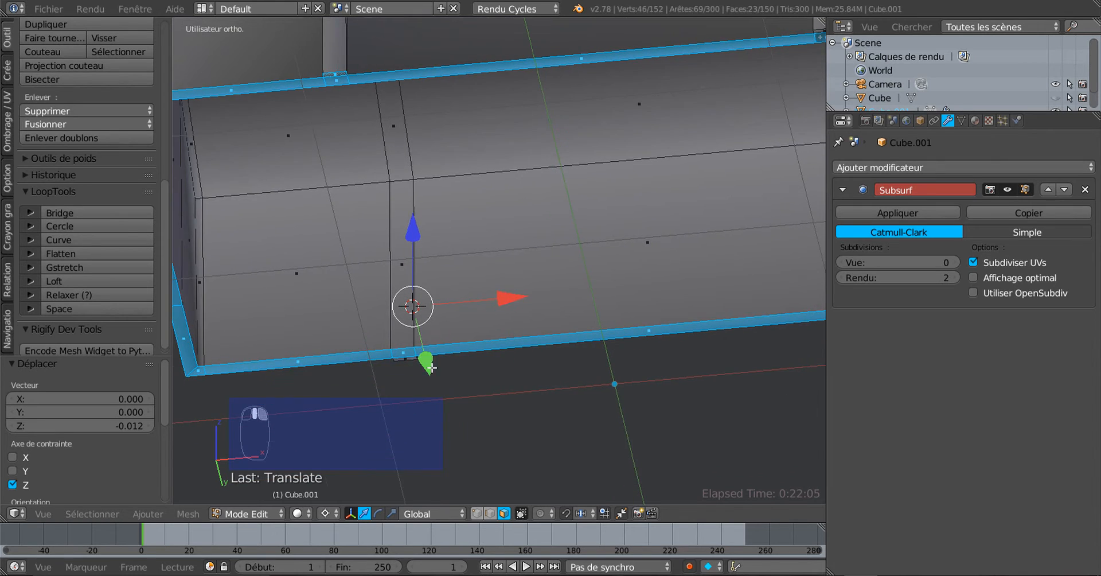
{"action": "middle_click_drag", "start_coordinate": [430, 364], "coordinate": [520, 262]}
{"action": "scroll", "coordinate": [467, 373], "scroll_direction": "up", "scroll_amount": 6}
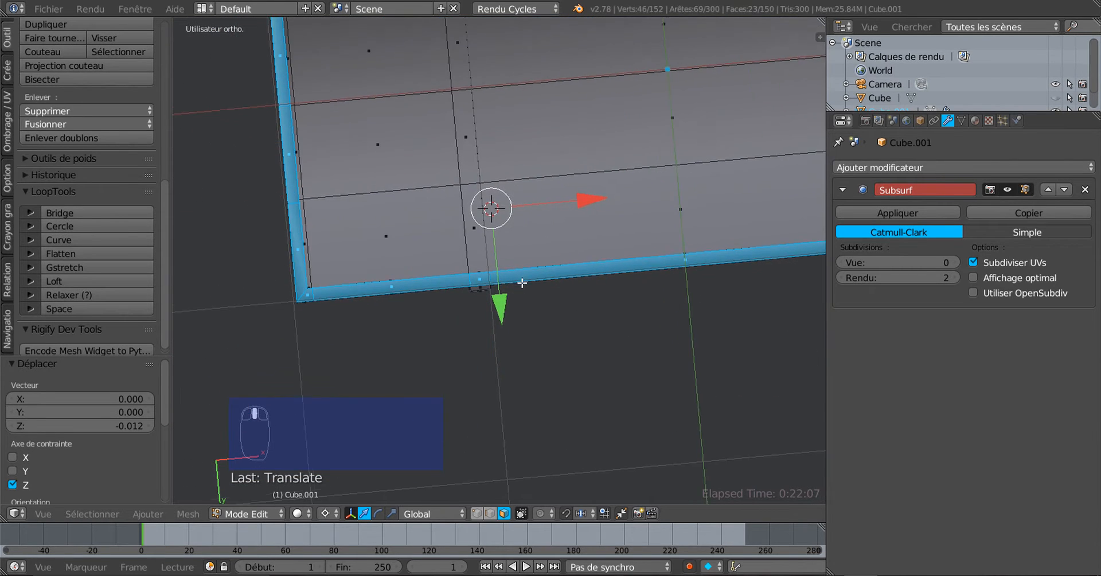
{"action": "right_click", "coordinate": [474, 293], "text": "shift"}
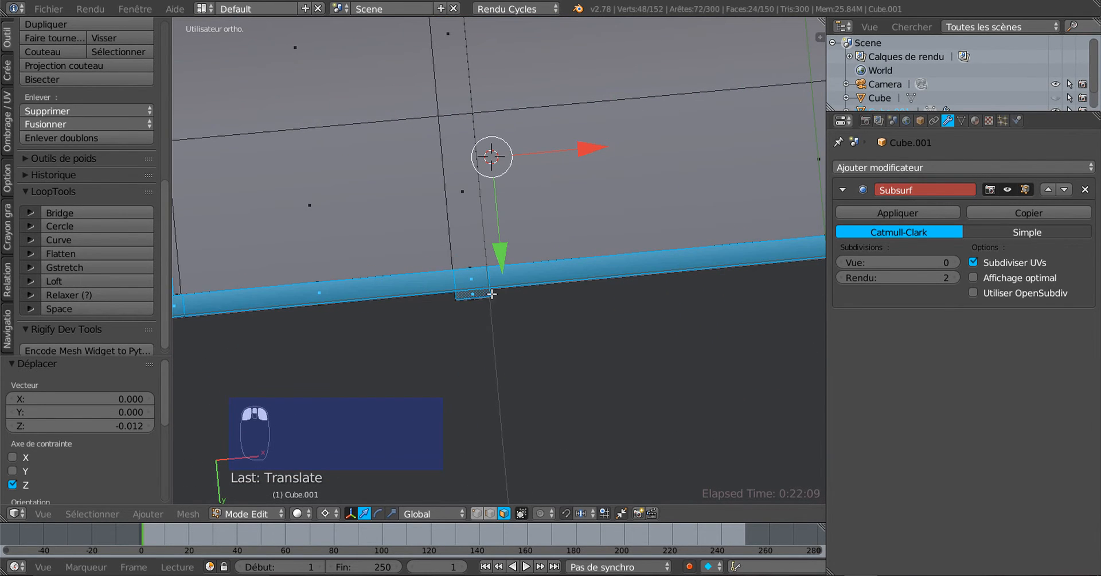
{"action": "scroll", "coordinate": [492, 292], "scroll_direction": "down", "scroll_amount": 2}
{"action": "middle_click_drag", "start_coordinate": [655, 323], "coordinate": [320, 408], "text": "shift"}
{"action": "right_click", "coordinate": [636, 323], "text": "shift"}
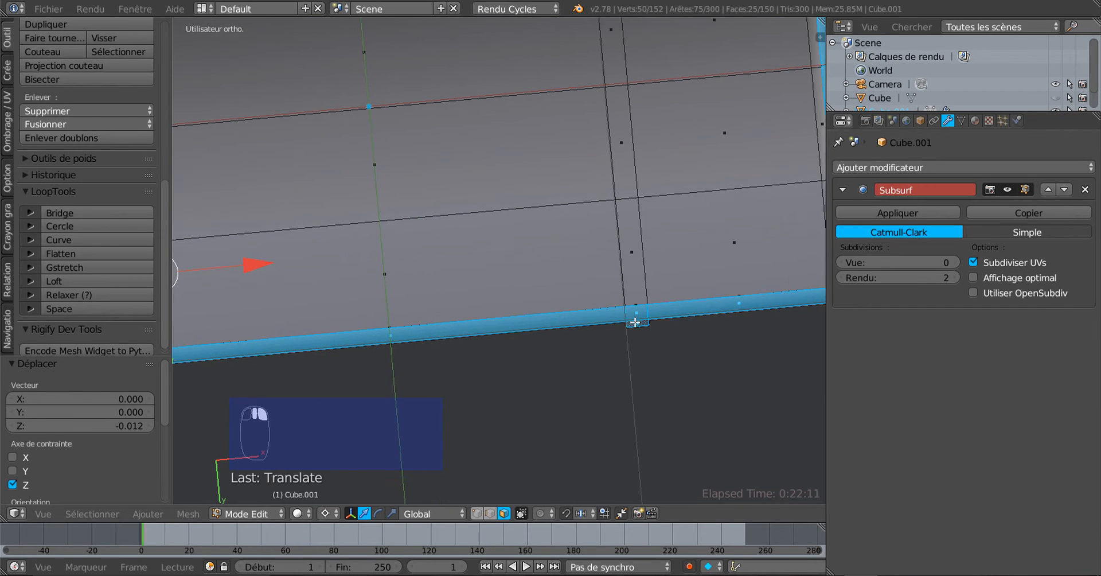
{"action": "middle_click_drag", "start_coordinate": [671, 324], "coordinate": [645, 574], "text": "shift"}
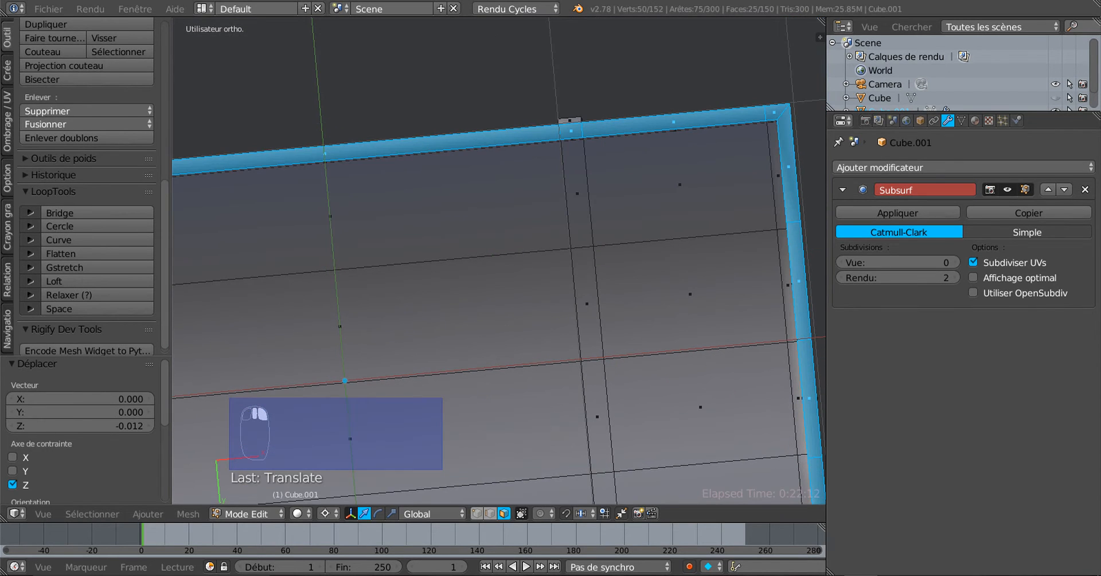
{"action": "right_click", "coordinate": [567, 120], "text": "shift"}
Step: Flatten the selected rim and band end faces with the LoopTools Flatten operation, using the Best fit plane, and inspect the bottom edge
{"action": "scroll", "coordinate": [566, 121], "scroll_direction": "down", "scroll_amount": 5}
{"action": "middle_click_drag", "start_coordinate": [566, 123], "coordinate": [561, 376]}
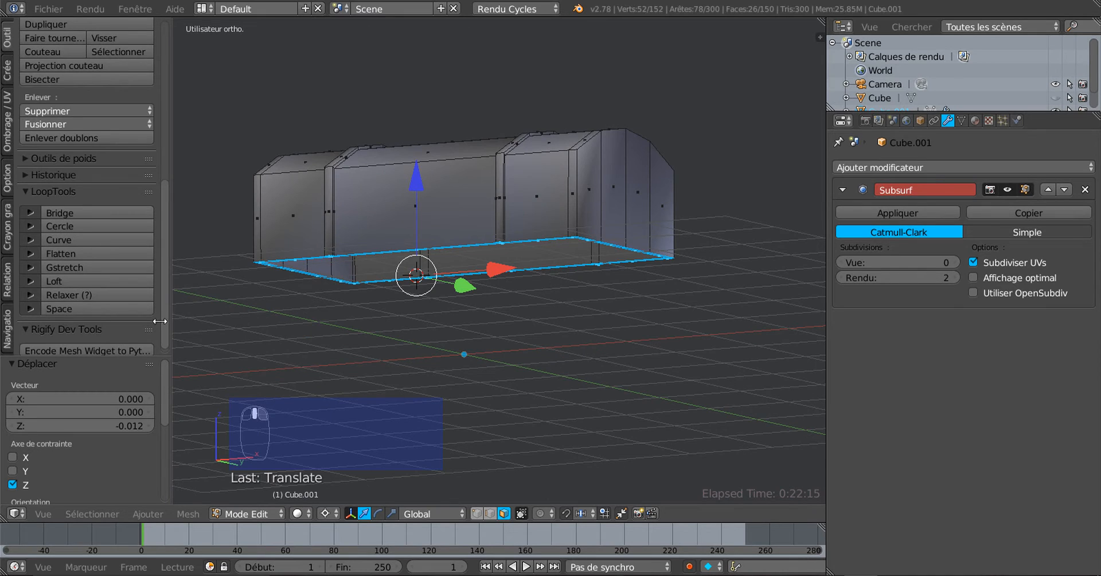
{"action": "left_click", "coordinate": [72, 252]}
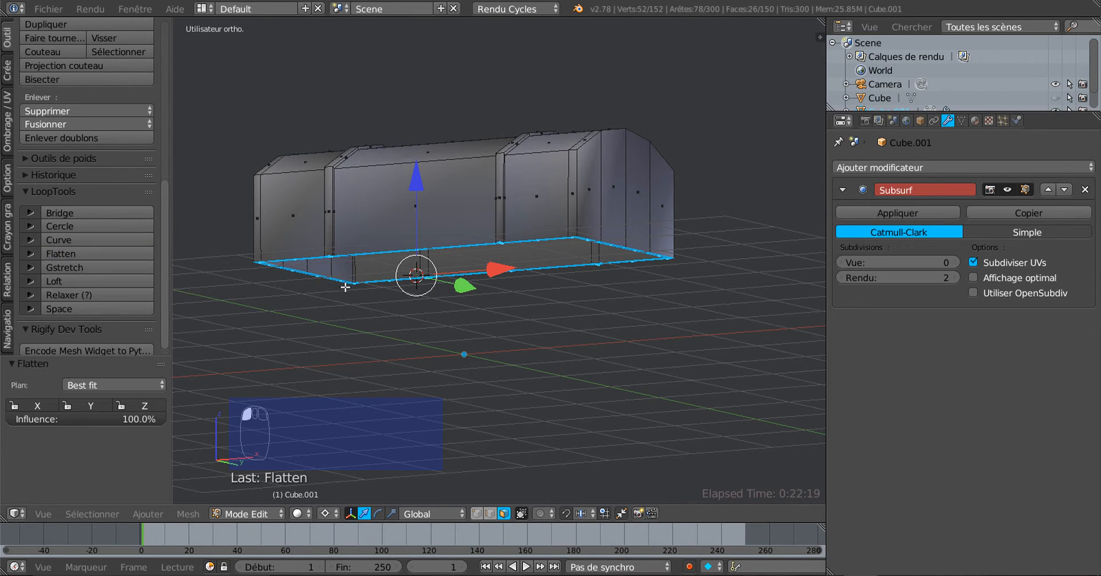
{"action": "scroll", "coordinate": [413, 282], "scroll_direction": "up", "scroll_amount": 5}
{"action": "middle_click_drag", "start_coordinate": [412, 283], "coordinate": [465, 249]}
{"action": "key", "text": "Tab"}
{"action": "key", "text": "Tab"}
{"action": "middle_click_drag", "start_coordinate": [499, 305], "coordinate": [514, 329]}
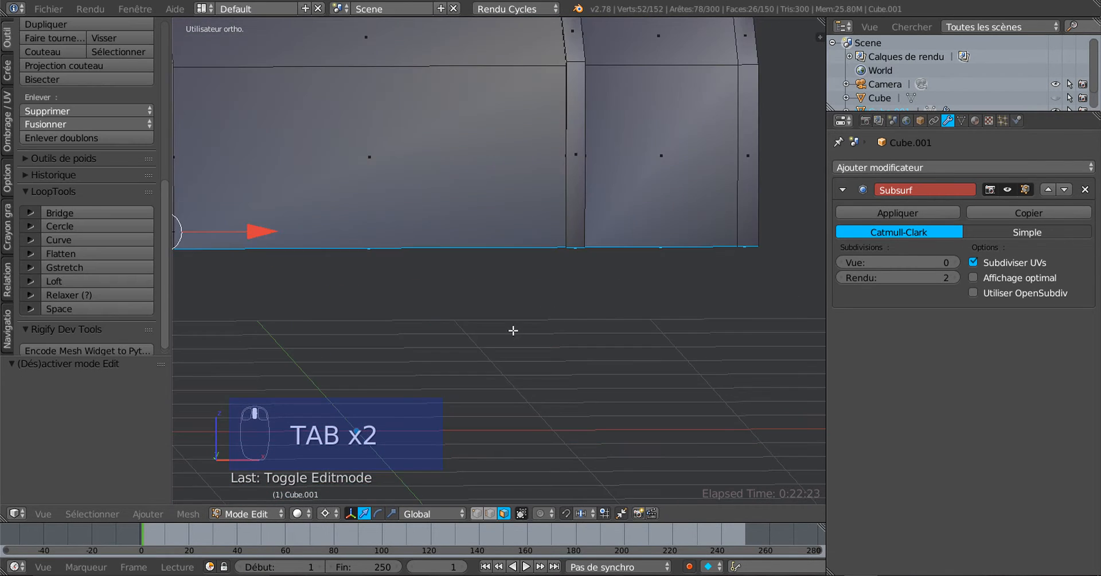
Step: Set the Subsurf modifier's viewport subdivisions to 3 and inspect the smoothed bottom edge
{"action": "scroll", "coordinate": [513, 329], "scroll_direction": "down", "scroll_amount": 2}
{"action": "left_click", "coordinate": [953, 263]}
{"action": "left_click", "coordinate": [953, 264]}
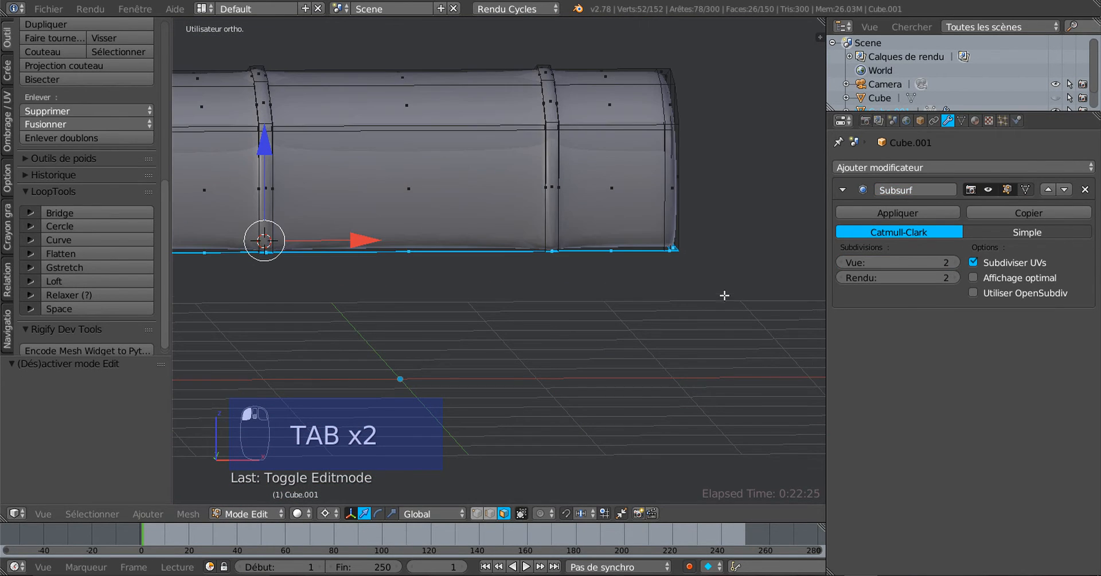
{"action": "scroll", "coordinate": [721, 295], "scroll_direction": "down", "scroll_amount": 3}
{"action": "middle_click_drag", "start_coordinate": [721, 295], "coordinate": [619, 329]}
{"action": "scroll", "coordinate": [551, 327], "scroll_direction": "up", "scroll_amount": 6}
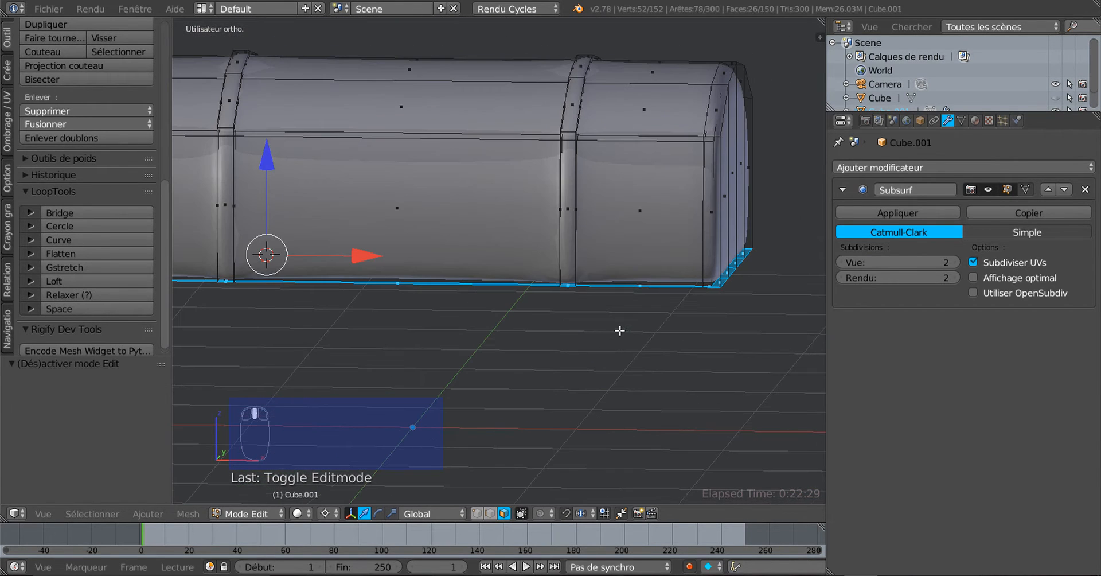
{"action": "left_click", "coordinate": [953, 262]}
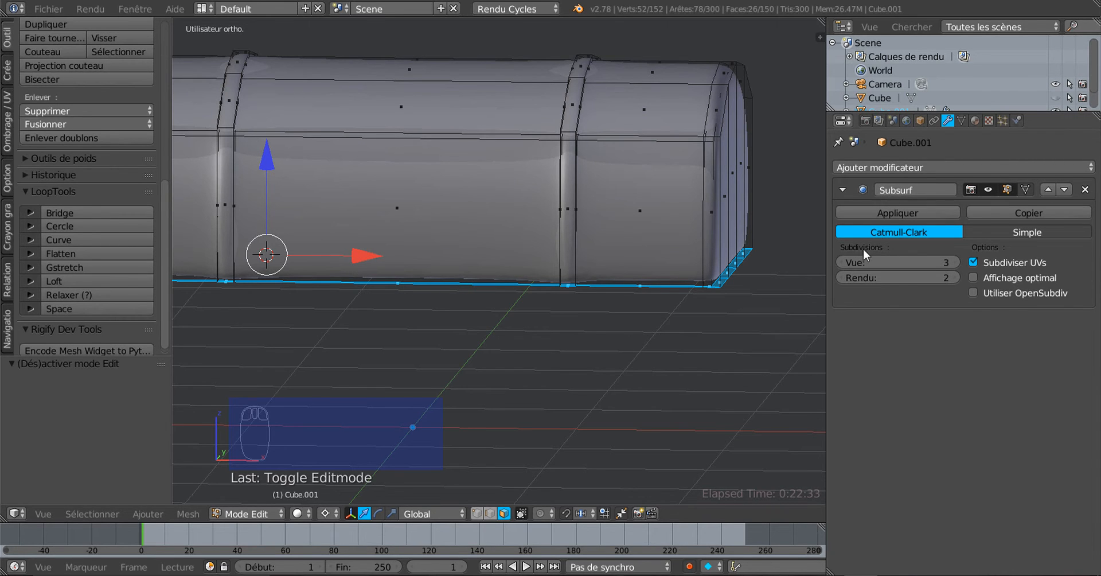
{"action": "scroll", "coordinate": [624, 345], "scroll_direction": "up", "scroll_amount": 2}
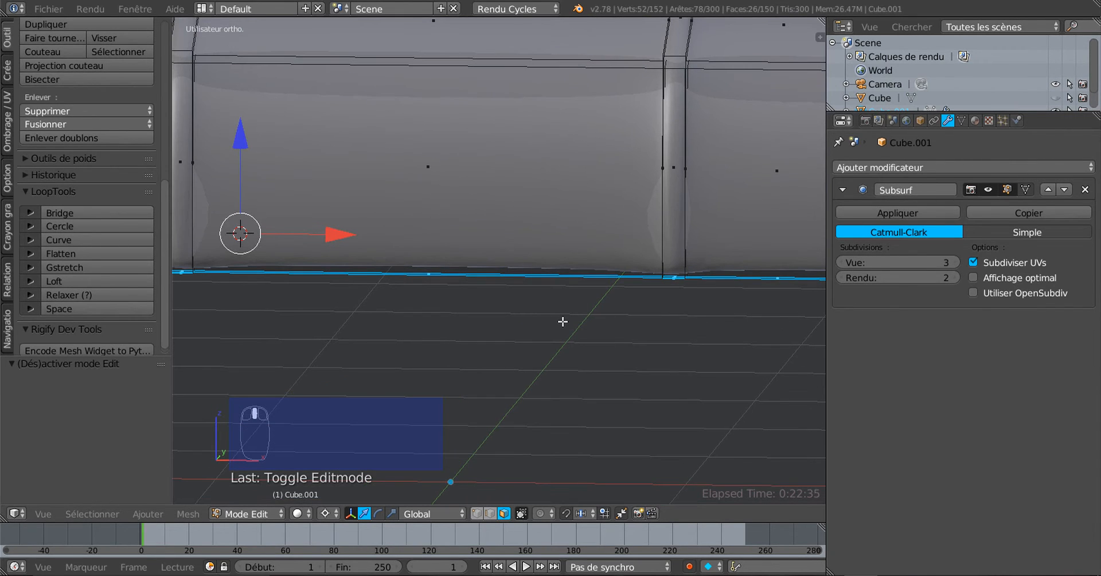
Step: Inspect the smoothed bottom edge, the raised band ends and the rounded end of the lid from several angles
{"action": "scroll", "coordinate": [553, 297], "scroll_direction": "up", "scroll_amount": 2}
{"action": "scroll", "coordinate": [670, 248], "scroll_direction": "up", "scroll_amount": 2}
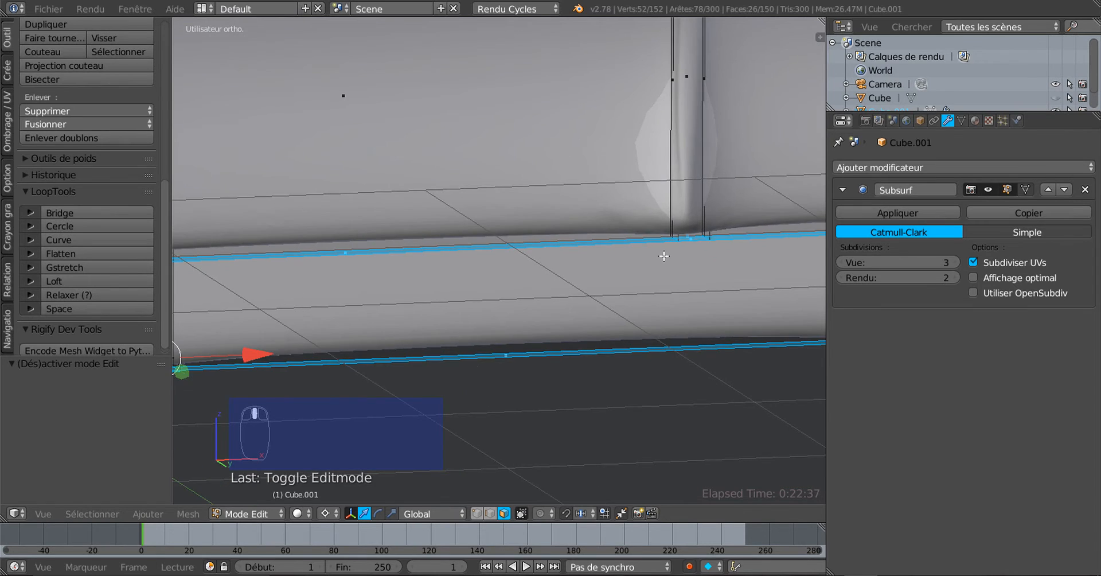
{"action": "scroll", "coordinate": [671, 250], "scroll_direction": "up", "scroll_amount": 2}
{"action": "scroll", "coordinate": [772, 215], "scroll_direction": "down", "scroll_amount": 4}
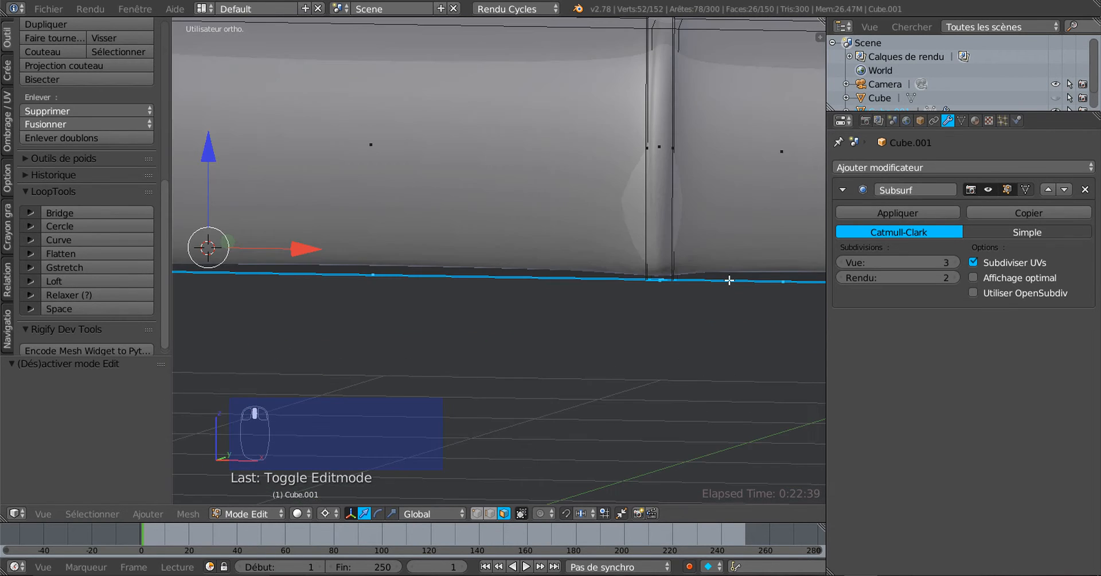
{"action": "scroll", "coordinate": [658, 285], "scroll_direction": "down", "scroll_amount": 1}
{"action": "middle_click_drag", "start_coordinate": [658, 284], "coordinate": [671, 277]}
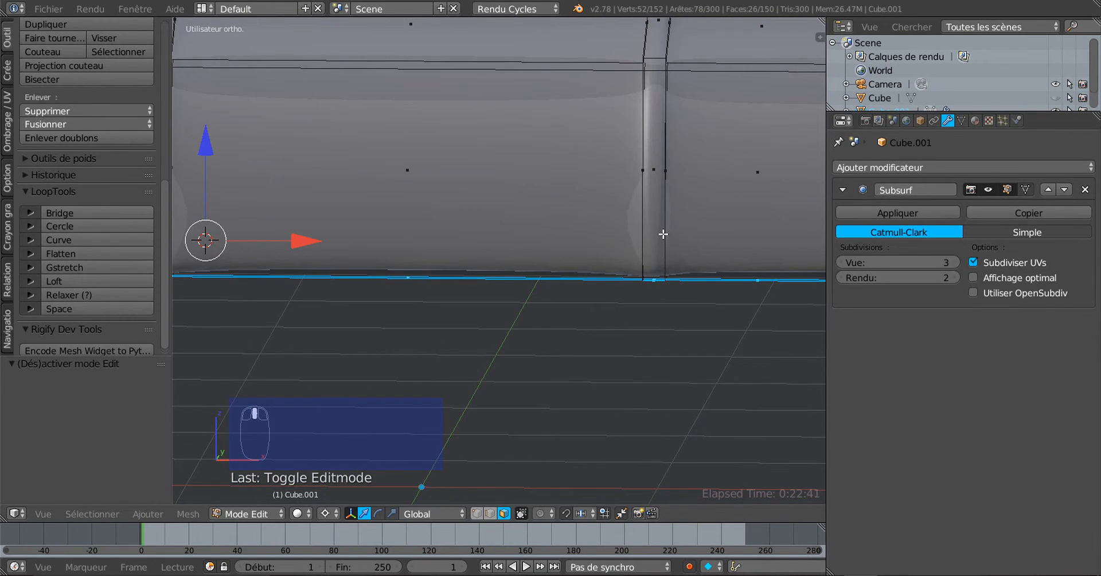
{"action": "middle_click_drag", "start_coordinate": [663, 234], "coordinate": [673, 319]}
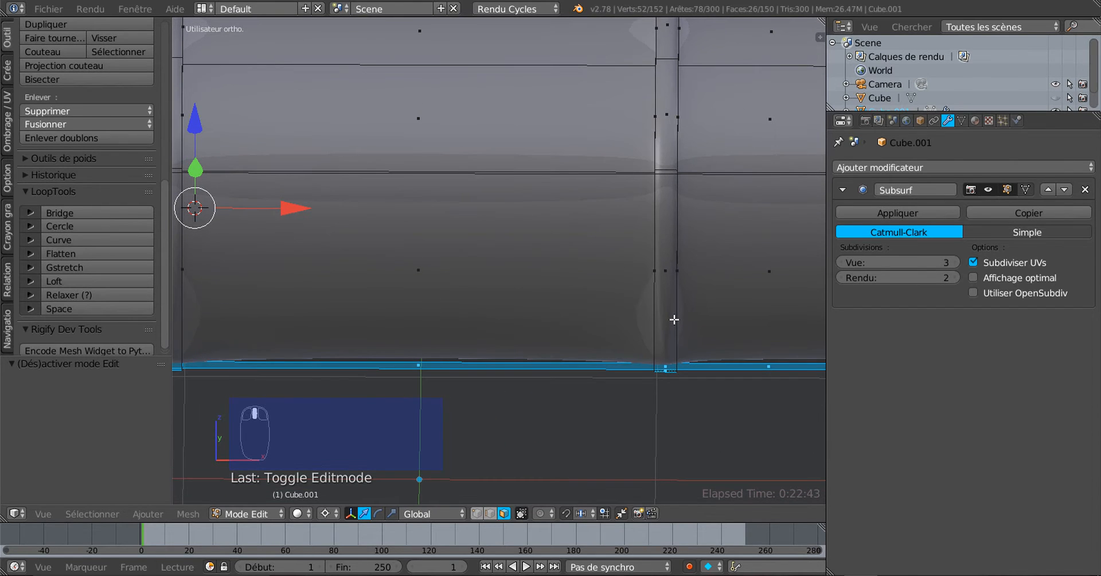
{"action": "scroll", "coordinate": [672, 320], "scroll_direction": "down", "scroll_amount": 3}
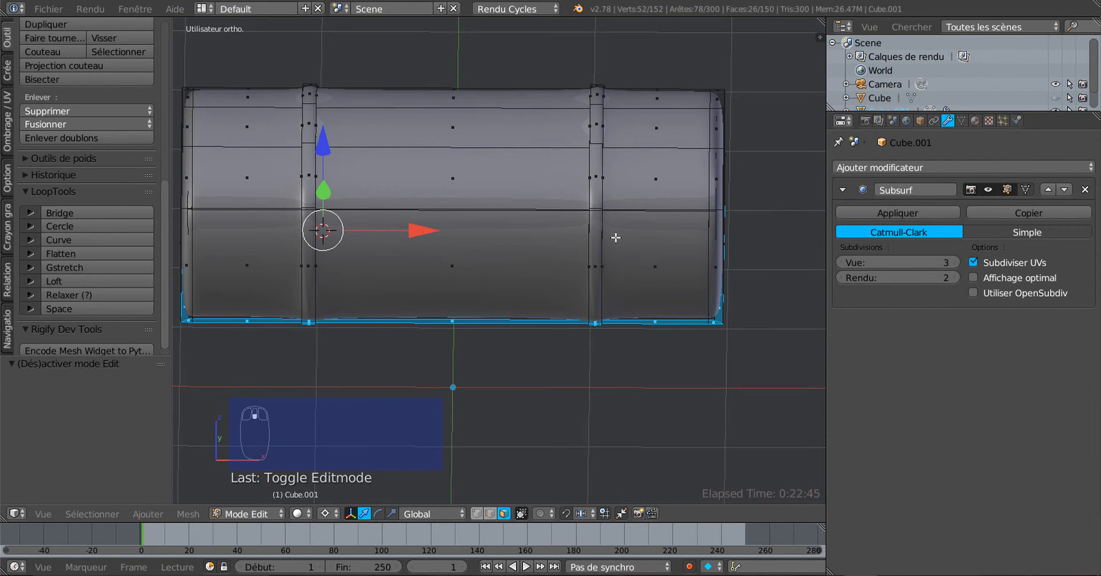
{"action": "middle_click_drag", "start_coordinate": [600, 205], "coordinate": [582, 302]}
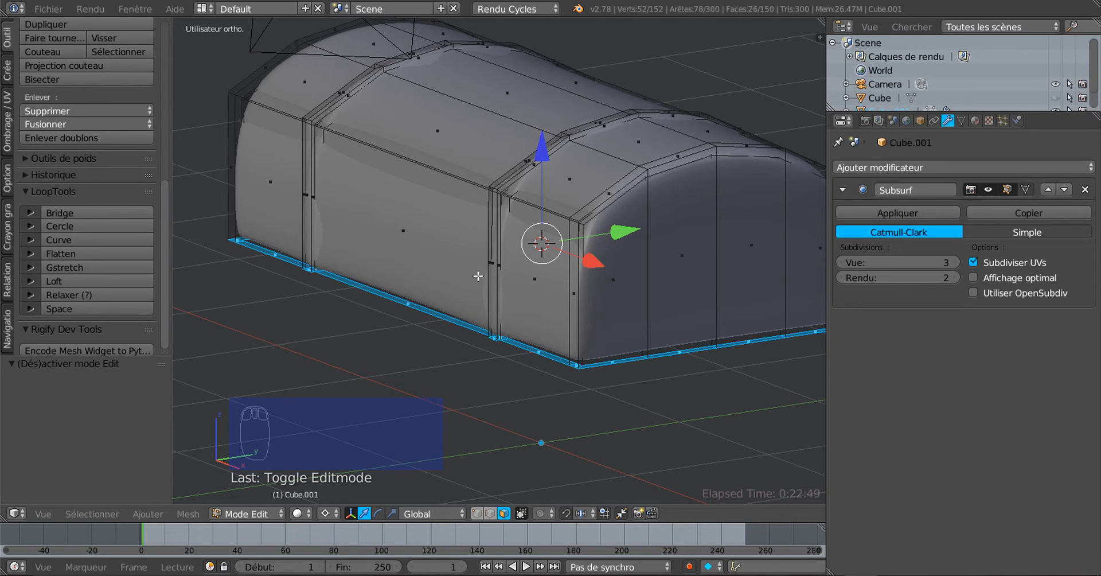
{"action": "middle_click_drag", "start_coordinate": [665, 236], "coordinate": [665, 236]}
{"action": "middle_click_drag", "start_coordinate": [594, 266], "coordinate": [495, 237]}
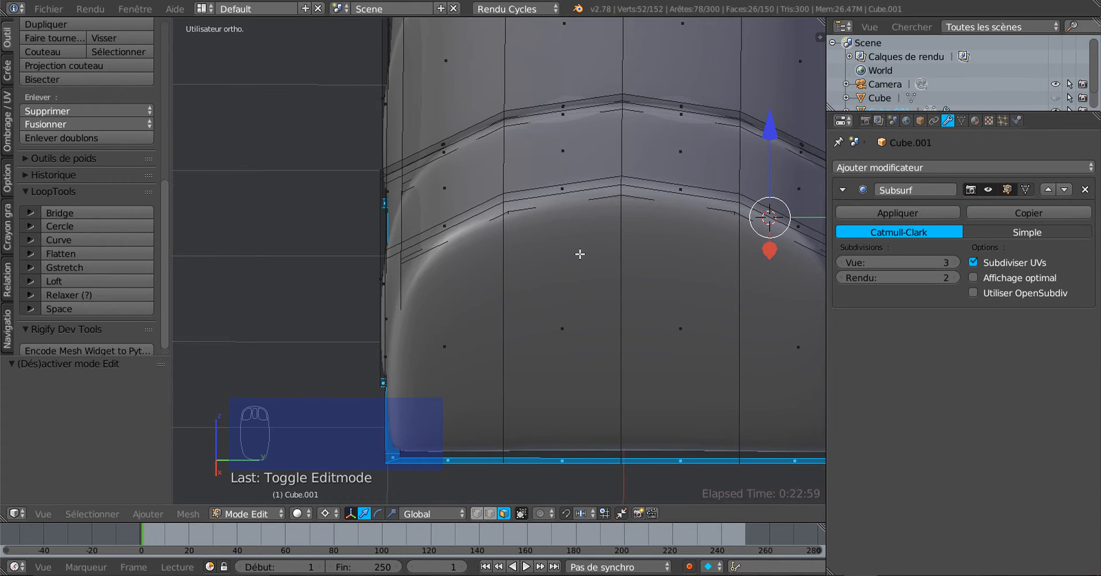
Step: Add two lengthwise loop cuts across the lid, one close to each side of the centre edge line
{"action": "scroll", "coordinate": [580, 254], "scroll_direction": "down", "scroll_amount": 2}
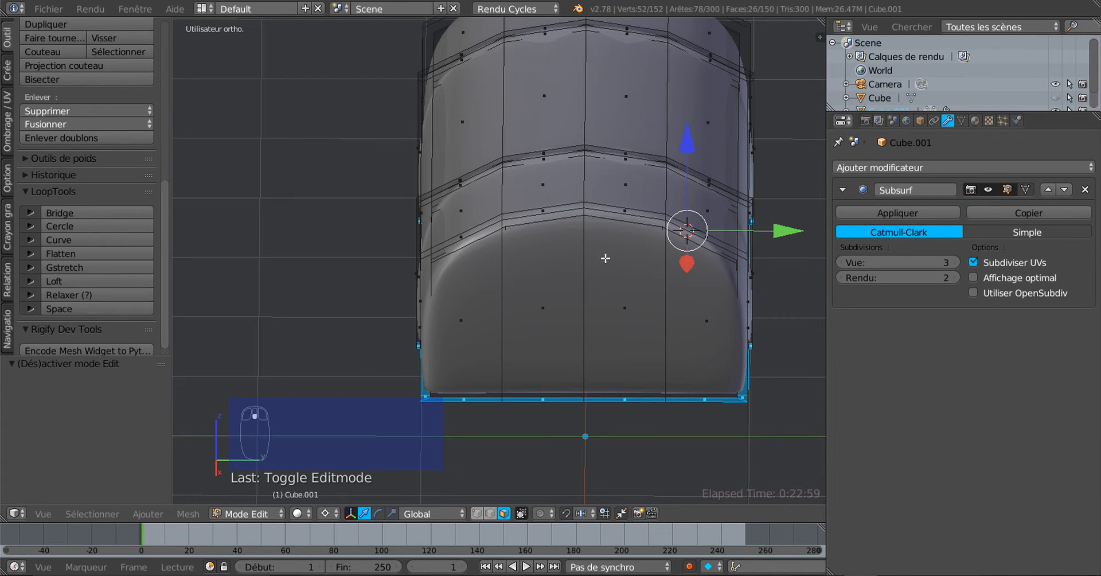
{"action": "key", "text": "ctrl+r"}
{"action": "left_click", "coordinate": [593, 224]}
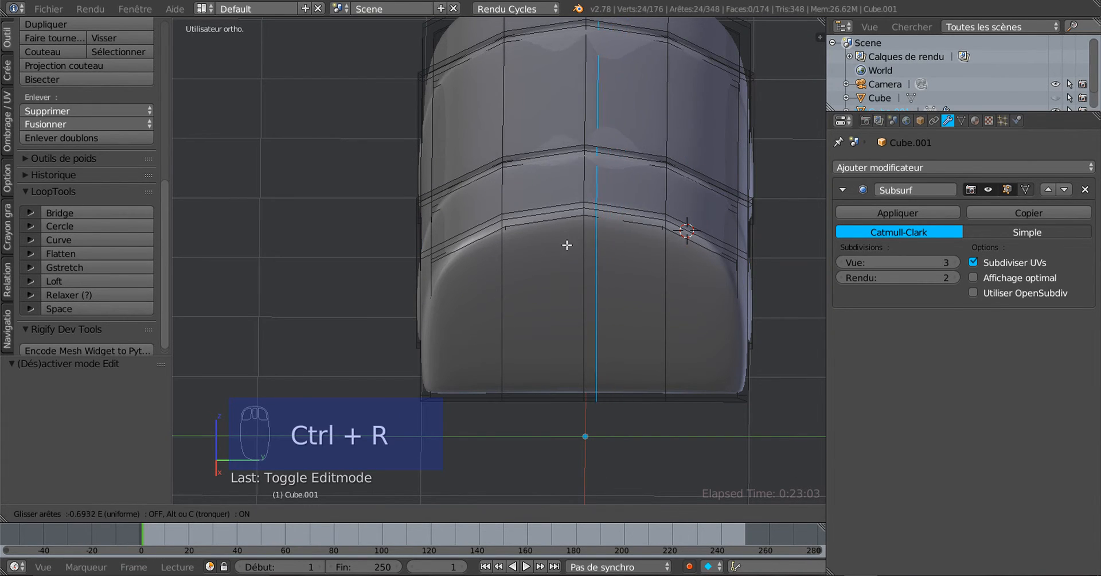
{"action": "left_click", "coordinate": [563, 229]}
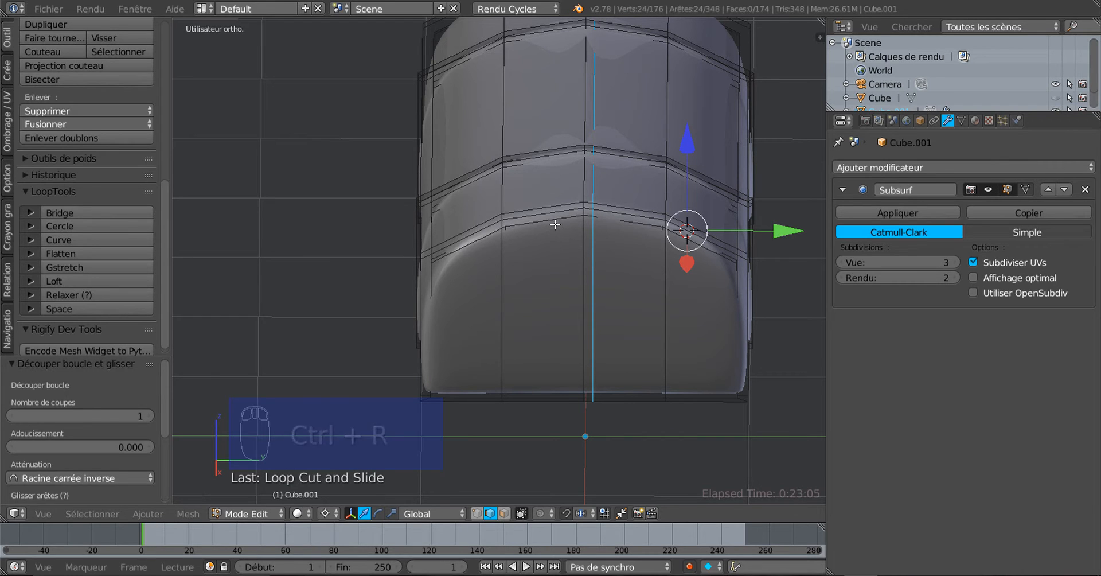
{"action": "key", "text": "ctrl+r"}
{"action": "left_click", "coordinate": [556, 224]}
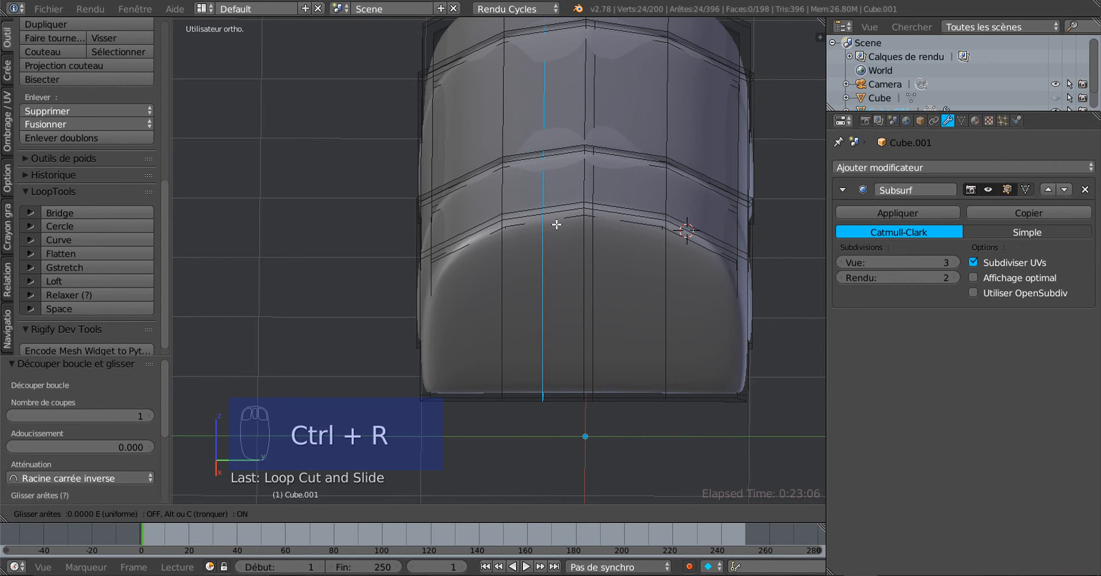
{"action": "left_click", "coordinate": [586, 223]}
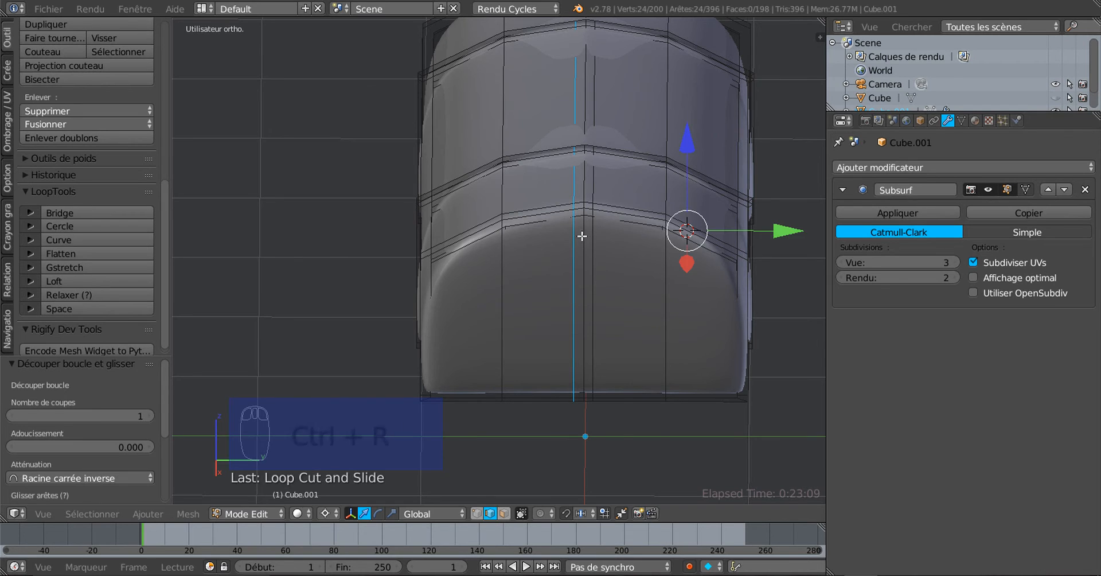
Step: Flatten each of the two new lengthwise edge loops with LoopTools Flatten, using the Best fit plane
{"action": "middle_click_drag", "start_coordinate": [587, 224], "coordinate": [566, 377]}
{"action": "scroll", "coordinate": [578, 344], "scroll_direction": "up", "scroll_amount": 1}
{"action": "scroll", "coordinate": [585, 193], "scroll_direction": "up", "scroll_amount": 2}
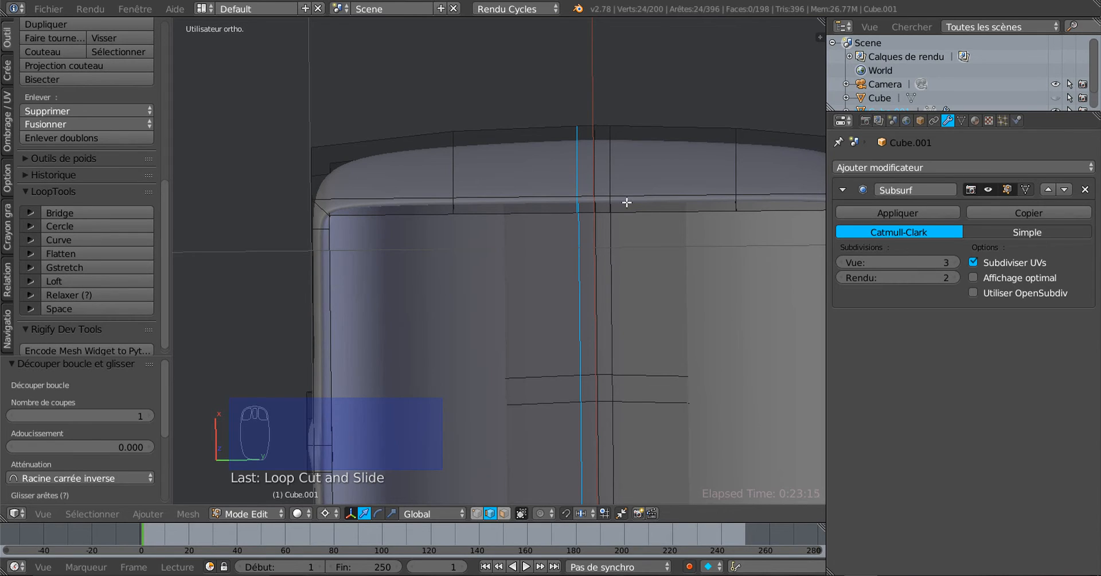
{"action": "scroll", "coordinate": [603, 257], "scroll_direction": "down", "scroll_amount": 2}
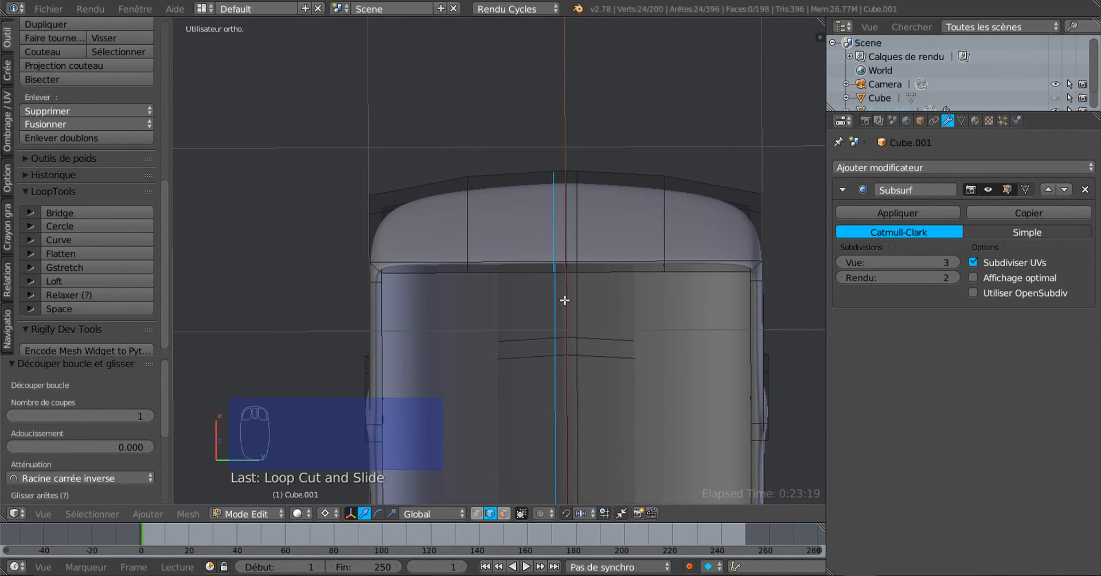
{"action": "middle_click_drag", "start_coordinate": [785, 370], "coordinate": [789, 320]}
{"action": "key", "text": "ctrl+KP_7"}
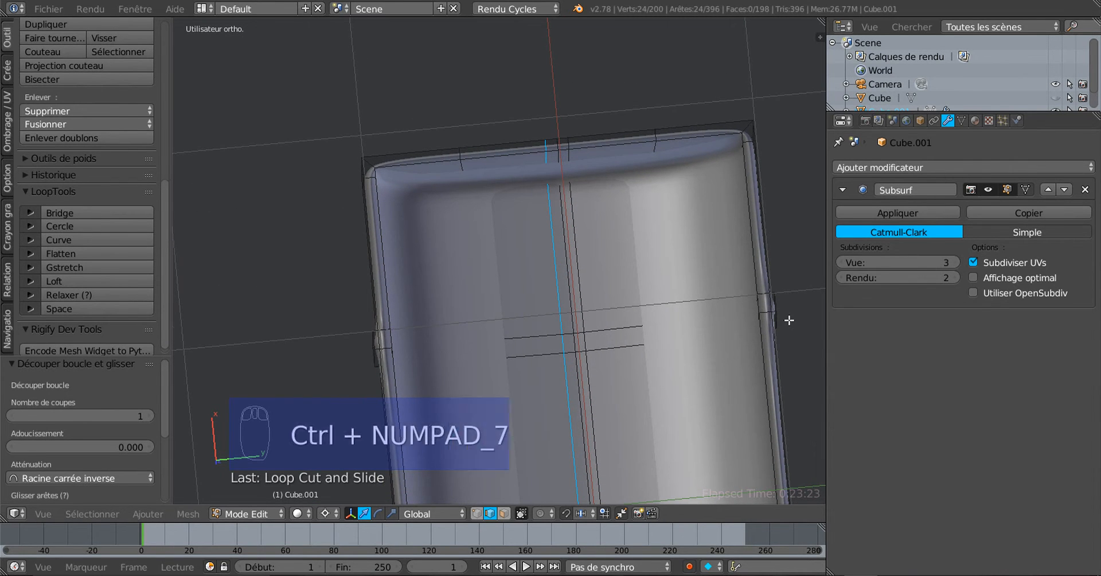
{"action": "scroll", "coordinate": [659, 350], "scroll_direction": "up", "scroll_amount": 1}
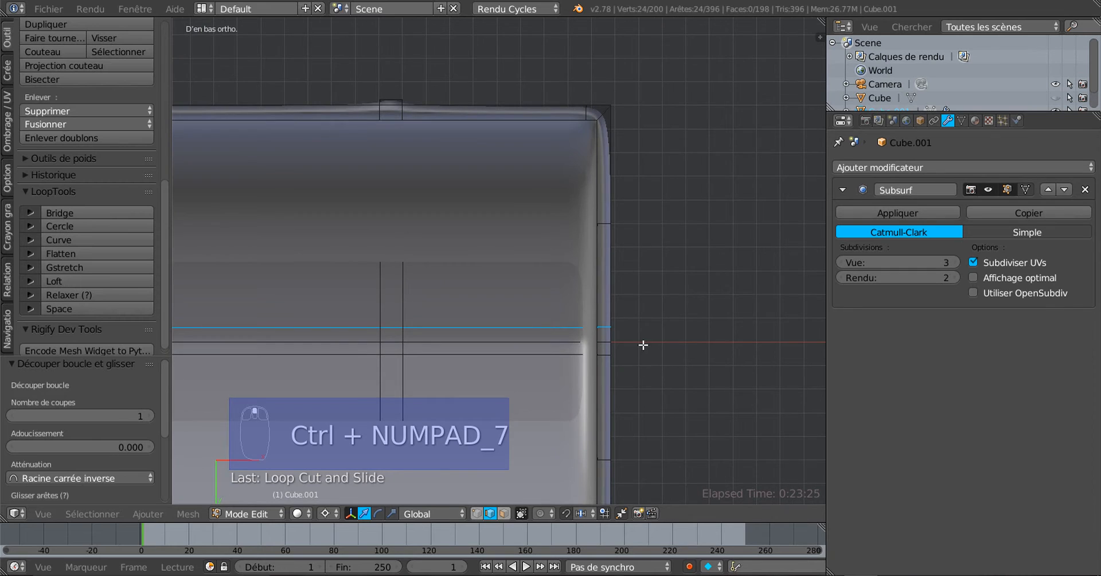
{"action": "scroll", "coordinate": [643, 344], "scroll_direction": "up", "scroll_amount": 3}
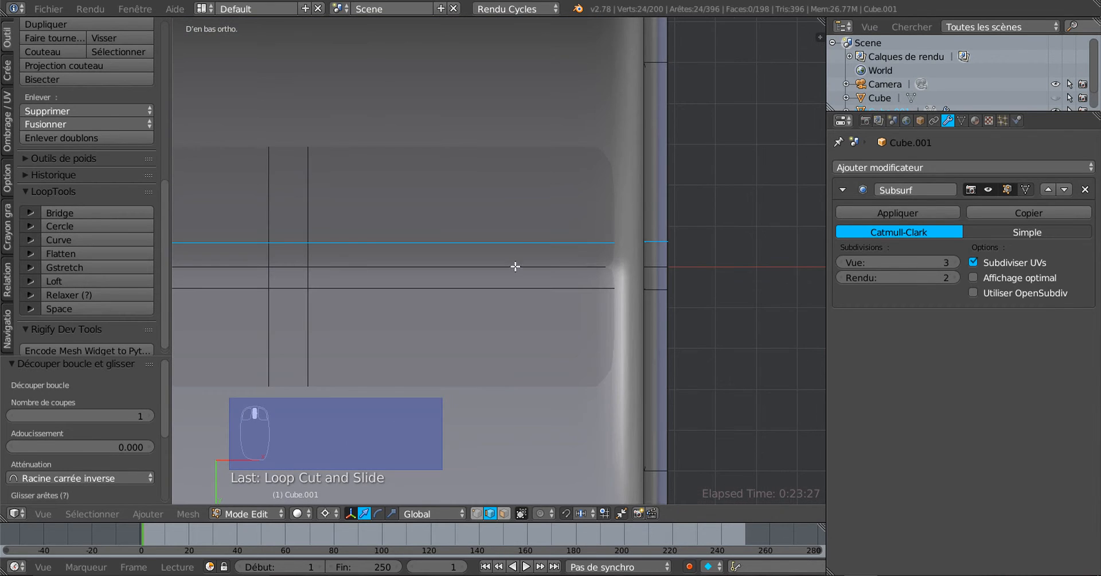
{"action": "left_click", "coordinate": [61, 254]}
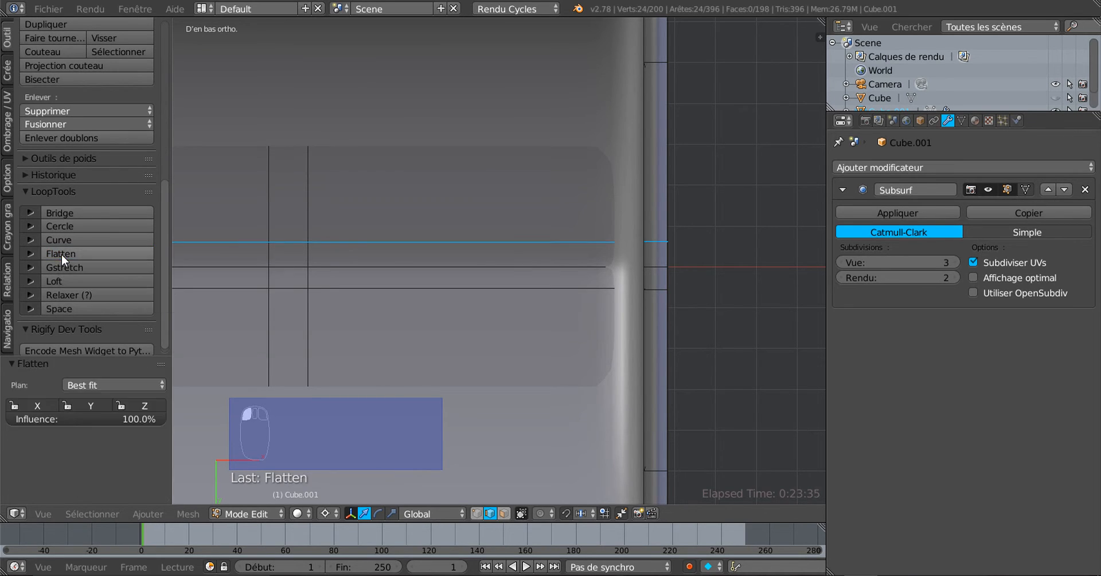
{"action": "right_click", "coordinate": [578, 289]}
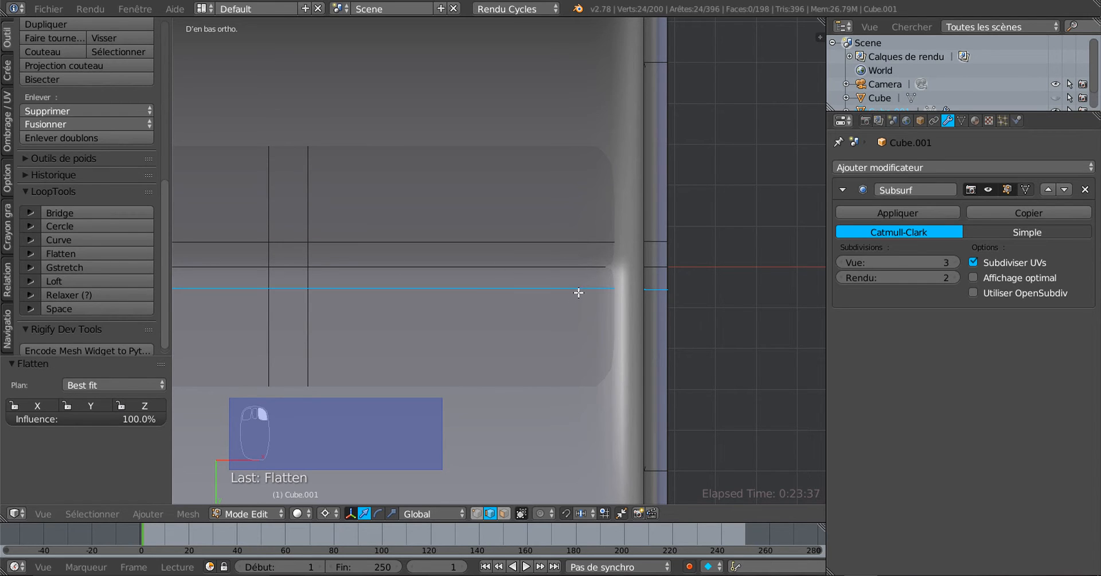
{"action": "left_click", "coordinate": [81, 253]}
Step: Edge-slide one of the two centre-flanking loops by a factor of -0.046 to even their spacing around the centre line
{"action": "middle_click_drag", "start_coordinate": [497, 329], "coordinate": [582, 235]}
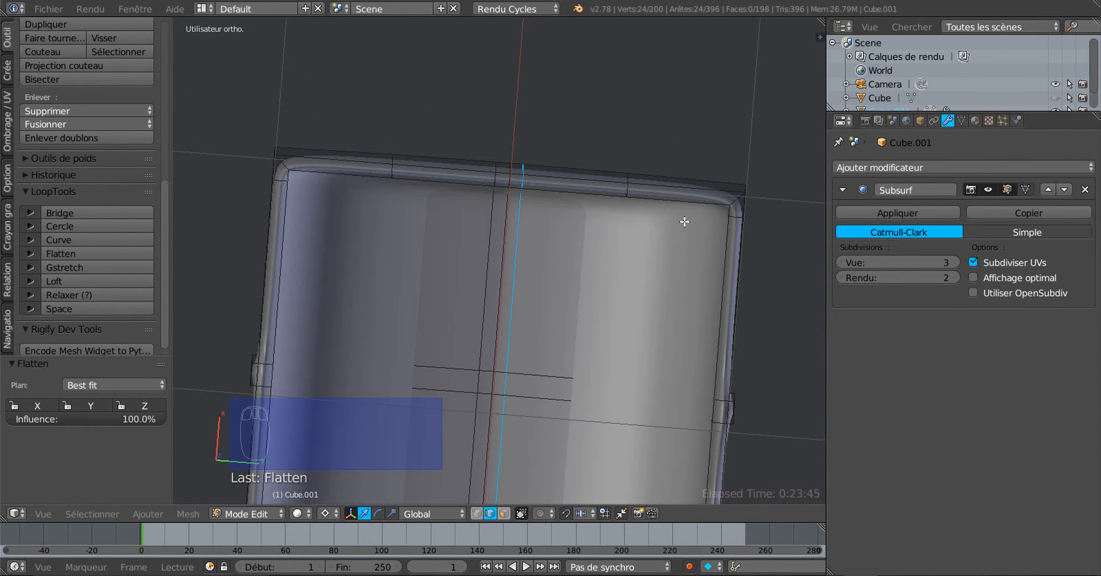
{"action": "middle_click_drag", "start_coordinate": [685, 221], "coordinate": [755, 228]}
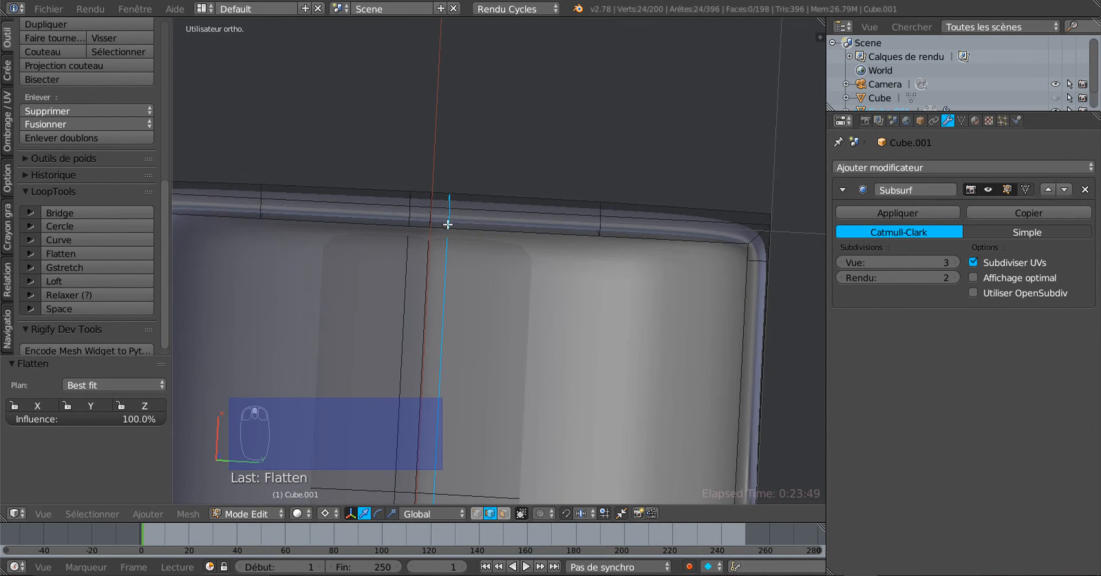
{"action": "middle_click_drag", "start_coordinate": [448, 224], "coordinate": [462, 231]}
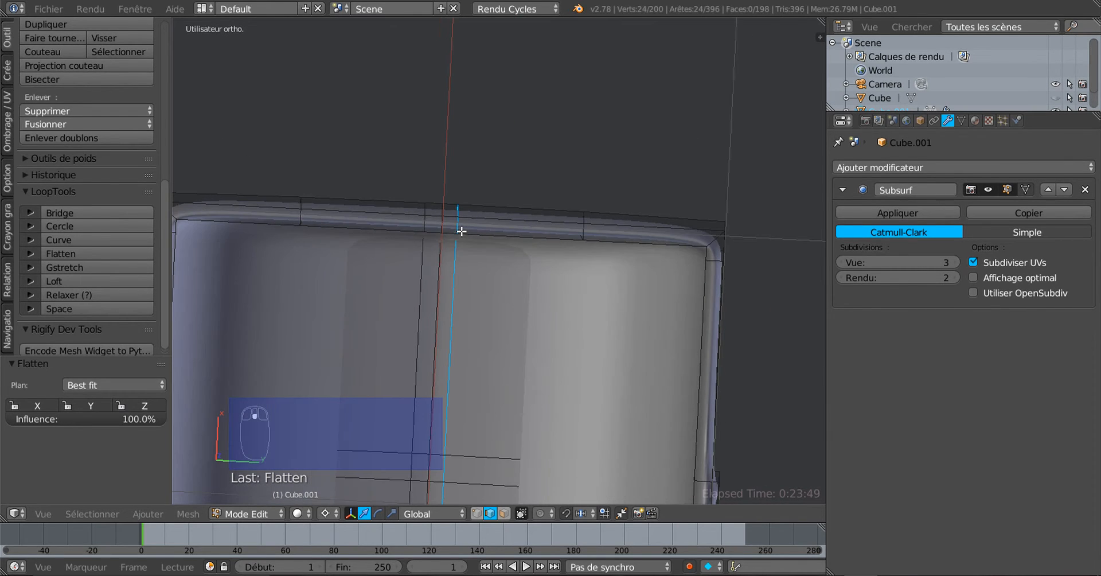
{"action": "right_click", "coordinate": [423, 255], "text": "alt"}
{"action": "key", "text": "g"}
{"action": "key", "text": "g"}
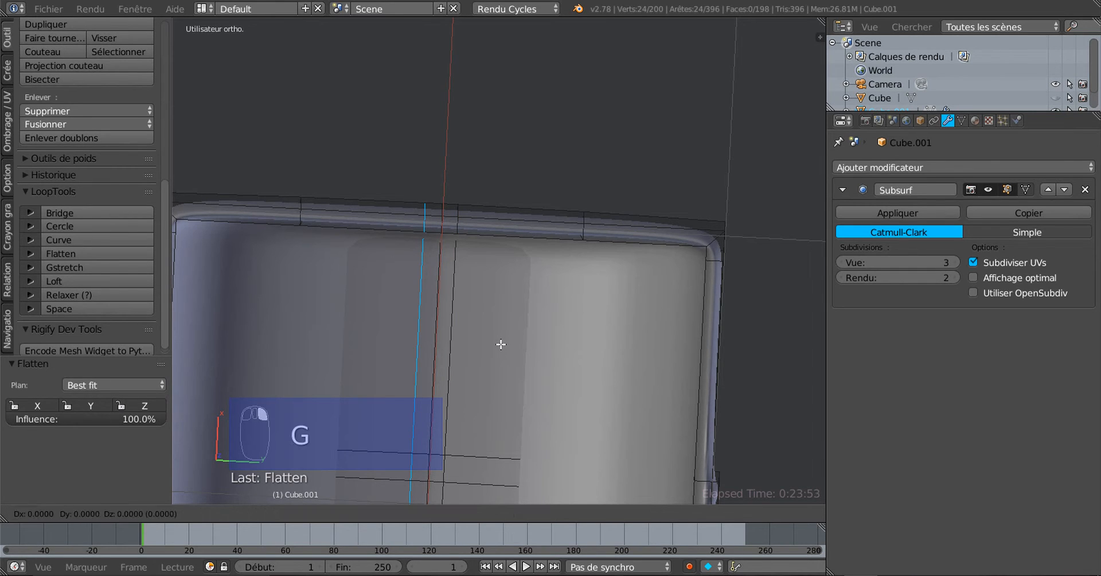
{"action": "left_click", "coordinate": [504, 340]}
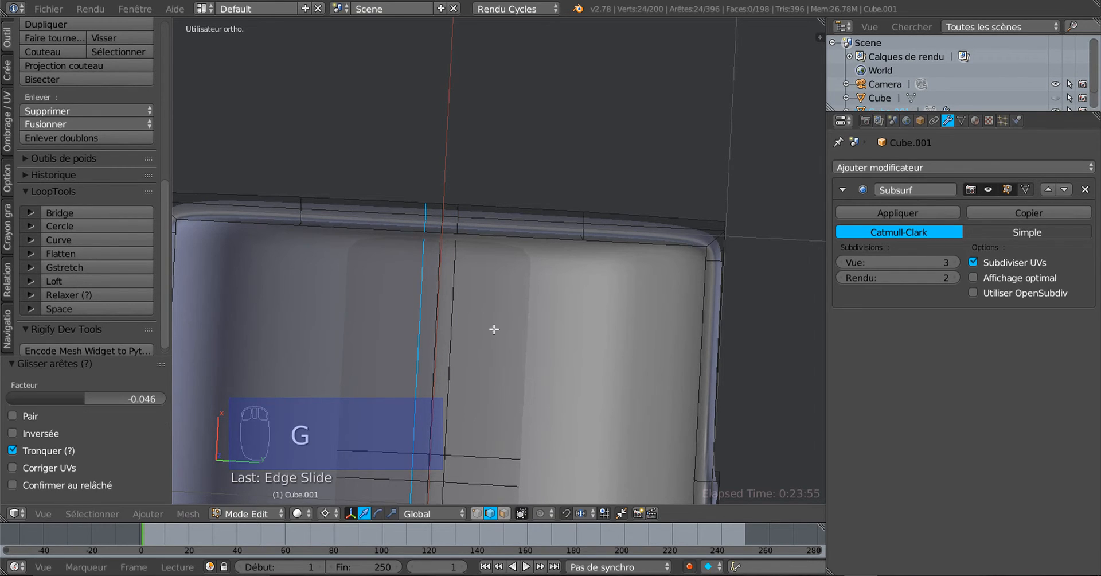
Step: Select the two narrow columns of centre faces from the lid's end, over its edge, up to the first raised band
{"action": "middle_click_drag", "start_coordinate": [494, 327], "coordinate": [464, 445]}
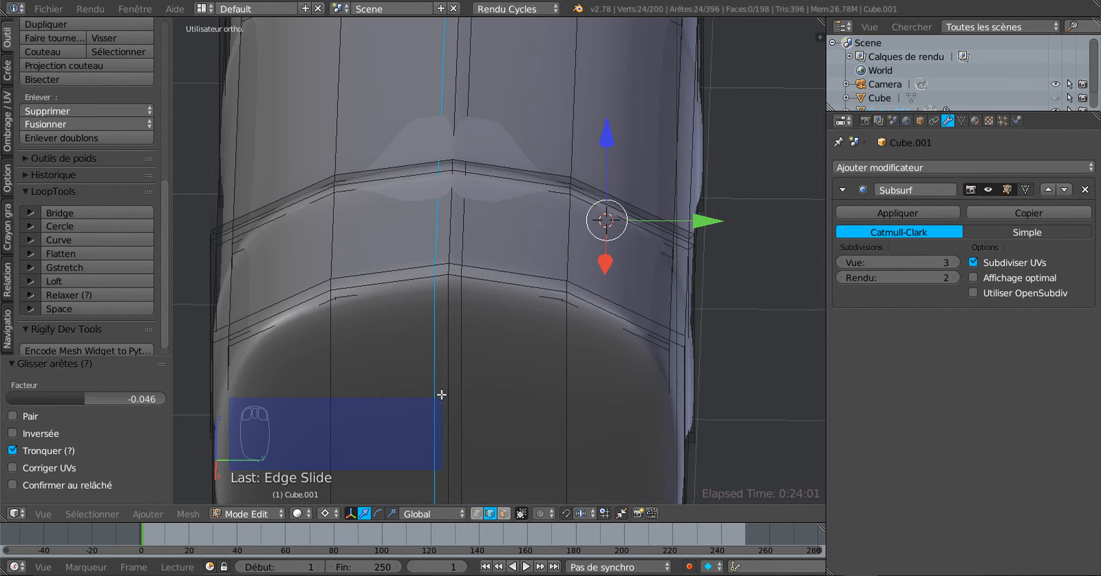
{"action": "left_click", "coordinate": [502, 513]}
{"action": "right_click", "coordinate": [446, 406], "text": "alt"}
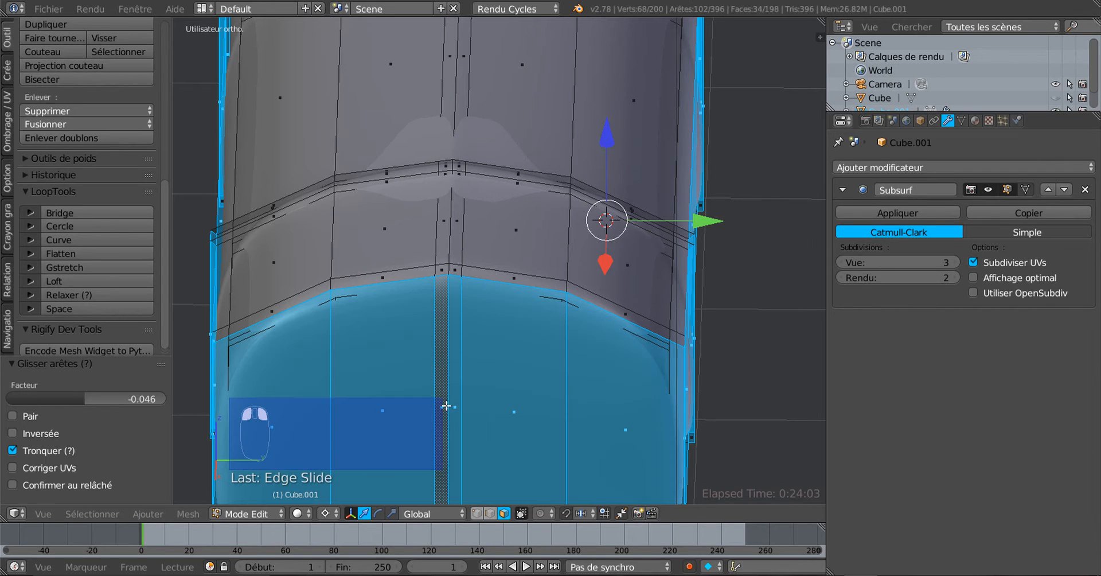
{"action": "right_click", "coordinate": [454, 396]}
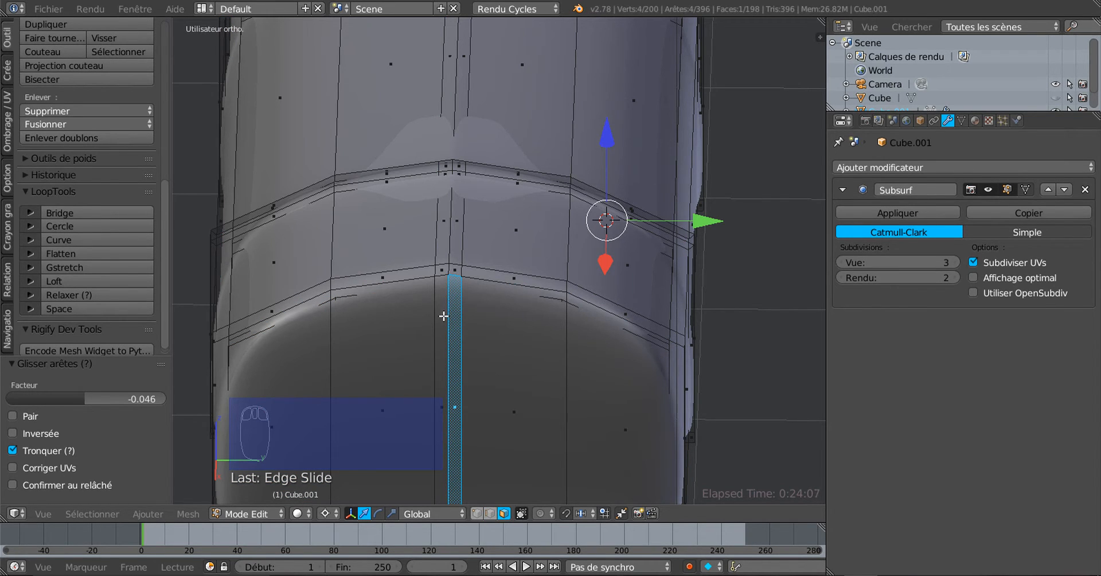
{"action": "right_click", "coordinate": [443, 316], "text": "shift"}
{"action": "right_click", "coordinate": [445, 268], "text": "shift"}
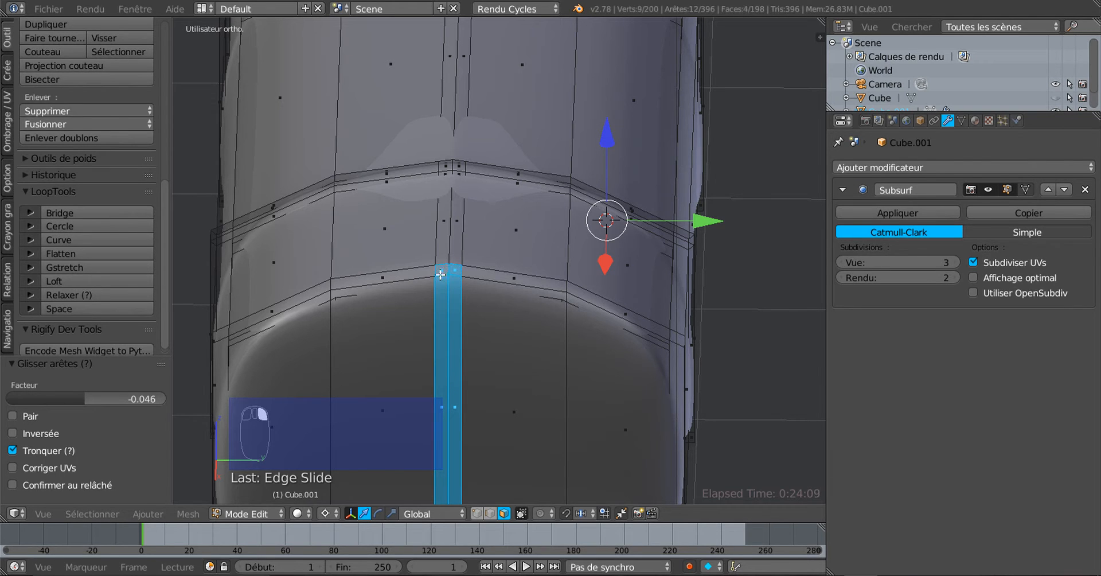
{"action": "right_click", "coordinate": [452, 241], "text": "shift"}
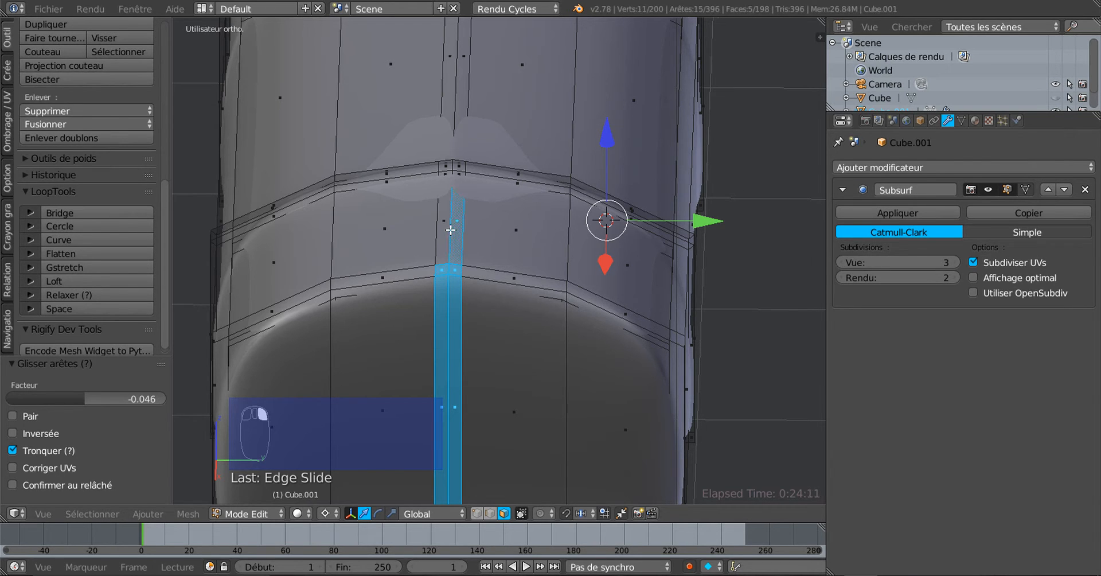
{"action": "right_click", "coordinate": [448, 222], "text": "shift"}
Step: Set the Subsurf modifier's viewport subdivisions to 0 and inspect the selected face strip where it meets the raised band
{"action": "middle_click_drag", "start_coordinate": [447, 222], "coordinate": [656, 3]}
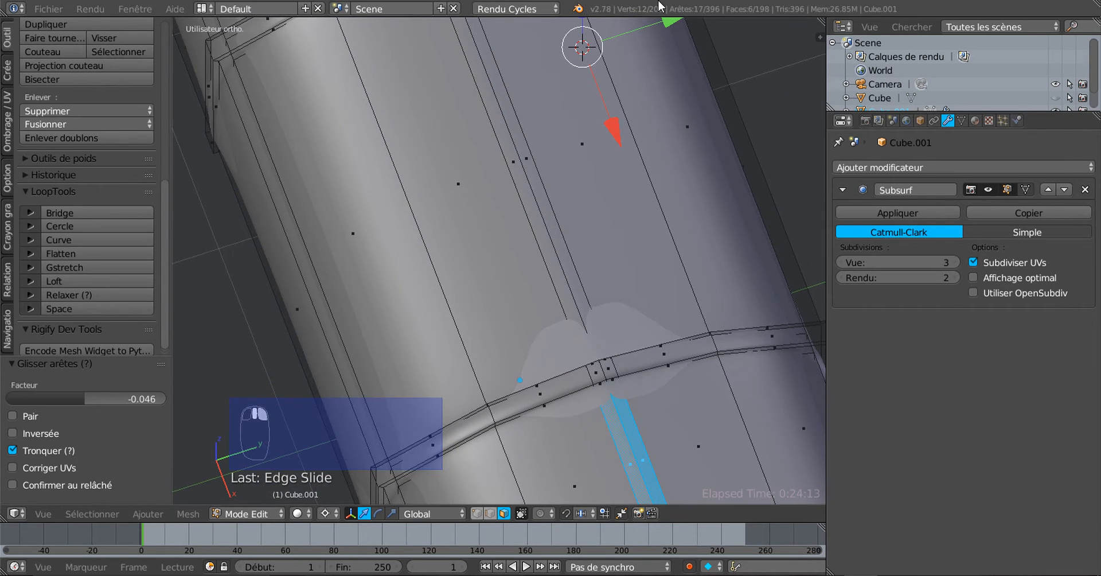
{"action": "scroll", "coordinate": [610, 271], "scroll_direction": "down", "scroll_amount": 1}
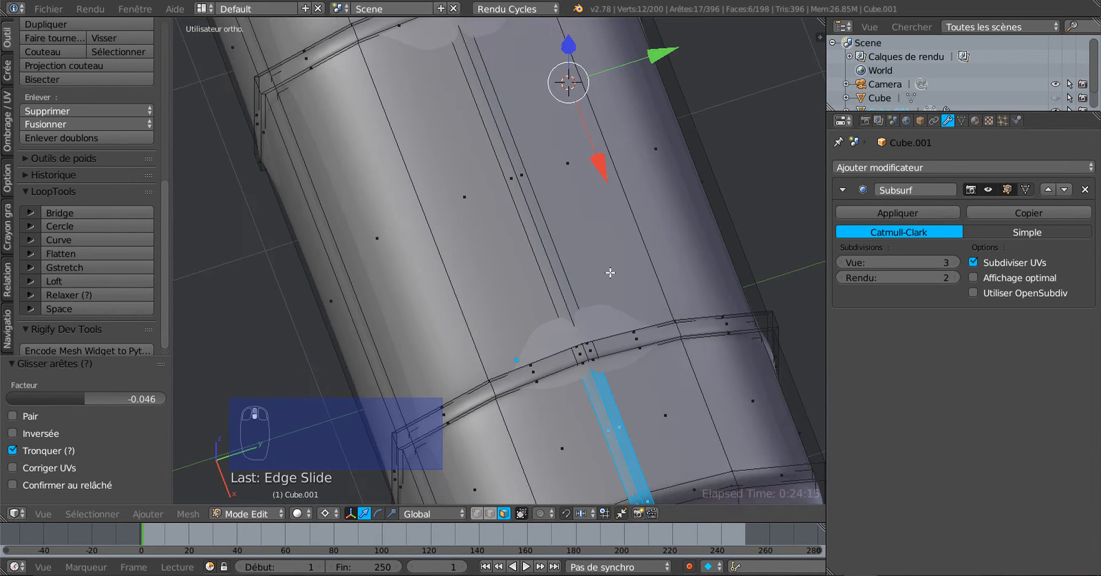
{"action": "middle_click_drag", "start_coordinate": [593, 238], "coordinate": [568, 279]}
{"action": "middle_click_drag", "start_coordinate": [560, 319], "coordinate": [539, 177], "text": "shift"}
{"action": "scroll", "coordinate": [542, 205], "scroll_direction": "up", "scroll_amount": 2}
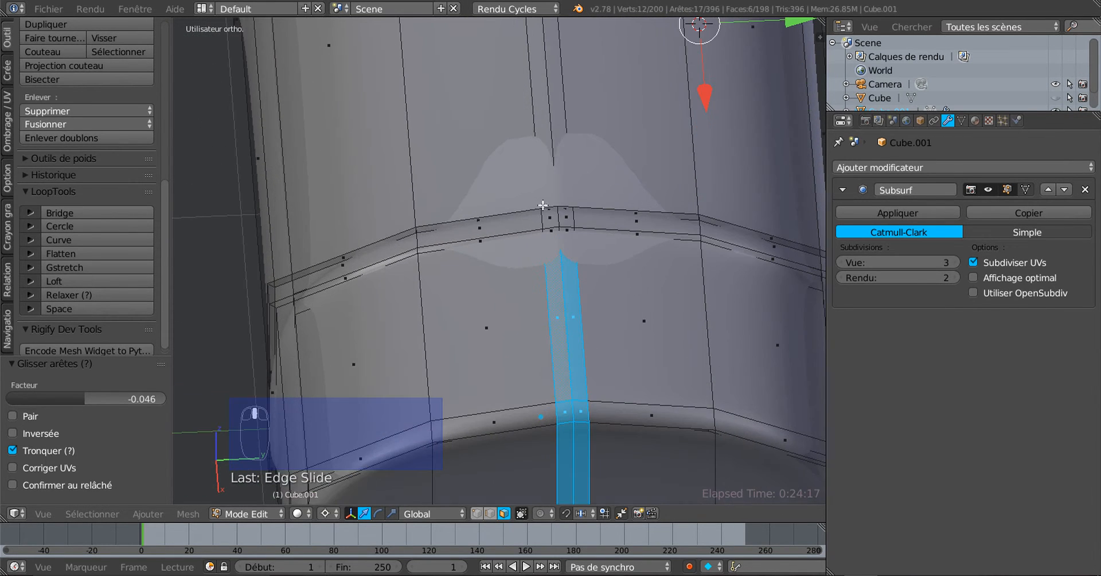
{"action": "left_click", "coordinate": [838, 262]}
{"action": "type", "text": "0"}
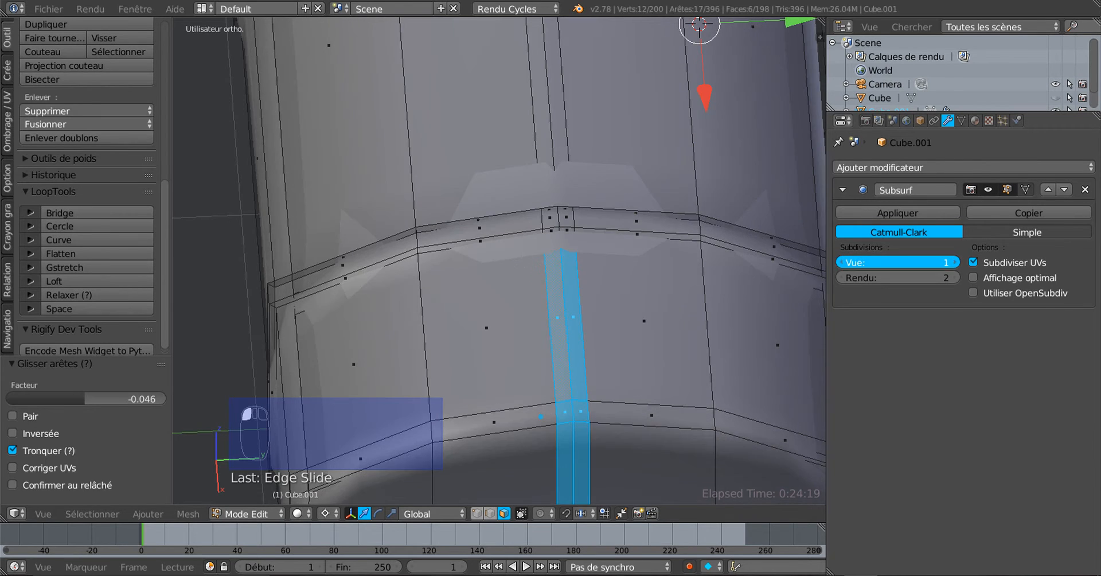
{"action": "key", "text": "Return"}
{"action": "middle_click_drag", "start_coordinate": [590, 258], "coordinate": [706, 250]}
{"action": "scroll", "coordinate": [568, 185], "scroll_direction": "up", "scroll_amount": 2}
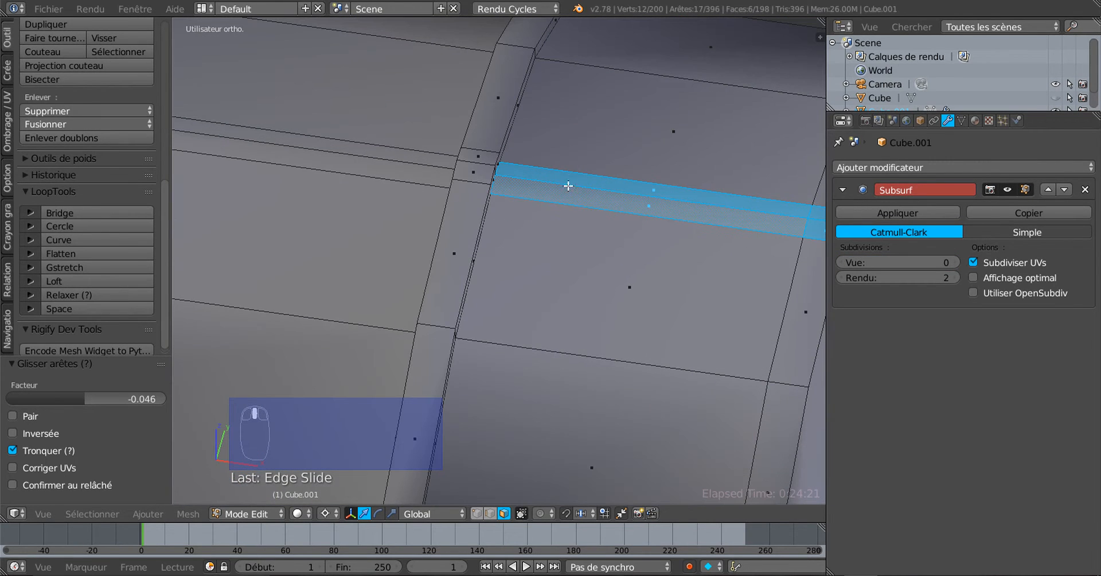
{"action": "scroll", "coordinate": [665, 198], "scroll_direction": "down", "scroll_amount": 2}
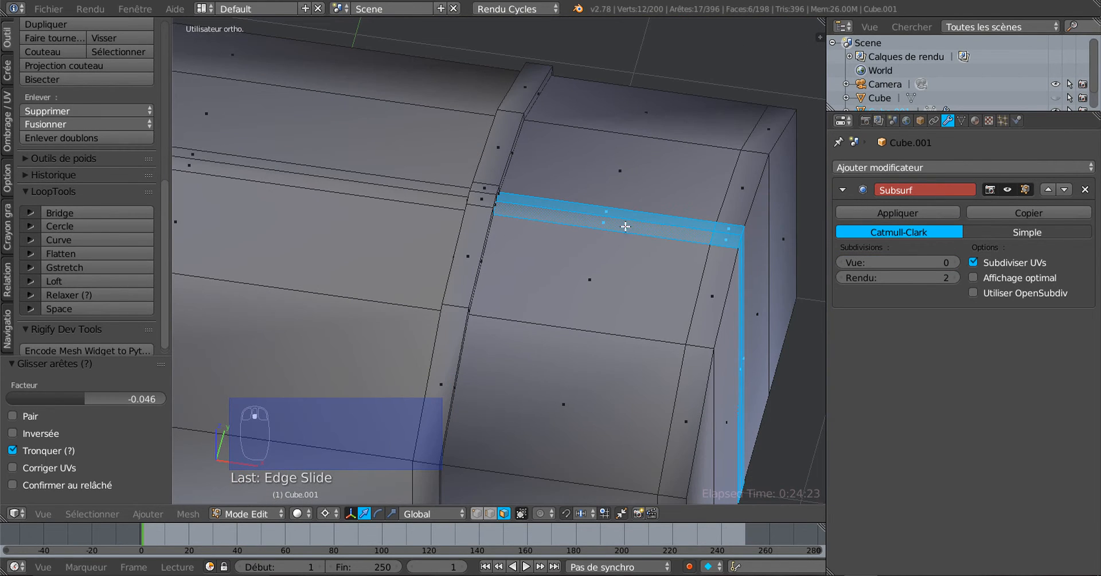
Step: Add the two narrow centre faces of the section between the two raised bands to the selected strip
{"action": "scroll", "coordinate": [509, 213], "scroll_direction": "up", "scroll_amount": 3}
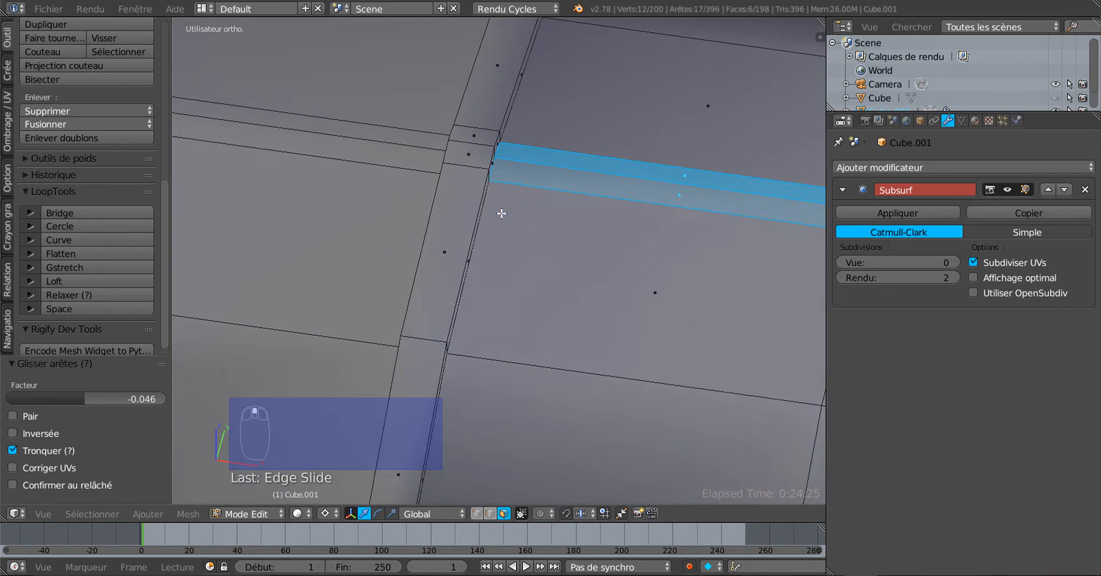
{"action": "middle_click_drag", "start_coordinate": [558, 208], "coordinate": [636, 185]}
{"action": "right_click", "coordinate": [356, 238], "text": "shift"}
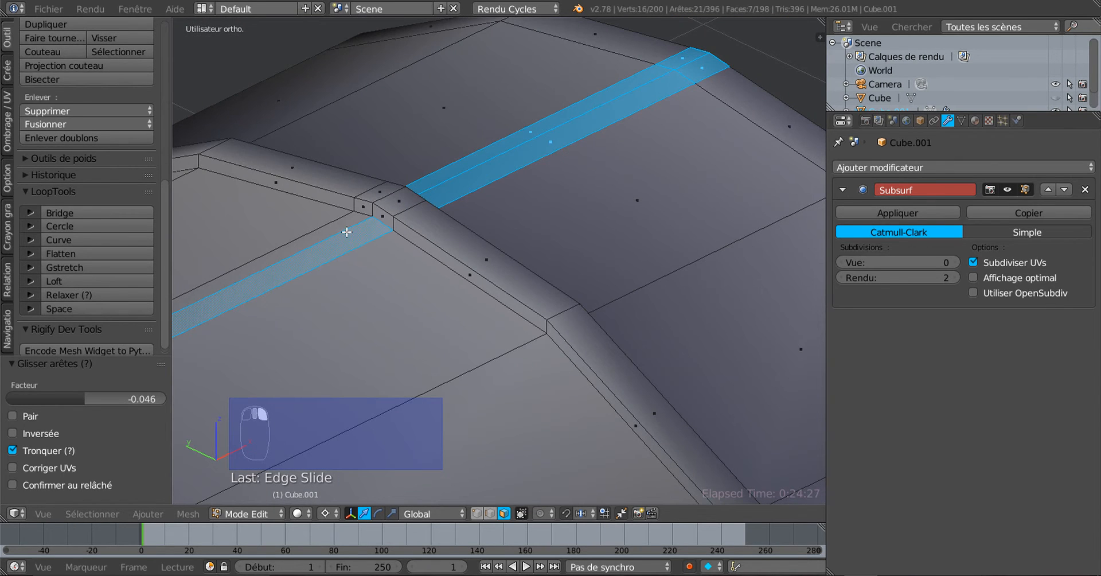
{"action": "right_click", "coordinate": [344, 228], "text": "shift"}
{"action": "scroll", "coordinate": [344, 227], "scroll_direction": "down", "scroll_amount": 3}
{"action": "middle_click_drag", "start_coordinate": [278, 281], "coordinate": [486, 277], "text": "shift"}
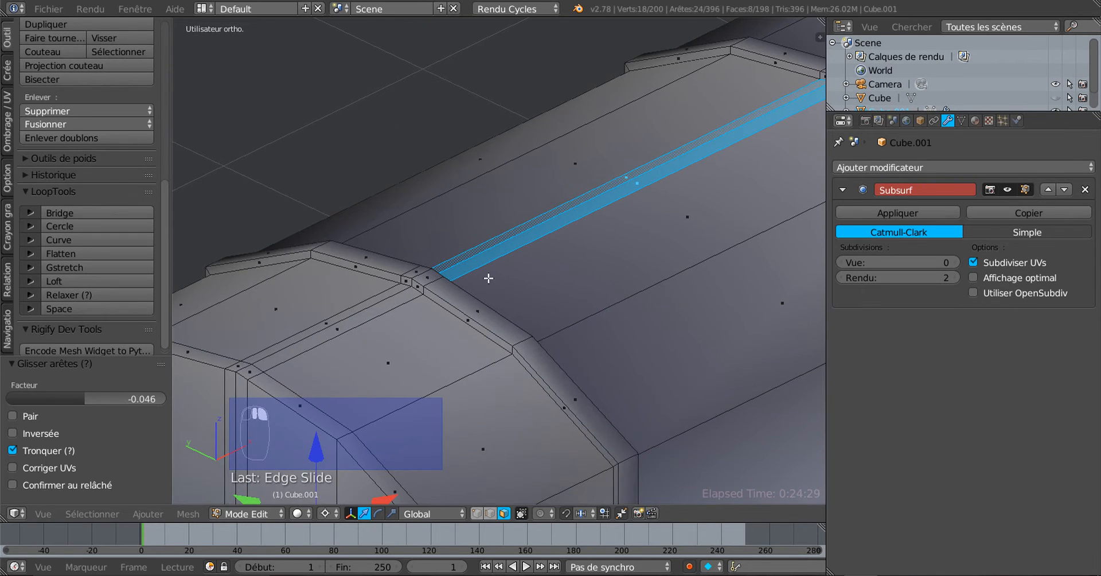
Step: Extend the strip selection with the narrow centre faces beyond the second band, over the edge and down the opposite end
{"action": "right_click", "coordinate": [394, 305], "text": "shift"}
{"action": "right_click", "coordinate": [386, 295], "text": "shift"}
{"action": "middle_click_drag", "start_coordinate": [452, 325], "coordinate": [537, 293]}
{"action": "middle_click_drag", "start_coordinate": [617, 282], "coordinate": [520, 295], "text": "shift"}
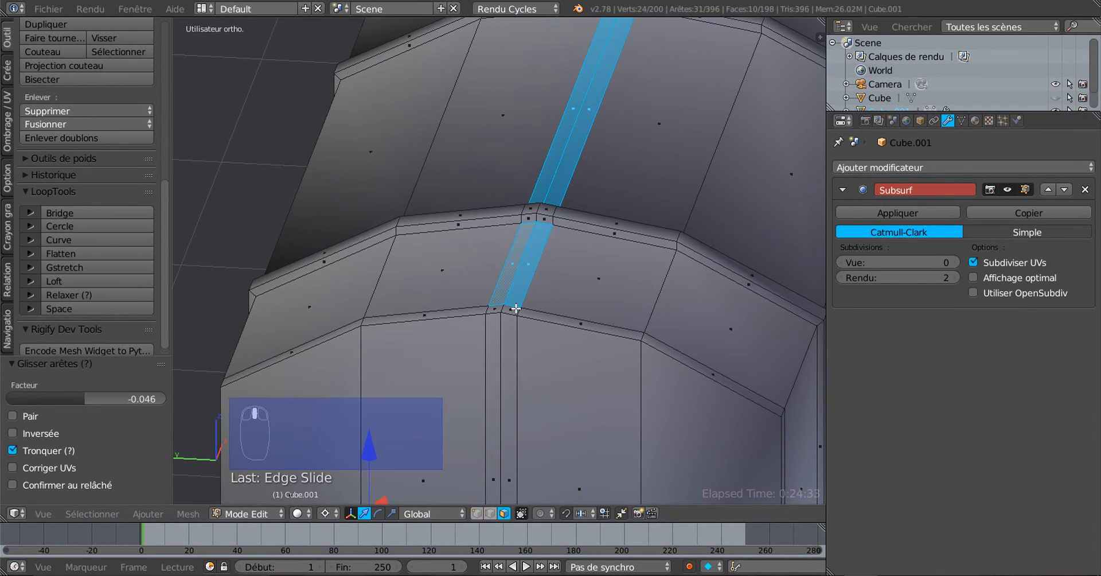
{"action": "right_click", "coordinate": [503, 341], "text": "shift"}
{"action": "right_click", "coordinate": [498, 344], "text": "shift"}
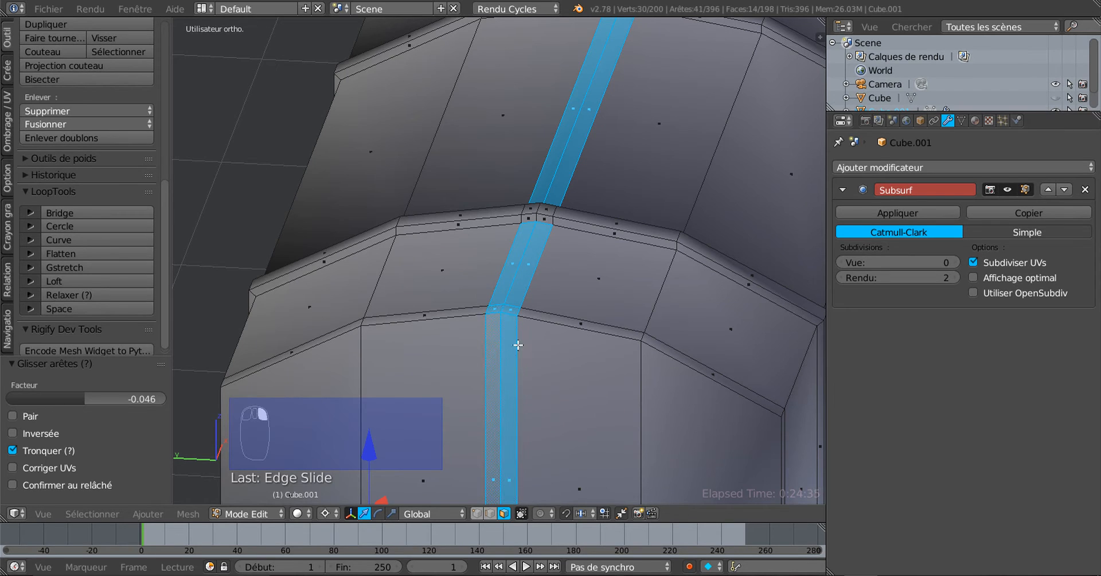
Step: Extrude the selected centre strip in place, without any offset
{"action": "scroll", "coordinate": [528, 336], "scroll_direction": "down", "scroll_amount": 4}
{"action": "middle_click_drag", "start_coordinate": [589, 304], "coordinate": [401, 310]}
{"action": "mouse_move", "coordinate": [507, 308]}
{"action": "middle_mouse_down"}
{"action": "mouse_move", "coordinate": [511, 298]}
{"action": "mouse_move", "coordinate": [487, 317]}
{"action": "mouse_move", "coordinate": [508, 311]}
{"action": "mouse_move", "coordinate": [503, 288]}
{"action": "middle_mouse_up"}
{"action": "scroll", "coordinate": [503, 288], "scroll_direction": "up", "scroll_amount": 2}
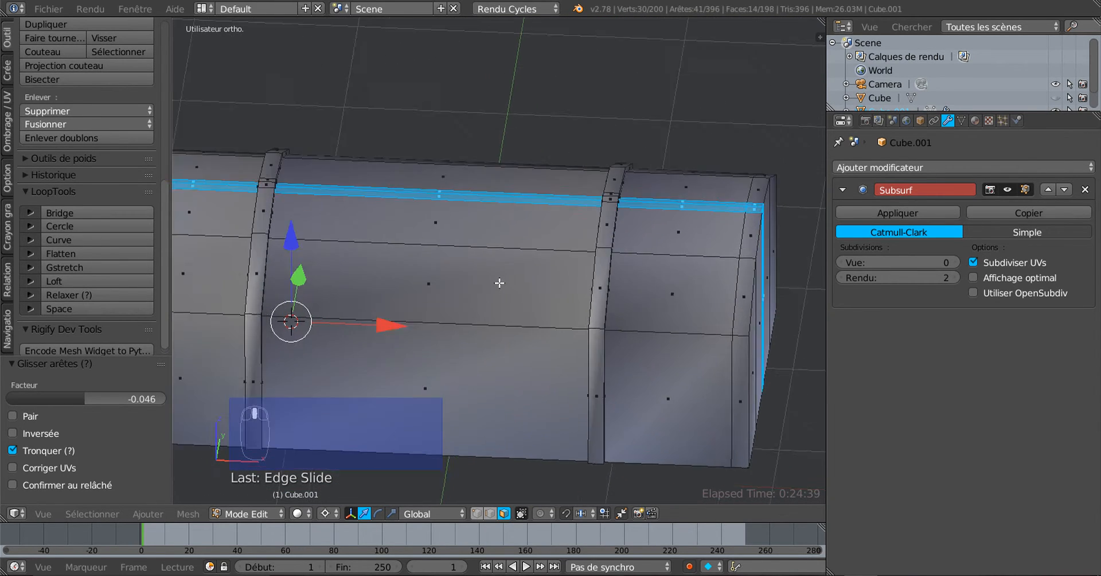
{"action": "key", "text": "e"}
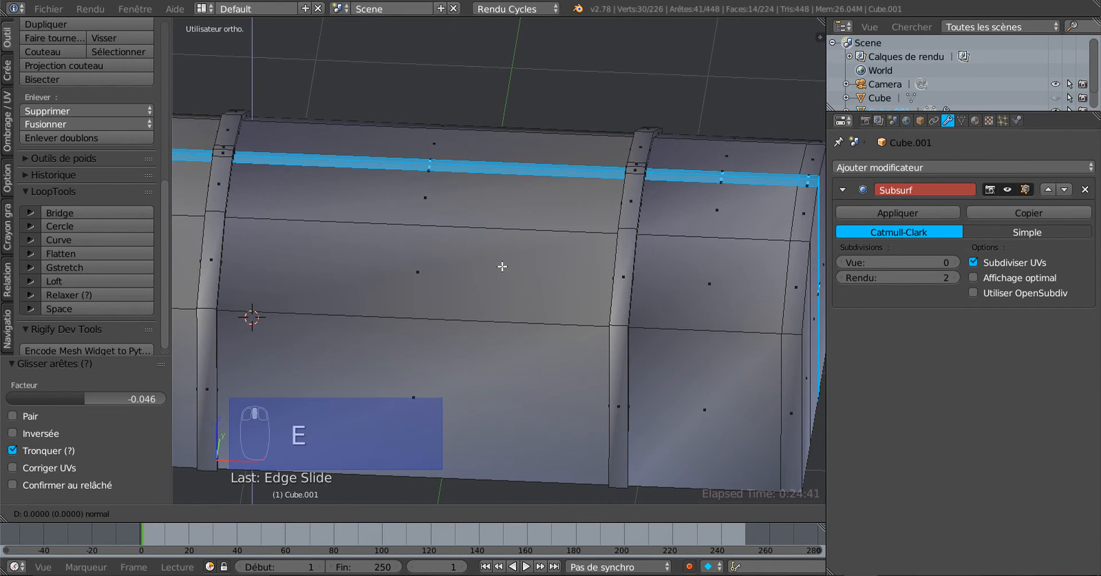
{"action": "right_click", "coordinate": [466, 285]}
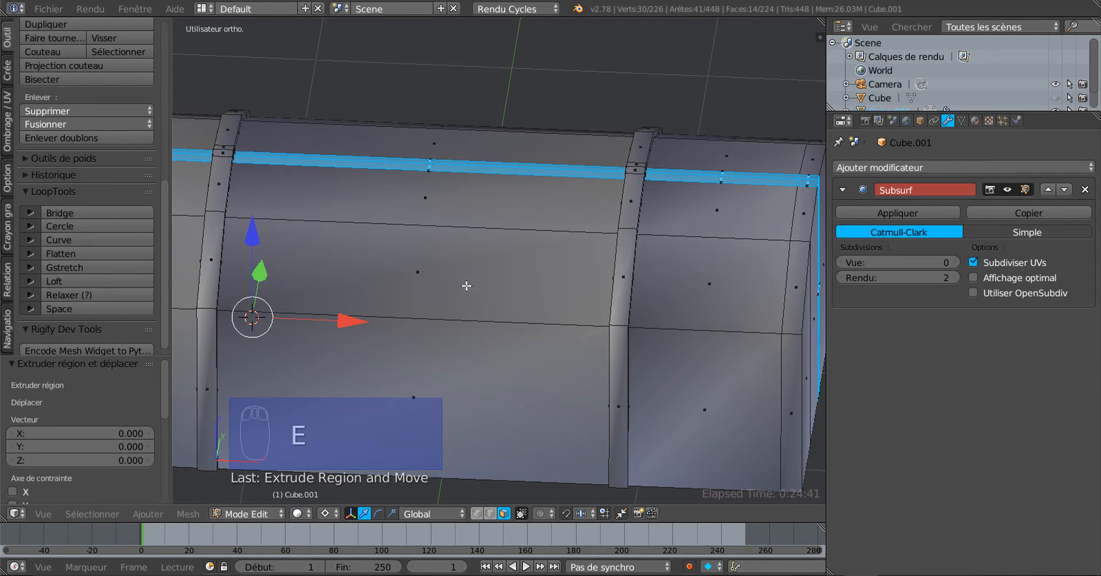
Step: Place the 3D cursor beside the strip near the lid's end and raise the extruded strip 0.028 along Z
{"action": "left_click", "coordinate": [435, 212]}
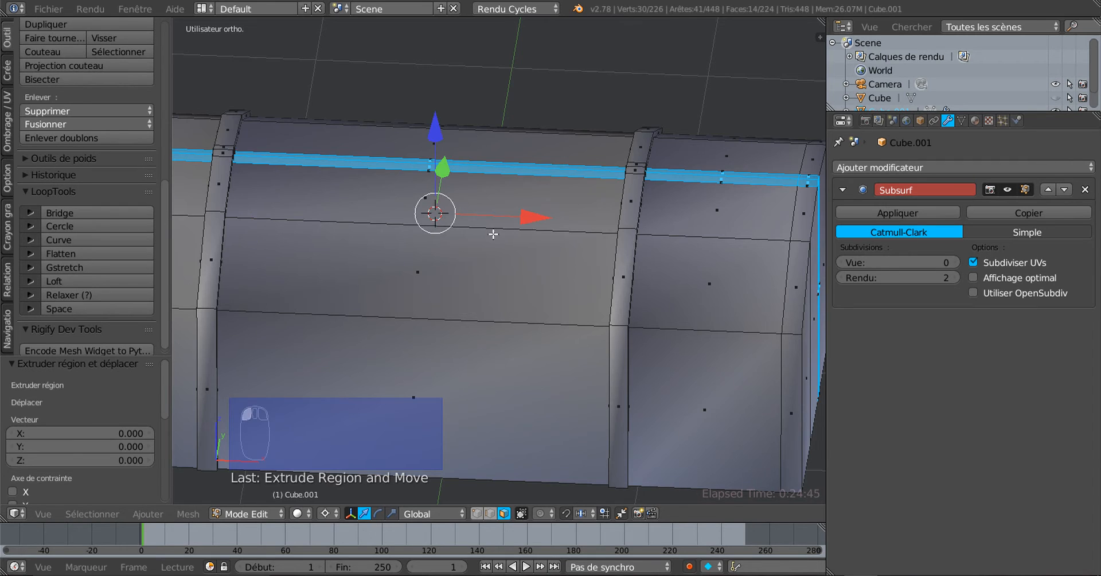
{"action": "middle_click_drag", "start_coordinate": [494, 235], "coordinate": [532, 247]}
{"action": "scroll", "coordinate": [532, 247], "scroll_direction": "up", "scroll_amount": 2}
{"action": "left_click", "coordinate": [548, 174]}
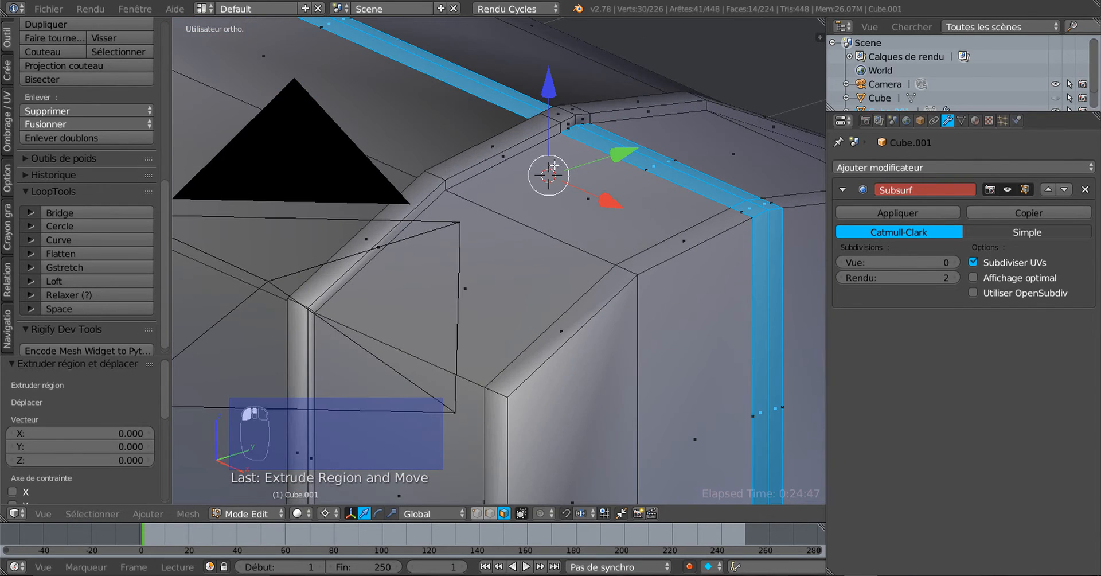
{"action": "left_click_drag", "start_coordinate": [556, 86], "coordinate": [555, 82]}
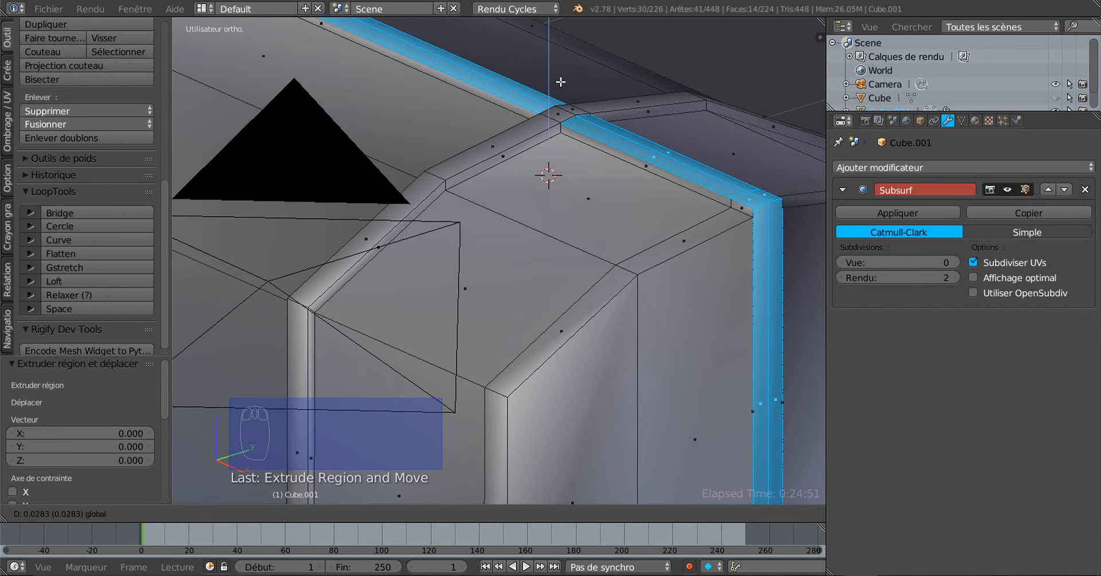
{"action": "middle_click_drag", "start_coordinate": [582, 148], "coordinate": [599, 200]}
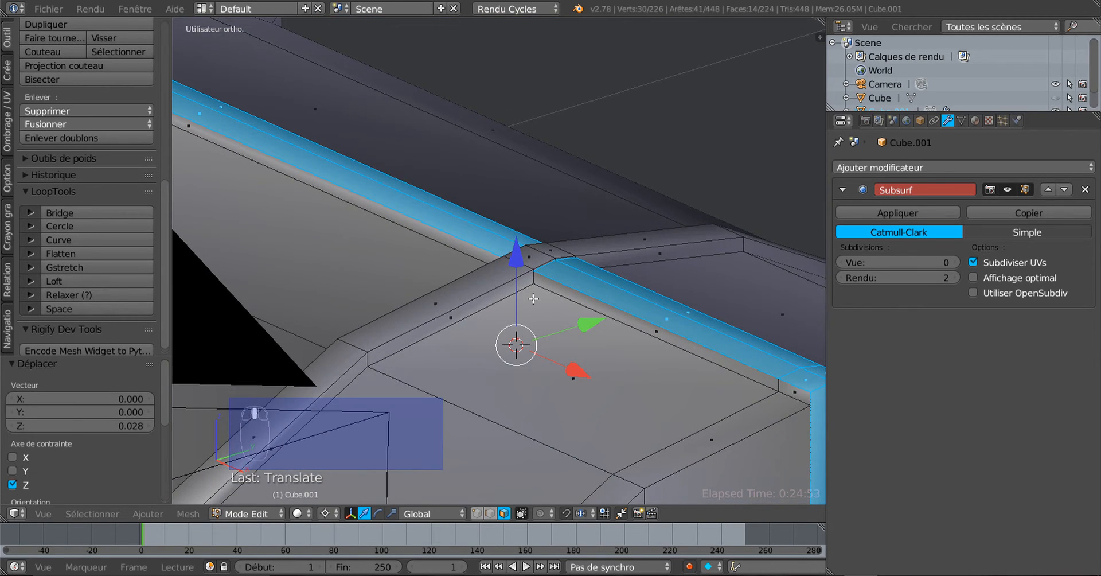
Step: Deselect the strip's top faces on the near end section, the near rounded edge and the section between the bands
{"action": "scroll", "coordinate": [533, 299], "scroll_direction": "down", "scroll_amount": 2}
{"action": "middle_click_drag", "start_coordinate": [581, 348], "coordinate": [580, 356]}
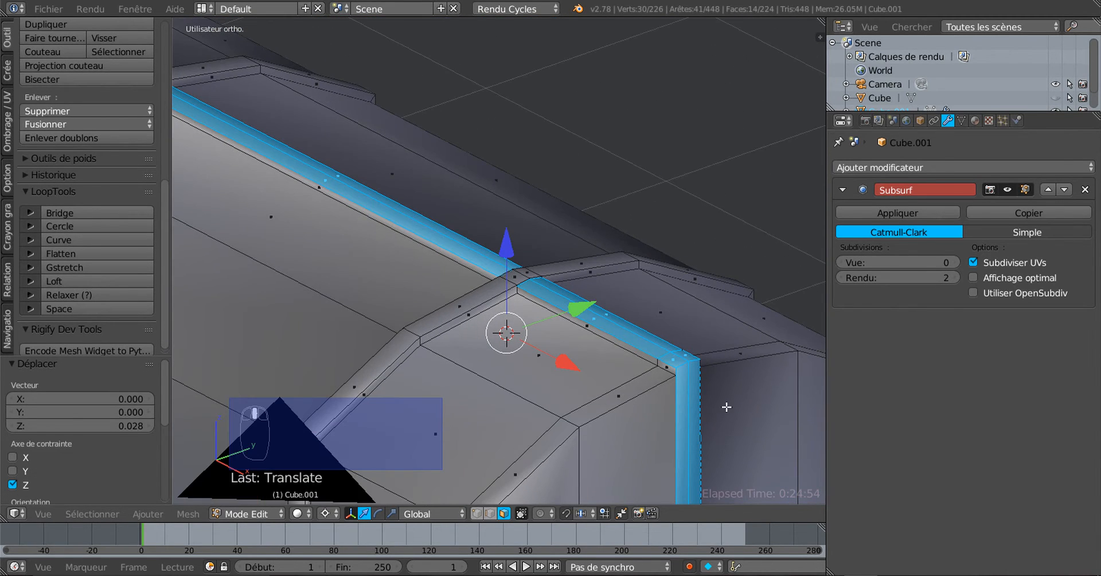
{"action": "right_click", "coordinate": [639, 341], "text": "shift"}
{"action": "right_click", "coordinate": [651, 335], "text": "shift"}
{"action": "right_click", "coordinate": [681, 355], "text": "shift"}
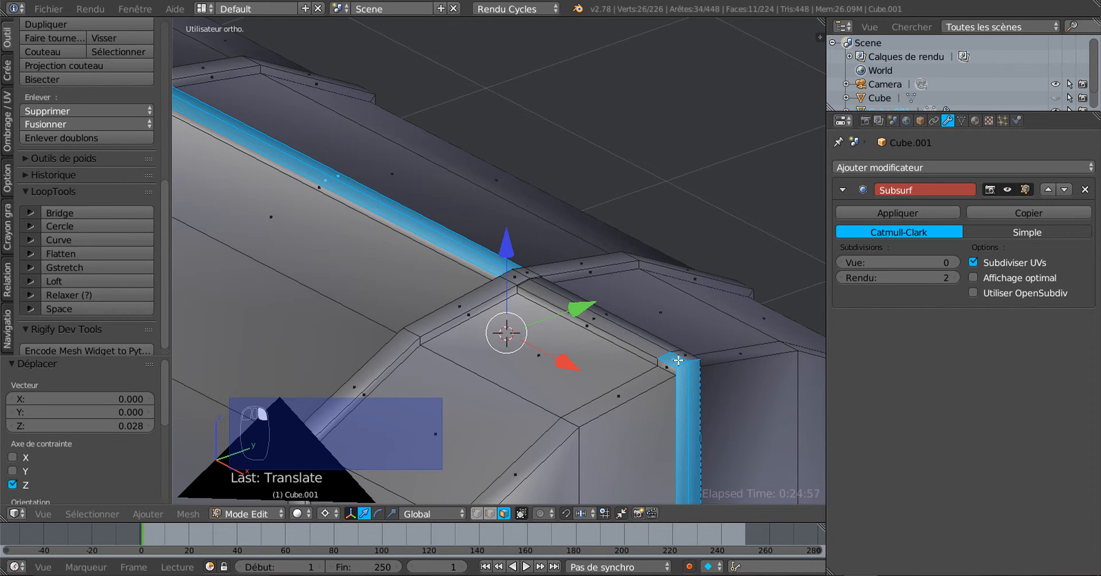
{"action": "right_click", "coordinate": [673, 360], "text": "shift"}
{"action": "right_click", "coordinate": [487, 251], "text": "shift"}
{"action": "right_click", "coordinate": [486, 255], "text": "shift"}
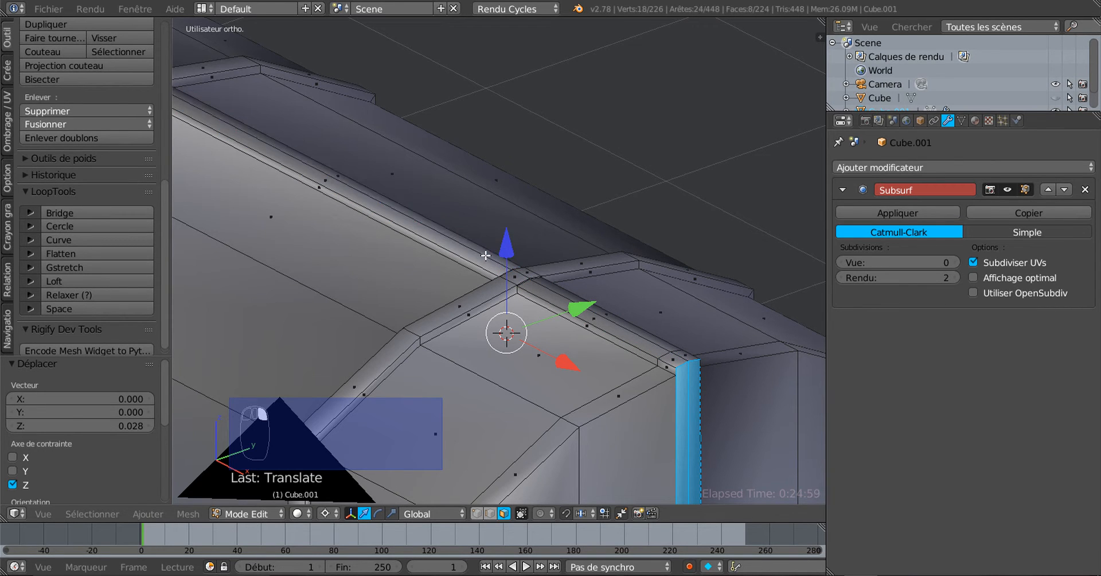
Step: Deselect the strip's top faces on the opposite end section and edge, keeping only the vertical end strips selected
{"action": "middle_click_drag", "start_coordinate": [544, 281], "coordinate": [769, 294]}
{"action": "right_click", "coordinate": [410, 373], "text": "shift"}
{"action": "right_click", "coordinate": [399, 373], "text": "shift"}
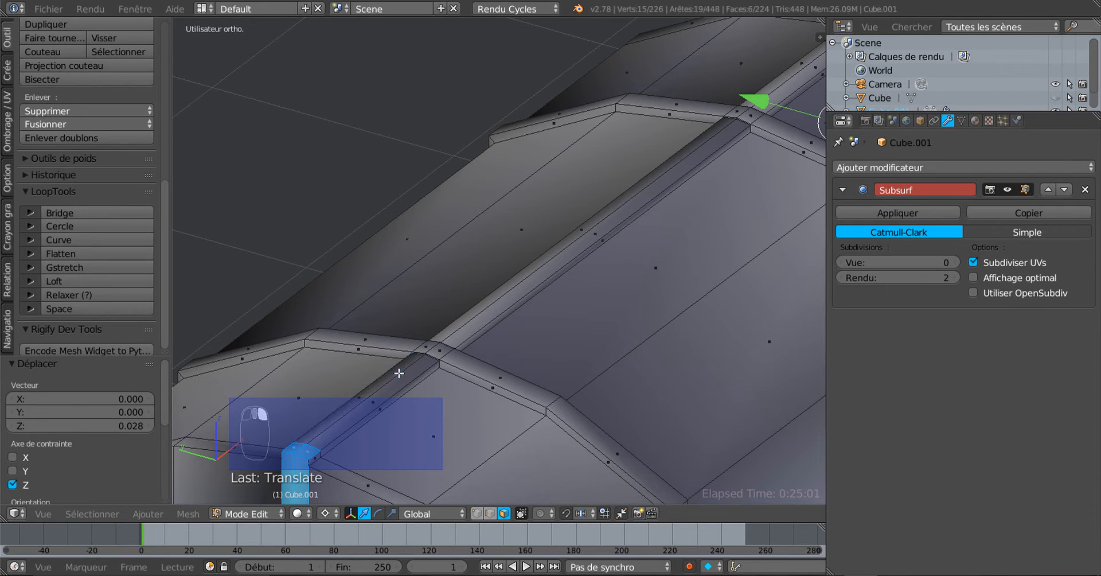
{"action": "right_click", "coordinate": [312, 450], "text": "shift"}
{"action": "right_click", "coordinate": [299, 447], "text": "shift"}
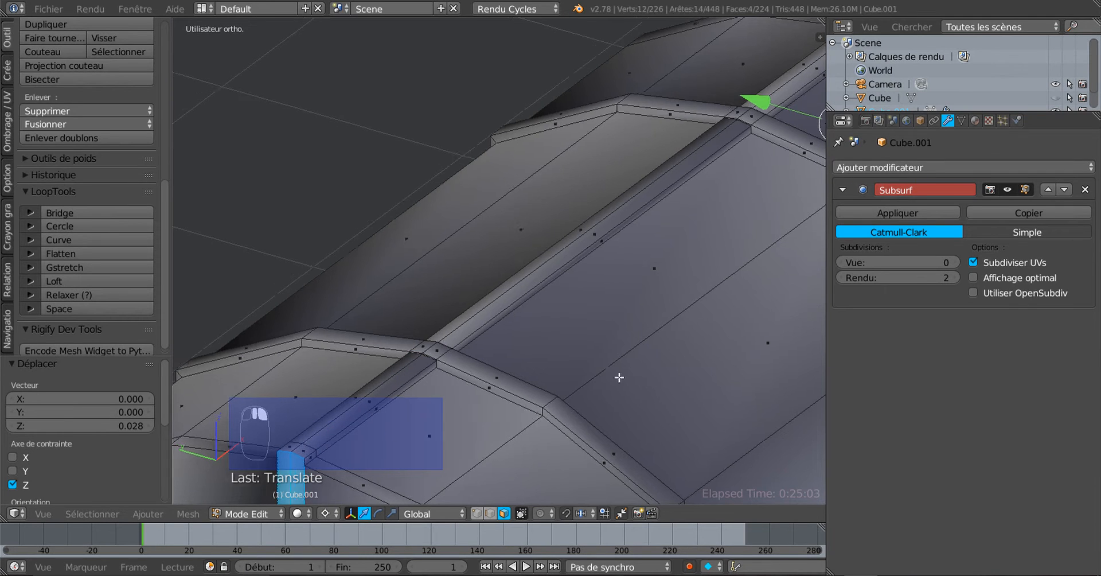
Step: Scale the two vertical end strips outward along X by 1.034 and by a further 1.007
{"action": "middle_click_drag", "start_coordinate": [299, 446], "coordinate": [591, 360]}
{"action": "left_click", "coordinate": [392, 512]}
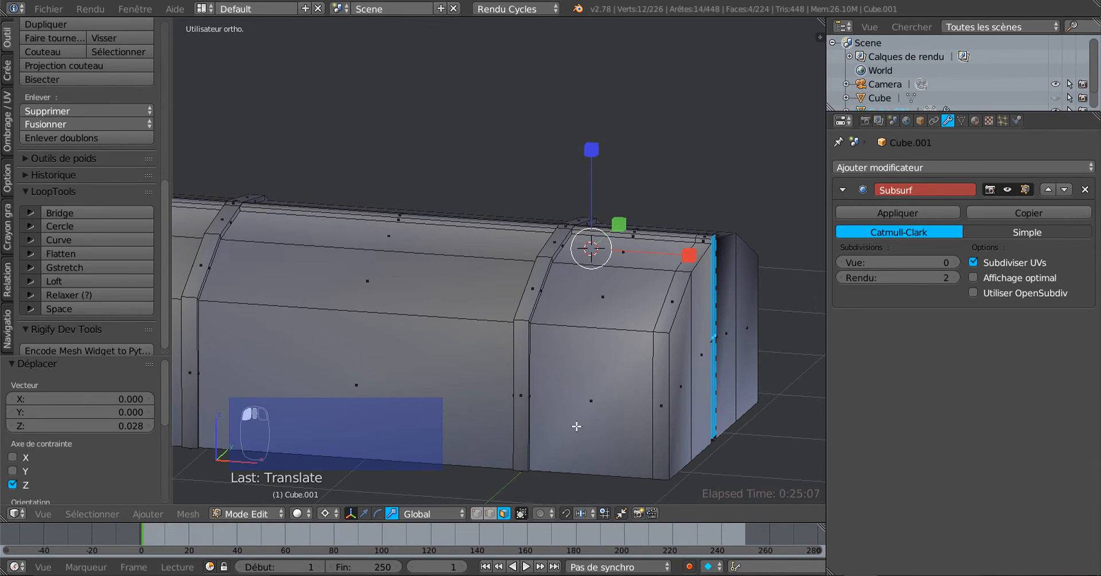
{"action": "middle_click_drag", "start_coordinate": [575, 423], "coordinate": [555, 347]}
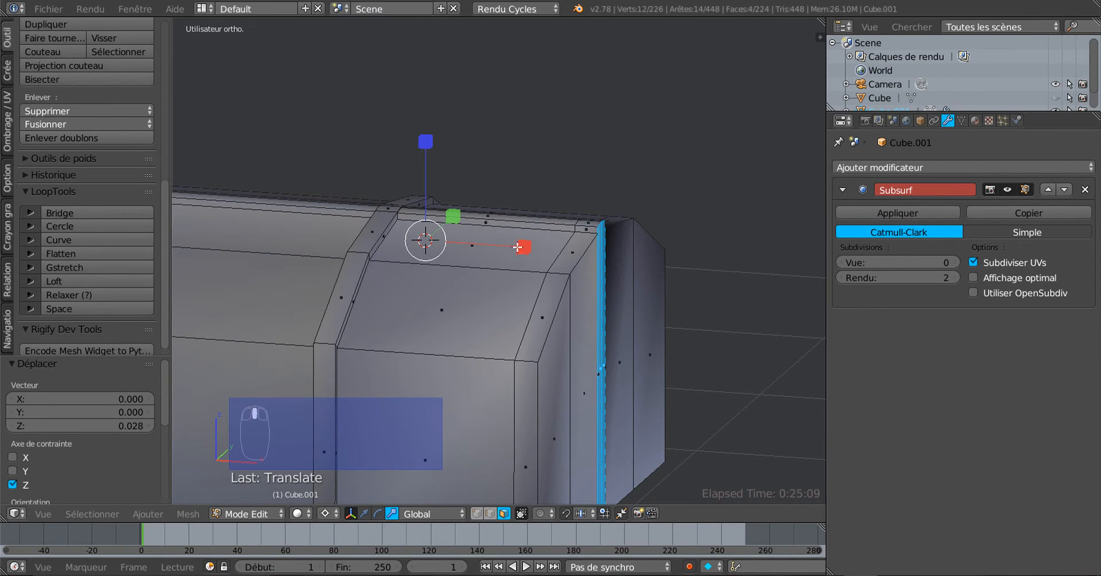
{"action": "left_click_drag", "start_coordinate": [526, 249], "coordinate": [551, 249]}
{"action": "scroll", "coordinate": [727, 248], "scroll_direction": "up", "scroll_amount": 3}
{"action": "middle_click_drag", "start_coordinate": [728, 248], "coordinate": [644, 314], "text": "shift"}
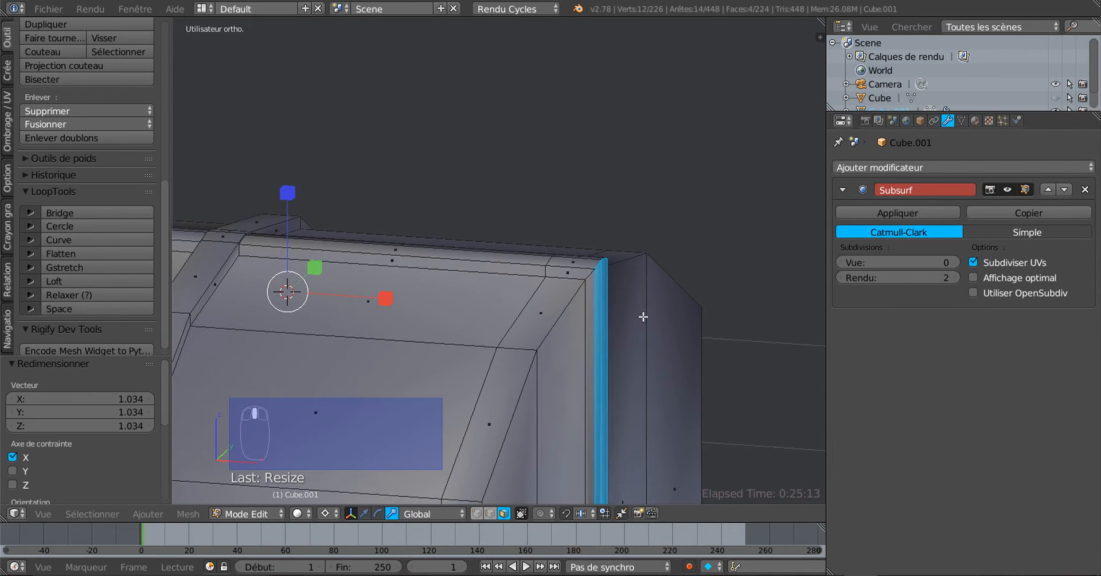
{"action": "scroll", "coordinate": [598, 283], "scroll_direction": "up", "scroll_amount": 2}
{"action": "middle_click_drag", "start_coordinate": [448, 358], "coordinate": [509, 333]}
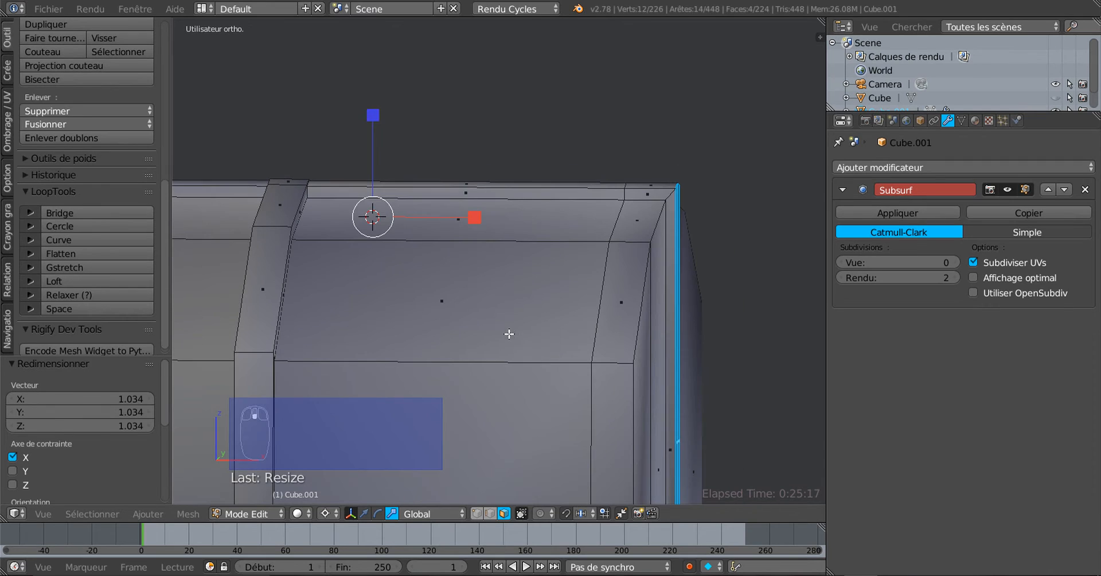
{"action": "left_click_drag", "start_coordinate": [473, 218], "coordinate": [475, 218]}
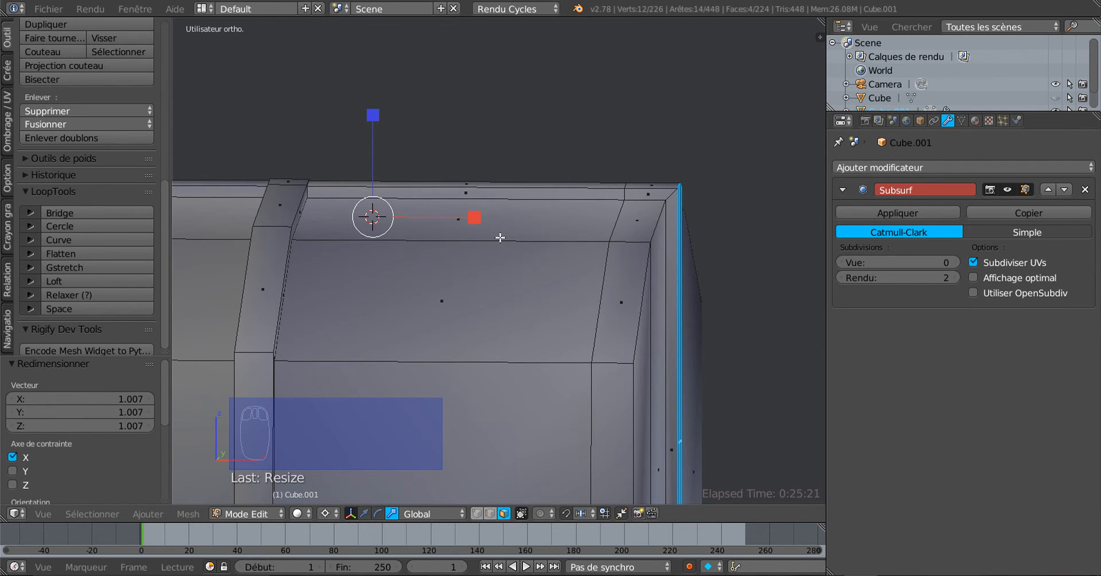
Step: Set the Subsurf modifier's viewport subdivisions to 3 and inspect the smoothed raised strip around the lid's end and rim in Object Mode
{"action": "middle_click_drag", "start_coordinate": [500, 238], "coordinate": [466, 314]}
{"action": "key", "text": "Tab"}
{"action": "scroll", "coordinate": [537, 312], "scroll_direction": "down", "scroll_amount": 2}
{"action": "key", "text": "Tab"}
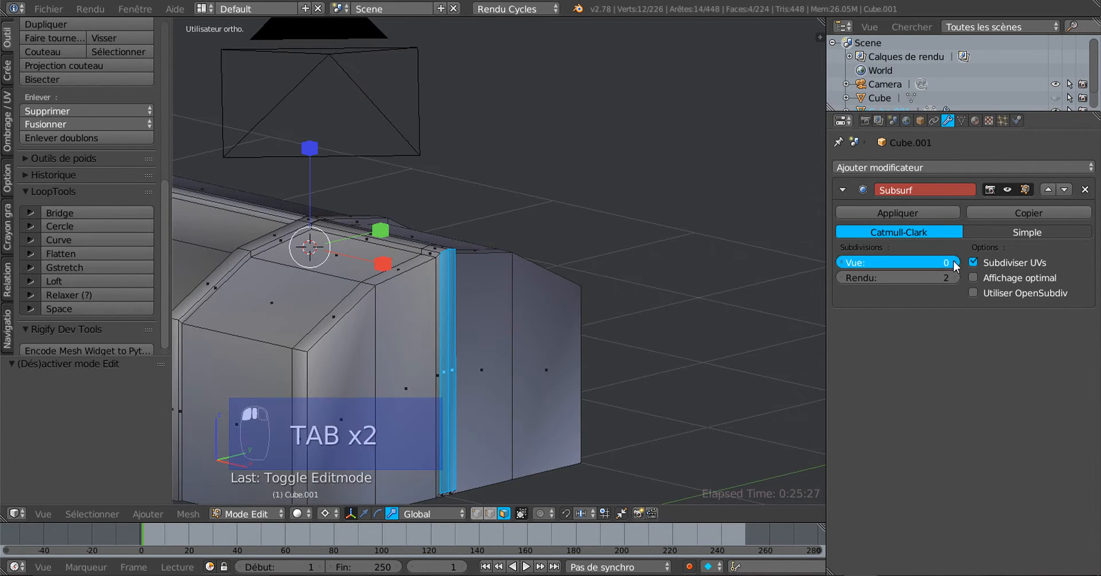
{"action": "left_click", "coordinate": [950, 262]}
{"action": "left_click", "coordinate": [950, 262]}
{"action": "left_click", "coordinate": [949, 262]}
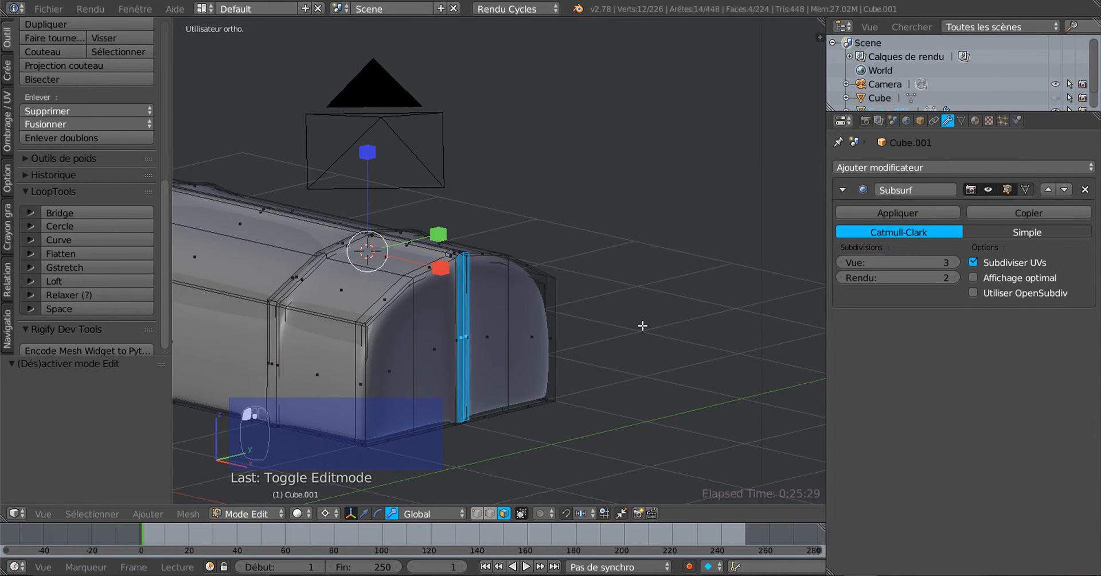
{"action": "key", "text": "Tab"}
{"action": "middle_click_drag", "start_coordinate": [631, 326], "coordinate": [563, 255]}
{"action": "scroll", "coordinate": [467, 322], "scroll_direction": "up", "scroll_amount": 3}
{"action": "middle_click_drag", "start_coordinate": [467, 322], "coordinate": [718, 361]}
{"action": "key", "text": "Tab"}
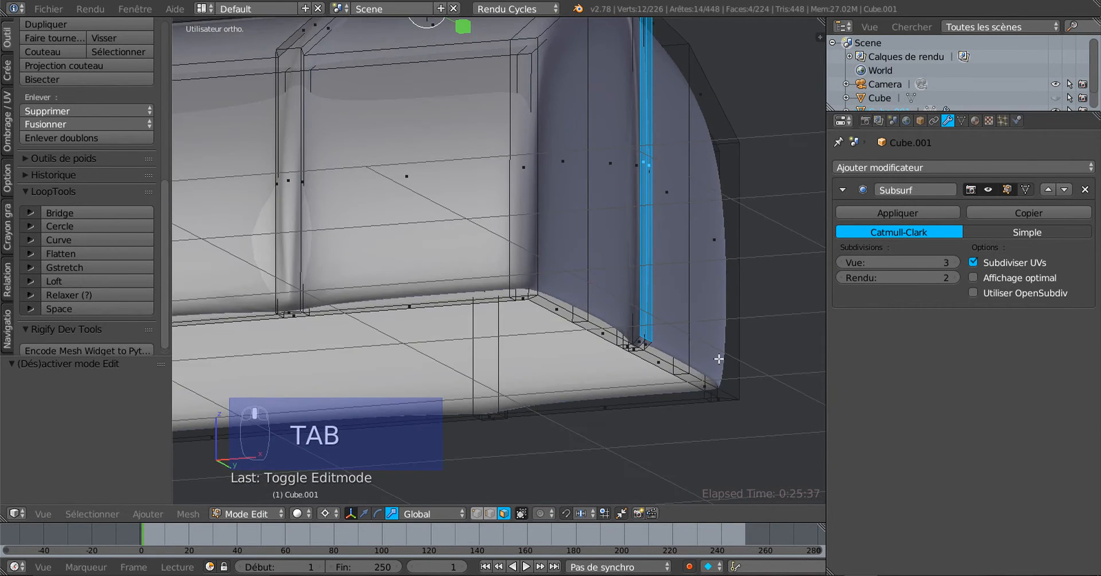
Step: Select the two short edges at the foot of the raised strip on one end of the lid in edge selection mode
{"action": "scroll", "coordinate": [723, 363], "scroll_direction": "up", "scroll_amount": 2}
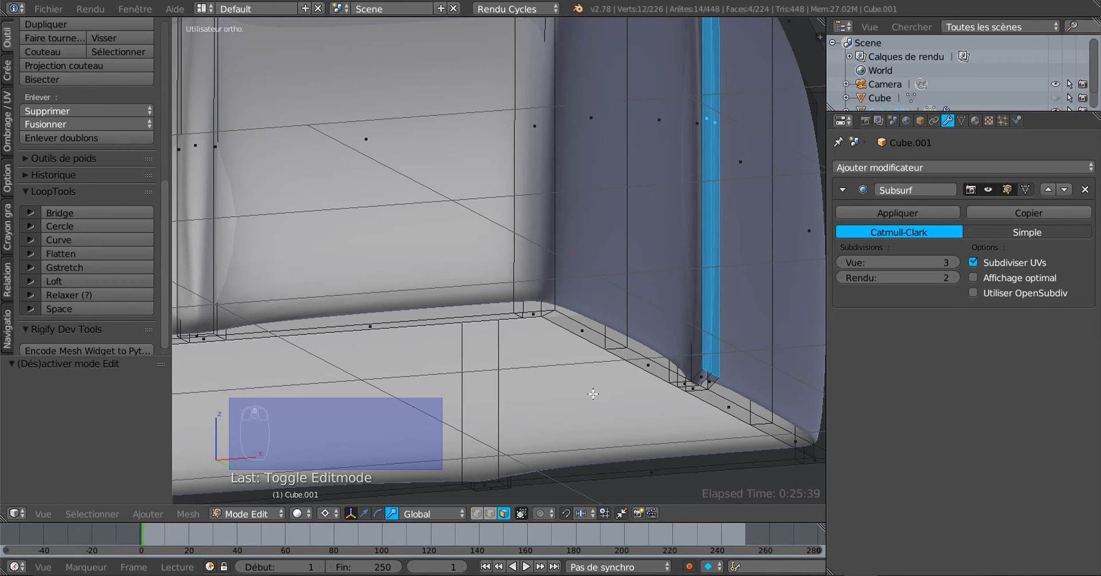
{"action": "middle_click_drag", "start_coordinate": [593, 394], "coordinate": [574, 381]}
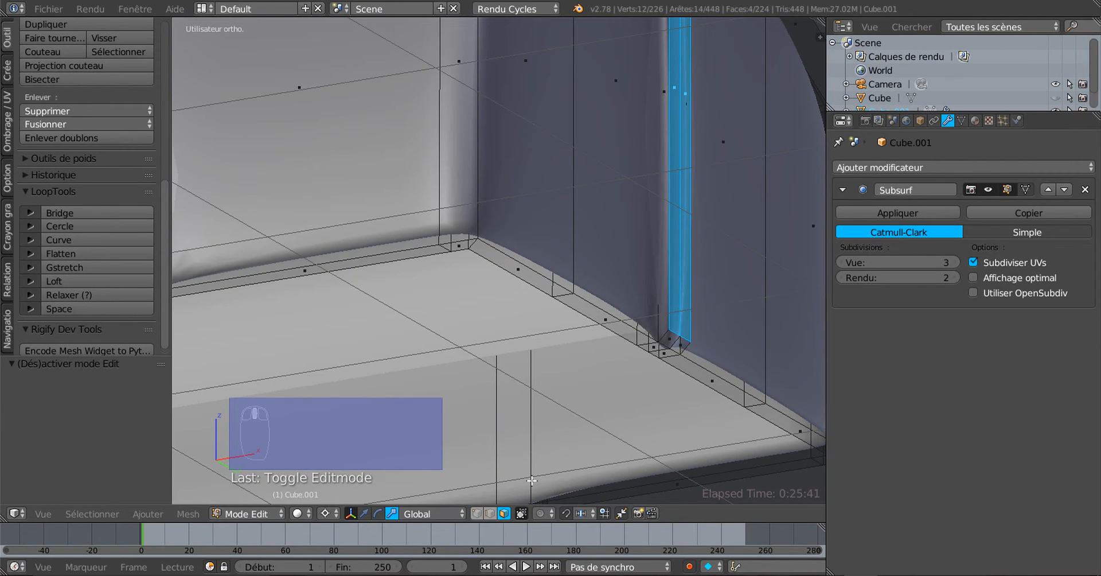
{"action": "left_click", "coordinate": [491, 513]}
{"action": "left_click", "coordinate": [676, 335]}
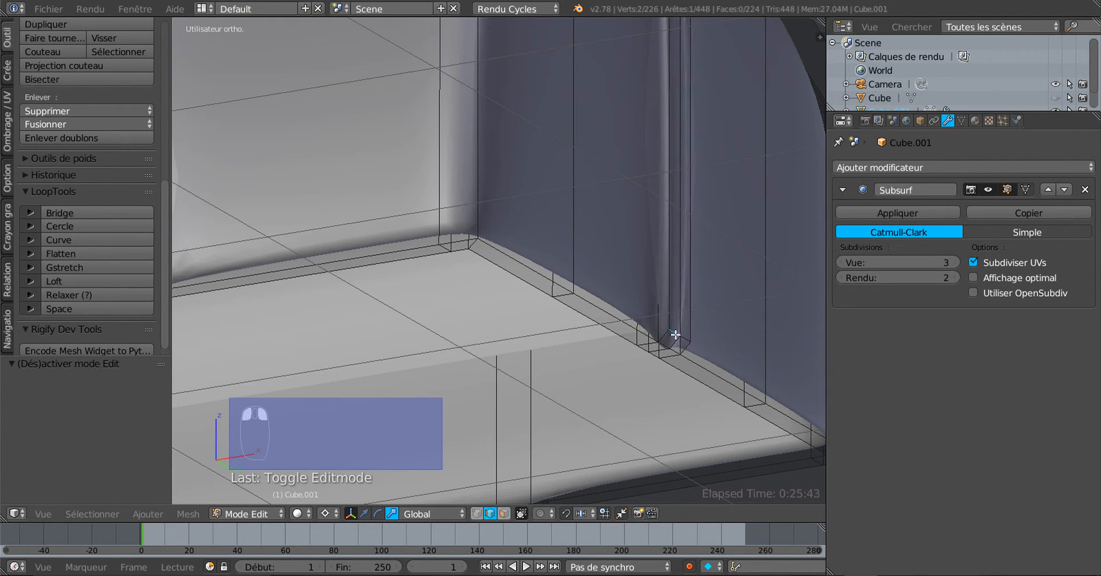
{"action": "right_click", "coordinate": [690, 337], "text": "shift"}
{"action": "right_click", "coordinate": [683, 337], "text": "shift"}
{"action": "right_click", "coordinate": [675, 333], "text": "shift"}
Step: Add the two matching edges at the foot of the strip on the opposite end to the selection
{"action": "scroll", "coordinate": [591, 404], "scroll_direction": "down", "scroll_amount": 4}
{"action": "middle_click_drag", "start_coordinate": [351, 395], "coordinate": [567, 417]}
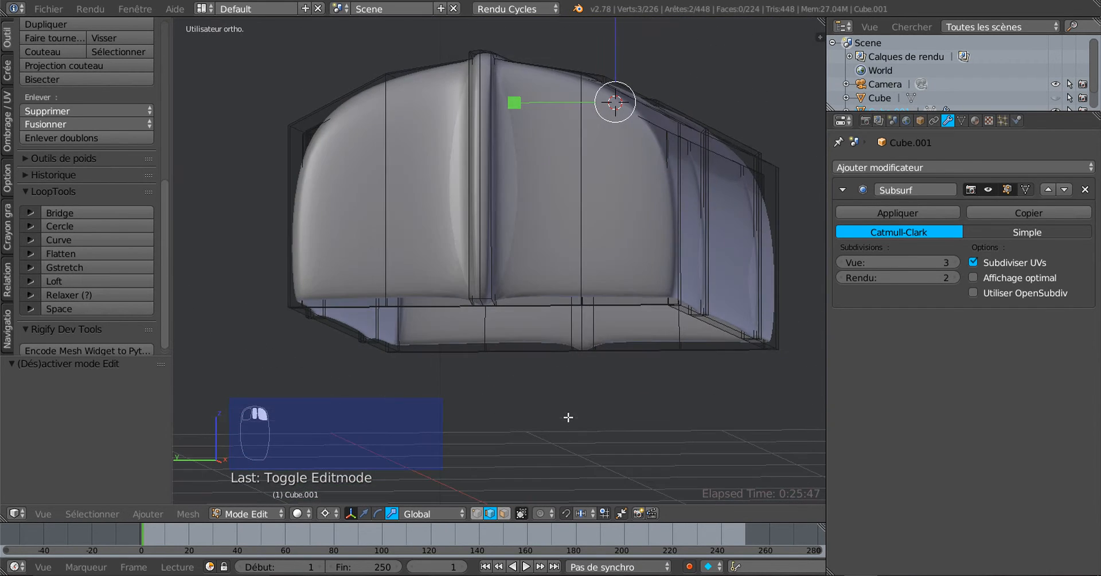
{"action": "scroll", "coordinate": [453, 344], "scroll_direction": "up", "scroll_amount": 1}
{"action": "scroll", "coordinate": [453, 344], "scroll_direction": "up", "scroll_amount": 1}
{"action": "right_click", "coordinate": [480, 314], "text": "shift"}
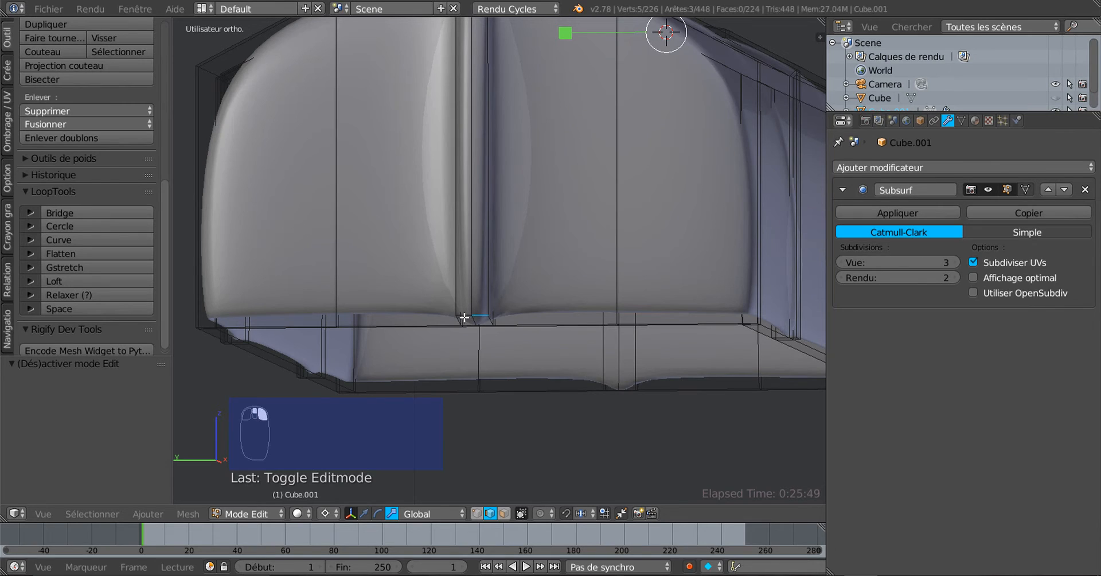
Step: Lower the selected bottom edges of the end strips 0.032 along Z and raise them 0.003 to meet the rim
{"action": "left_click", "coordinate": [364, 513]}
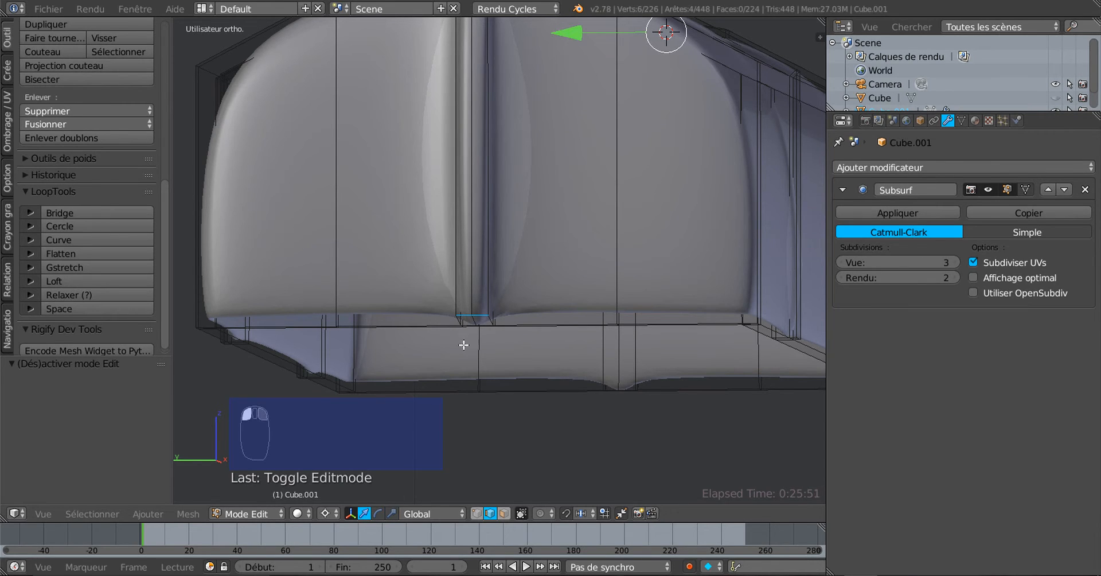
{"action": "left_click", "coordinate": [548, 265]}
{"action": "left_click_drag", "start_coordinate": [546, 171], "coordinate": [548, 182]}
{"action": "middle_click_drag", "start_coordinate": [600, 265], "coordinate": [437, 317]}
{"action": "scroll", "coordinate": [437, 317], "scroll_direction": "up", "scroll_amount": 5}
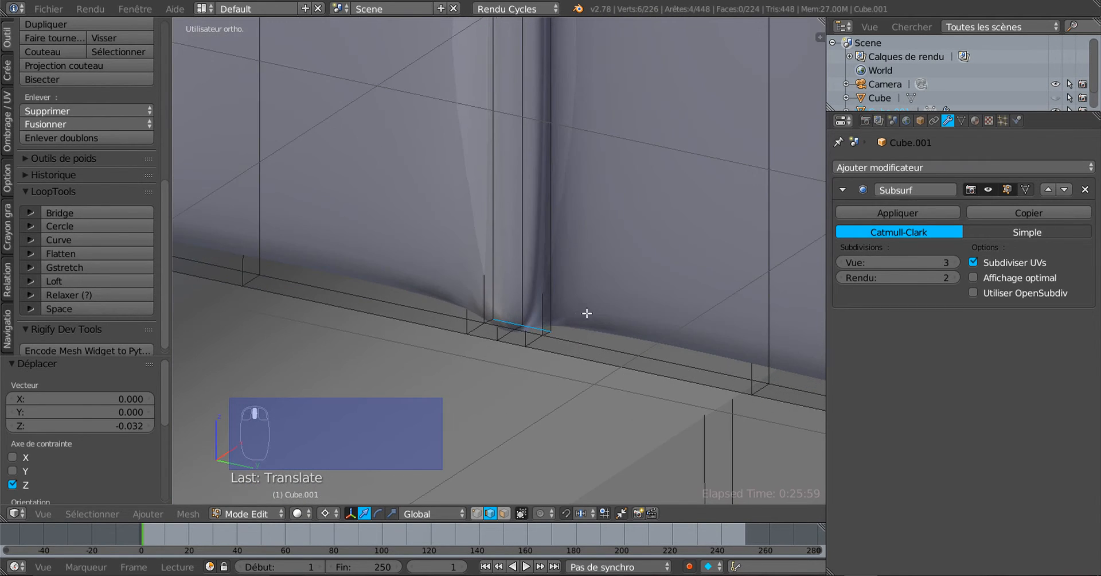
{"action": "middle_click_drag", "start_coordinate": [586, 313], "coordinate": [633, 309]}
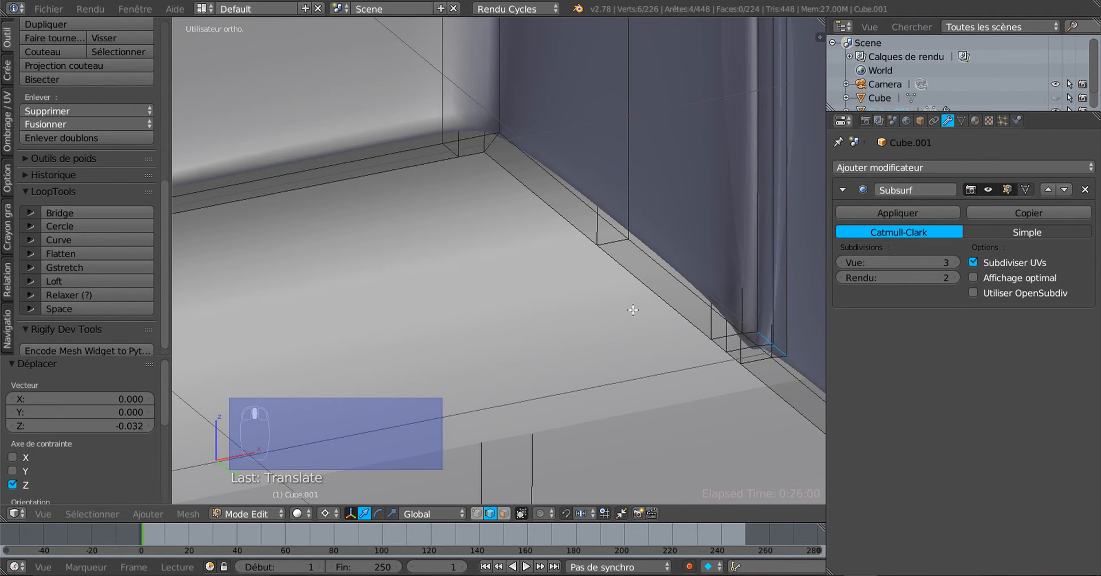
{"action": "left_click", "coordinate": [770, 317]}
{"action": "left_click_drag", "start_coordinate": [769, 233], "coordinate": [771, 233]}
{"action": "scroll", "coordinate": [716, 279], "scroll_direction": "down", "scroll_amount": 4}
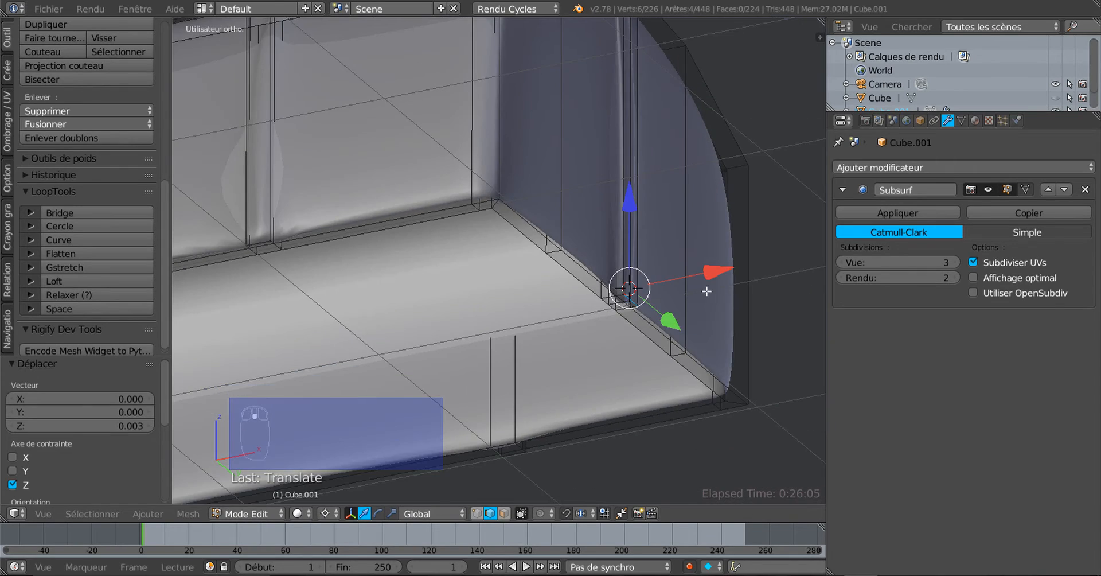
Step: In face selection mode, select the small faces at the foot of one end strip together with the underside rim's face loop
{"action": "middle_click_drag", "start_coordinate": [712, 332], "coordinate": [681, 349]}
{"action": "scroll", "coordinate": [590, 323], "scroll_direction": "down", "scroll_amount": 3}
{"action": "middle_click_drag", "start_coordinate": [479, 308], "coordinate": [498, 475]}
{"action": "left_click", "coordinate": [505, 514]}
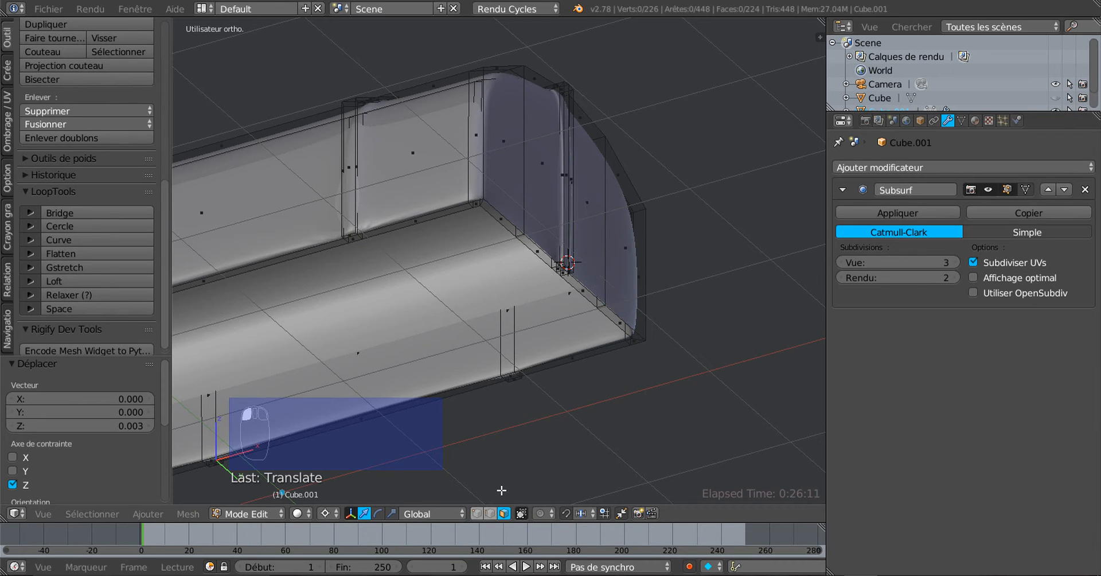
{"action": "scroll", "coordinate": [522, 307], "scroll_direction": "up", "scroll_amount": 2}
{"action": "middle_click_drag", "start_coordinate": [615, 297], "coordinate": [681, 224]}
{"action": "right_click", "coordinate": [676, 232]}
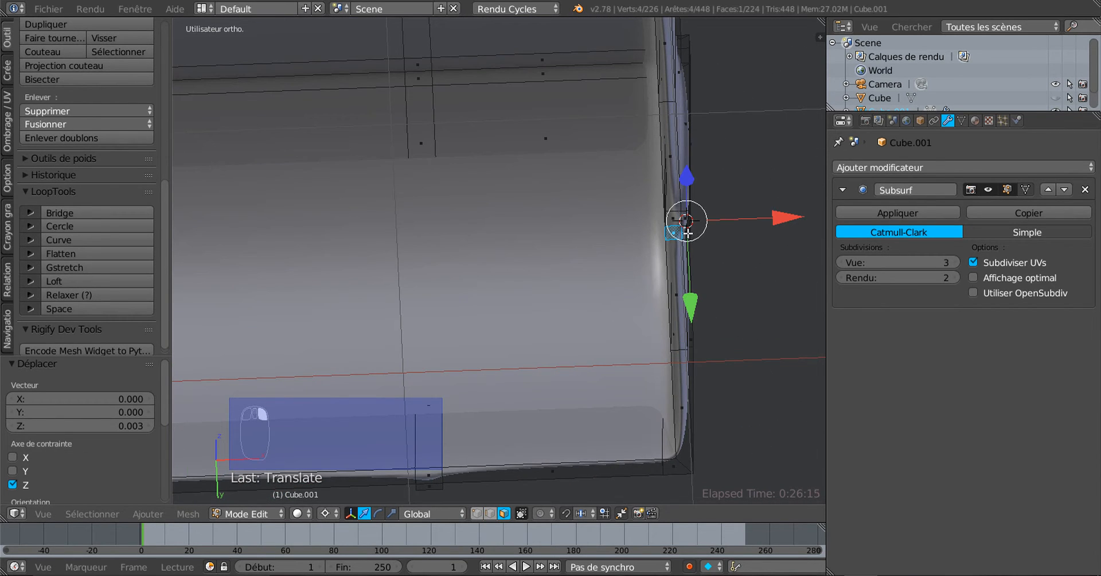
{"action": "right_click", "coordinate": [688, 233], "text": "shift"}
{"action": "right_click", "coordinate": [685, 223], "text": "shift"}
{"action": "right_click", "coordinate": [673, 211], "text": "alt+shift"}
Step: Add the two small faces at the foot of the strip on the opposite end to the rim selection
{"action": "scroll", "coordinate": [659, 221], "scroll_direction": "down", "scroll_amount": 4}
{"action": "middle_click_drag", "start_coordinate": [395, 327], "coordinate": [735, 317], "text": "shift"}
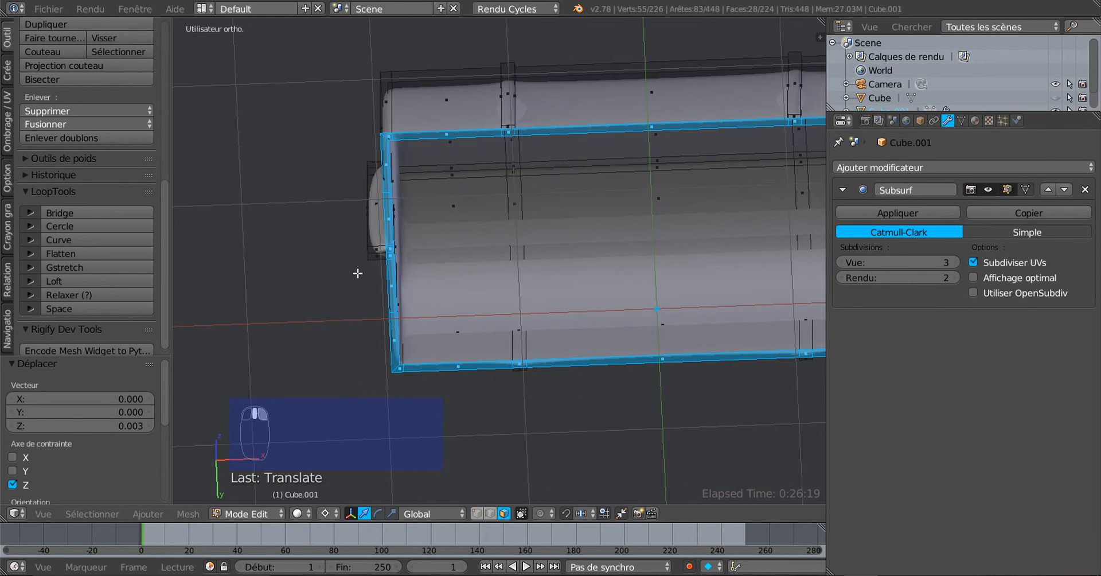
{"action": "scroll", "coordinate": [353, 270], "scroll_direction": "up", "scroll_amount": 2}
{"action": "middle_click_drag", "start_coordinate": [351, 286], "coordinate": [480, 348], "text": "shift"}
{"action": "scroll", "coordinate": [481, 348], "scroll_direction": "up", "scroll_amount": 2}
{"action": "middle_click_drag", "start_coordinate": [547, 335], "coordinate": [555, 329]}
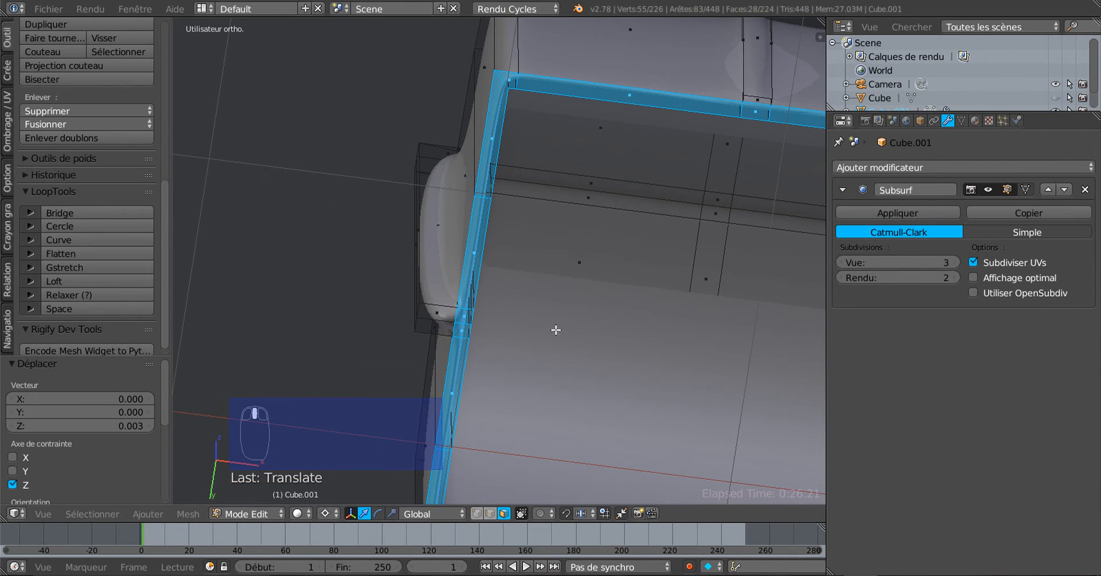
{"action": "right_click", "coordinate": [441, 313], "text": "shift"}
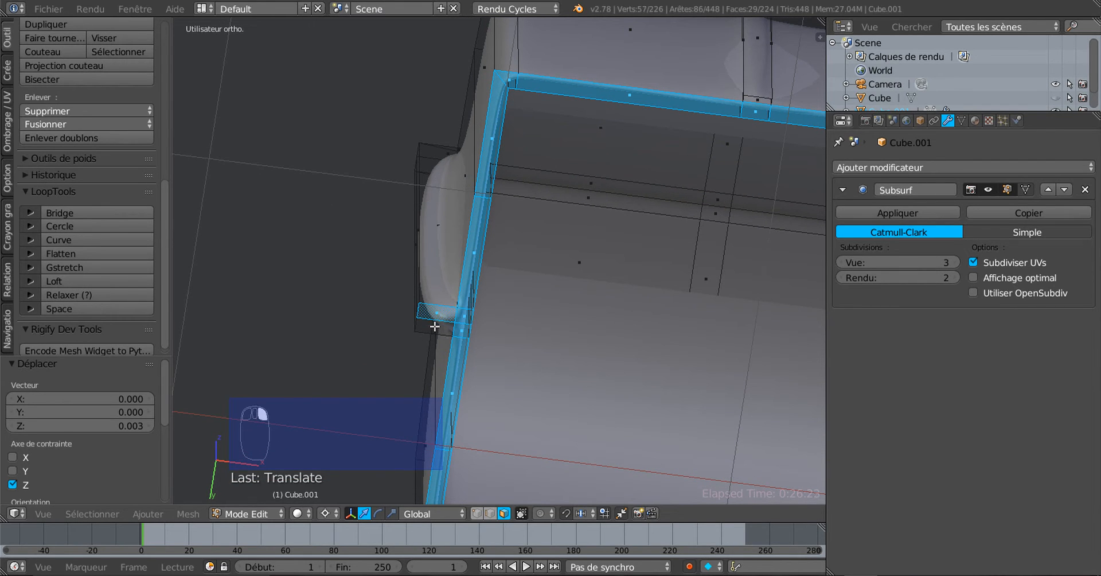
{"action": "right_click", "coordinate": [435, 326], "text": "shift"}
{"action": "middle_click_drag", "start_coordinate": [435, 326], "coordinate": [501, 372]}
{"action": "scroll", "coordinate": [459, 327], "scroll_direction": "down", "scroll_amount": 5}
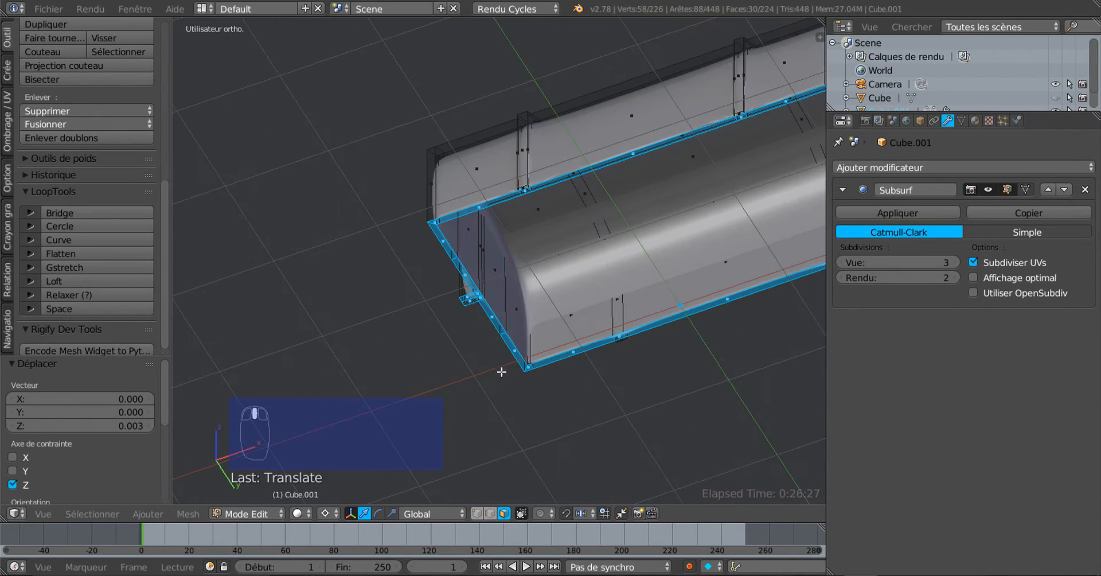
Step: Undo the rim selection and the earlier strip edits back to before the strip faces on the lid's ends were pushed outward
{"action": "middle_click_drag", "start_coordinate": [670, 311], "coordinate": [350, 432], "text": "shift"}
{"action": "scroll", "coordinate": [479, 371], "scroll_direction": "up", "scroll_amount": 3}
{"action": "middle_click_drag", "start_coordinate": [480, 371], "coordinate": [628, 386]}
{"action": "middle_click_drag", "start_coordinate": [418, 384], "coordinate": [372, 379]}
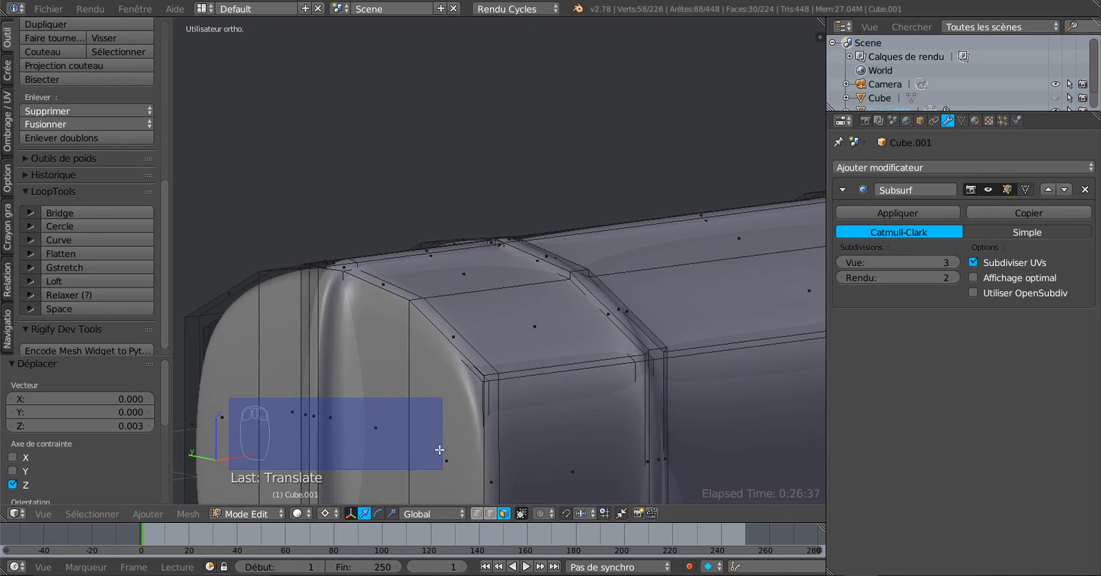
{"action": "key", "text": "ctrl+z"}
{"action": "key", "text": "ctrl+z"}
{"action": "key", "text": "ctrl+z"}
{"action": "key", "text": "ctrl+z"}
{"action": "key", "text": "ctrl+z"}
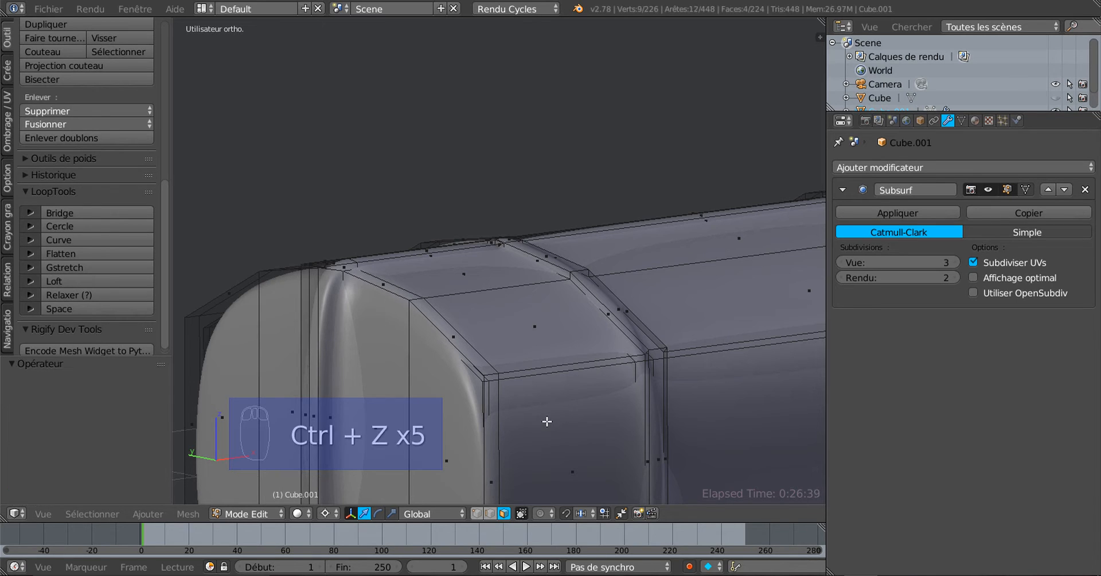
{"action": "key", "text": "ctrl+z"}
{"action": "key", "text": "ctrl+z"}
{"action": "key", "text": "ctrl+z"}
{"action": "key", "text": "ctrl+z"}
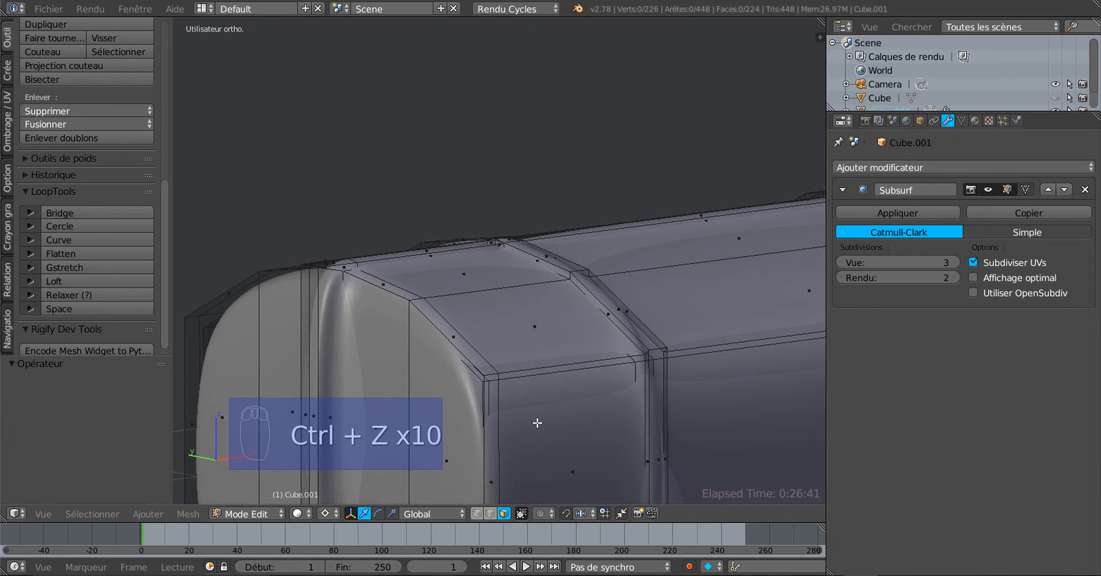
{"action": "key", "text": "ctrl+z"}
{"action": "key", "text": "ctrl+z"}
{"action": "key", "text": "ctrl+z"}
{"action": "key", "text": "ctrl+z"}
{"action": "key", "text": "ctrl+z"}
{"action": "key", "text": "ctrl+z"}
{"action": "key", "text": "ctrl+z"}
{"action": "key", "text": "ctrl+z"}
{"action": "key", "text": "ctrl+z"}
{"action": "key", "text": "ctrl+z"}
{"action": "key", "text": "ctrl+z"}
{"action": "key", "text": "ctrl+z"}
{"action": "key", "text": "ctrl+z"}
{"action": "key", "text": "ctrl+z"}
{"action": "key", "text": "ctrl+z"}
{"action": "key", "text": "ctrl+z"}
{"action": "key", "text": "ctrl+z"}
{"action": "key", "text": "ctrl+z"}
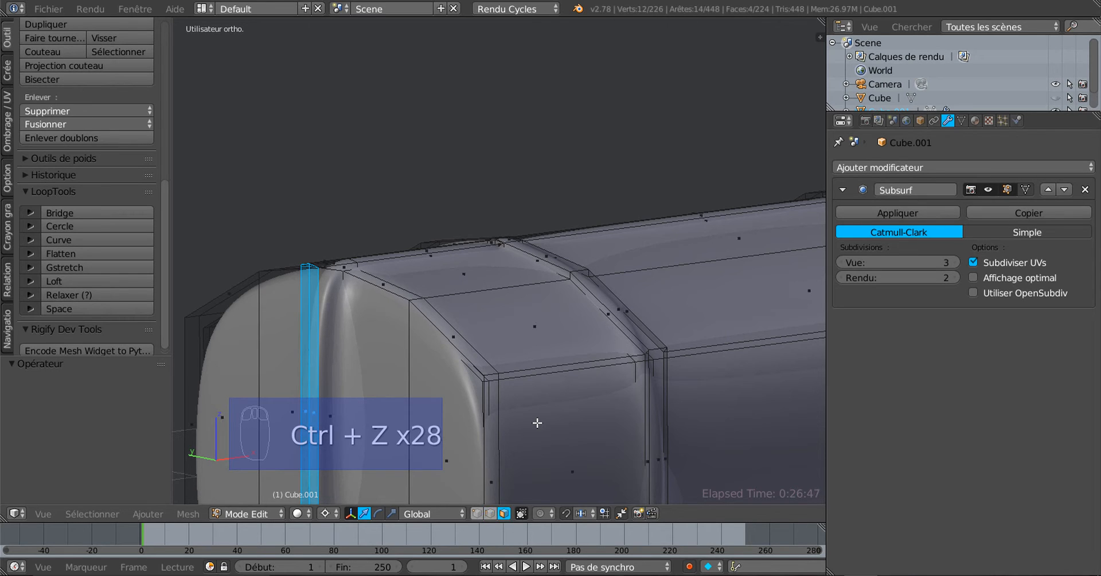
{"action": "key", "text": "ctrl+z"}
{"action": "key", "text": "ctrl+z"}
{"action": "key", "text": "ctrl+z"}
{"action": "key", "text": "ctrl+z"}
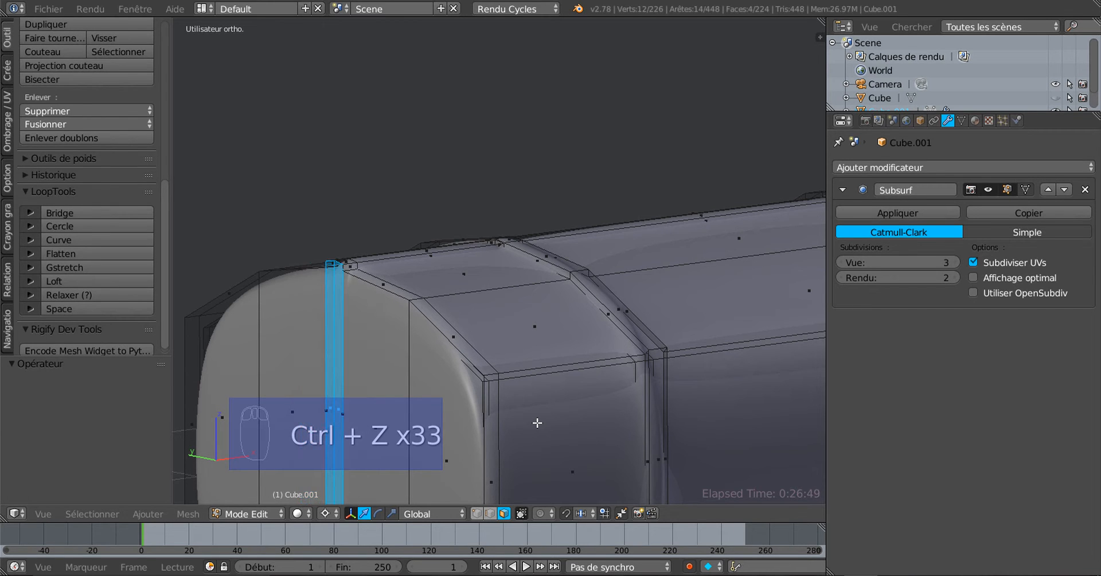
Step: Change the pivot point to Barycentre for the selected strip faces on both ends
{"action": "scroll", "coordinate": [537, 422], "scroll_direction": "down", "scroll_amount": 3}
{"action": "middle_click_drag", "start_coordinate": [536, 422], "coordinate": [449, 369]}
{"action": "scroll", "coordinate": [700, 284], "scroll_direction": "up", "scroll_amount": 2}
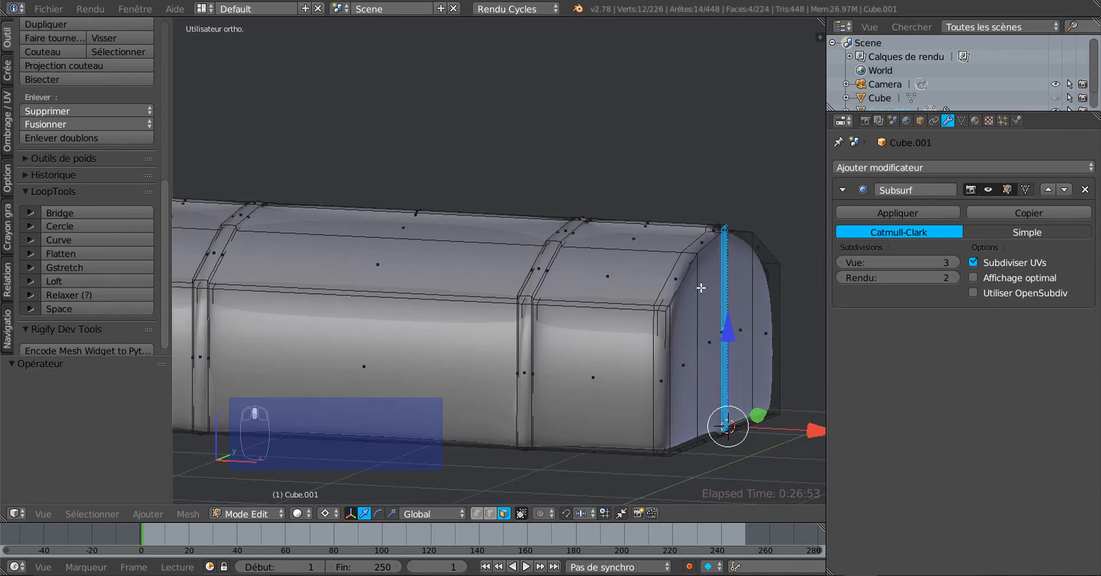
{"action": "left_click", "coordinate": [327, 514]}
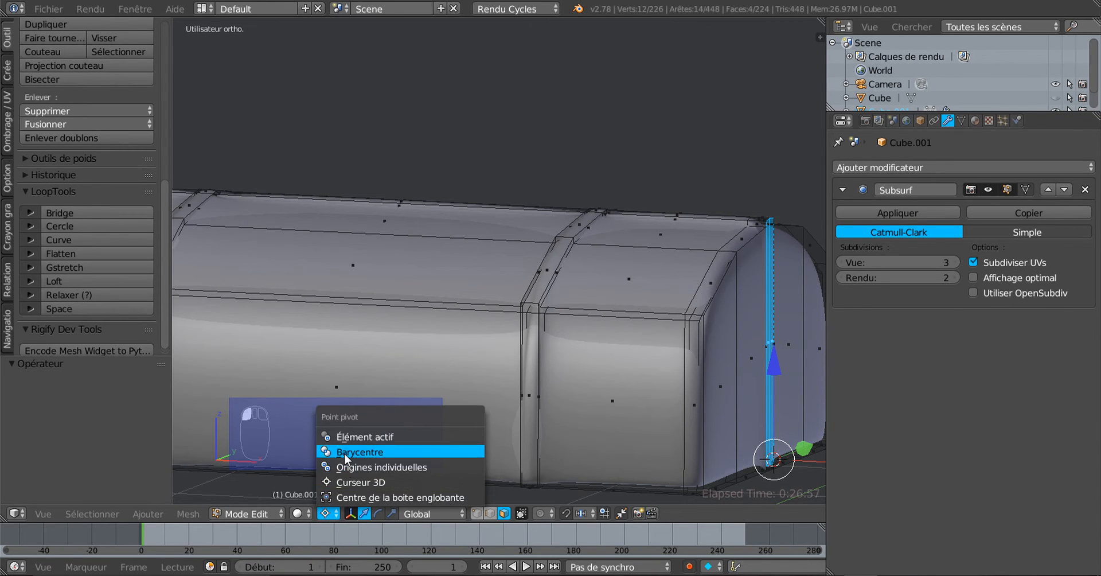
{"action": "left_click", "coordinate": [344, 452]}
{"action": "scroll", "coordinate": [516, 394], "scroll_direction": "down", "scroll_amount": 1}
{"action": "middle_click_drag", "start_coordinate": [531, 395], "coordinate": [682, 397]}
{"action": "scroll", "coordinate": [333, 386], "scroll_direction": "up", "scroll_amount": 2}
{"action": "middle_click_drag", "start_coordinate": [559, 382], "coordinate": [413, 412]}
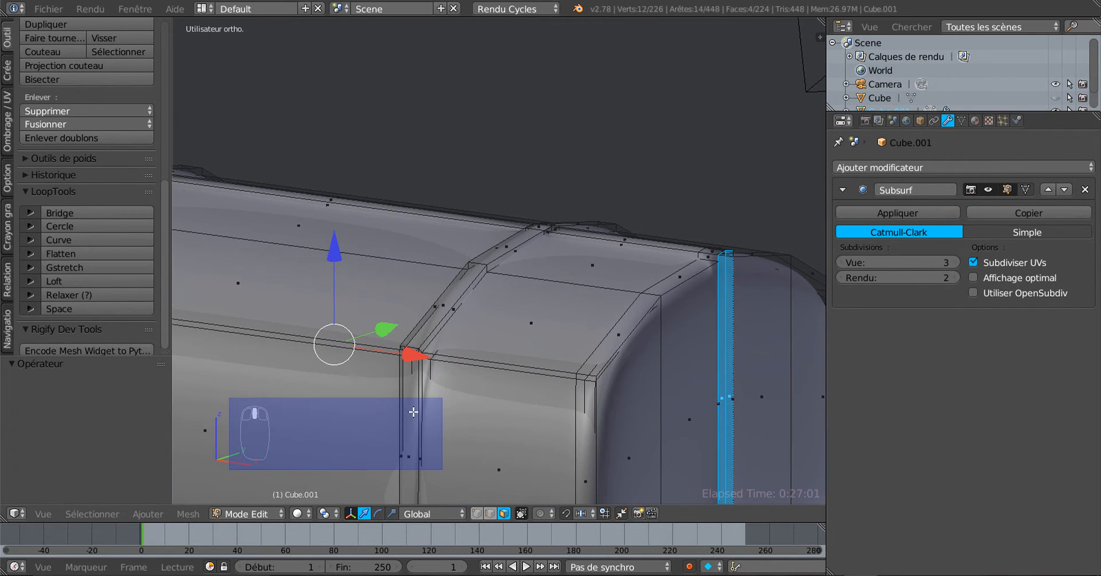
Step: Set the pivot point to the 3D cursor and activate the scale manipulator
{"action": "left_click", "coordinate": [298, 513]}
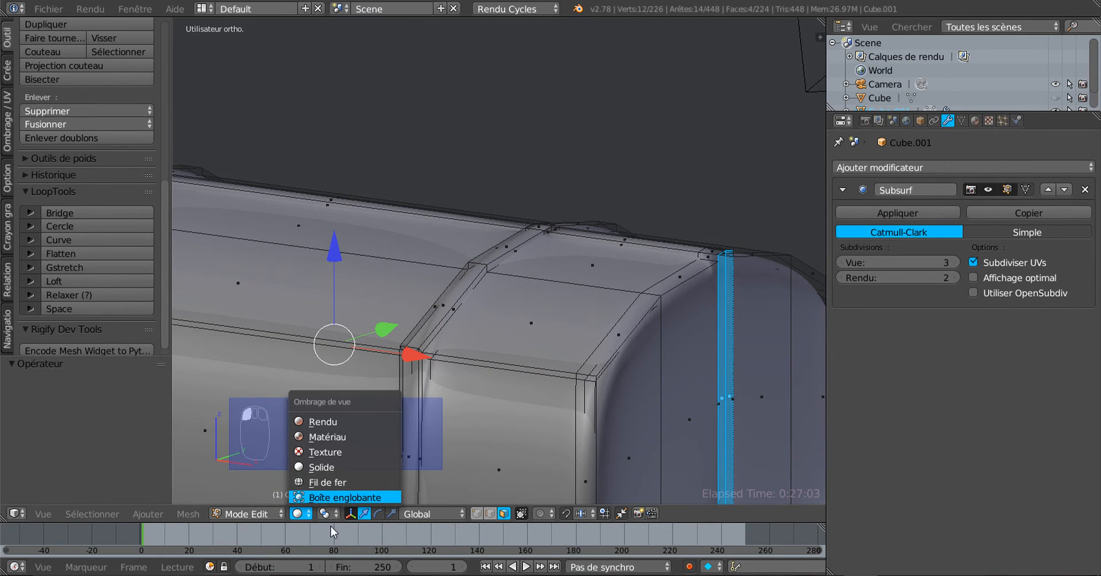
{"action": "left_click", "coordinate": [325, 514]}
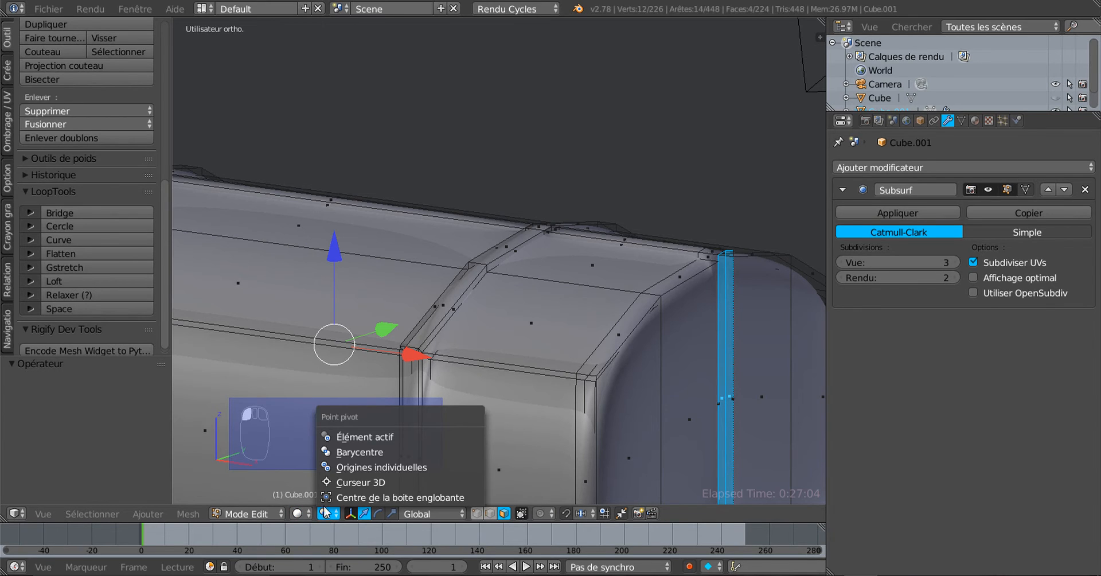
{"action": "left_click", "coordinate": [347, 486]}
{"action": "key", "text": "shift+c"}
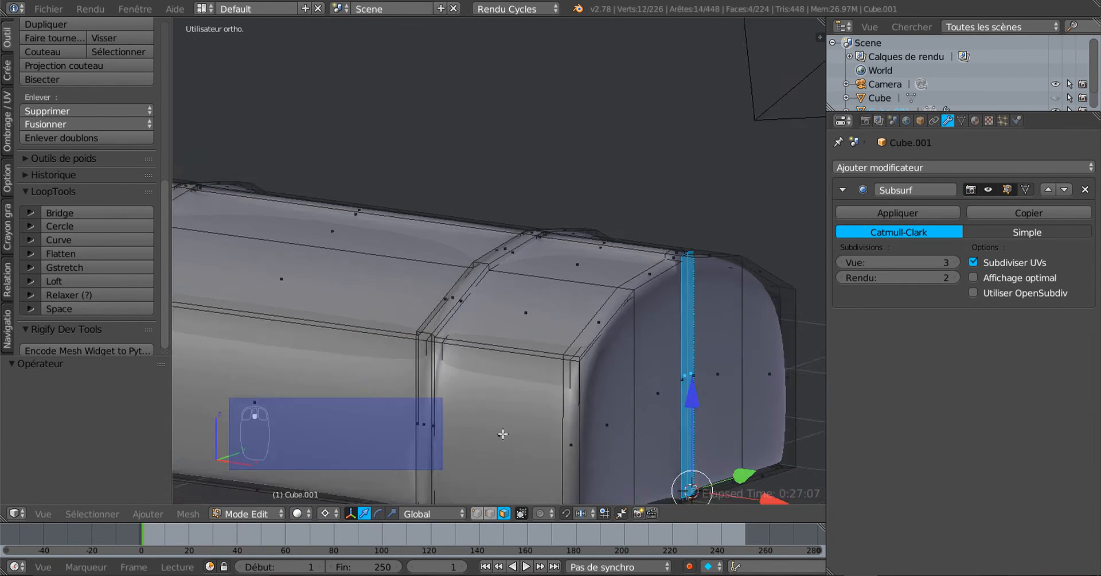
{"action": "left_click", "coordinate": [397, 513]}
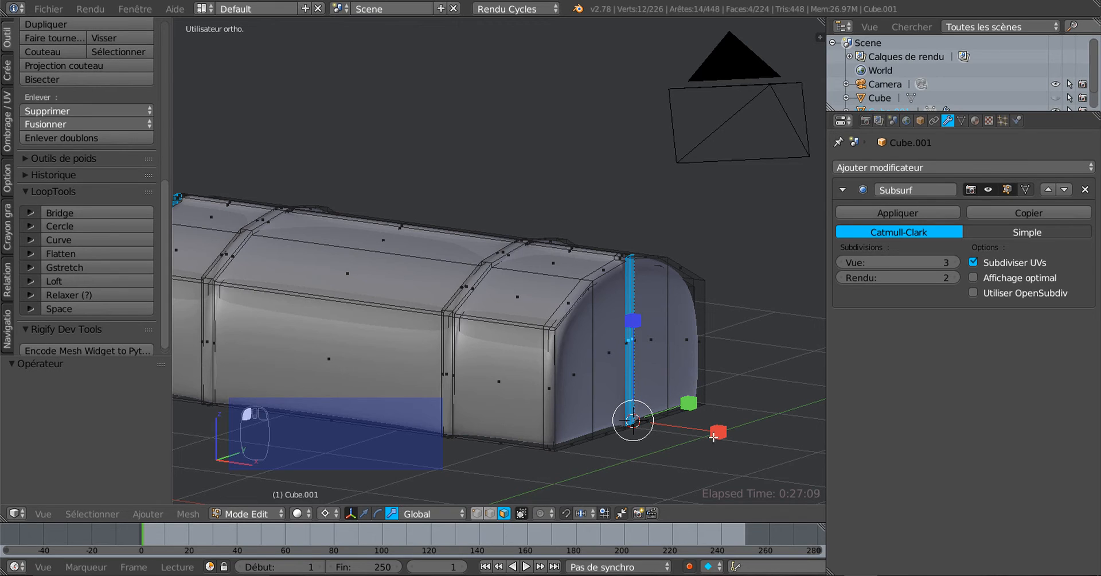
Step: Try scaling the selected end strip faces by 0.468 along X about the 3D cursor, and undo the scaling
{"action": "left_click_drag", "start_coordinate": [717, 433], "coordinate": [742, 435]}
{"action": "middle_click_drag", "start_coordinate": [709, 359], "coordinate": [638, 421], "text": "shift"}
{"action": "scroll", "coordinate": [579, 338], "scroll_direction": "up", "scroll_amount": 3}
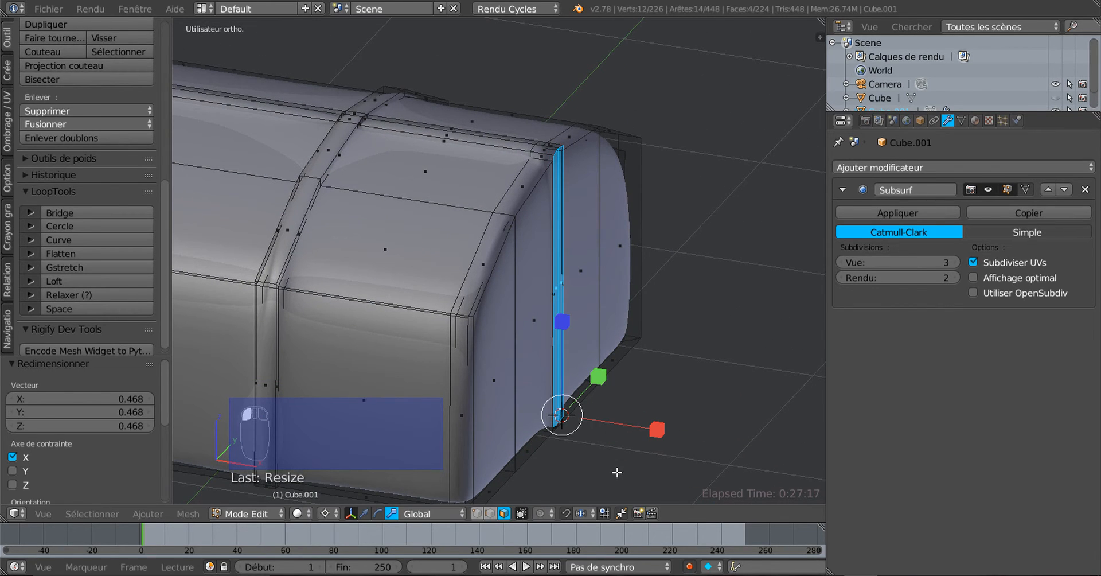
{"action": "key", "text": "ctrl+z"}
{"action": "key", "text": "ctrl+z"}
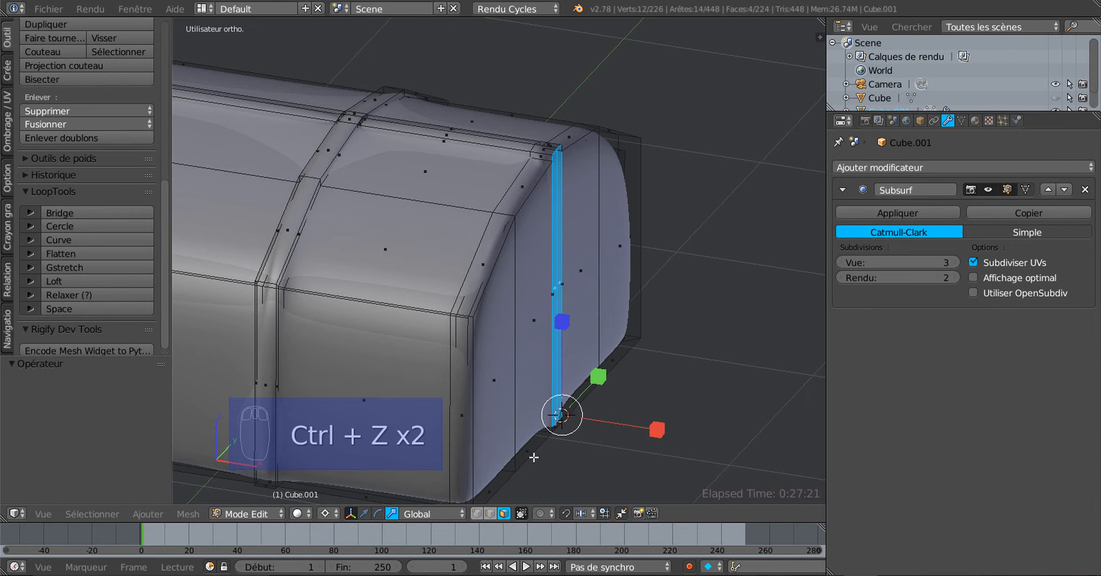
Step: Extrude the selected end strip faces and scale them by 0.109 along X
{"action": "key", "text": "e"}
{"action": "left_click_drag", "start_coordinate": [653, 430], "coordinate": [562, 424]}
{"action": "scroll", "coordinate": [560, 424], "scroll_direction": "down", "scroll_amount": 4}
{"action": "middle_click_drag", "start_coordinate": [544, 425], "coordinate": [610, 430]}
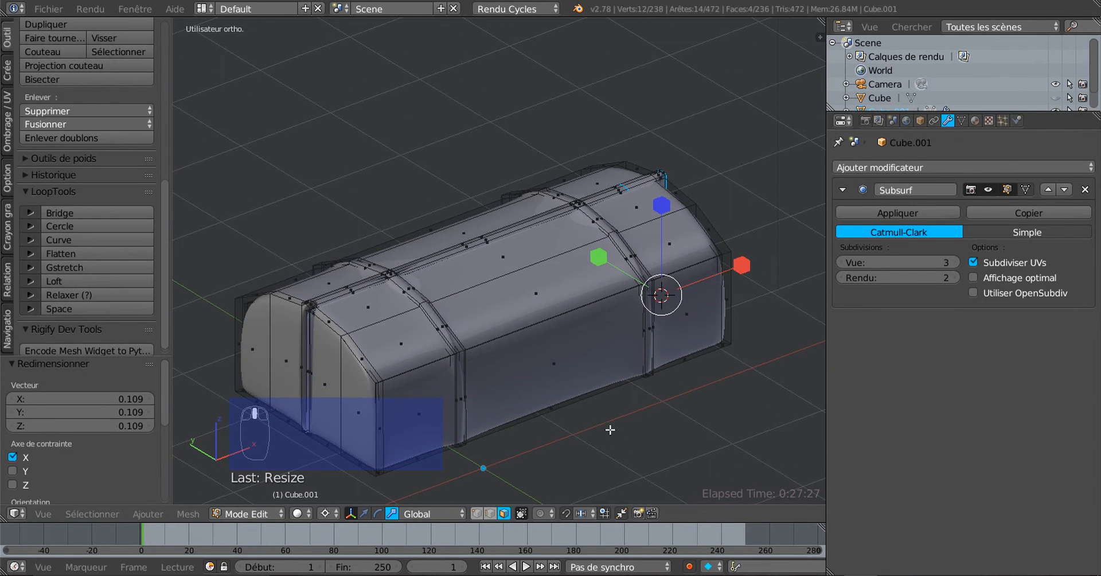
Step: Undo the scaling and extrusion of the end strip faces
{"action": "middle_click_drag", "start_coordinate": [429, 400], "coordinate": [406, 406]}
{"action": "key", "text": "ctrl+z"}
{"action": "key", "text": "ctrl+z"}
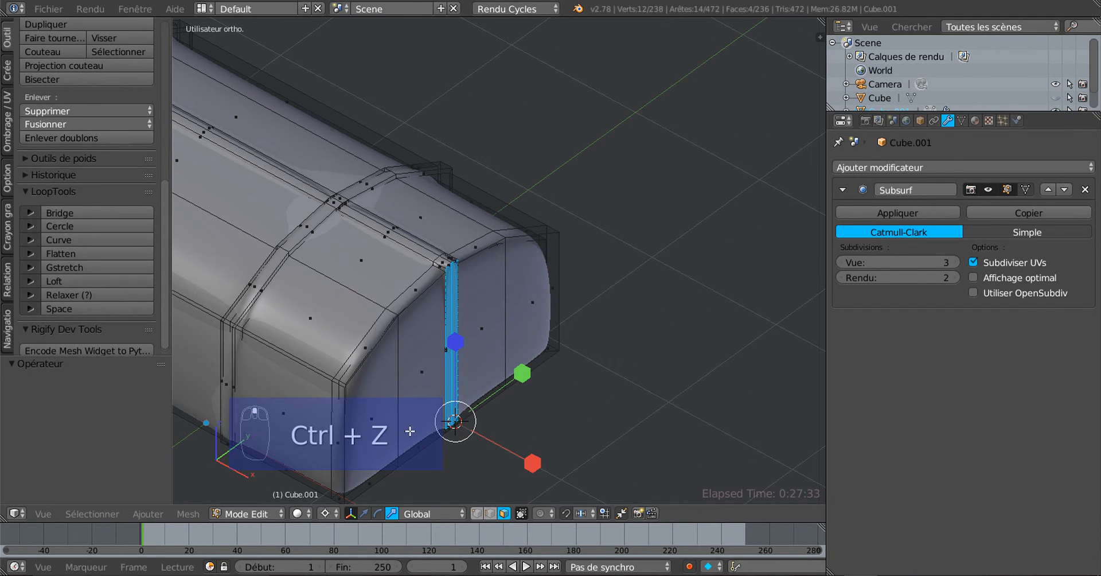
{"action": "key", "text": "ctrl+z"}
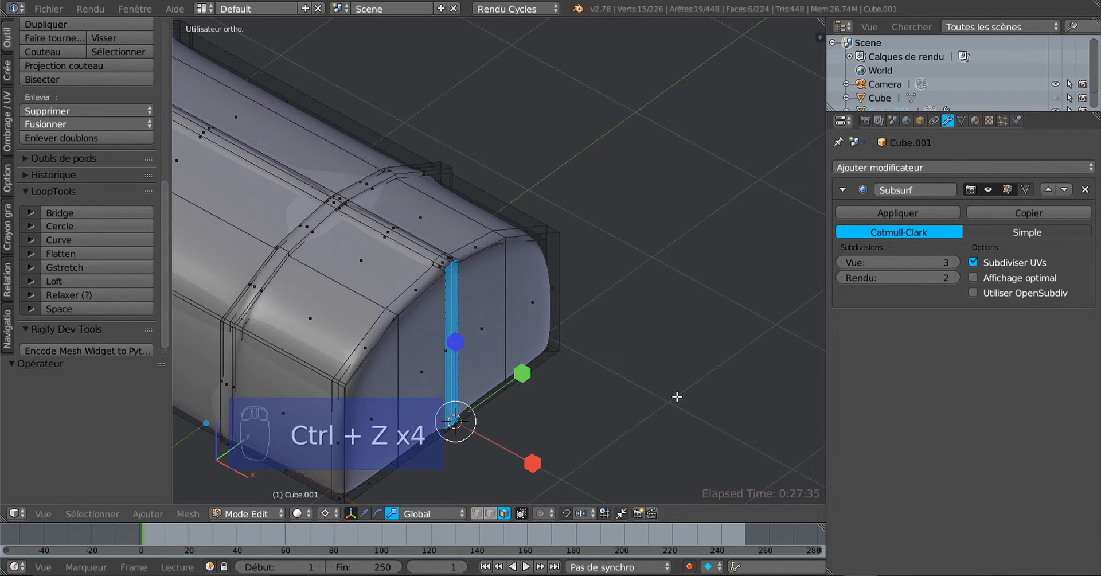
{"action": "key", "text": "ctrl+z"}
Step: Set the pivot point to Barycentre so that scaling is centred between both ends of the lid
{"action": "middle_click_drag", "start_coordinate": [619, 408], "coordinate": [659, 405]}
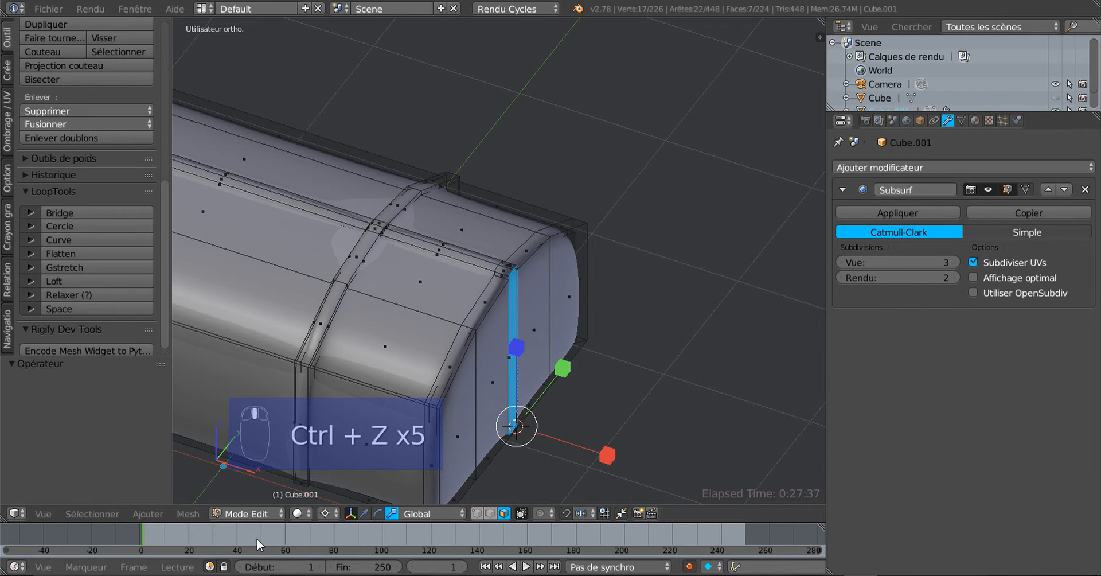
{"action": "left_click", "coordinate": [329, 516]}
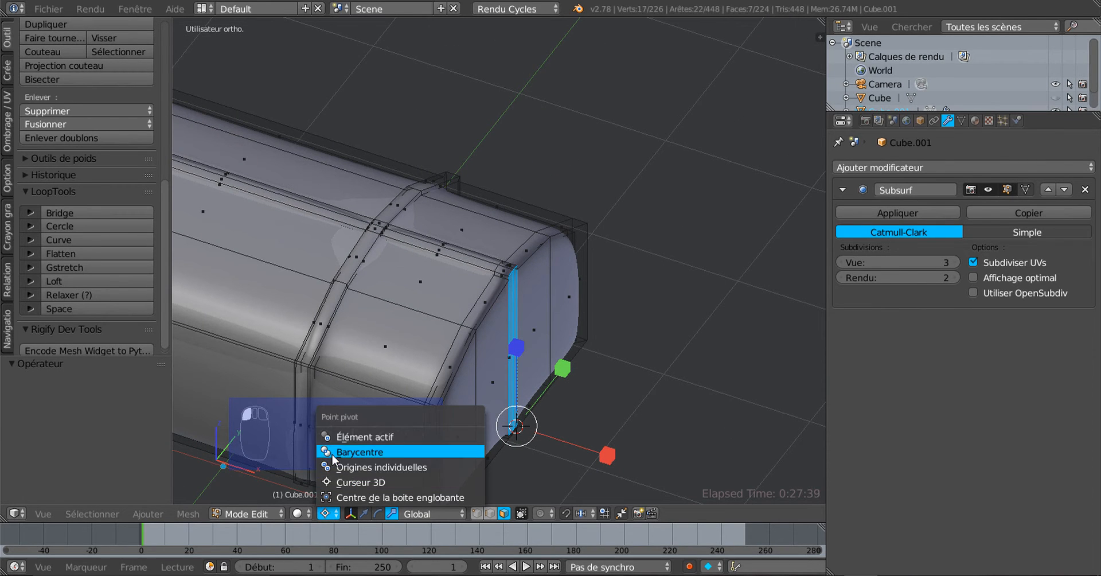
{"action": "left_click", "coordinate": [355, 452]}
{"action": "middle_click_drag", "start_coordinate": [552, 442], "coordinate": [551, 349]}
{"action": "middle_click_drag", "start_coordinate": [375, 388], "coordinate": [415, 457], "text": "shift"}
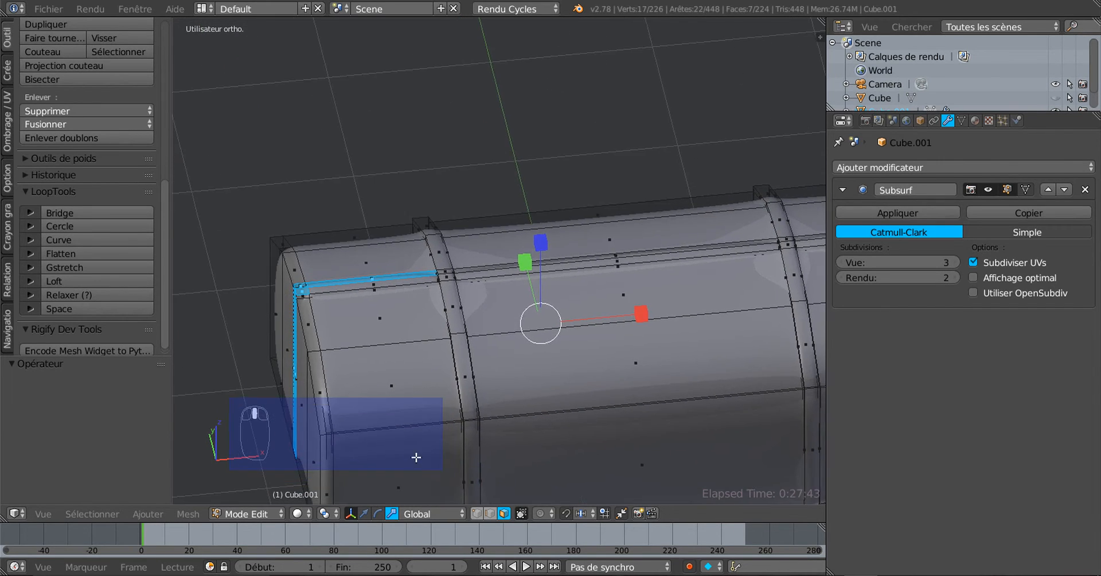
Step: Replace the selection with the narrow vertical strip faces on both ends of the lid
{"action": "scroll", "coordinate": [396, 360], "scroll_direction": "up", "scroll_amount": 3}
{"action": "middle_click_drag", "start_coordinate": [438, 368], "coordinate": [603, 345], "text": "shift"}
{"action": "scroll", "coordinate": [389, 317], "scroll_direction": "up", "scroll_amount": 1}
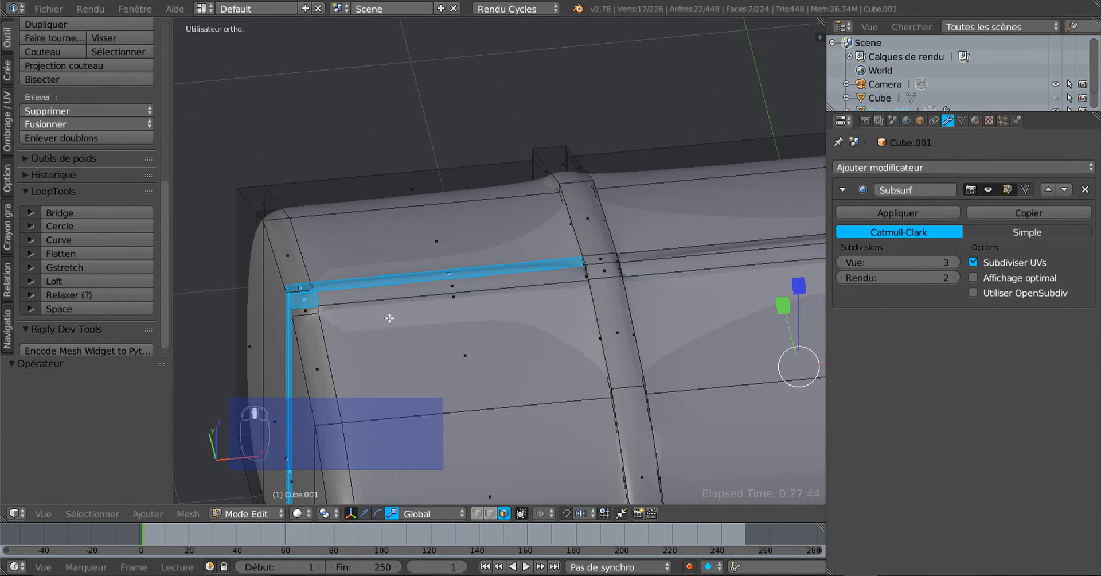
{"action": "right_click", "coordinate": [304, 301]}
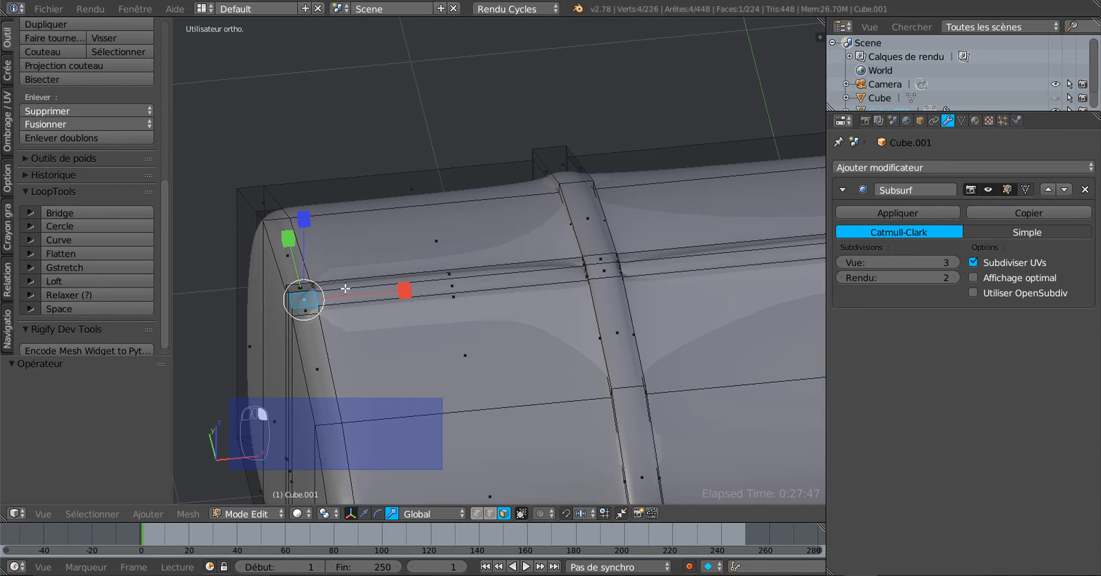
{"action": "middle_click_drag", "start_coordinate": [346, 288], "coordinate": [493, 323]}
{"action": "right_click", "coordinate": [510, 257], "text": "shift"}
{"action": "right_click", "coordinate": [365, 309], "text": "shift"}
{"action": "right_click", "coordinate": [354, 311], "text": "shift"}
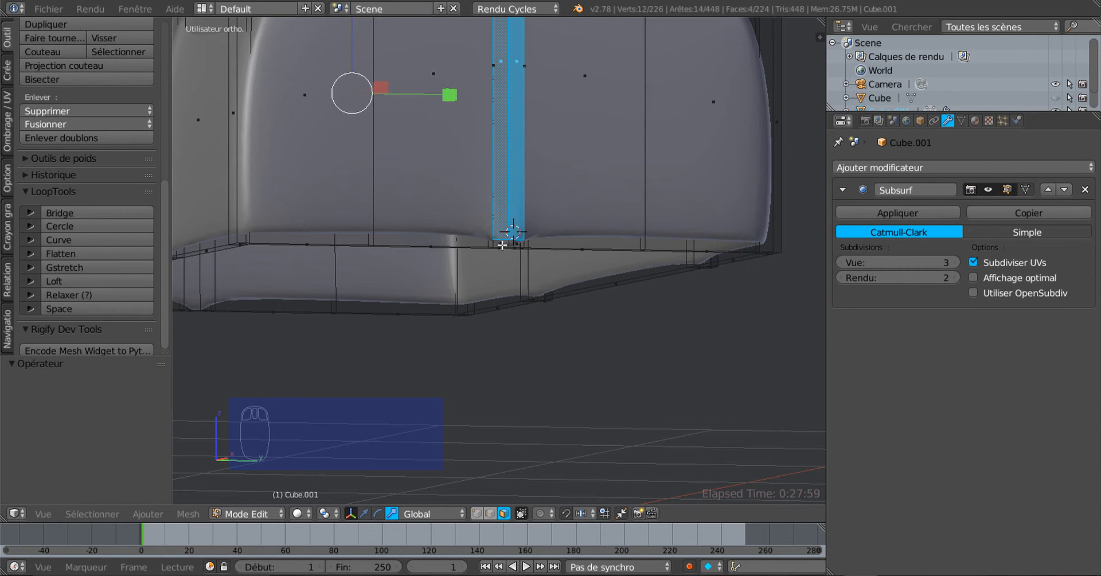
Step: Add the two small rim faces at the foot of the strip on each end to the selection
{"action": "right_click", "coordinate": [502, 245], "text": "shift"}
{"action": "right_click", "coordinate": [504, 243], "text": "shift"}
{"action": "middle_click_drag", "start_coordinate": [455, 311], "coordinate": [661, 371]}
{"action": "scroll", "coordinate": [661, 371], "scroll_direction": "up", "scroll_amount": 6}
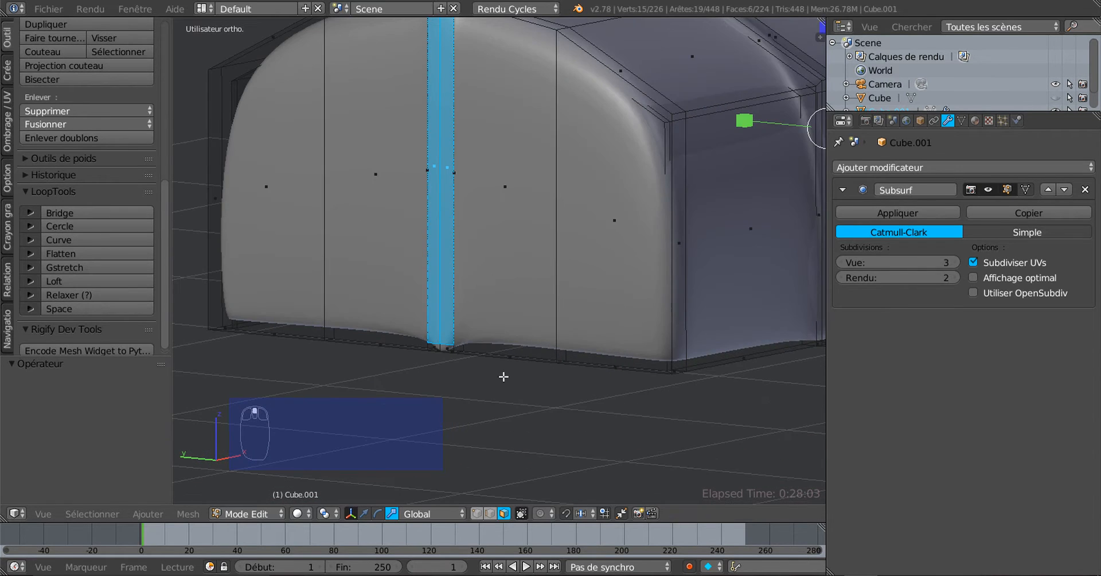
{"action": "right_click", "coordinate": [432, 364], "text": "shift"}
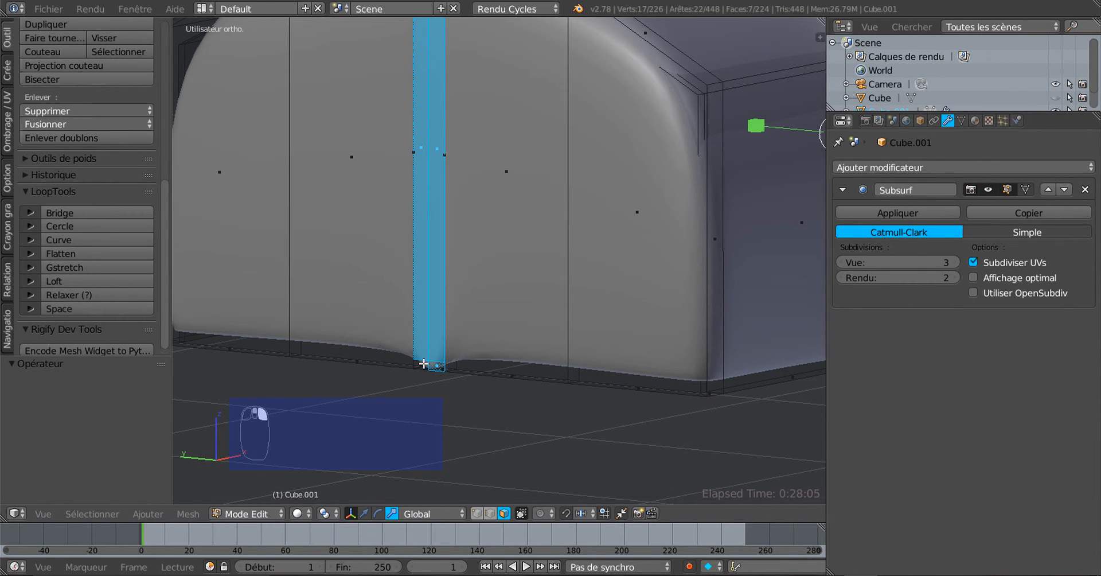
{"action": "right_click", "coordinate": [427, 366], "text": "shift"}
Step: Scale the selected strip and foot faces by 1.034 along X about their common centre
{"action": "scroll", "coordinate": [448, 388], "scroll_direction": "down", "scroll_amount": 5}
{"action": "middle_click_drag", "start_coordinate": [447, 388], "coordinate": [493, 341]}
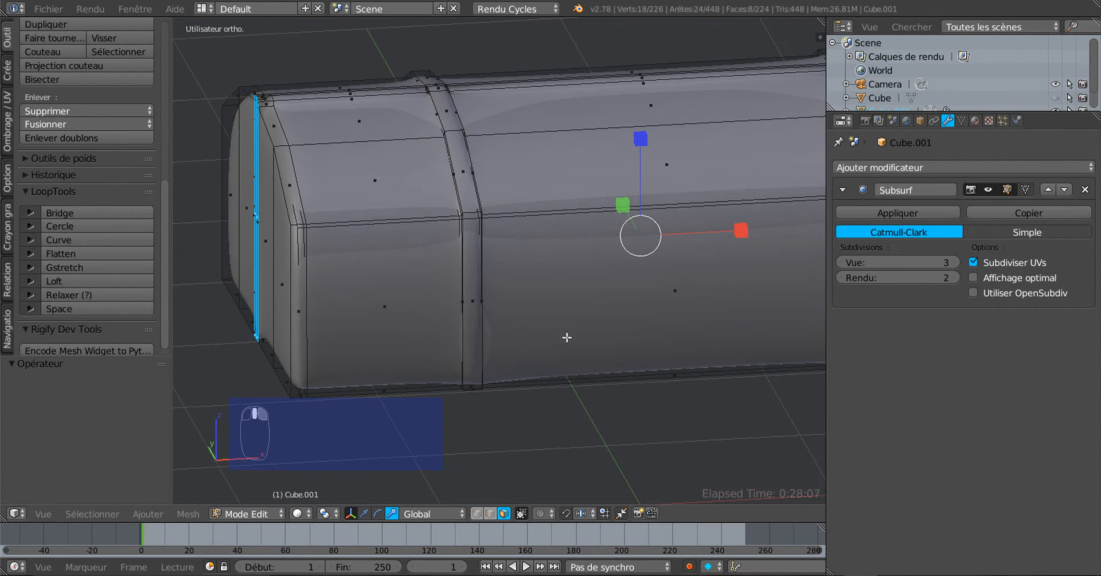
{"action": "middle_click_drag", "start_coordinate": [566, 337], "coordinate": [635, 294]}
{"action": "left_click_drag", "start_coordinate": [736, 235], "coordinate": [741, 235]}
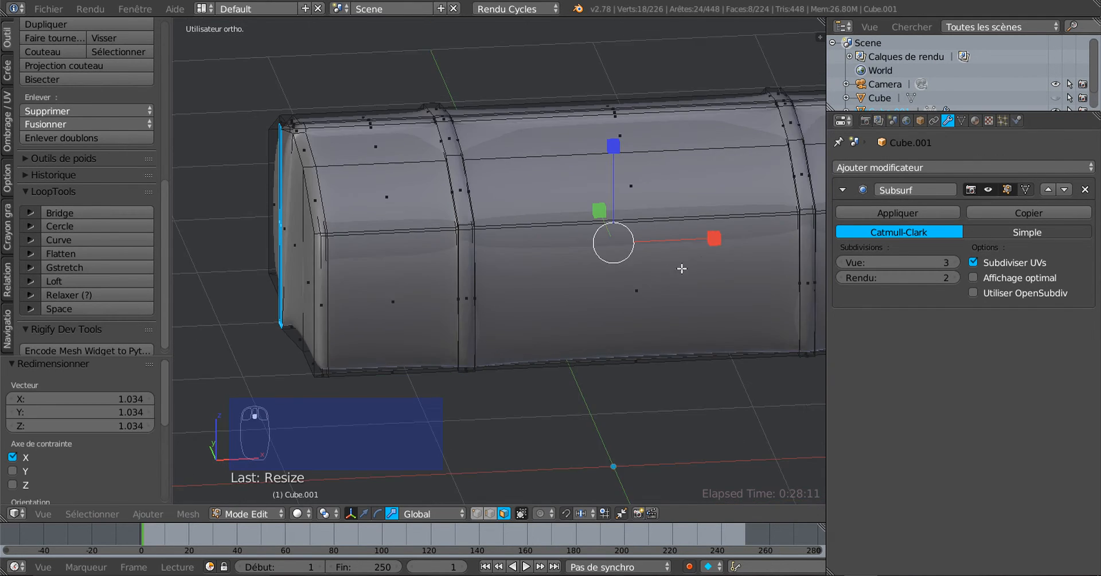
{"action": "middle_click_drag", "start_coordinate": [740, 235], "coordinate": [590, 276]}
{"action": "middle_click_drag", "start_coordinate": [600, 287], "coordinate": [600, 289]}
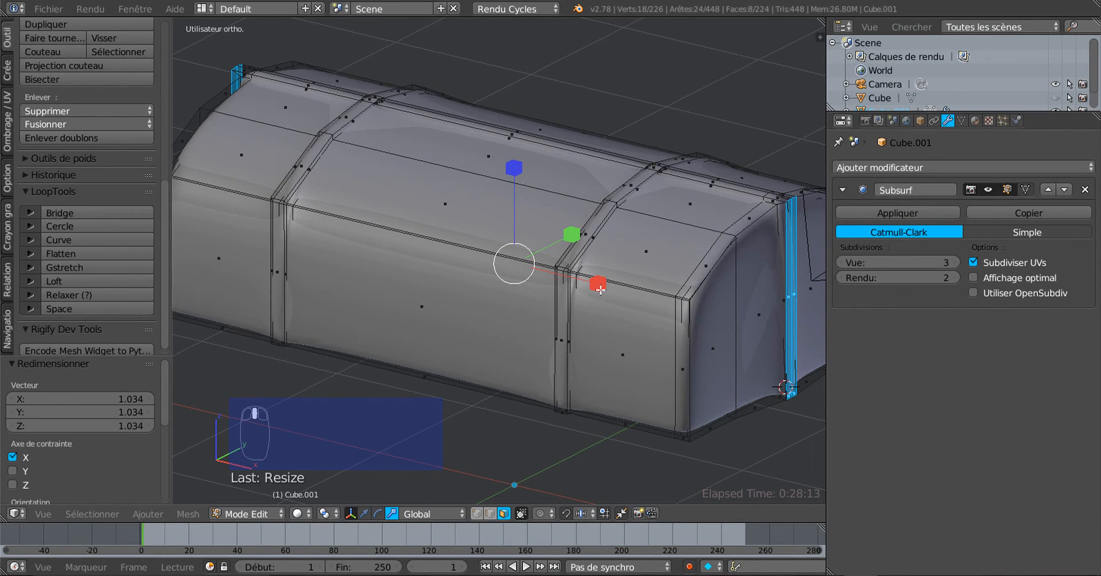
{"action": "scroll", "coordinate": [617, 283], "scroll_direction": "up", "scroll_amount": 4}
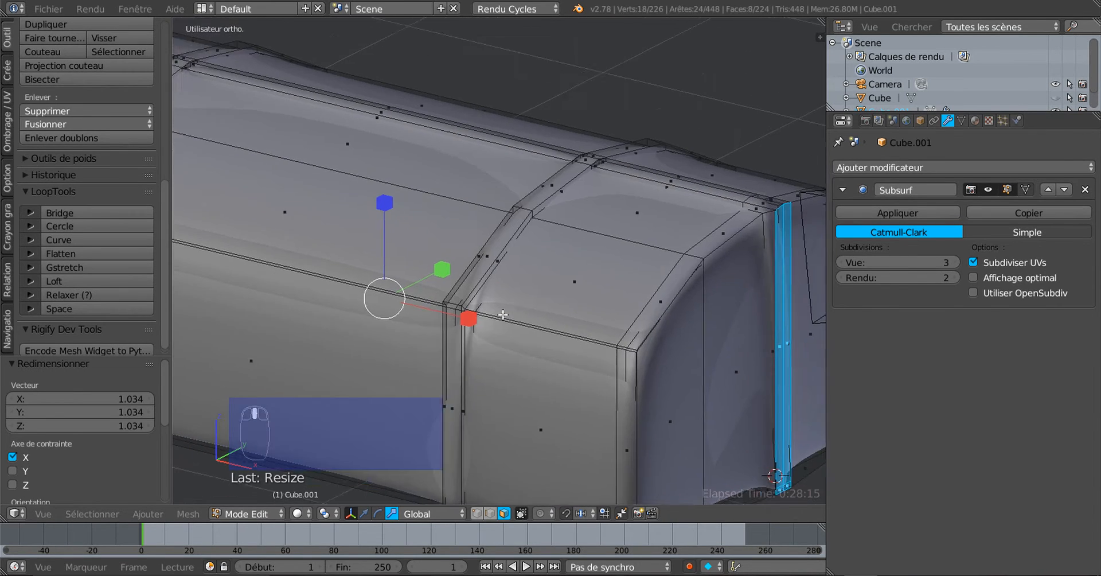
Step: Scale the selected strip and foot faces by 0.990 along X and set the Subsurf viewport subdivisions to 0
{"action": "left_click", "coordinate": [445, 315]}
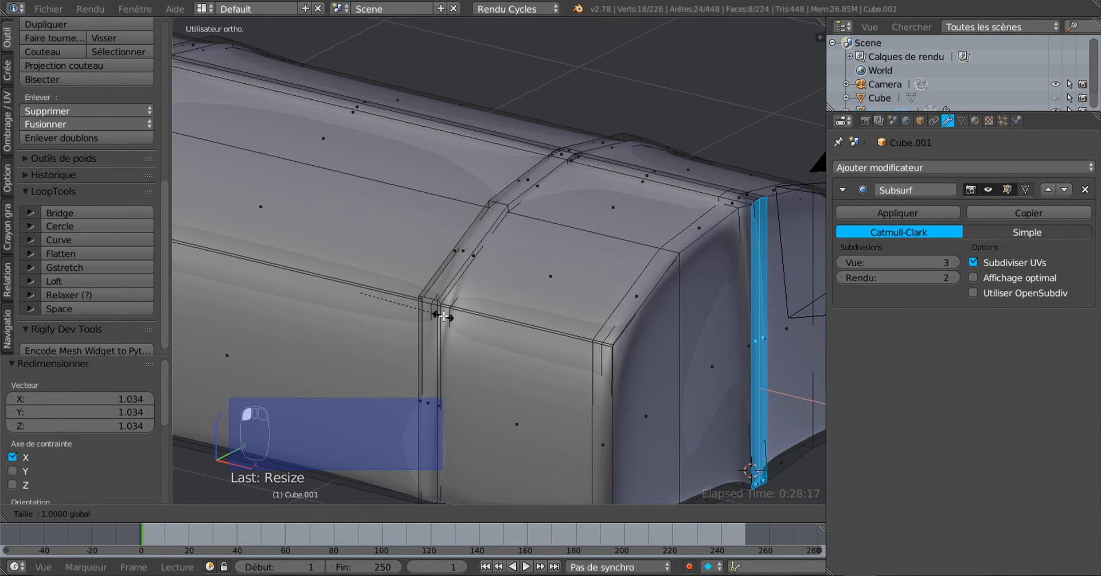
{"action": "left_click_drag", "start_coordinate": [440, 314], "coordinate": [434, 312]}
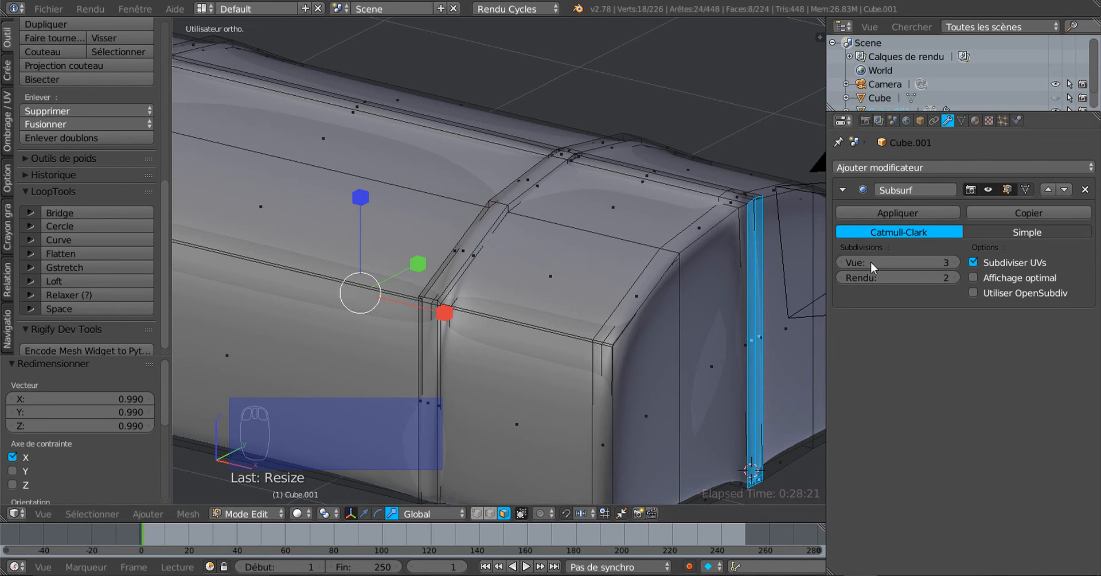
{"action": "left_click", "coordinate": [840, 262]}
{"action": "left_click", "coordinate": [839, 262]}
{"action": "left_click", "coordinate": [840, 262]}
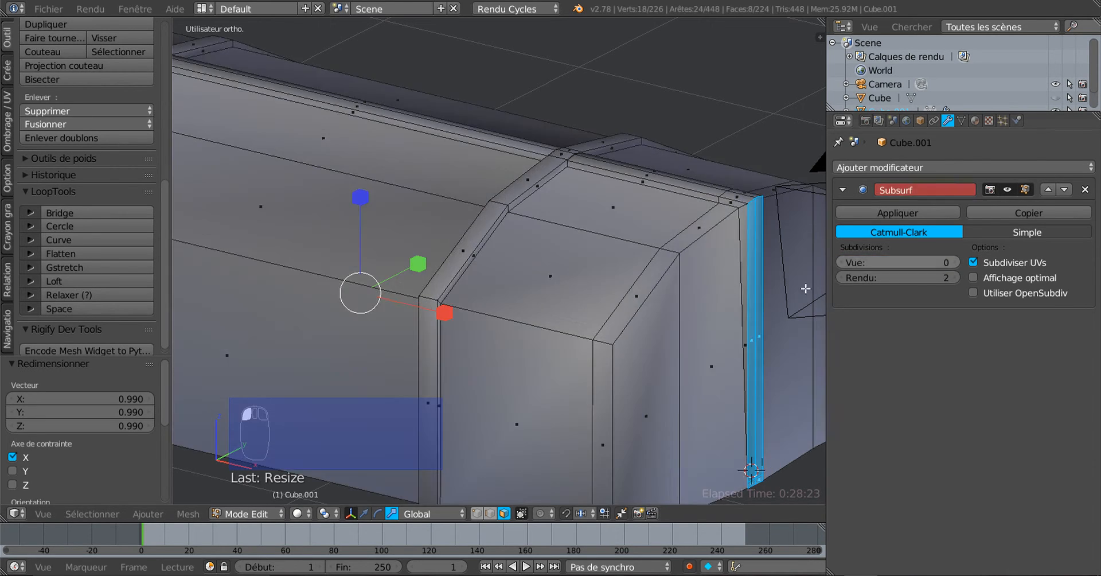
Step: Set the Subsurf viewport subdivisions to 2 and examine how the smoothed strip's foot meets the rim
{"action": "scroll", "coordinate": [614, 367], "scroll_direction": "down", "scroll_amount": 3}
{"action": "middle_click_drag", "start_coordinate": [572, 382], "coordinate": [534, 327]}
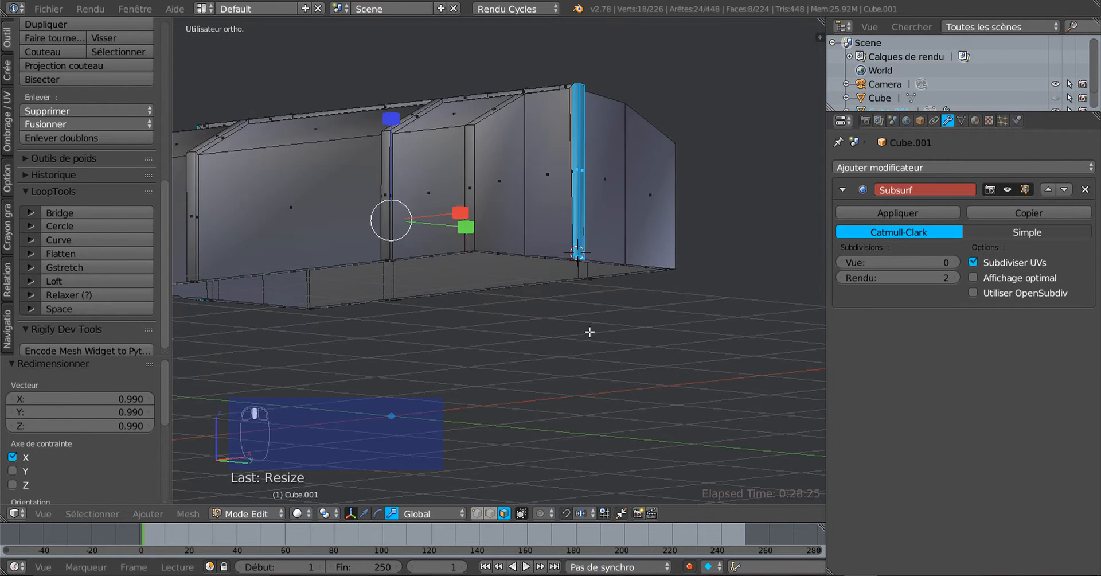
{"action": "scroll", "coordinate": [609, 328], "scroll_direction": "up", "scroll_amount": 3}
{"action": "middle_click_drag", "start_coordinate": [623, 338], "coordinate": [570, 403], "text": "shift"}
{"action": "middle_click_drag", "start_coordinate": [636, 383], "coordinate": [664, 386]}
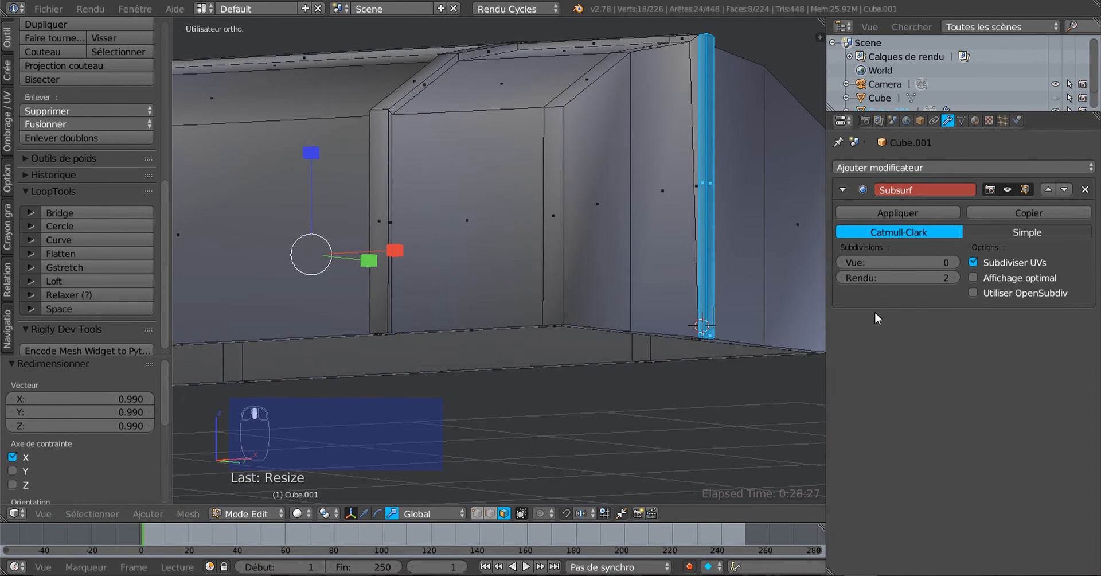
{"action": "left_click", "coordinate": [955, 262]}
{"action": "left_click", "coordinate": [955, 262]}
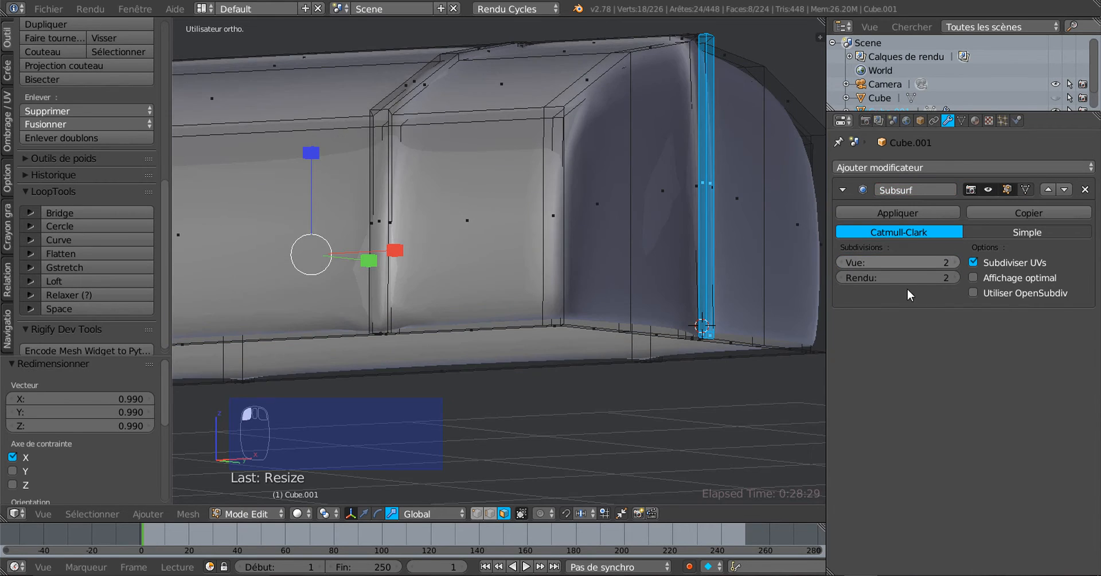
{"action": "middle_click_drag", "start_coordinate": [750, 323], "coordinate": [709, 368], "text": "shift"}
{"action": "scroll", "coordinate": [682, 361], "scroll_direction": "up", "scroll_amount": 2}
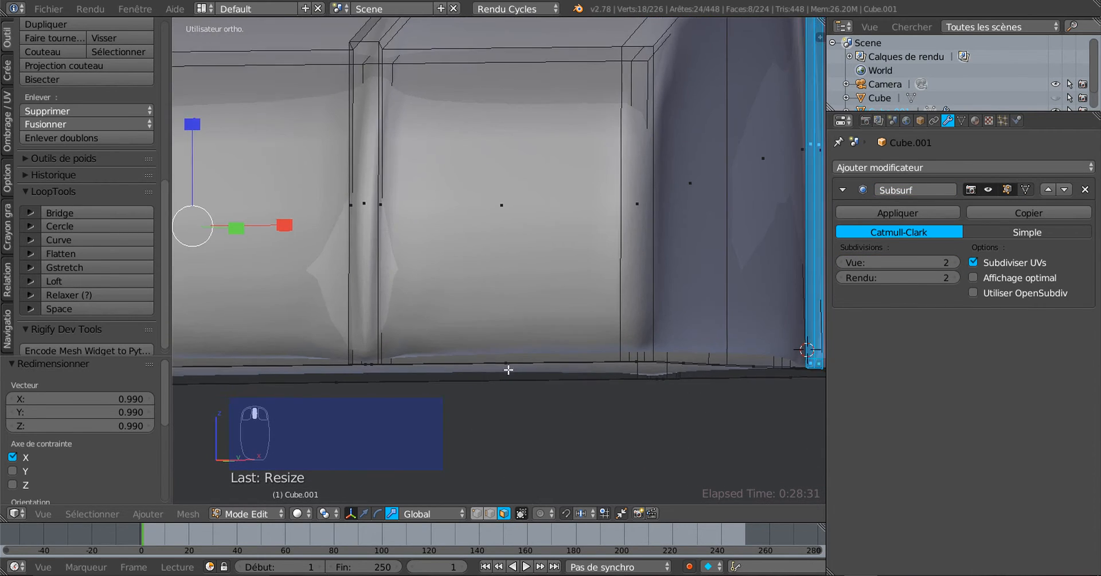
{"action": "middle_click_drag", "start_coordinate": [509, 369], "coordinate": [189, 367], "text": "shift"}
{"action": "middle_click_drag", "start_coordinate": [577, 359], "coordinate": [592, 365]}
Step: Set the Subsurf viewport subdivisions to 0 and examine the strip's foot from below the lid
{"action": "left_click", "coordinate": [841, 263]}
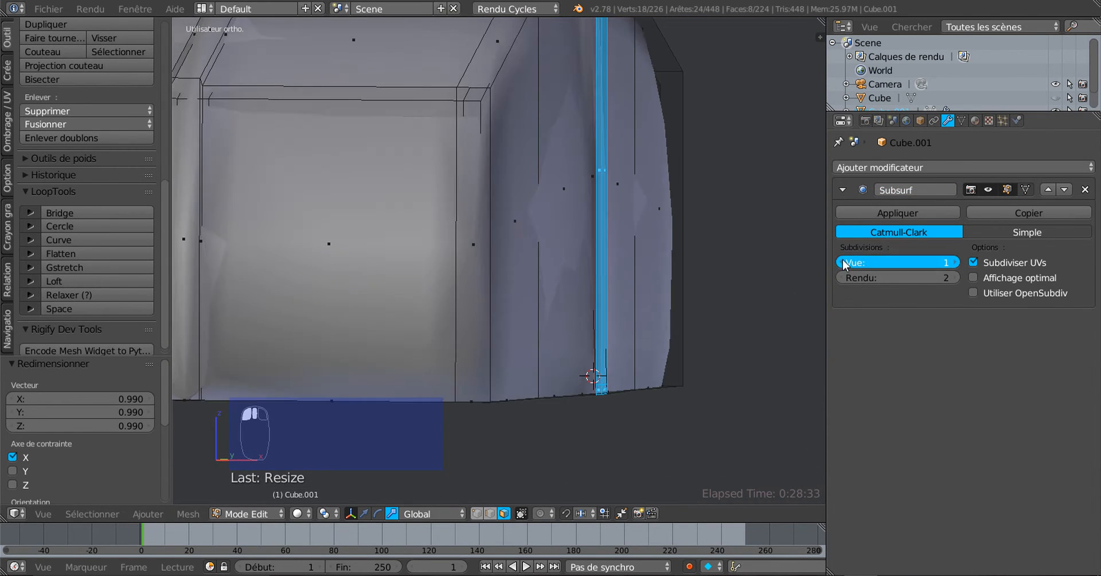
{"action": "left_click", "coordinate": [841, 262]}
{"action": "middle_click_drag", "start_coordinate": [659, 328], "coordinate": [637, 300]}
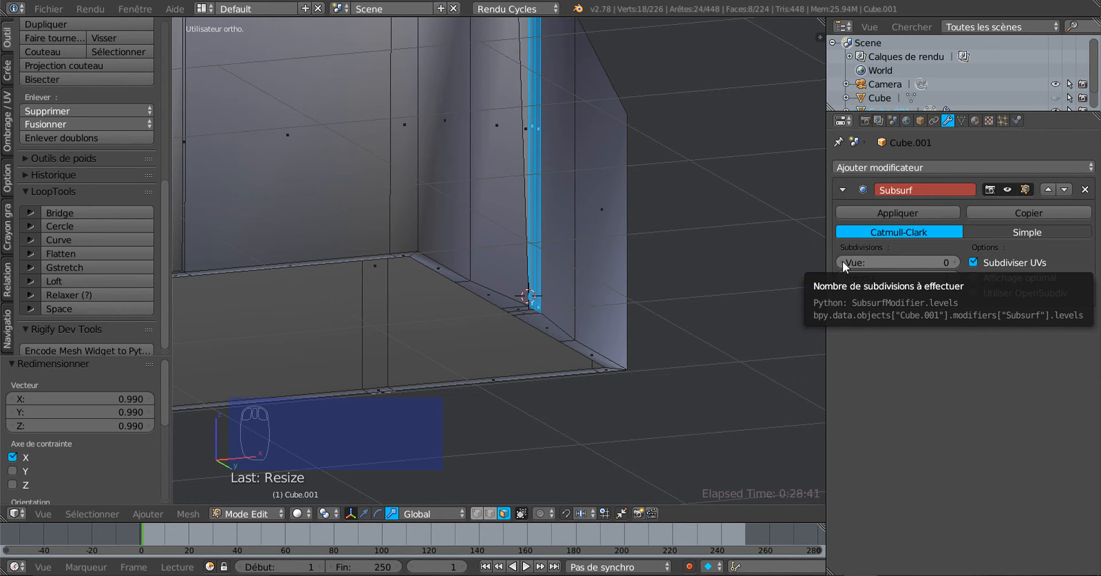
{"action": "left_click_drag", "start_coordinate": [842, 262], "coordinate": [838, 262]}
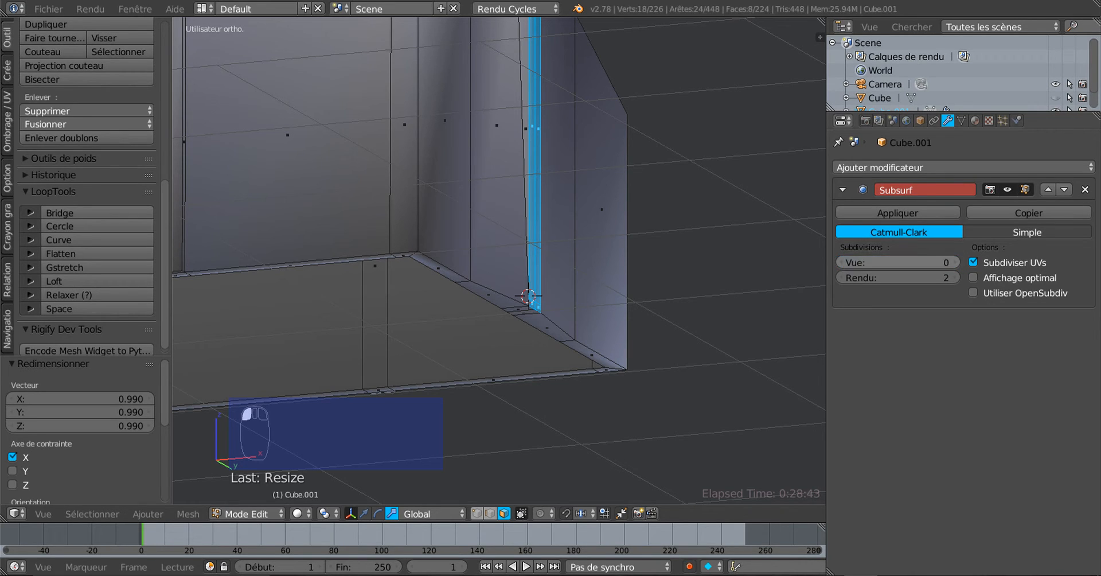
{"action": "left_click", "coordinate": [841, 262]}
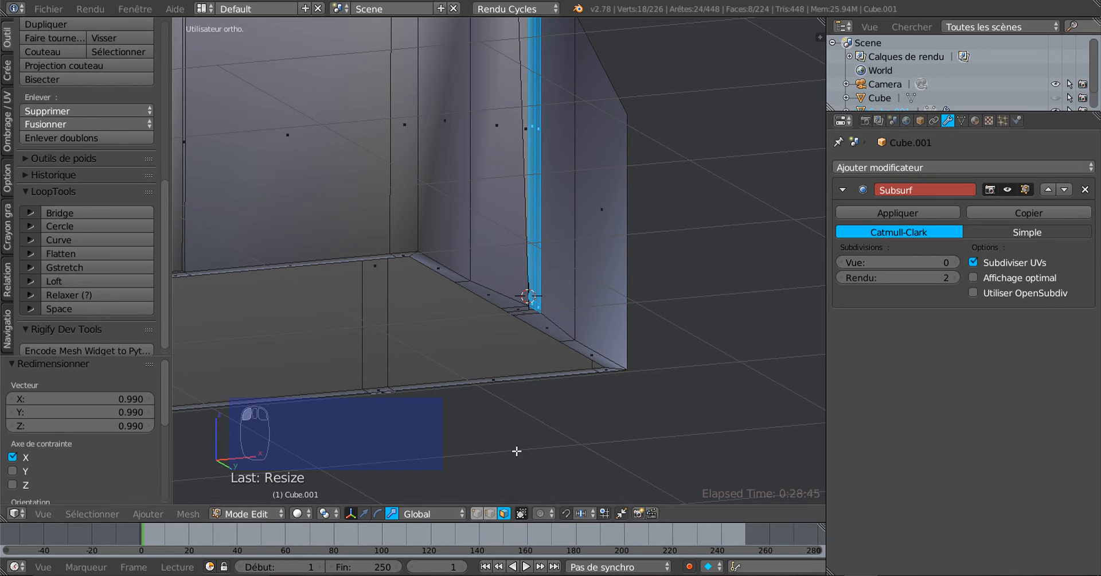
{"action": "scroll", "coordinate": [568, 290], "scroll_direction": "down", "scroll_amount": 2}
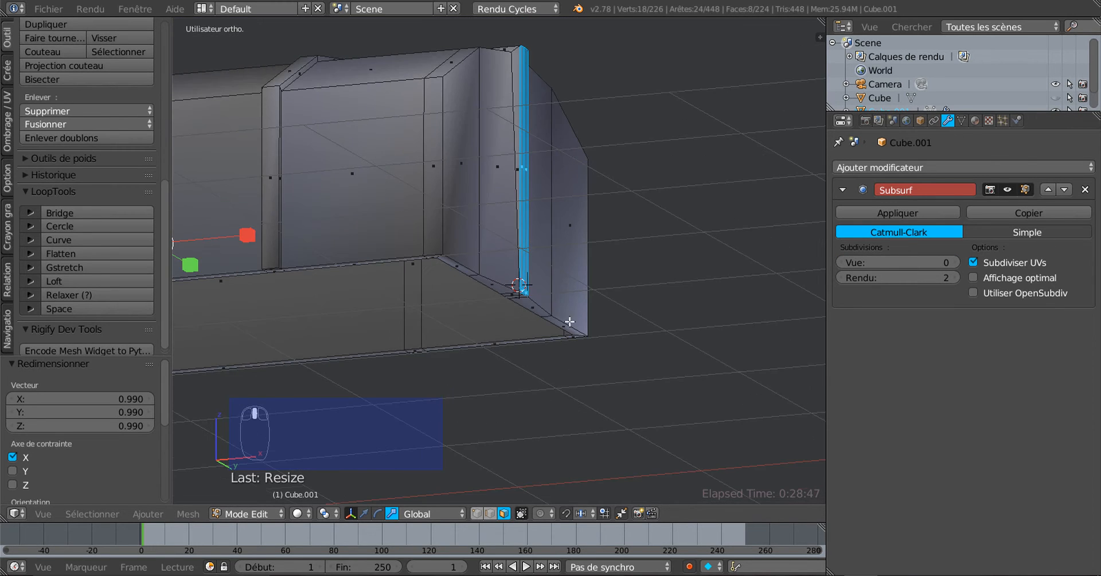
{"action": "middle_click_drag", "start_coordinate": [528, 337], "coordinate": [511, 242]}
{"action": "scroll", "coordinate": [510, 237], "scroll_direction": "up", "scroll_amount": 2}
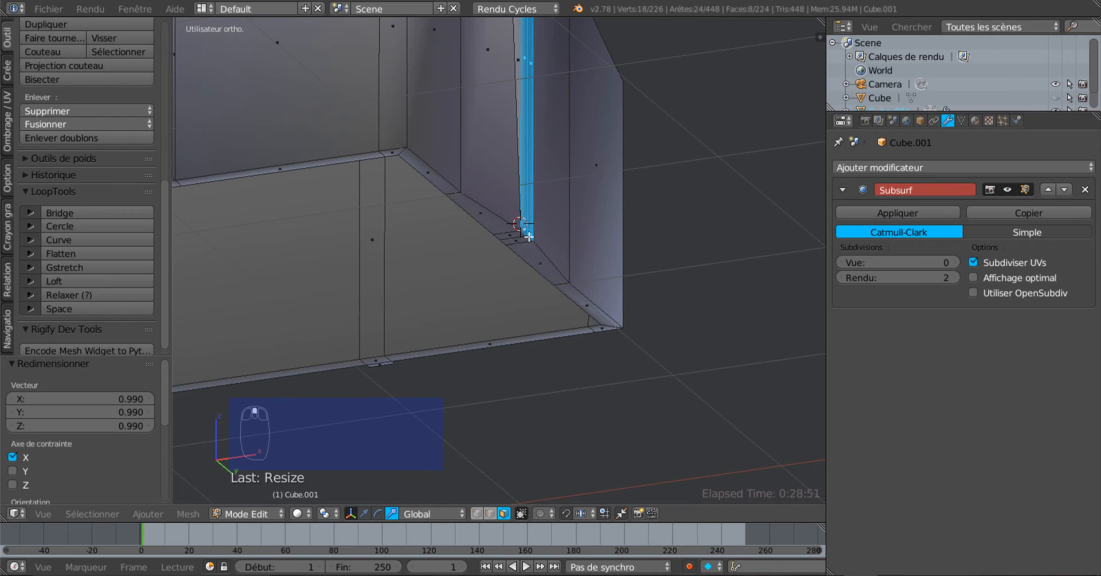
{"action": "scroll", "coordinate": [523, 244], "scroll_direction": "up", "scroll_amount": 1}
Step: Undo the recent X scalings of the selected strip and foot faces
{"action": "key", "text": "ctrl+z"}
{"action": "key", "text": "ctrl+z"}
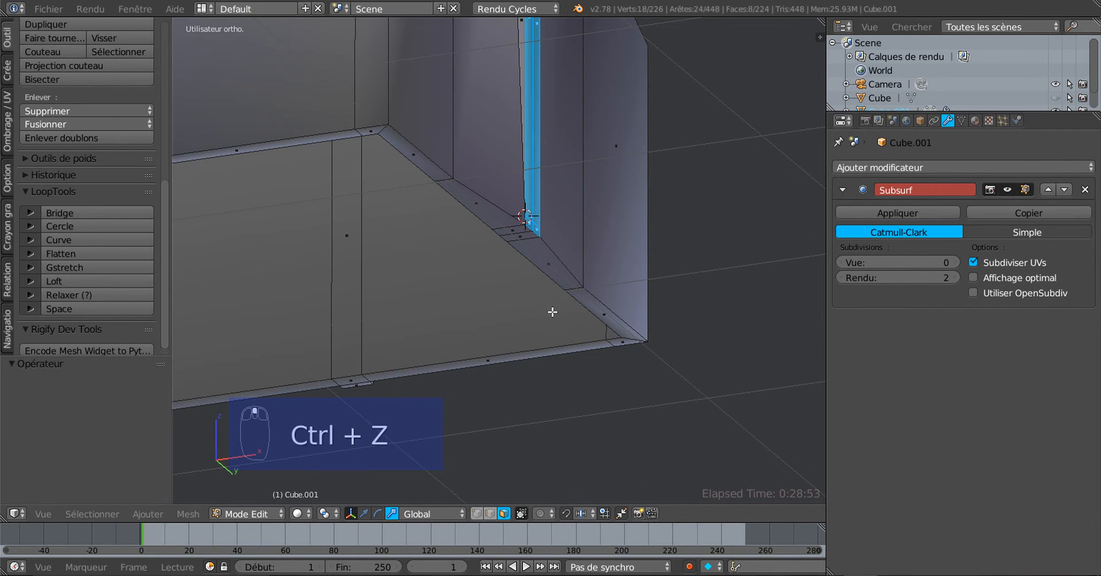
{"action": "key", "text": "ctrl+z"}
{"action": "key", "text": "ctrl+z"}
{"action": "key", "text": "ctrl+z"}
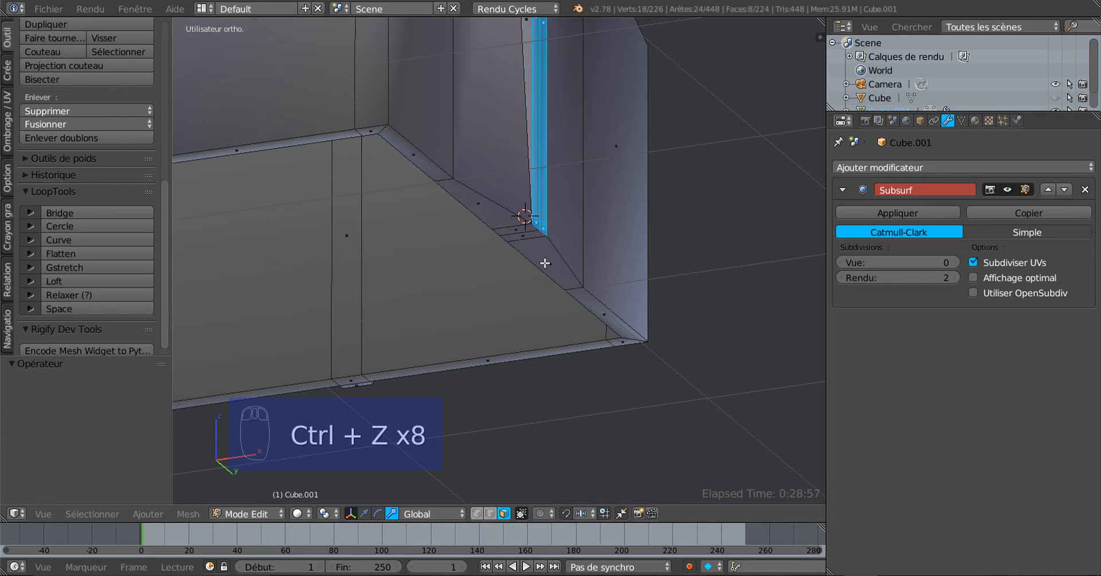
Step: Extrude the strip and foot faces on both ends in place, then scale them by 1.018 along X
{"action": "scroll", "coordinate": [544, 263], "scroll_direction": "down", "scroll_amount": 3}
{"action": "middle_click_drag", "start_coordinate": [580, 319], "coordinate": [647, 381]}
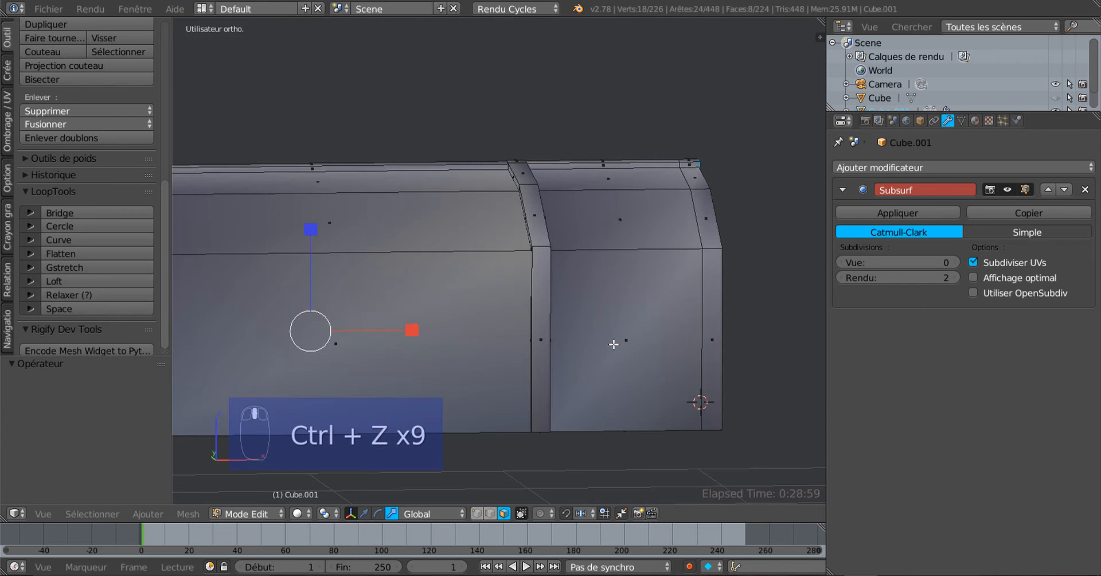
{"action": "middle_click_drag", "start_coordinate": [656, 328], "coordinate": [796, 318], "text": "shift"}
{"action": "middle_click_drag", "start_coordinate": [607, 330], "coordinate": [626, 286]}
{"action": "middle_click_drag", "start_coordinate": [640, 212], "coordinate": [671, 268], "text": "shift"}
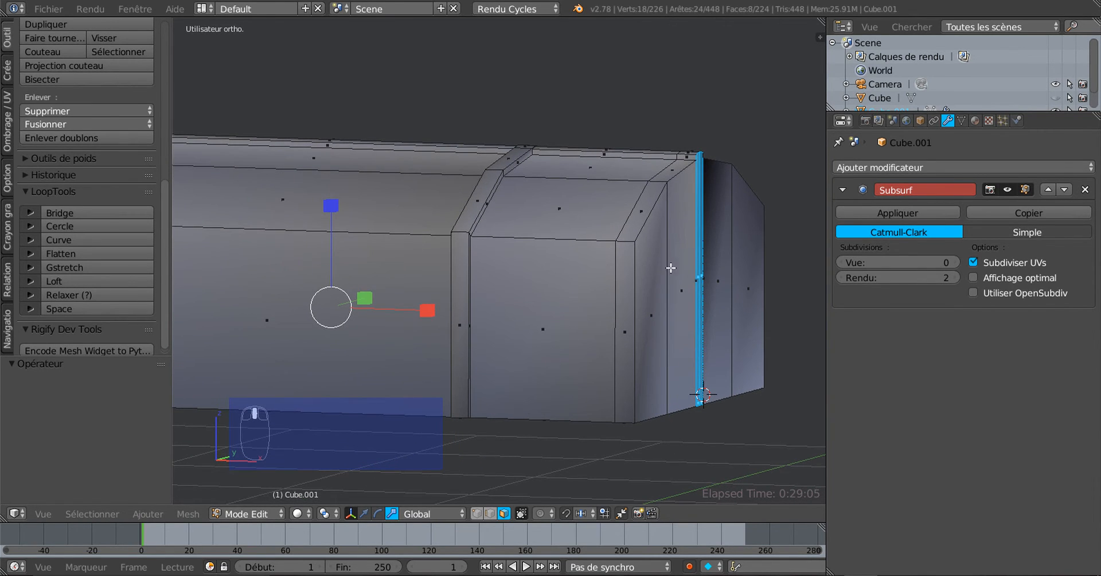
{"action": "middle_click_drag", "start_coordinate": [609, 326], "coordinate": [566, 323]}
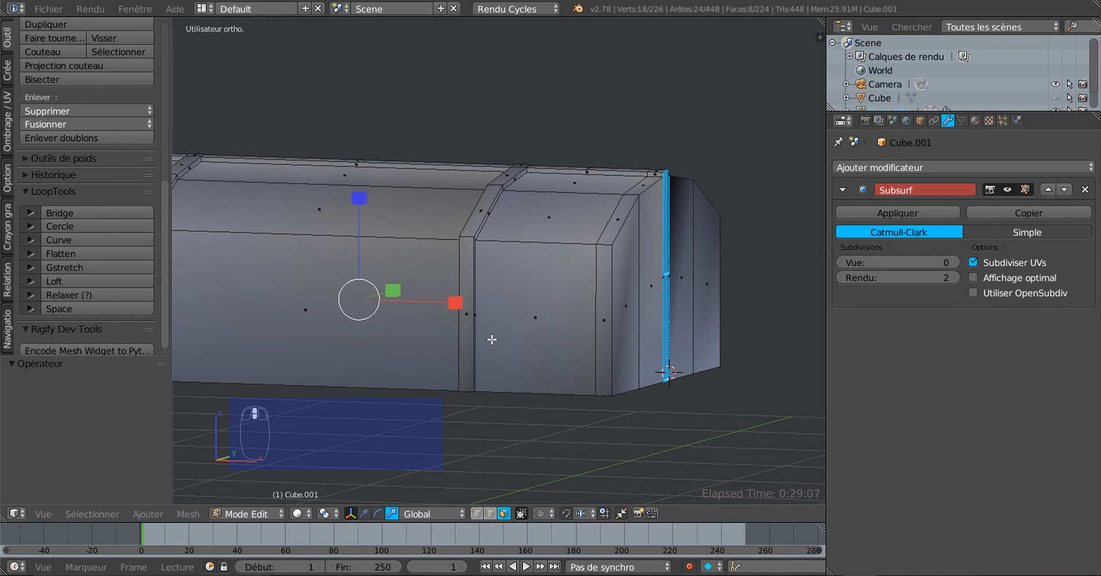
{"action": "scroll", "coordinate": [491, 339], "scroll_direction": "up", "scroll_amount": 1}
{"action": "key", "text": "e"}
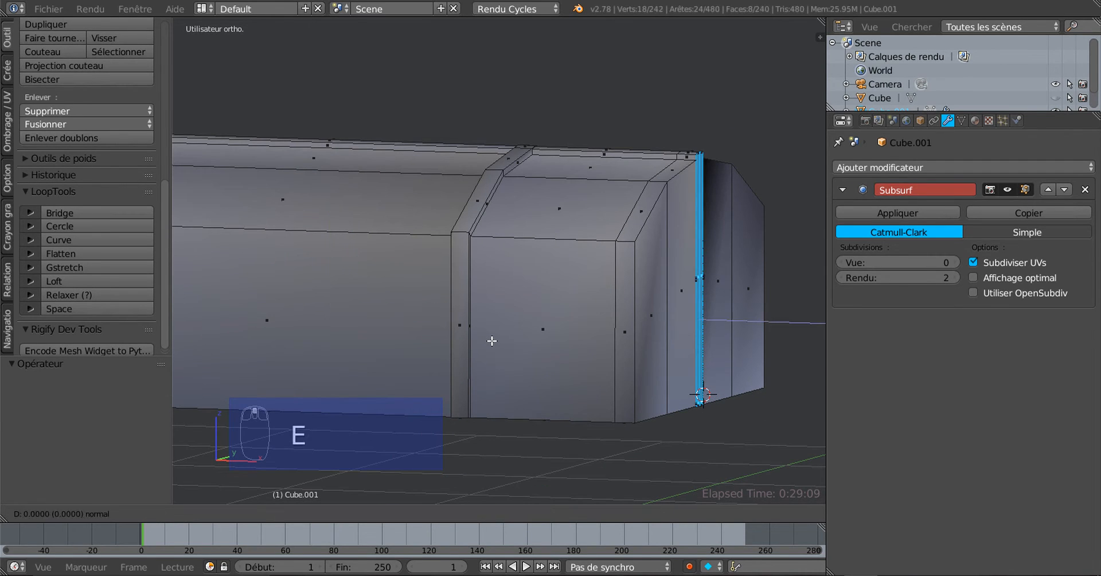
{"action": "right_click", "coordinate": [492, 340]}
{"action": "left_click_drag", "start_coordinate": [435, 315], "coordinate": [446, 314]}
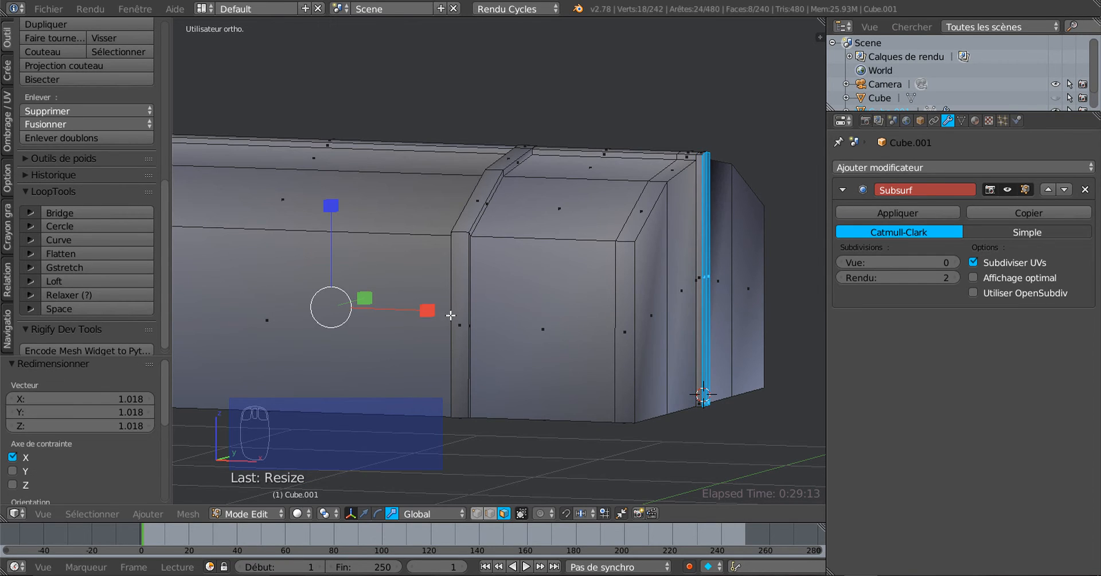
Step: Set the Subsurf viewport subdivisions to 2 to smooth the extruded strips on both ends
{"action": "middle_click_drag", "start_coordinate": [468, 364], "coordinate": [569, 368]}
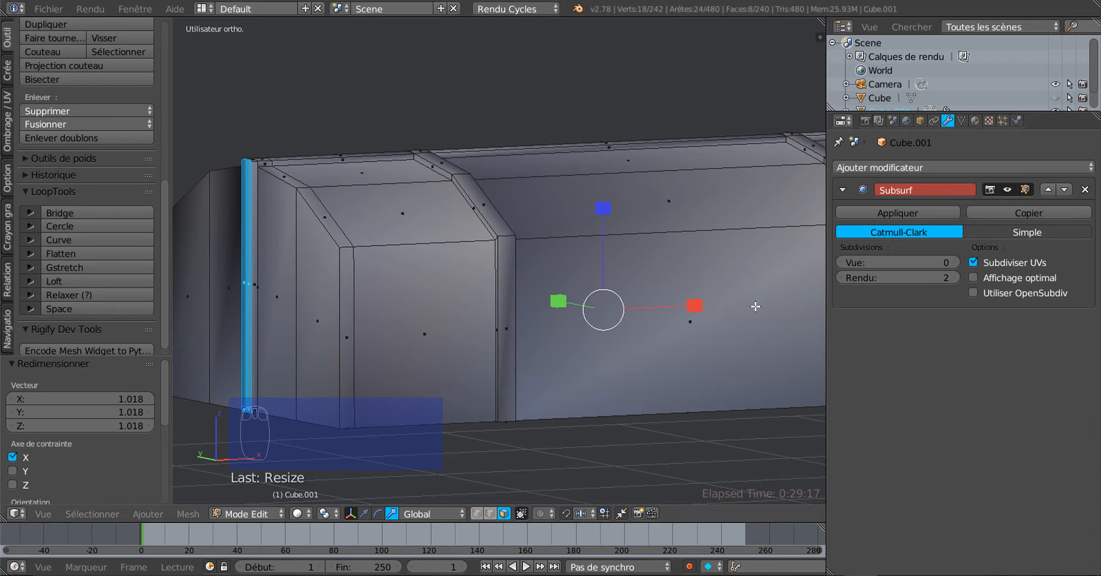
{"action": "left_click", "coordinate": [955, 261]}
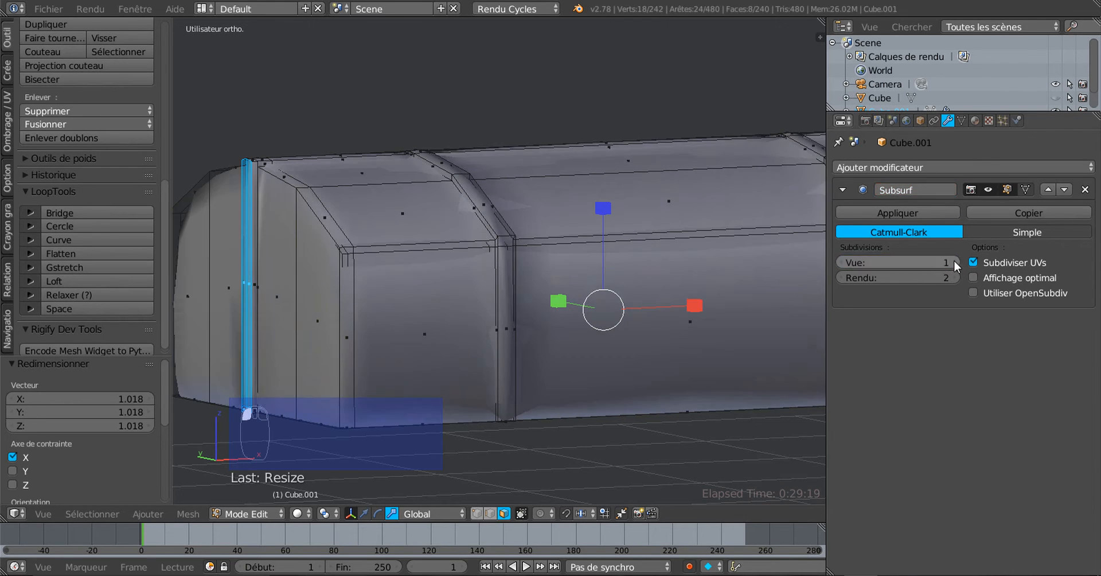
{"action": "left_click", "coordinate": [956, 261]}
{"action": "middle_click_drag", "start_coordinate": [700, 287], "coordinate": [555, 289]}
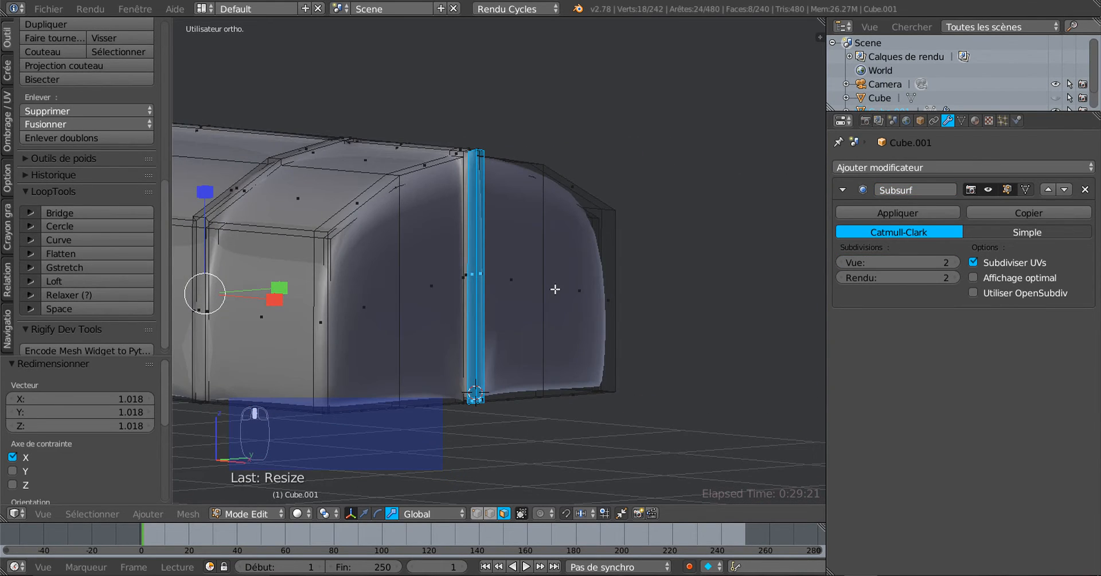
Step: Examine the smoothed end strip and its foot at the rim in both Object Mode and Edit Mode
{"action": "key", "text": "Tab"}
{"action": "scroll", "coordinate": [463, 314], "scroll_direction": "up", "scroll_amount": 3}
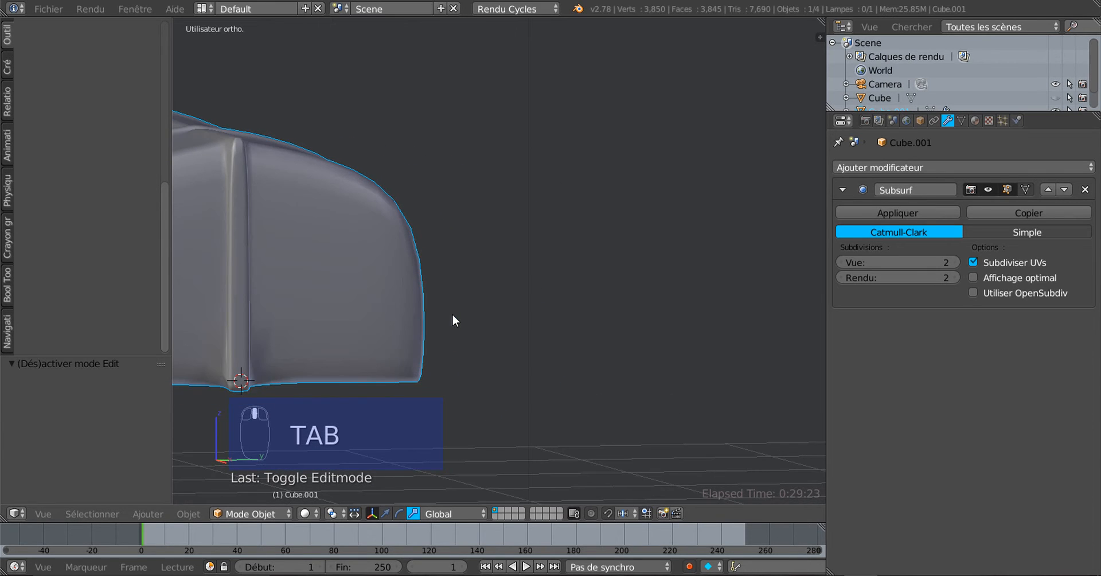
{"action": "scroll", "coordinate": [459, 315], "scroll_direction": "up", "scroll_amount": 1}
{"action": "key", "text": "Tab"}
{"action": "key", "text": "Tab"}
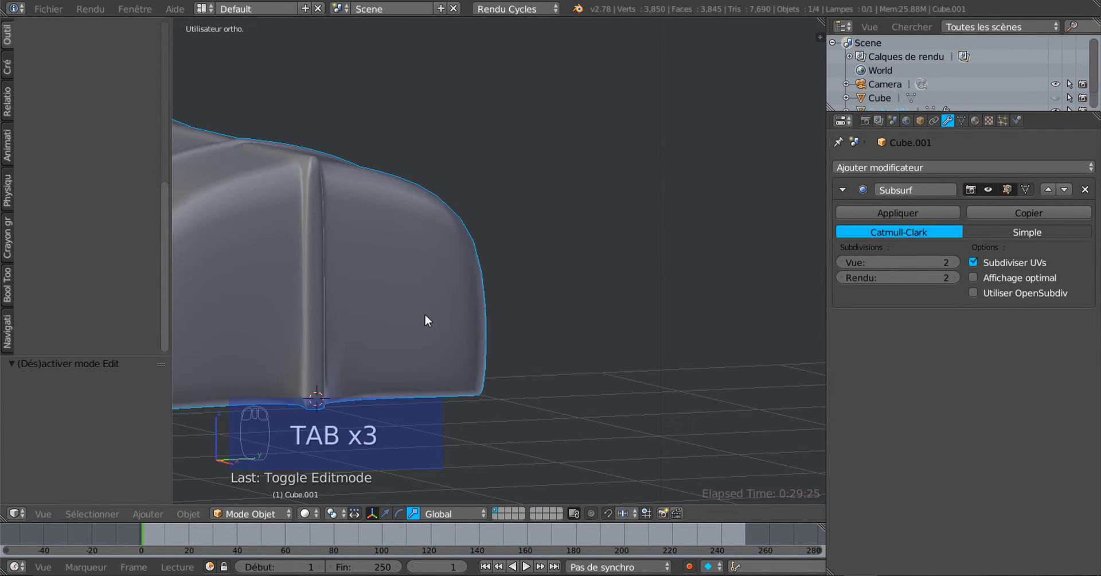
{"action": "middle_click_drag", "start_coordinate": [424, 314], "coordinate": [376, 307]}
{"action": "key", "text": "Tab"}
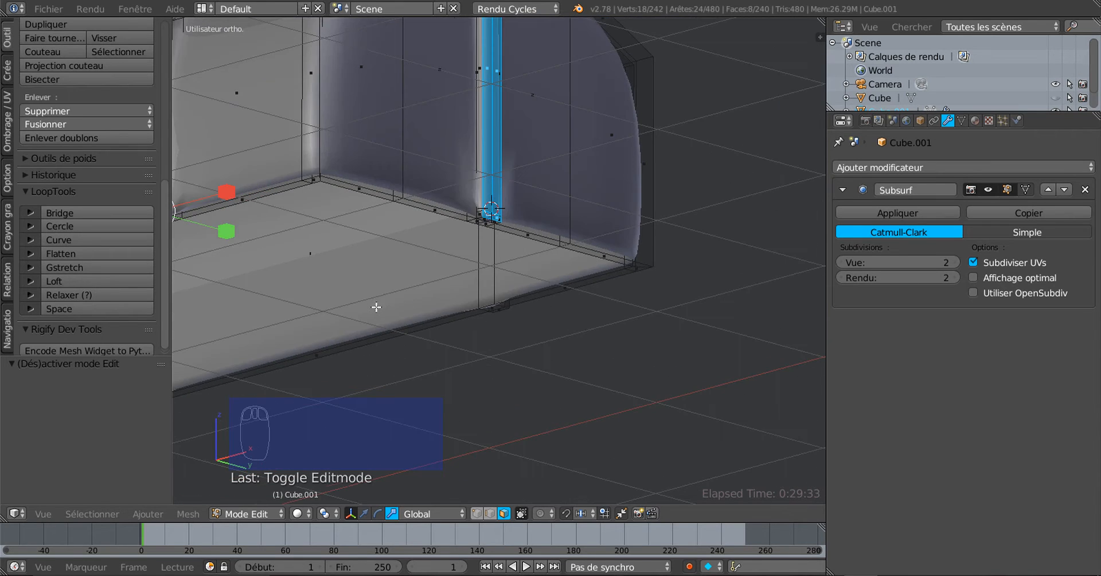
{"action": "middle_click_drag", "start_coordinate": [469, 281], "coordinate": [680, 314]}
{"action": "key", "text": "Tab"}
{"action": "key", "text": "Tab"}
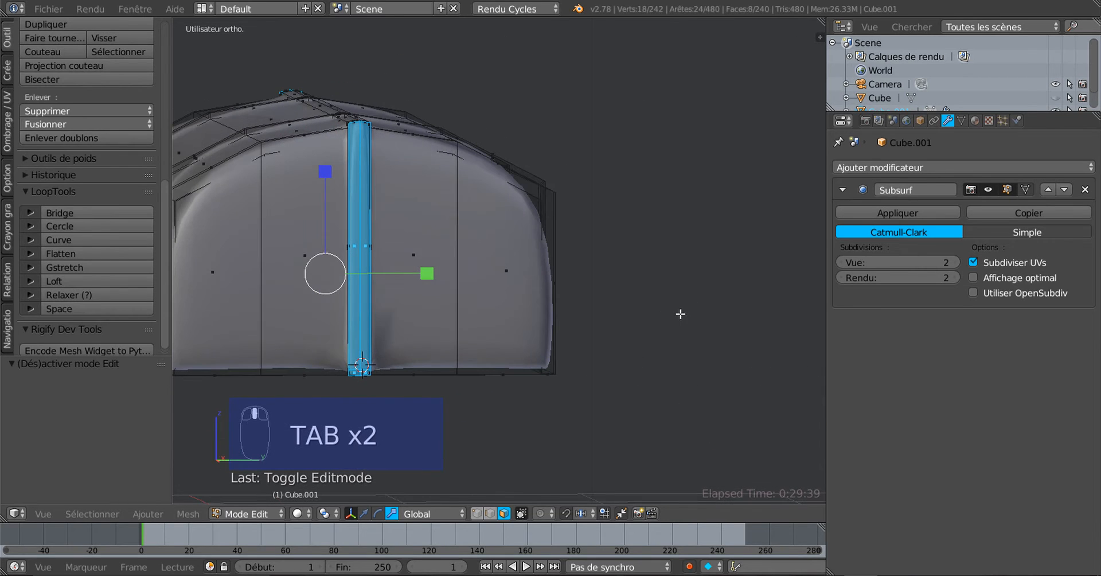
Step: Add one horizontal loop cut around the lid's walls and slide it down close to the bottom rim
{"action": "key", "text": "ctrl+r"}
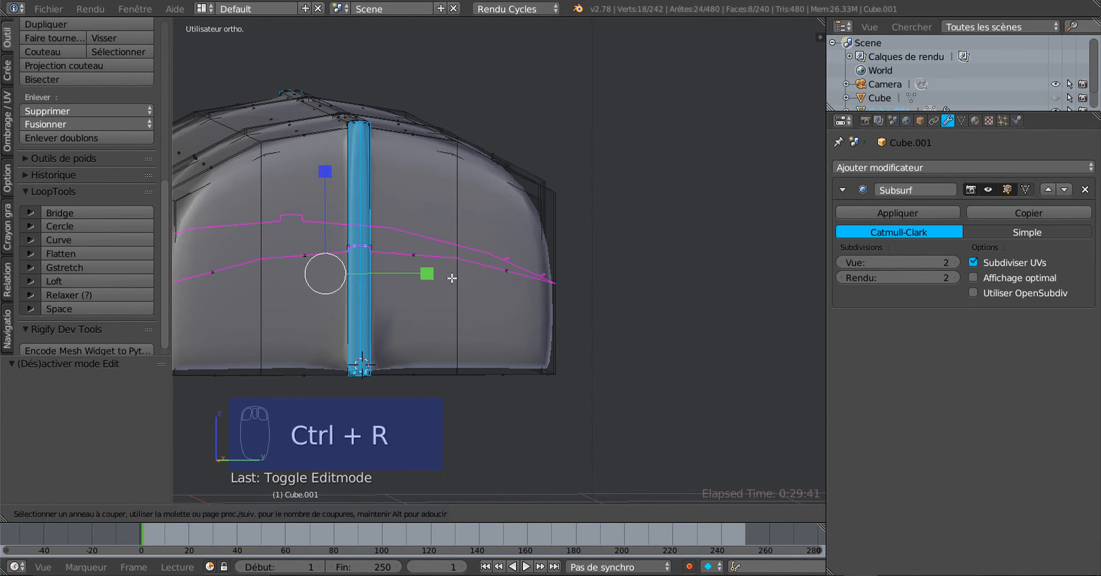
{"action": "left_click", "coordinate": [465, 321]}
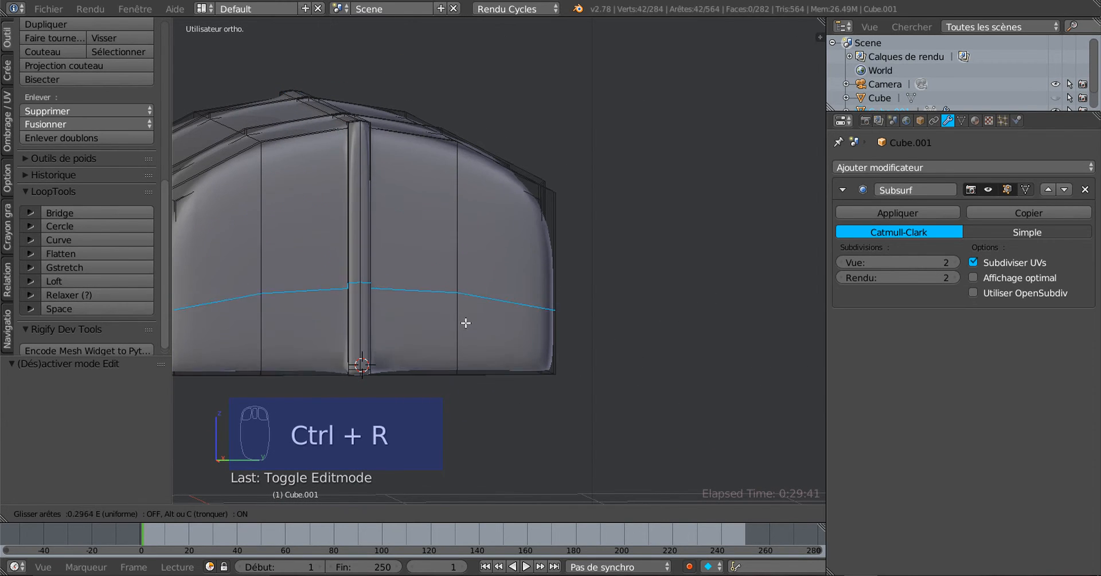
{"action": "left_click", "coordinate": [472, 387]}
{"action": "middle_click_drag", "start_coordinate": [484, 388], "coordinate": [584, 381]}
{"action": "scroll", "coordinate": [584, 381], "scroll_direction": "down", "scroll_amount": 2}
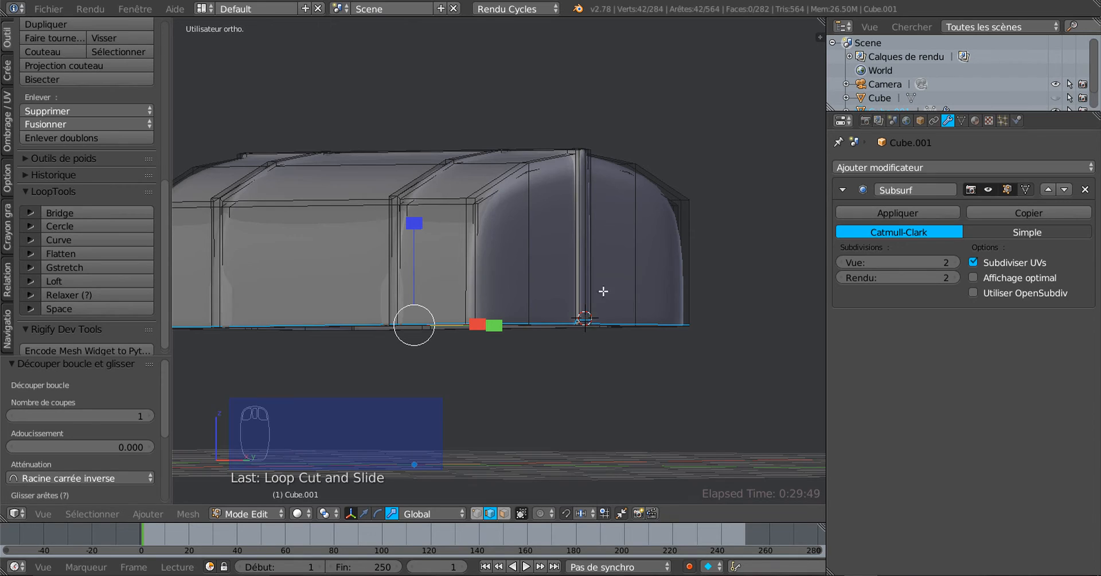
{"action": "scroll", "coordinate": [603, 290], "scroll_direction": "up", "scroll_amount": 3}
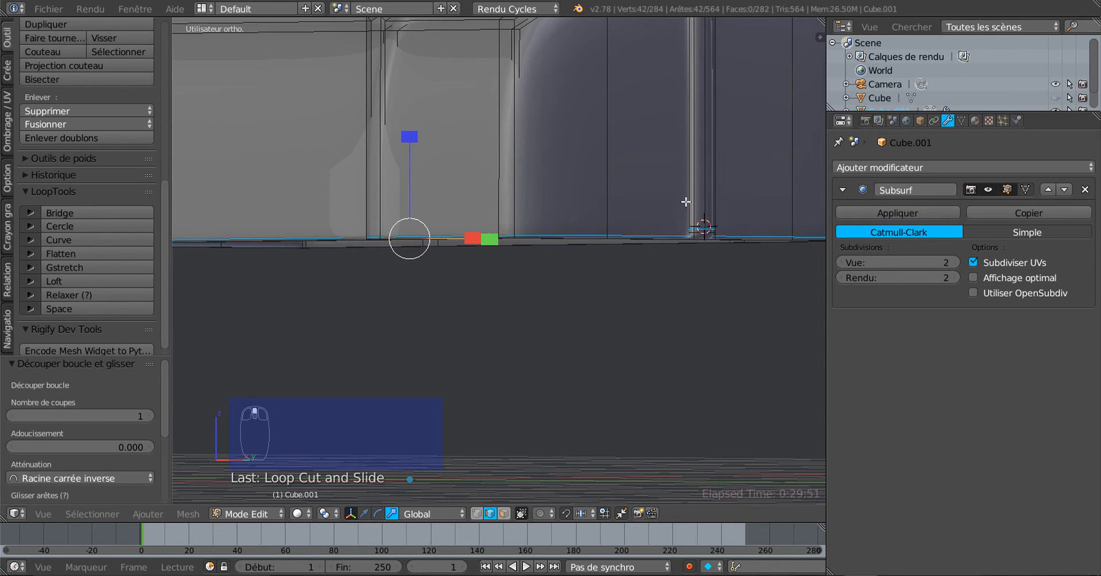
Step: Flatten the new rim loop with LoopTools using Best fit, then nudge it slightly along Z with the translate manipulator
{"action": "left_click", "coordinate": [70, 253]}
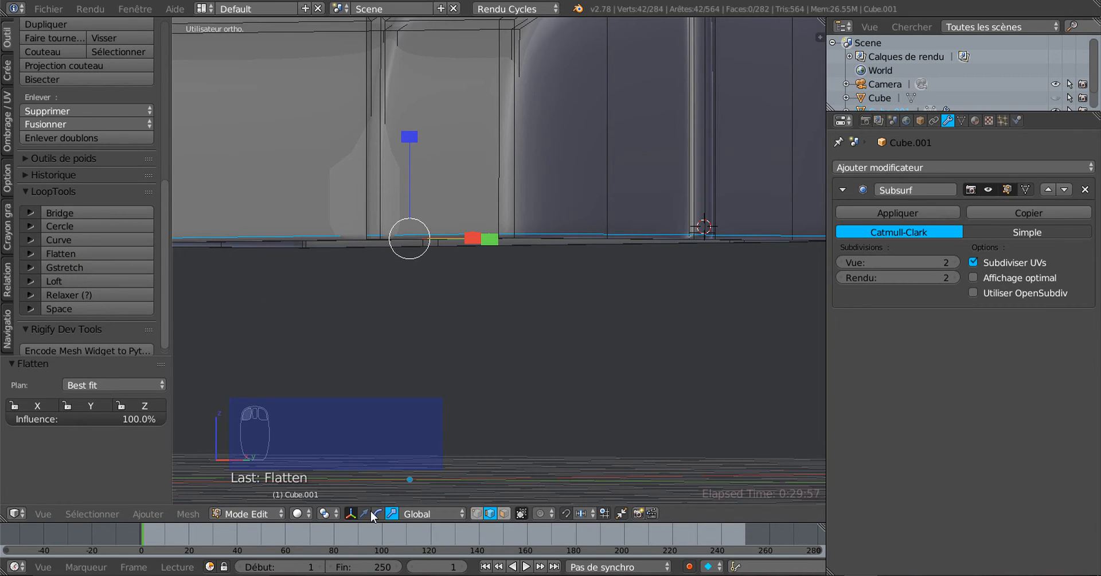
{"action": "left_click", "coordinate": [364, 514]}
{"action": "left_click_drag", "start_coordinate": [415, 145], "coordinate": [418, 147]}
{"action": "key", "text": "Tab"}
{"action": "scroll", "coordinate": [480, 241], "scroll_direction": "down", "scroll_amount": 3}
{"action": "middle_click_drag", "start_coordinate": [484, 249], "coordinate": [485, 290]}
{"action": "key", "text": "Tab"}
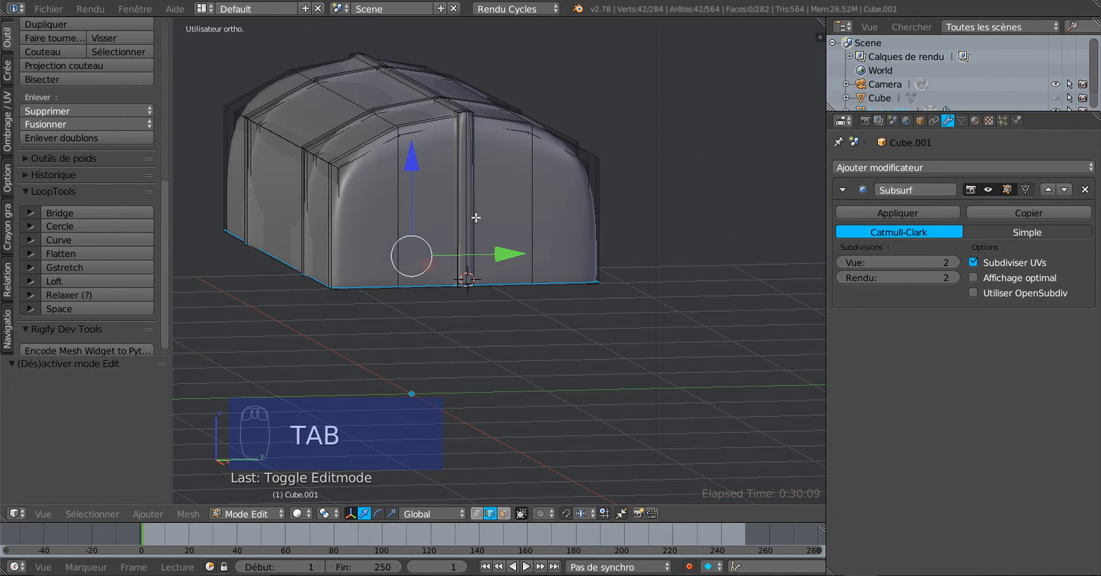
Step: Add a horizontal loop cut around the walls, slide it about 0.94 up to just below the roof edge, and leave Edit Mode
{"action": "key", "text": "ctrl+r"}
{"action": "left_click", "coordinate": [490, 194]}
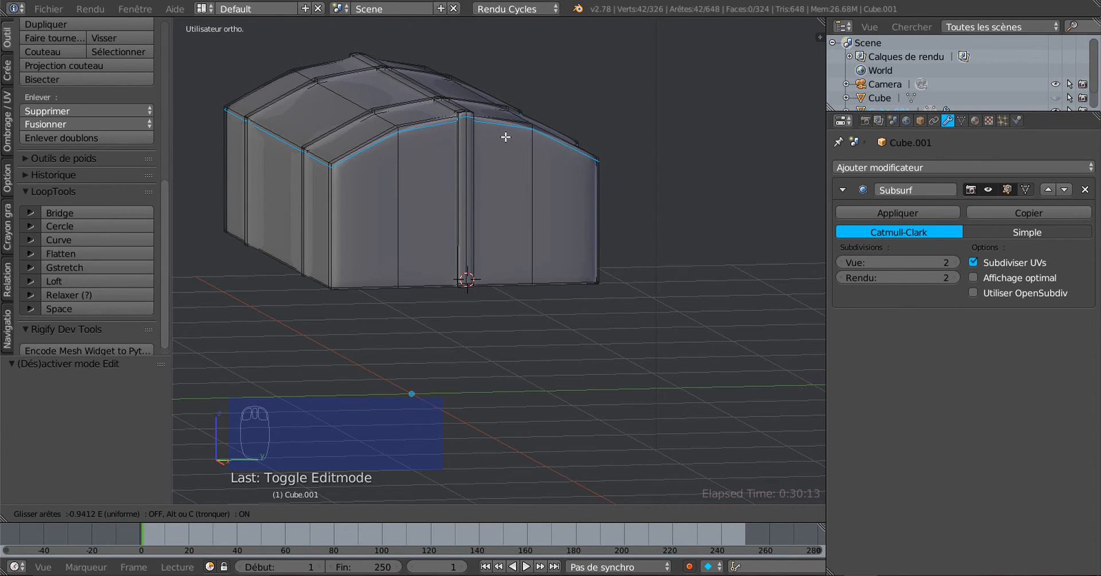
{"action": "left_click", "coordinate": [505, 136]}
{"action": "key", "text": "Tab"}
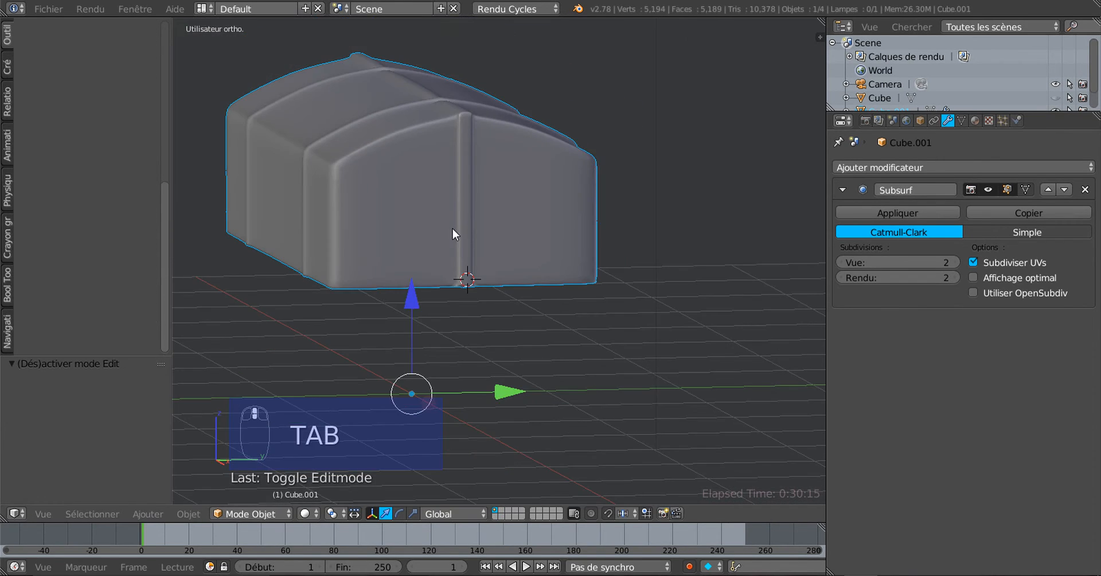
Step: Try adding two evenly spaced loop cuts within the raised band crossing the lid near its end, without sliding them
{"action": "middle_click_drag", "start_coordinate": [452, 228], "coordinate": [586, 252]}
{"action": "scroll", "coordinate": [423, 249], "scroll_direction": "up", "scroll_amount": 2}
{"action": "key", "text": "Tab"}
{"action": "key", "text": "Tab"}
{"action": "key", "text": "Tab"}
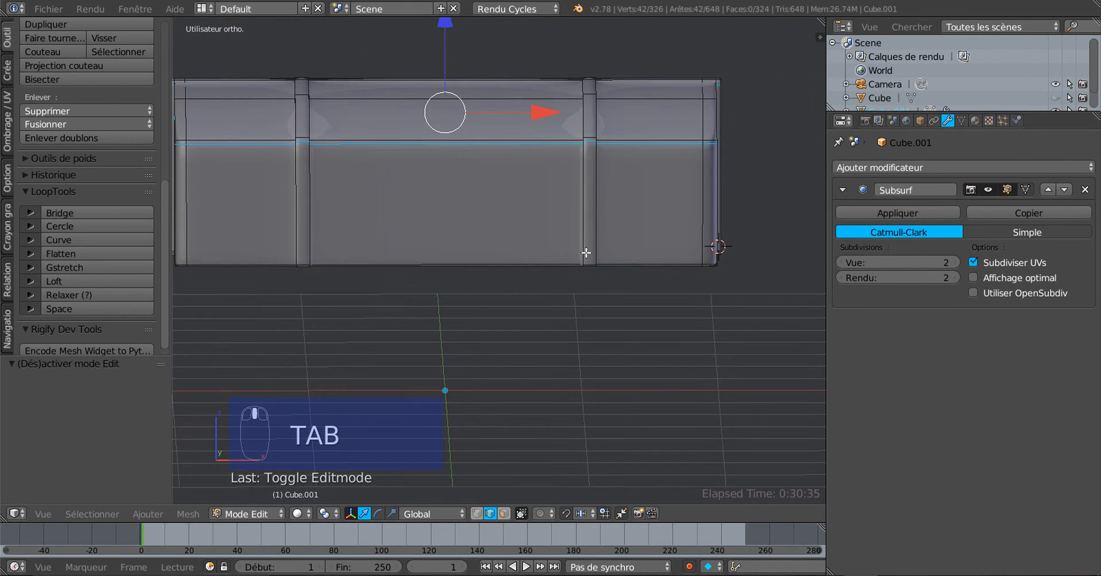
{"action": "scroll", "coordinate": [591, 128], "scroll_direction": "up", "scroll_amount": 1}
{"action": "middle_click_drag", "start_coordinate": [592, 129], "coordinate": [599, 304], "text": "shift"}
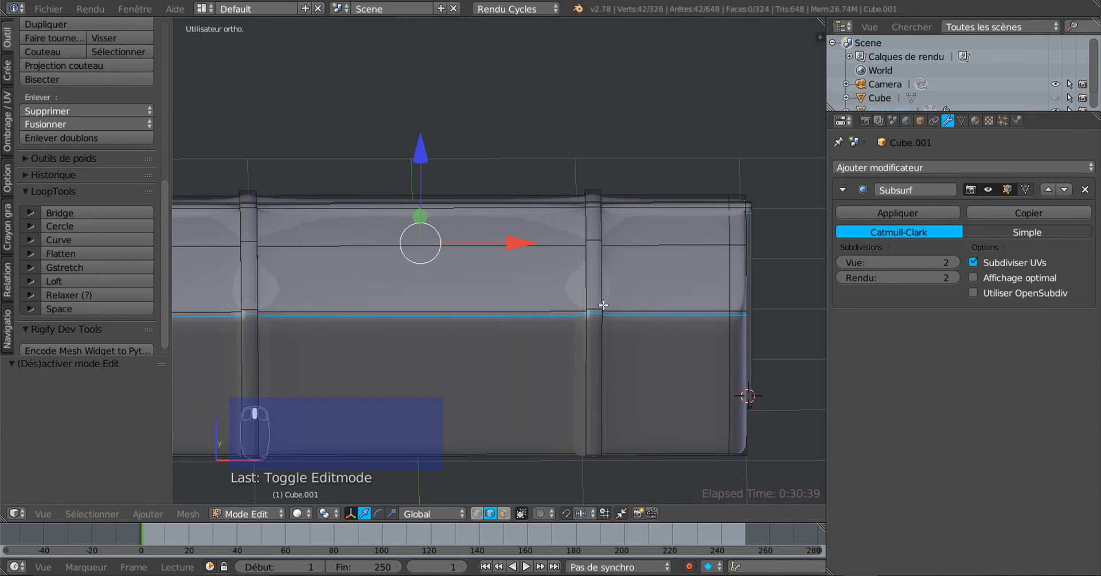
{"action": "scroll", "coordinate": [605, 313], "scroll_direction": "up", "scroll_amount": 1}
{"action": "key", "text": "ctrl+r"}
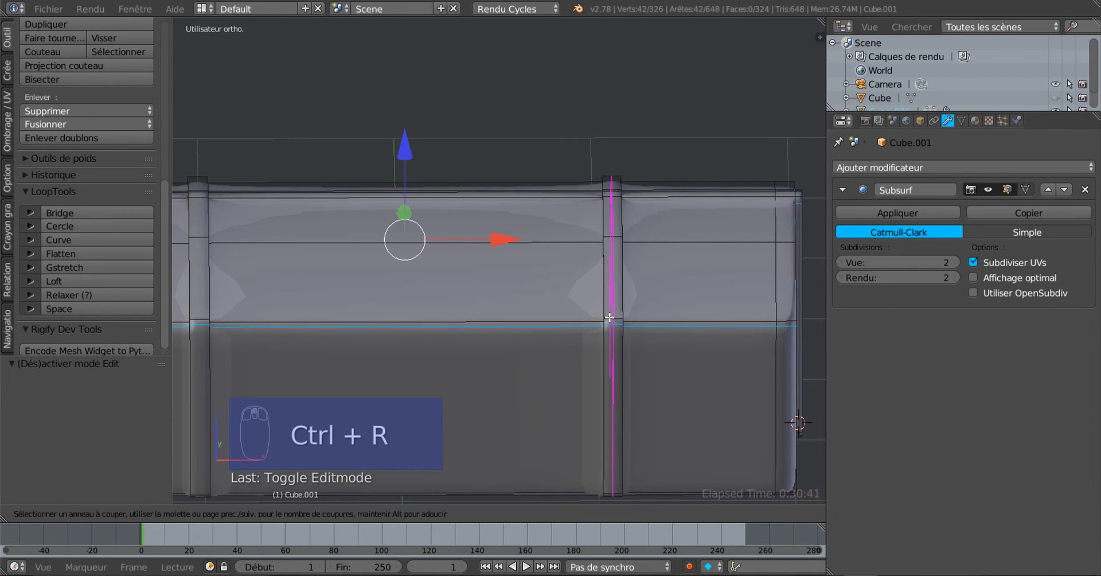
{"action": "scroll", "coordinate": [610, 317], "scroll_direction": "up", "scroll_amount": 1}
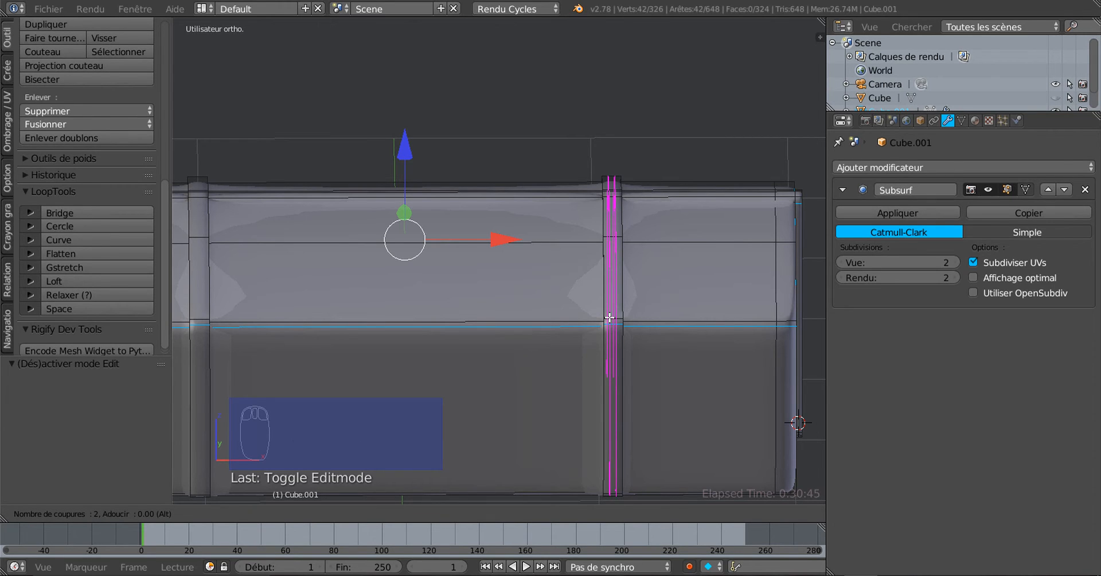
{"action": "left_click", "coordinate": [610, 317]}
{"action": "right_click", "coordinate": [609, 317]}
{"action": "key", "text": "Tab"}
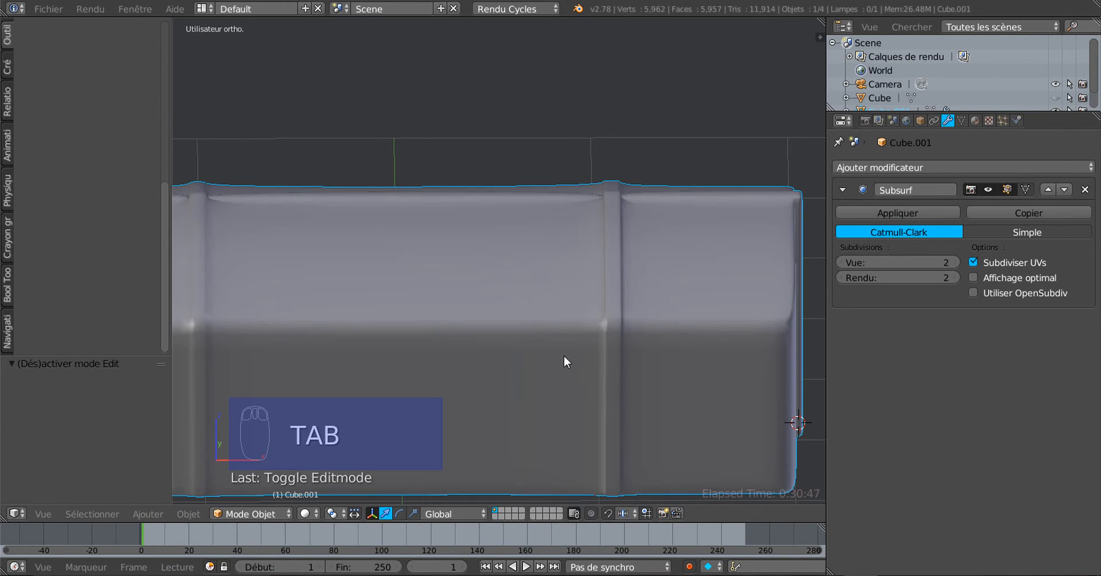
Step: Try adding one loop cut on each side of the same raised band, sliding each close against the band's edge
{"action": "middle_click_drag", "start_coordinate": [563, 355], "coordinate": [641, 282]}
{"action": "key", "text": "Tab"}
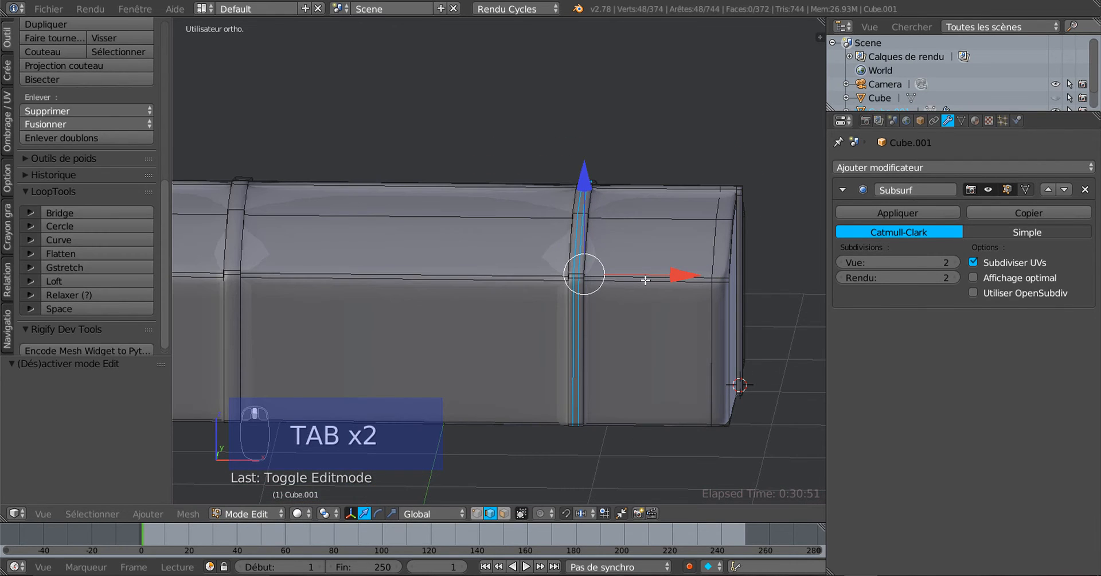
{"action": "key", "text": "ctrl+r"}
{"action": "left_click", "coordinate": [630, 278]}
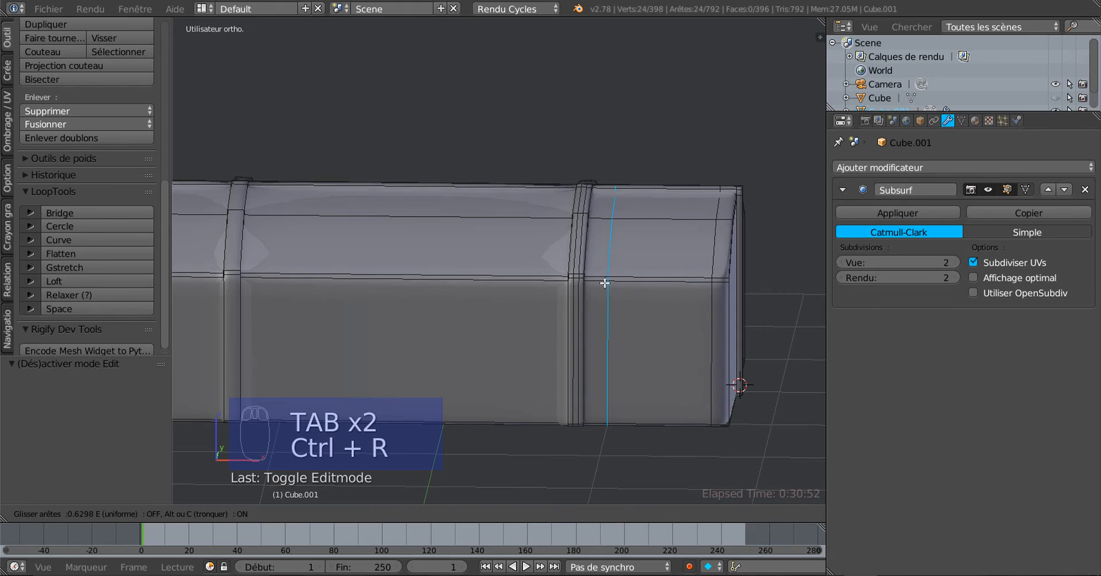
{"action": "left_click", "coordinate": [588, 308]}
{"action": "key", "text": "ctrl+r"}
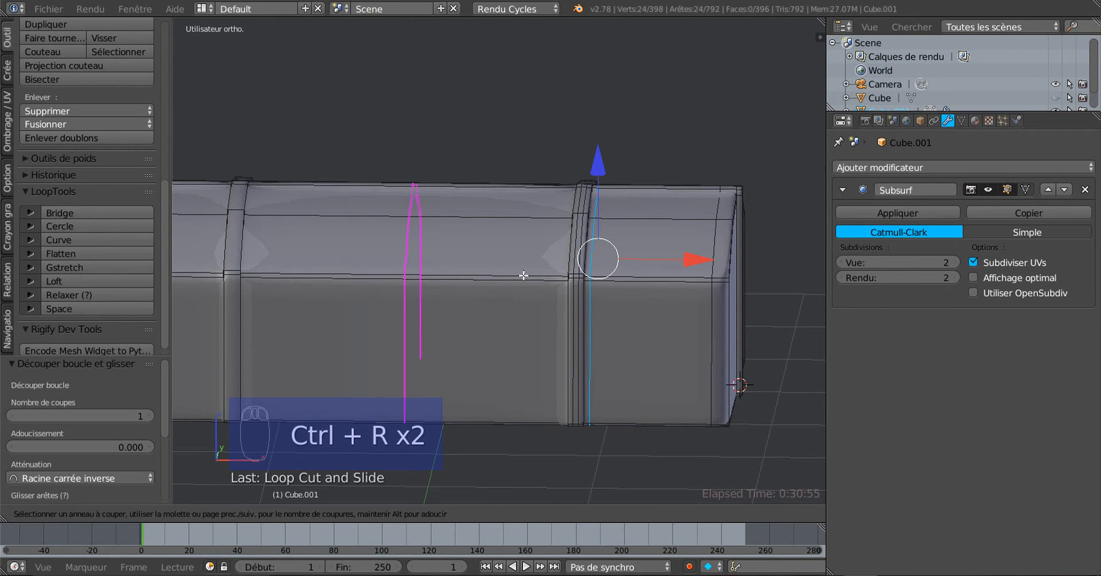
{"action": "left_click", "coordinate": [523, 275]}
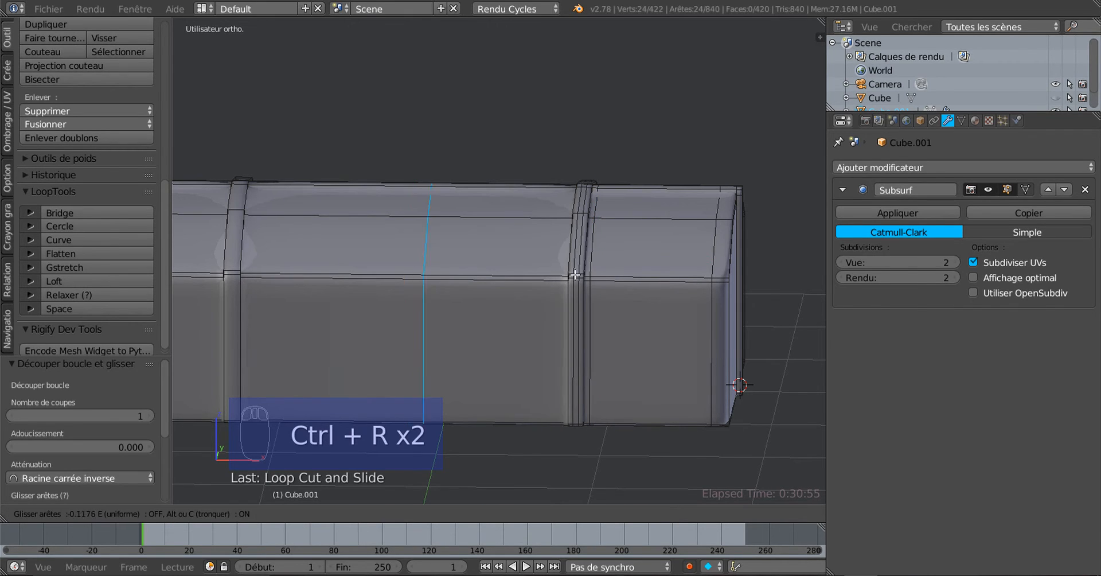
{"action": "left_click", "coordinate": [678, 274]}
Step: Check the smoothed band in Object Mode, then undo all the loop cuts added in and beside it
{"action": "key", "text": "Tab"}
{"action": "middle_click_drag", "start_coordinate": [615, 360], "coordinate": [601, 336]}
{"action": "scroll", "coordinate": [638, 298], "scroll_direction": "up", "scroll_amount": 3}
{"action": "scroll", "coordinate": [606, 329], "scroll_direction": "down", "scroll_amount": 4}
{"action": "key", "text": "Tab"}
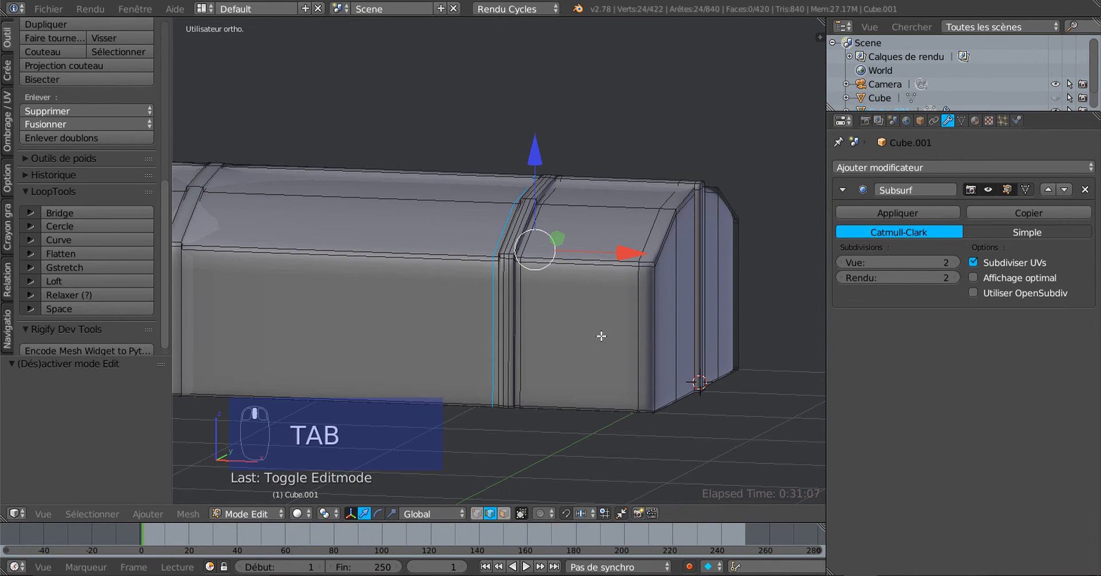
{"action": "key", "text": "ctrl+z"}
{"action": "key", "text": "ctrl+z"}
{"action": "key", "text": "ctrl+z"}
{"action": "key", "text": "ctrl+z"}
{"action": "key", "text": "ctrl+z"}
{"action": "key", "text": "ctrl+z"}
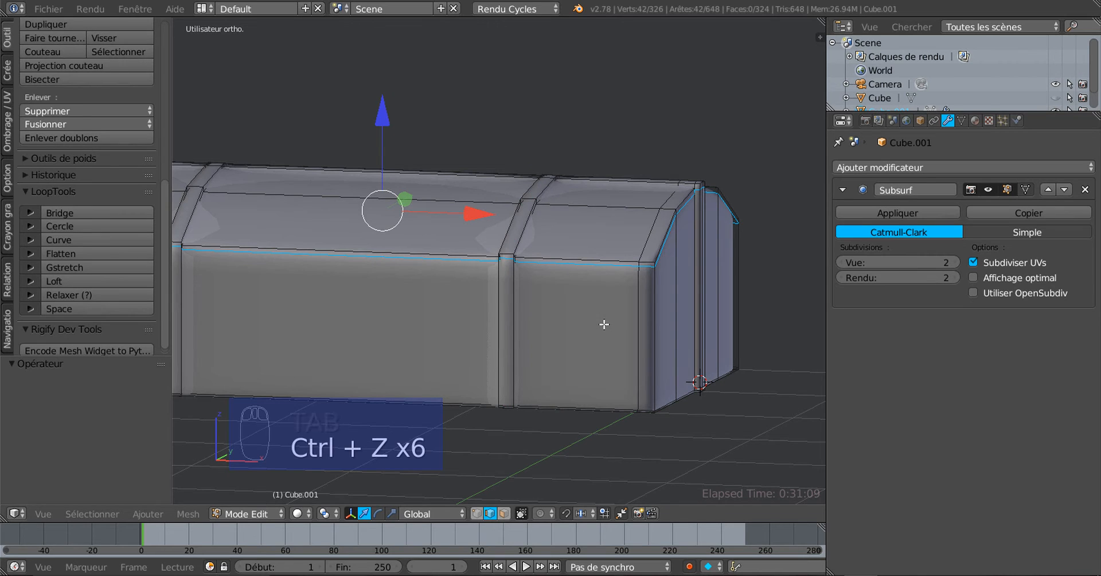
Step: Set the Subsurf modifier's view subdivisions to 0 while working on the lid's open underside
{"action": "middle_click_drag", "start_coordinate": [602, 322], "coordinate": [622, 244]}
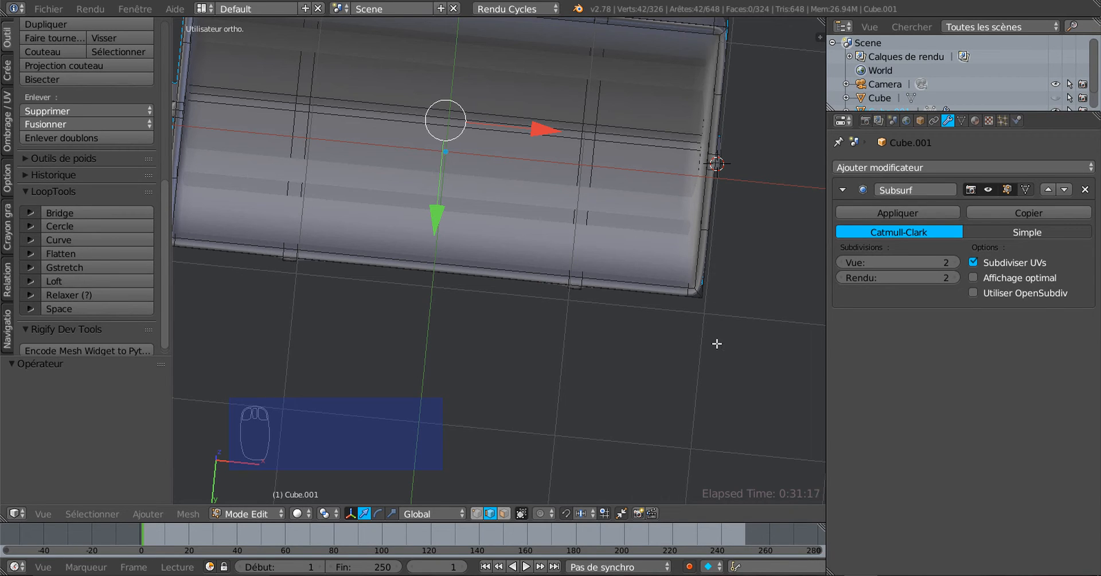
{"action": "left_click", "coordinate": [682, 334]}
{"action": "middle_click_drag", "start_coordinate": [737, 321], "coordinate": [724, 345]}
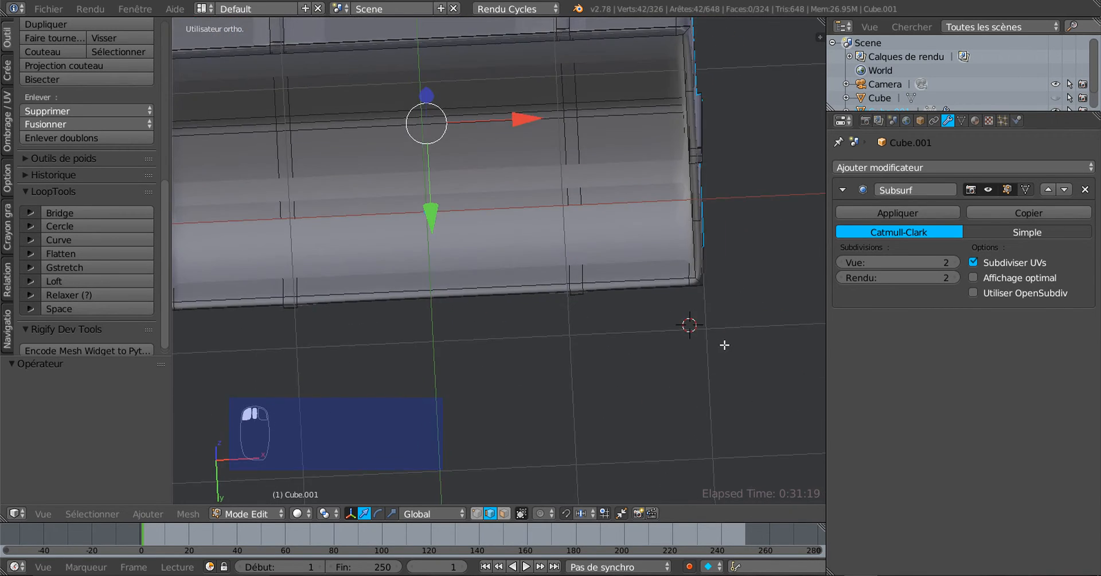
{"action": "left_click", "coordinate": [839, 260]}
{"action": "left_click", "coordinate": [840, 261]}
{"action": "scroll", "coordinate": [765, 303], "scroll_direction": "down", "scroll_amount": 2}
{"action": "middle_click_drag", "start_coordinate": [765, 303], "coordinate": [640, 324]}
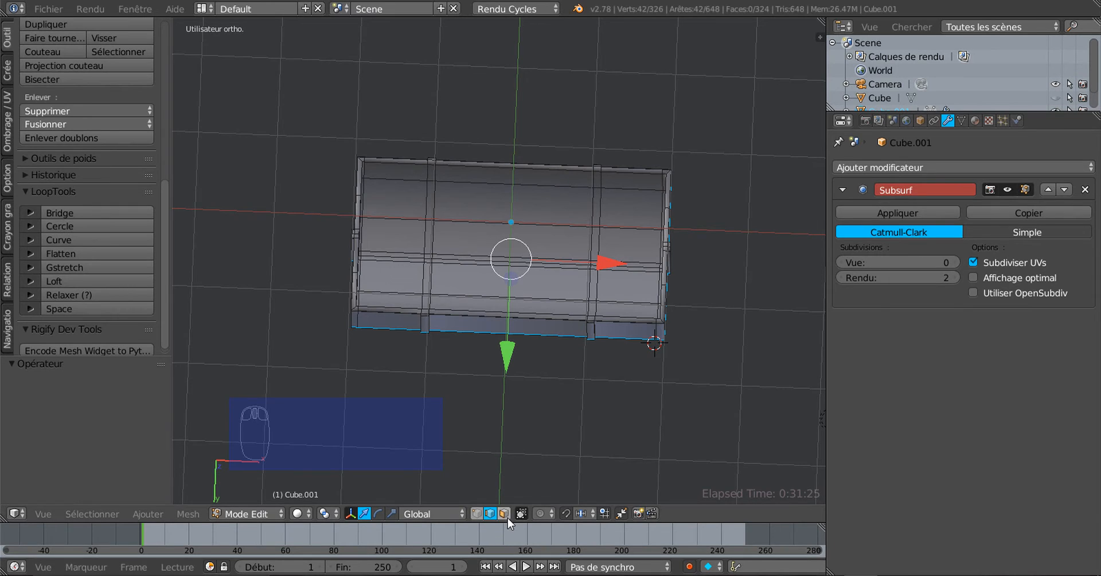
Step: Switch to face selection and select the first band's inner faces from one side wall across the roof's centre
{"action": "left_click", "coordinate": [504, 513]}
{"action": "scroll", "coordinate": [533, 332], "scroll_direction": "up", "scroll_amount": 3}
{"action": "middle_click_drag", "start_coordinate": [638, 281], "coordinate": [638, 277]}
{"action": "right_click", "coordinate": [641, 215]}
{"action": "right_click", "coordinate": [637, 269], "text": "shift"}
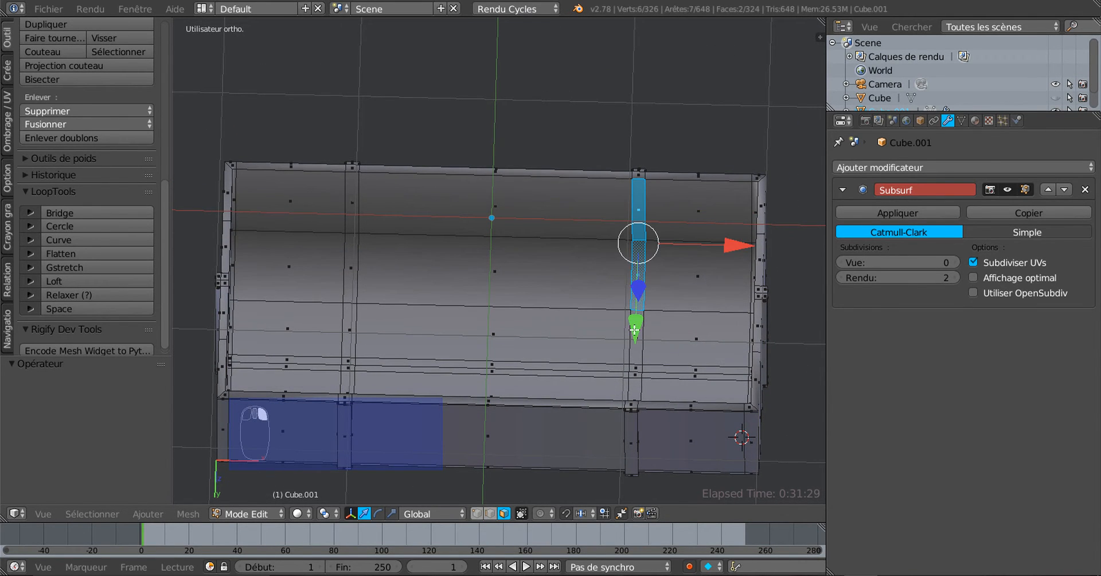
{"action": "right_click", "coordinate": [633, 344], "text": "shift"}
{"action": "middle_click_drag", "start_coordinate": [635, 406], "coordinate": [638, 428]}
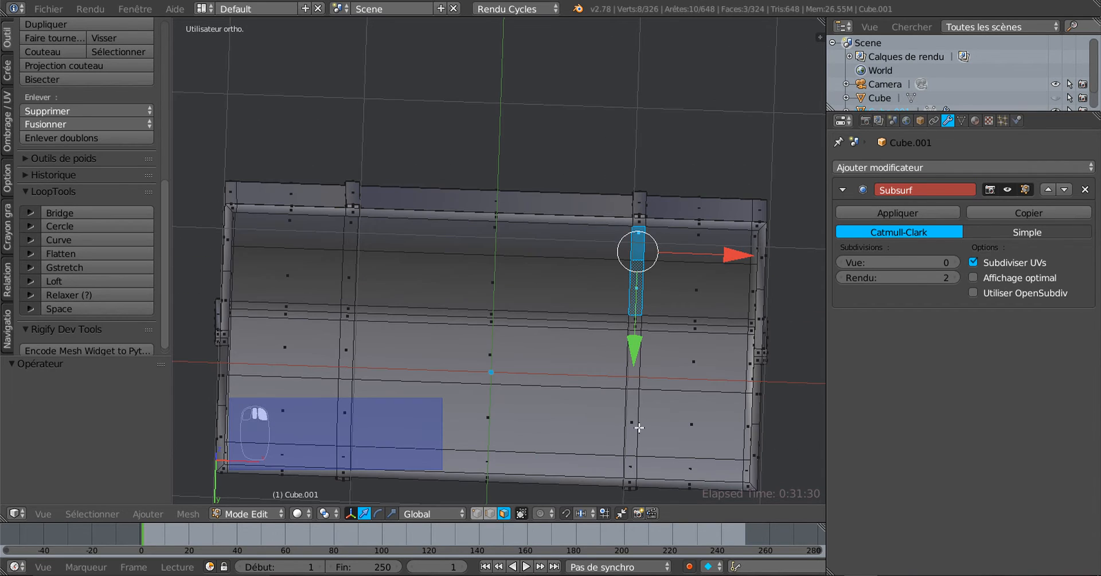
{"action": "right_click", "coordinate": [635, 322], "text": "shift"}
{"action": "right_click", "coordinate": [636, 344], "text": "shift"}
{"action": "right_click", "coordinate": [635, 325], "text": "shift"}
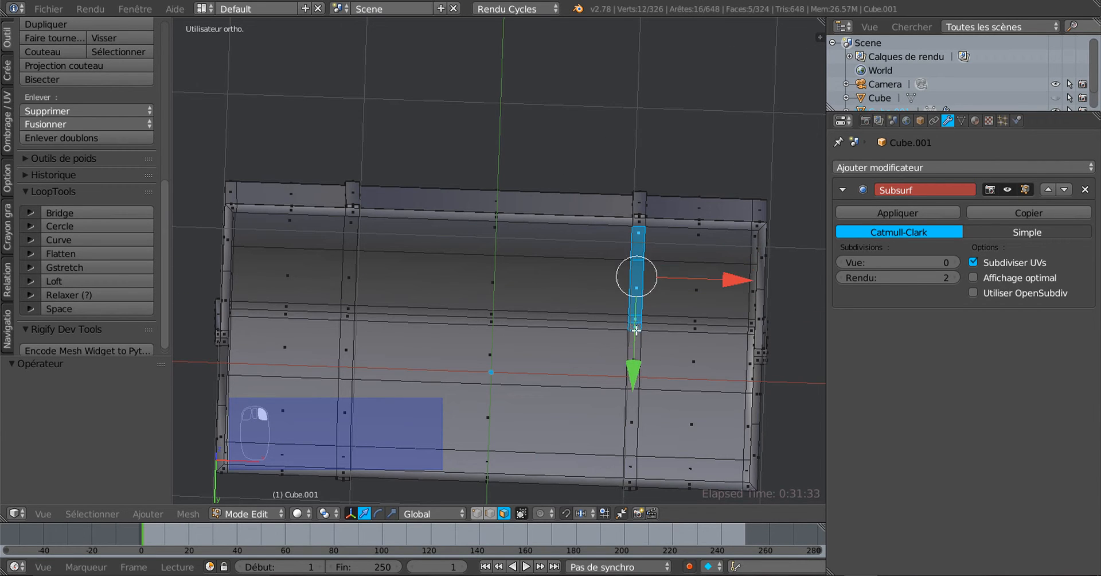
Step: Extend the face selection along the rest of that band's inner side down to the opposite wall
{"action": "right_click", "coordinate": [628, 358], "text": "shift"}
{"action": "right_click", "coordinate": [614, 353], "text": "shift"}
{"action": "right_click", "coordinate": [630, 353], "text": "shift"}
{"action": "middle_click_drag", "start_coordinate": [630, 353], "coordinate": [648, 334]}
{"action": "right_click", "coordinate": [632, 277], "text": "shift"}
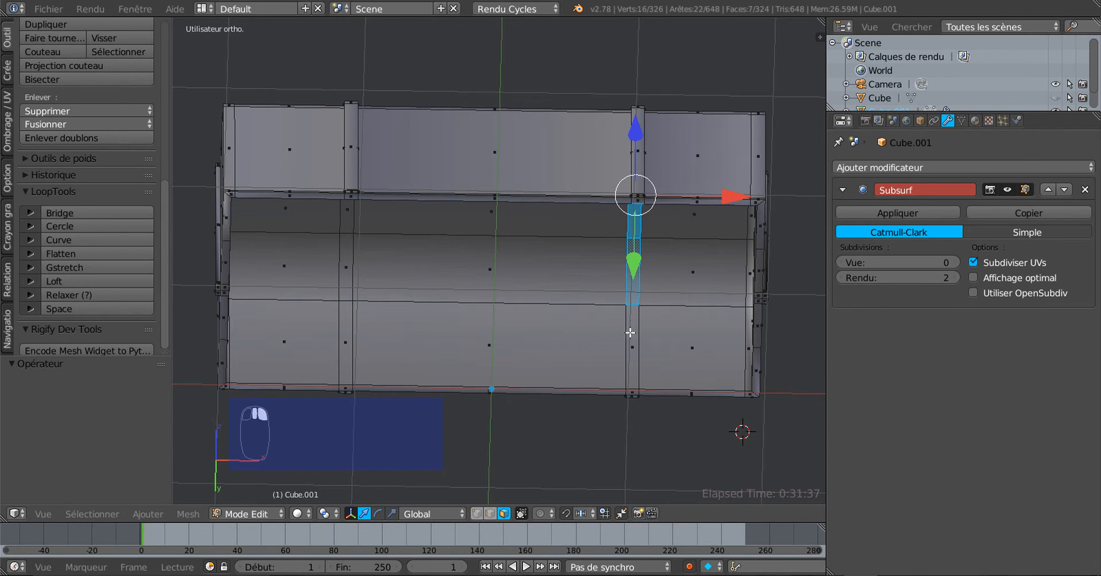
{"action": "right_click", "coordinate": [630, 338], "text": "shift"}
Step: Add all the matching inner faces of the second crosswise band to the selection, from wall to wall
{"action": "middle_click_drag", "start_coordinate": [552, 347], "coordinate": [740, 351], "text": "shift"}
{"action": "right_click", "coordinate": [535, 348], "text": "shift"}
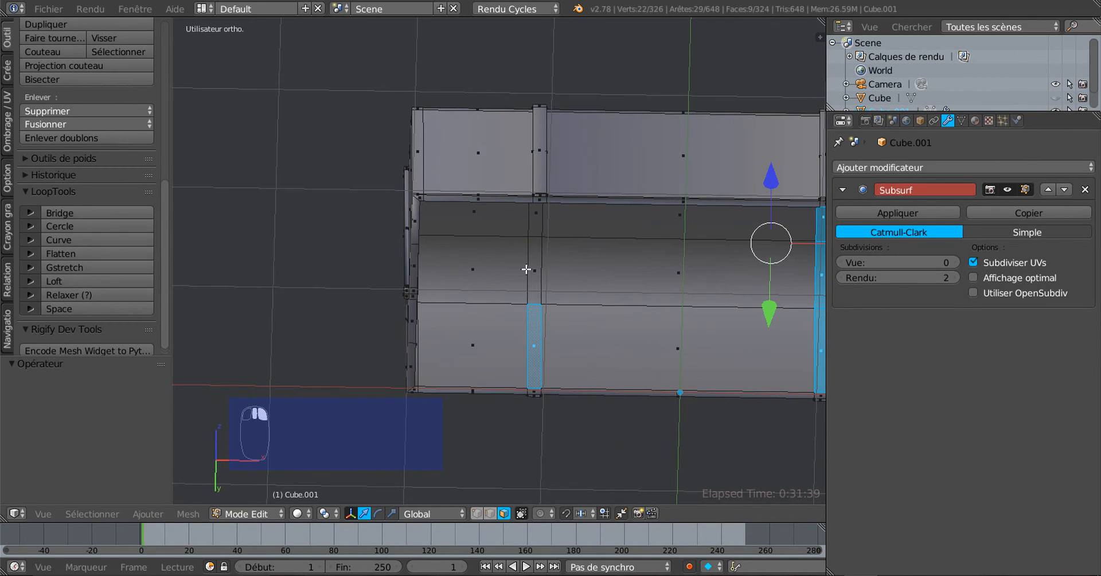
{"action": "right_click", "coordinate": [535, 269], "text": "shift"}
{"action": "right_click", "coordinate": [536, 226], "text": "shift"}
{"action": "mouse_move", "coordinate": [565, 300]}
{"action": "middle_mouse_down"}
{"action": "mouse_move", "coordinate": [569, 257]}
{"action": "mouse_move", "coordinate": [568, 300]}
{"action": "middle_mouse_up"}
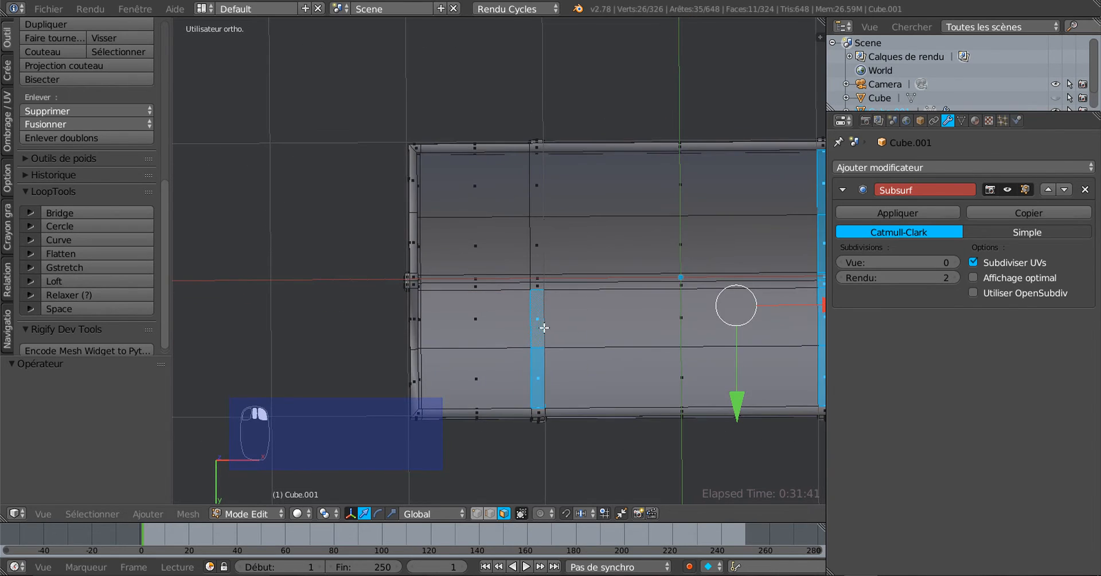
{"action": "scroll", "coordinate": [557, 308], "scroll_direction": "up", "scroll_amount": 2}
{"action": "right_click", "coordinate": [553, 276], "text": "shift"}
{"action": "right_click", "coordinate": [553, 255], "text": "shift"}
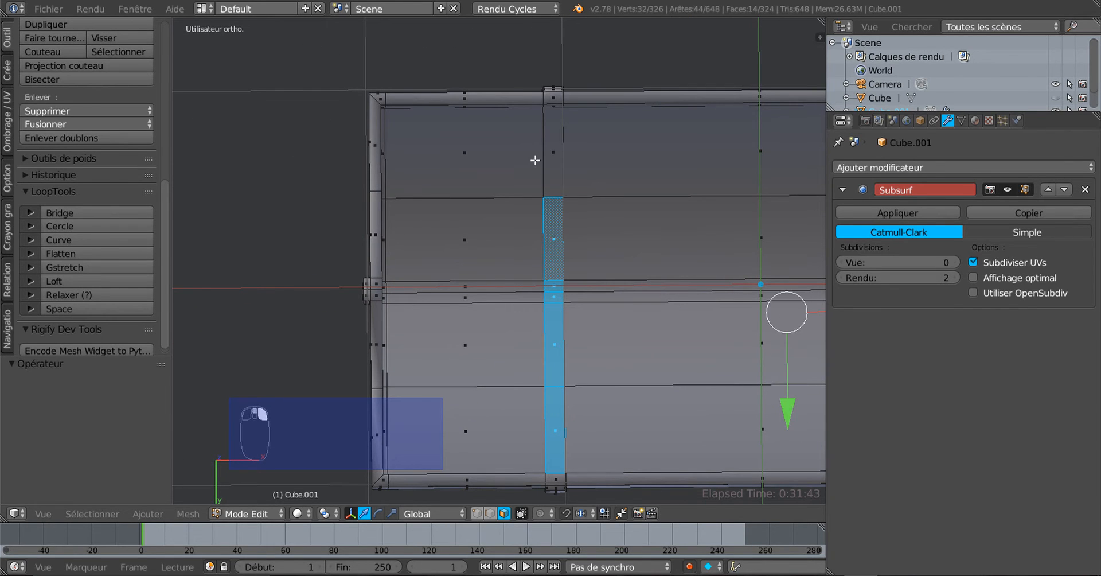
{"action": "right_click", "coordinate": [553, 153], "text": "shift"}
{"action": "middle_click_drag", "start_coordinate": [590, 349], "coordinate": [578, 272]}
{"action": "right_click", "coordinate": [551, 230], "text": "shift"}
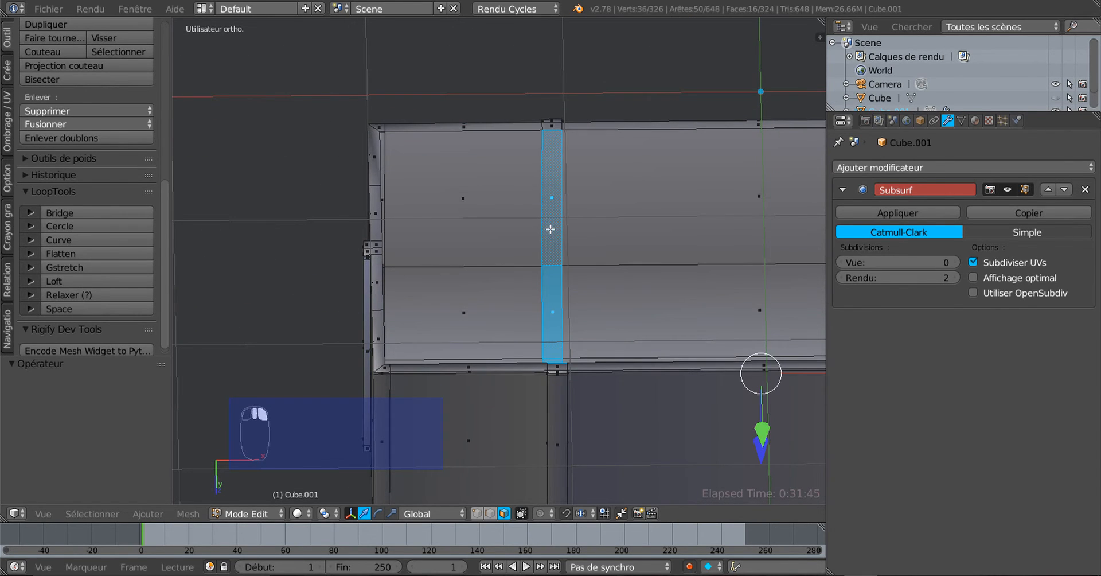
Step: Extrude the selected inner faces of both bands and scale the extrusion to about 0.973
{"action": "scroll", "coordinate": [620, 236], "scroll_direction": "down", "scroll_amount": 3}
{"action": "middle_click_drag", "start_coordinate": [669, 305], "coordinate": [667, 374]}
{"action": "middle_click_drag", "start_coordinate": [667, 367], "coordinate": [536, 389], "text": "shift"}
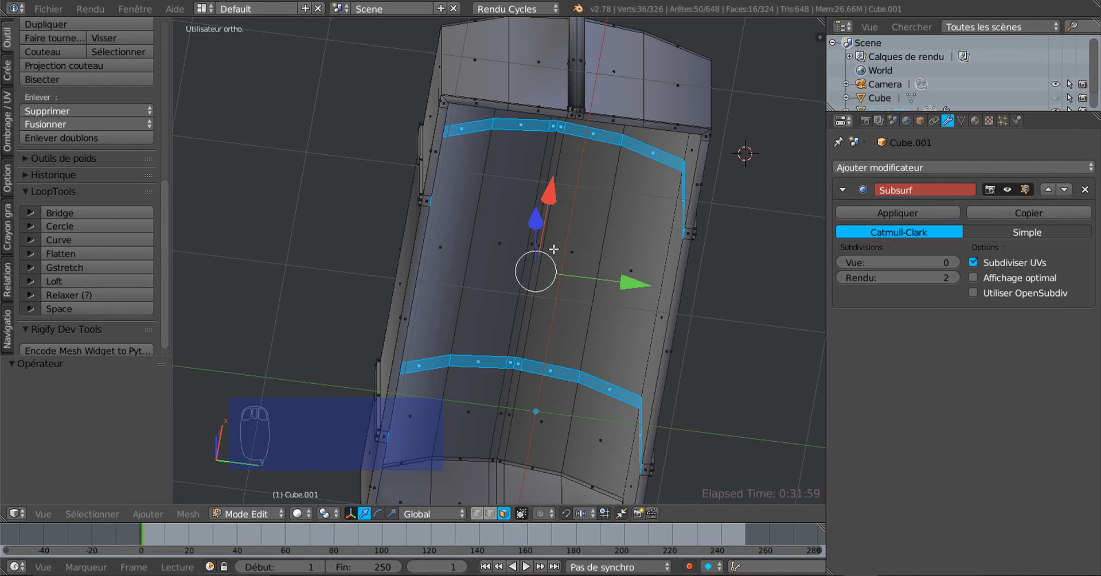
{"action": "middle_click_drag", "start_coordinate": [553, 249], "coordinate": [442, 242]}
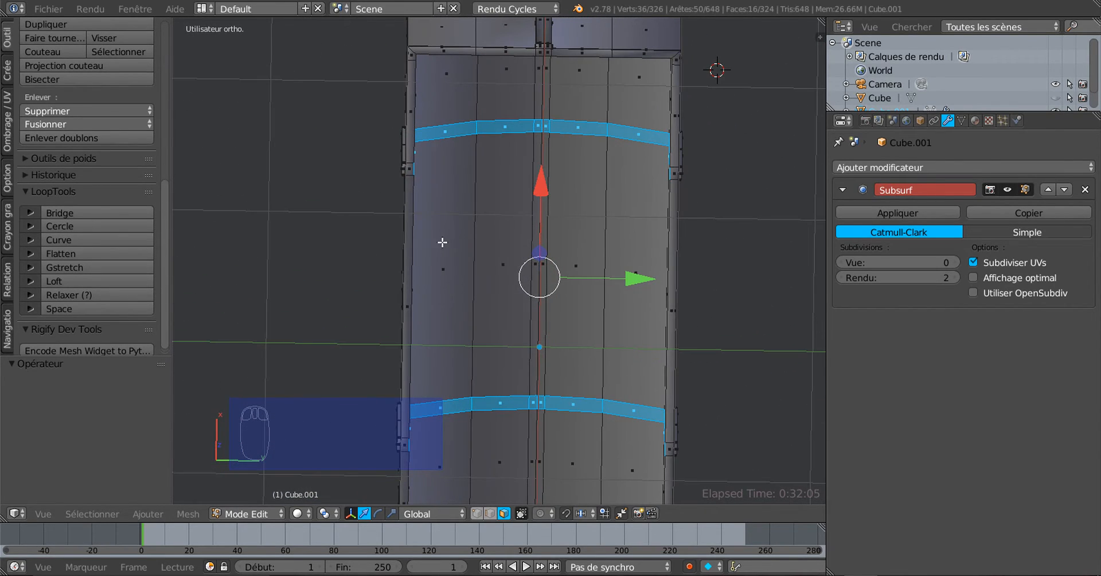
{"action": "middle_click_drag", "start_coordinate": [553, 207], "coordinate": [603, 257]}
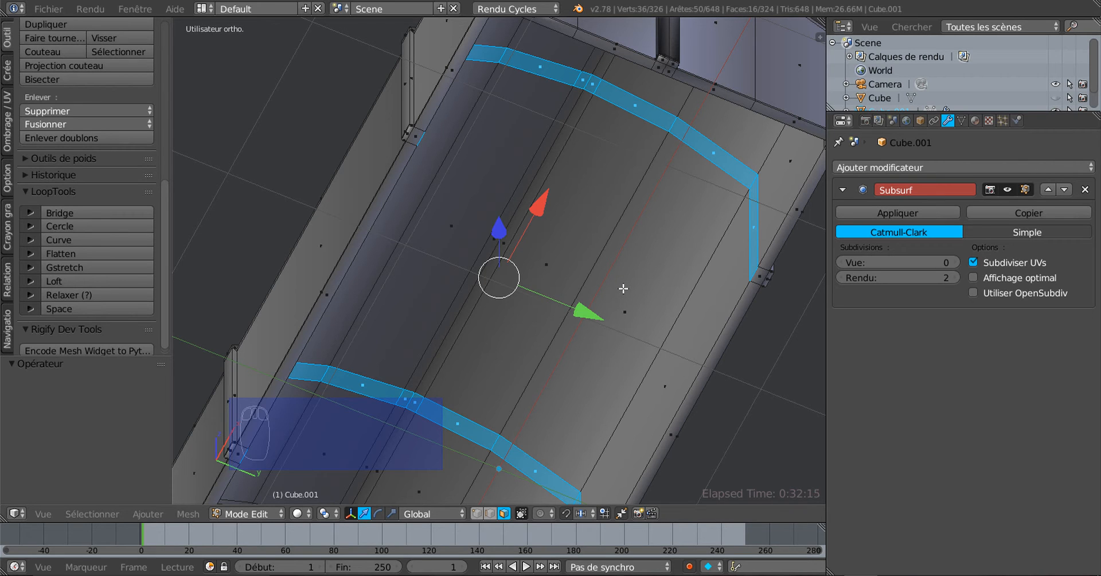
{"action": "key", "text": "e"}
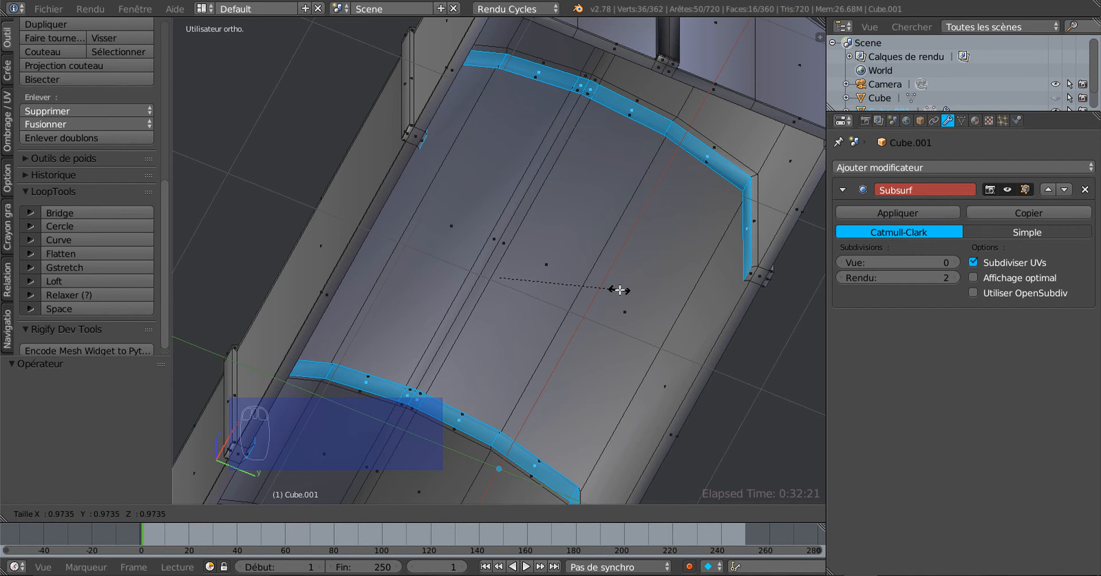
{"action": "left_click", "coordinate": [619, 290]}
Step: Switch to edge selection and select the short edges at both rim ends of one extruded inner strip
{"action": "middle_click_drag", "start_coordinate": [642, 274], "coordinate": [593, 232]}
{"action": "middle_click_drag", "start_coordinate": [663, 397], "coordinate": [551, 339]}
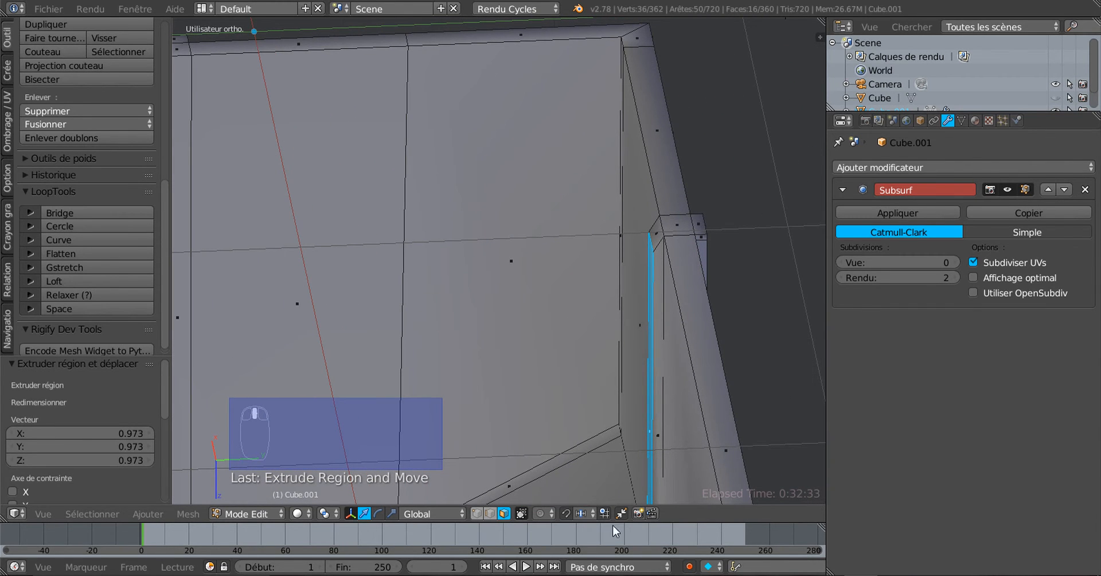
{"action": "left_click", "coordinate": [490, 513]}
{"action": "right_click", "coordinate": [649, 242]}
{"action": "right_click", "coordinate": [652, 241]}
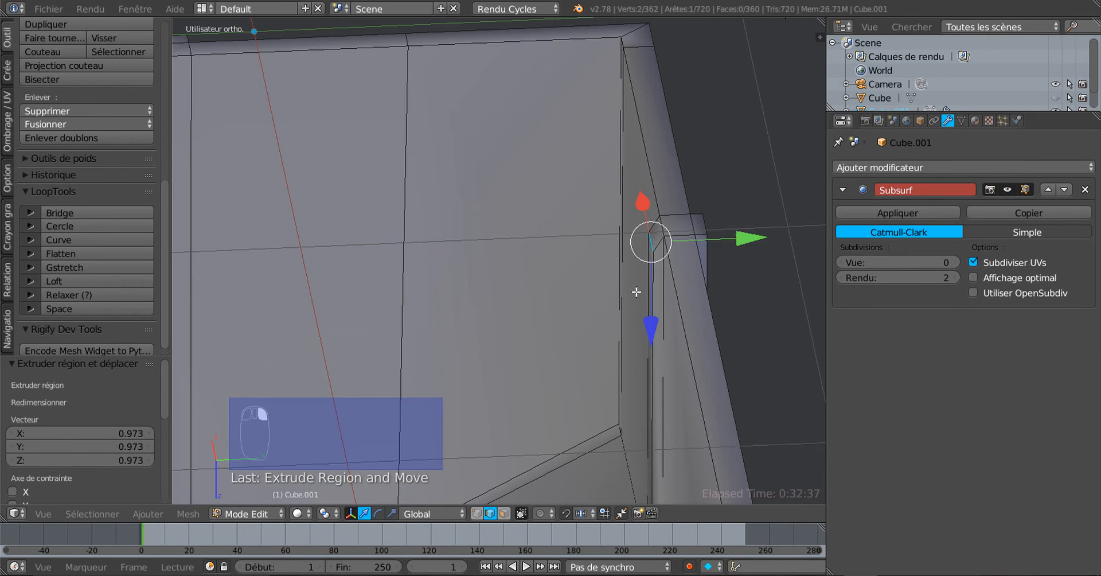
{"action": "middle_click_drag", "start_coordinate": [637, 291], "coordinate": [706, 313]}
{"action": "middle_click_drag", "start_coordinate": [575, 322], "coordinate": [767, 290], "text": "shift"}
{"action": "scroll", "coordinate": [706, 301], "scroll_direction": "down", "scroll_amount": 4}
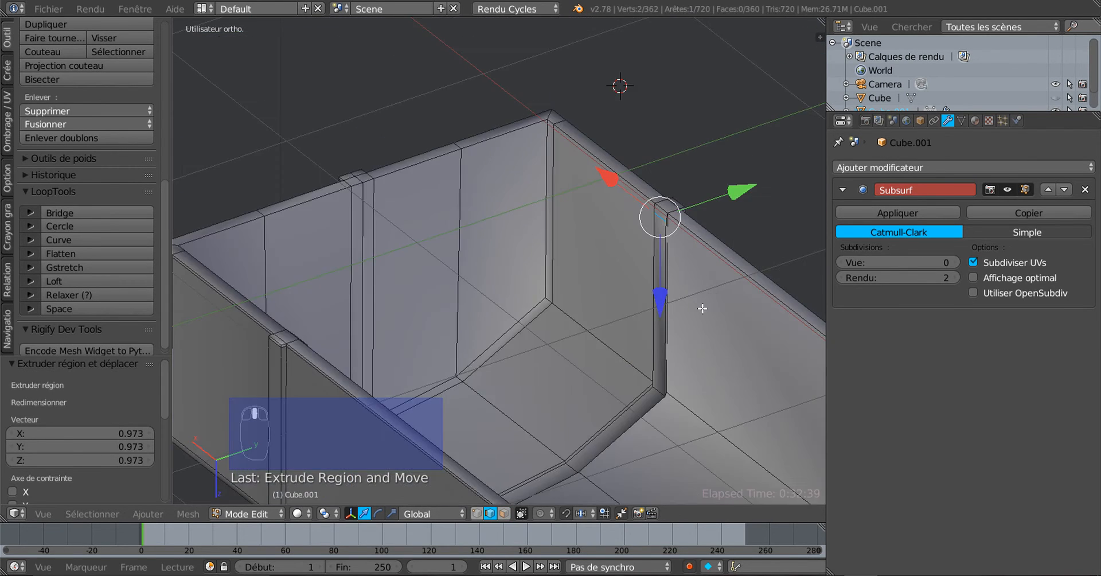
{"action": "middle_click_drag", "start_coordinate": [656, 368], "coordinate": [548, 379]}
{"action": "middle_click_drag", "start_coordinate": [462, 320], "coordinate": [617, 404], "text": "shift"}
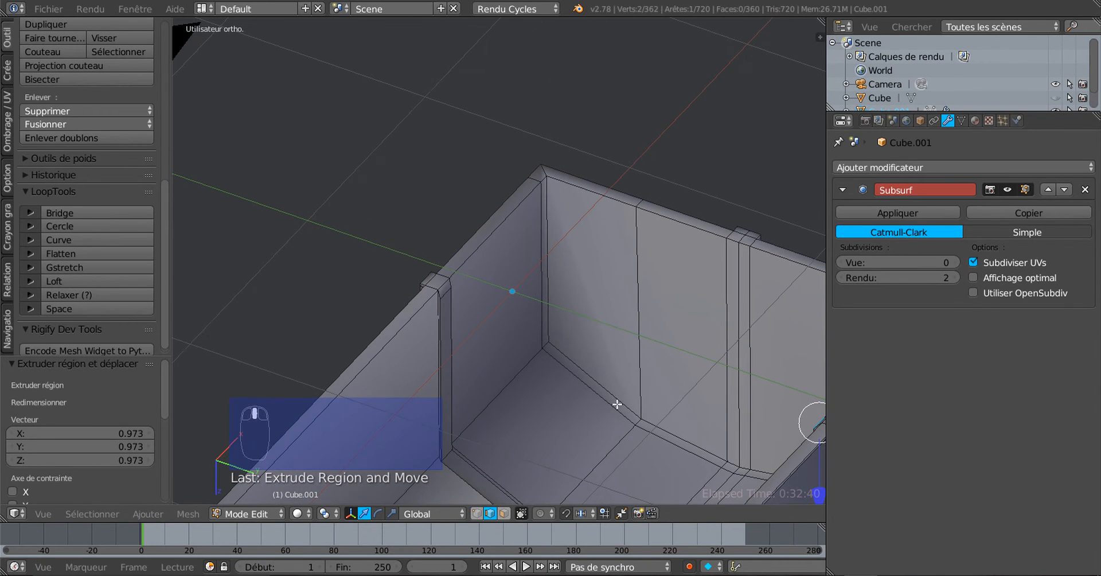
{"action": "right_click", "coordinate": [448, 292], "text": "shift"}
{"action": "middle_click_drag", "start_coordinate": [553, 366], "coordinate": [720, 384]}
{"action": "middle_click_drag", "start_coordinate": [437, 323], "coordinate": [544, 379]}
{"action": "scroll", "coordinate": [614, 393], "scroll_direction": "down", "scroll_amount": 4}
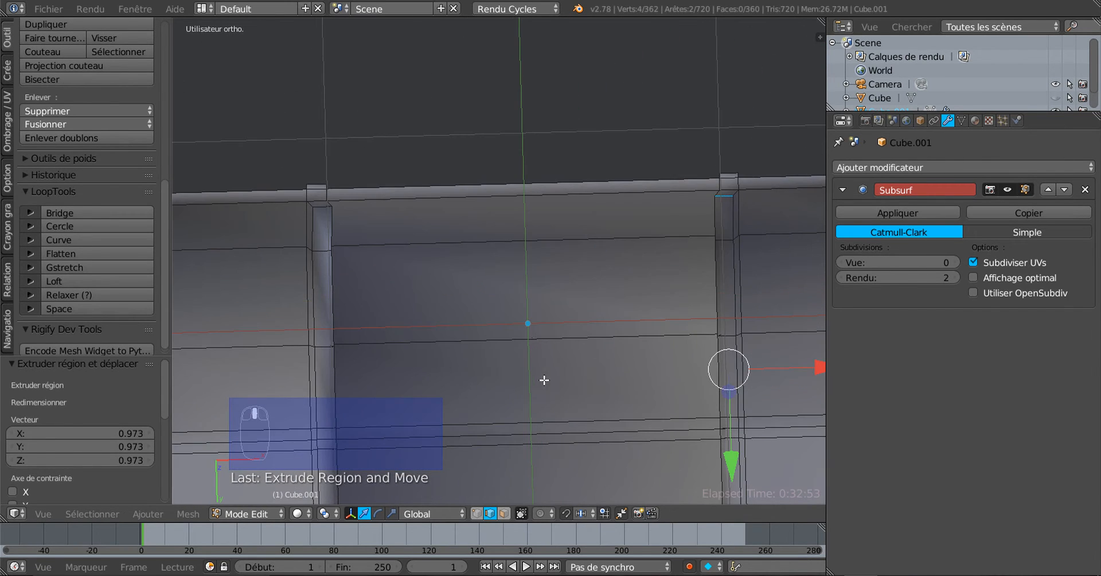
{"action": "scroll", "coordinate": [559, 292], "scroll_direction": "down", "scroll_amount": 2}
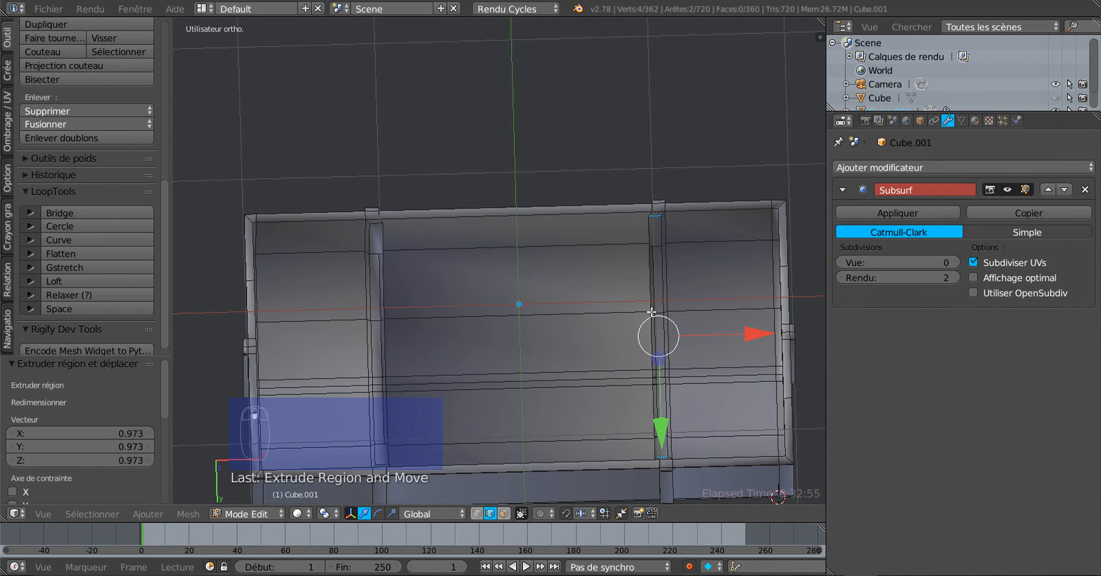
Step: Undo the end-edge selections to get back both extruded inner strips as the selection
{"action": "key", "text": "ctrl+z"}
{"action": "key", "text": "ctrl+z"}
{"action": "key", "text": "ctrl+z"}
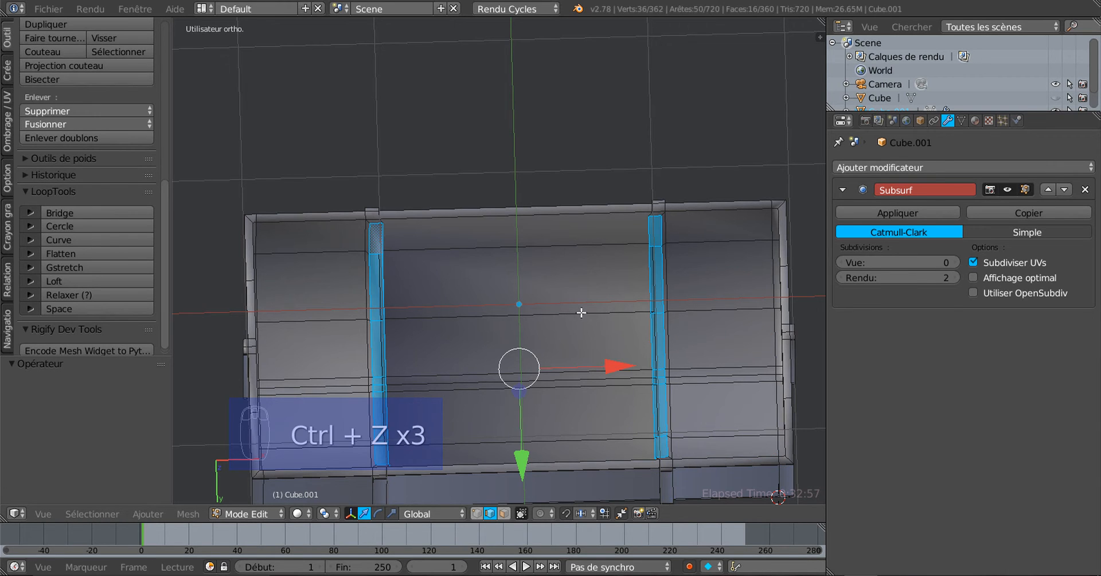
Step: Switch to the scale manipulator and undo the extrusion and scaling of both inner strips
{"action": "middle_click_drag", "start_coordinate": [585, 340], "coordinate": [686, 239]}
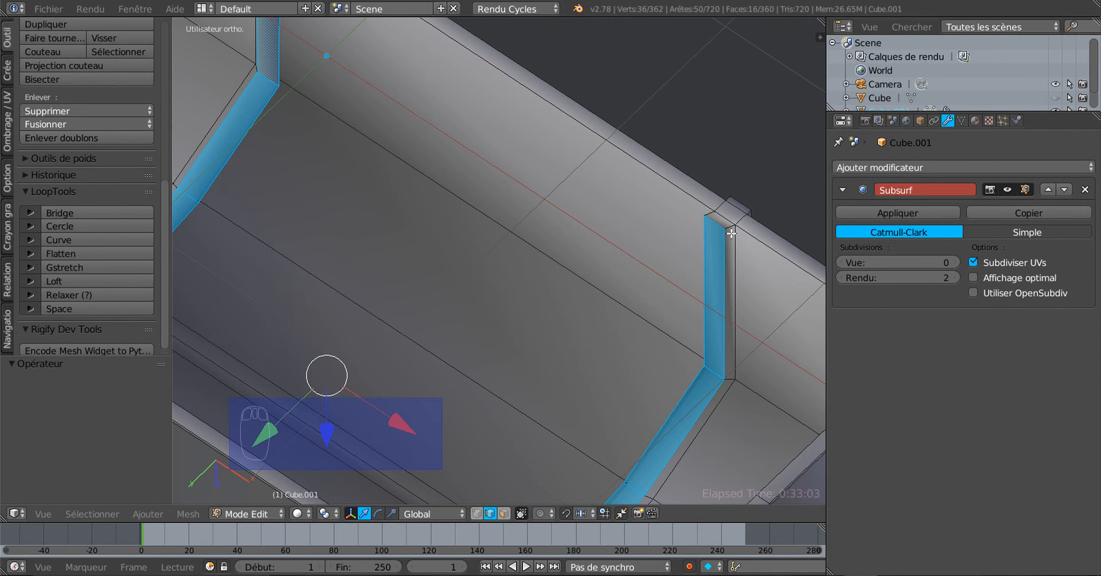
{"action": "scroll", "coordinate": [573, 332], "scroll_direction": "down", "scroll_amount": 2}
{"action": "left_click", "coordinate": [393, 513]}
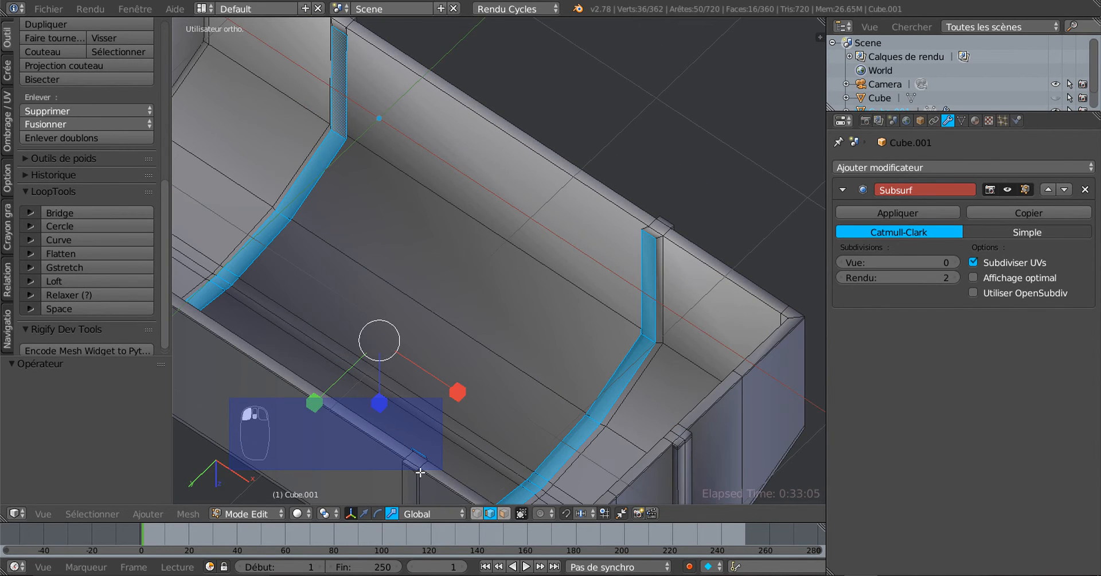
{"action": "left_click_drag", "start_coordinate": [457, 393], "coordinate": [453, 386]}
{"action": "middle_click_drag", "start_coordinate": [453, 386], "coordinate": [604, 323]}
{"action": "key", "text": "ctrl+z"}
{"action": "key", "text": "ctrl+z"}
{"action": "key", "text": "ctrl+z"}
{"action": "key", "text": "ctrl+z"}
{"action": "key", "text": "ctrl+z"}
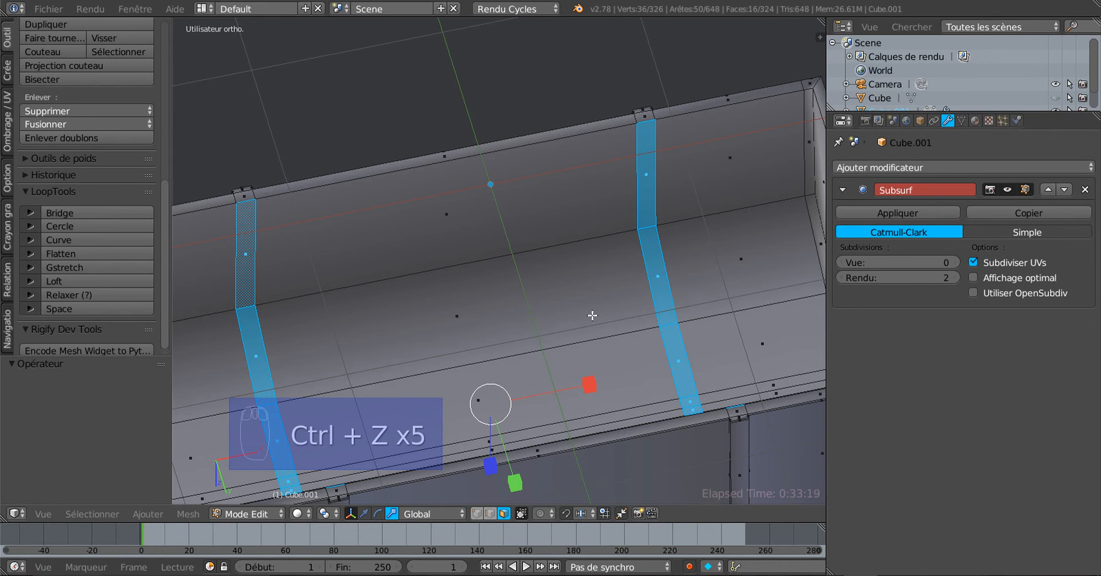
Step: Undo the last face selection and add that wall face of the first band back to the selection
{"action": "middle_click_drag", "start_coordinate": [625, 336], "coordinate": [685, 320]}
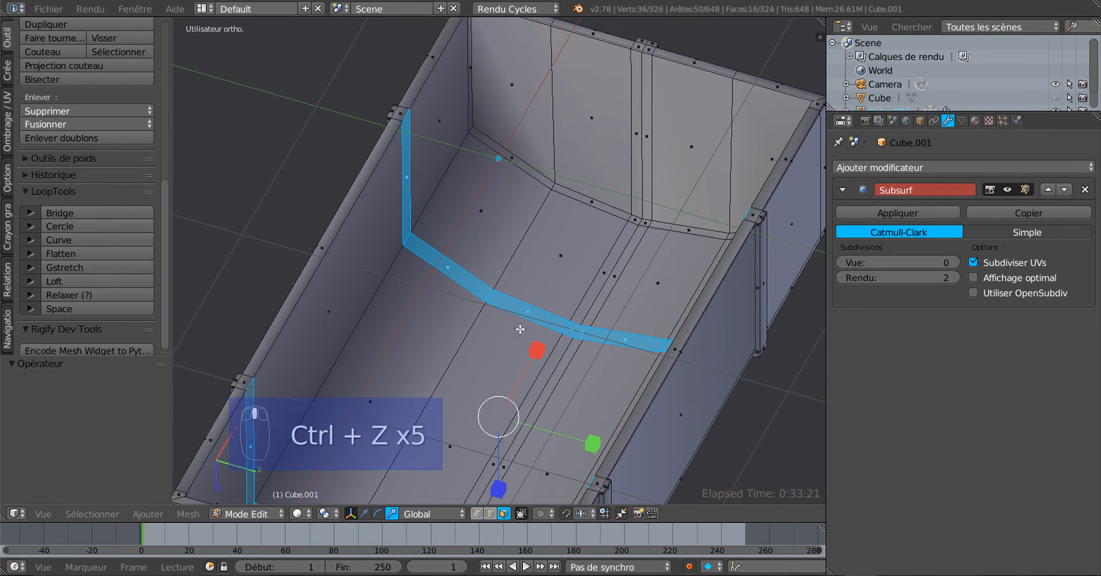
{"action": "middle_click_drag", "start_coordinate": [524, 330], "coordinate": [493, 332]}
{"action": "key", "text": "ctrl+z"}
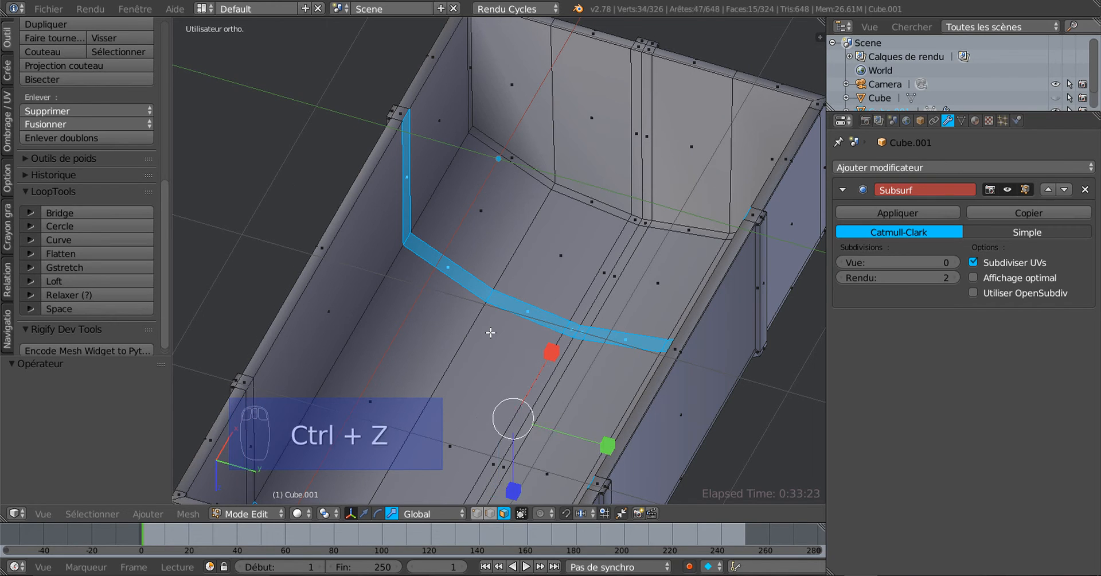
{"action": "middle_click_drag", "start_coordinate": [491, 331], "coordinate": [381, 363]}
{"action": "right_click", "coordinate": [225, 260], "text": "shift"}
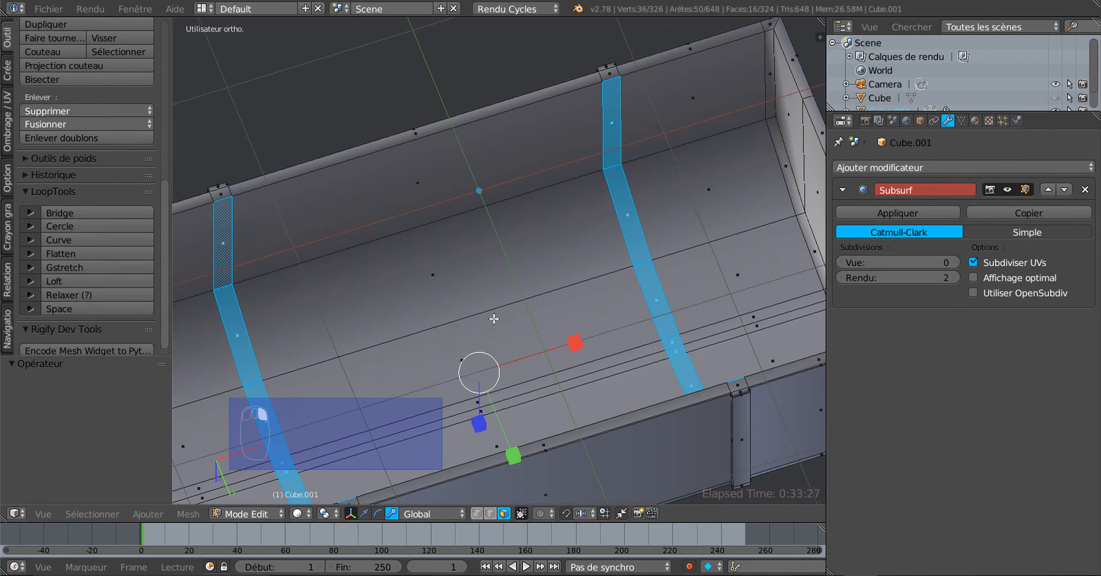
Step: Extrude the selected inner faces of both bands in place and scale the extrusion along Y to 0.966
{"action": "middle_click_drag", "start_coordinate": [493, 319], "coordinate": [587, 305]}
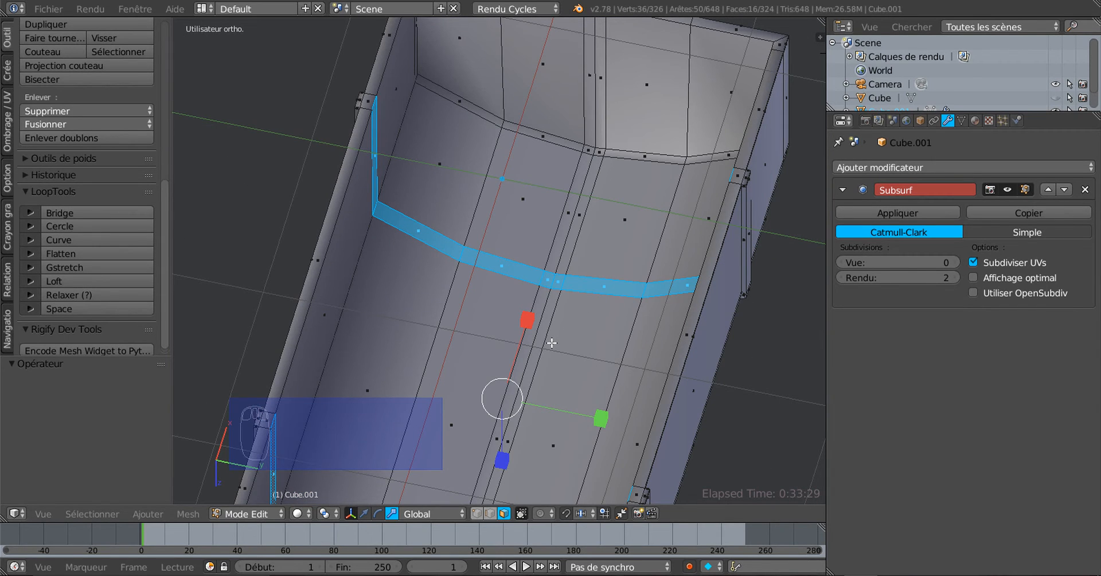
{"action": "key", "text": "e"}
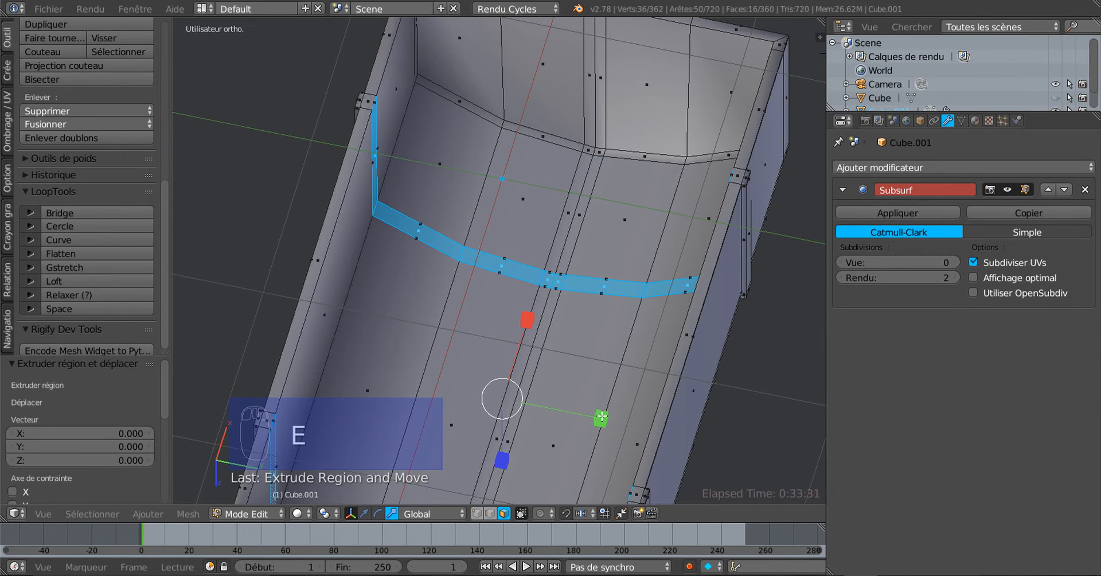
{"action": "middle_click_drag", "start_coordinate": [613, 405], "coordinate": [628, 387]}
{"action": "left_click_drag", "start_coordinate": [608, 430], "coordinate": [567, 425]}
{"action": "scroll", "coordinate": [309, 144], "scroll_direction": "up", "scroll_amount": 2}
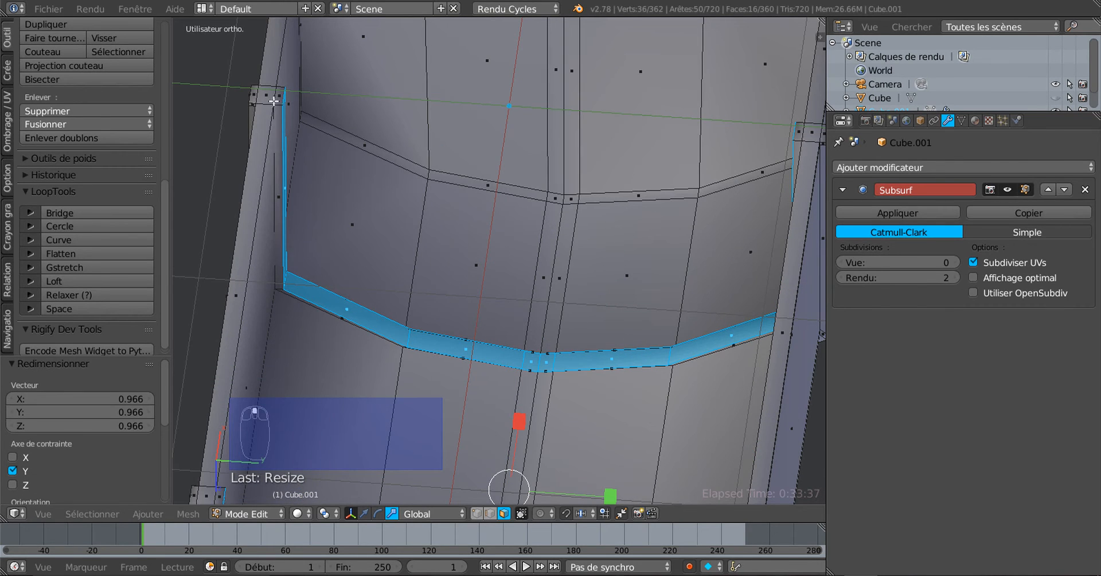
Step: Deselect the vertical wall faces at both ends of each extruded inner strip
{"action": "middle_click_drag", "start_coordinate": [453, 390], "coordinate": [609, 231]}
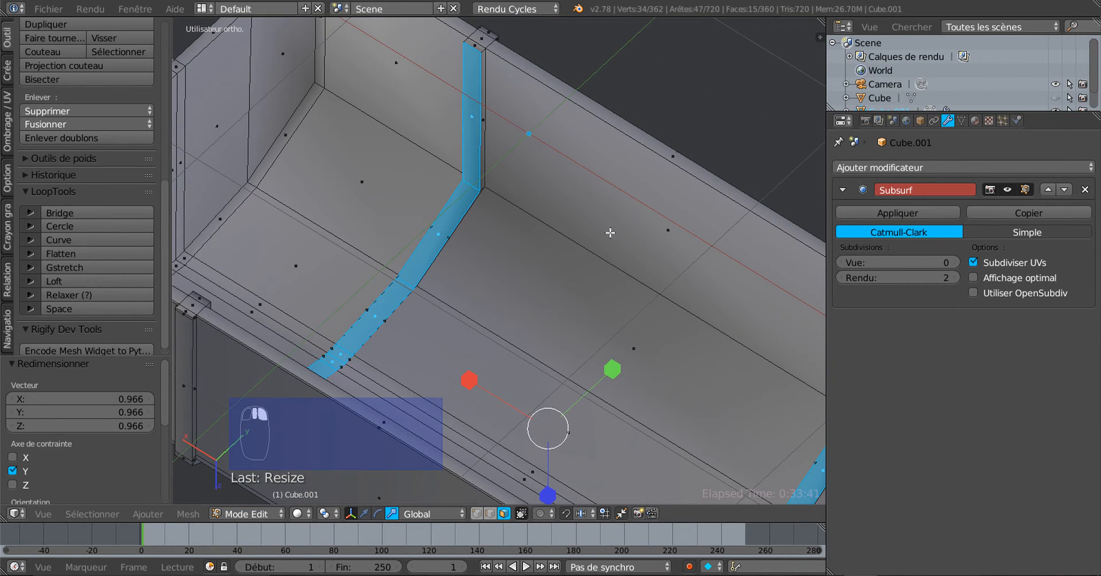
{"action": "right_click", "coordinate": [474, 122], "text": "shift"}
{"action": "middle_click_drag", "start_coordinate": [619, 387], "coordinate": [786, 384]}
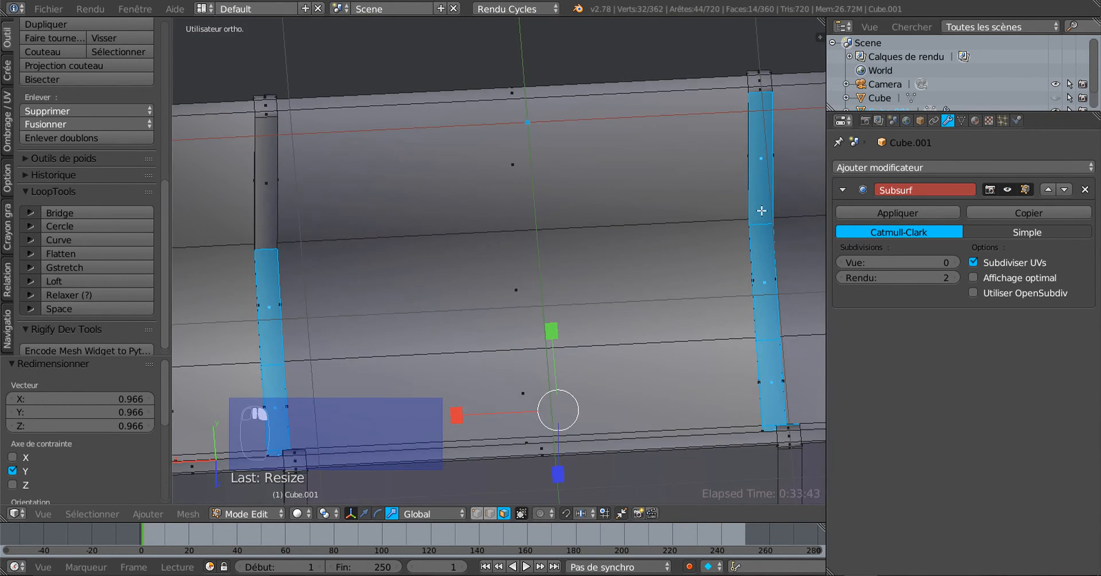
{"action": "right_click", "coordinate": [758, 185], "text": "shift"}
{"action": "middle_click_drag", "start_coordinate": [717, 282], "coordinate": [358, 323]}
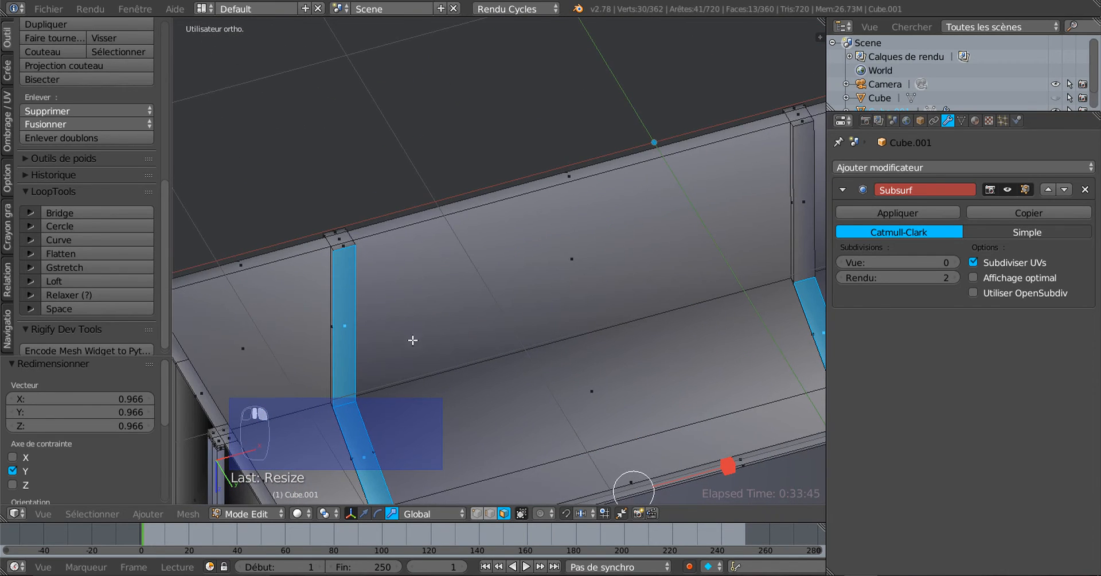
{"action": "right_click", "coordinate": [350, 316], "text": "shift"}
{"action": "middle_click_drag", "start_coordinate": [500, 408], "coordinate": [534, 379]}
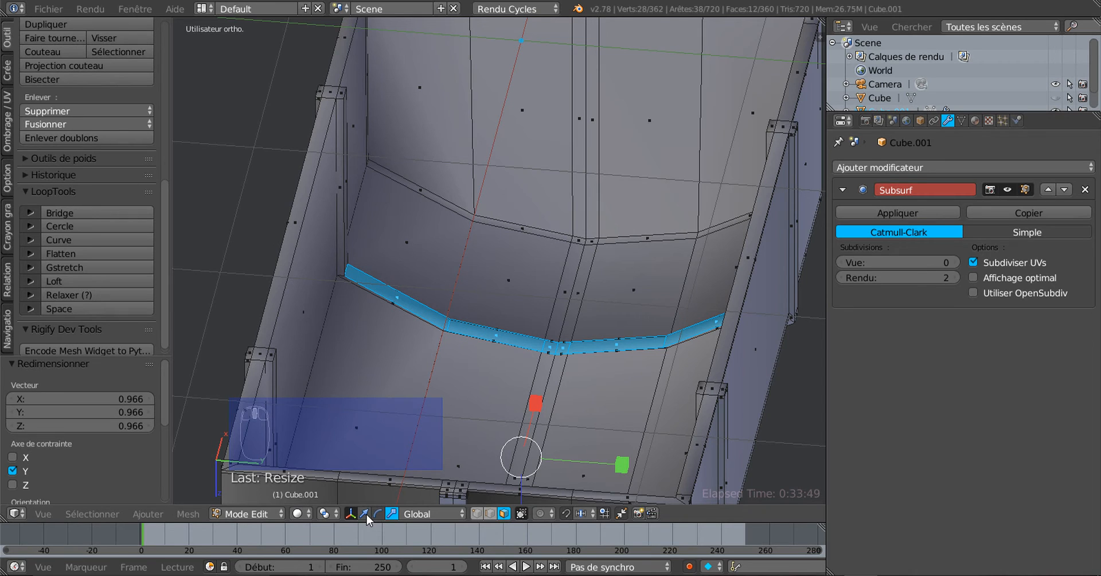
Step: Switch to the move manipulator and move the selected roof faces of both inner strips by -0.025 along Z
{"action": "left_click", "coordinate": [365, 514]}
{"action": "middle_click_drag", "start_coordinate": [604, 394], "coordinate": [564, 448]}
{"action": "left_click_drag", "start_coordinate": [557, 455], "coordinate": [557, 445]}
{"action": "middle_click_drag", "start_coordinate": [556, 445], "coordinate": [599, 260]}
{"action": "middle_click_drag", "start_coordinate": [576, 181], "coordinate": [343, 305]}
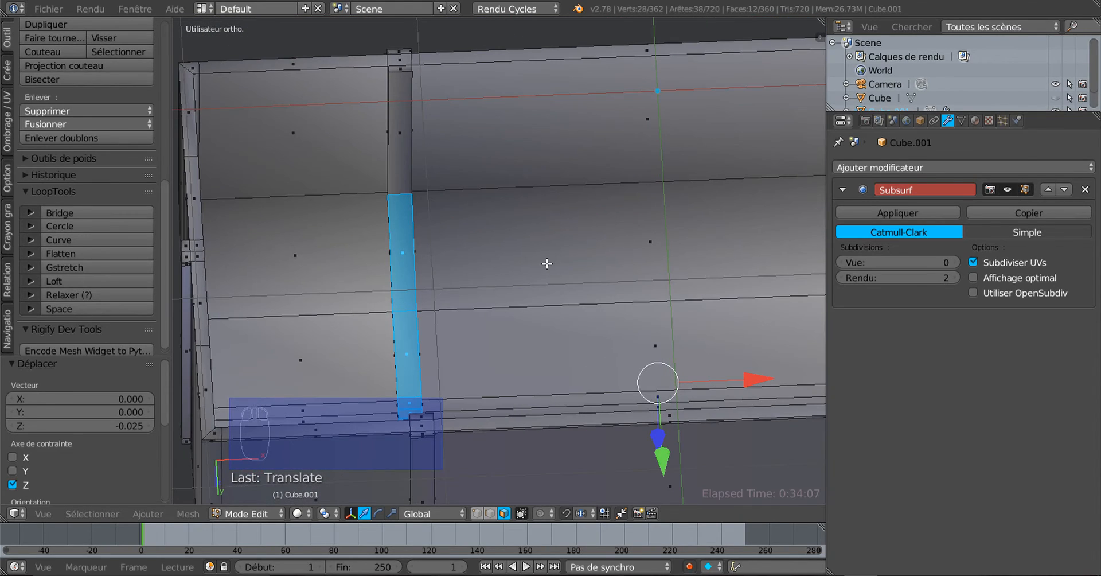
Step: Check the strips outside Edit Mode and set the Subsurf viewport subdivision to 2
{"action": "key", "text": "Tab"}
{"action": "middle_click_drag", "start_coordinate": [545, 261], "coordinate": [578, 346]}
{"action": "key", "text": "Tab"}
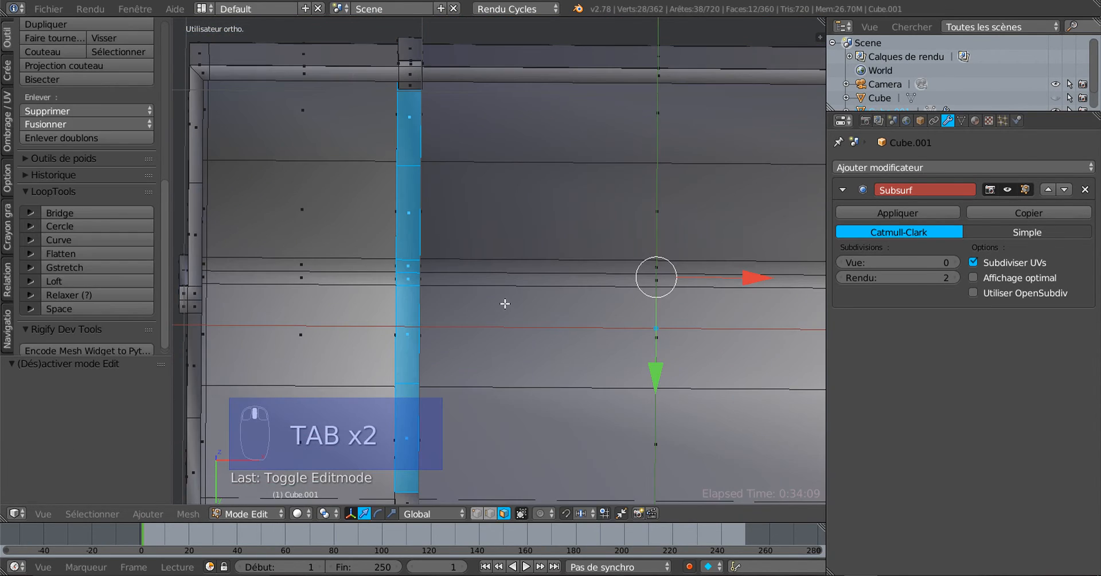
{"action": "middle_click_drag", "start_coordinate": [510, 303], "coordinate": [545, 314]}
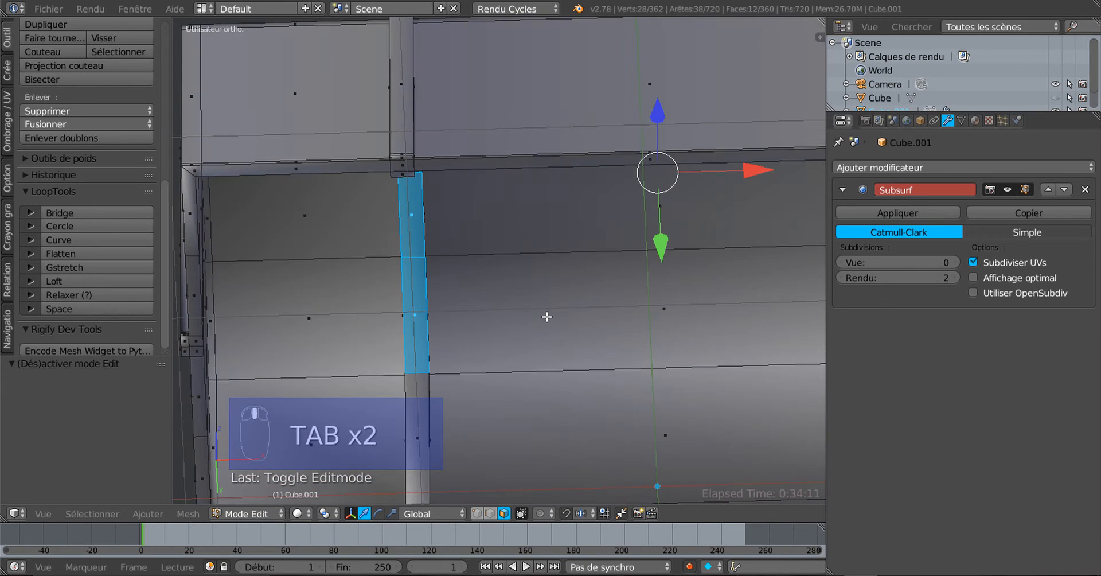
{"action": "left_click", "coordinate": [894, 262]}
{"action": "type", "text": "2"}
{"action": "key", "text": "Return"}
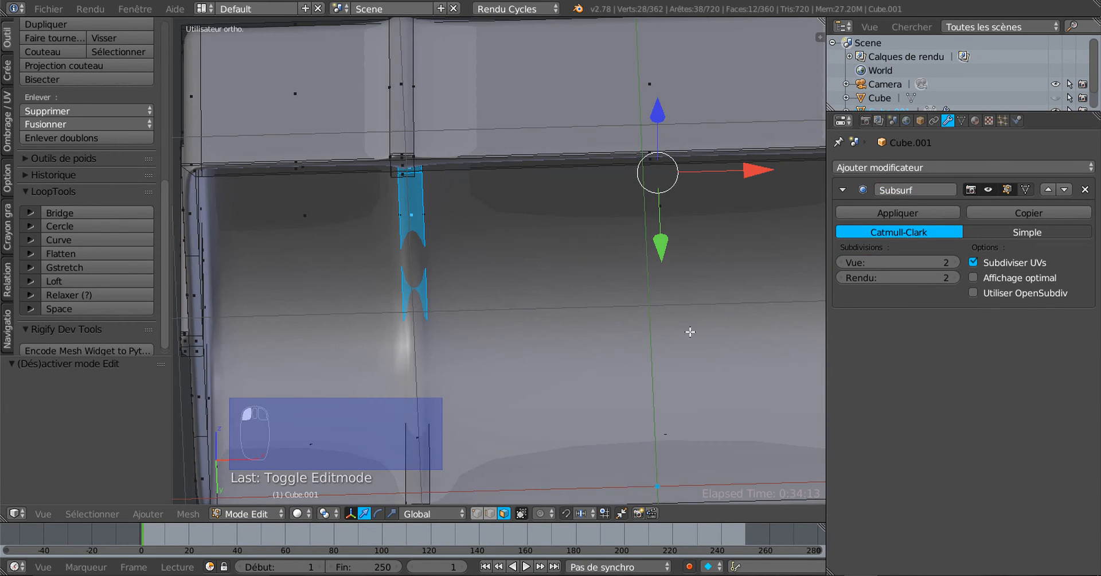
Step: Add two centred loop cuts lengthwise along the first crosswise band and check the smoothed result in Object Mode
{"action": "middle_click_drag", "start_coordinate": [691, 334], "coordinate": [691, 336]}
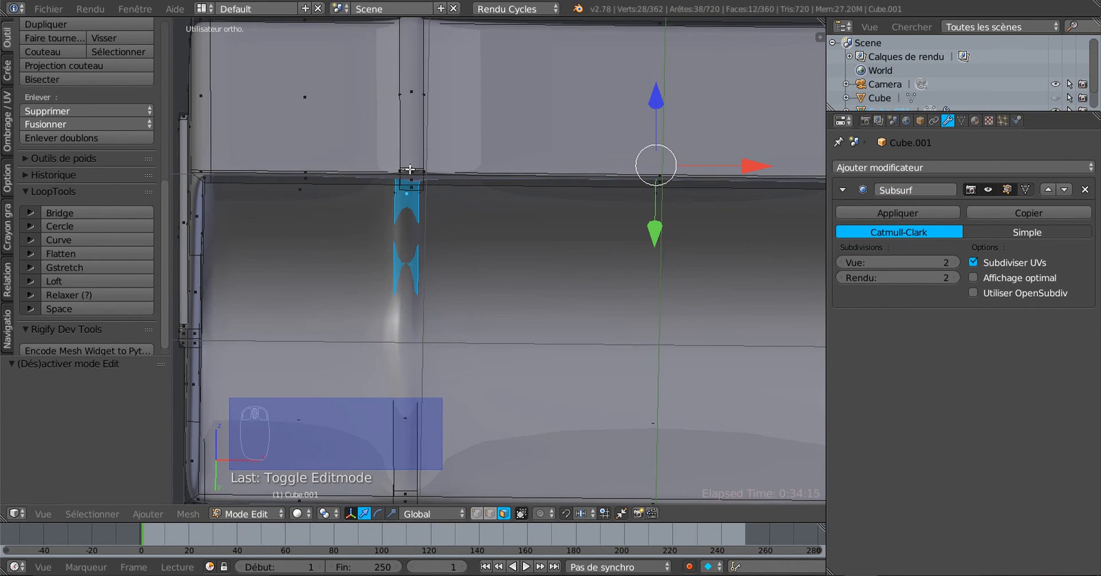
{"action": "key", "text": "ctrl+r"}
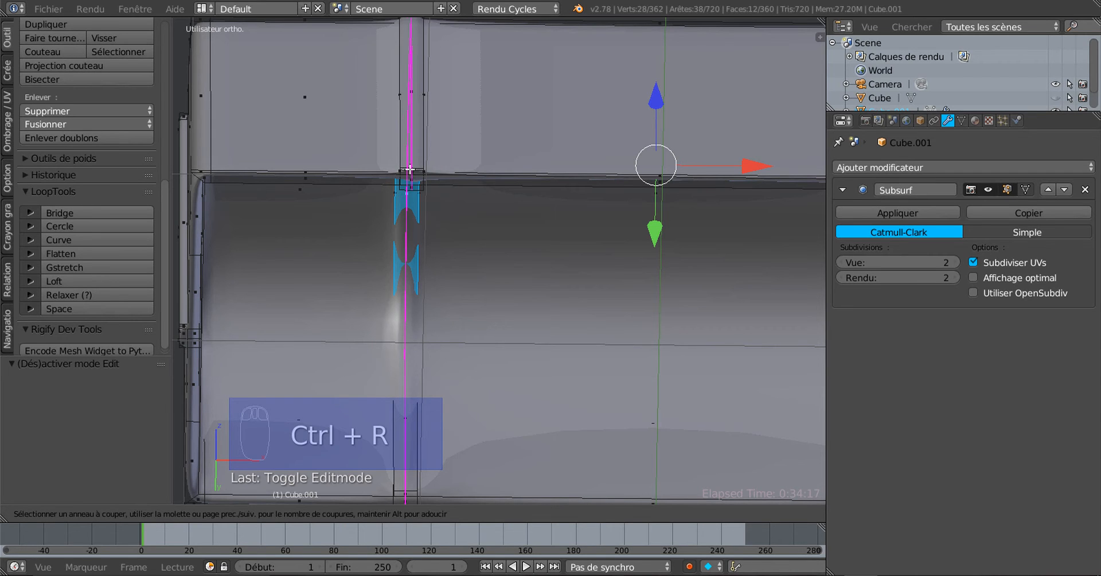
{"action": "scroll", "coordinate": [409, 169], "scroll_direction": "up", "scroll_amount": 1}
{"action": "left_click", "coordinate": [409, 169]}
{"action": "right_click", "coordinate": [409, 170]}
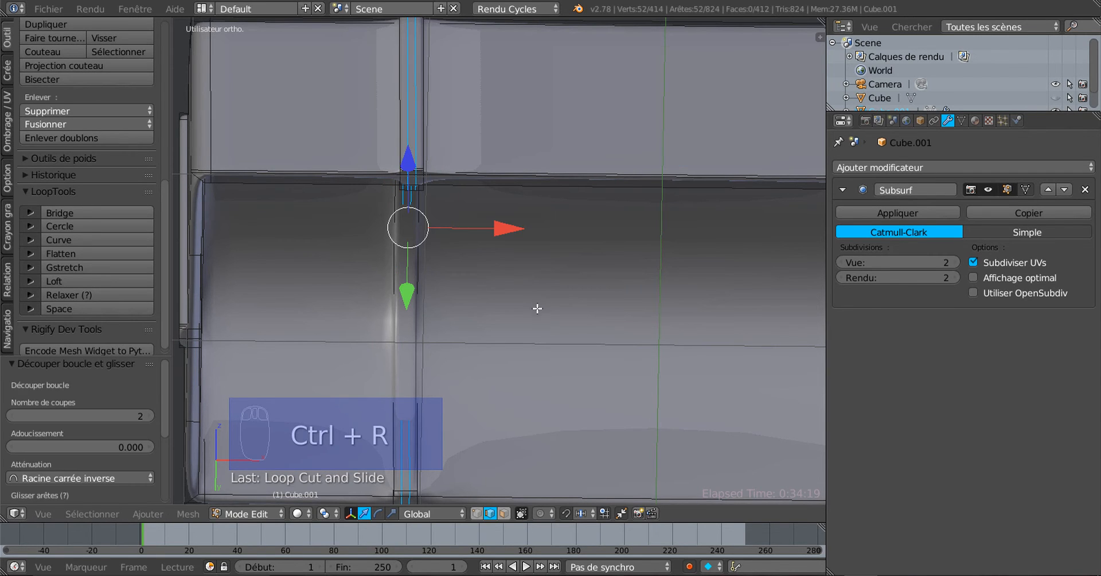
{"action": "key", "text": "Tab"}
{"action": "middle_click_drag", "start_coordinate": [536, 308], "coordinate": [518, 342]}
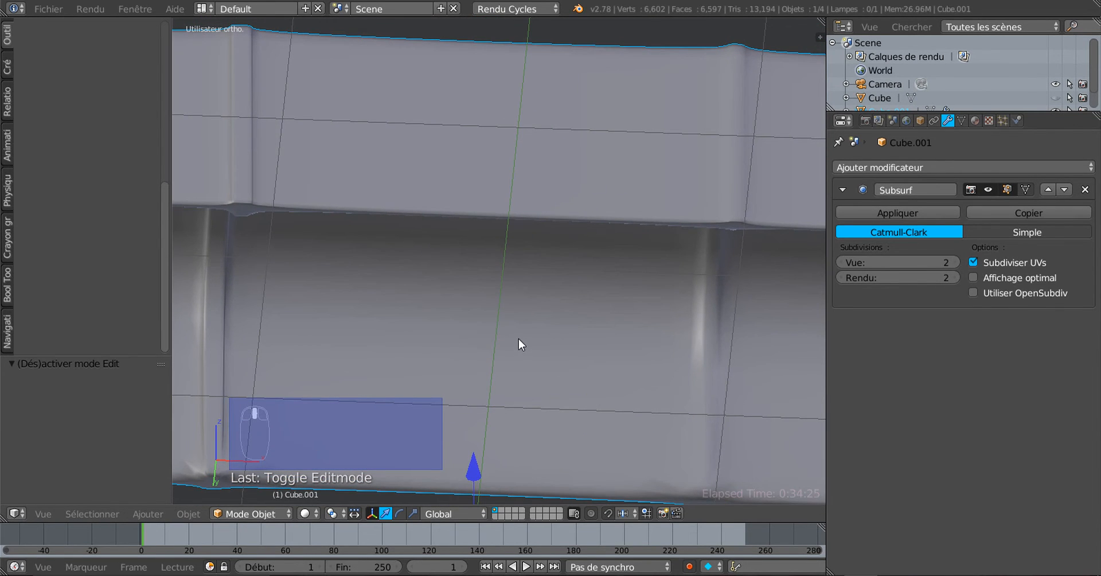
Step: Return to Edit Mode and add two loop cuts lengthwise along the second crosswise band
{"action": "key", "text": "Tab"}
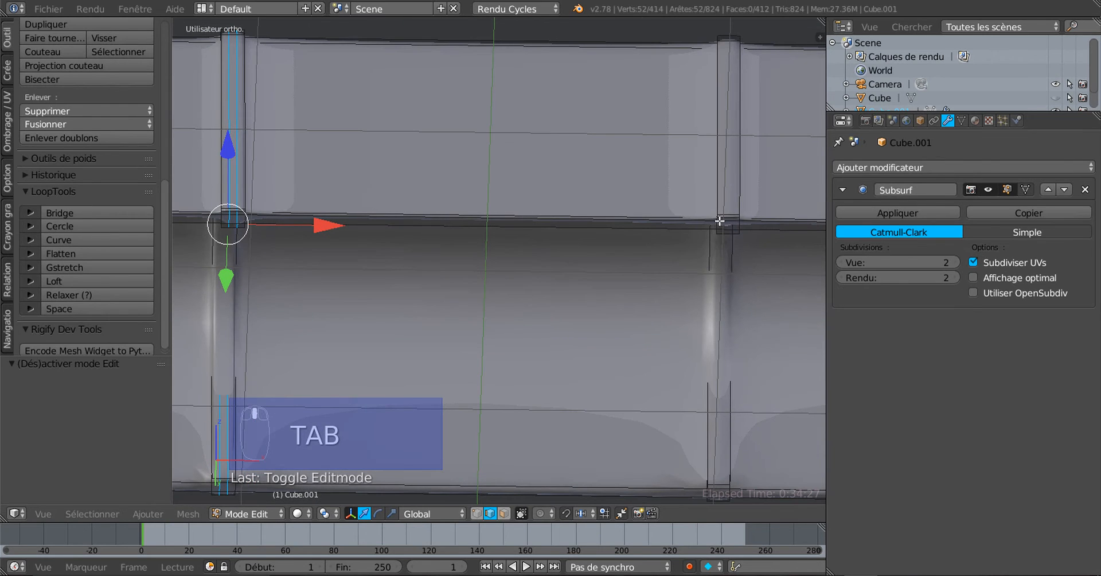
{"action": "key", "text": "ctrl+r"}
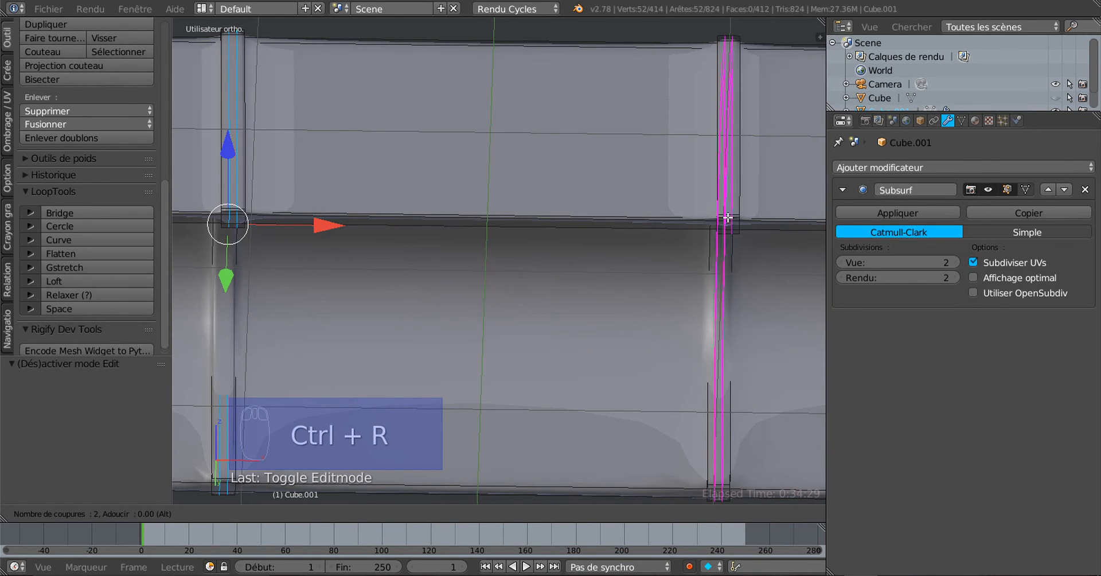
{"action": "left_click", "coordinate": [691, 246]}
{"action": "scroll", "coordinate": [690, 246], "scroll_direction": "down", "scroll_amount": 5}
{"action": "middle_click_drag", "start_coordinate": [654, 263], "coordinate": [644, 349]}
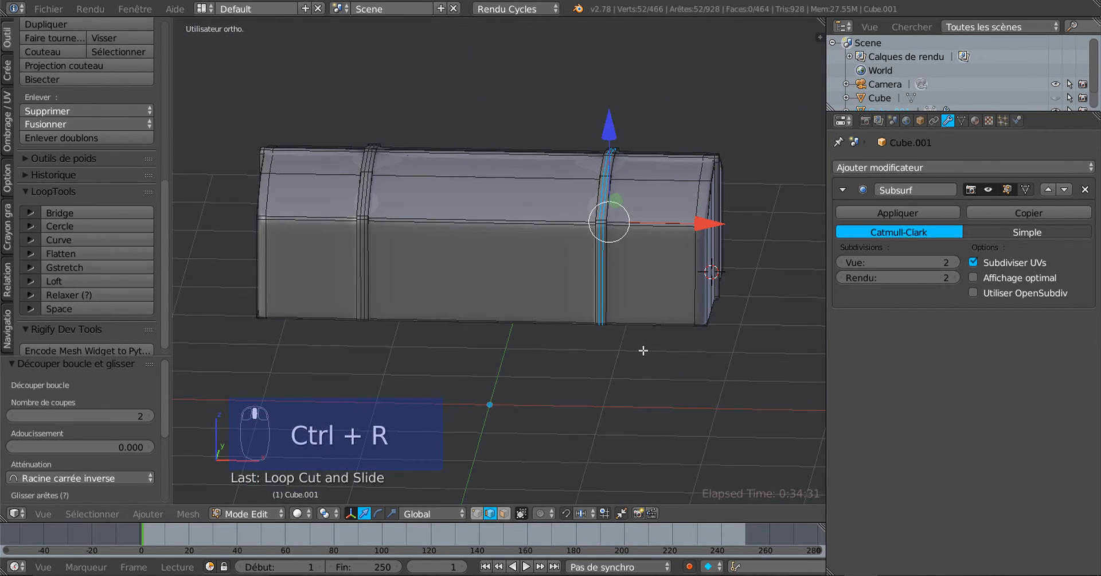
Step: Examine the smoothed lid in Object Mode and its underside with both inner strips in Edit Mode
{"action": "key", "text": "Tab"}
{"action": "middle_click_drag", "start_coordinate": [668, 410], "coordinate": [652, 200]}
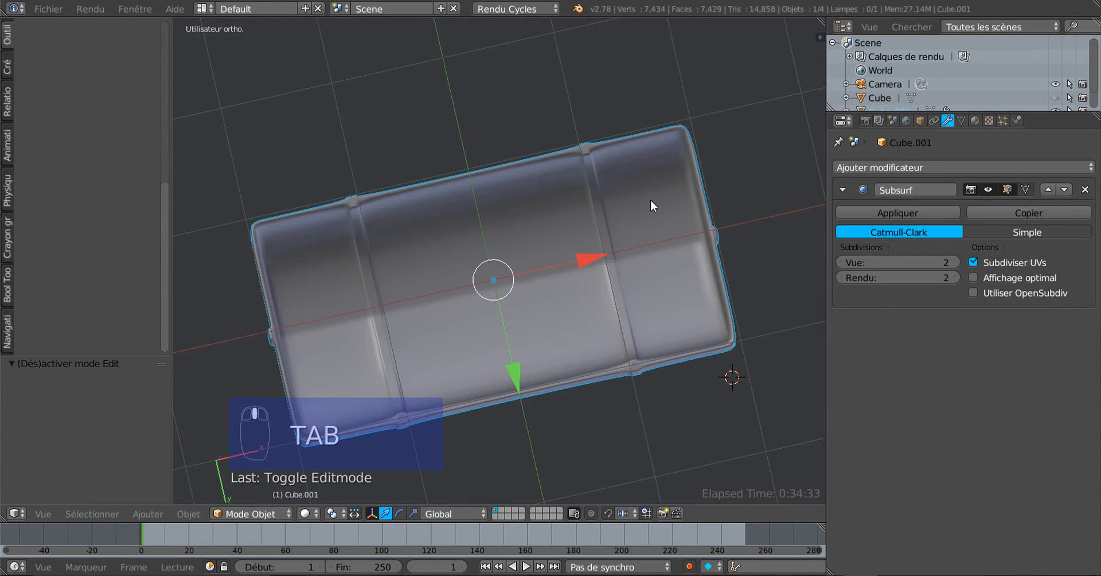
{"action": "middle_click_drag", "start_coordinate": [608, 239], "coordinate": [606, 191]}
{"action": "key", "text": "Tab"}
{"action": "scroll", "coordinate": [604, 325], "scroll_direction": "up", "scroll_amount": 3}
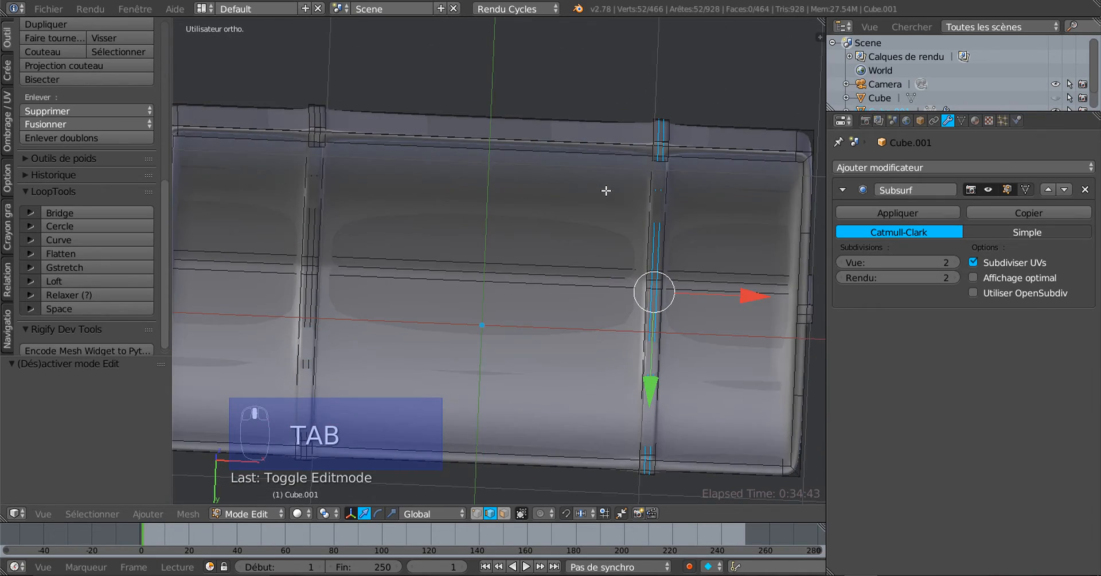
{"action": "middle_click_drag", "start_coordinate": [611, 291], "coordinate": [571, 344]}
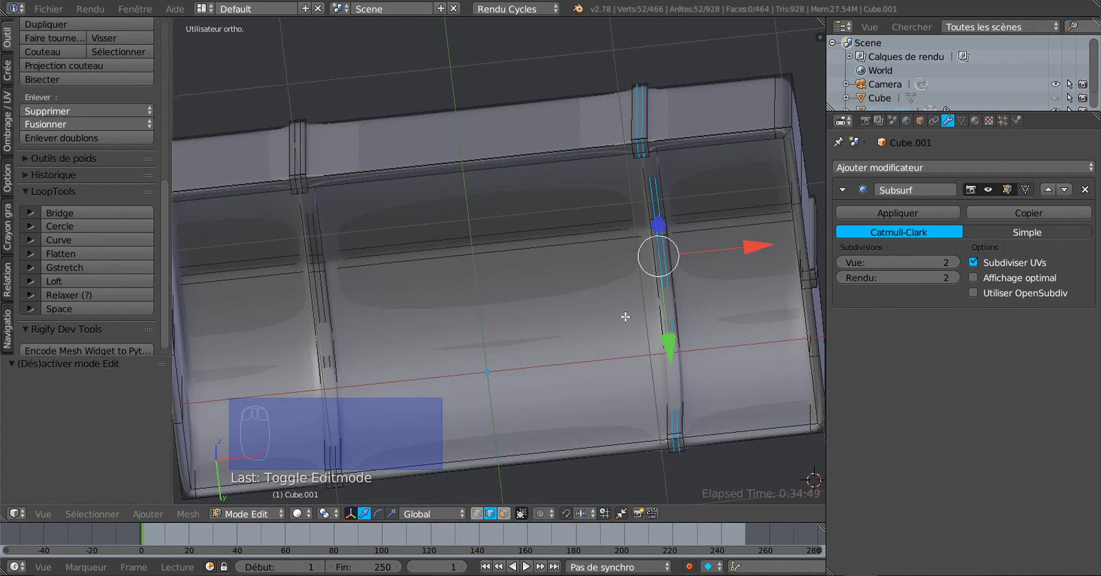
{"action": "middle_click_drag", "start_coordinate": [630, 295], "coordinate": [610, 333]}
Step: In face selection mode, select the paired narrow faces along the inner roof centre in one end bay and the middle bay
{"action": "left_click", "coordinate": [506, 514]}
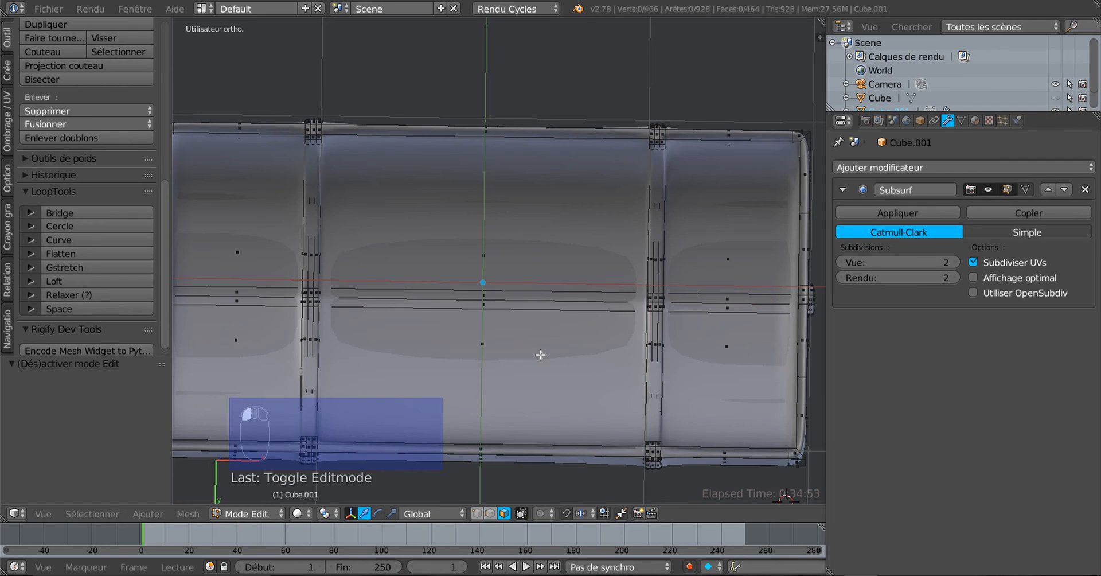
{"action": "middle_click_drag", "start_coordinate": [637, 304], "coordinate": [545, 269]}
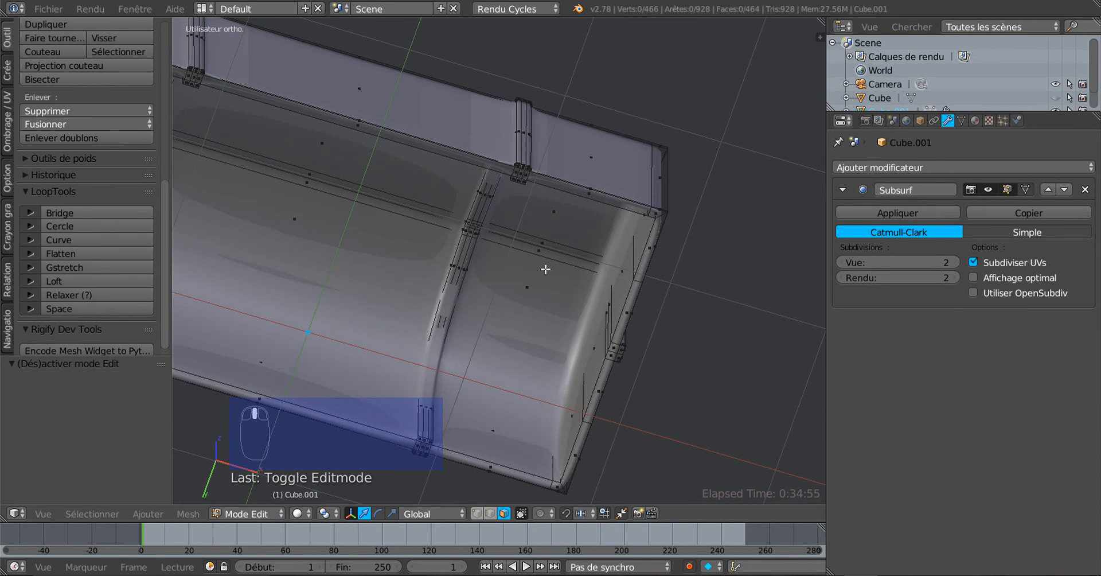
{"action": "right_click", "coordinate": [539, 242]}
{"action": "right_click", "coordinate": [534, 251], "text": "shift"}
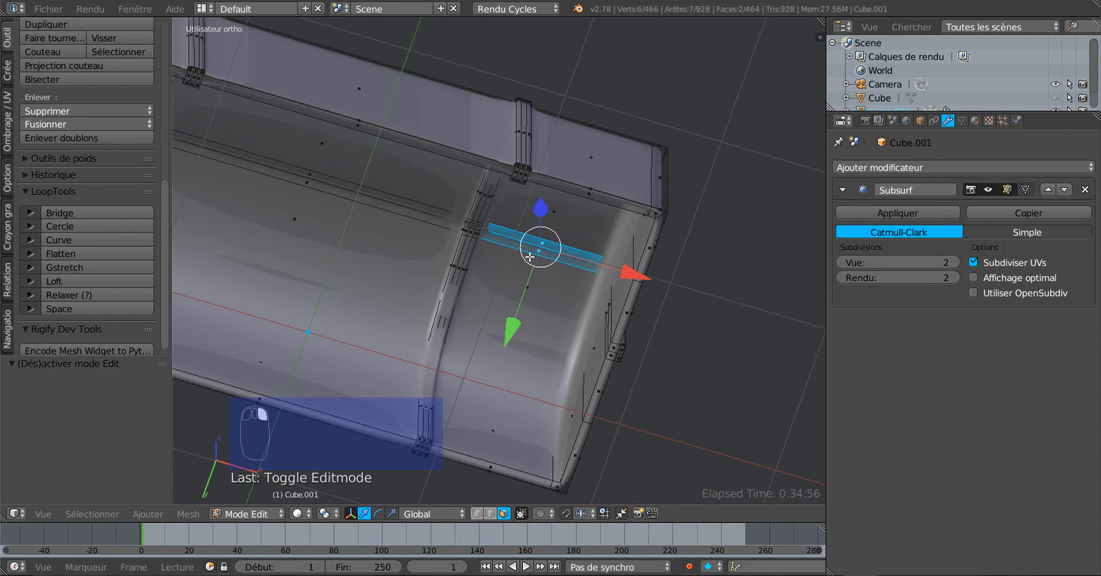
{"action": "right_click", "coordinate": [340, 189], "text": "shift"}
{"action": "right_click", "coordinate": [338, 191], "text": "shift"}
{"action": "middle_click_drag", "start_coordinate": [396, 251], "coordinate": [521, 279], "text": "shift"}
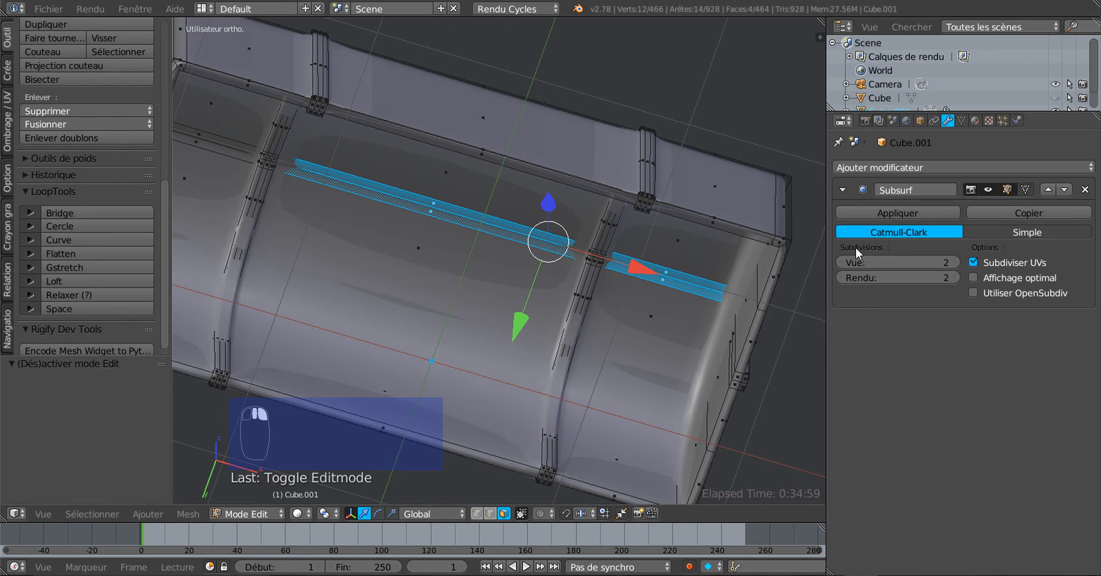
Step: Set the Subsurf viewport subdivision to 0 and add the paired central roof faces of the other end bay to the selection
{"action": "left_click", "coordinate": [842, 265]}
{"action": "left_click", "coordinate": [842, 264]}
{"action": "middle_click_drag", "start_coordinate": [409, 272], "coordinate": [690, 374], "text": "shift"}
{"action": "right_click", "coordinate": [495, 242], "text": "shift"}
{"action": "right_click", "coordinate": [490, 245], "text": "shift"}
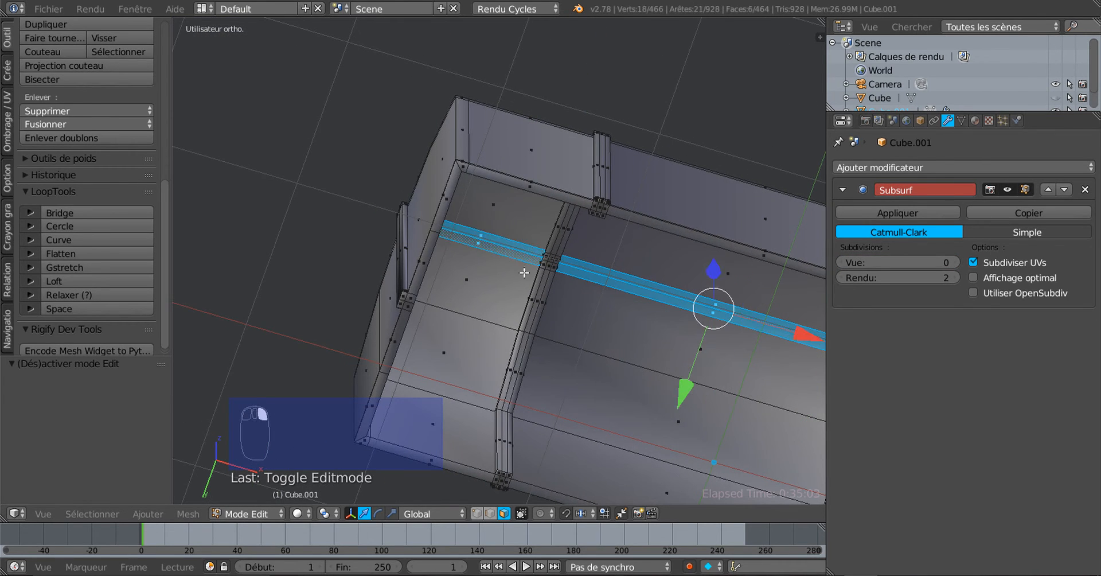
Step: Add the small faces where the central roof strip meets the end wall in that bay to the selection
{"action": "middle_click_drag", "start_coordinate": [514, 296], "coordinate": [457, 302]}
{"action": "scroll", "coordinate": [457, 302], "scroll_direction": "up", "scroll_amount": 5}
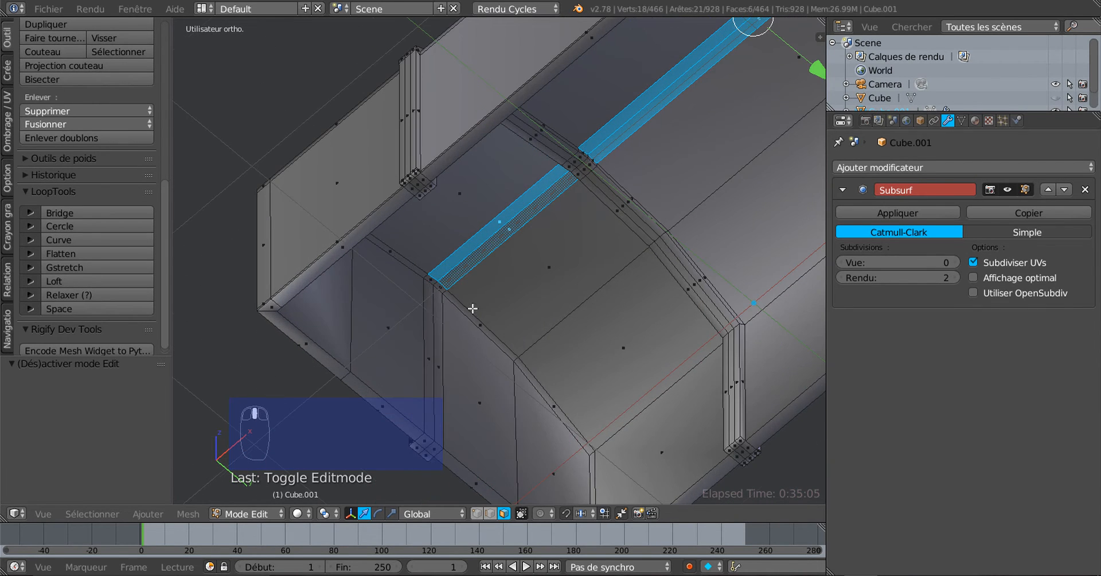
{"action": "right_click", "coordinate": [424, 286], "text": "shift"}
{"action": "right_click", "coordinate": [430, 293], "text": "shift"}
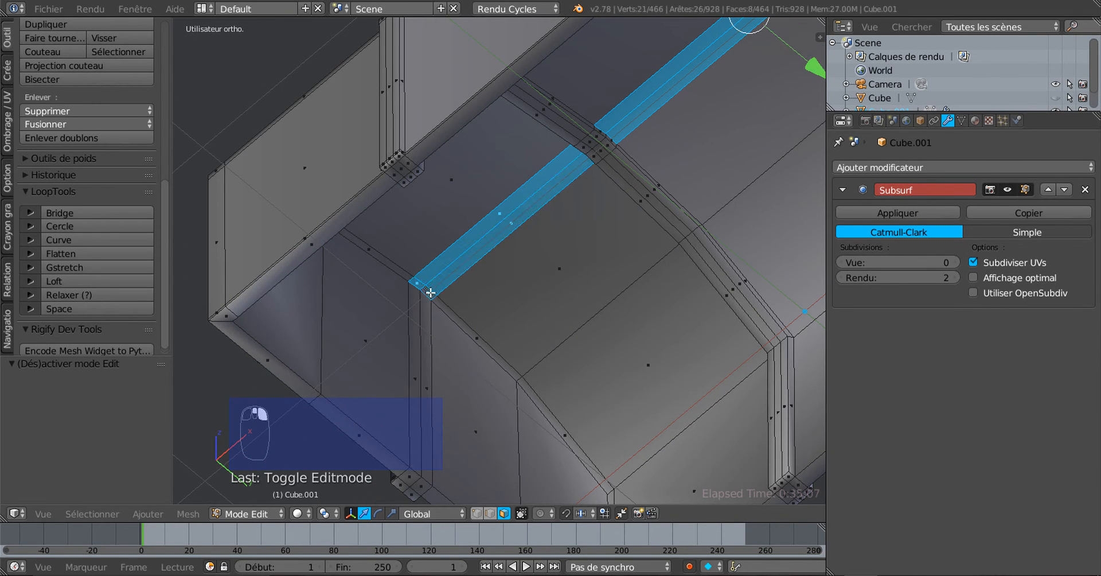
{"action": "right_click", "coordinate": [426, 305], "text": "shift"}
{"action": "right_click", "coordinate": [416, 314], "text": "shift"}
{"action": "middle_click_drag", "start_coordinate": [416, 313], "coordinate": [468, 300]}
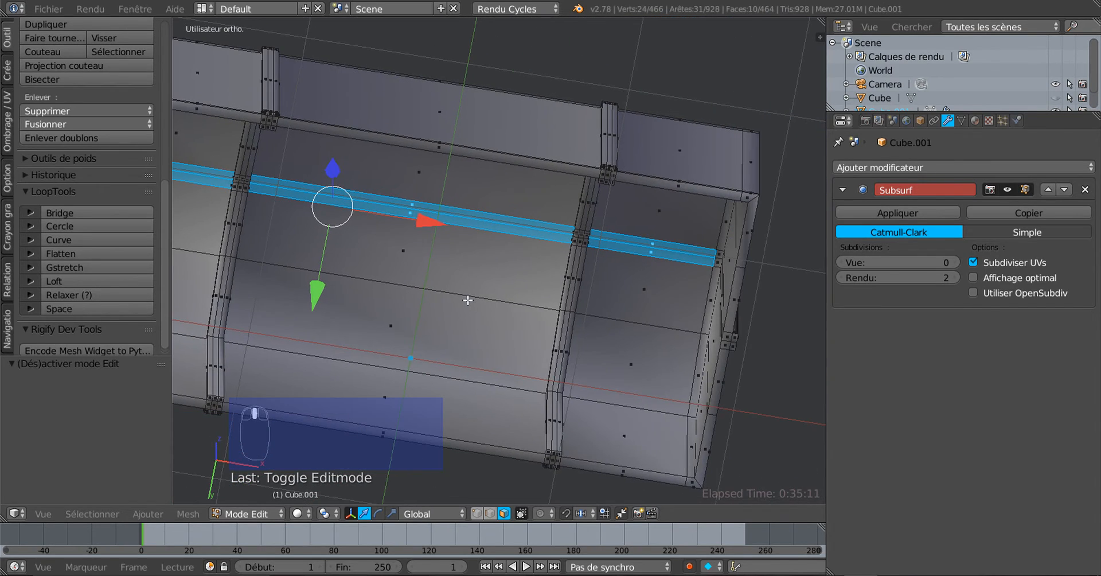
Step: Add the paired narrow vertical faces running down the centre of that end wall to the selection
{"action": "middle_click_drag", "start_coordinate": [580, 333], "coordinate": [621, 309]}
{"action": "middle_click_drag", "start_coordinate": [650, 348], "coordinate": [646, 260]}
{"action": "scroll", "coordinate": [643, 261], "scroll_direction": "up", "scroll_amount": 2}
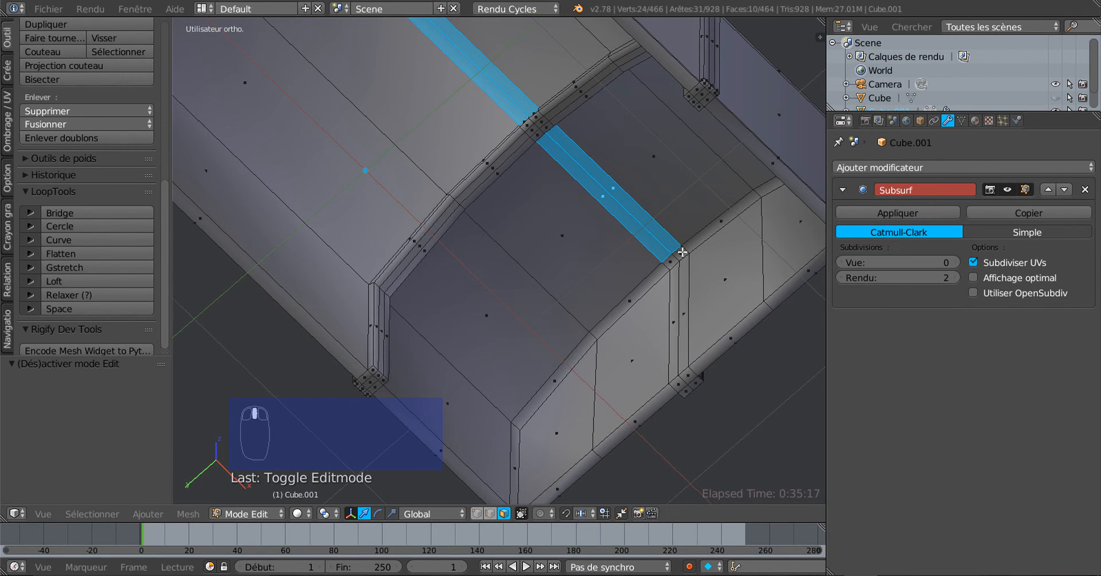
{"action": "right_click", "coordinate": [681, 279], "text": "alt+shift"}
{"action": "right_click", "coordinate": [675, 306], "text": "shift"}
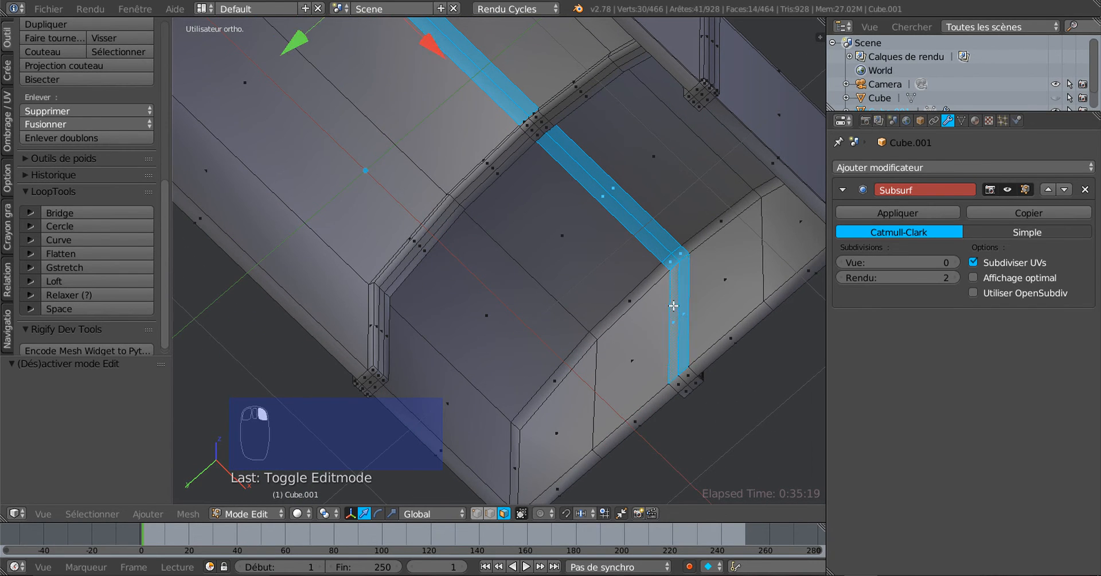
Step: Extrude the selected roof and end-wall strip faces in place with zero displacement
{"action": "scroll", "coordinate": [631, 295], "scroll_direction": "down", "scroll_amount": 3}
{"action": "middle_click_drag", "start_coordinate": [575, 287], "coordinate": [613, 281]}
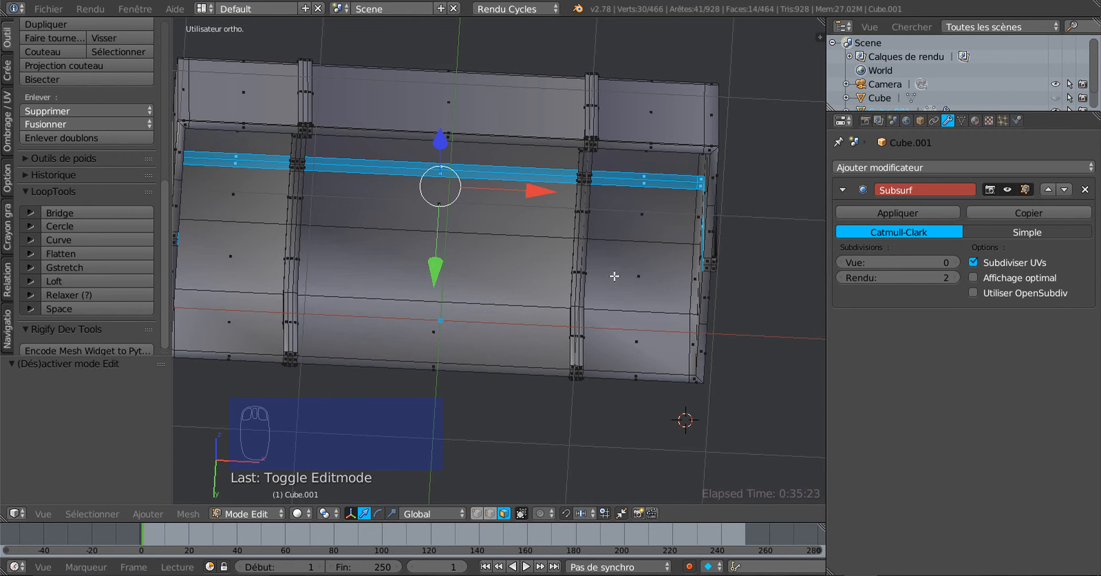
{"action": "key", "text": "e"}
{"action": "right_click", "coordinate": [528, 280]}
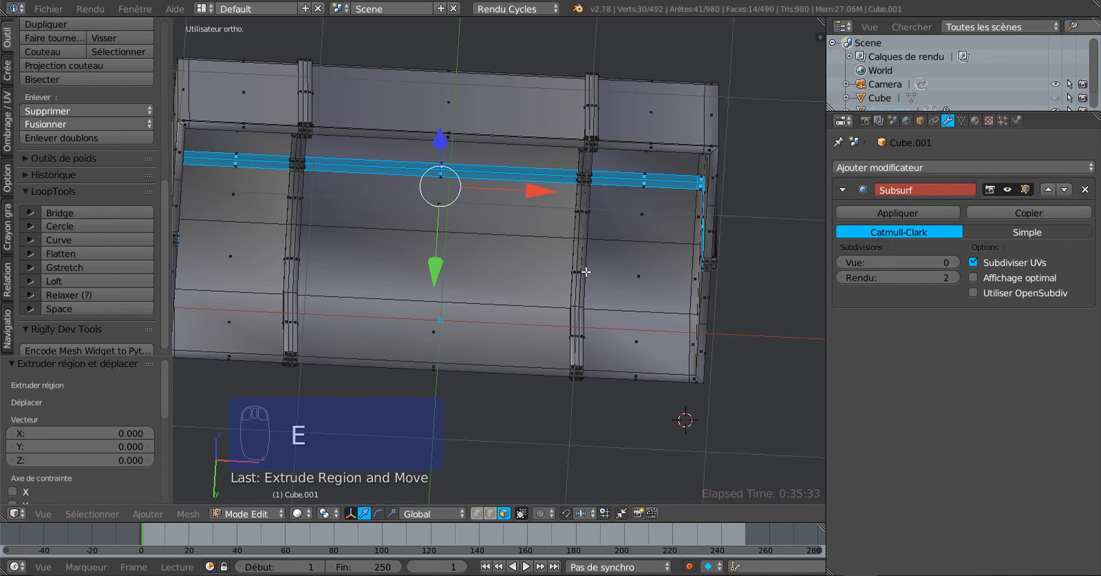
Step: Deselect the paired vertical strip faces on both end walls, keeping the lengthwise roof strip selected
{"action": "middle_click_drag", "start_coordinate": [585, 272], "coordinate": [638, 242], "text": "shift"}
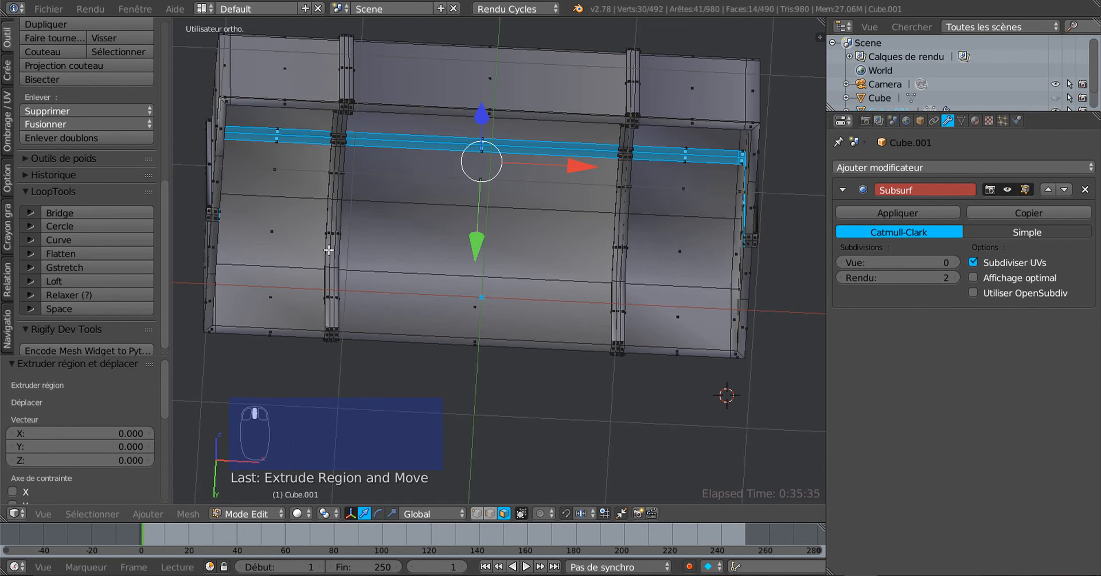
{"action": "scroll", "coordinate": [344, 186], "scroll_direction": "up", "scroll_amount": 3}
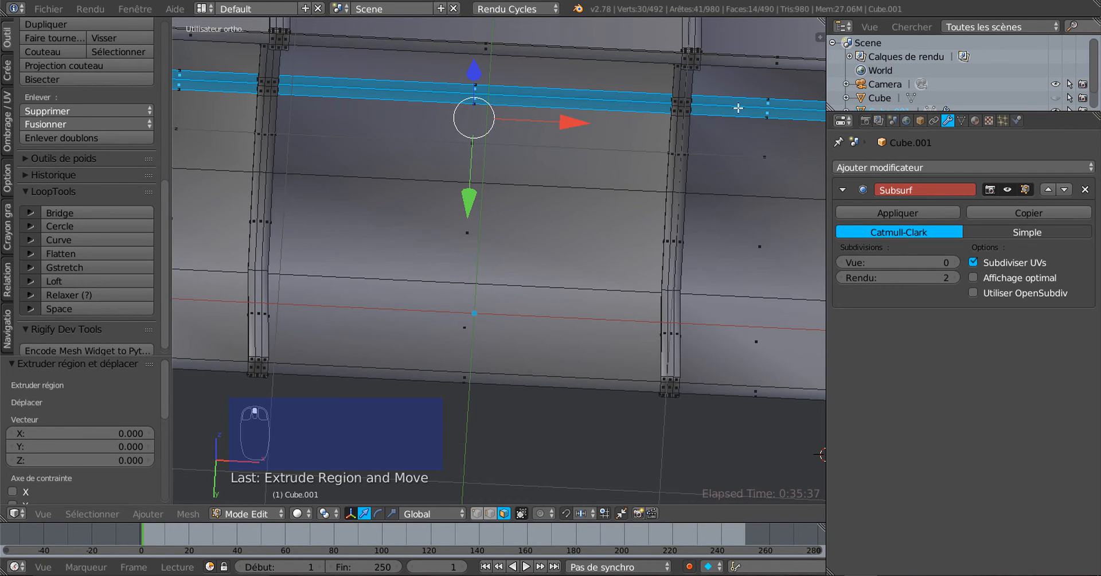
{"action": "middle_click_drag", "start_coordinate": [600, 165], "coordinate": [523, 146]}
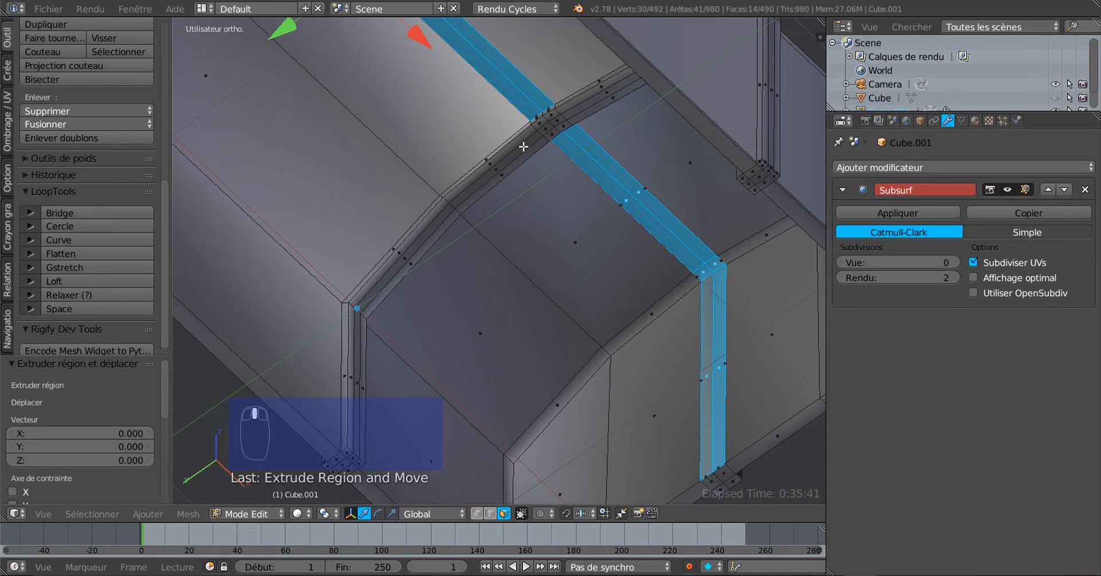
{"action": "scroll", "coordinate": [545, 100], "scroll_direction": "up", "scroll_amount": 2}
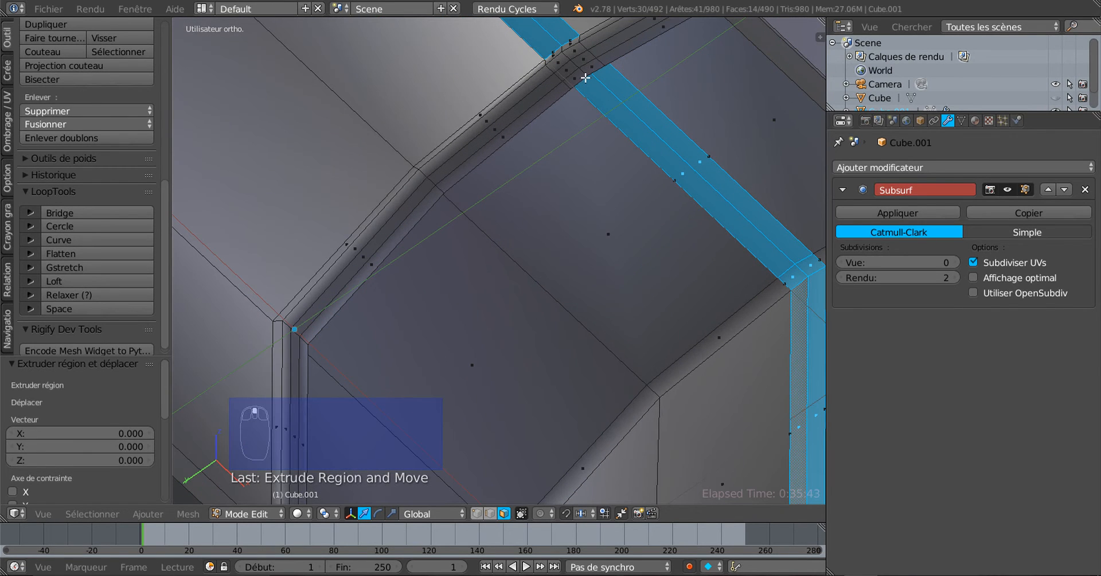
{"action": "scroll", "coordinate": [579, 74], "scroll_direction": "down", "scroll_amount": 4}
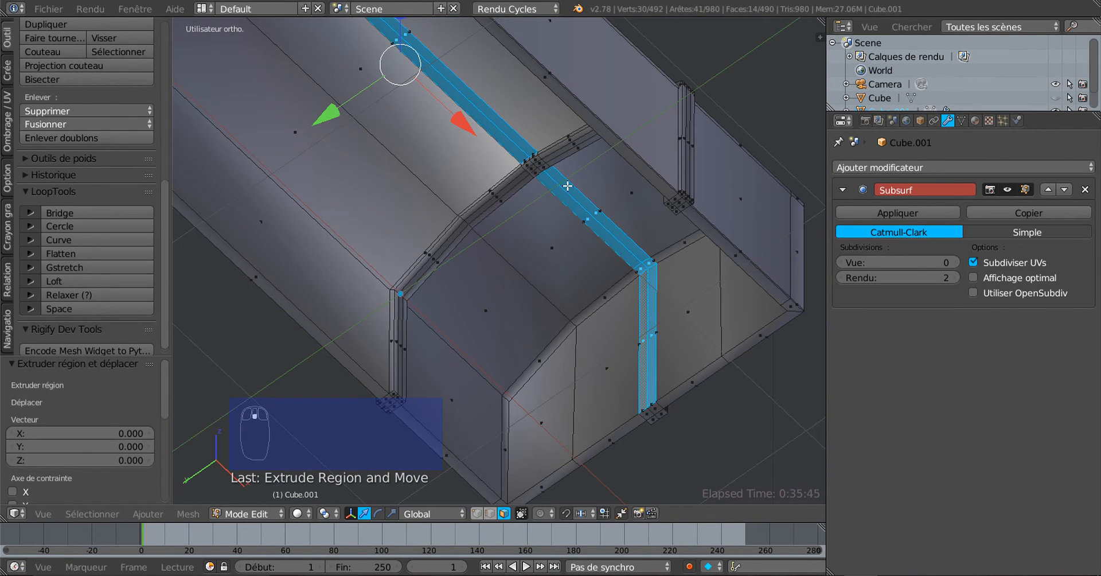
{"action": "middle_click_drag", "start_coordinate": [531, 189], "coordinate": [661, 270]}
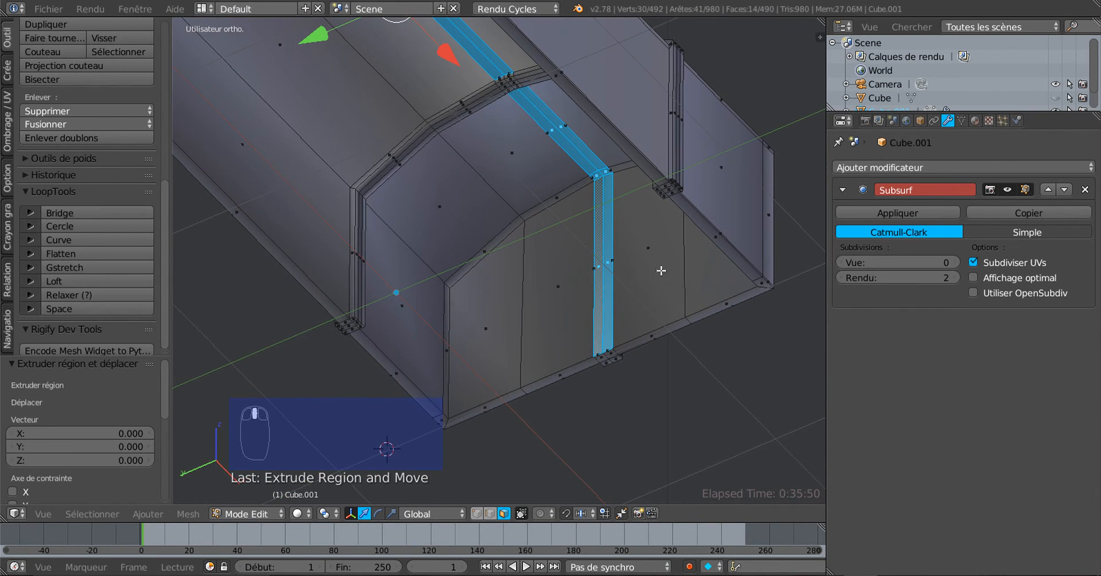
{"action": "right_click", "coordinate": [608, 245], "text": "shift"}
{"action": "right_click", "coordinate": [596, 252], "text": "shift"}
{"action": "middle_click_drag", "start_coordinate": [499, 264], "coordinate": [528, 298]}
{"action": "middle_click_drag", "start_coordinate": [348, 317], "coordinate": [279, 338]}
{"action": "right_click", "coordinate": [373, 318], "text": "shift"}
{"action": "right_click", "coordinate": [371, 313], "text": "shift"}
Step: Move the extruded central roof strip by -0.021 along Z
{"action": "middle_click_drag", "start_coordinate": [460, 284], "coordinate": [487, 239]}
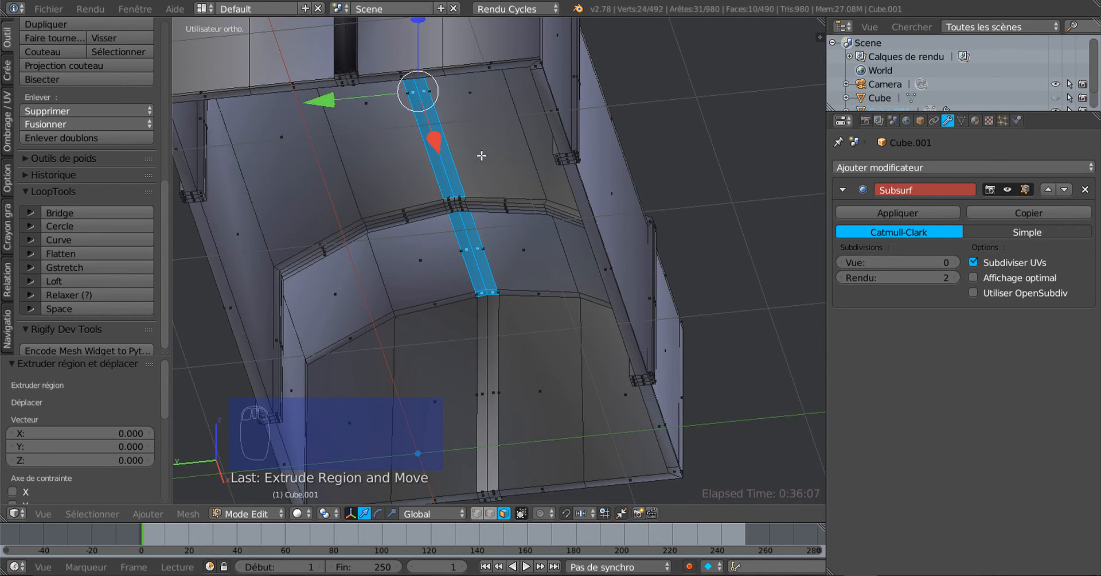
{"action": "middle_click_drag", "start_coordinate": [482, 157], "coordinate": [528, 185], "text": "shift"}
{"action": "left_click_drag", "start_coordinate": [473, 51], "coordinate": [474, 54]}
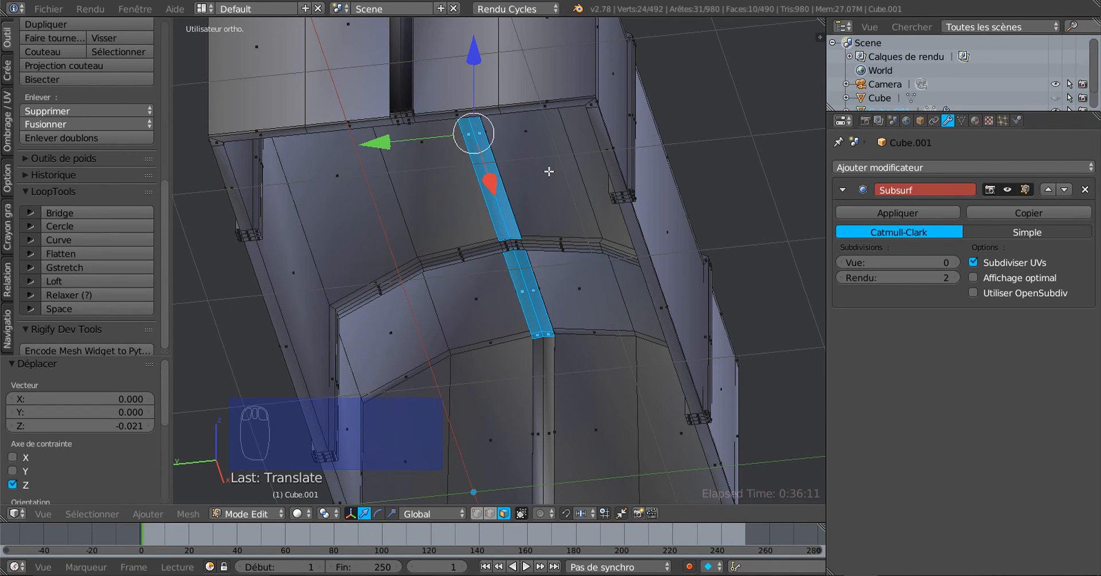
Step: Select only the paired vertical strip faces at the centre of both end walls
{"action": "middle_click_drag", "start_coordinate": [551, 172], "coordinate": [487, 66]}
{"action": "middle_click_drag", "start_coordinate": [524, 174], "coordinate": [476, 248]}
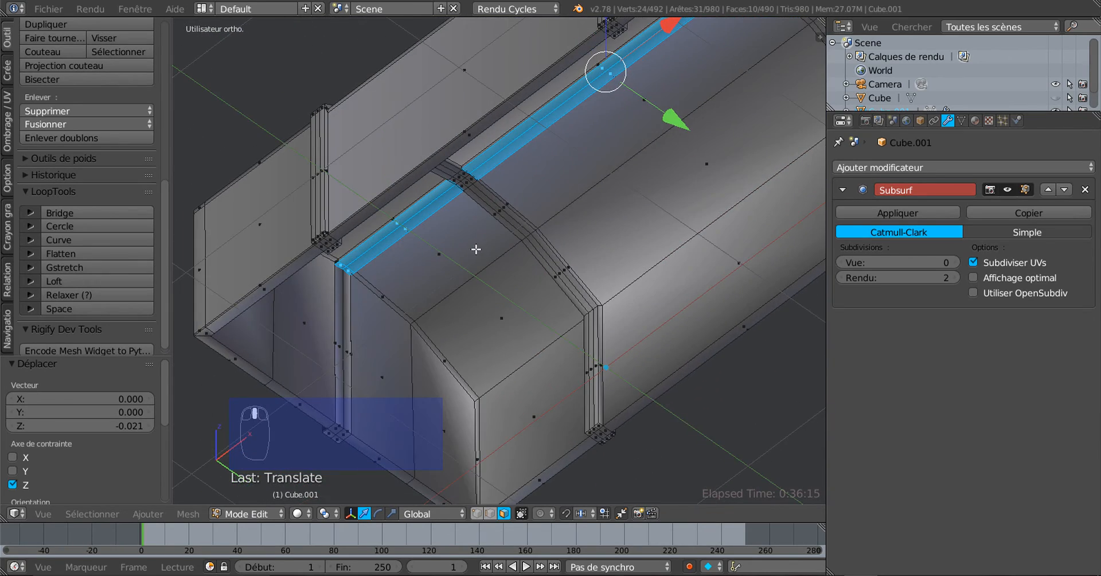
{"action": "middle_click_drag", "start_coordinate": [512, 205], "coordinate": [569, 220]}
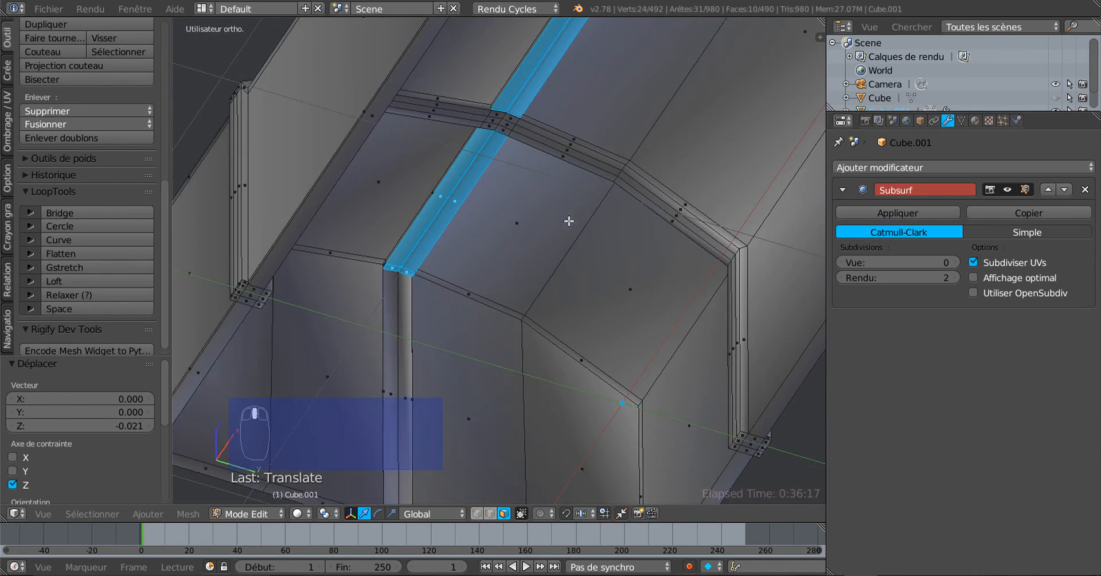
{"action": "right_click", "coordinate": [394, 324]}
{"action": "right_click", "coordinate": [405, 325], "text": "shift"}
{"action": "scroll", "coordinate": [406, 325], "scroll_direction": "down", "scroll_amount": 4}
{"action": "middle_click_drag", "start_coordinate": [523, 323], "coordinate": [473, 287]}
{"action": "middle_click_drag", "start_coordinate": [525, 291], "coordinate": [603, 300]}
{"action": "scroll", "coordinate": [473, 263], "scroll_direction": "up", "scroll_amount": 2}
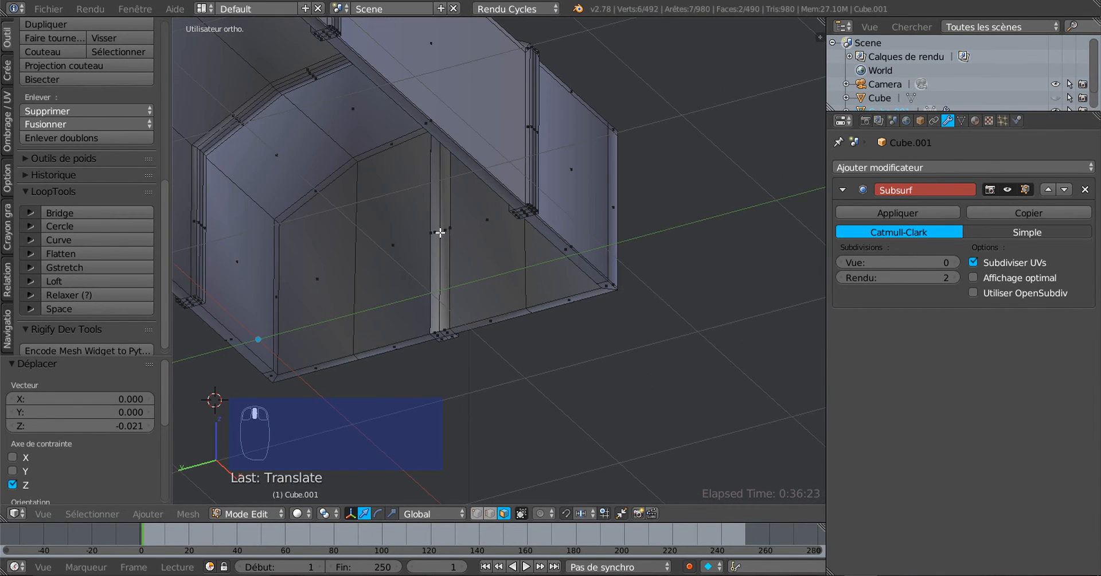
{"action": "right_click", "coordinate": [442, 232], "text": "shift"}
{"action": "right_click", "coordinate": [437, 229], "text": "shift"}
Step: Use the scale manipulator to scale the end-wall strip faces to 0.970 along X
{"action": "middle_click_drag", "start_coordinate": [489, 275], "coordinate": [450, 286]}
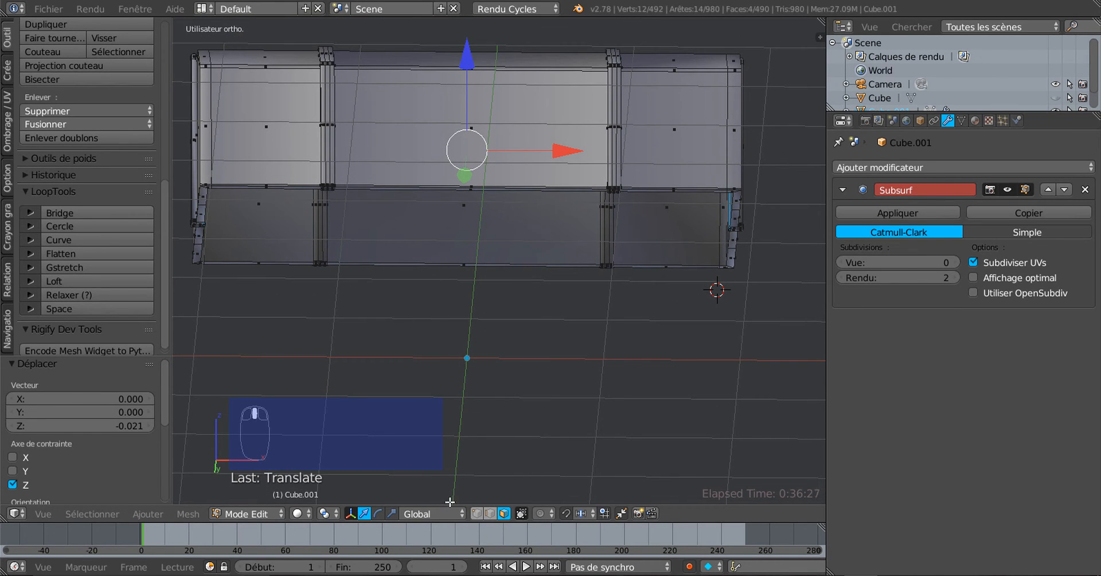
{"action": "left_click", "coordinate": [392, 510]}
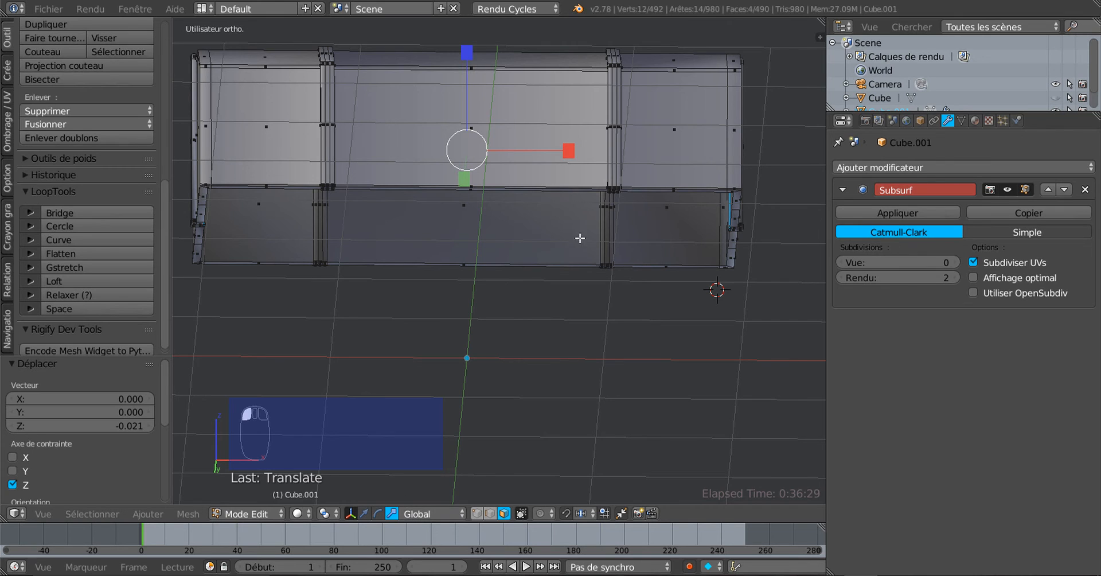
{"action": "middle_click_drag", "start_coordinate": [604, 204], "coordinate": [568, 204]}
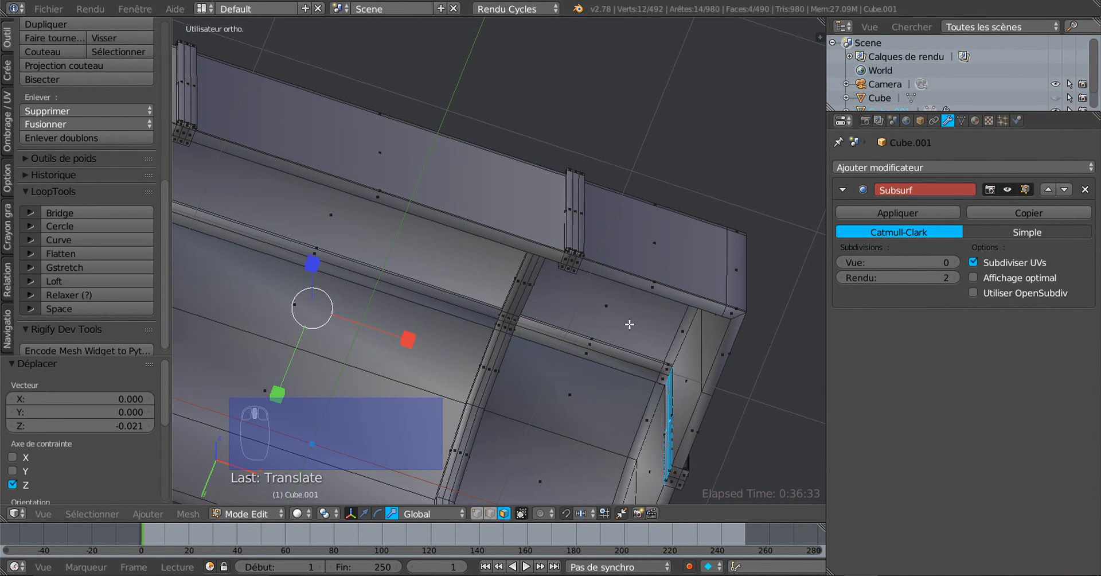
{"action": "middle_click_drag", "start_coordinate": [647, 379], "coordinate": [611, 145]}
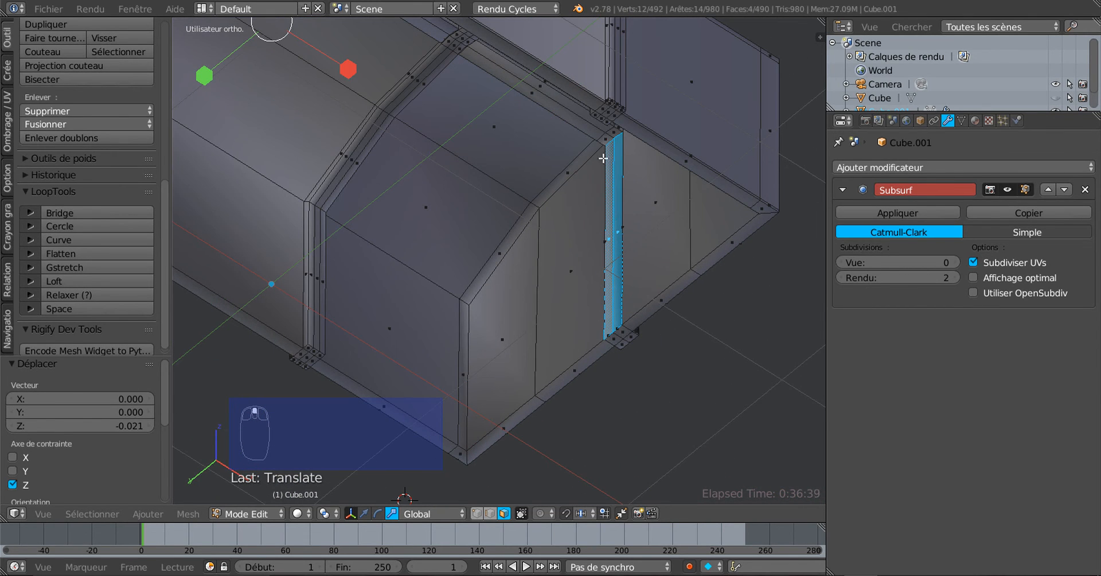
{"action": "middle_click_drag", "start_coordinate": [462, 189], "coordinate": [575, 293], "text": "shift"}
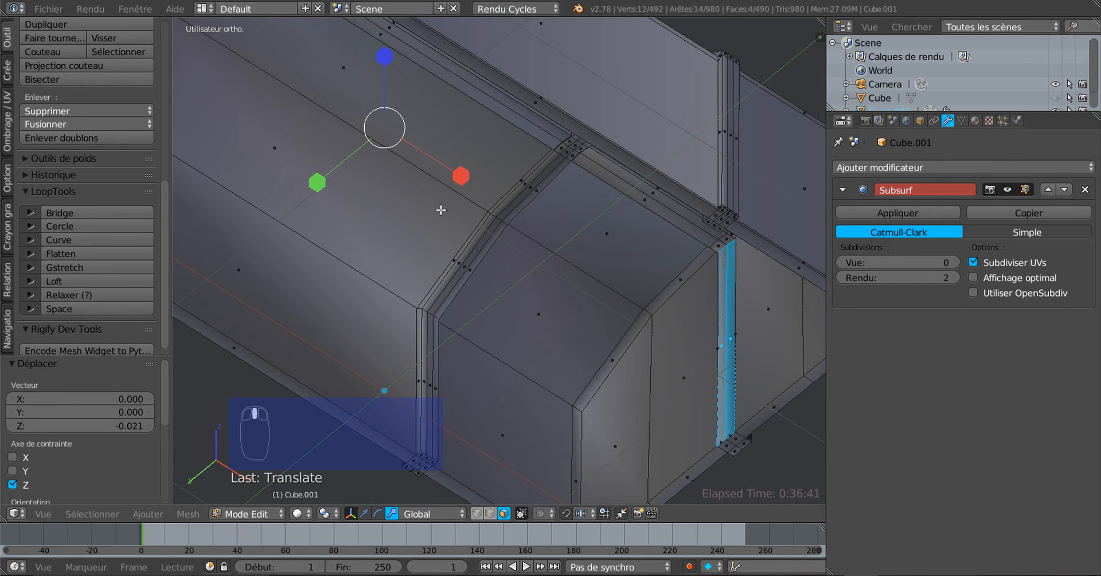
{"action": "middle_click_drag", "start_coordinate": [440, 209], "coordinate": [383, 221]}
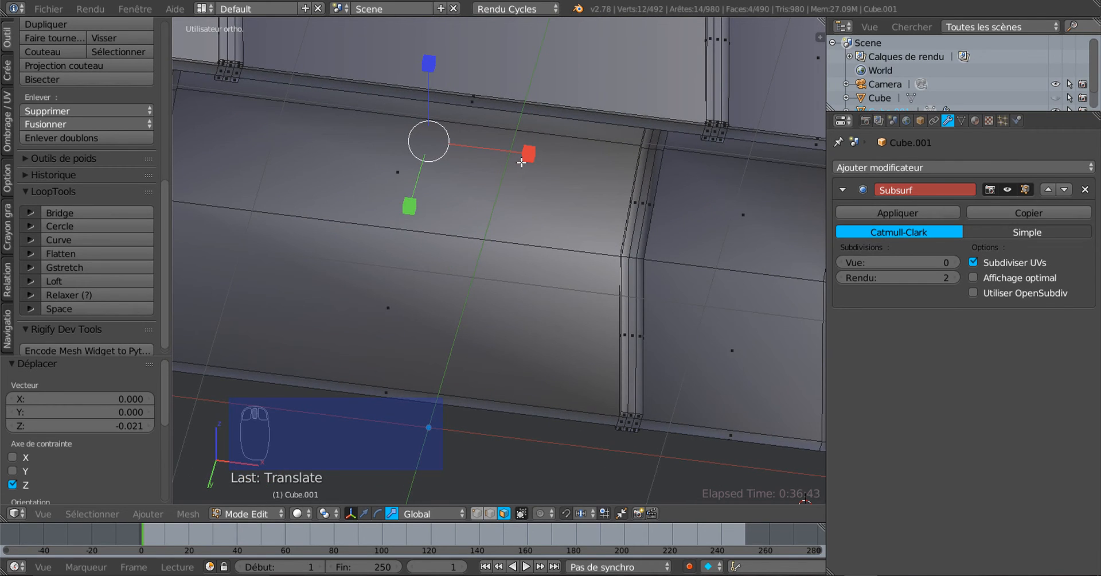
{"action": "left_click", "coordinate": [324, 514]}
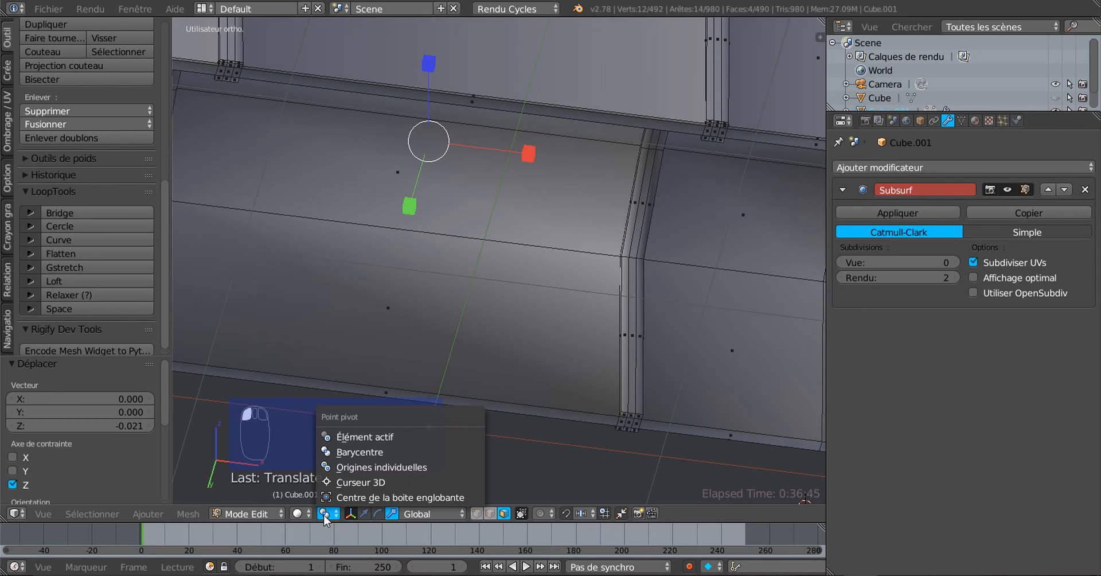
{"action": "left_click", "coordinate": [350, 464]}
{"action": "middle_click_drag", "start_coordinate": [537, 216], "coordinate": [552, 219]}
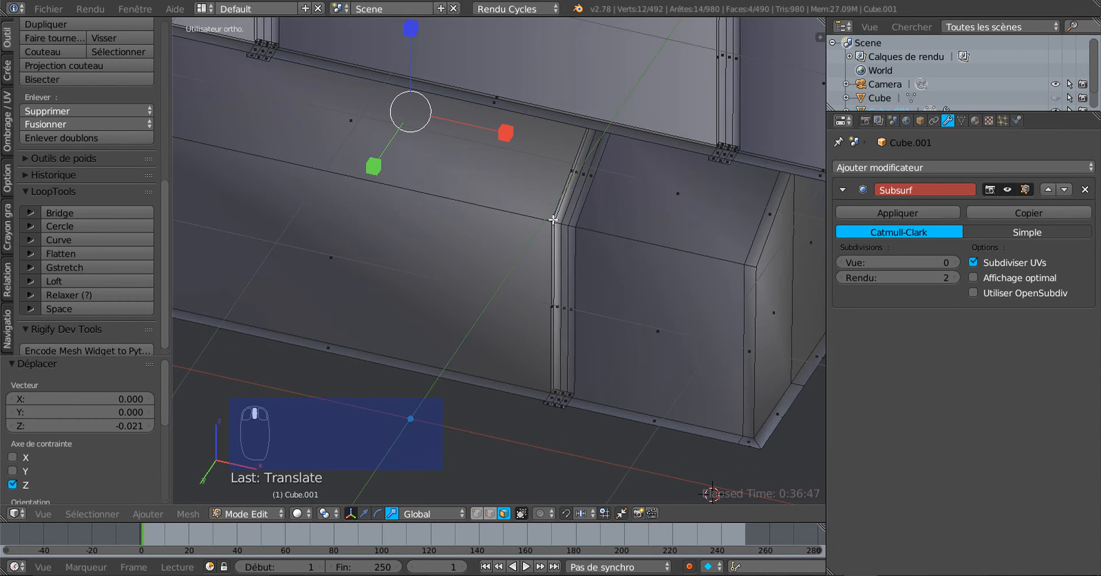
{"action": "left_click_drag", "start_coordinate": [509, 133], "coordinate": [516, 138]}
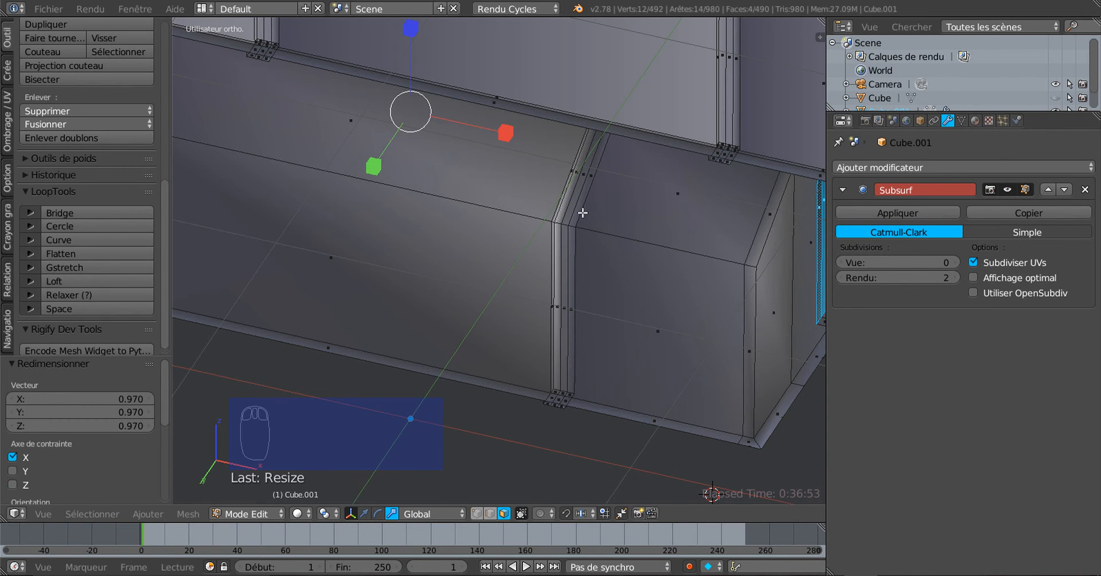
Step: Fine-tune the inset of the end-wall strip faces by scaling them to 1.005 along X
{"action": "scroll", "coordinate": [581, 209], "scroll_direction": "up", "scroll_amount": 2}
{"action": "middle_click_drag", "start_coordinate": [581, 209], "coordinate": [370, 208], "text": "shift"}
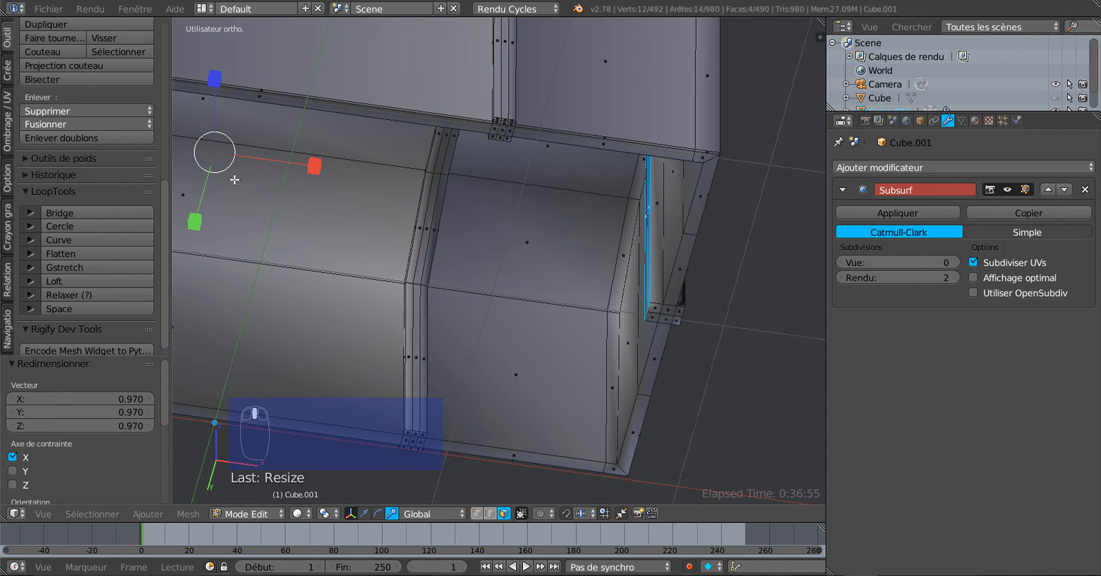
{"action": "left_click_drag", "start_coordinate": [311, 167], "coordinate": [319, 167]}
Step: Examine the corner where the end-wall strip meets the roof strip, switching briefly to Object Mode and back
{"action": "middle_click_drag", "start_coordinate": [345, 188], "coordinate": [572, 207]}
{"action": "middle_click_drag", "start_coordinate": [609, 300], "coordinate": [650, 328]}
{"action": "middle_click_drag", "start_coordinate": [590, 265], "coordinate": [662, 292]}
{"action": "scroll", "coordinate": [665, 292], "scroll_direction": "up", "scroll_amount": 2}
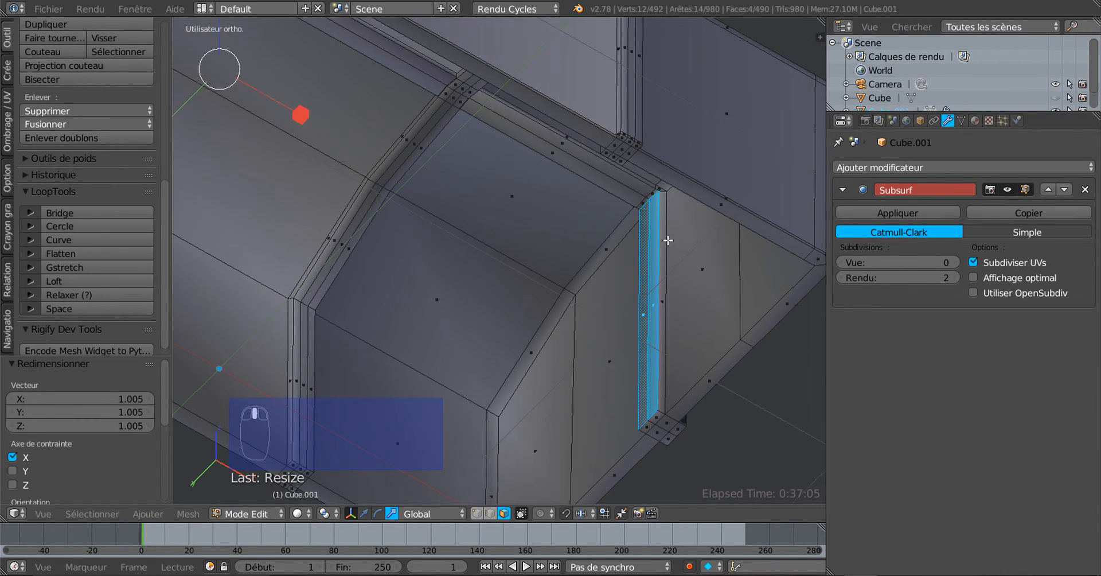
{"action": "scroll", "coordinate": [691, 236], "scroll_direction": "up", "scroll_amount": 2}
{"action": "middle_click_drag", "start_coordinate": [690, 236], "coordinate": [614, 194]}
{"action": "scroll", "coordinate": [612, 169], "scroll_direction": "up", "scroll_amount": 1}
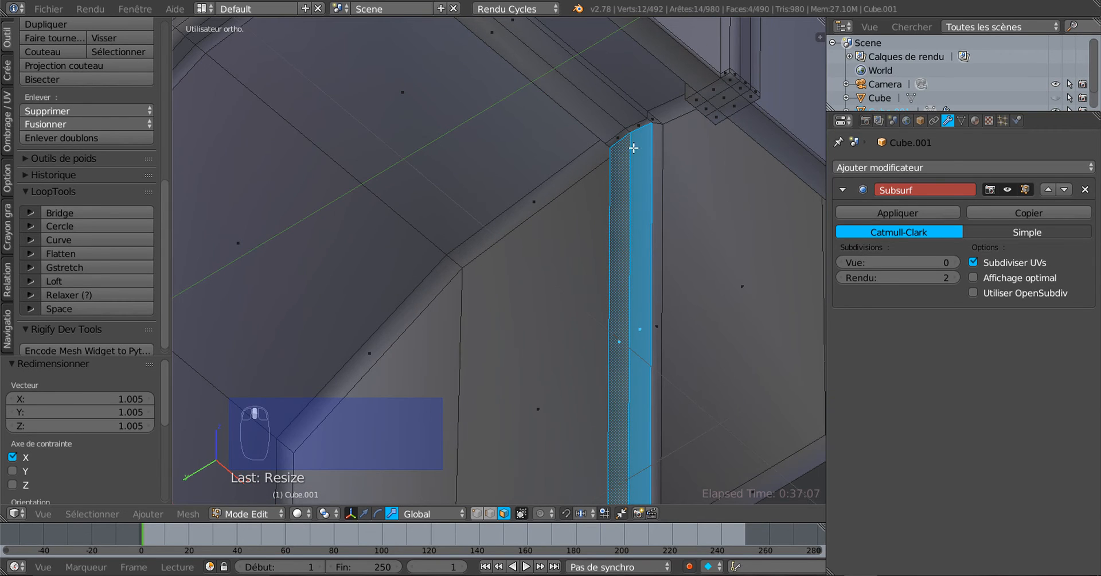
{"action": "middle_click_drag", "start_coordinate": [639, 141], "coordinate": [626, 147]}
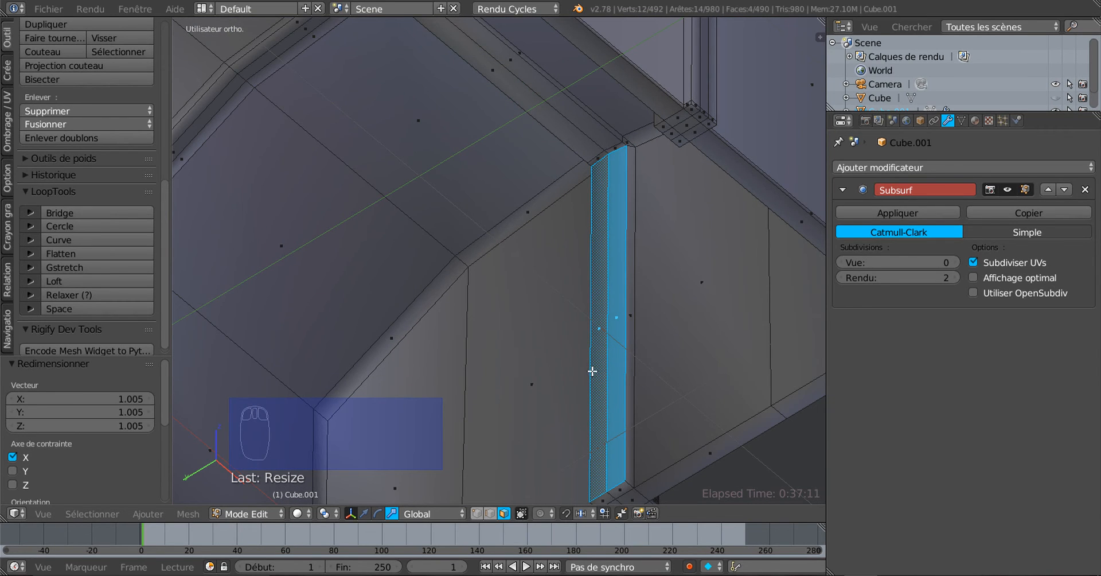
{"action": "key", "text": "Tab"}
{"action": "key", "text": "Tab"}
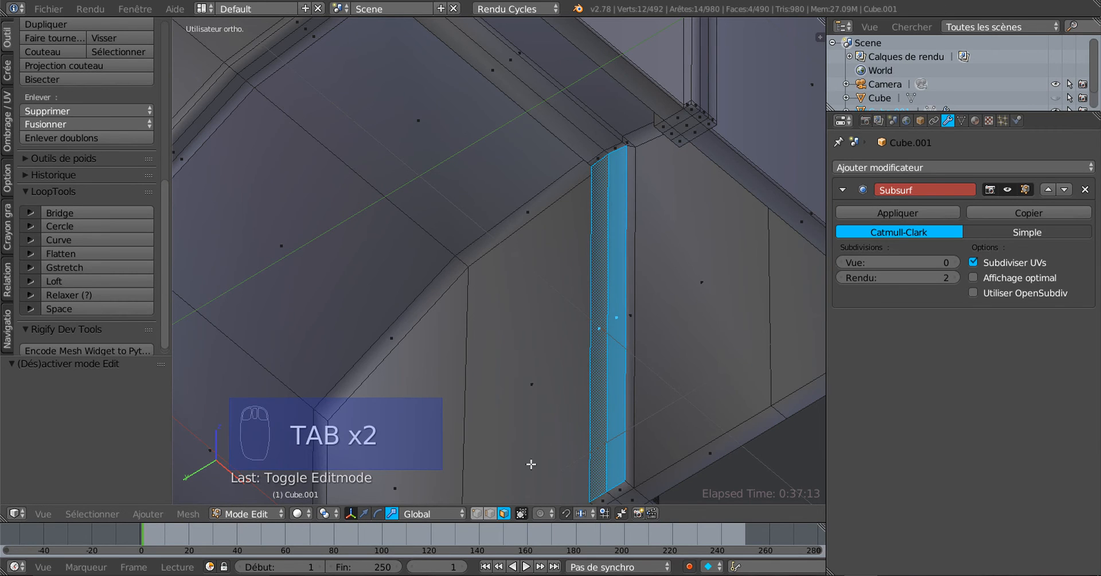
Step: In edge selection mode, select the two short upper edges of the vertical strip on one end wall
{"action": "scroll", "coordinate": [482, 394], "scroll_direction": "down", "scroll_amount": 4}
{"action": "middle_click_drag", "start_coordinate": [357, 317], "coordinate": [717, 381], "text": "shift"}
{"action": "middle_click_drag", "start_coordinate": [601, 285], "coordinate": [731, 426], "text": "shift"}
{"action": "middle_click_drag", "start_coordinate": [624, 322], "coordinate": [472, 300]}
{"action": "middle_click_drag", "start_coordinate": [586, 302], "coordinate": [683, 400], "text": "shift"}
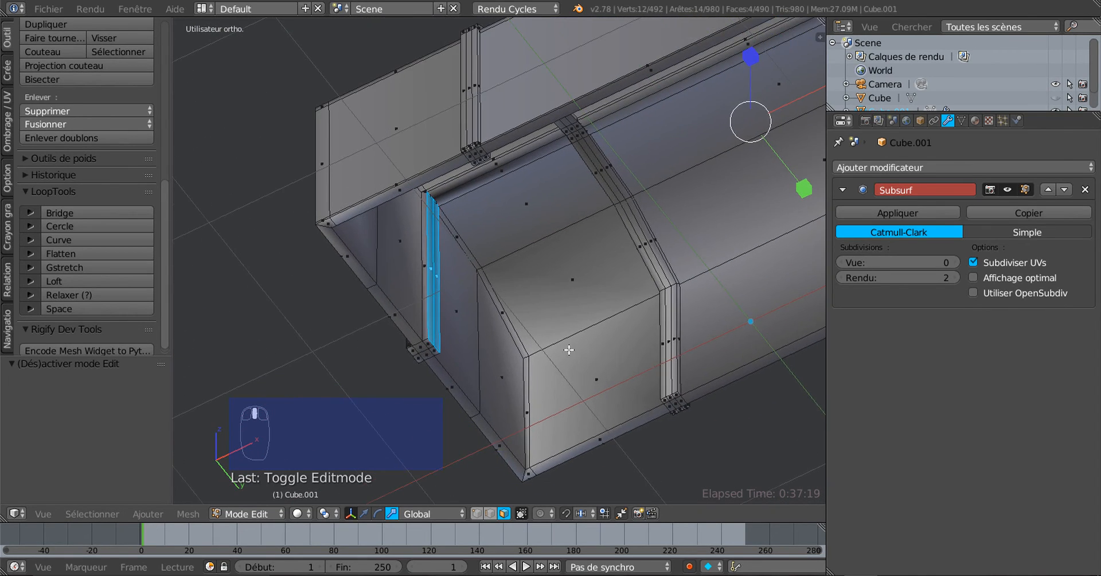
{"action": "scroll", "coordinate": [567, 348], "scroll_direction": "up", "scroll_amount": 2}
{"action": "middle_click_drag", "start_coordinate": [485, 359], "coordinate": [465, 376]}
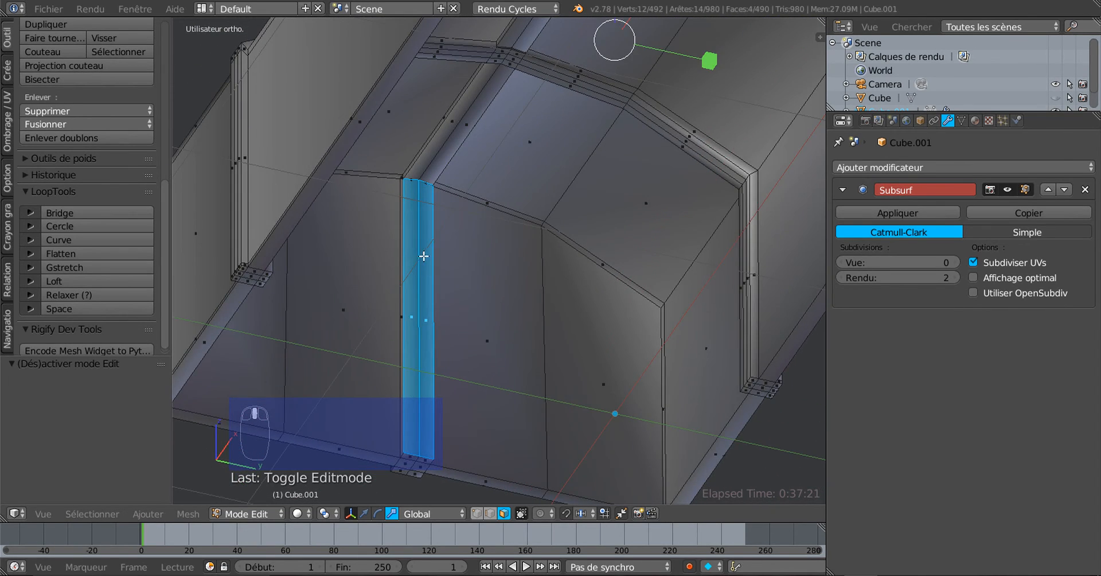
{"action": "scroll", "coordinate": [423, 257], "scroll_direction": "up", "scroll_amount": 3}
{"action": "left_click", "coordinate": [489, 513]}
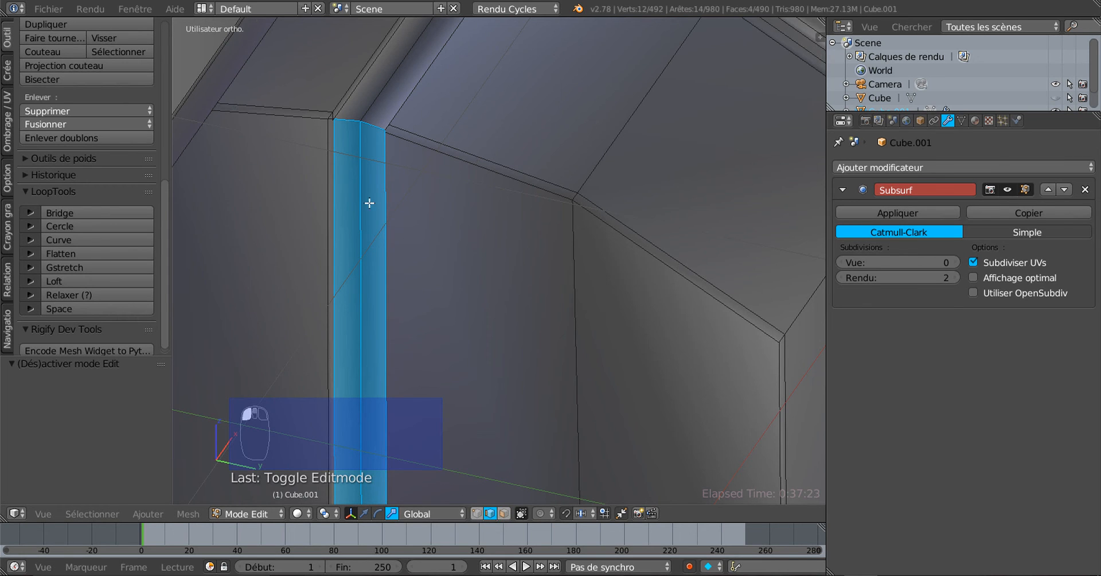
{"action": "right_click", "coordinate": [353, 119]}
{"action": "right_click", "coordinate": [374, 123], "text": "shift"}
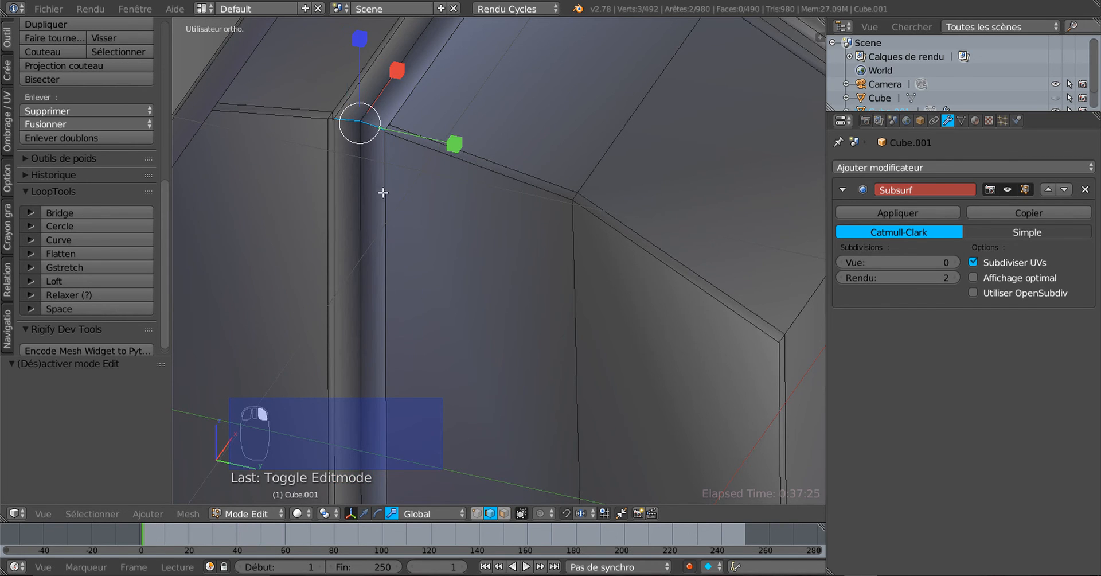
Step: Add the opposite end-wall strip's two short upper edges to the selection and move all four edges down 0.014 along Z
{"action": "scroll", "coordinate": [516, 276], "scroll_direction": "down", "scroll_amount": 3}
{"action": "middle_click_drag", "start_coordinate": [593, 300], "coordinate": [614, 250]}
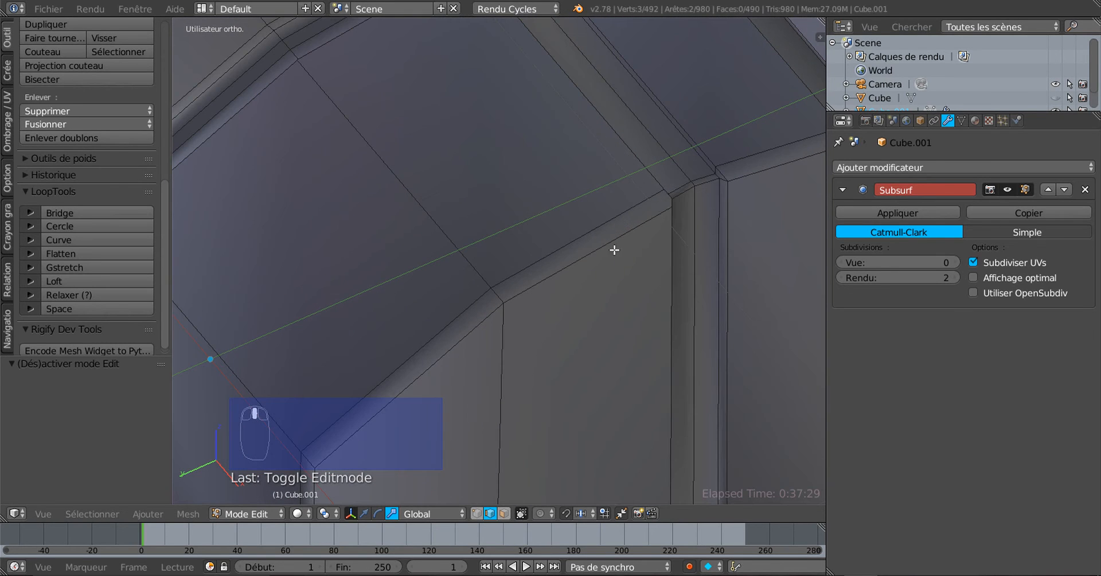
{"action": "right_click", "coordinate": [704, 189], "text": "shift"}
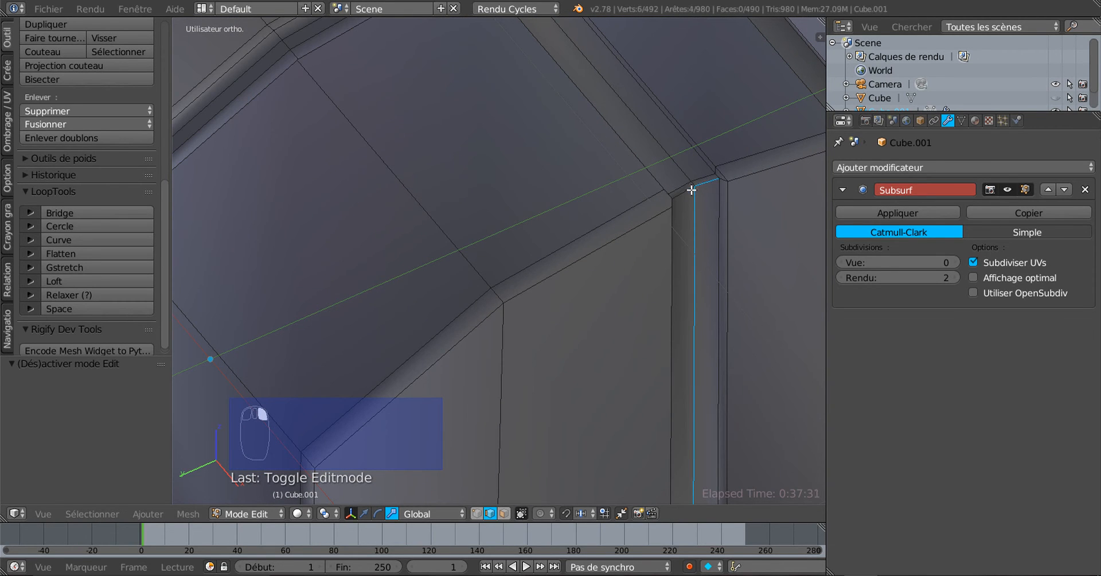
{"action": "middle_click_drag", "start_coordinate": [700, 204], "coordinate": [563, 297]}
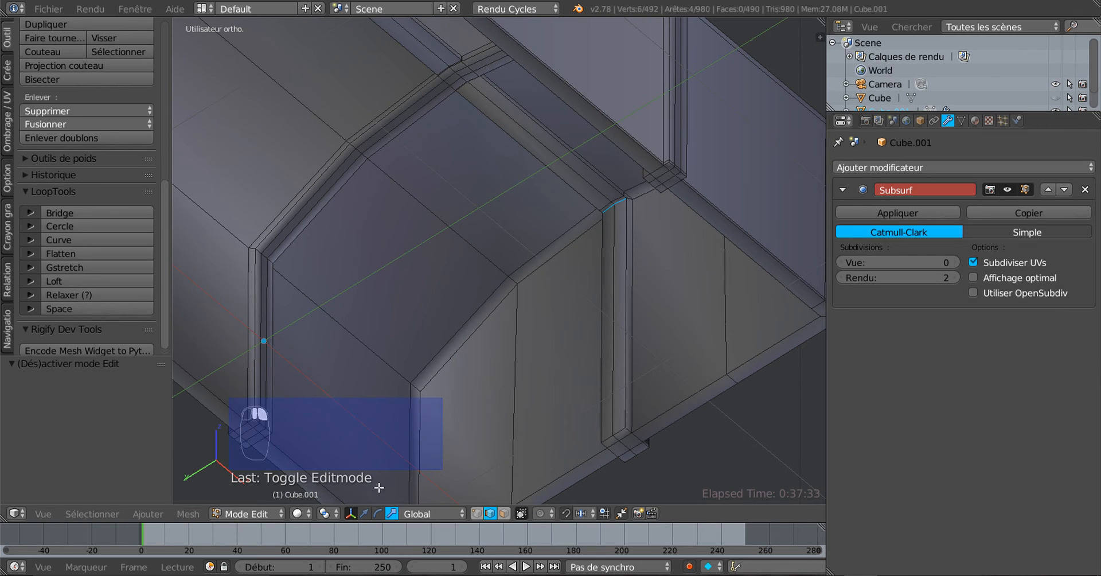
{"action": "left_click", "coordinate": [366, 514]}
{"action": "middle_click_drag", "start_coordinate": [492, 346], "coordinate": [763, 314]}
{"action": "middle_click_drag", "start_coordinate": [442, 226], "coordinate": [332, 273]}
{"action": "middle_click_drag", "start_coordinate": [375, 316], "coordinate": [445, 288]}
{"action": "middle_click_drag", "start_coordinate": [464, 241], "coordinate": [502, 235], "text": "shift"}
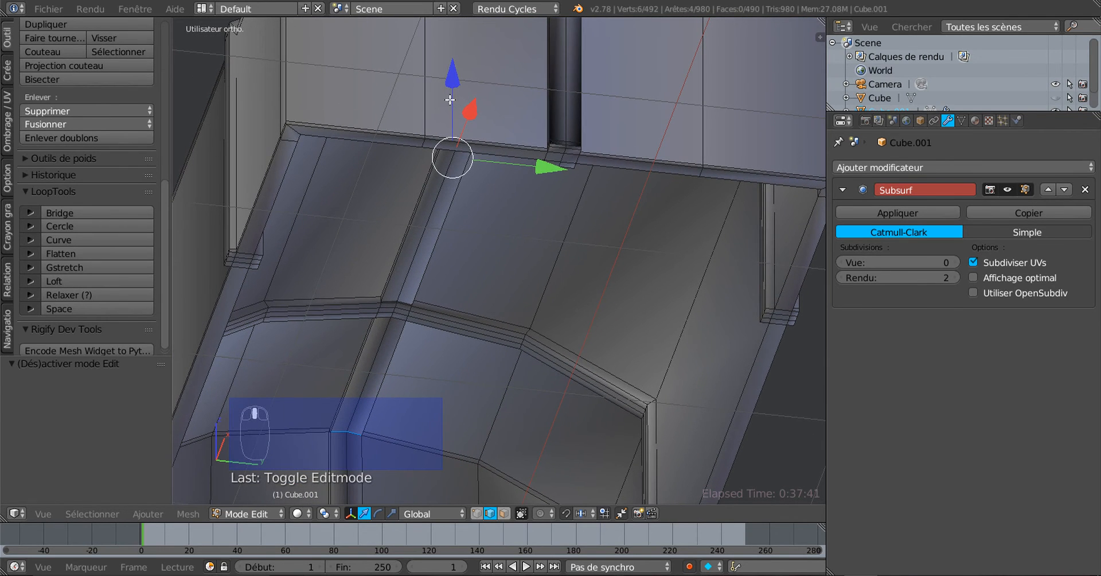
{"action": "left_click_drag", "start_coordinate": [451, 81], "coordinate": [451, 85]}
Step: Examine the corners where both end-wall strips meet the roof-centre strip
{"action": "middle_click_drag", "start_coordinate": [518, 305], "coordinate": [436, 305]}
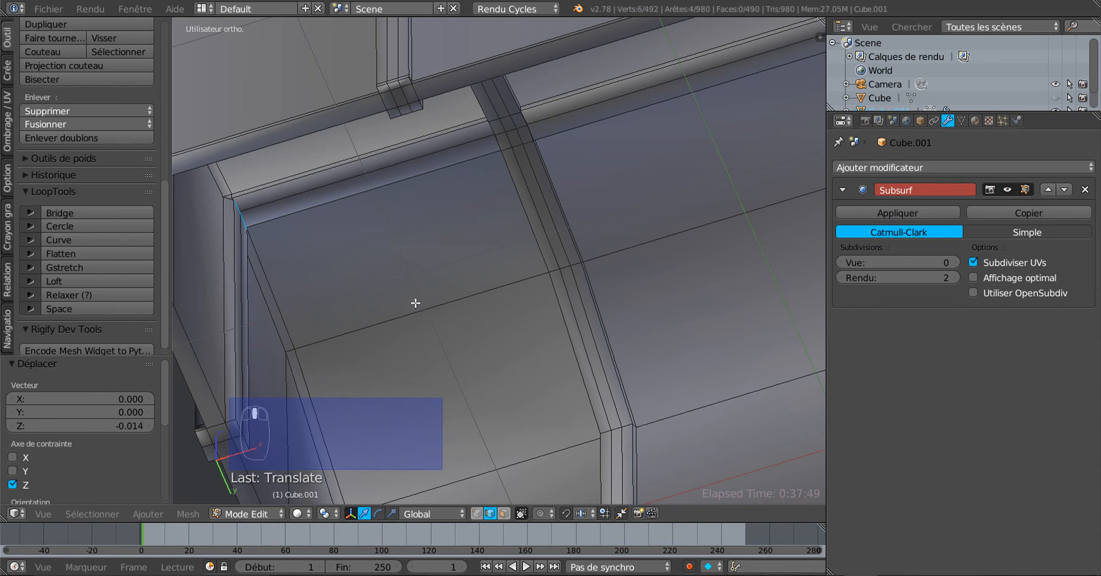
{"action": "scroll", "coordinate": [241, 226], "scroll_direction": "up", "scroll_amount": 2}
{"action": "middle_click_drag", "start_coordinate": [422, 267], "coordinate": [614, 336], "text": "shift"}
{"action": "scroll", "coordinate": [287, 269], "scroll_direction": "up", "scroll_amount": 2}
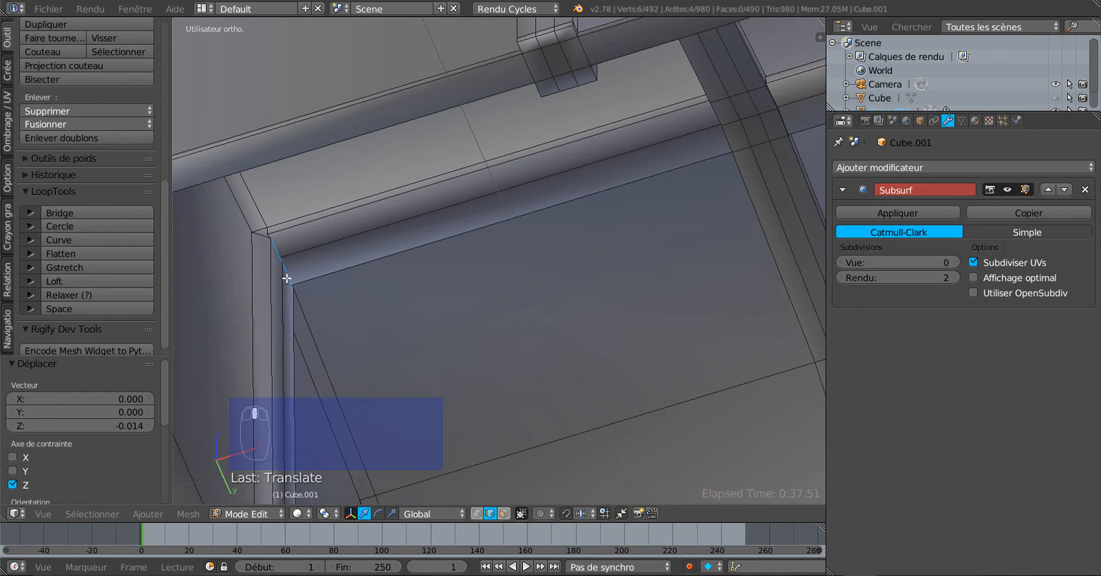
{"action": "middle_click_drag", "start_coordinate": [239, 244], "coordinate": [405, 369]}
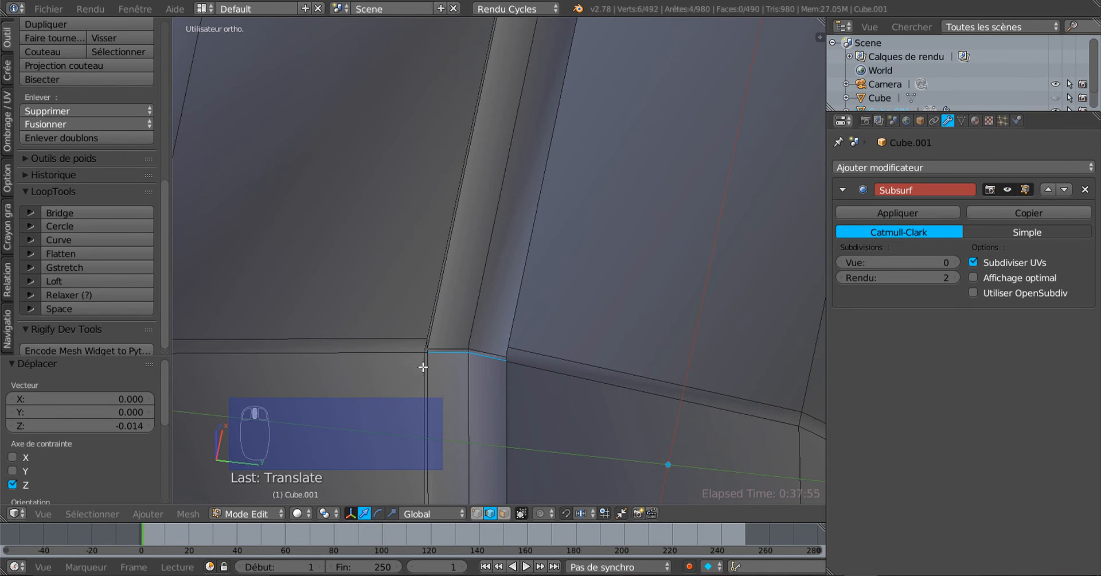
{"action": "middle_click_drag", "start_coordinate": [479, 360], "coordinate": [537, 366]}
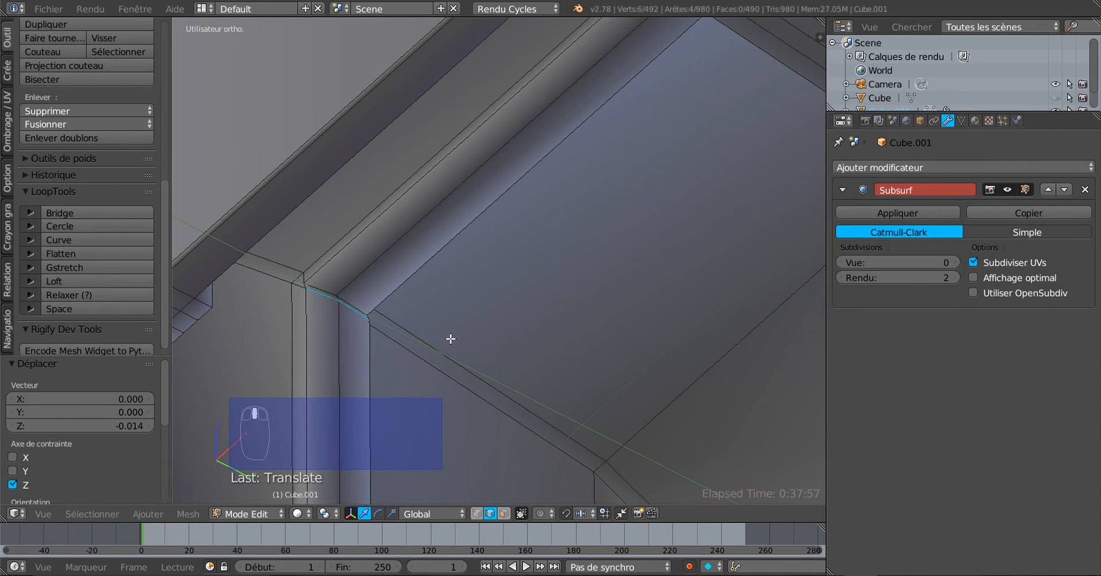
{"action": "middle_click_drag", "start_coordinate": [450, 338], "coordinate": [579, 280]}
{"action": "scroll", "coordinate": [607, 272], "scroll_direction": "up", "scroll_amount": 2}
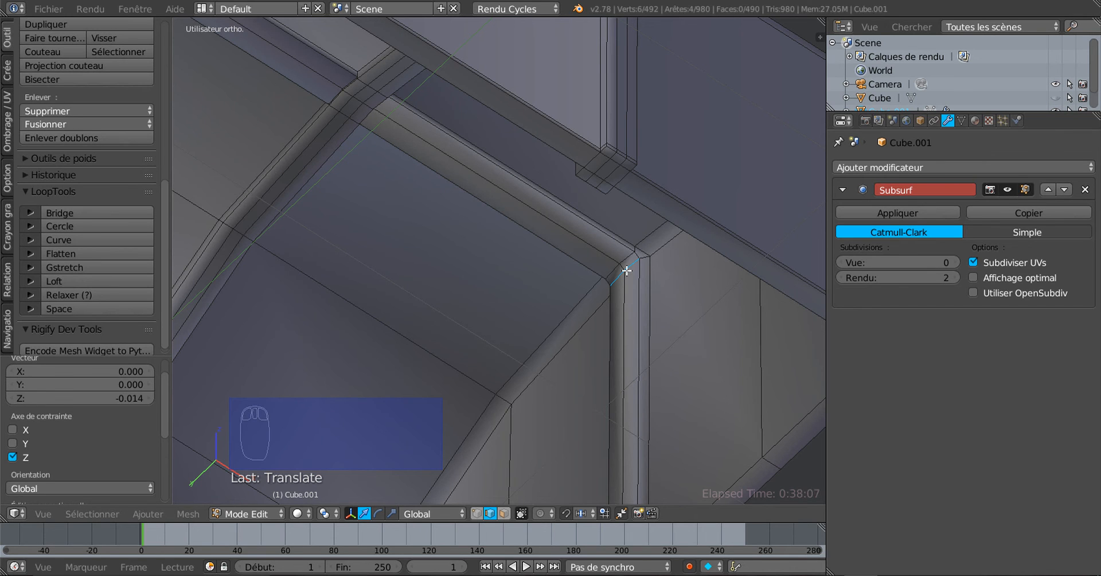
{"action": "scroll", "coordinate": [627, 269], "scroll_direction": "down", "scroll_amount": 3}
{"action": "middle_click_drag", "start_coordinate": [627, 266], "coordinate": [597, 297]}
{"action": "scroll", "coordinate": [479, 298], "scroll_direction": "up", "scroll_amount": 4}
{"action": "scroll", "coordinate": [401, 316], "scroll_direction": "up", "scroll_amount": 3}
{"action": "middle_click_drag", "start_coordinate": [642, 298], "coordinate": [508, 292]}
Step: Select the two short edges at the top of one end-wall strip and raise them 0.008 along Z
{"action": "right_click", "coordinate": [588, 212]}
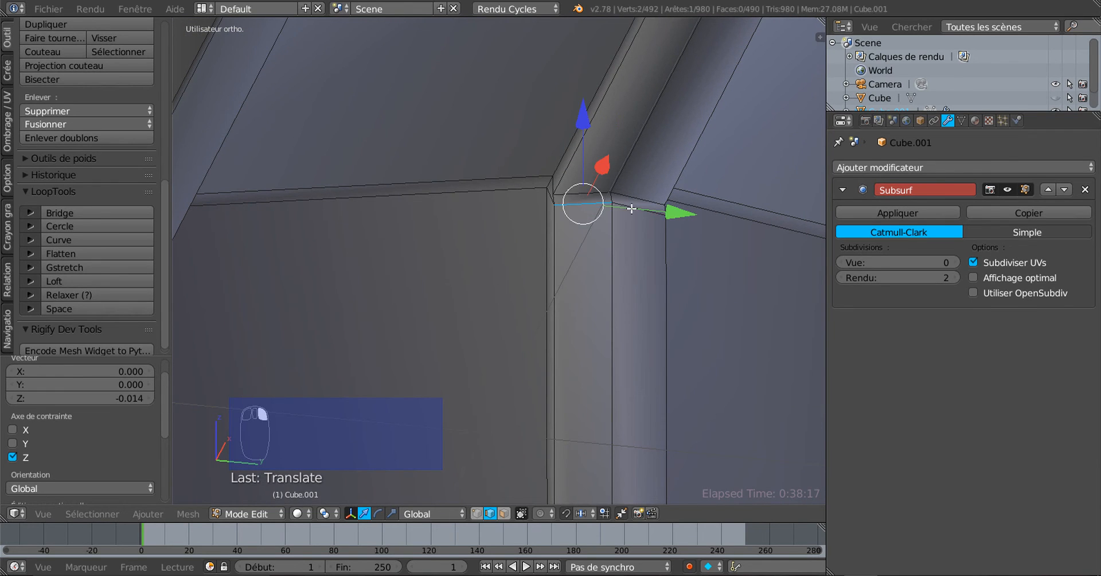
{"action": "right_click", "coordinate": [632, 210], "text": "shift"}
{"action": "left_click_drag", "start_coordinate": [612, 120], "coordinate": [643, 139]}
Step: Select the two short edges at the end of the roof strip and move them 0.002 along X
{"action": "right_click", "coordinate": [566, 191]}
{"action": "right_click", "coordinate": [631, 197], "text": "shift"}
{"action": "scroll", "coordinate": [644, 155], "scroll_direction": "down", "scroll_amount": 5, "text": "ctrl"}
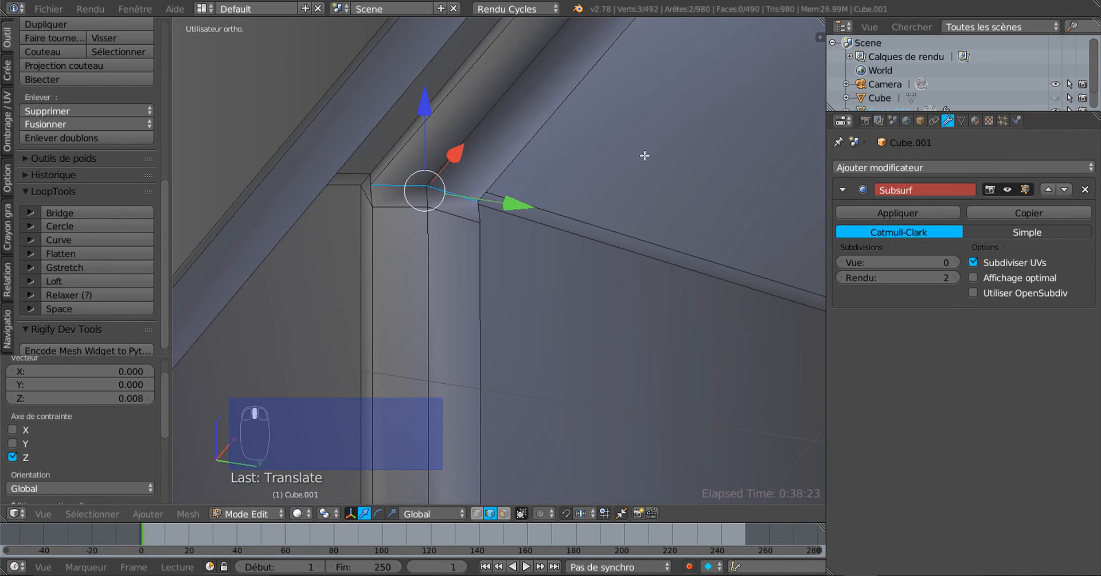
{"action": "middle_click_drag", "start_coordinate": [594, 207], "coordinate": [601, 190]}
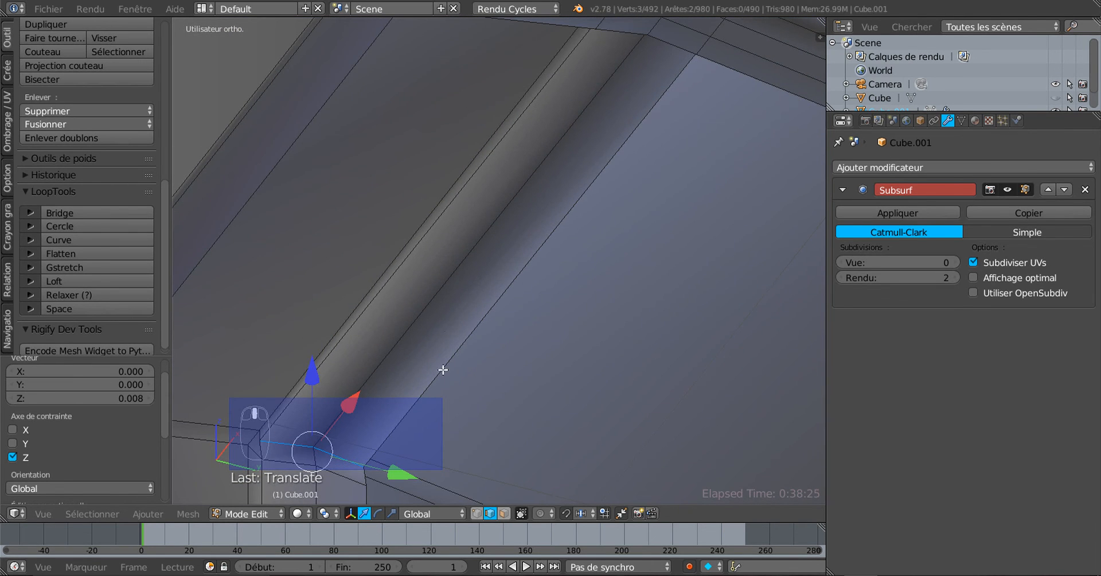
{"action": "middle_click_drag", "start_coordinate": [442, 369], "coordinate": [568, 350]}
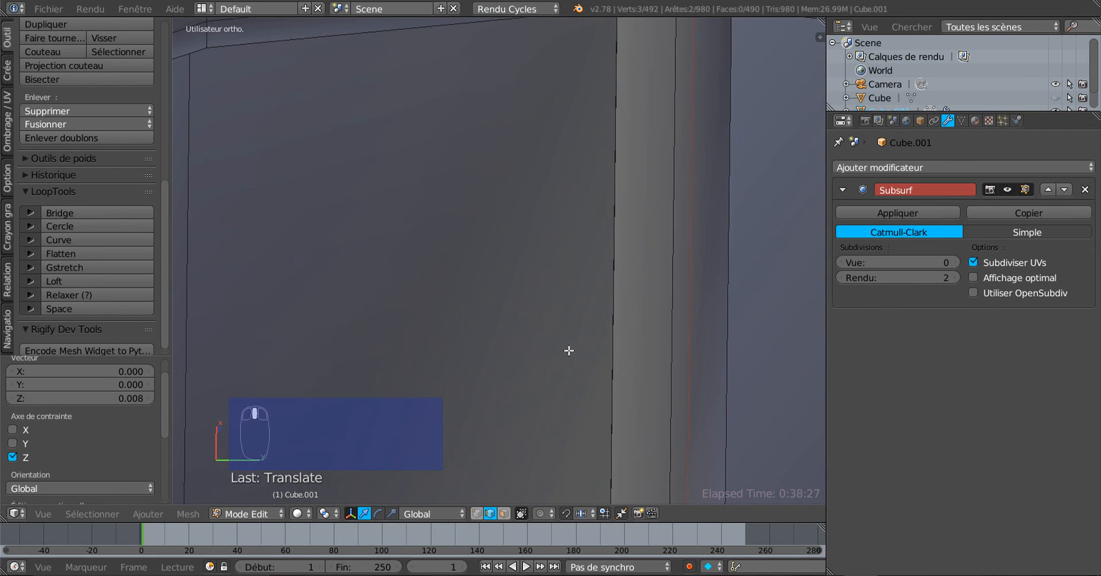
{"action": "middle_click_drag", "start_coordinate": [609, 471], "coordinate": [460, 276], "text": "shift"}
{"action": "middle_click_drag", "start_coordinate": [530, 395], "coordinate": [517, 334], "text": "shift"}
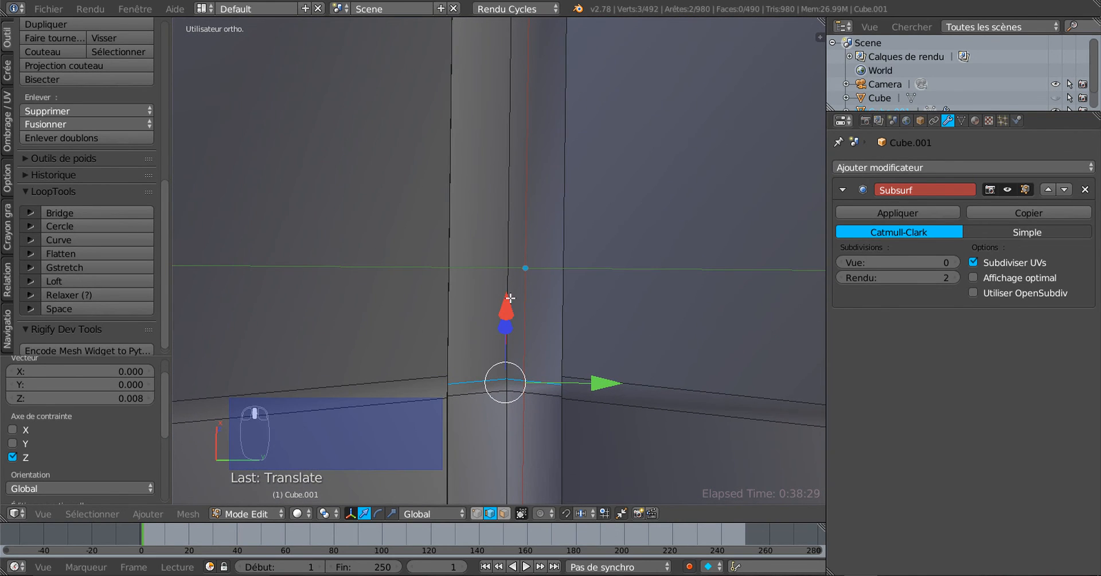
{"action": "middle_click_drag", "start_coordinate": [511, 298], "coordinate": [423, 339]}
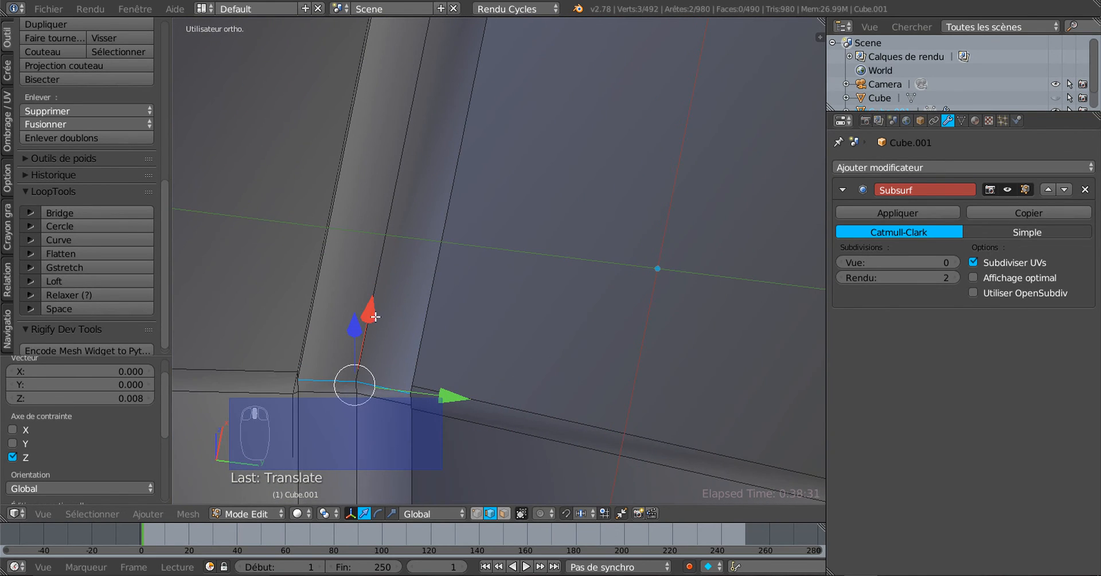
{"action": "left_click_drag", "start_coordinate": [375, 316], "coordinate": [384, 314]}
{"action": "middle_click_drag", "start_coordinate": [384, 314], "coordinate": [3, 333]}
{"action": "scroll", "coordinate": [485, 284], "scroll_direction": "down", "scroll_amount": 2}
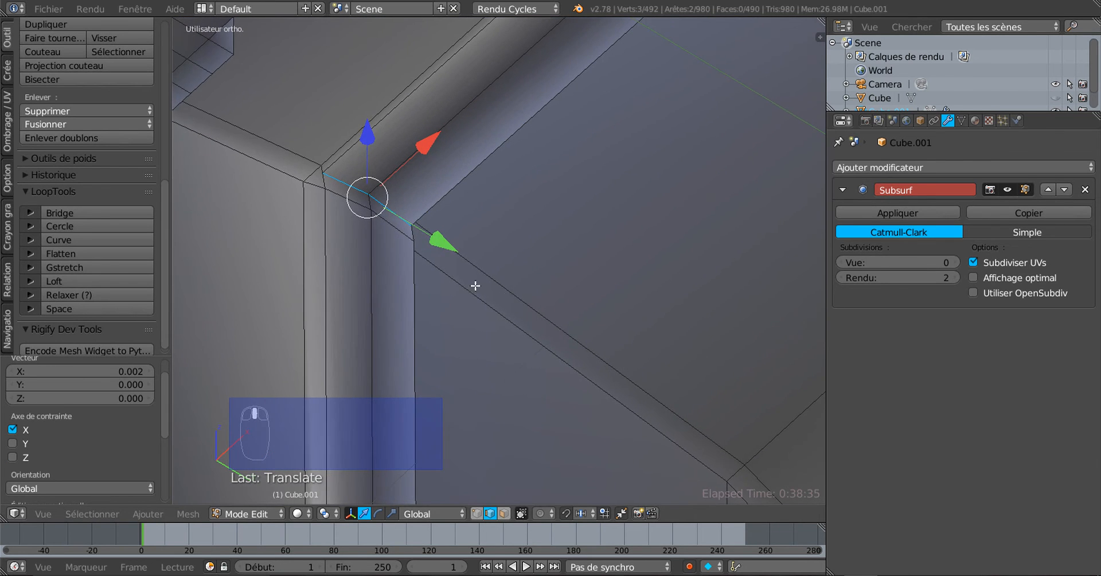
Step: Nudge the selected roof-strip end edges slightly along X and then along Z to refine the corner
{"action": "scroll", "coordinate": [512, 296], "scroll_direction": "up", "scroll_amount": 2}
{"action": "middle_click_drag", "start_coordinate": [513, 297], "coordinate": [514, 296]}
{"action": "left_click_drag", "start_coordinate": [374, 119], "coordinate": [377, 114]}
{"action": "left_click_drag", "start_coordinate": [318, 93], "coordinate": [319, 99]}
{"action": "middle_click_drag", "start_coordinate": [362, 238], "coordinate": [390, 243]}
Step: Examine the adjusted strip junctions and the overall mesh in both Object Mode and Edit Mode
{"action": "scroll", "coordinate": [392, 246], "scroll_direction": "down", "scroll_amount": 4}
{"action": "key", "text": "Tab"}
{"action": "scroll", "coordinate": [426, 278], "scroll_direction": "down", "scroll_amount": 3}
{"action": "middle_click_drag", "start_coordinate": [426, 278], "coordinate": [532, 213]}
{"action": "key", "text": "Tab"}
{"action": "key", "text": "Tab"}
{"action": "key", "text": "Tab"}
{"action": "scroll", "coordinate": [492, 330], "scroll_direction": "down", "scroll_amount": 3}
{"action": "scroll", "coordinate": [535, 316], "scroll_direction": "down", "scroll_amount": 2}
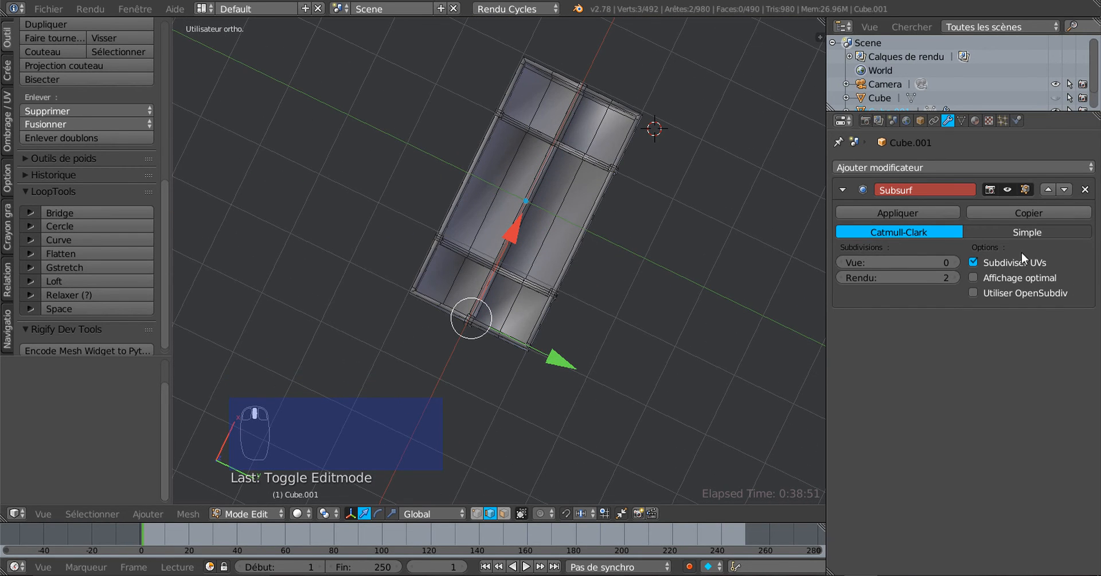
Step: Set the Subsurf viewport subdivisions to 3 and check the smoothed shape in Object Mode
{"action": "left_click", "coordinate": [954, 262]}
{"action": "left_click", "coordinate": [954, 263]}
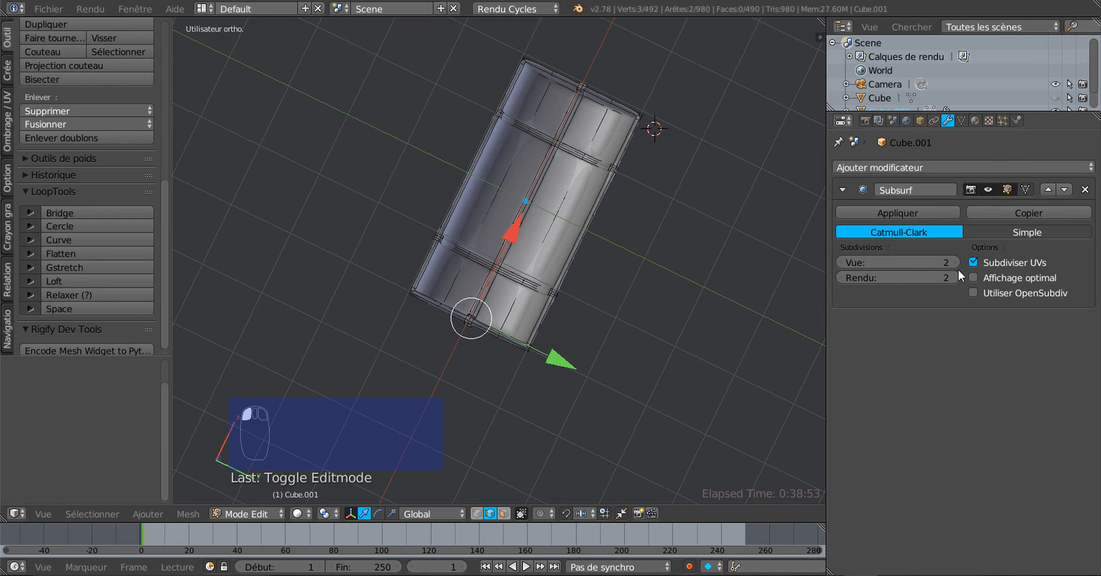
{"action": "left_click", "coordinate": [956, 263]}
{"action": "key", "text": "Tab"}
{"action": "middle_click_drag", "start_coordinate": [518, 332], "coordinate": [352, 473]}
{"action": "key", "text": "Tab"}
{"action": "scroll", "coordinate": [504, 305], "scroll_direction": "up", "scroll_amount": 3}
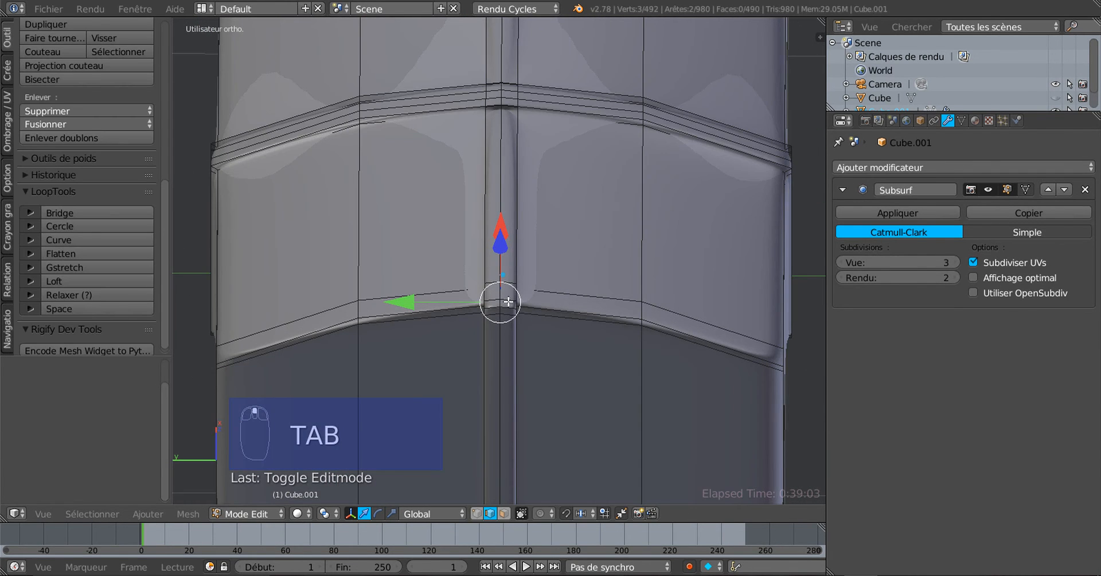
Step: Add two evenly spaced, centred lengthwise loop cuts to each half of the roof-centre strip and check the smoothing in Object Mode
{"action": "key", "text": "ctrl+r"}
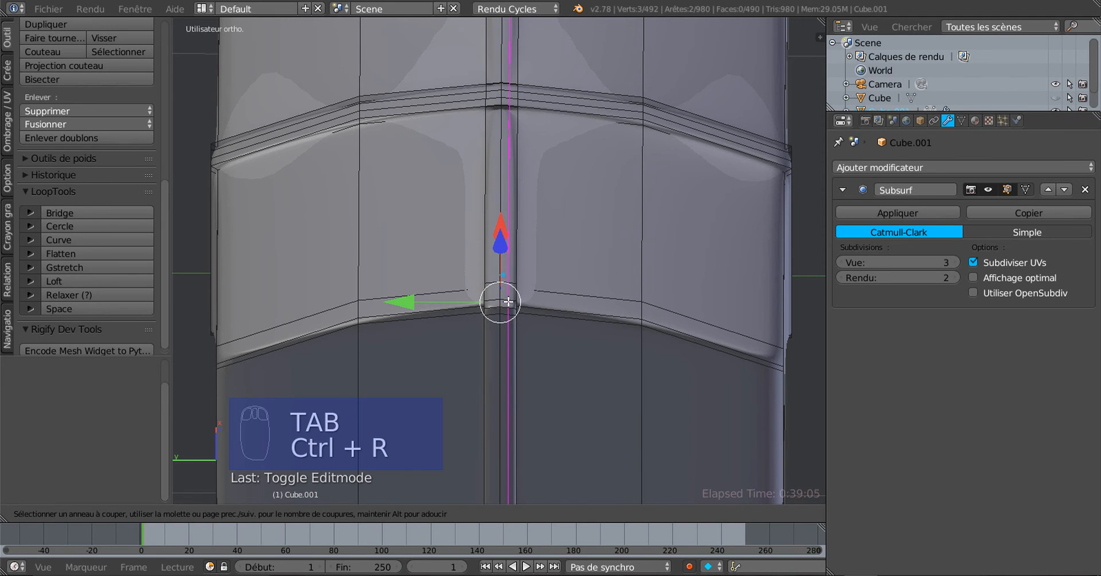
{"action": "scroll", "coordinate": [508, 301], "scroll_direction": "up", "scroll_amount": 1}
{"action": "left_click", "coordinate": [508, 301]}
{"action": "right_click", "coordinate": [508, 300]}
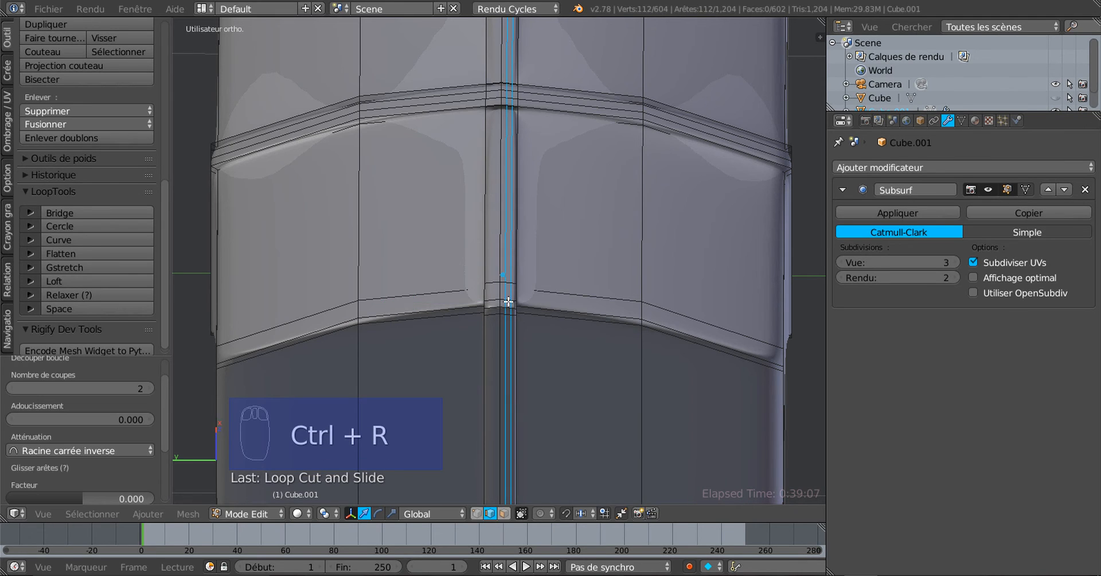
{"action": "key", "text": "ctrl+r"}
{"action": "scroll", "coordinate": [490, 301], "scroll_direction": "up", "scroll_amount": 1}
{"action": "left_click", "coordinate": [491, 301]}
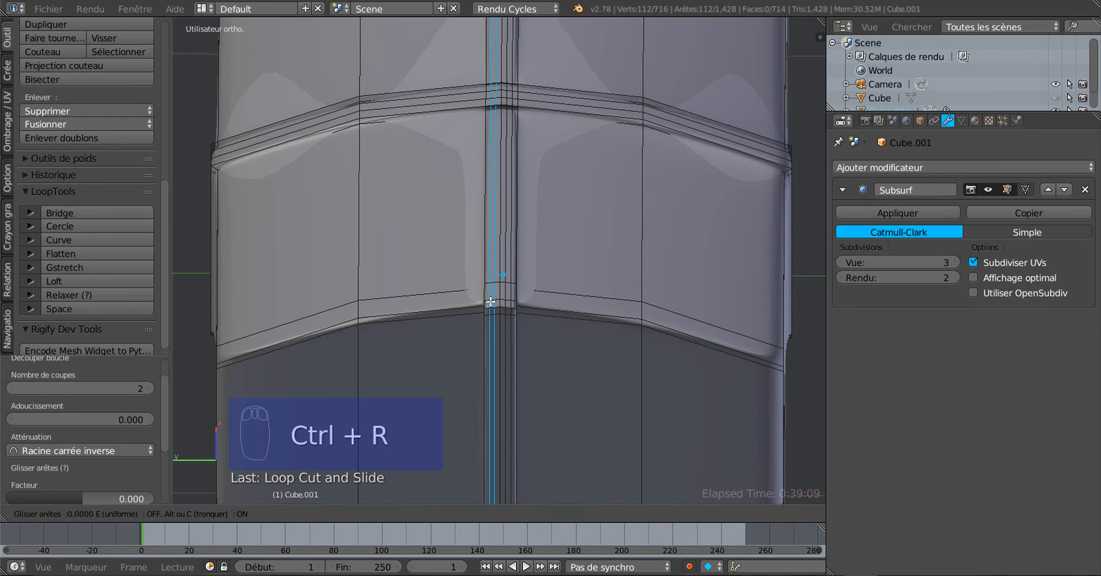
{"action": "right_click", "coordinate": [490, 301]}
{"action": "middle_click_drag", "start_coordinate": [565, 301], "coordinate": [572, 296]}
{"action": "key", "text": "Tab"}
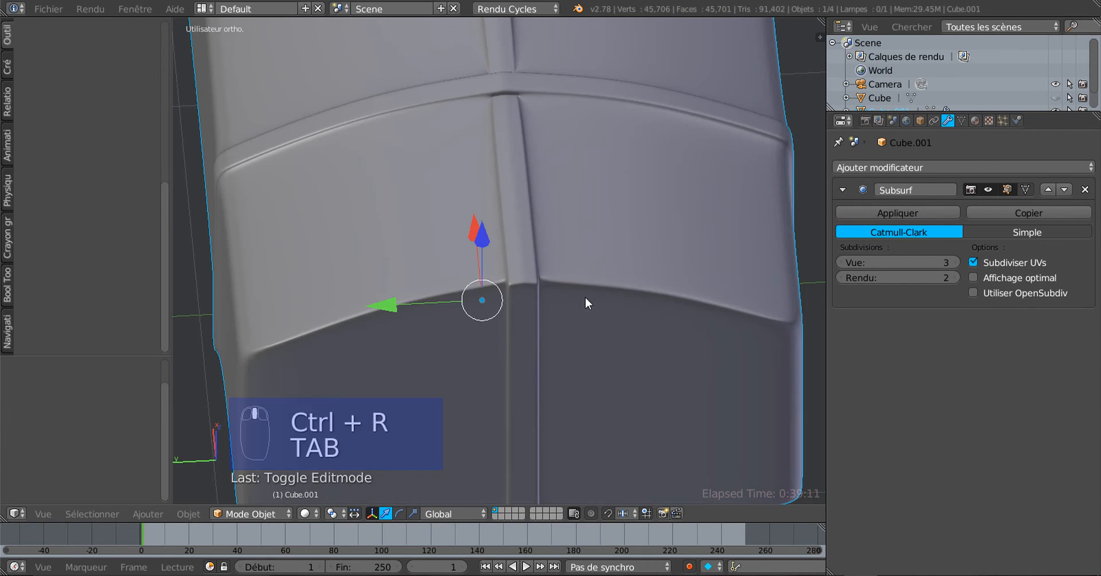
Step: Add a loop cut in the end section and slide it by a factor of -0.972 against the first crosswise strip
{"action": "scroll", "coordinate": [587, 303], "scroll_direction": "up", "scroll_amount": 4}
{"action": "middle_click_drag", "start_coordinate": [629, 265], "coordinate": [628, 342]}
{"action": "key", "text": "Tab"}
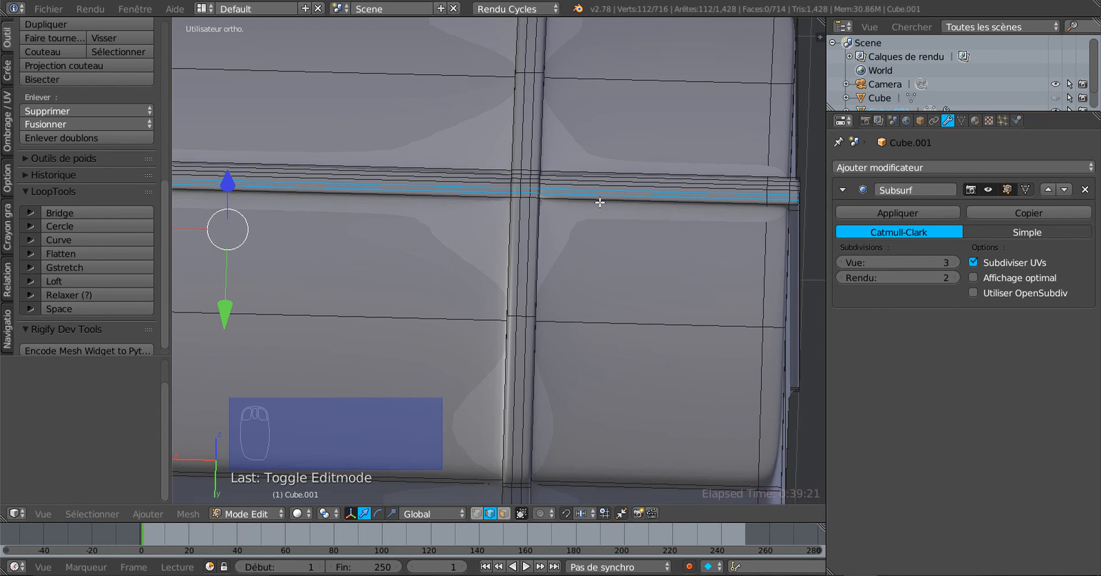
{"action": "key", "text": "ctrl+r"}
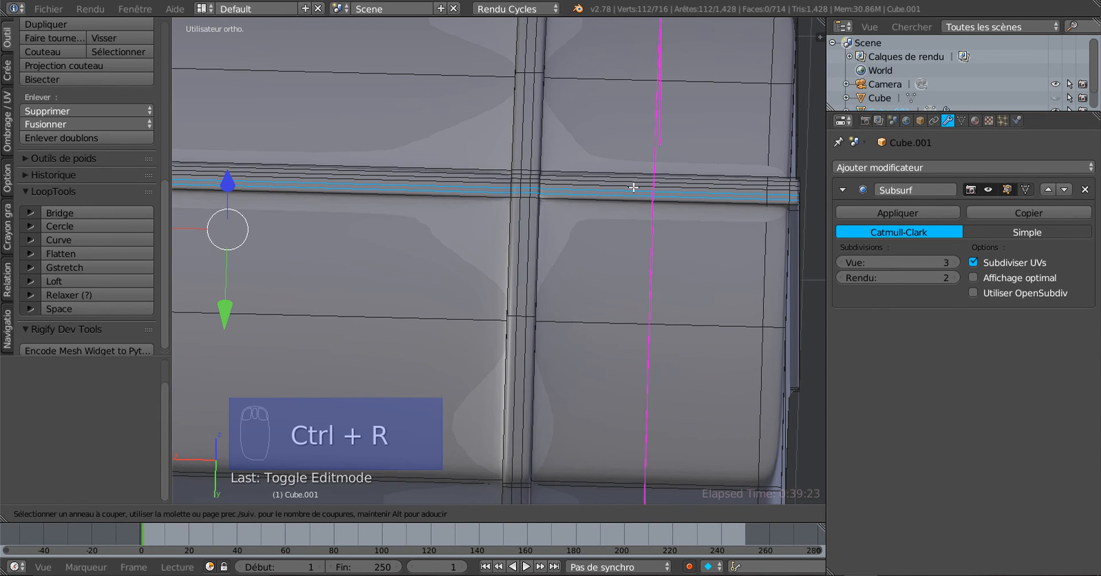
{"action": "left_click", "coordinate": [625, 185]}
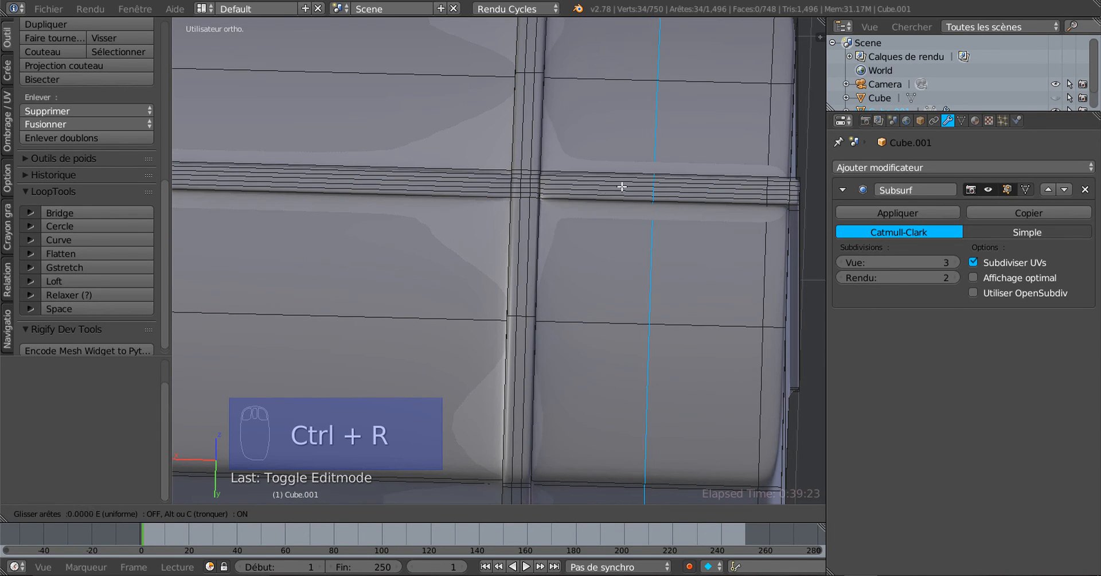
{"action": "left_click", "coordinate": [521, 233]}
Step: Add a loop cut in the middle section, slide it against the same crosswise strip, and inspect the junction in Object Mode
{"action": "scroll", "coordinate": [476, 180], "scroll_direction": "up", "scroll_amount": 2}
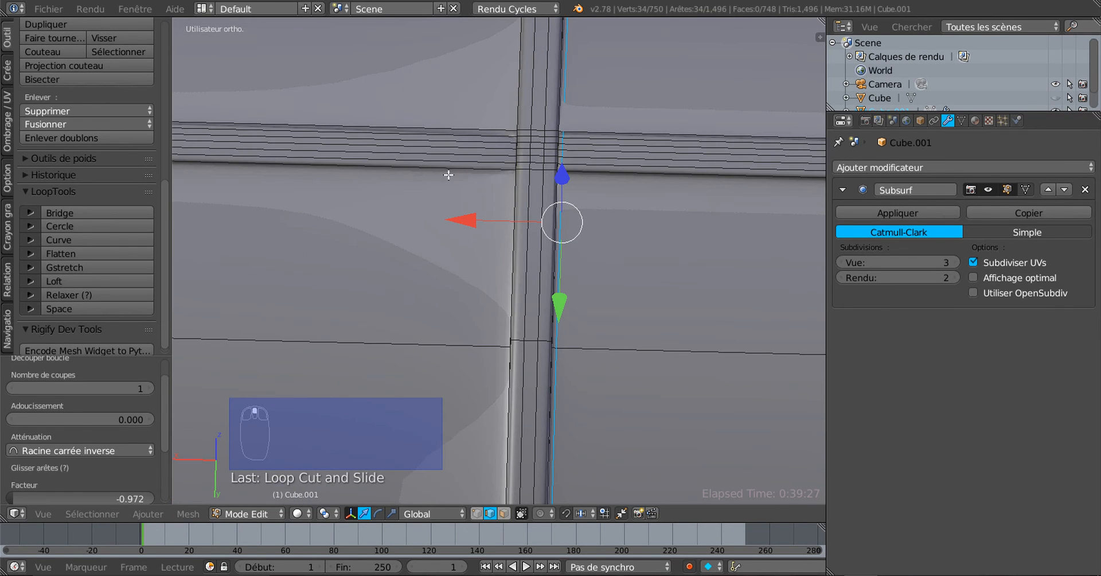
{"action": "key", "text": "ctrl+r"}
{"action": "left_click", "coordinate": [453, 176]}
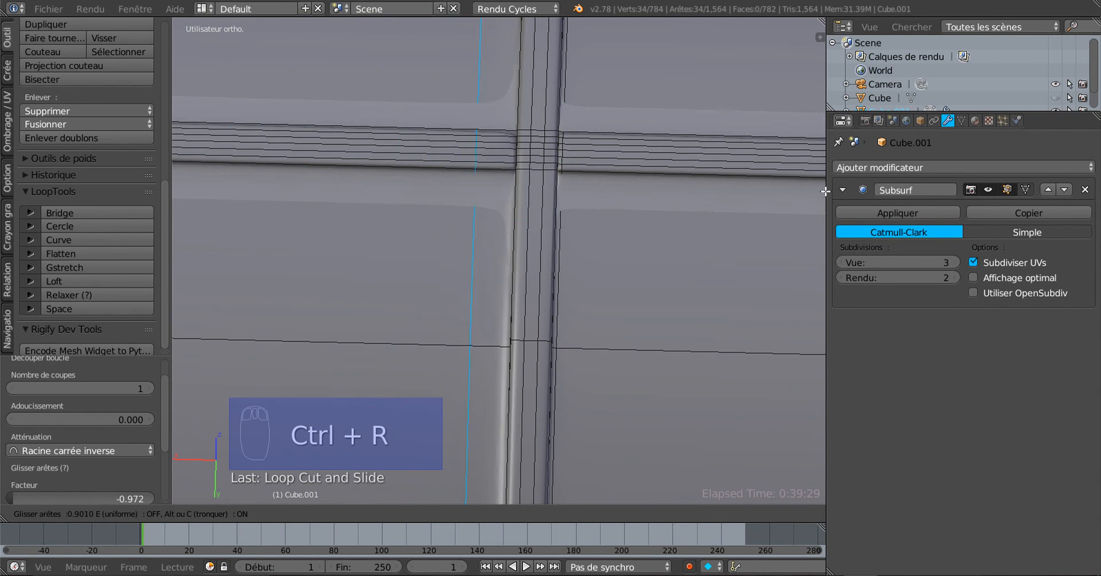
{"action": "left_click", "coordinate": [193, 192]}
{"action": "key", "text": "Tab"}
{"action": "key", "text": "Tab"}
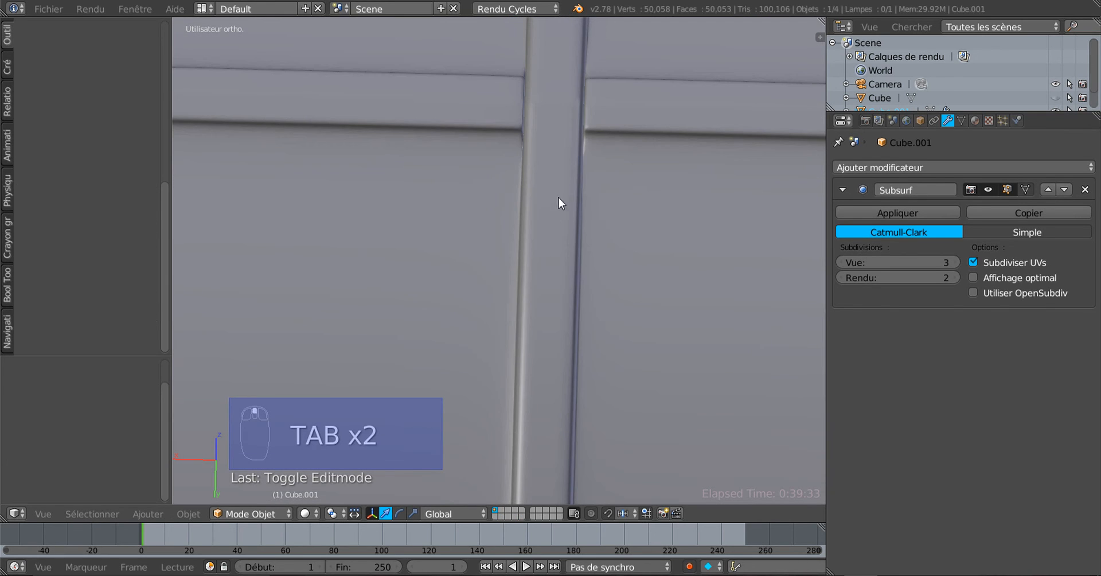
{"action": "middle_click_drag", "start_coordinate": [550, 141], "coordinate": [529, 104]}
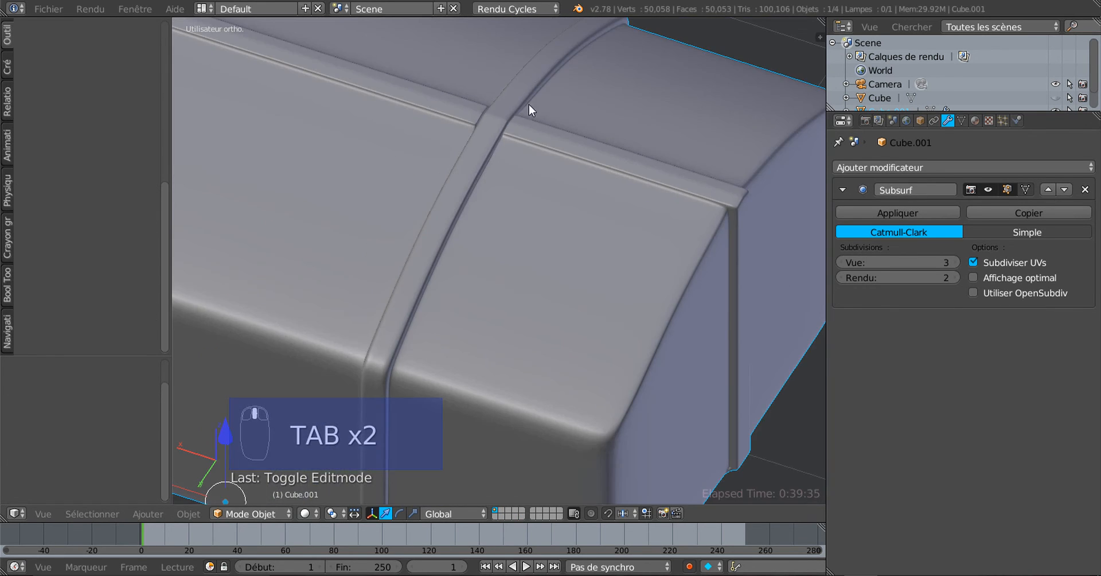
{"action": "middle_click_drag", "start_coordinate": [498, 198], "coordinate": [507, 198]}
{"action": "scroll", "coordinate": [507, 199], "scroll_direction": "down", "scroll_amount": 3}
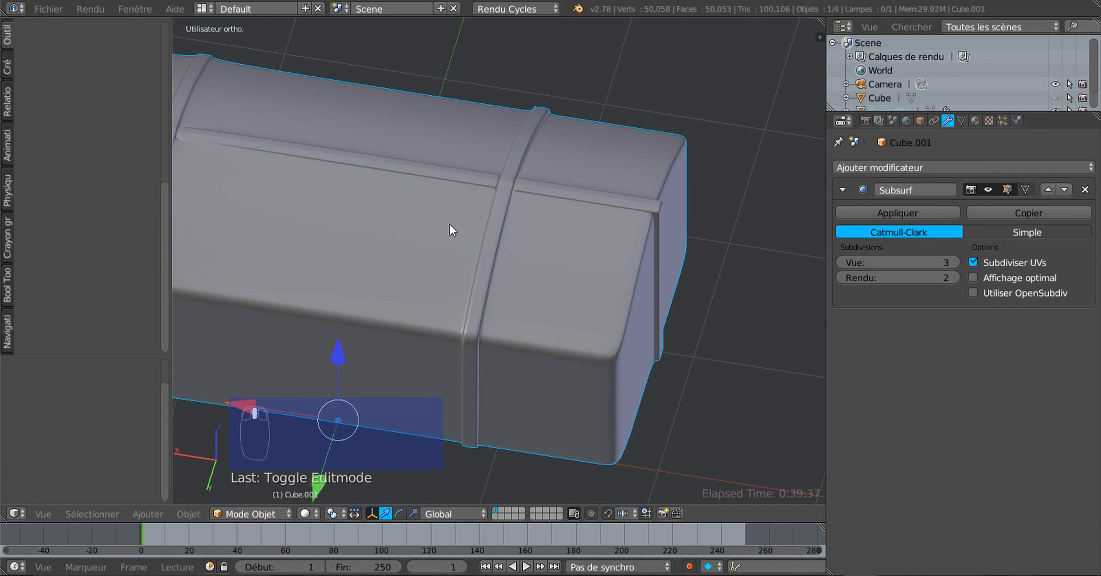
{"action": "middle_click_drag", "start_coordinate": [461, 236], "coordinate": [497, 251], "text": "shift"}
Step: Add another middle-section loop cut and slide it by a factor of -0.984 against the second crosswise strip
{"action": "key", "text": "Tab"}
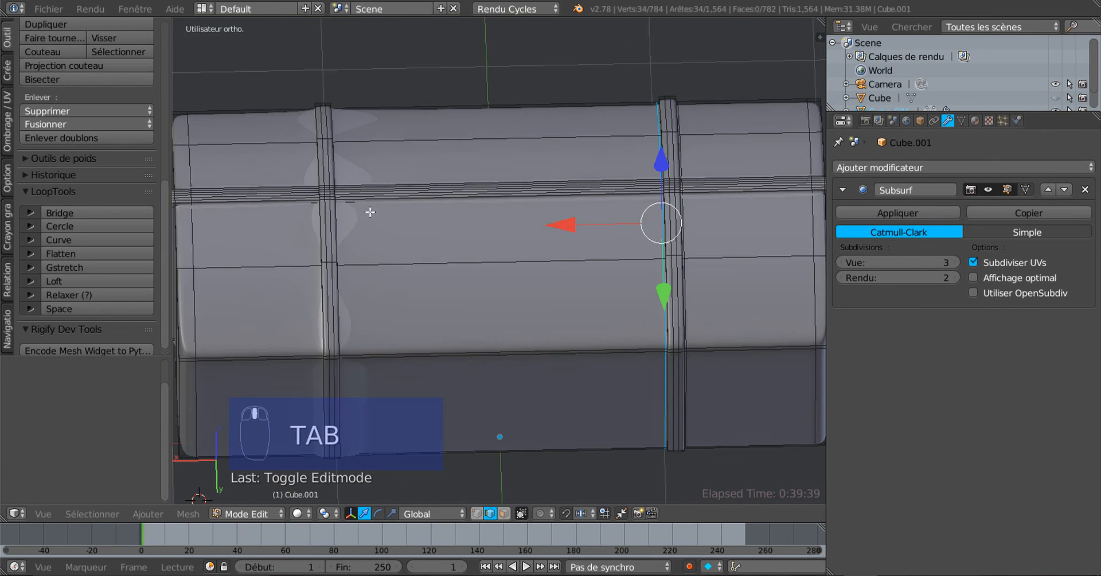
{"action": "scroll", "coordinate": [390, 190], "scroll_direction": "up", "scroll_amount": 1}
{"action": "key", "text": "ctrl+r"}
{"action": "left_click", "coordinate": [410, 185]}
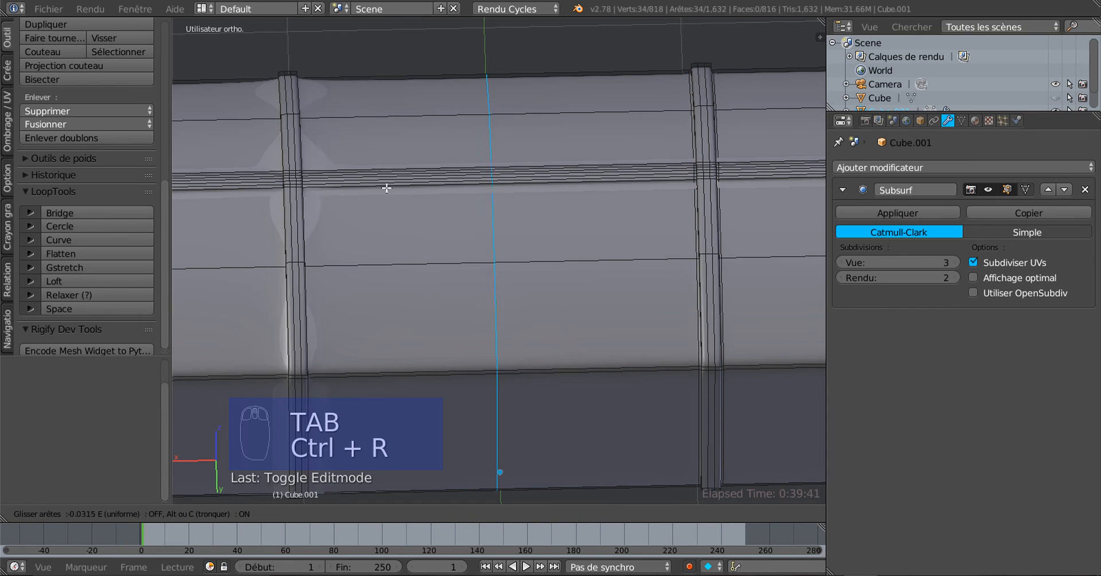
{"action": "left_click", "coordinate": [220, 263]}
Step: Add a loop cut in the end section beside the second crosswise strip, slide it about 0.92 against the strip, and check the smoothing
{"action": "scroll", "coordinate": [224, 191], "scroll_direction": "down", "scroll_amount": 2}
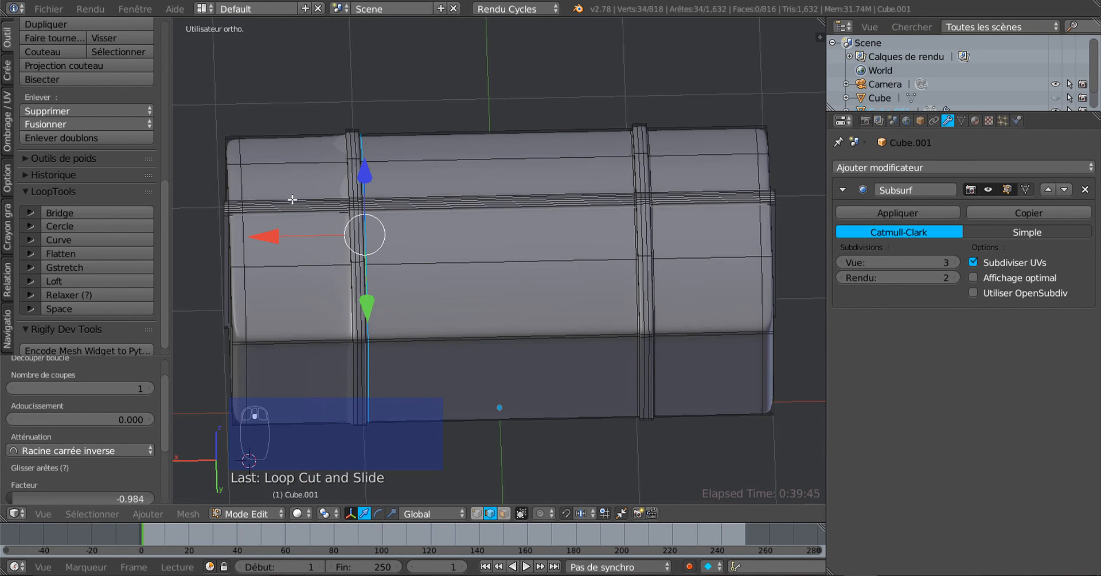
{"action": "key", "text": "ctrl+r"}
{"action": "left_click", "coordinate": [321, 201]}
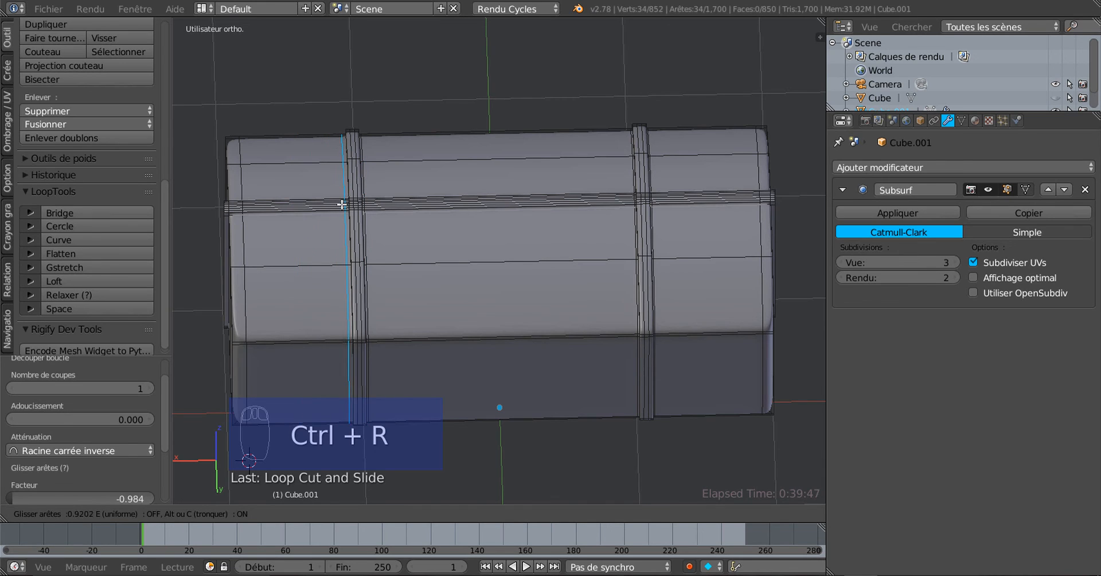
{"action": "left_click", "coordinate": [342, 204]}
{"action": "middle_click_drag", "start_coordinate": [343, 203], "coordinate": [425, 109]}
{"action": "key", "text": "Tab"}
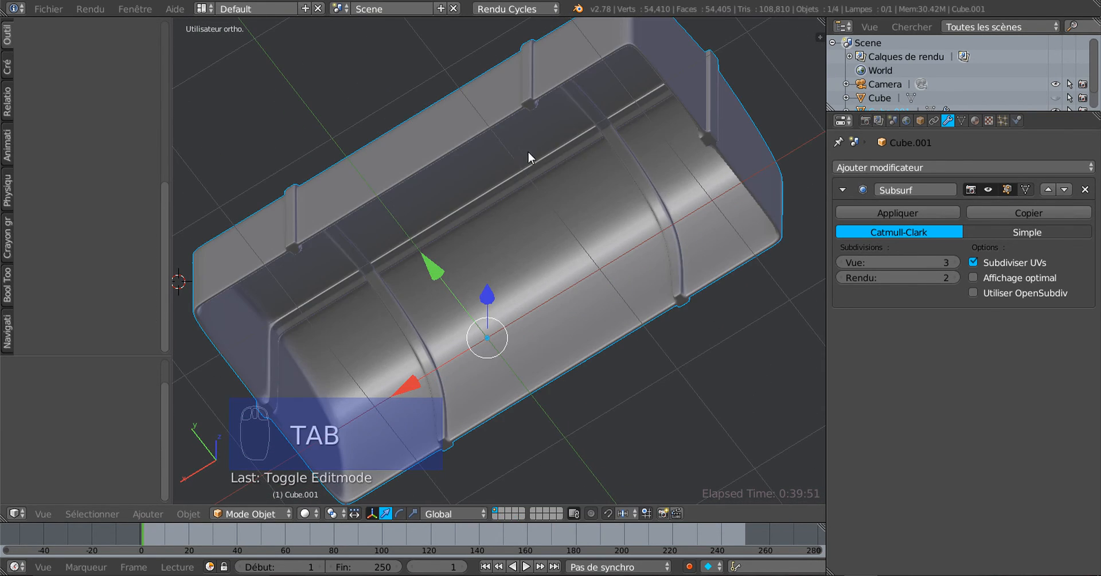
{"action": "middle_click_drag", "start_coordinate": [527, 150], "coordinate": [559, 116]}
{"action": "scroll", "coordinate": [571, 200], "scroll_direction": "up", "scroll_amount": 5}
{"action": "scroll", "coordinate": [571, 200], "scroll_direction": "down", "scroll_amount": 6}
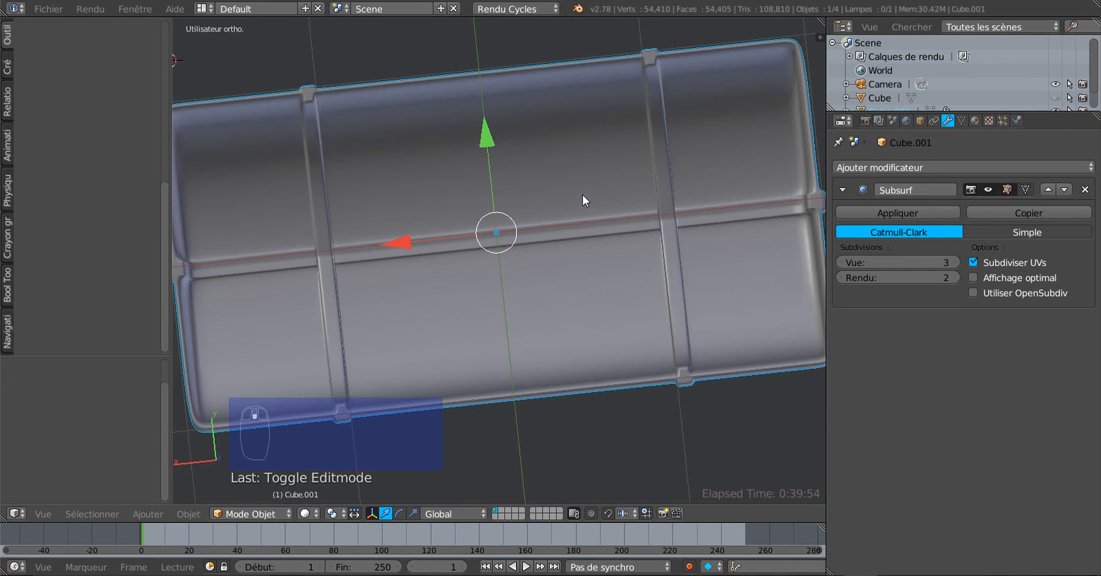
Step: Add a lengthwise loop cut on one side of the roof-centre strip and slide it by a factor of -0.869 against the strip
{"action": "middle_click_drag", "start_coordinate": [583, 194], "coordinate": [446, 265]}
{"action": "key", "text": "Tab"}
{"action": "scroll", "coordinate": [450, 259], "scroll_direction": "up", "scroll_amount": 2}
{"action": "scroll", "coordinate": [446, 265], "scroll_direction": "down", "scroll_amount": 2}
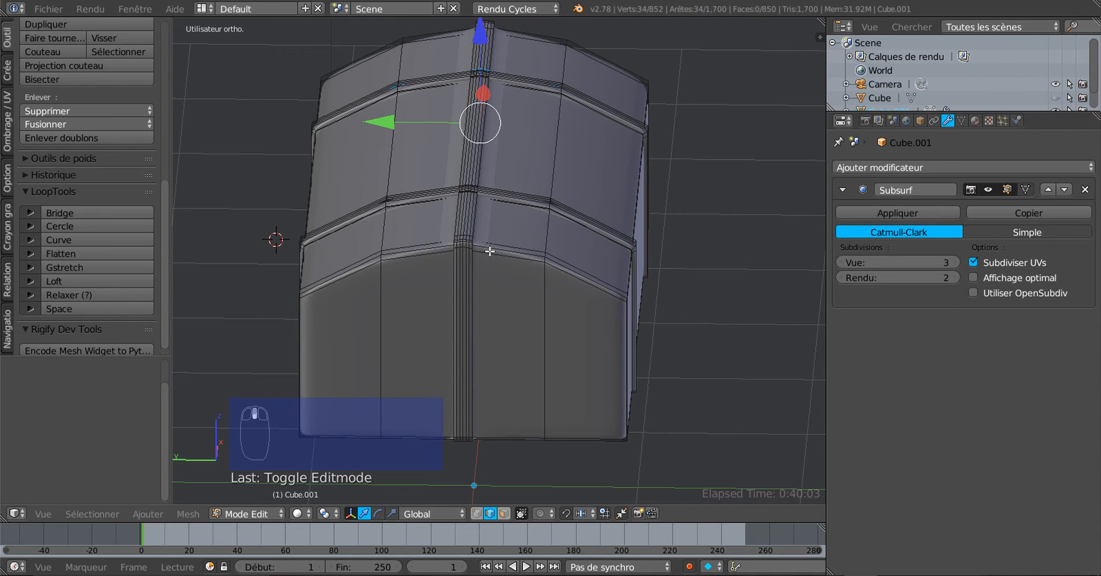
{"action": "key", "text": "Tab"}
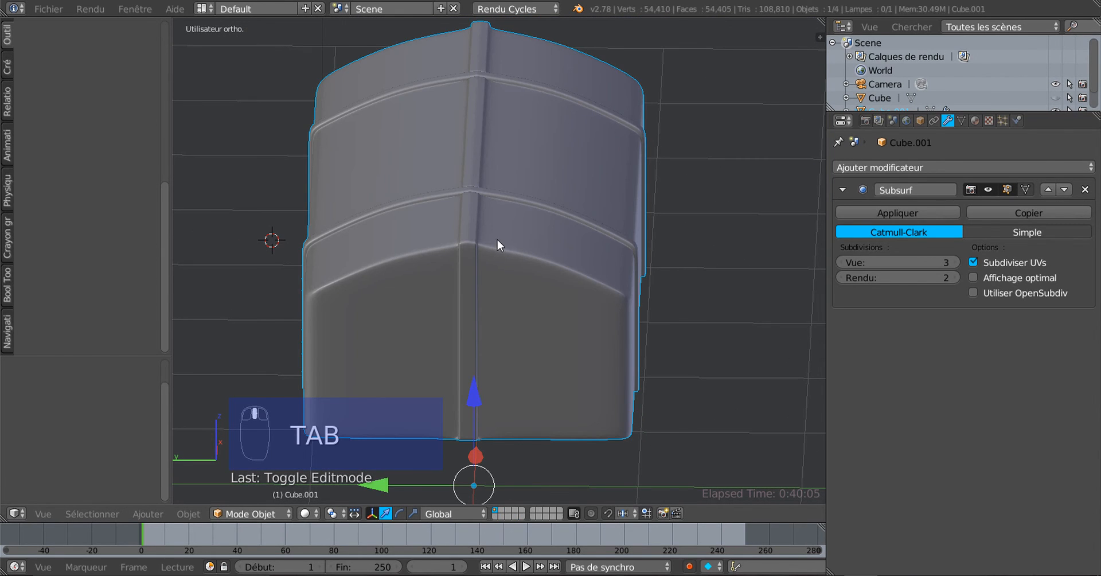
{"action": "key", "text": "Tab"}
{"action": "key", "text": "ctrl+r"}
{"action": "left_click", "coordinate": [500, 244]}
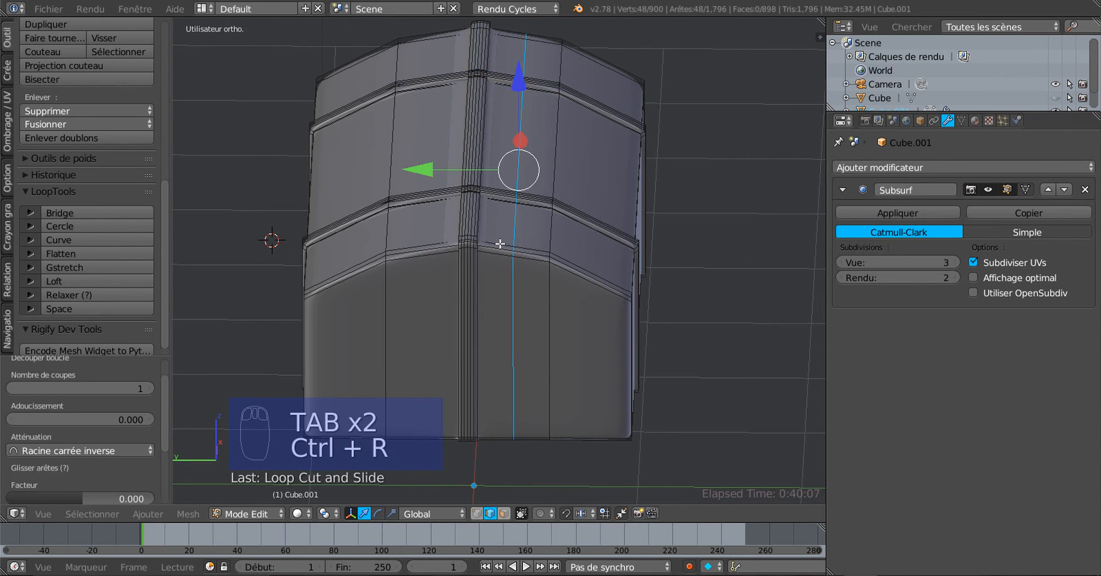
{"action": "key", "text": "g"}
{"action": "key", "text": "g"}
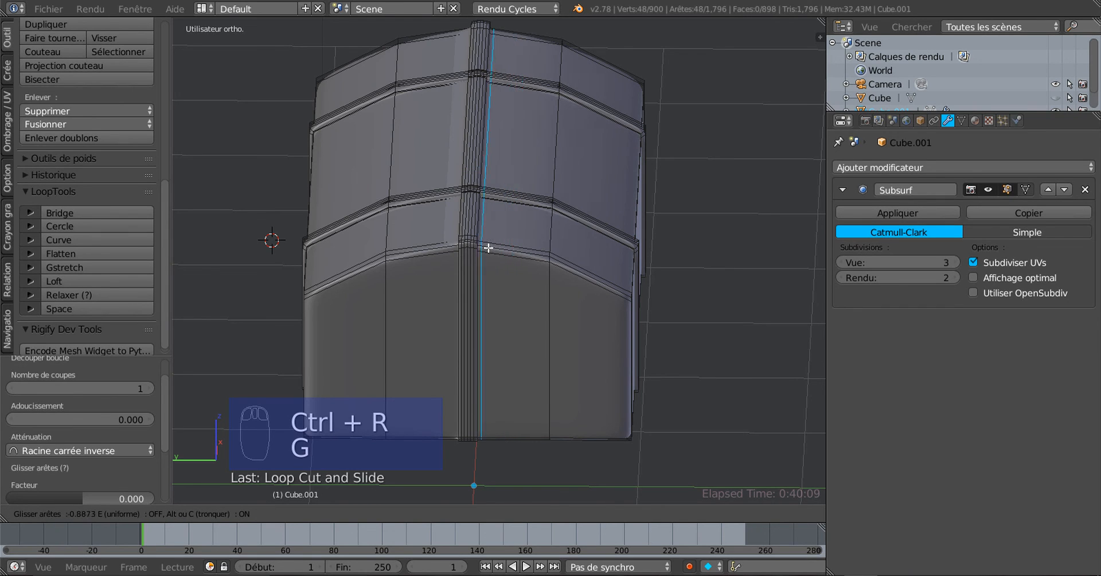
{"action": "left_click", "coordinate": [490, 248]}
{"action": "middle_click_drag", "start_coordinate": [490, 248], "coordinate": [446, 247]}
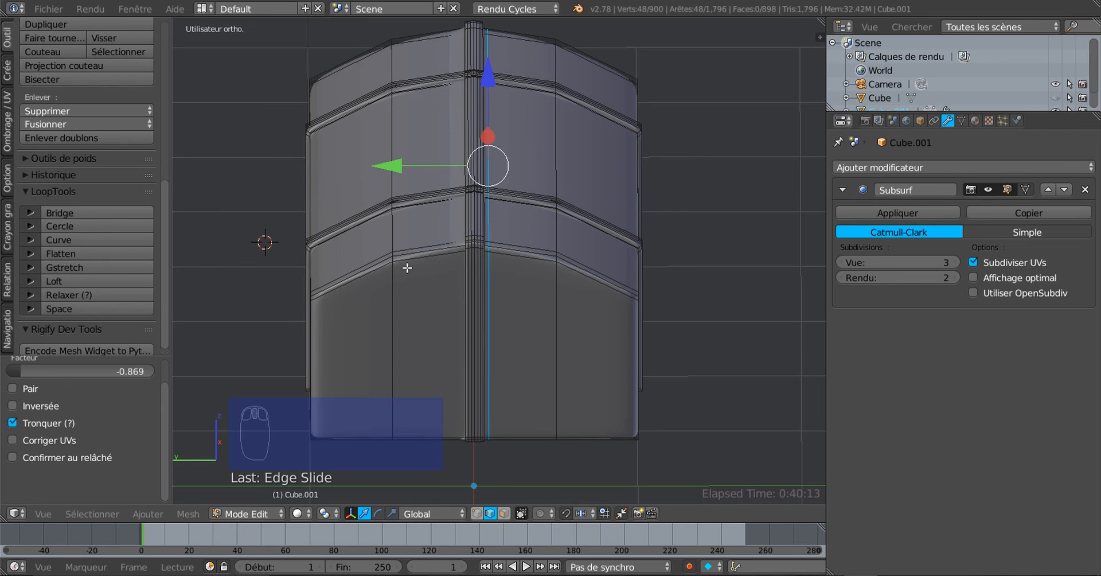
Step: Add a matching lengthwise loop cut on the other side of the roof-centre strip, slide it against the strip, and inspect the lid in Object Mode
{"action": "key", "text": "ctrl+r"}
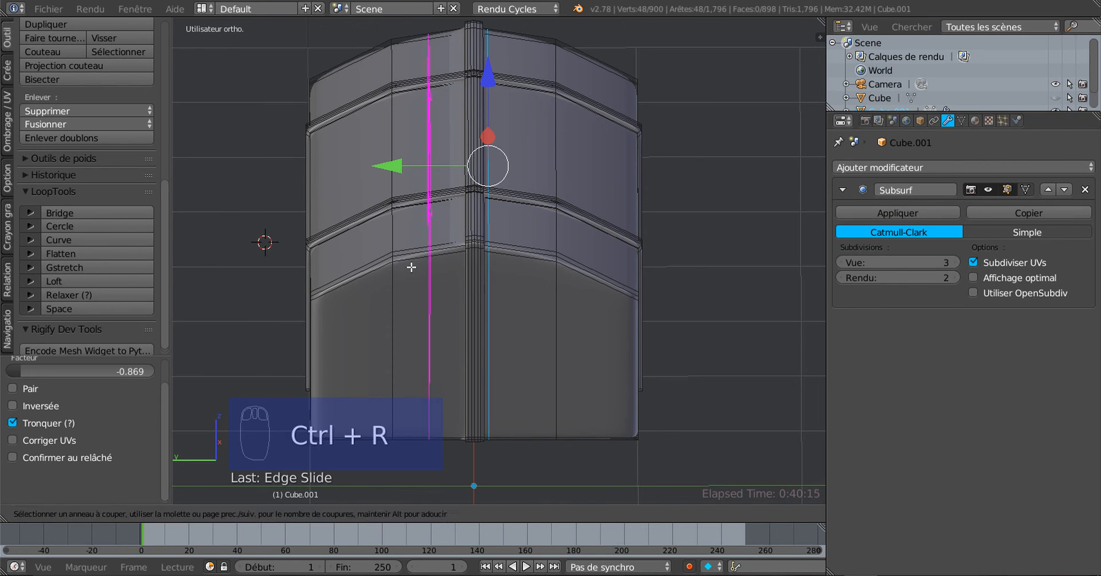
{"action": "left_click", "coordinate": [415, 254]}
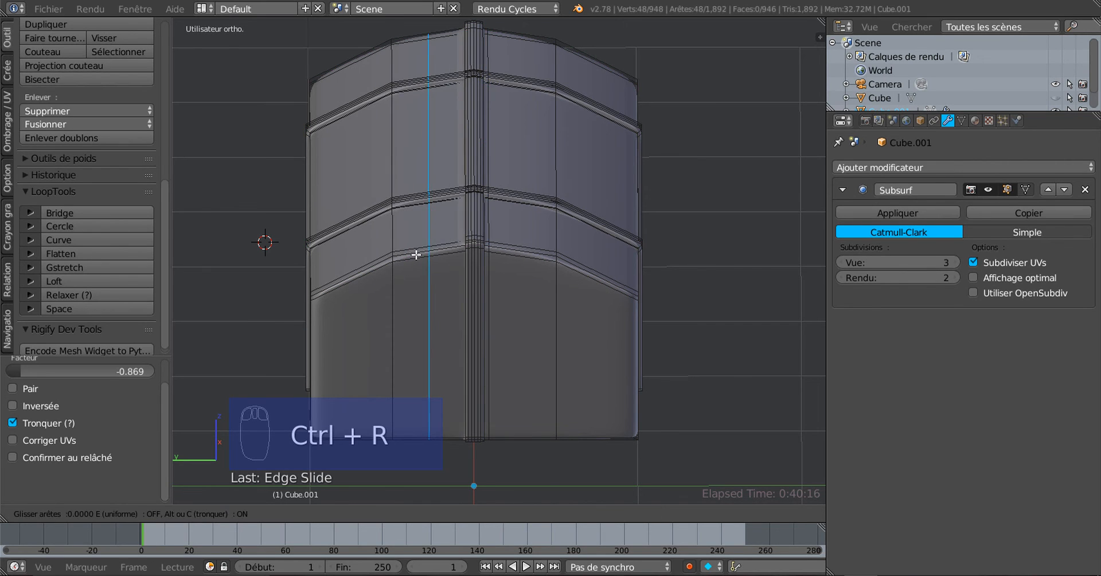
{"action": "left_click", "coordinate": [446, 246]}
{"action": "key", "text": "Tab"}
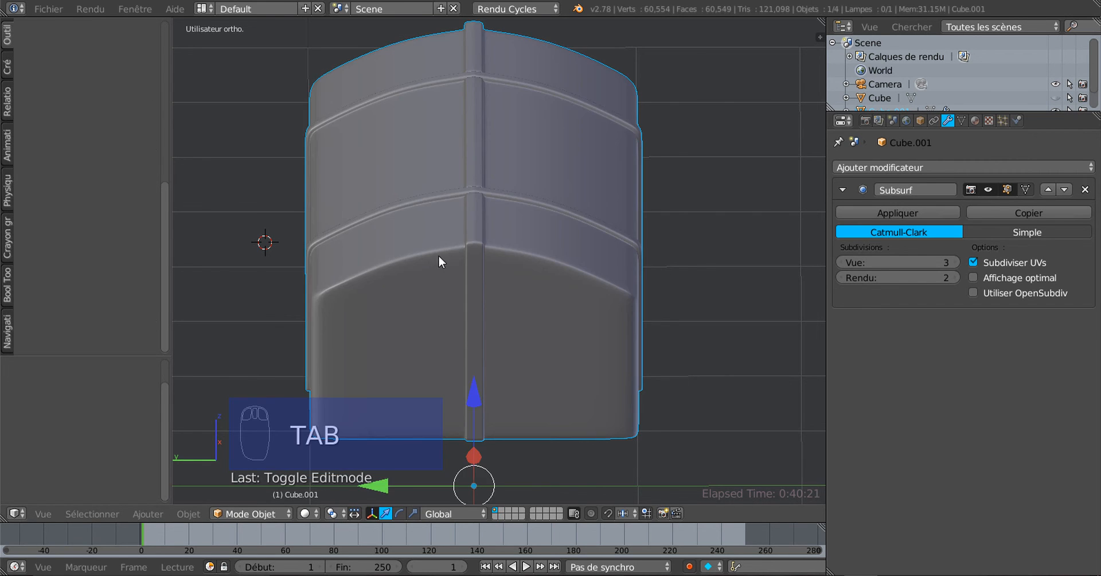
{"action": "middle_click_drag", "start_coordinate": [438, 256], "coordinate": [522, 305]}
{"action": "scroll", "coordinate": [549, 359], "scroll_direction": "up", "scroll_amount": 4}
{"action": "middle_click_drag", "start_coordinate": [549, 359], "coordinate": [584, 272]}
{"action": "key", "text": "Tab"}
{"action": "key", "text": "Tab"}
{"action": "scroll", "coordinate": [582, 267], "scroll_direction": "down", "scroll_amount": 3}
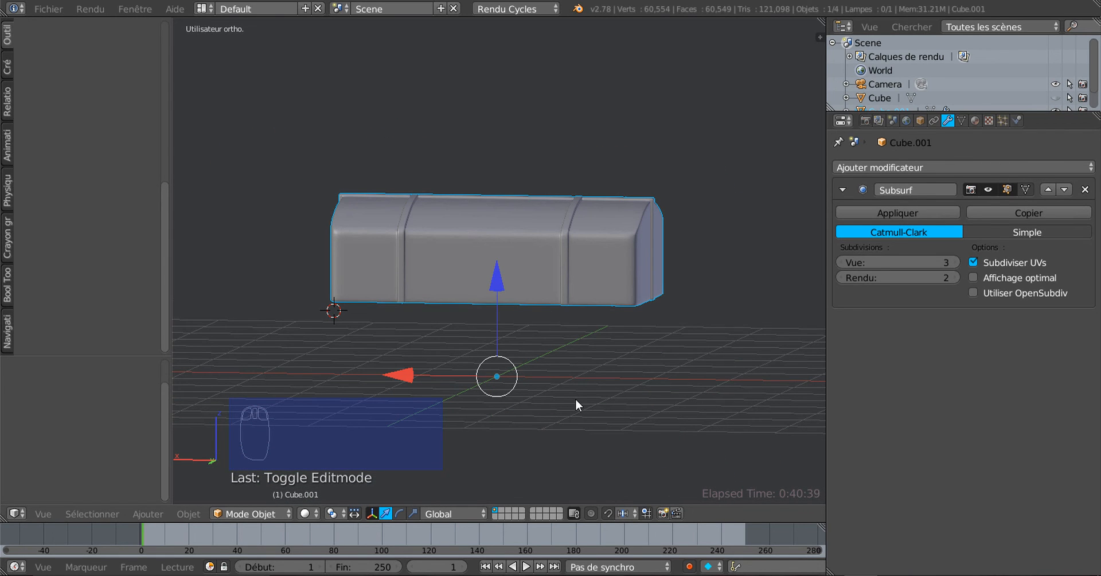
Step: Reveal the hidden chest body and scale the lid by a factor of 1.055 along Z
{"action": "key", "text": "alt+h"}
{"action": "middle_click_drag", "start_coordinate": [579, 398], "coordinate": [524, 332]}
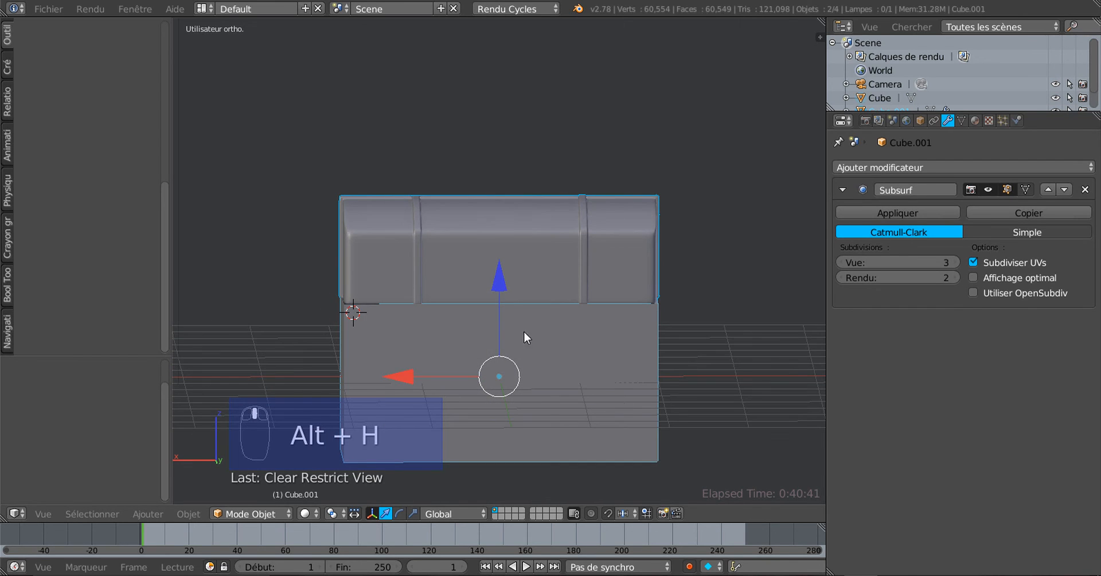
{"action": "left_click", "coordinate": [415, 510]}
{"action": "middle_click_drag", "start_coordinate": [521, 433], "coordinate": [459, 428]}
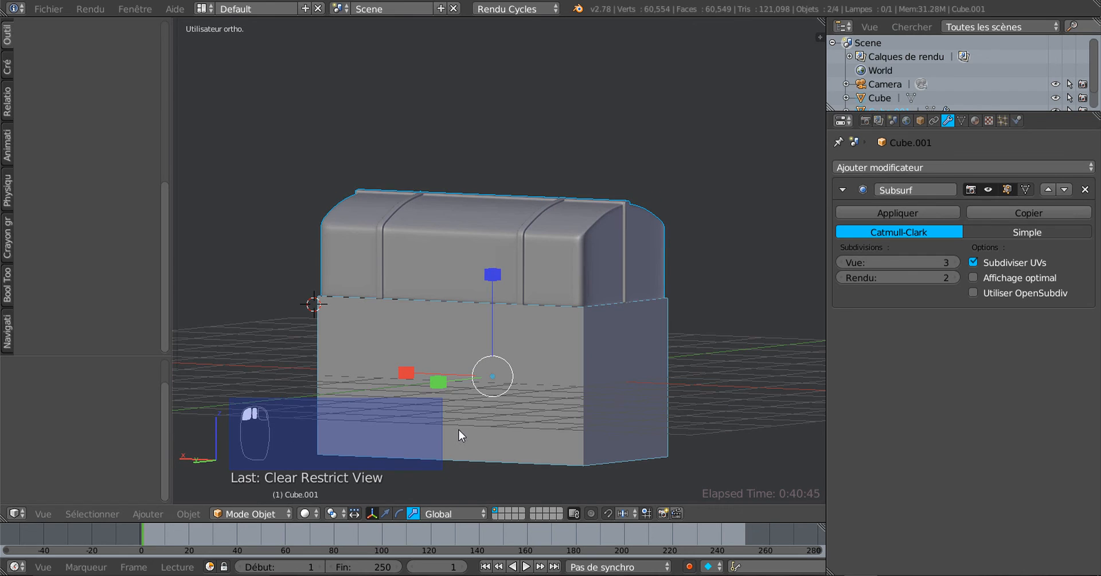
{"action": "mouse_move", "coordinate": [487, 279]}
{"action": "left_mouse_down"}
{"action": "mouse_move", "coordinate": [491, 287]}
{"action": "mouse_move", "coordinate": [496, 269]}
{"action": "left_mouse_up"}
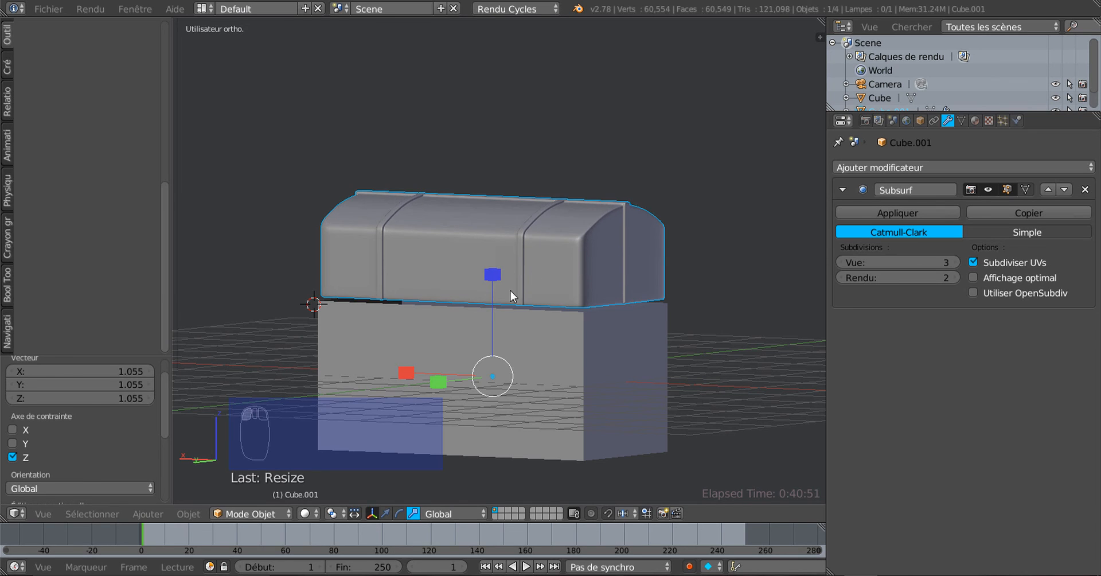
{"action": "middle_click_drag", "start_coordinate": [510, 290], "coordinate": [476, 369]}
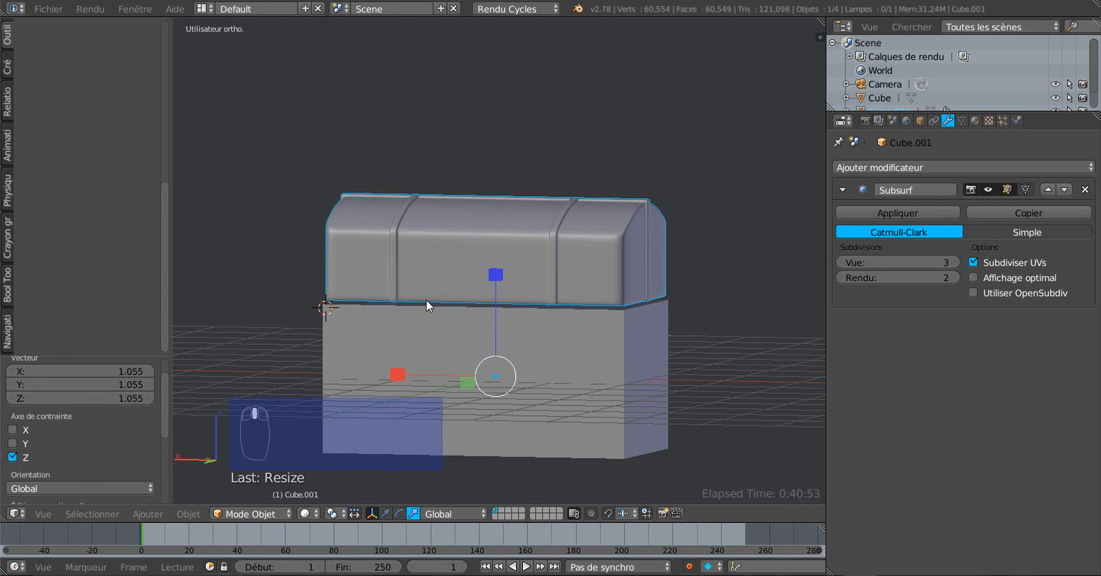
{"action": "middle_click_drag", "start_coordinate": [426, 300], "coordinate": [488, 284]}
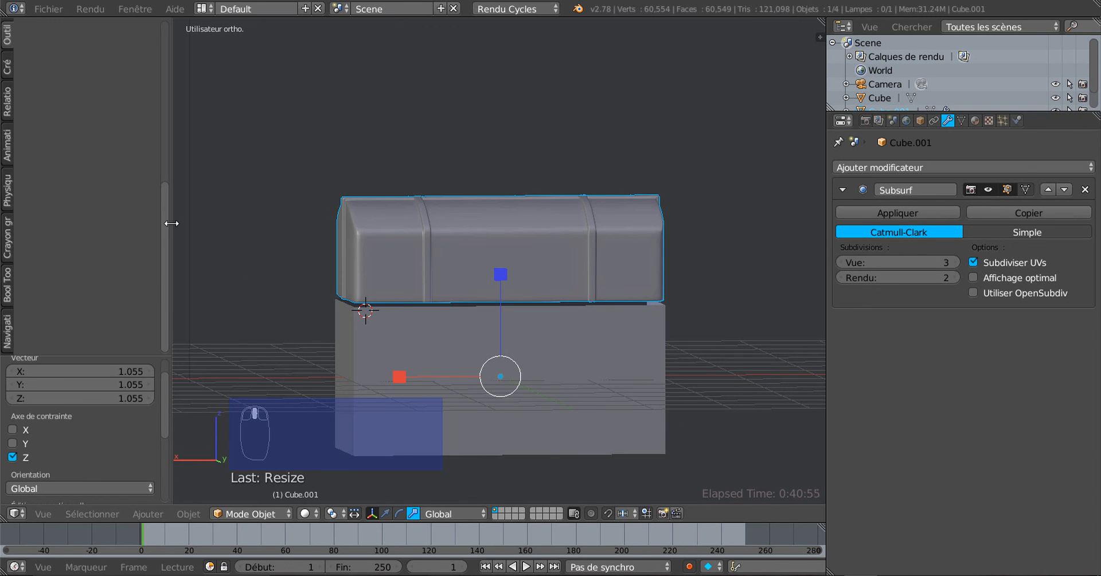
{"action": "left_click_drag", "start_coordinate": [167, 224], "coordinate": [217, 227]}
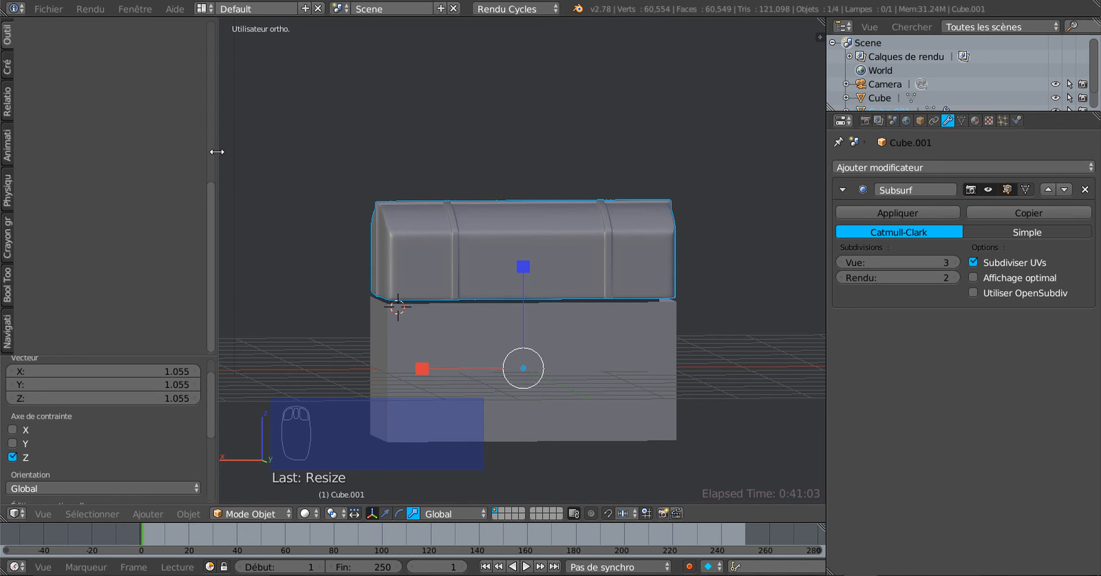
{"action": "left_click_drag", "start_coordinate": [217, 152], "coordinate": [269, 163]}
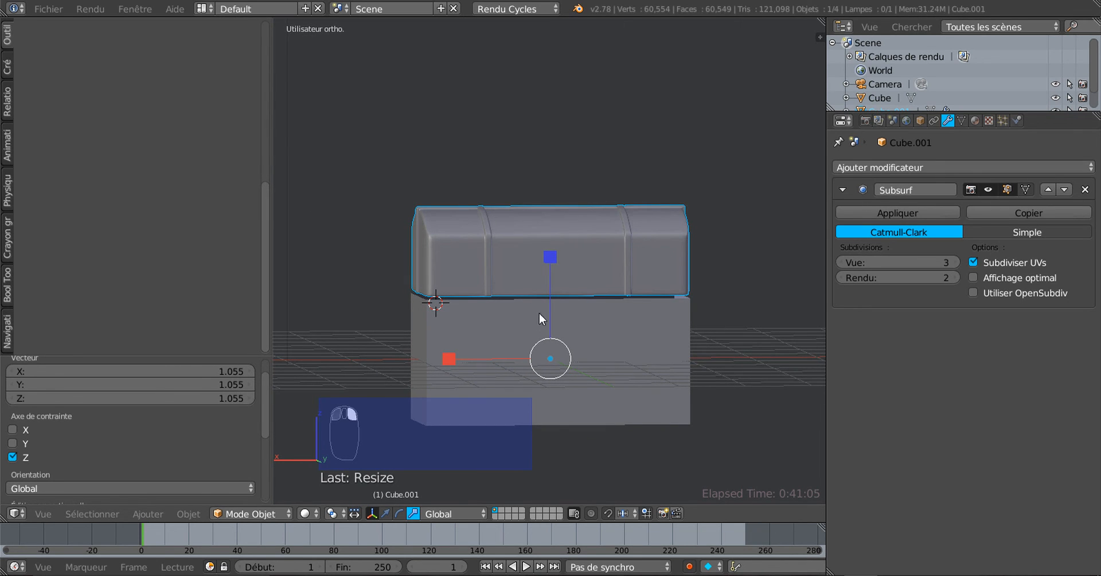
{"action": "right_click", "coordinate": [518, 297]}
{"action": "right_click", "coordinate": [521, 333]}
{"action": "right_click_drag", "start_coordinate": [522, 333], "coordinate": [518, 242]}
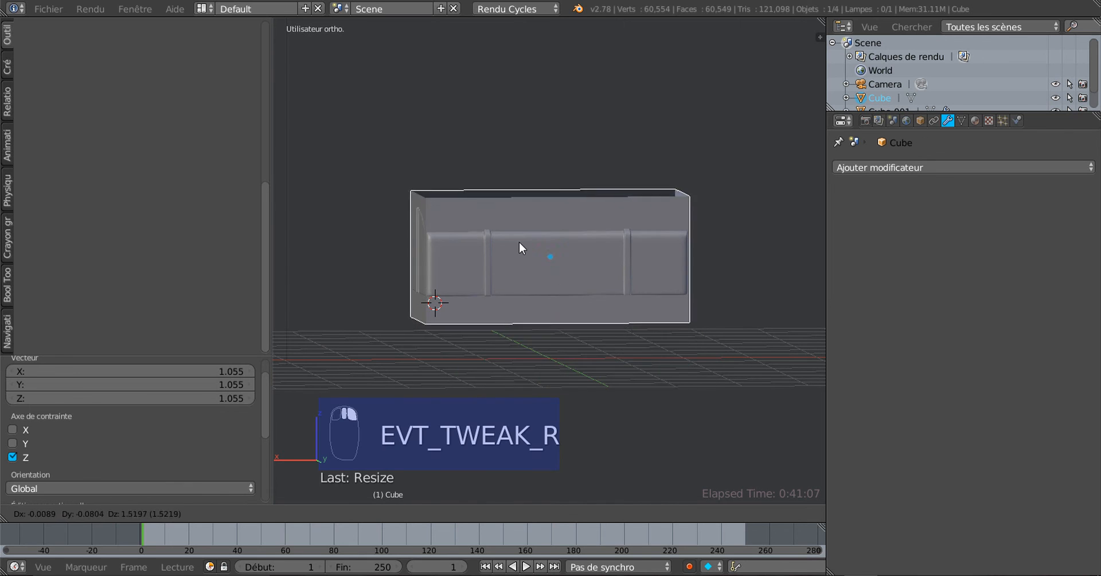
{"action": "right_click", "coordinate": [519, 242]}
{"action": "right_click", "coordinate": [518, 242]}
{"action": "right_click", "coordinate": [512, 332]}
{"action": "right_click", "coordinate": [518, 252]}
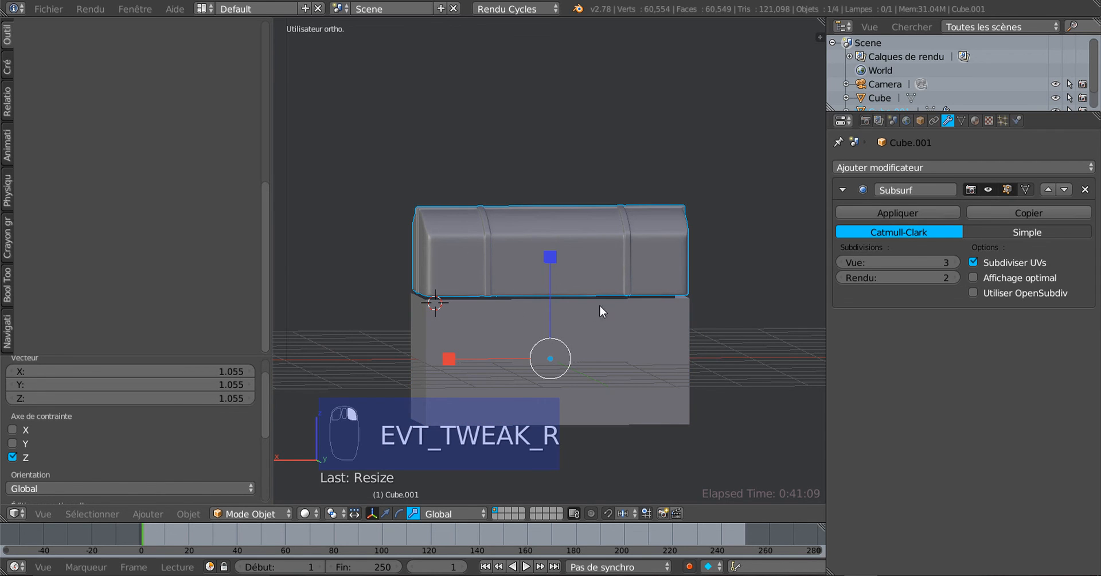
Step: Examine the lid, the chest body and the seam between them from several angles
{"action": "middle_click_drag", "start_coordinate": [600, 305], "coordinate": [576, 277]}
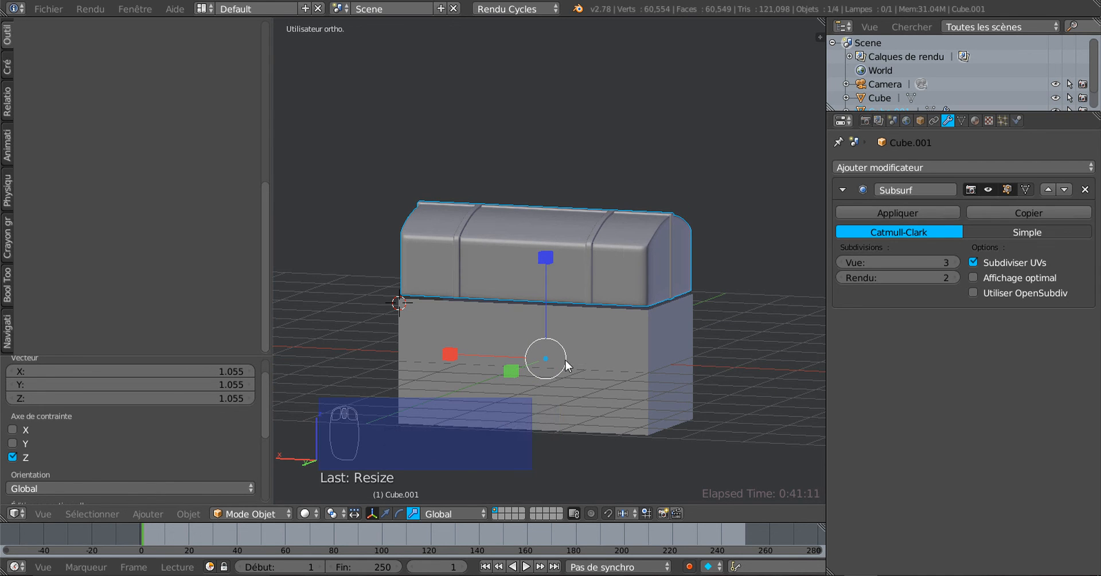
{"action": "right_click", "coordinate": [599, 365]}
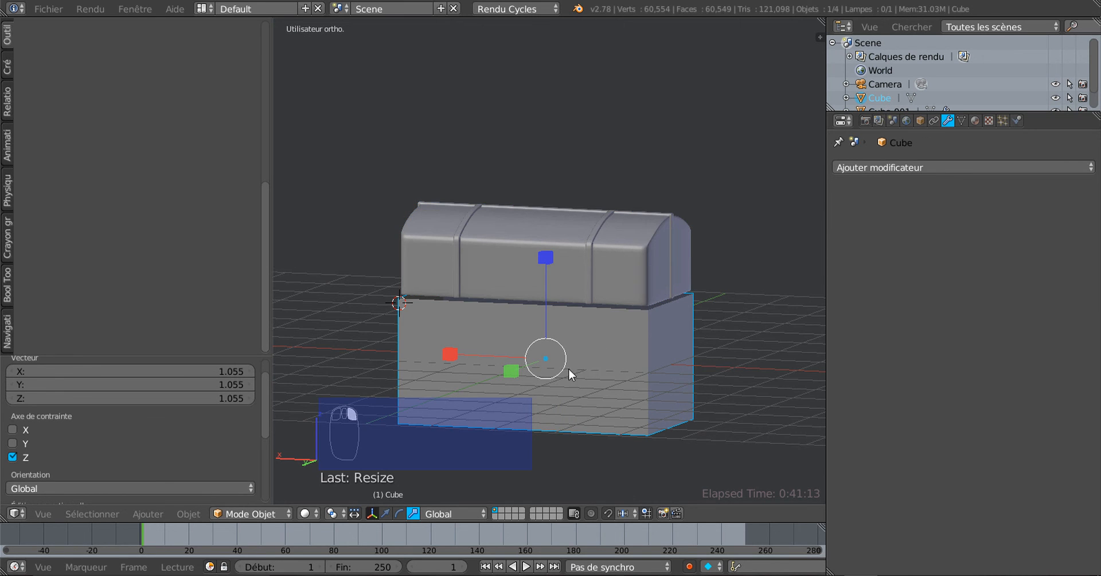
{"action": "mouse_move", "coordinate": [569, 374]}
{"action": "middle_mouse_down"}
{"action": "mouse_move", "coordinate": [534, 374]}
{"action": "mouse_move", "coordinate": [569, 375]}
{"action": "middle_mouse_up"}
{"action": "right_click", "coordinate": [590, 273]}
{"action": "scroll", "coordinate": [568, 297], "scroll_direction": "up", "scroll_amount": 2}
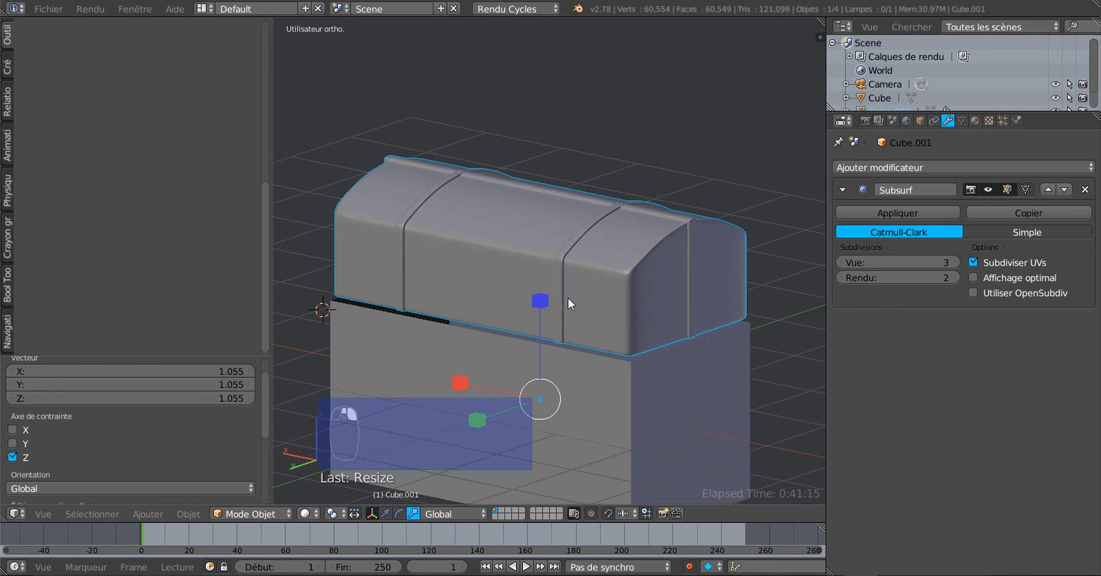
{"action": "middle_click_drag", "start_coordinate": [568, 297], "coordinate": [604, 209]}
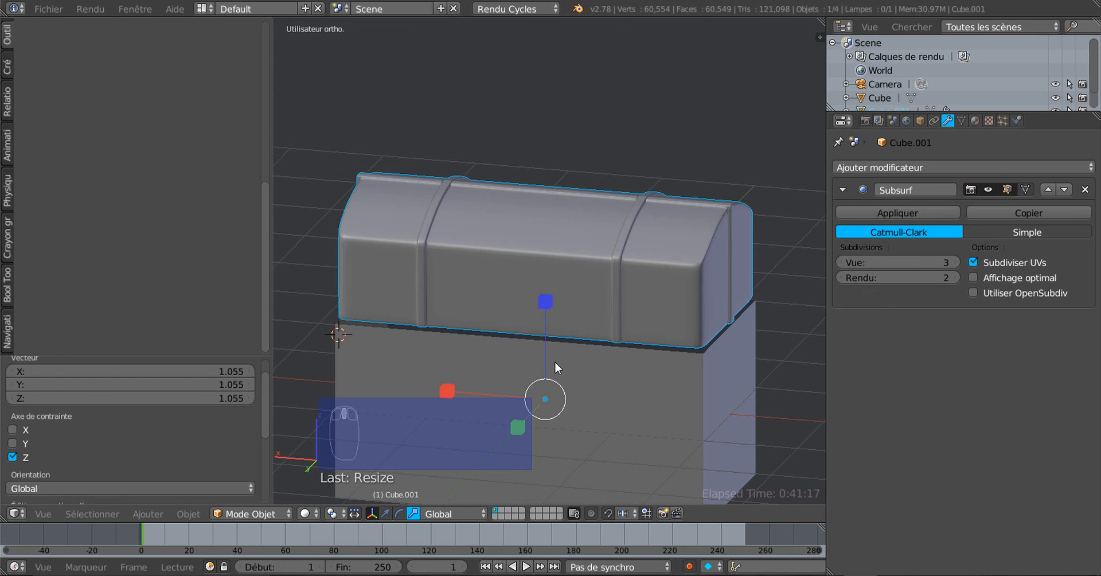
{"action": "middle_click_drag", "start_coordinate": [552, 370], "coordinate": [533, 313]}
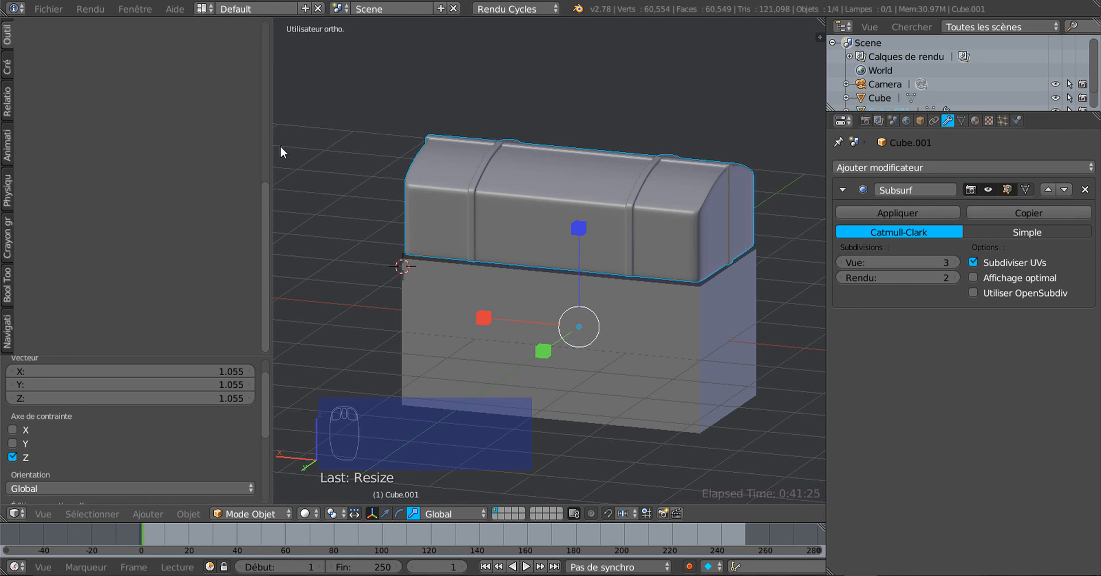
Step: Set the lid's origin to its geometry
{"action": "left_click_drag", "start_coordinate": [273, 140], "coordinate": [17, 61]}
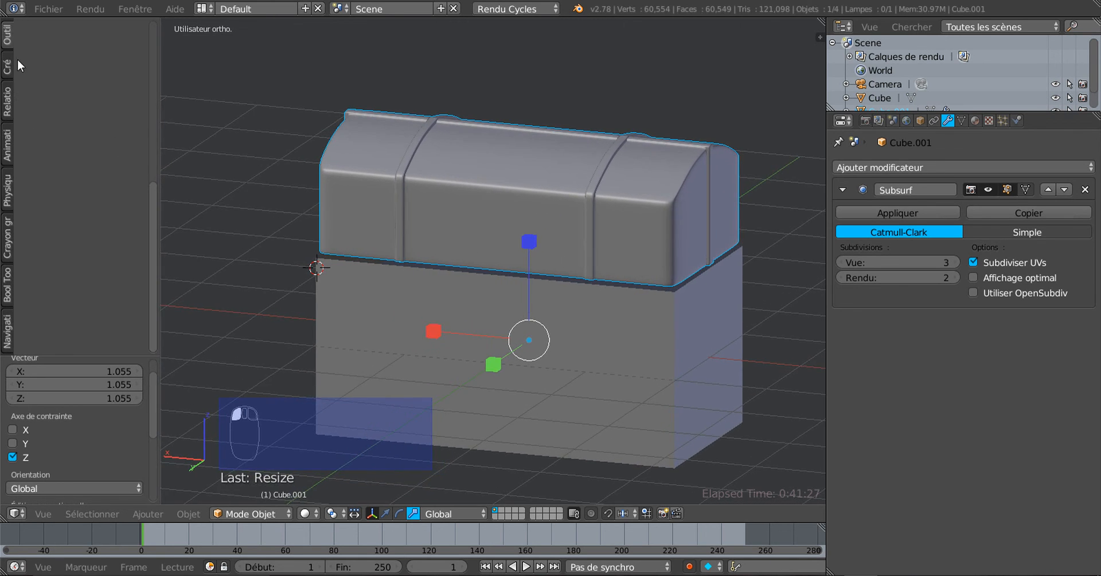
{"action": "left_click", "coordinate": [8, 39]}
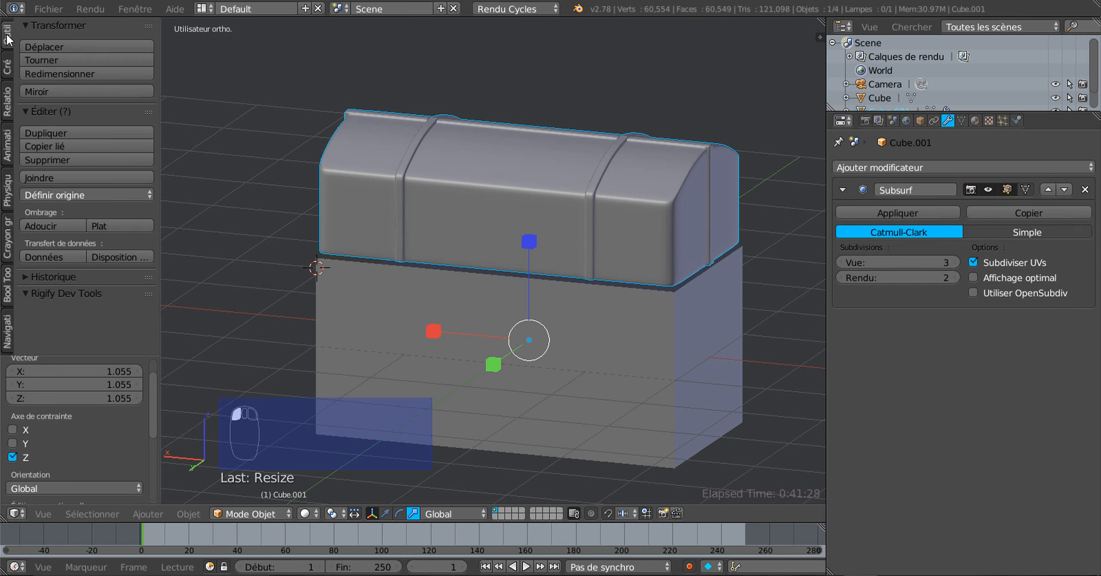
{"action": "left_click", "coordinate": [46, 195]}
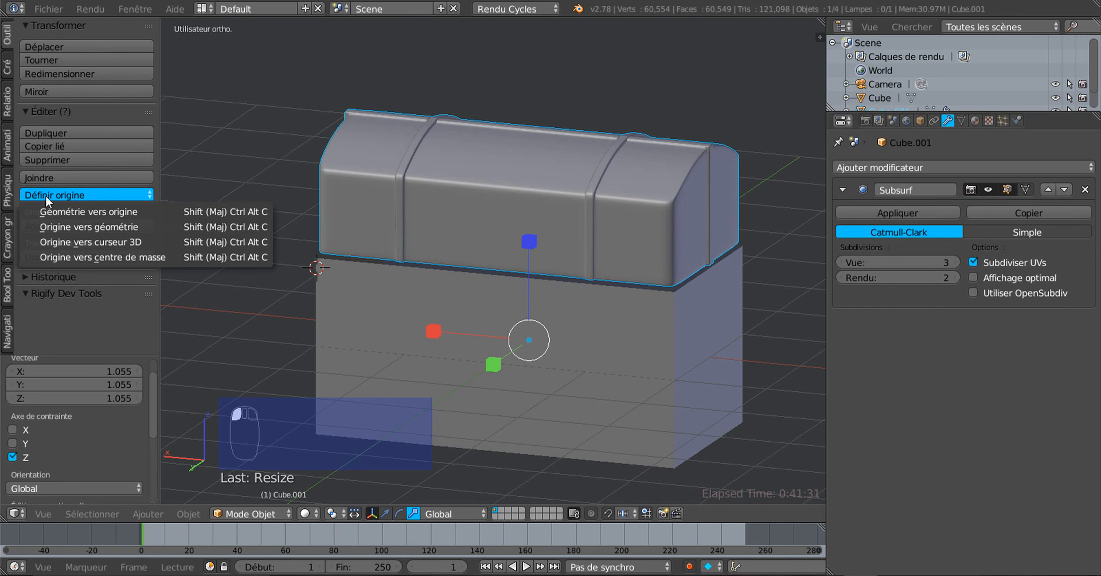
{"action": "left_click", "coordinate": [65, 225]}
{"action": "scroll", "coordinate": [510, 146], "scroll_direction": "down", "scroll_amount": 2}
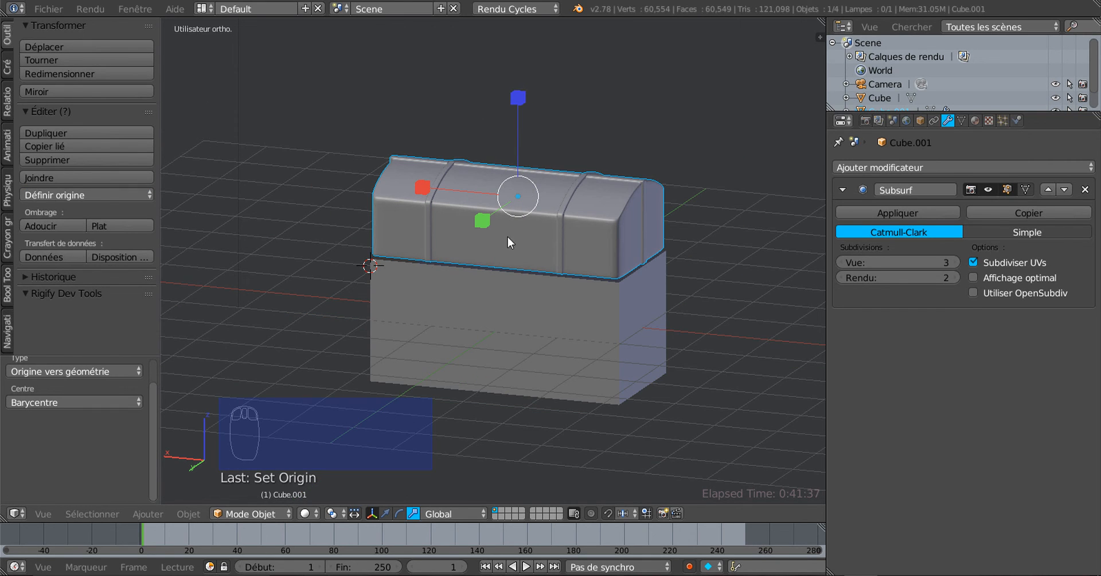
Step: Move the lid by -0.026 along Z towards the chest body and check the seam
{"action": "left_click", "coordinate": [385, 514]}
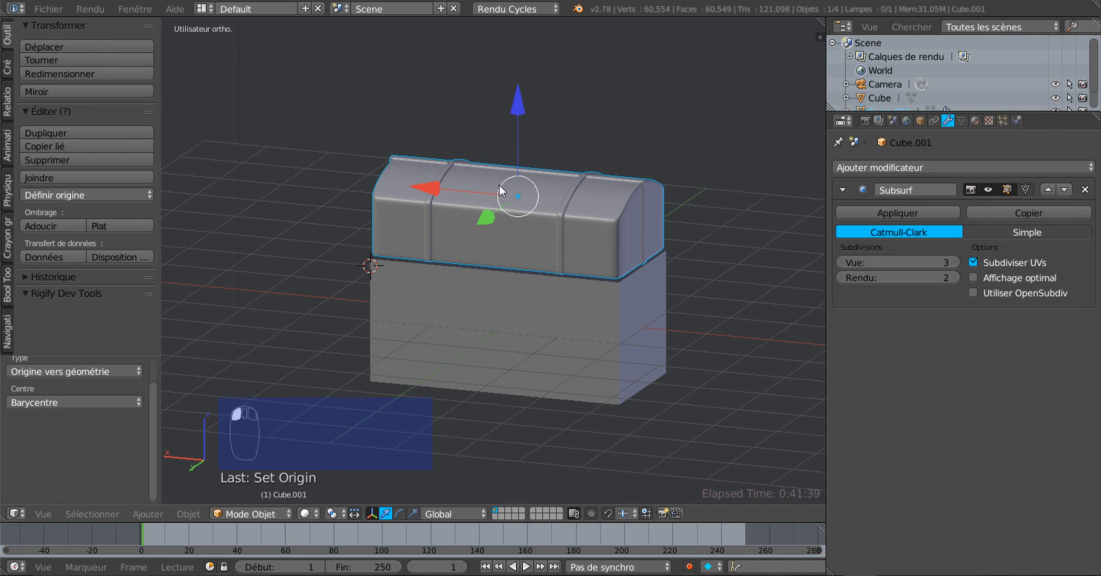
{"action": "middle_click_drag", "start_coordinate": [500, 191], "coordinate": [583, 226]}
{"action": "scroll", "coordinate": [534, 221], "scroll_direction": "up", "scroll_amount": 1}
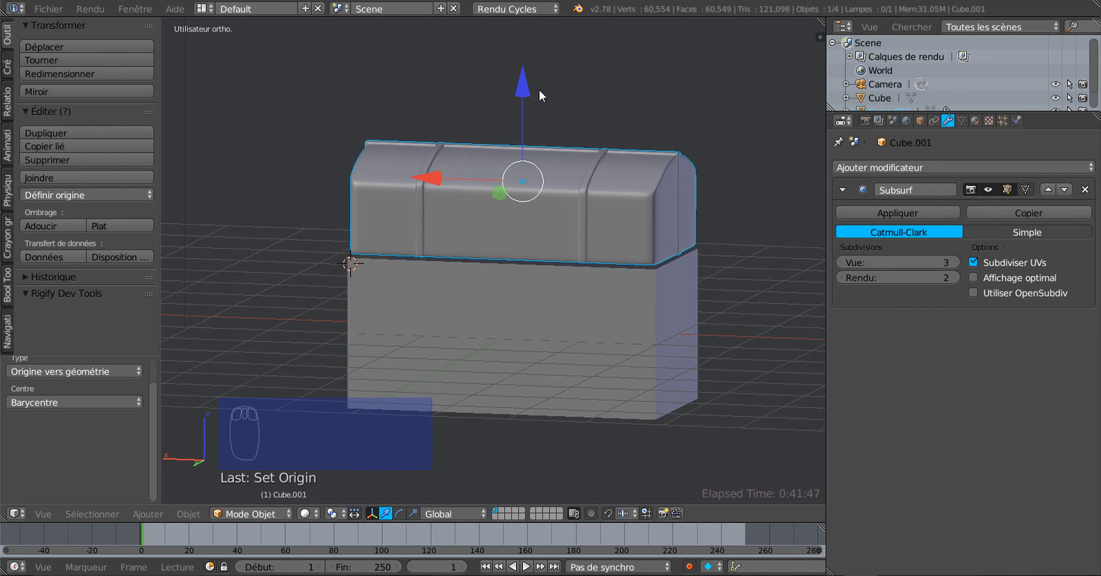
{"action": "left_click_drag", "start_coordinate": [523, 85], "coordinate": [524, 85]}
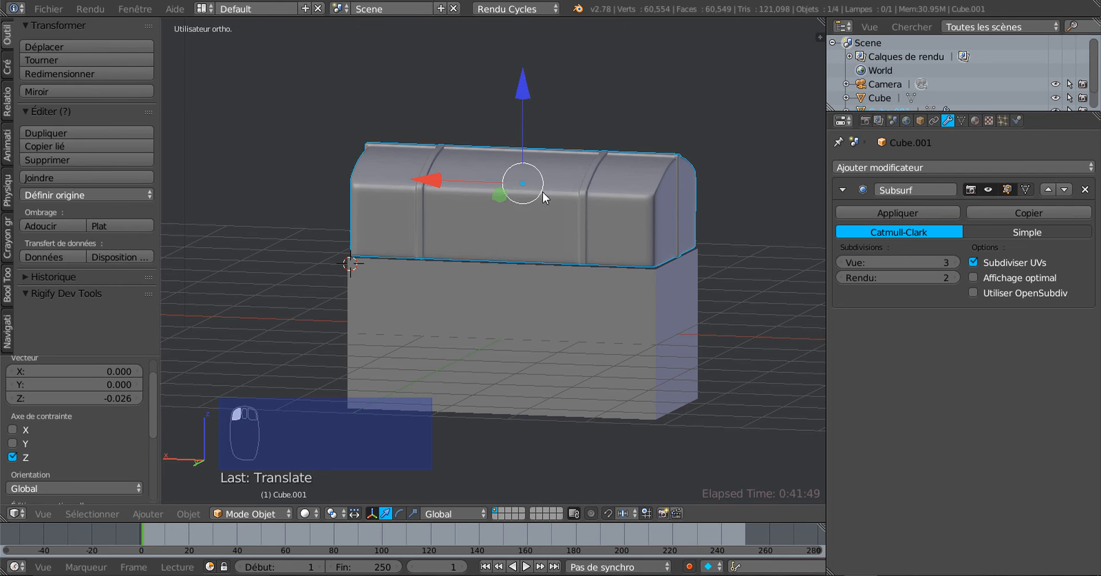
{"action": "middle_click_drag", "start_coordinate": [542, 192], "coordinate": [585, 191]}
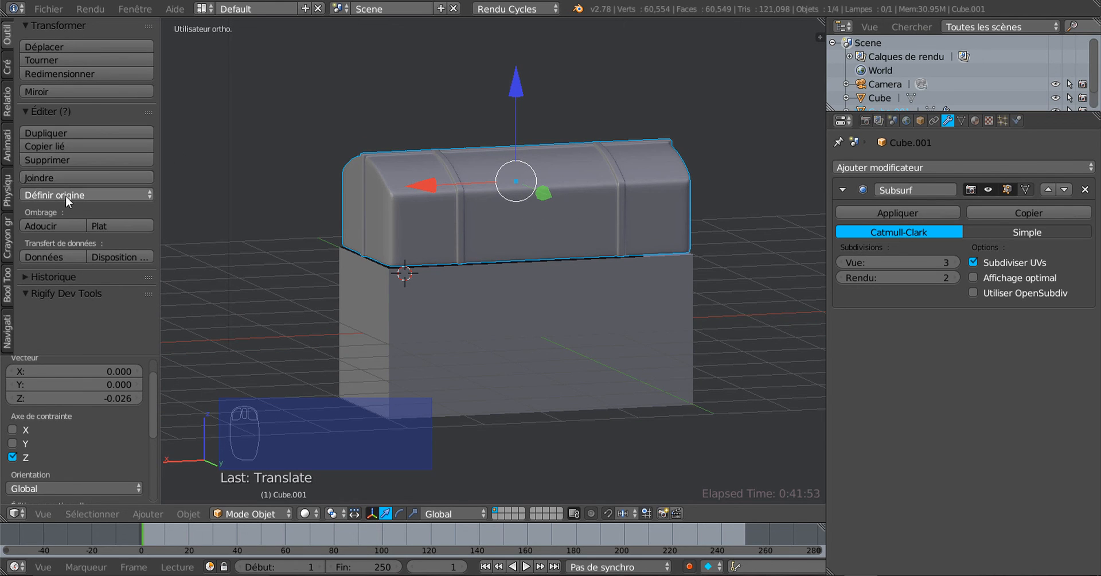
Step: Set the lid's origin to its centre of mass and switch it back to its geometry
{"action": "left_click", "coordinate": [115, 195]}
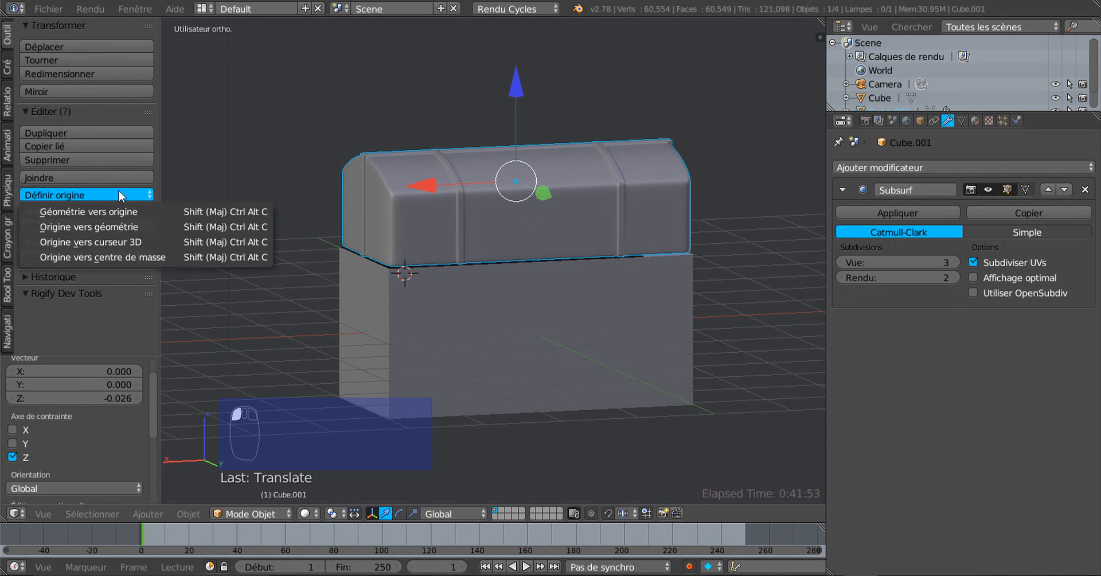
{"action": "left_click", "coordinate": [112, 256]}
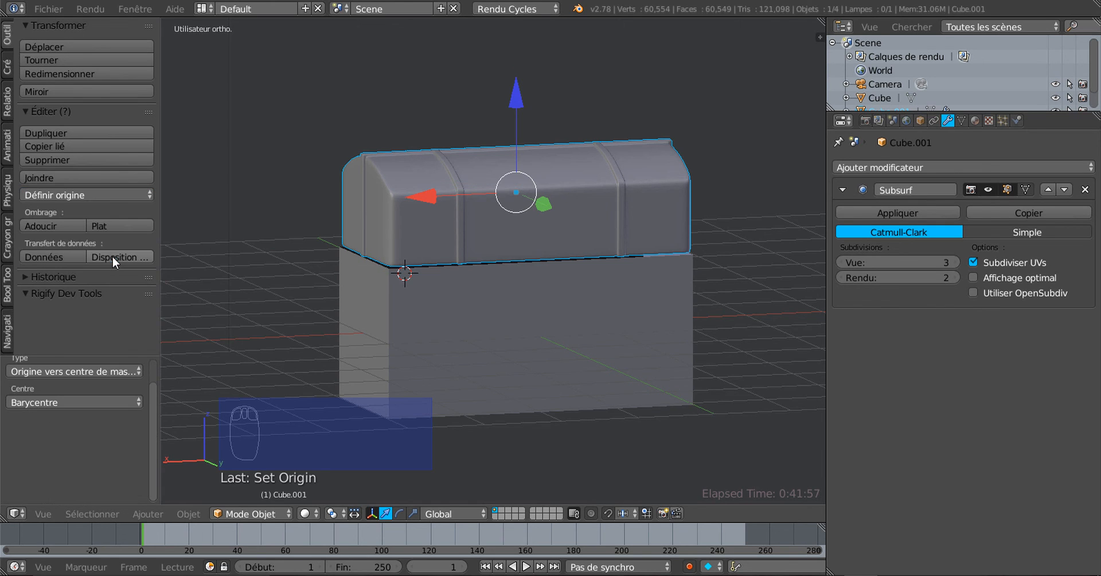
{"action": "middle_click_drag", "start_coordinate": [486, 202], "coordinate": [532, 203]}
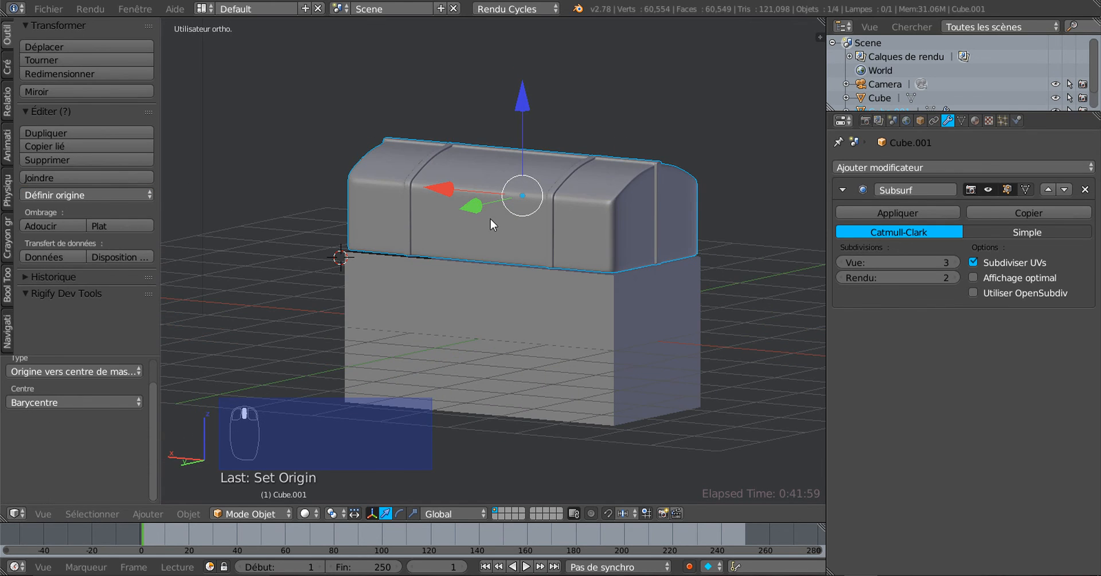
{"action": "left_click", "coordinate": [81, 191]}
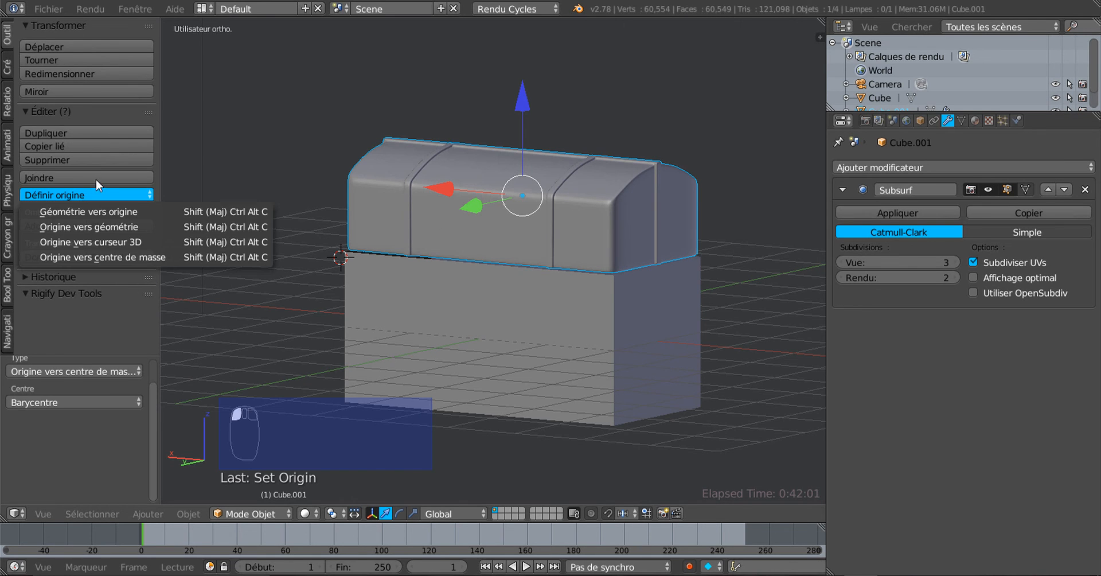
{"action": "left_click", "coordinate": [96, 226]}
Step: Examine the lid's shape and its fit on the chest body from several angles and distances
{"action": "scroll", "coordinate": [464, 199], "scroll_direction": "down", "scroll_amount": 3}
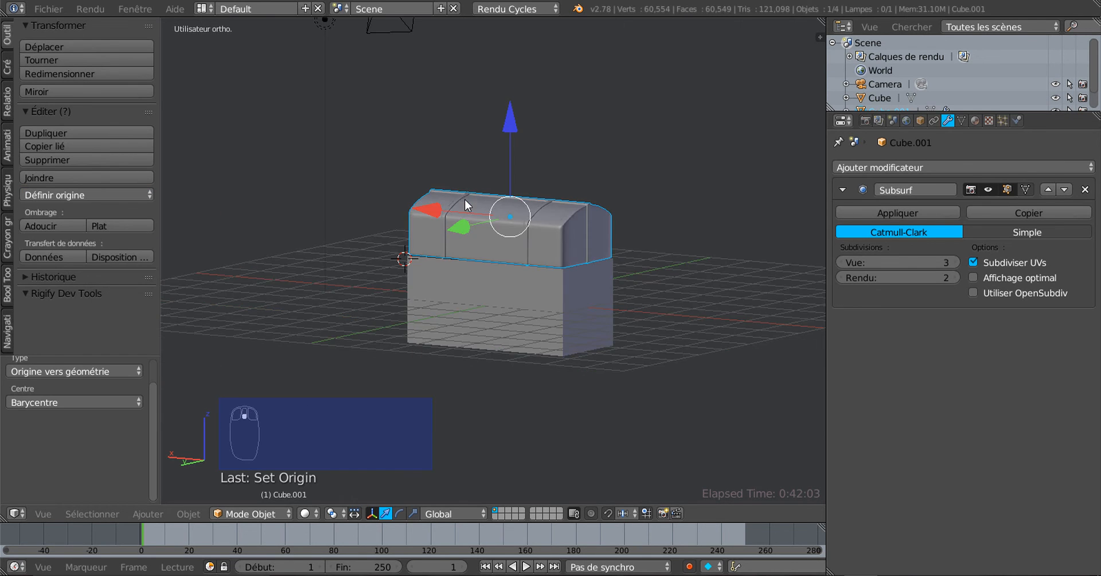
{"action": "middle_click_drag", "start_coordinate": [465, 198], "coordinate": [467, 284]}
{"action": "scroll", "coordinate": [501, 222], "scroll_direction": "up", "scroll_amount": 2}
{"action": "scroll", "coordinate": [573, 260], "scroll_direction": "up", "scroll_amount": 1}
{"action": "scroll", "coordinate": [534, 256], "scroll_direction": "up", "scroll_amount": 1}
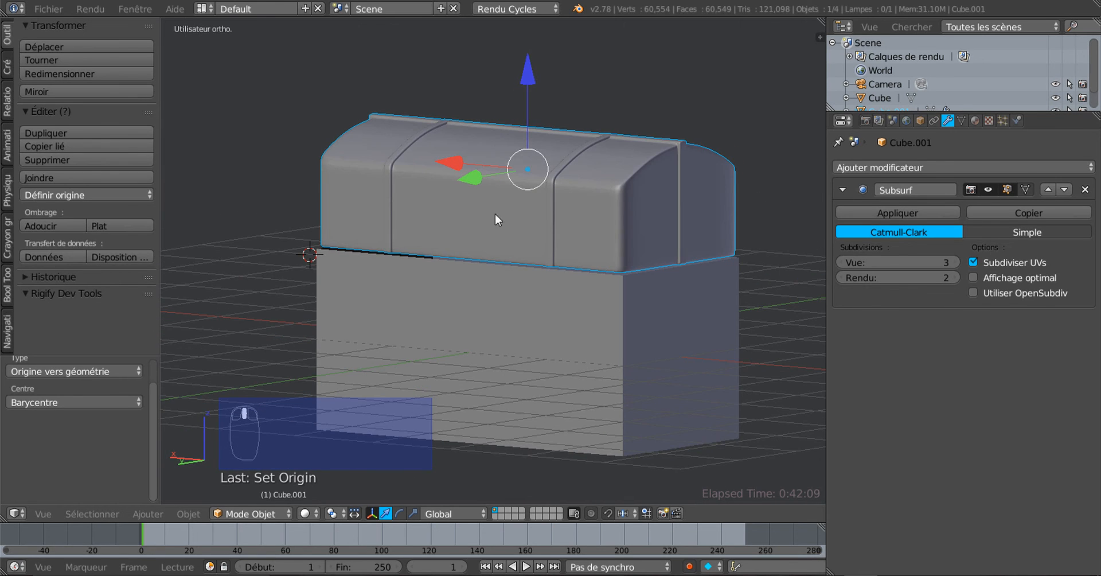
{"action": "scroll", "coordinate": [524, 225], "scroll_direction": "down", "scroll_amount": 1}
{"action": "middle_click_drag", "start_coordinate": [523, 247], "coordinate": [514, 260]}
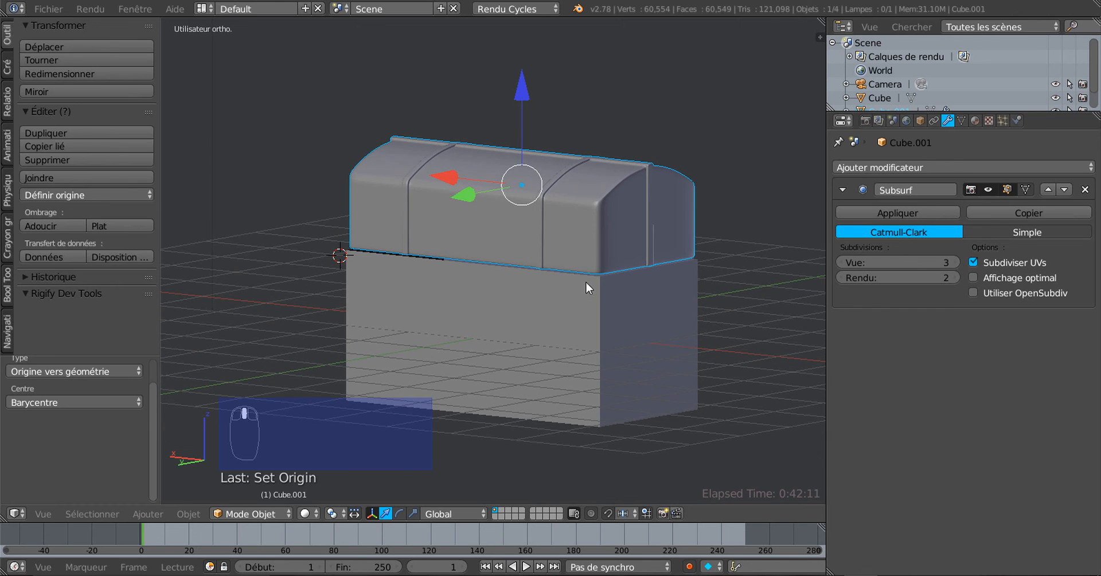
{"action": "middle_click_drag", "start_coordinate": [590, 287], "coordinate": [560, 275]}
Step: Try a centred loop cut around the lid between the outer strip and the lid's end, and undo it
{"action": "scroll", "coordinate": [555, 268], "scroll_direction": "up", "scroll_amount": 1}
{"action": "key", "text": "Tab"}
{"action": "scroll", "coordinate": [594, 305], "scroll_direction": "up", "scroll_amount": 2}
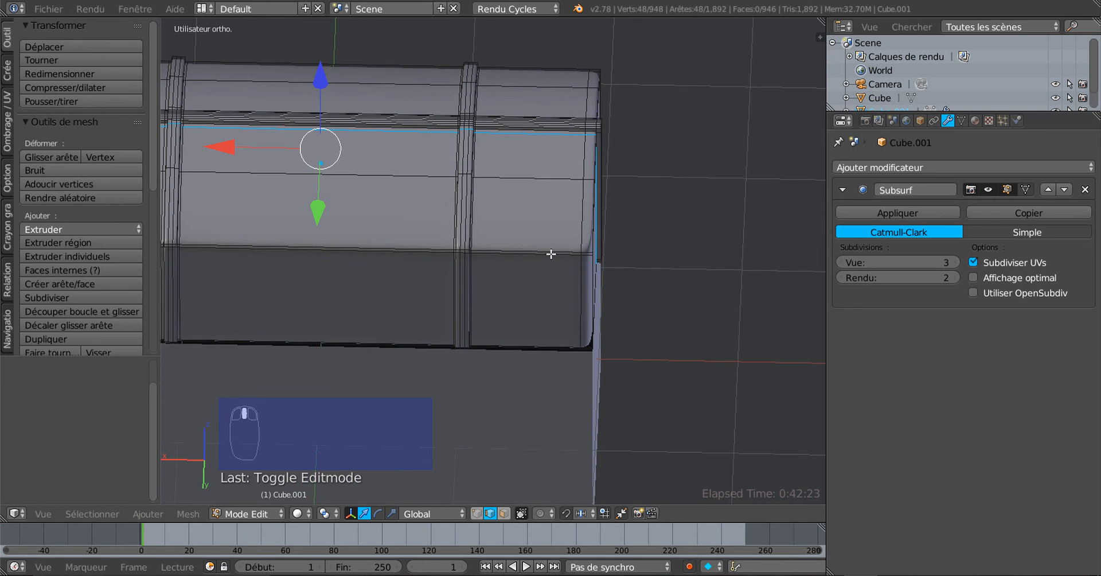
{"action": "key", "text": "ctrl+r"}
{"action": "left_click", "coordinate": [551, 252]}
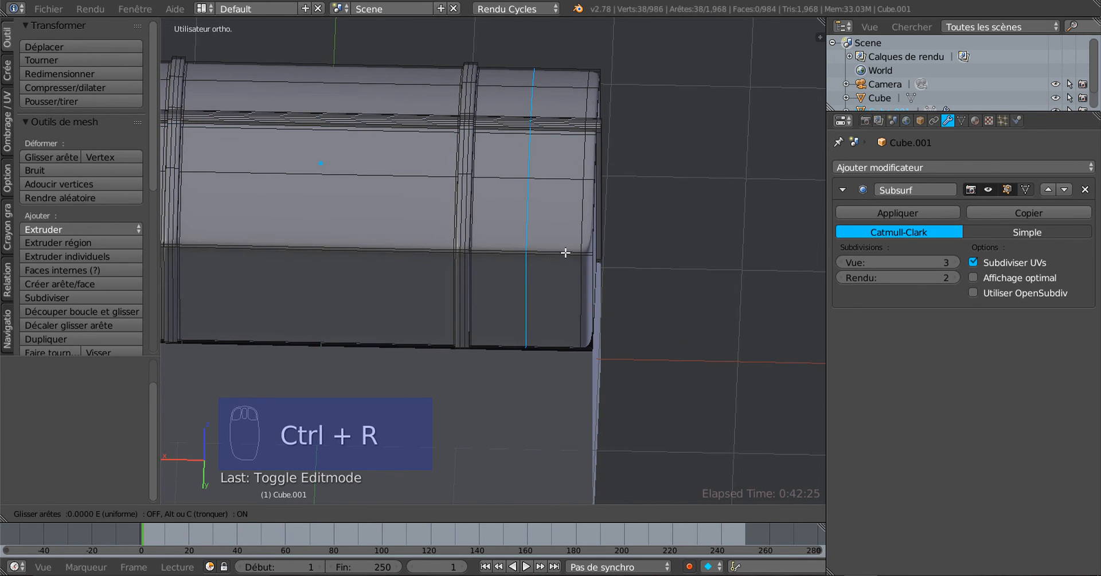
{"action": "right_click", "coordinate": [585, 250]}
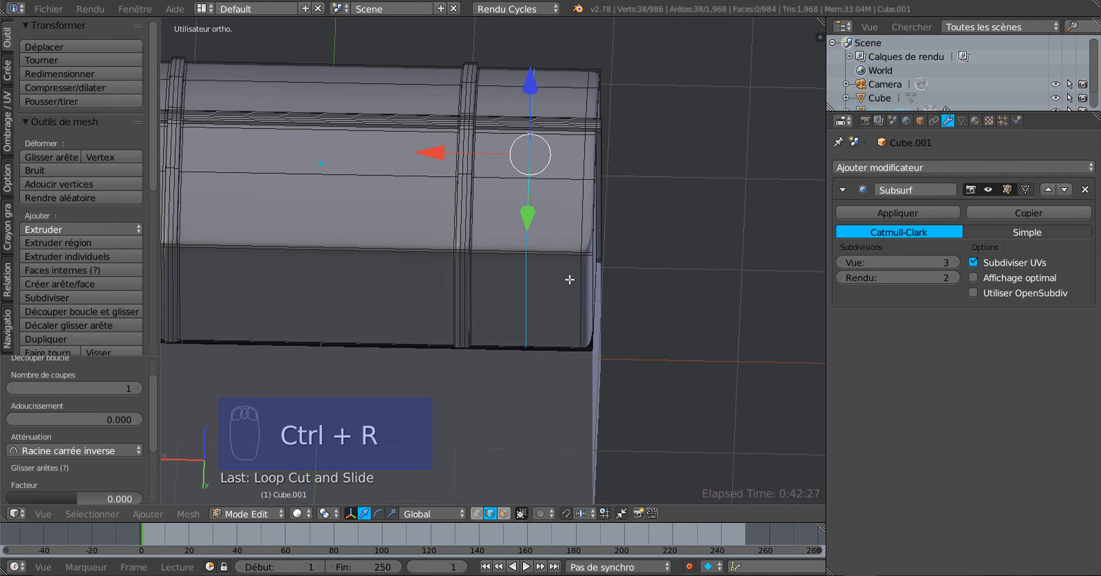
{"action": "key", "text": "ctrl+z"}
Step: Try a centred support loop in the narrow band of faces along the lid's end edge
{"action": "scroll", "coordinate": [582, 276], "scroll_direction": "up", "scroll_amount": 2}
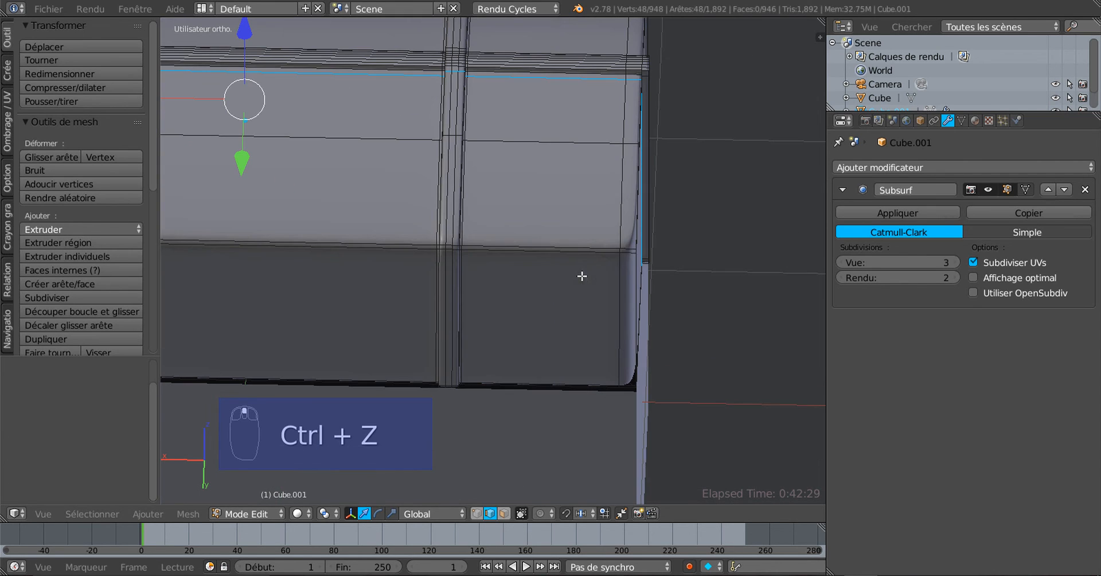
{"action": "key", "text": "ctrl+r"}
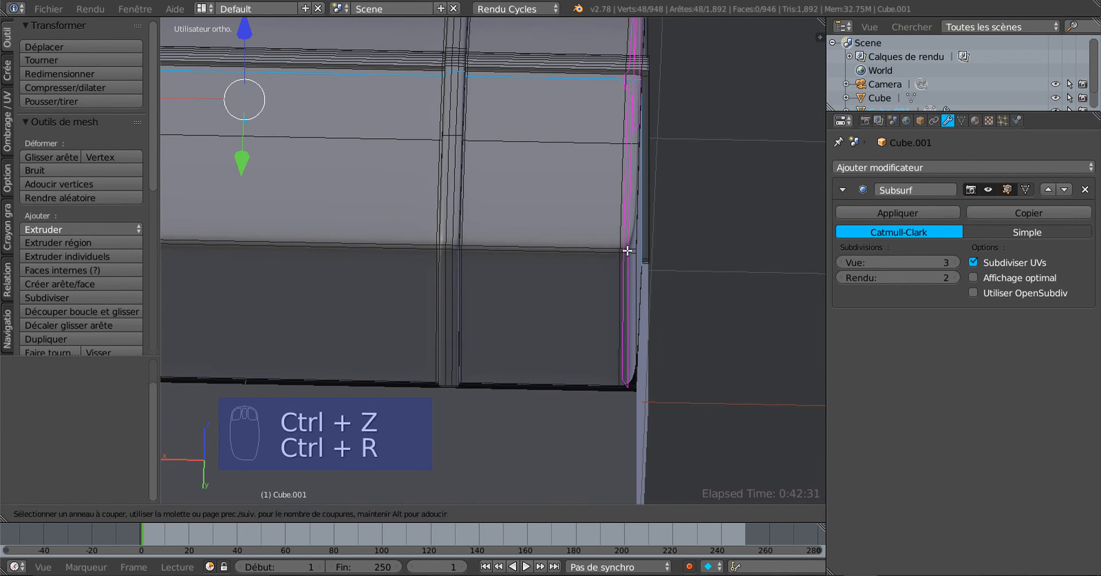
{"action": "left_click", "coordinate": [627, 249]}
{"action": "right_click", "coordinate": [592, 293]}
{"action": "key", "text": "Tab"}
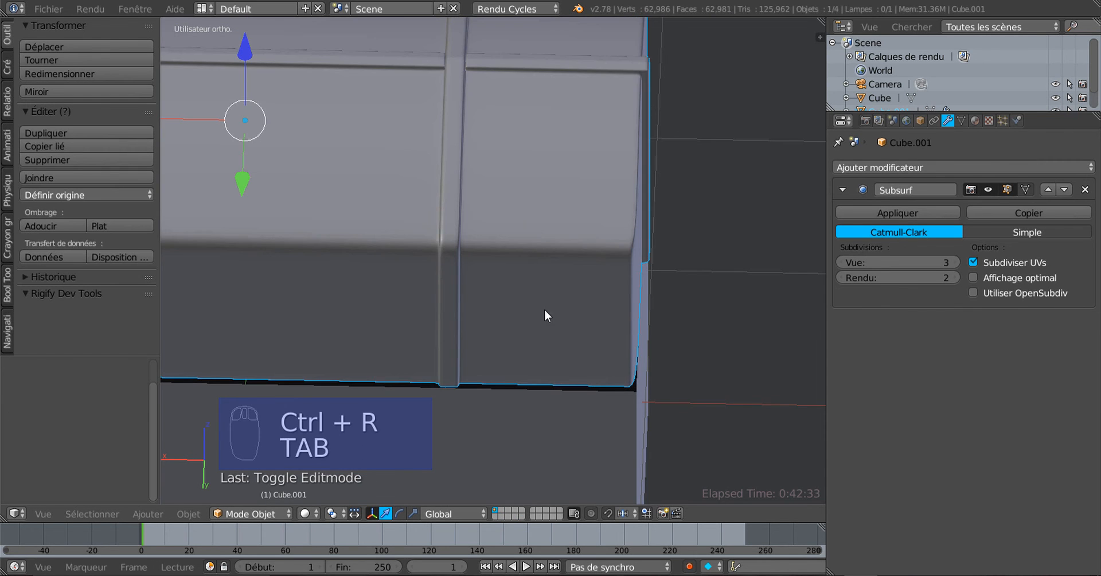
Step: Inspect the sharpness of the lid's end edges in the smoothed view and the mesh view
{"action": "middle_click_drag", "start_coordinate": [544, 309], "coordinate": [440, 291]}
{"action": "scroll", "coordinate": [489, 297], "scroll_direction": "down", "scroll_amount": 4}
{"action": "scroll", "coordinate": [486, 288], "scroll_direction": "up", "scroll_amount": 1}
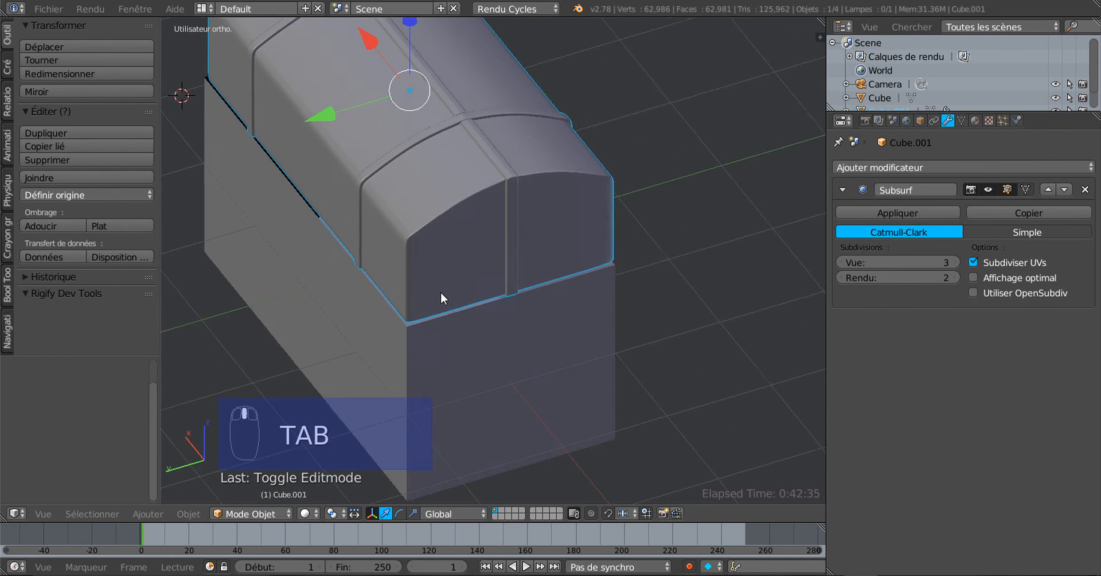
{"action": "key", "text": "Tab"}
{"action": "scroll", "coordinate": [458, 262], "scroll_direction": "up", "scroll_amount": 1}
{"action": "key", "text": "Tab"}
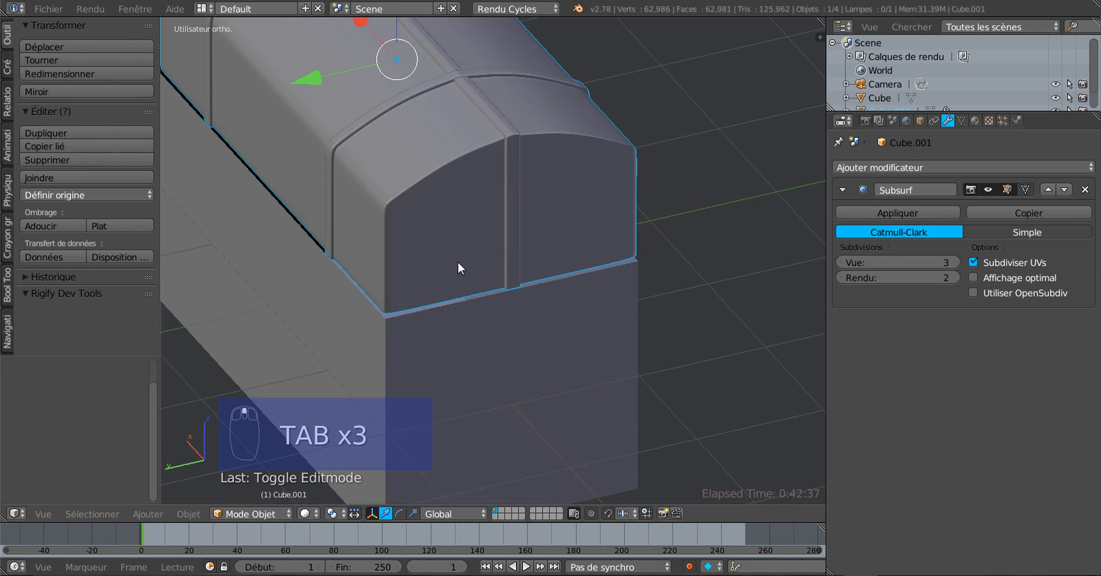
{"action": "scroll", "coordinate": [458, 264], "scroll_direction": "up", "scroll_amount": 1}
Step: Undo the support loop added at the lid's end edge and check the mesh
{"action": "key", "text": "ctrl+z"}
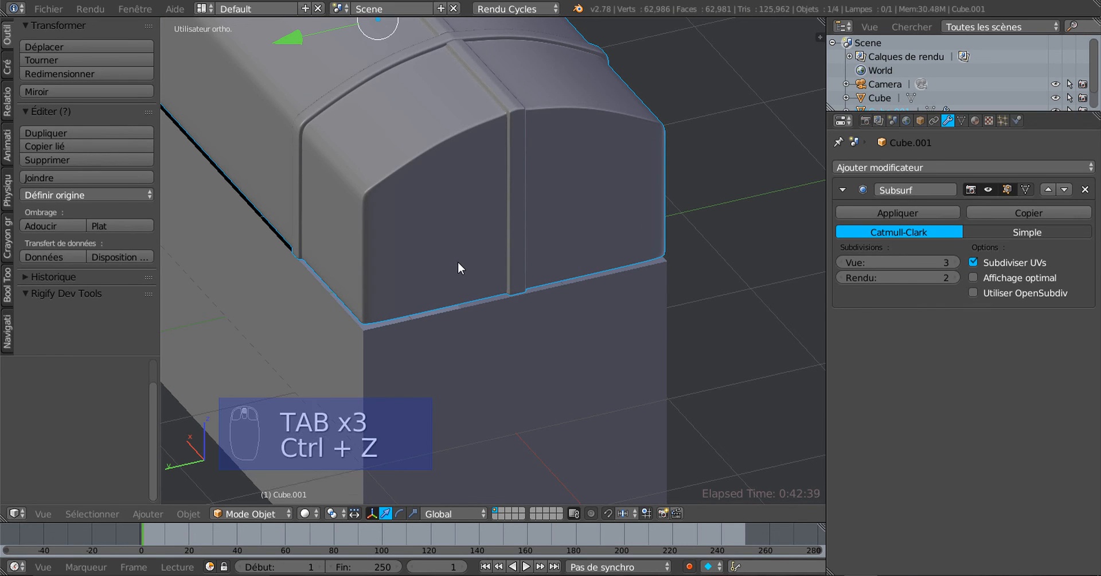
{"action": "key", "text": "Tab"}
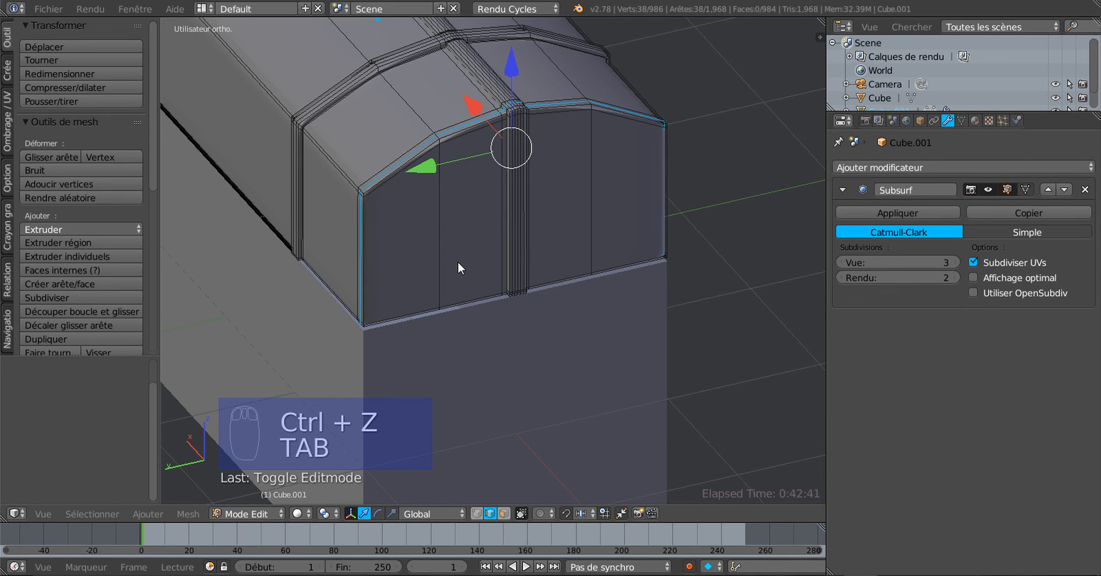
{"action": "key", "text": "Tab"}
{"action": "key", "text": "ctrl+z"}
{"action": "key", "text": "ctrl+z"}
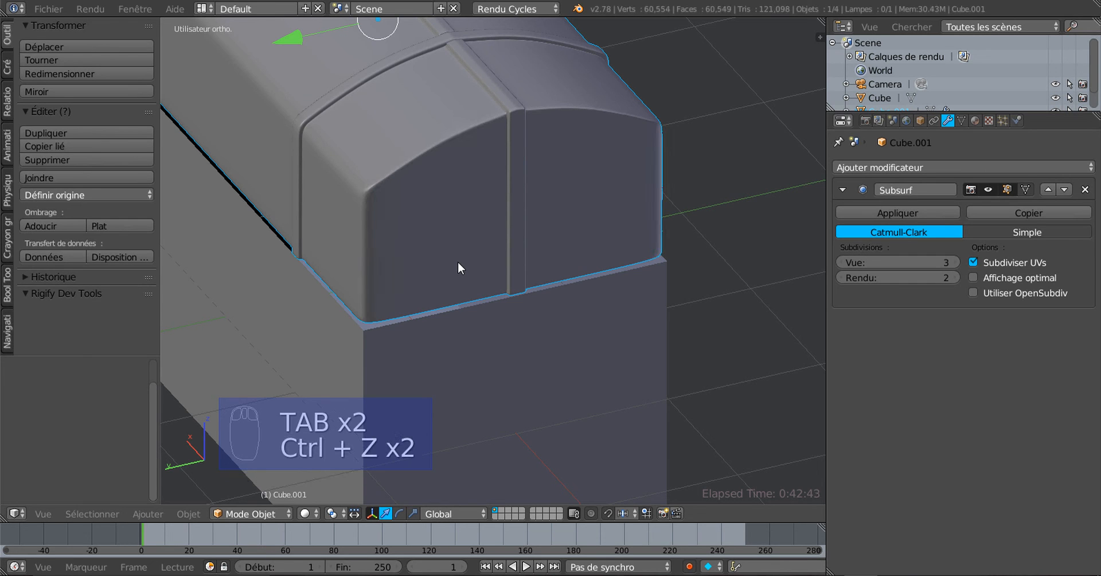
{"action": "key", "text": "Tab"}
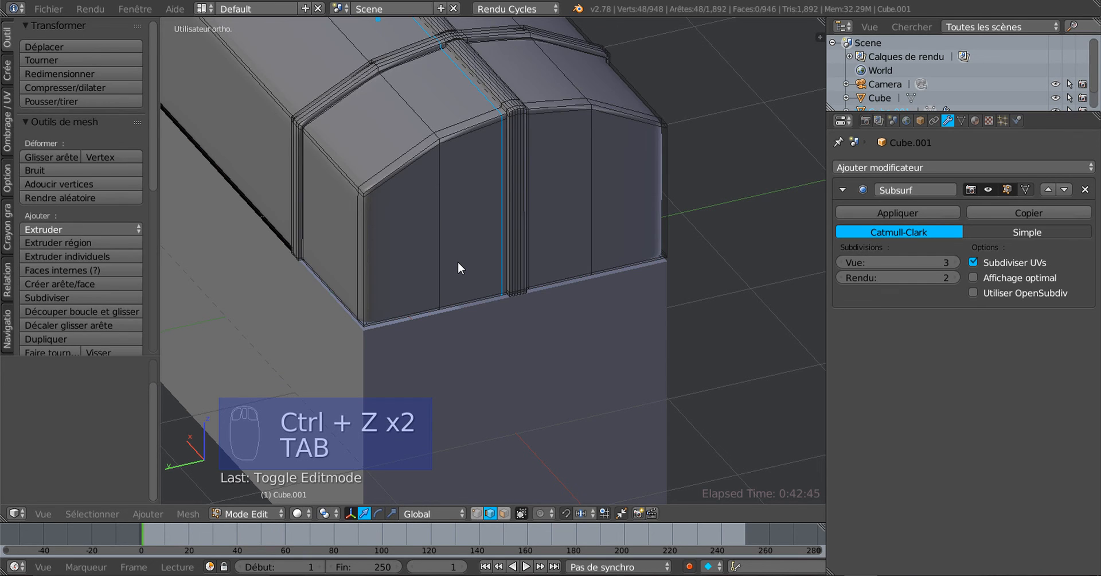
{"action": "key", "text": "Tab"}
Step: Examine the seam between lid and chest body at the corner, the strips and the long side, with and without smoothing
{"action": "middle_click_drag", "start_coordinate": [441, 275], "coordinate": [245, 287]}
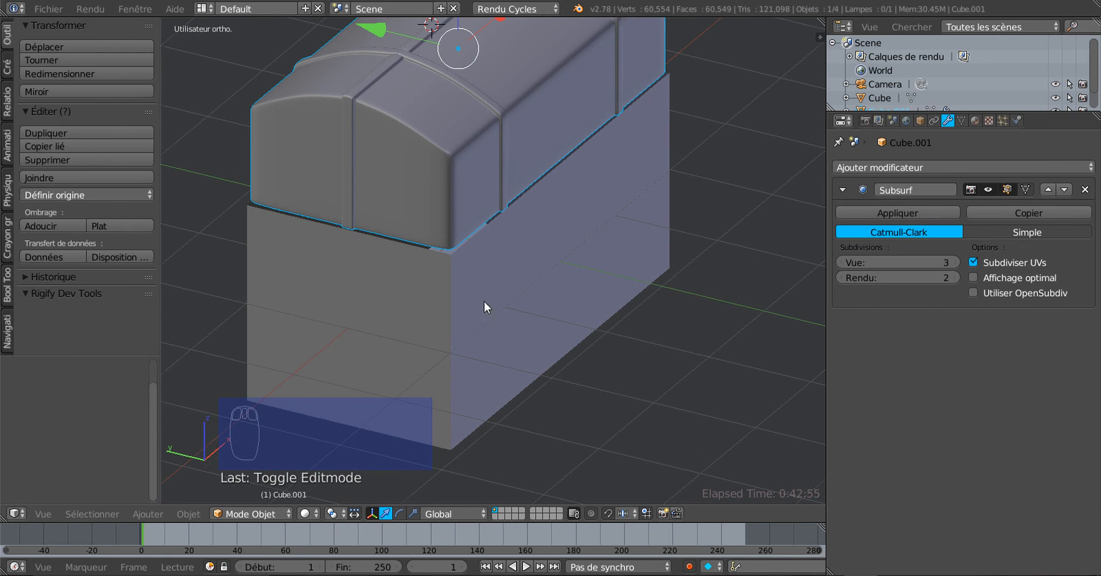
{"action": "mouse_move", "coordinate": [484, 305]}
{"action": "middle_mouse_down"}
{"action": "mouse_move", "coordinate": [410, 361]}
{"action": "mouse_move", "coordinate": [391, 338]}
{"action": "mouse_move", "coordinate": [496, 317]}
{"action": "middle_mouse_up"}
{"action": "key", "text": "Tab"}
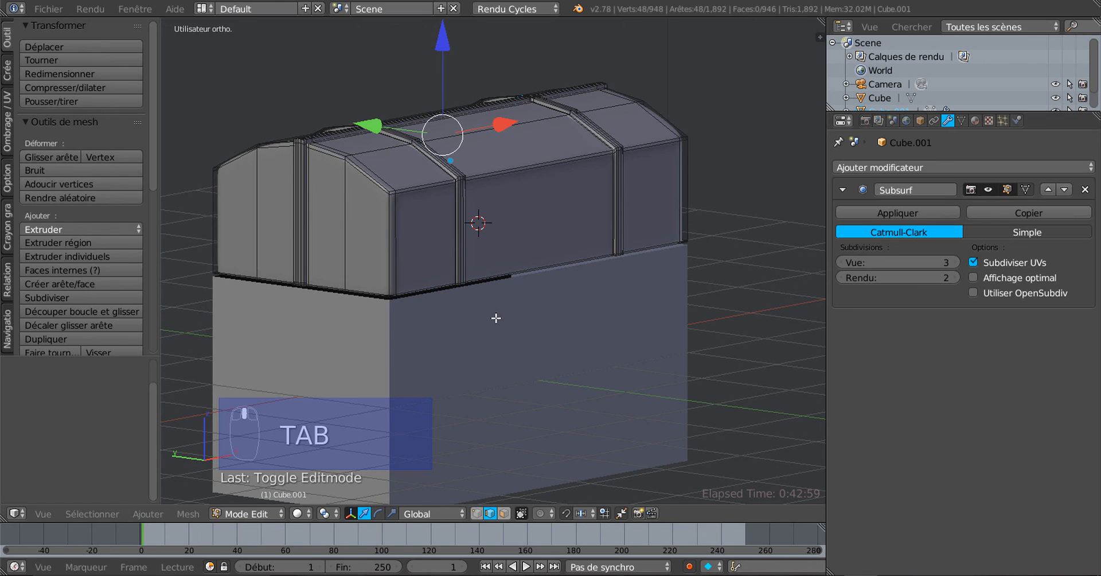
{"action": "middle_click_drag", "start_coordinate": [504, 356], "coordinate": [501, 347]}
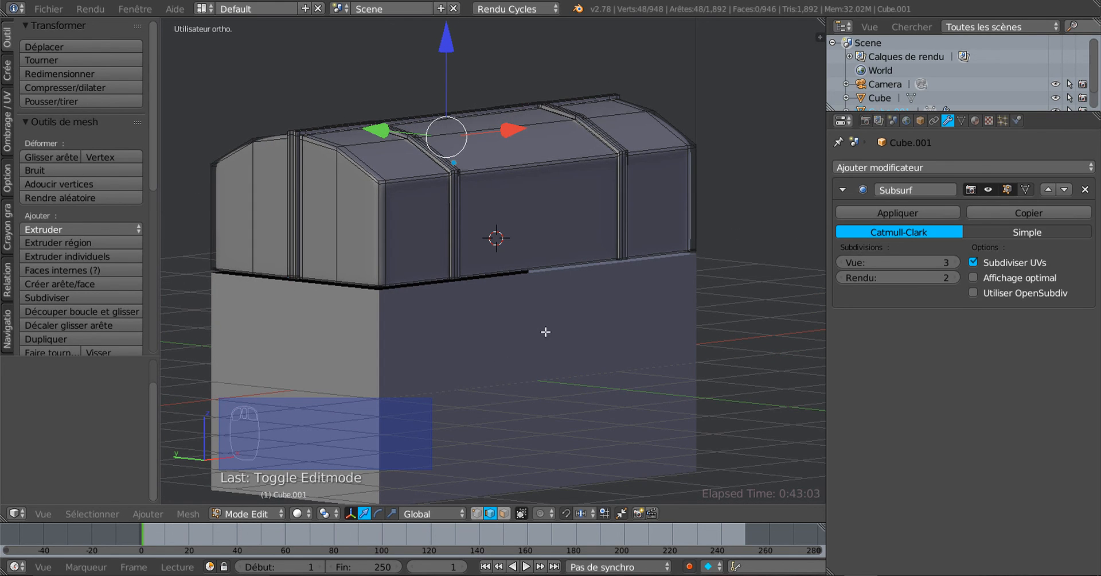
{"action": "middle_click_drag", "start_coordinate": [499, 359], "coordinate": [527, 303], "text": "shift"}
{"action": "scroll", "coordinate": [527, 303], "scroll_direction": "up", "scroll_amount": 5}
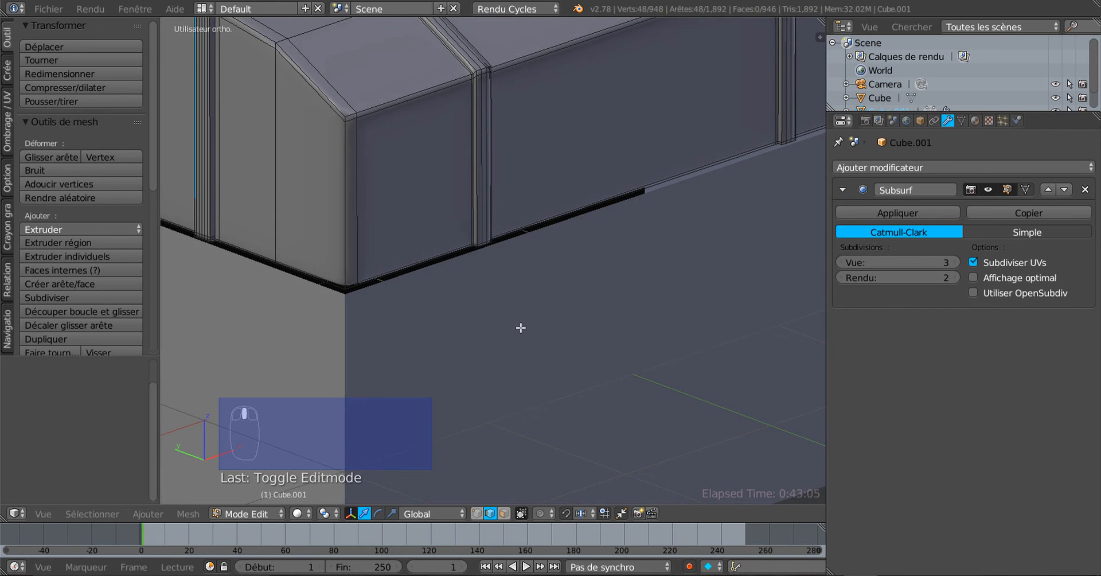
{"action": "scroll", "coordinate": [480, 258], "scroll_direction": "up", "scroll_amount": 2}
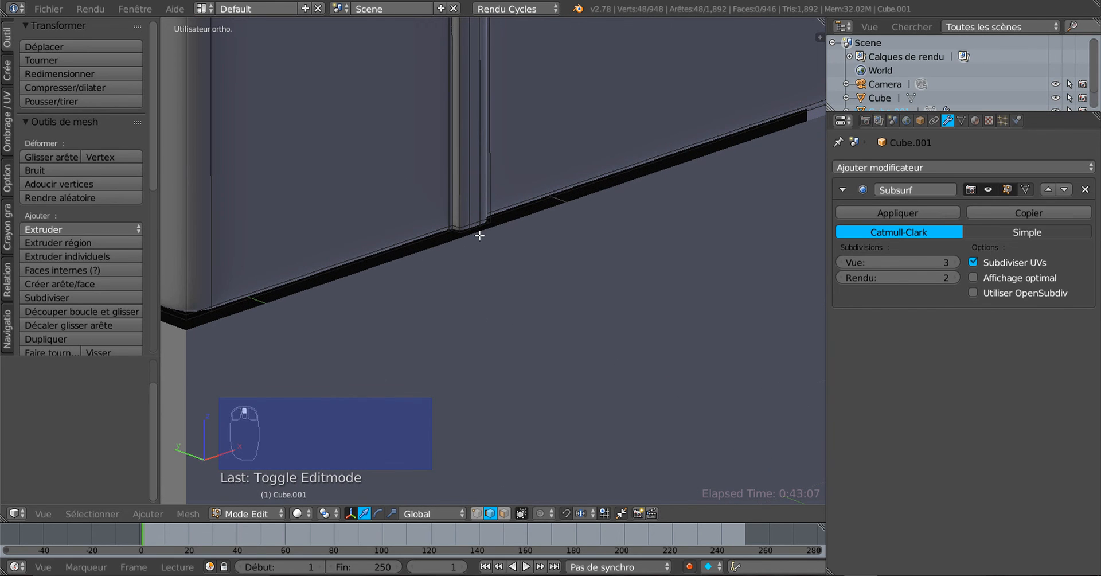
{"action": "middle_click_drag", "start_coordinate": [564, 237], "coordinate": [563, 275]}
{"action": "middle_click_drag", "start_coordinate": [455, 297], "coordinate": [385, 315]}
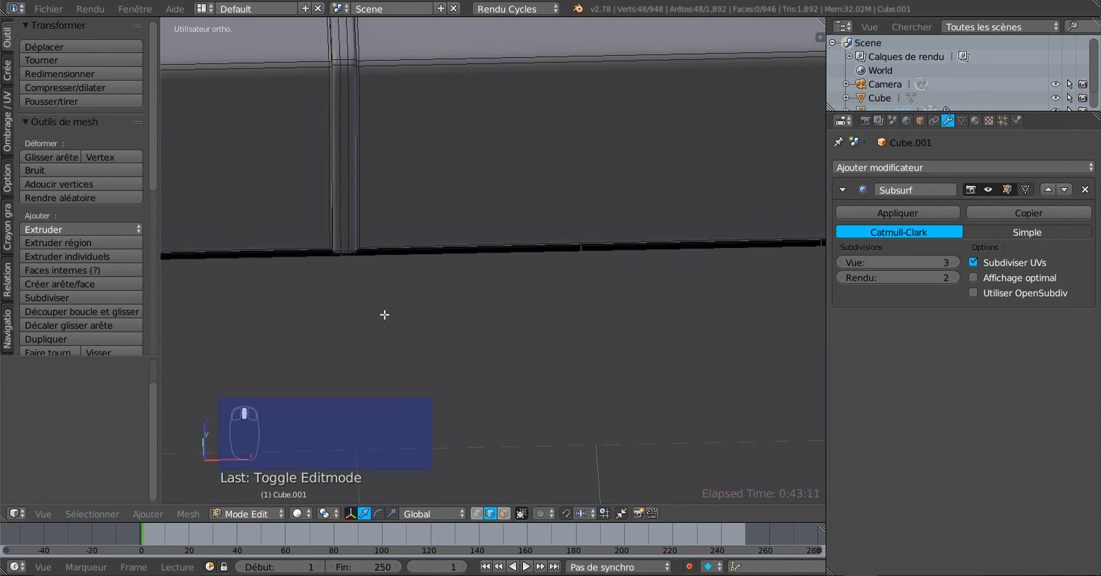
{"action": "middle_click_drag", "start_coordinate": [334, 259], "coordinate": [512, 279]}
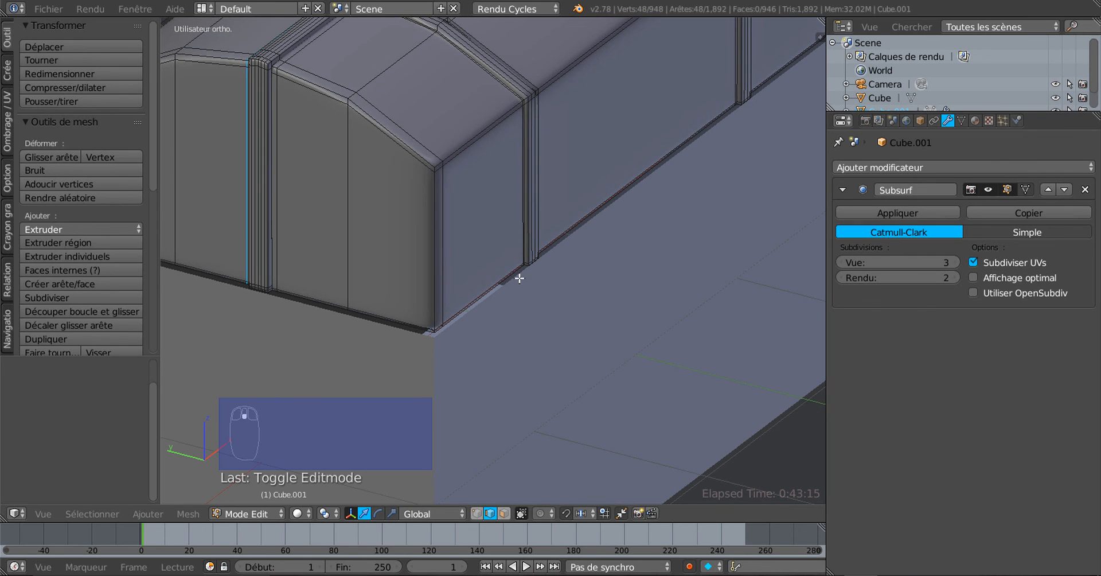
{"action": "key", "text": "Tab"}
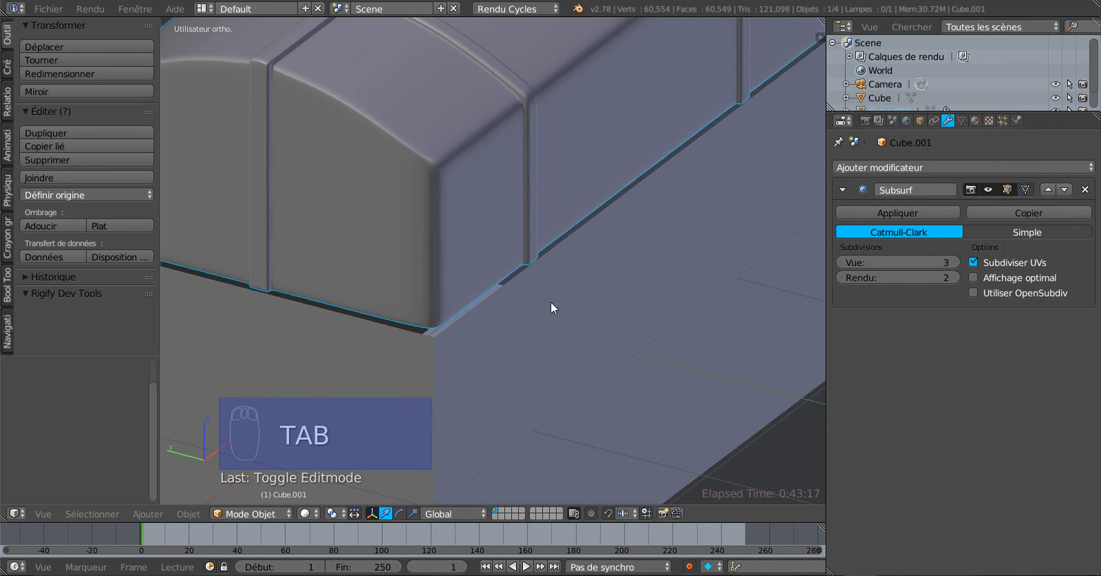
{"action": "middle_click_drag", "start_coordinate": [550, 301], "coordinate": [509, 281]}
{"action": "key", "text": "Tab"}
{"action": "key", "text": "Tab"}
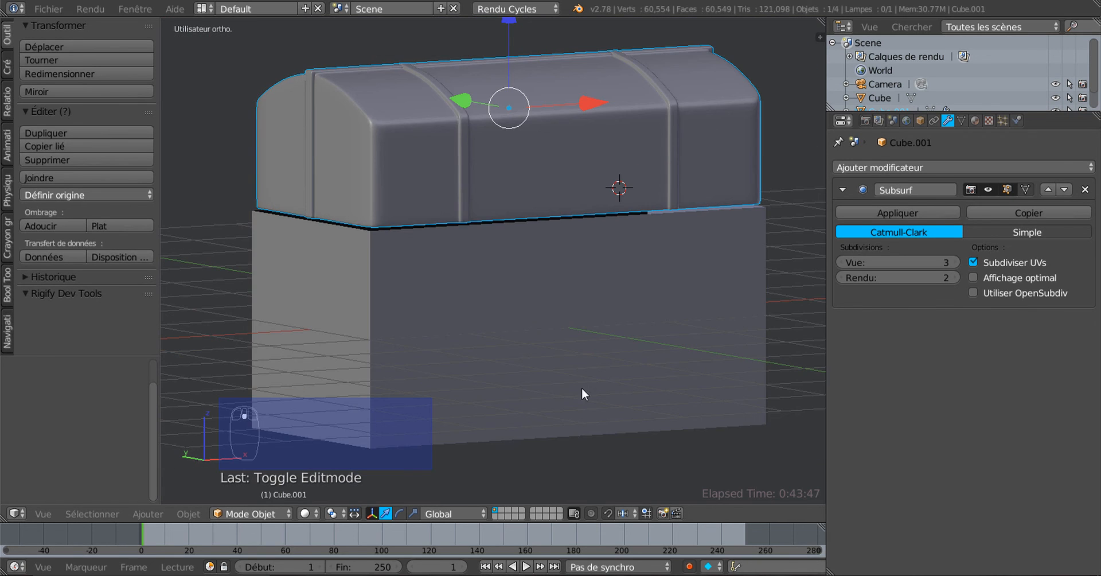
Step: Flatten the lid by scaling it by a factor of 0.602 along Z
{"action": "middle_click_drag", "start_coordinate": [581, 389], "coordinate": [722, 348]}
{"action": "left_click", "coordinate": [412, 512]}
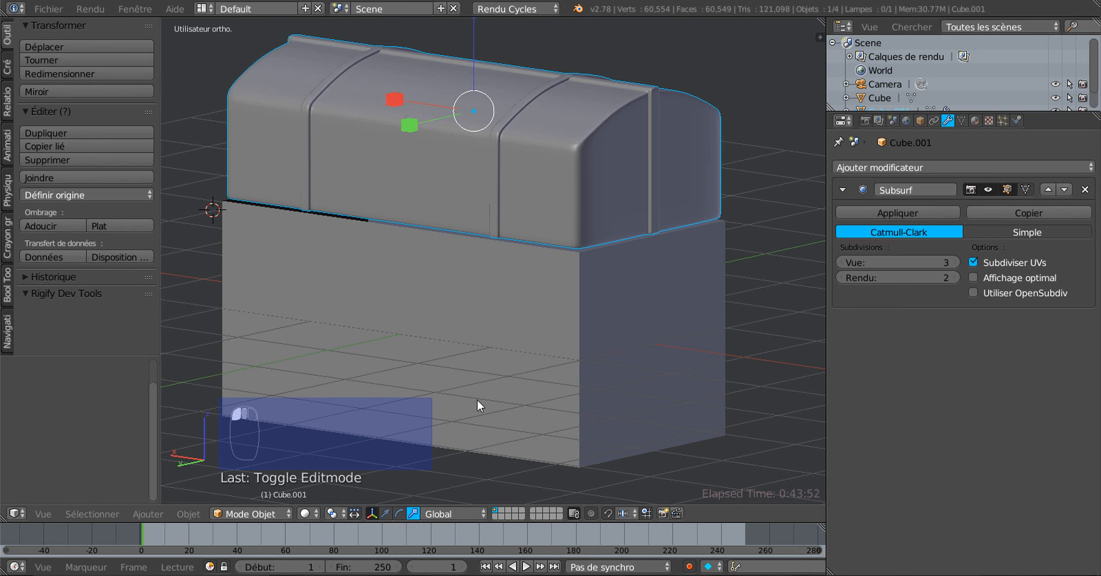
{"action": "middle_click_drag", "start_coordinate": [477, 400], "coordinate": [580, 273]}
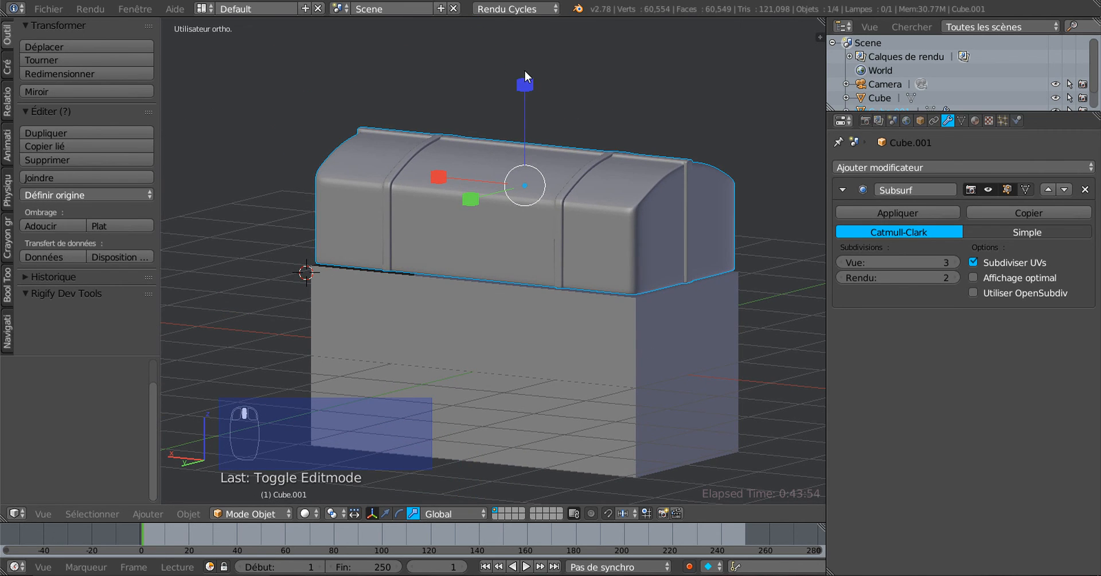
{"action": "left_click_drag", "start_coordinate": [524, 82], "coordinate": [532, 113]}
{"action": "middle_click_drag", "start_coordinate": [551, 173], "coordinate": [541, 149]}
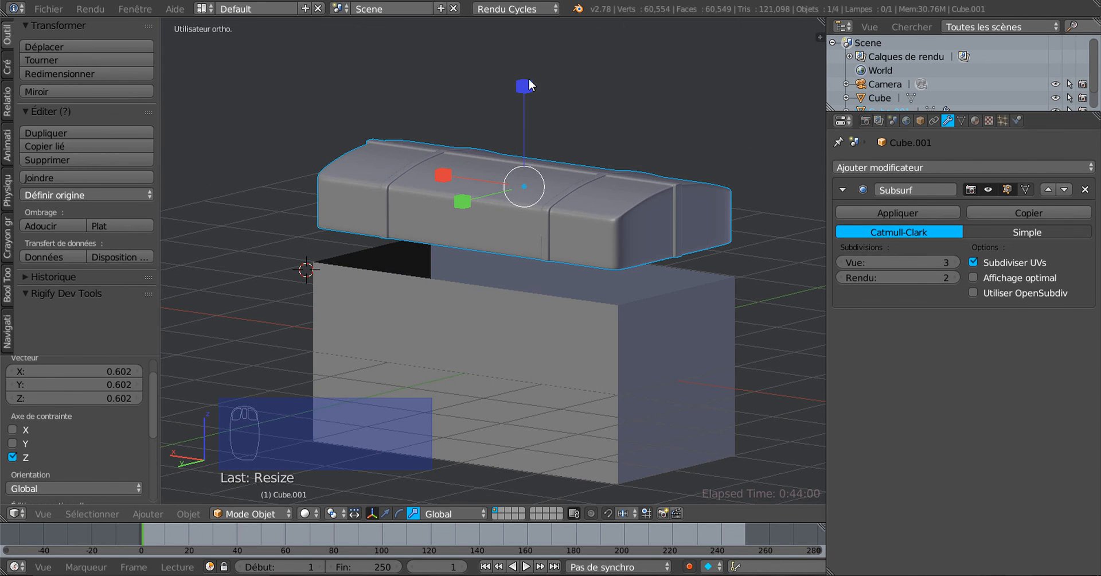
Step: Lower the flattened lid onto the chest body by moving it -0.341 along Z
{"action": "left_click", "coordinate": [384, 514]}
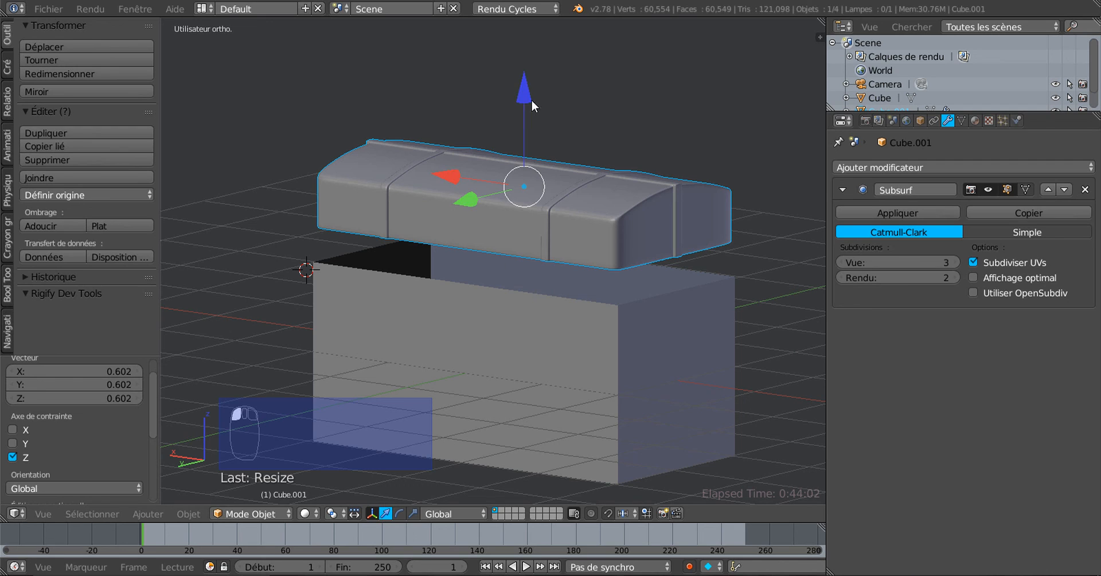
{"action": "left_click_drag", "start_coordinate": [525, 92], "coordinate": [534, 122]}
{"action": "middle_click_drag", "start_coordinate": [528, 161], "coordinate": [666, 170]}
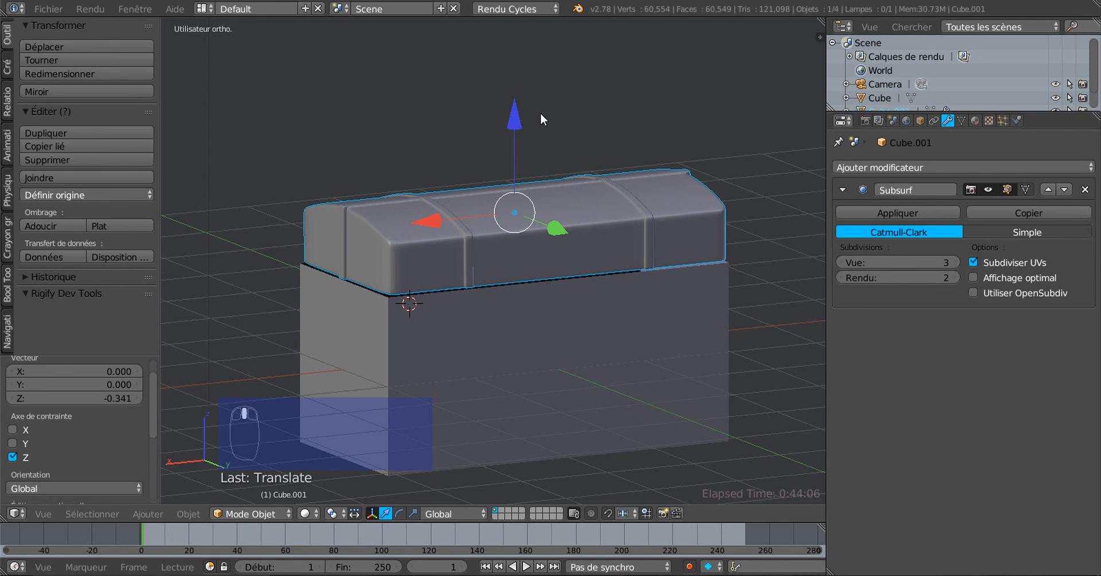
Step: Move the lid another -0.015 along Z to close the seam, and check the fit
{"action": "left_click_drag", "start_coordinate": [517, 117], "coordinate": [517, 119]}
{"action": "middle_click_drag", "start_coordinate": [517, 119], "coordinate": [372, 193]}
{"action": "scroll", "coordinate": [507, 195], "scroll_direction": "up", "scroll_amount": 3}
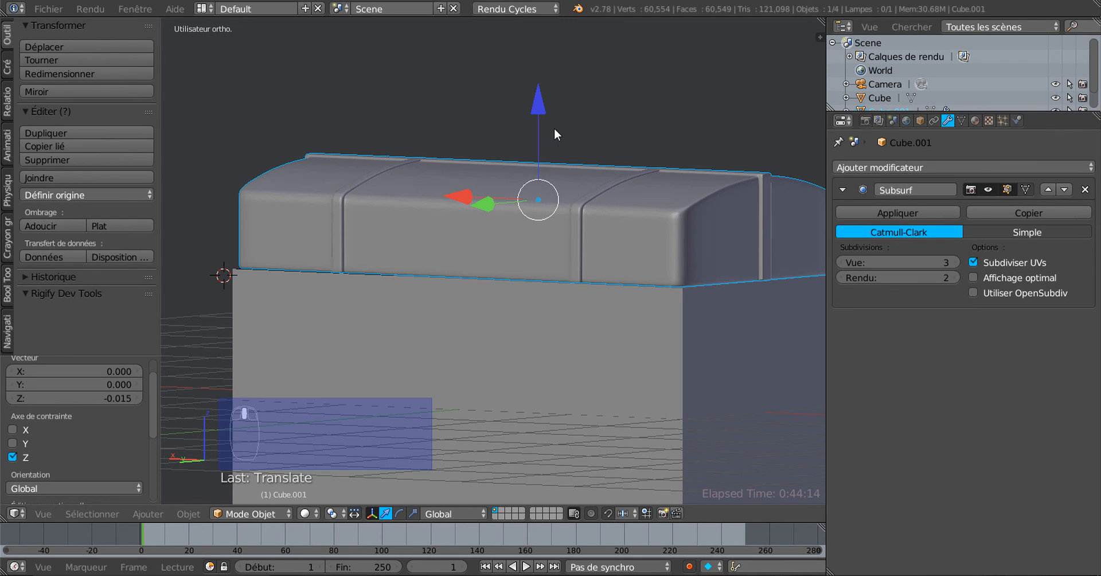
{"action": "scroll", "coordinate": [539, 117], "scroll_direction": "down", "scroll_amount": 2}
{"action": "key", "text": "Tab"}
{"action": "key", "text": "Tab"}
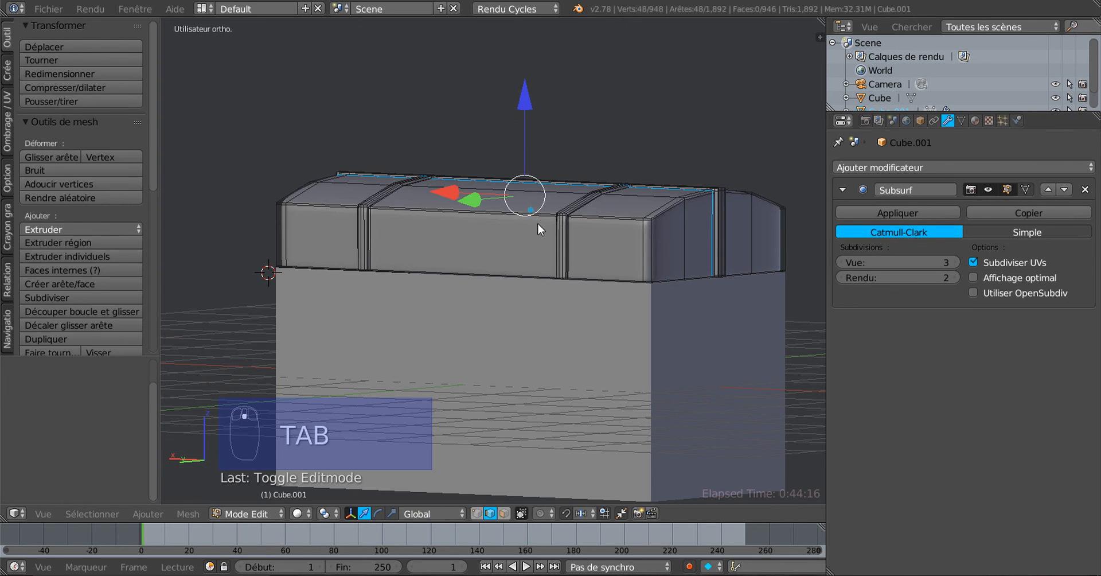
Step: Examine the smoothed lid on the chest body from several sides, widening the 3D view to inspect the whole chest
{"action": "scroll", "coordinate": [552, 229], "scroll_direction": "down", "scroll_amount": 2}
{"action": "middle_click_drag", "start_coordinate": [565, 237], "coordinate": [475, 301]}
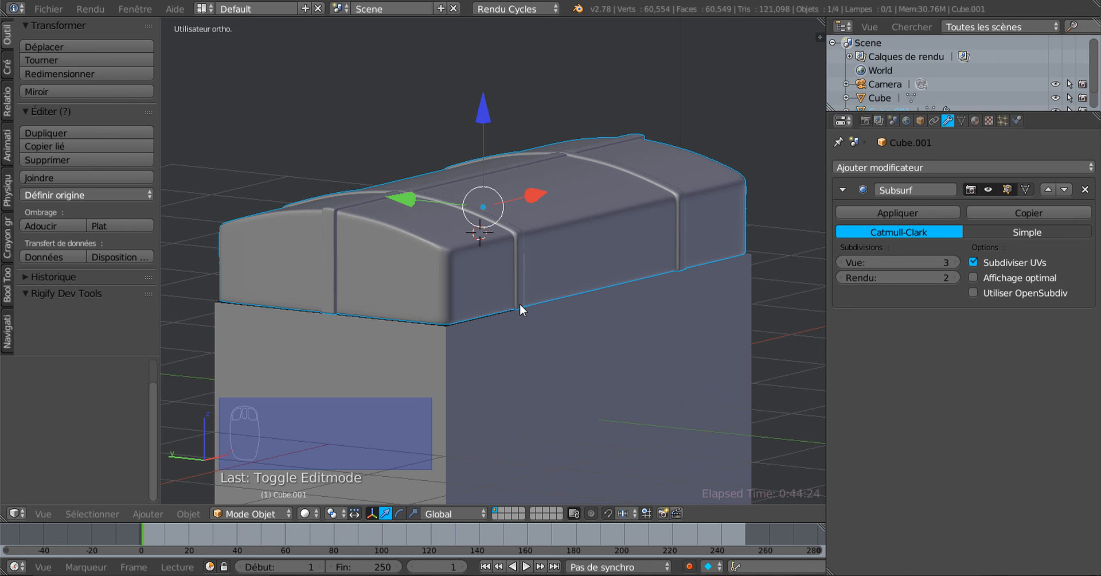
{"action": "middle_click_drag", "start_coordinate": [520, 308], "coordinate": [521, 310]}
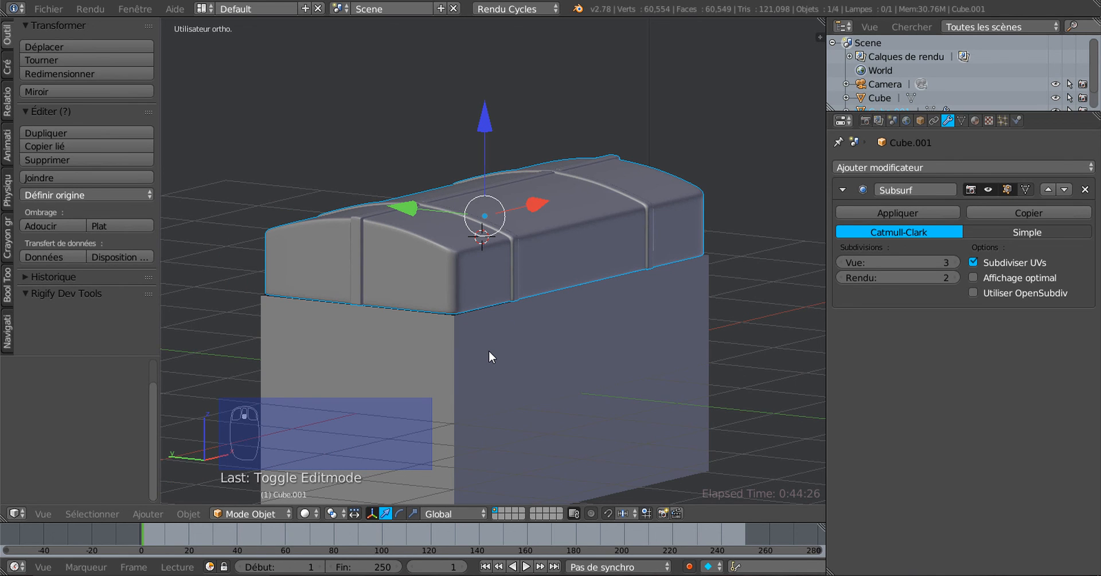
{"action": "middle_click_drag", "start_coordinate": [460, 363], "coordinate": [767, 353]}
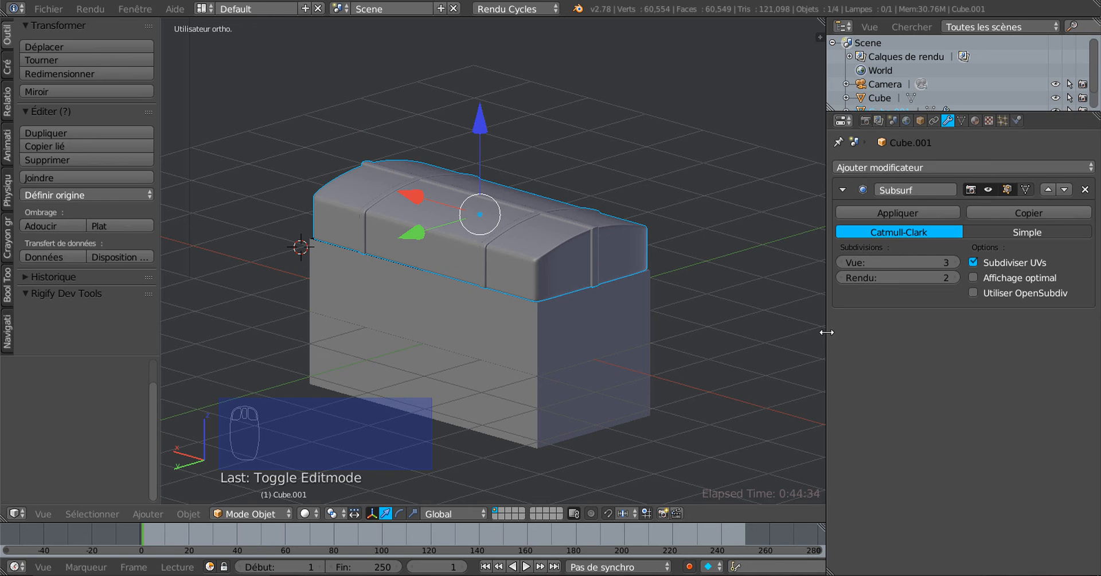
{"action": "left_click_drag", "start_coordinate": [826, 333], "coordinate": [1002, 307]}
{"action": "middle_click_drag", "start_coordinate": [763, 351], "coordinate": [735, 329], "text": "shift"}
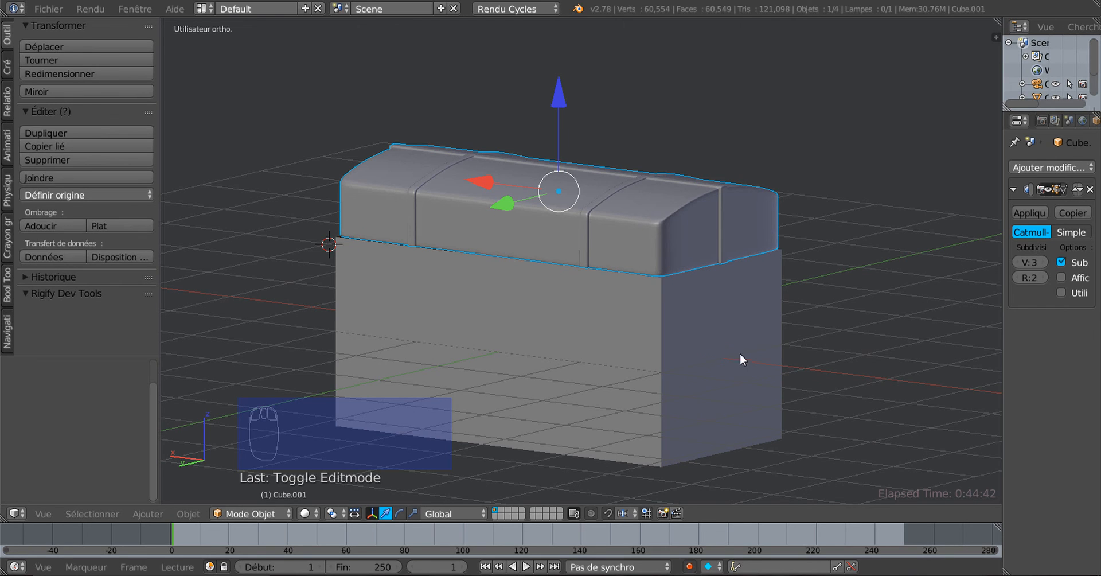
{"action": "middle_click_drag", "start_coordinate": [628, 384], "coordinate": [629, 387]}
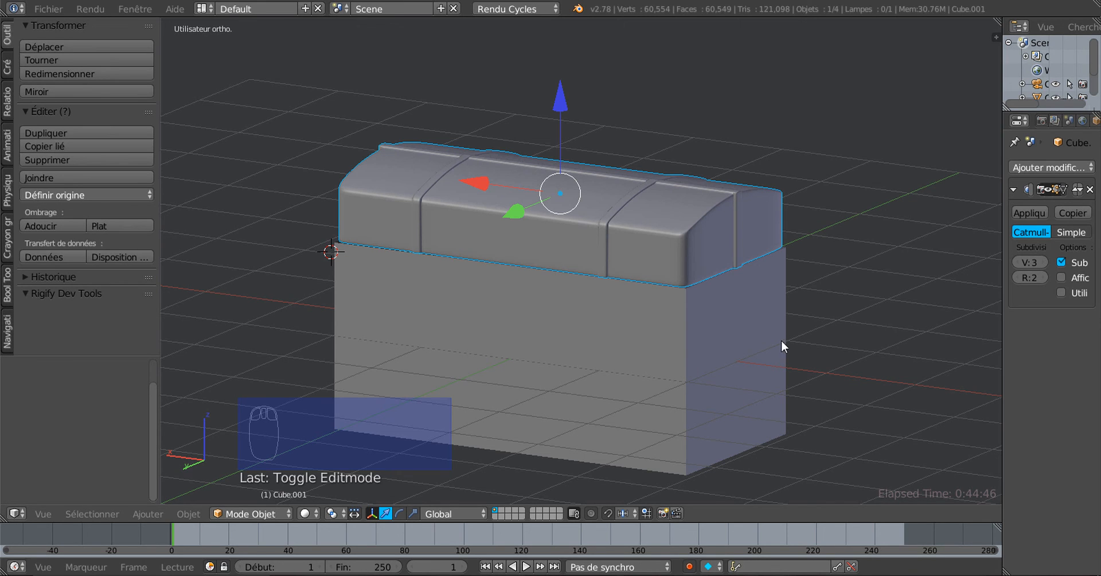
{"action": "middle_click_drag", "start_coordinate": [782, 340], "coordinate": [719, 353]}
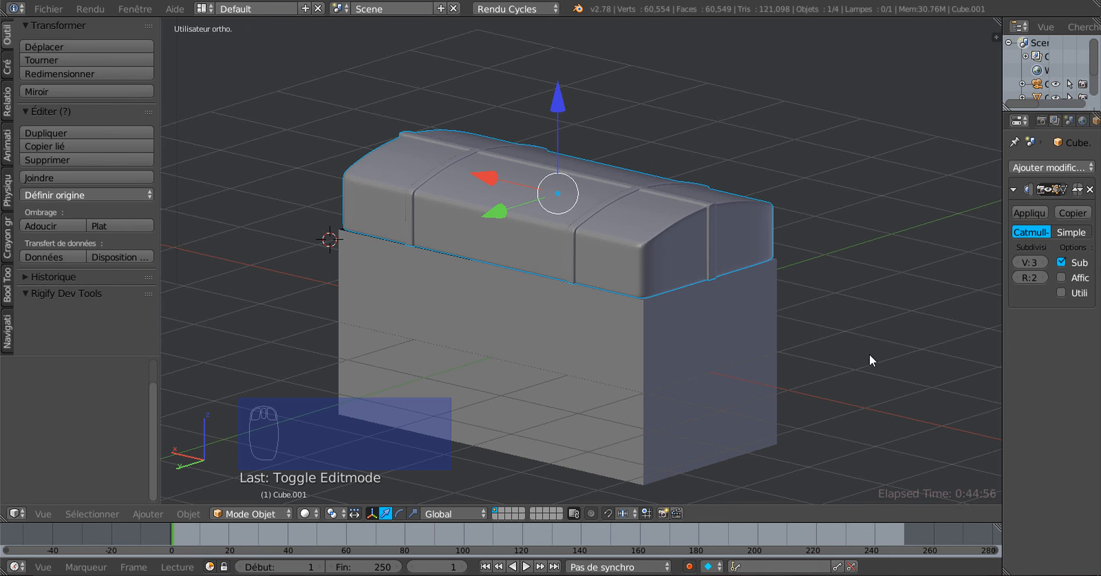
{"action": "middle_click_drag", "start_coordinate": [869, 354], "coordinate": [857, 367]}
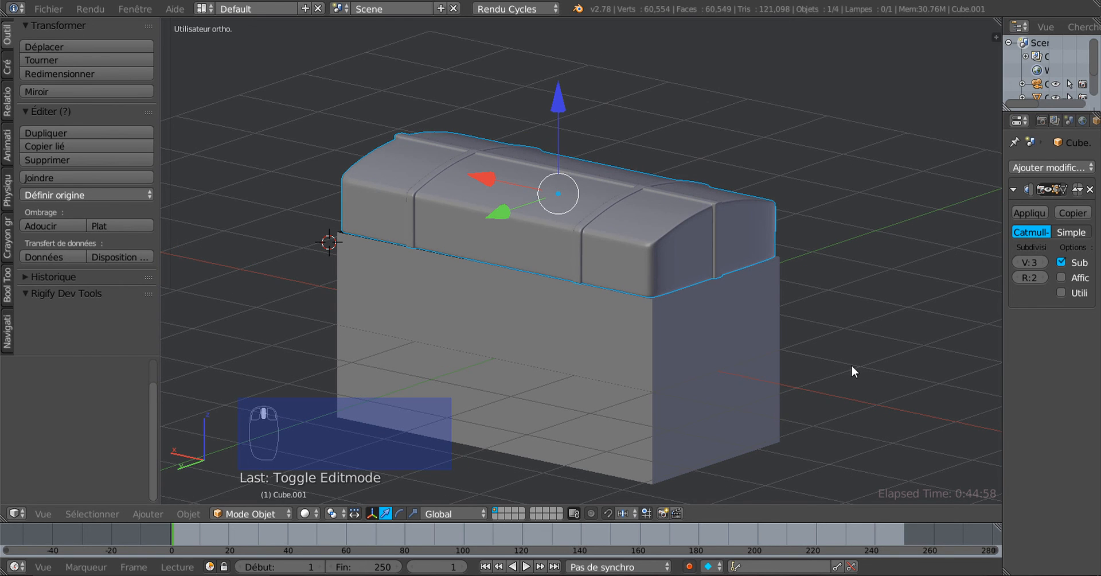